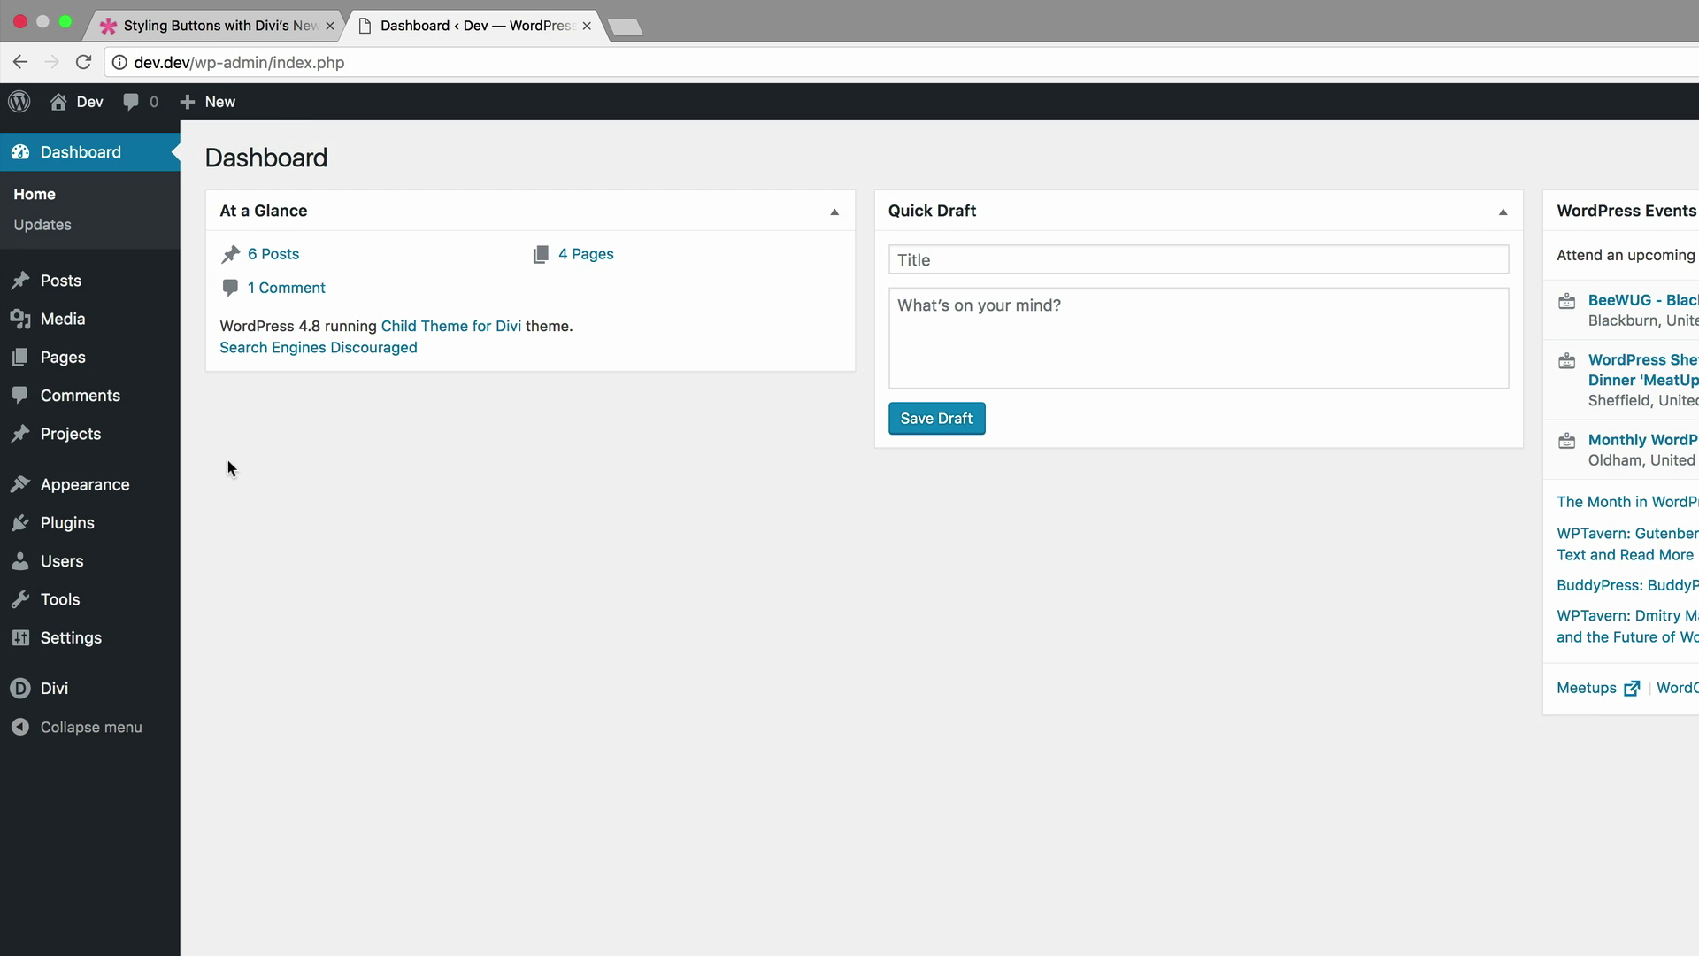
Create a new page titled "btn", enable the Divi Builder on it and launch the Visual Builder.
mouse_move(60, 363)
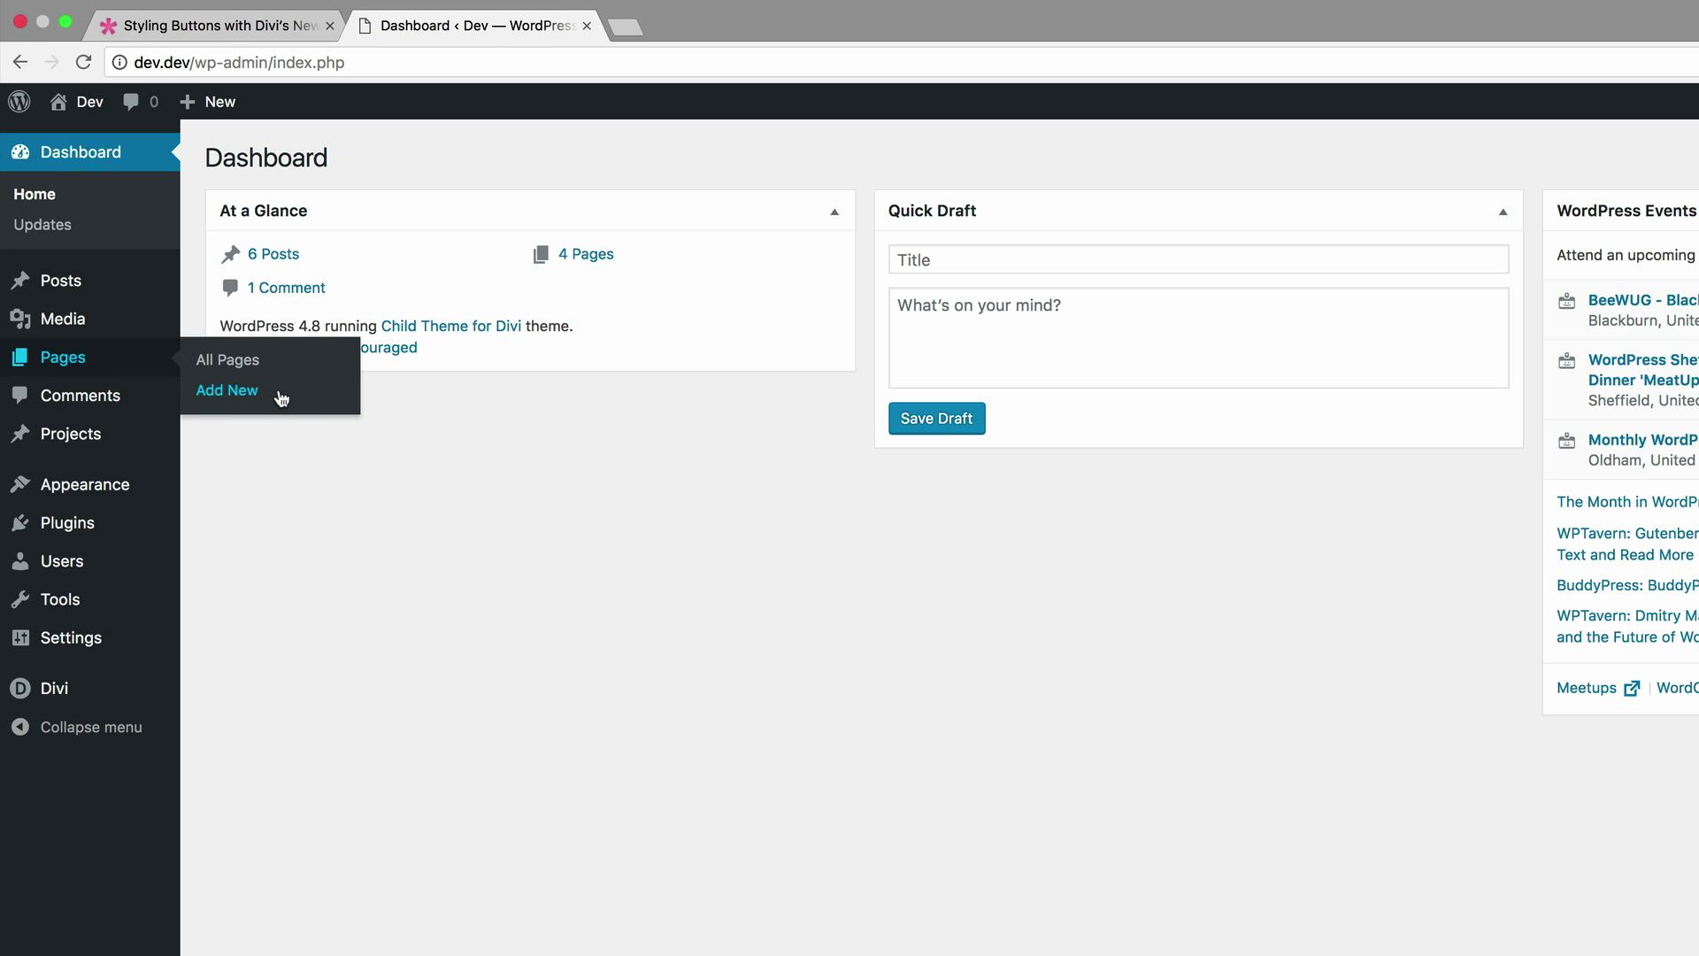
left_click(247, 393)
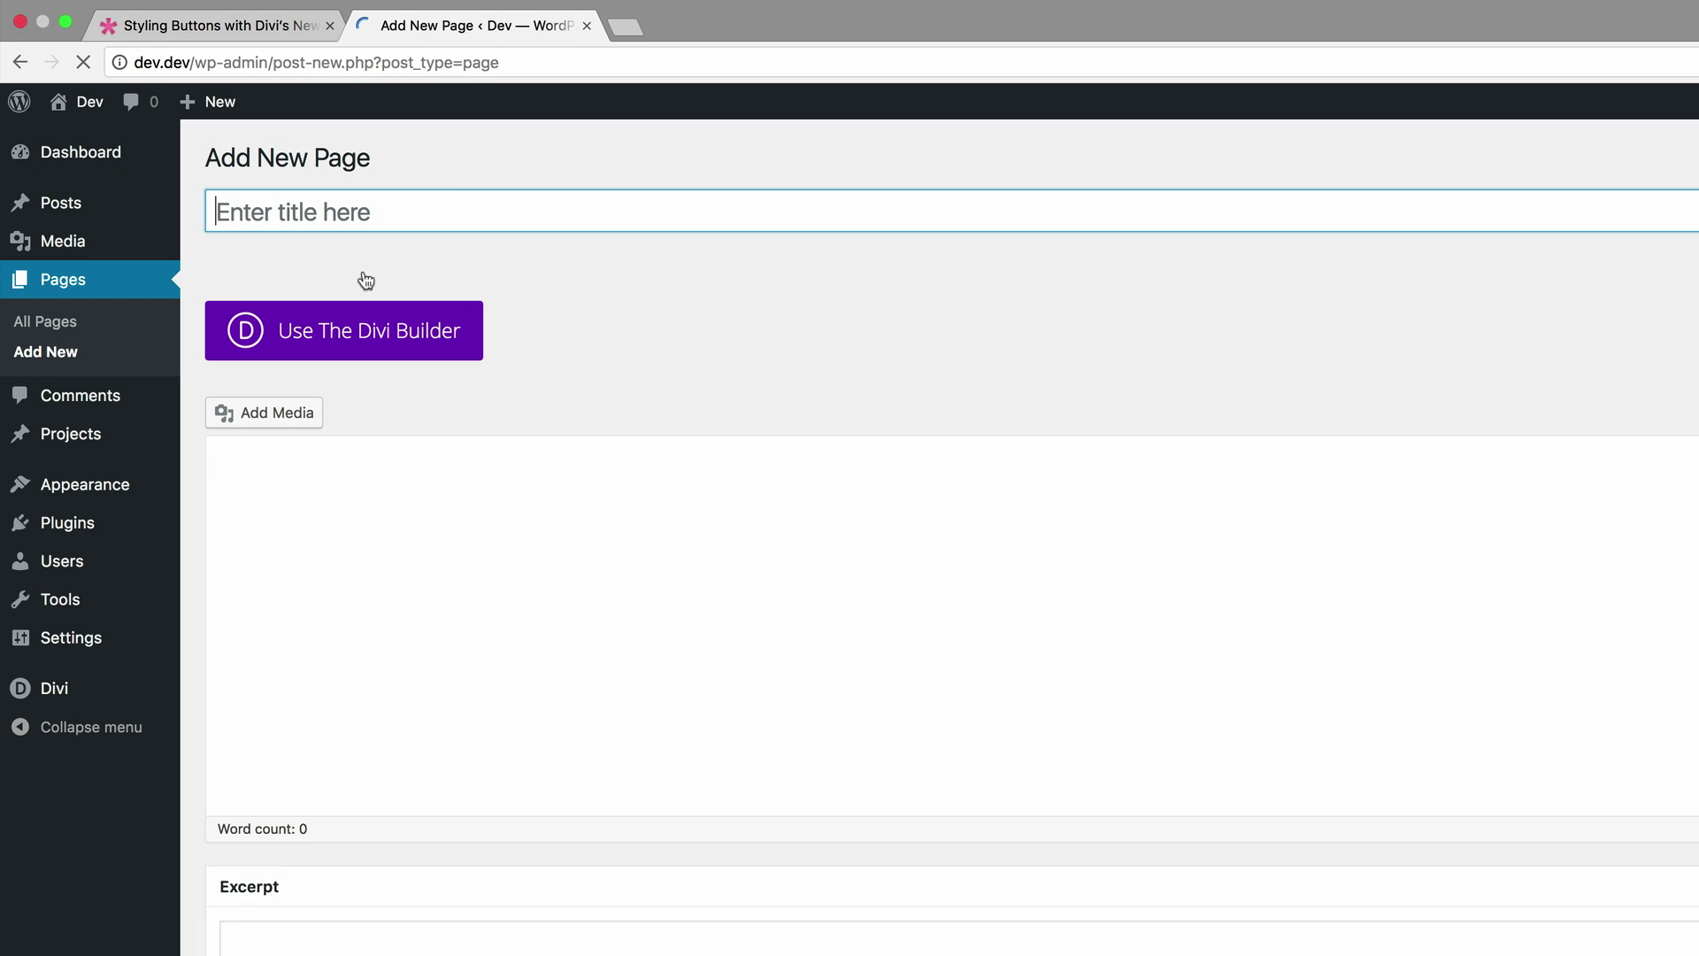
left_click(445, 210)
type("btn")
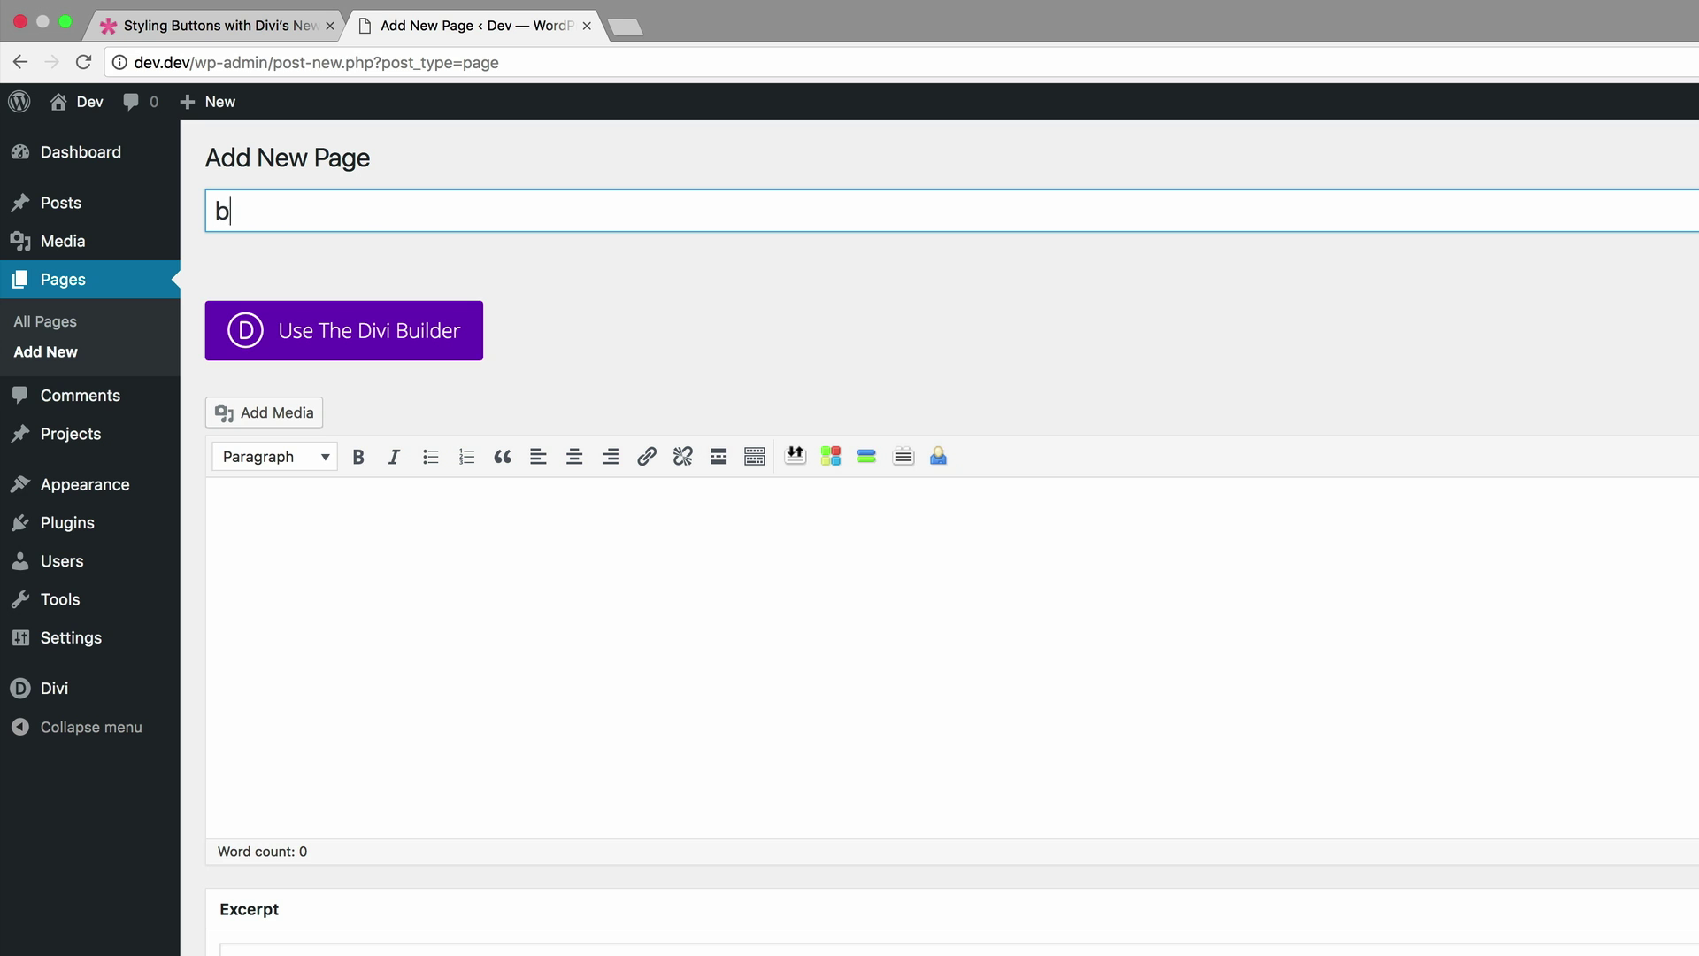
left_click(332, 335)
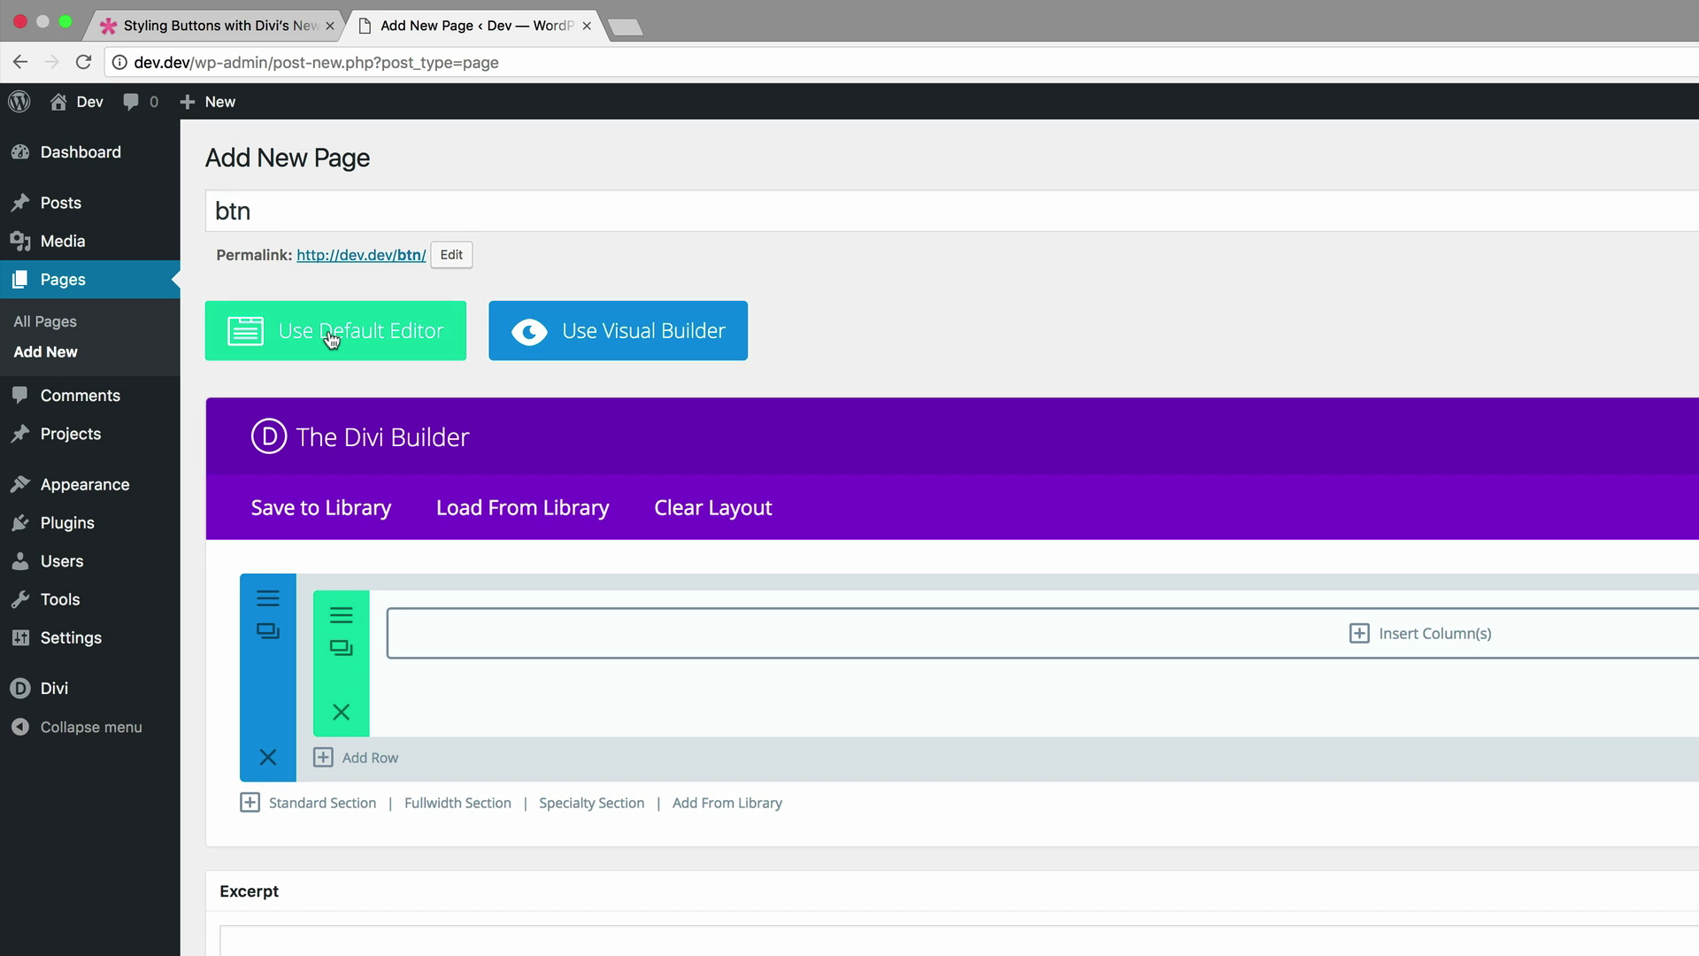
left_click(642, 336)
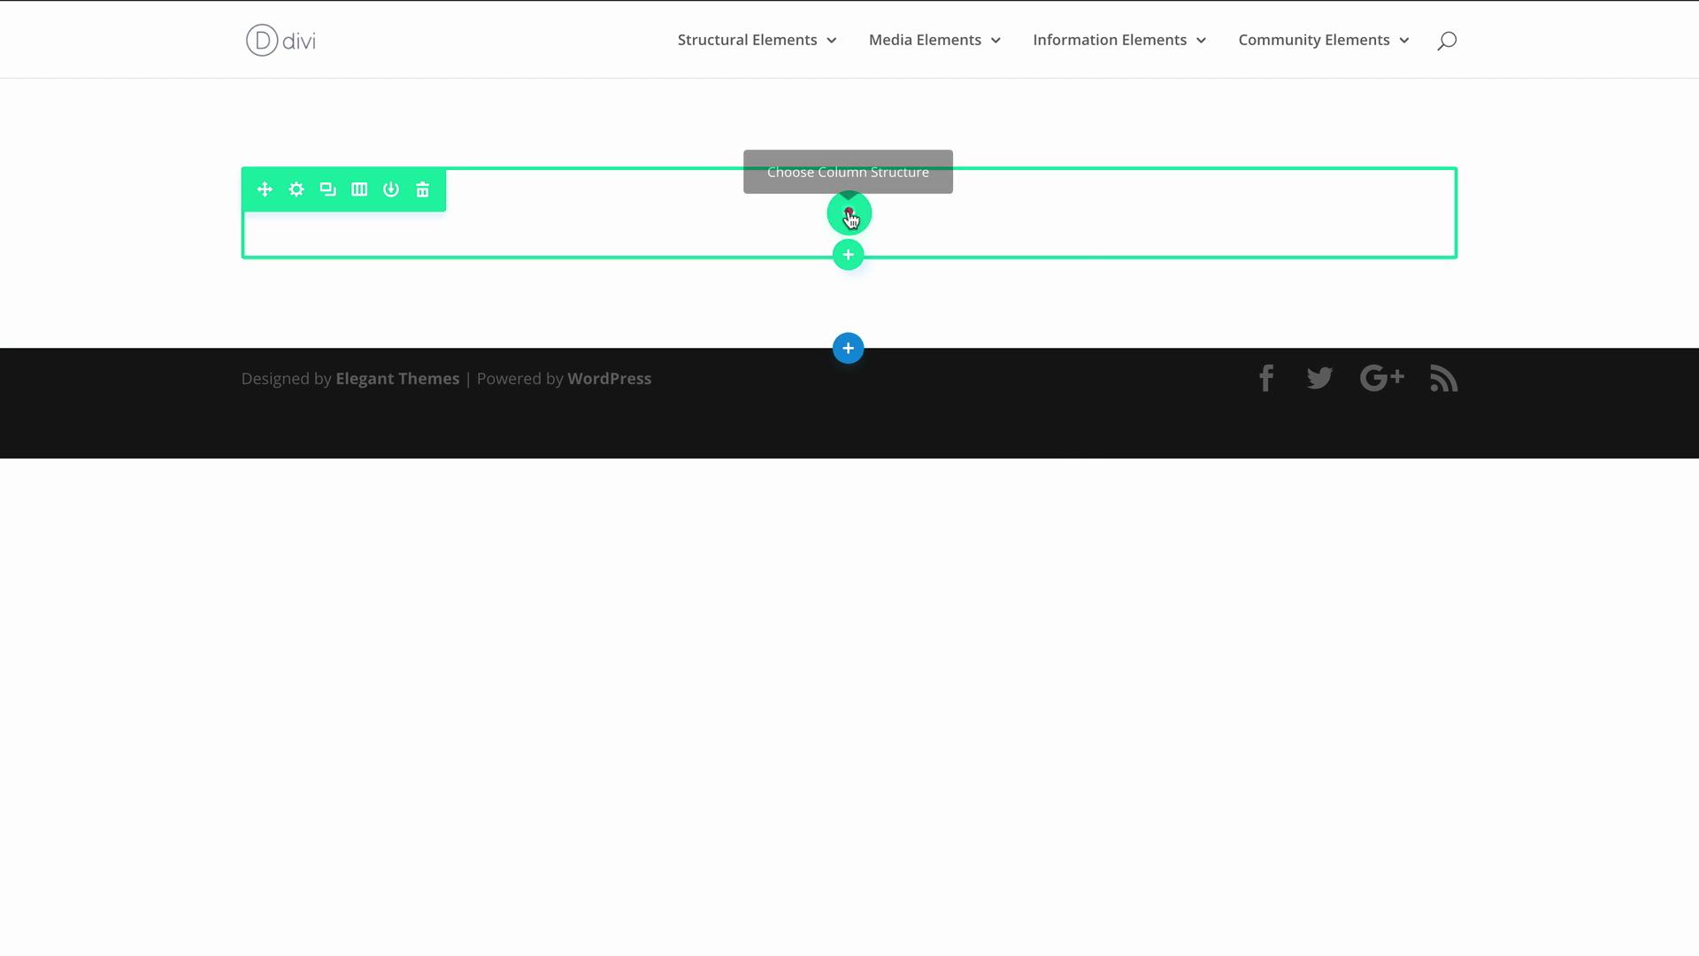
Give the empty row a single-column structure and insert a Button module into it.
left_click(850, 214)
left_click(708, 357)
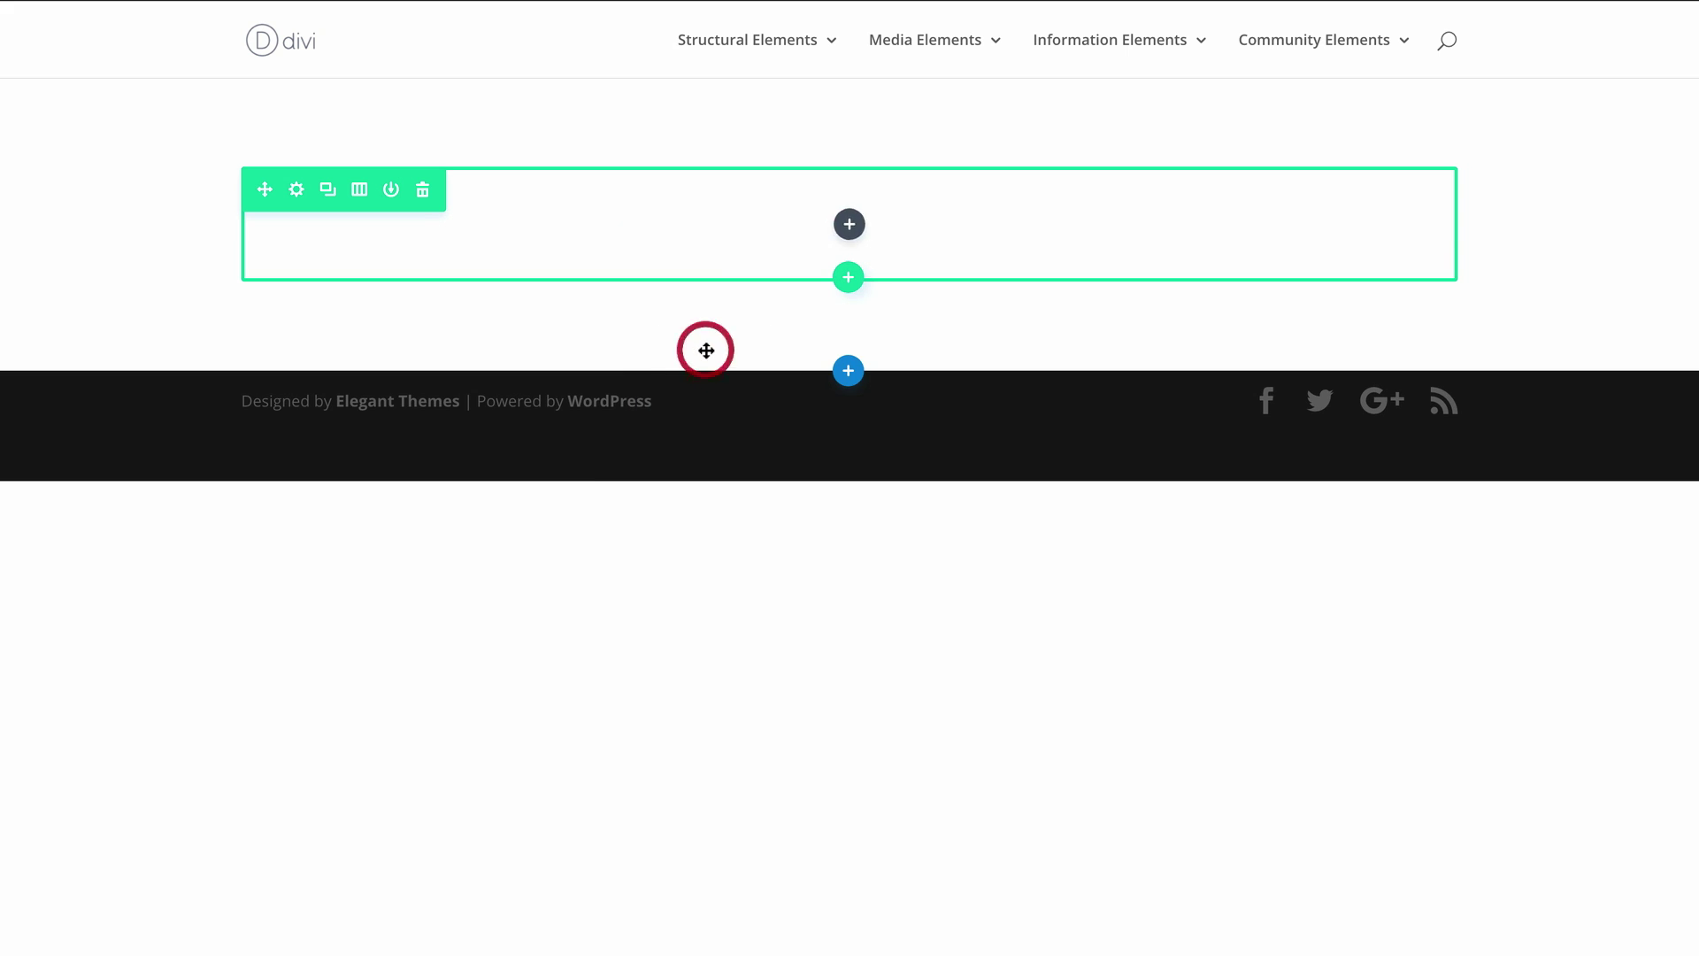
left_click(849, 227)
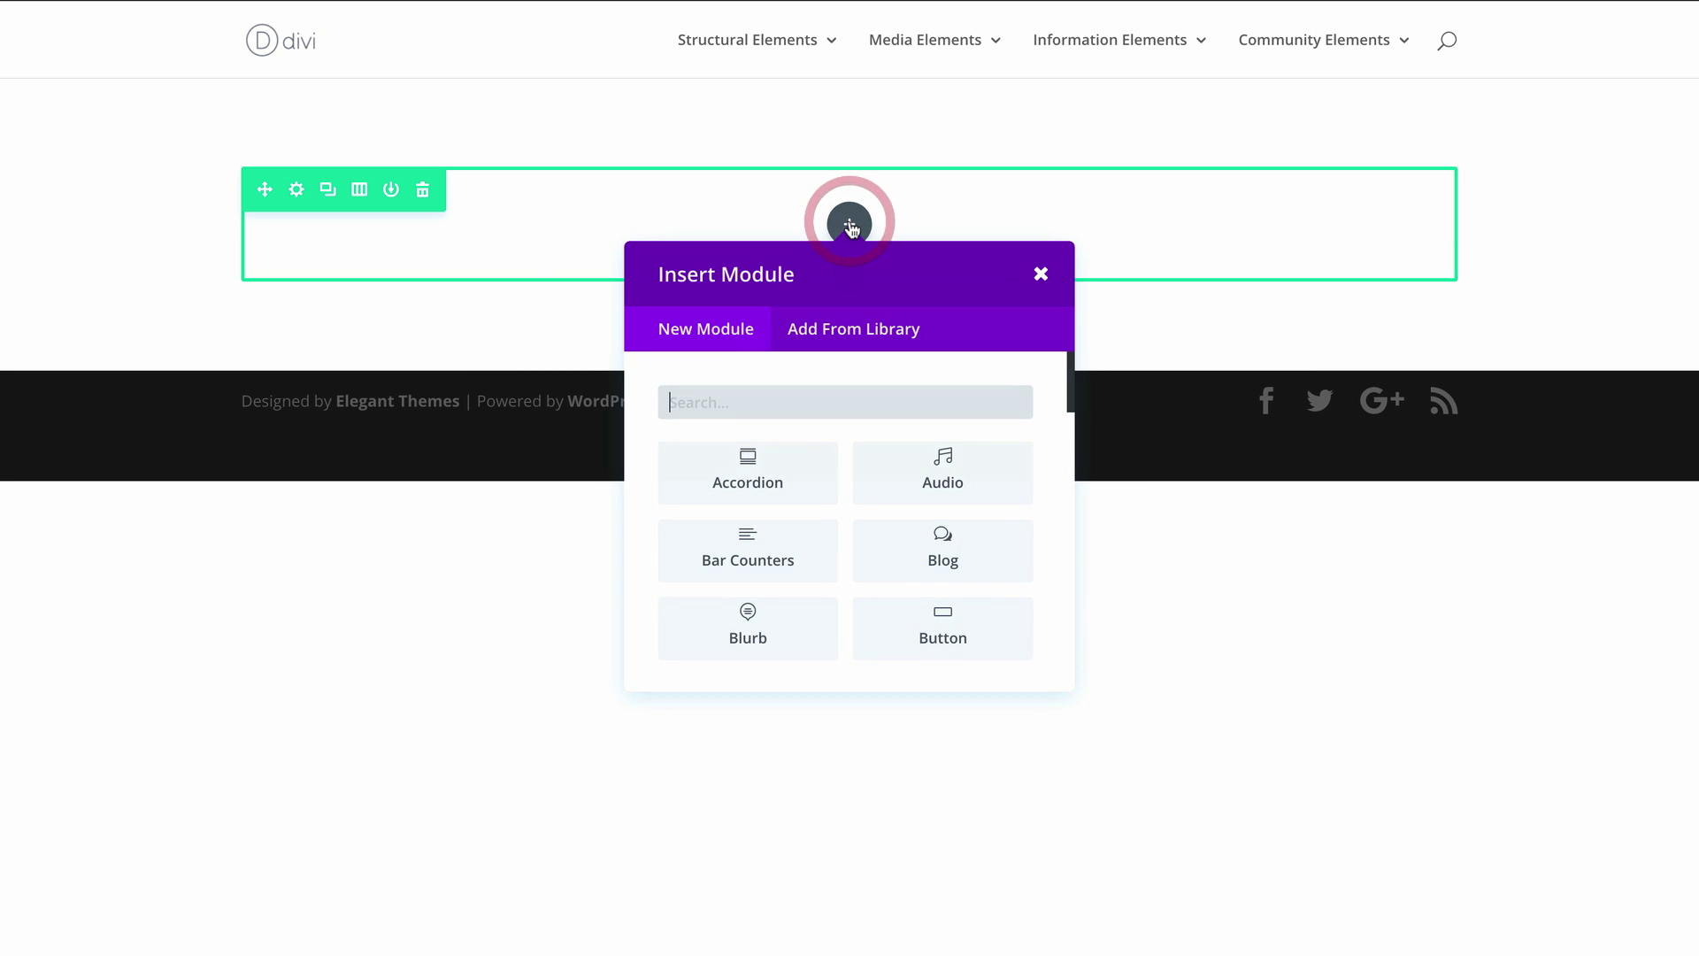
left_click(944, 630)
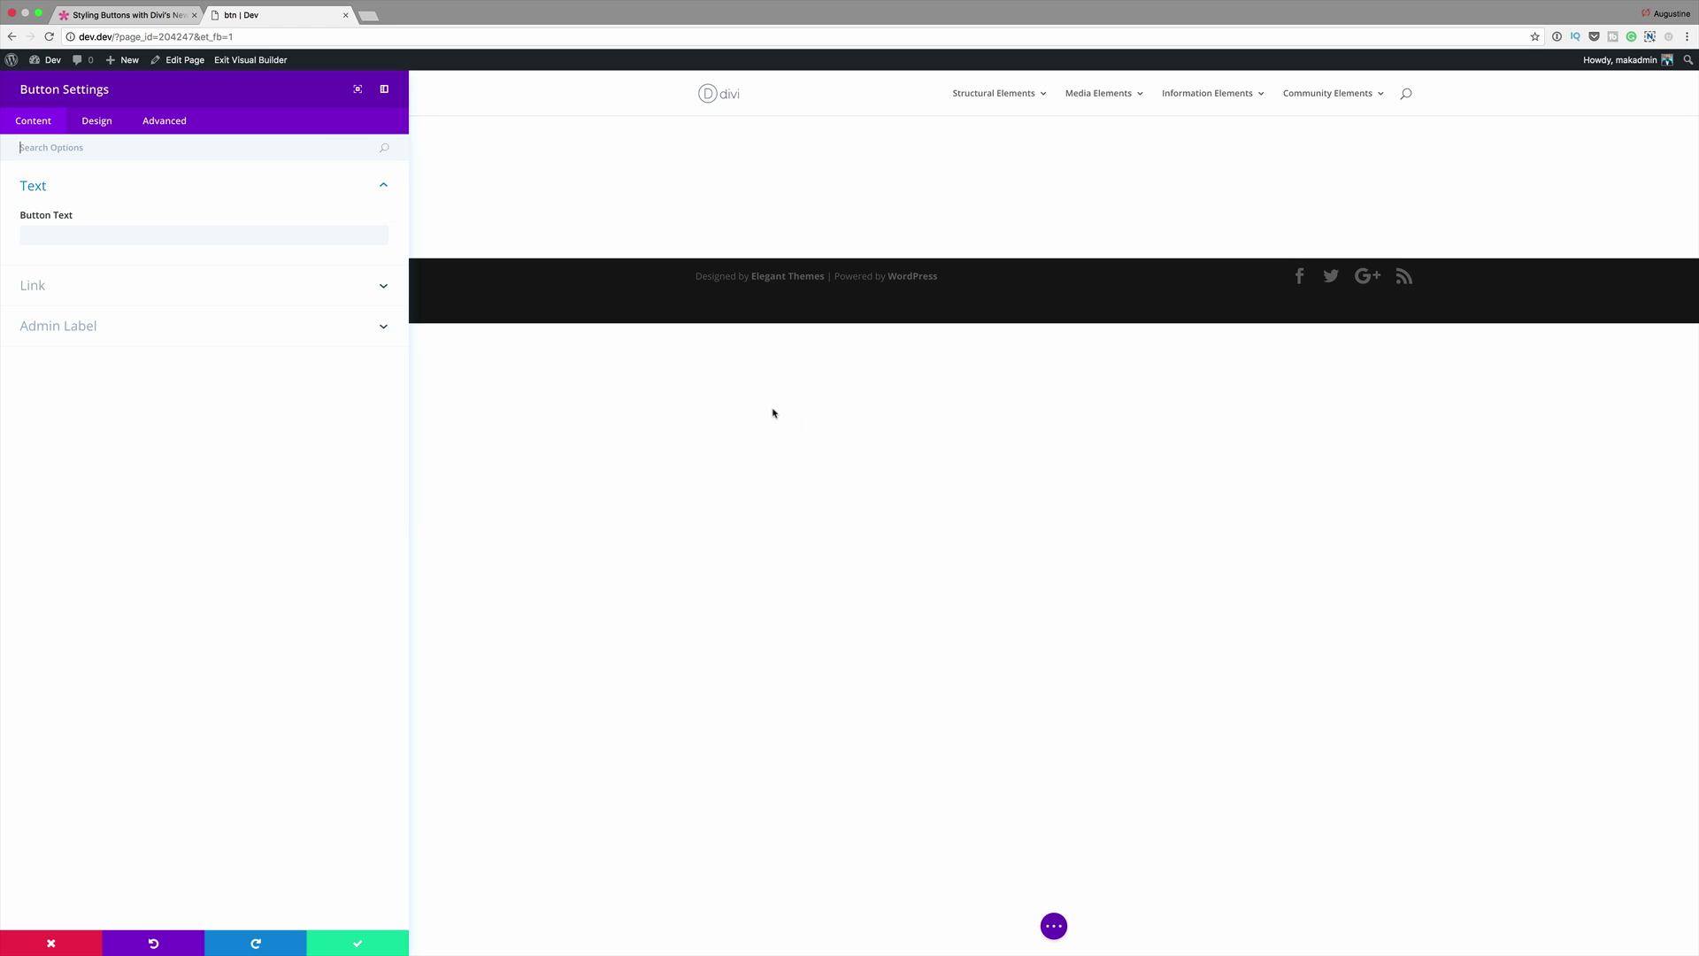
Set the button text to "Check it out".
left_click(1, 252)
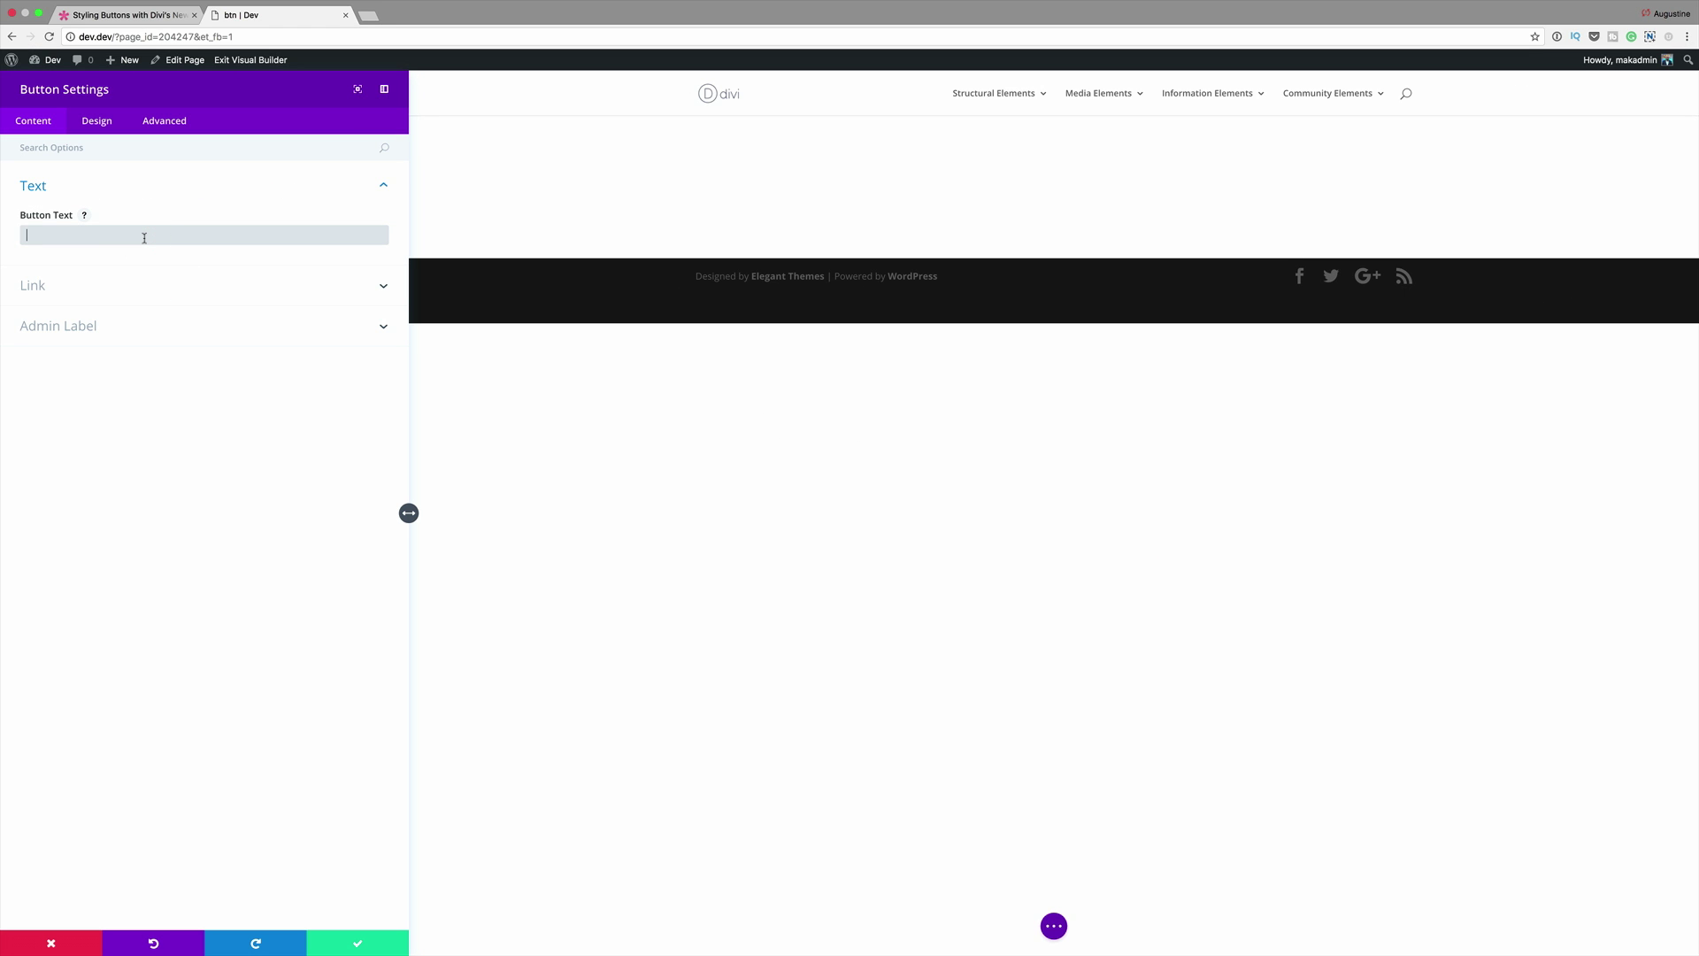
type("Chec")
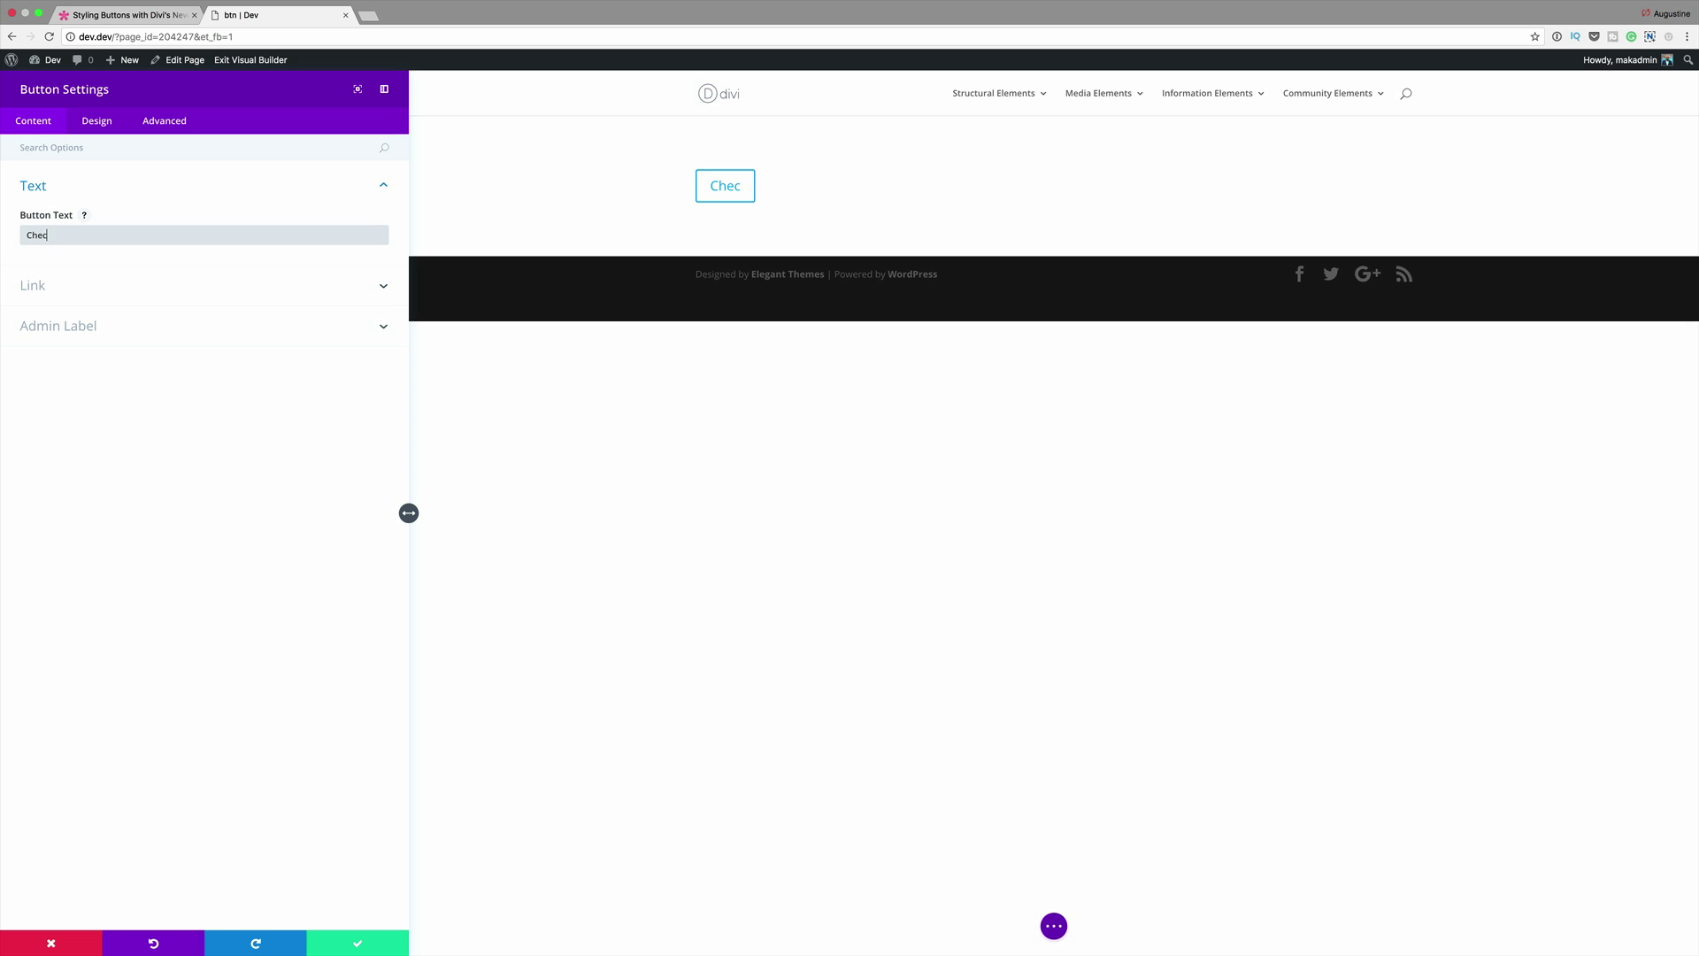
type("k it out")
Set the button's alignment to Center in its design settings.
left_click(105, 126)
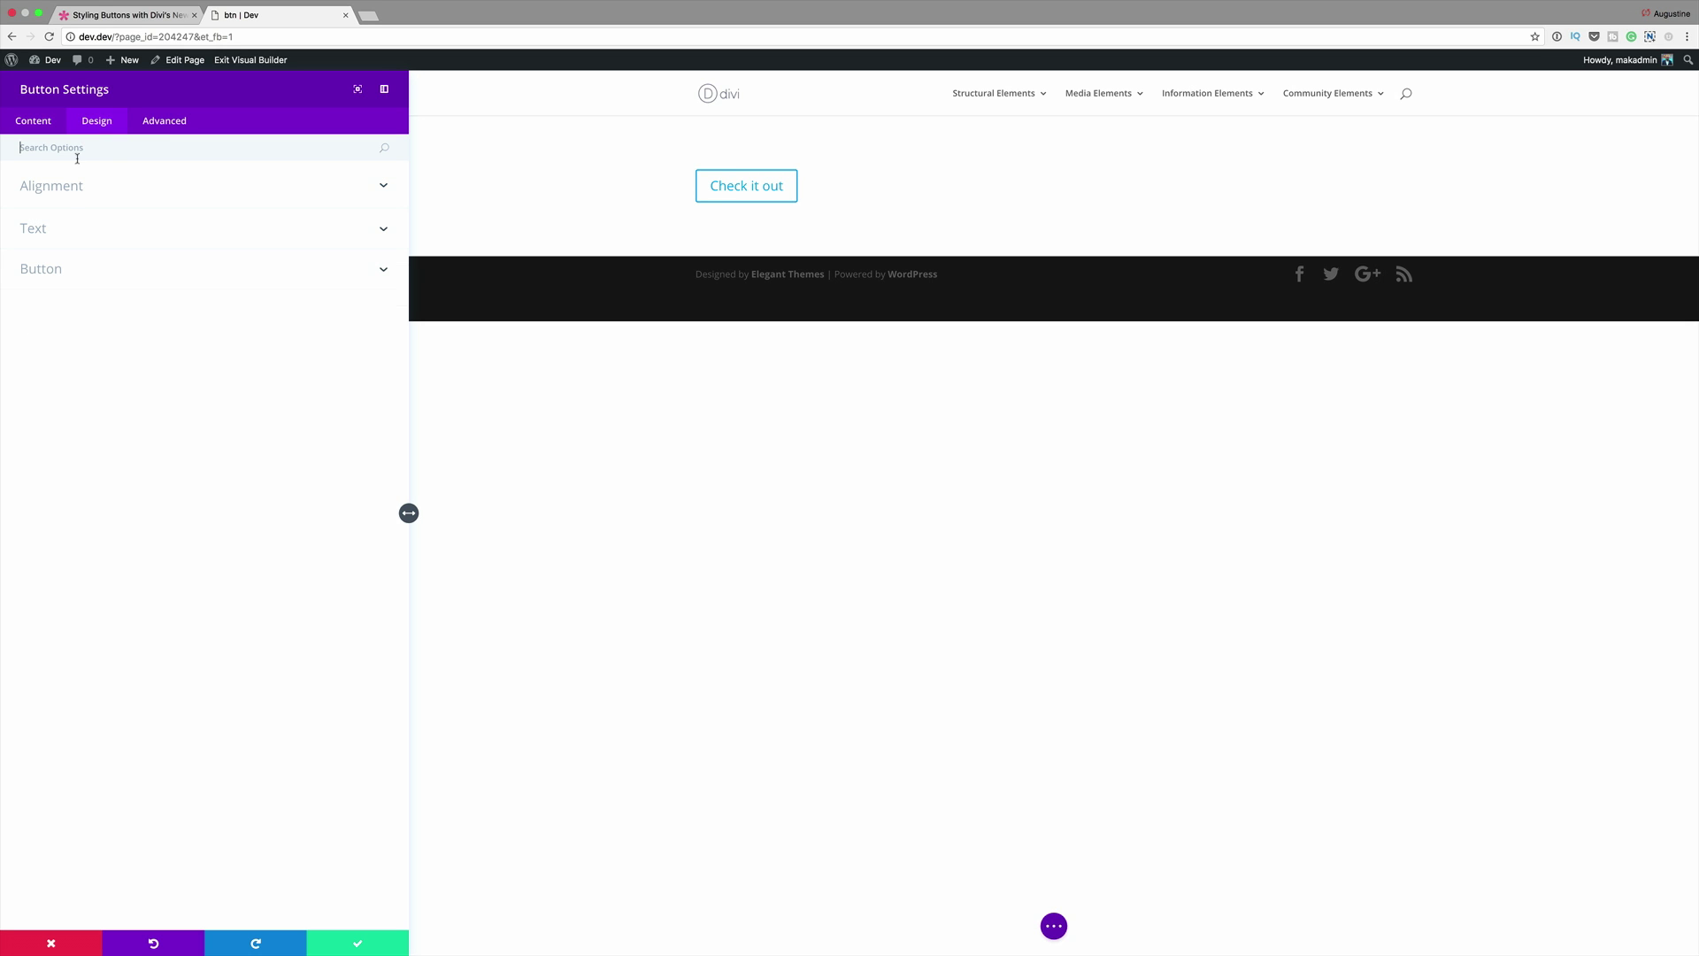
left_click(67, 186)
left_click(58, 236)
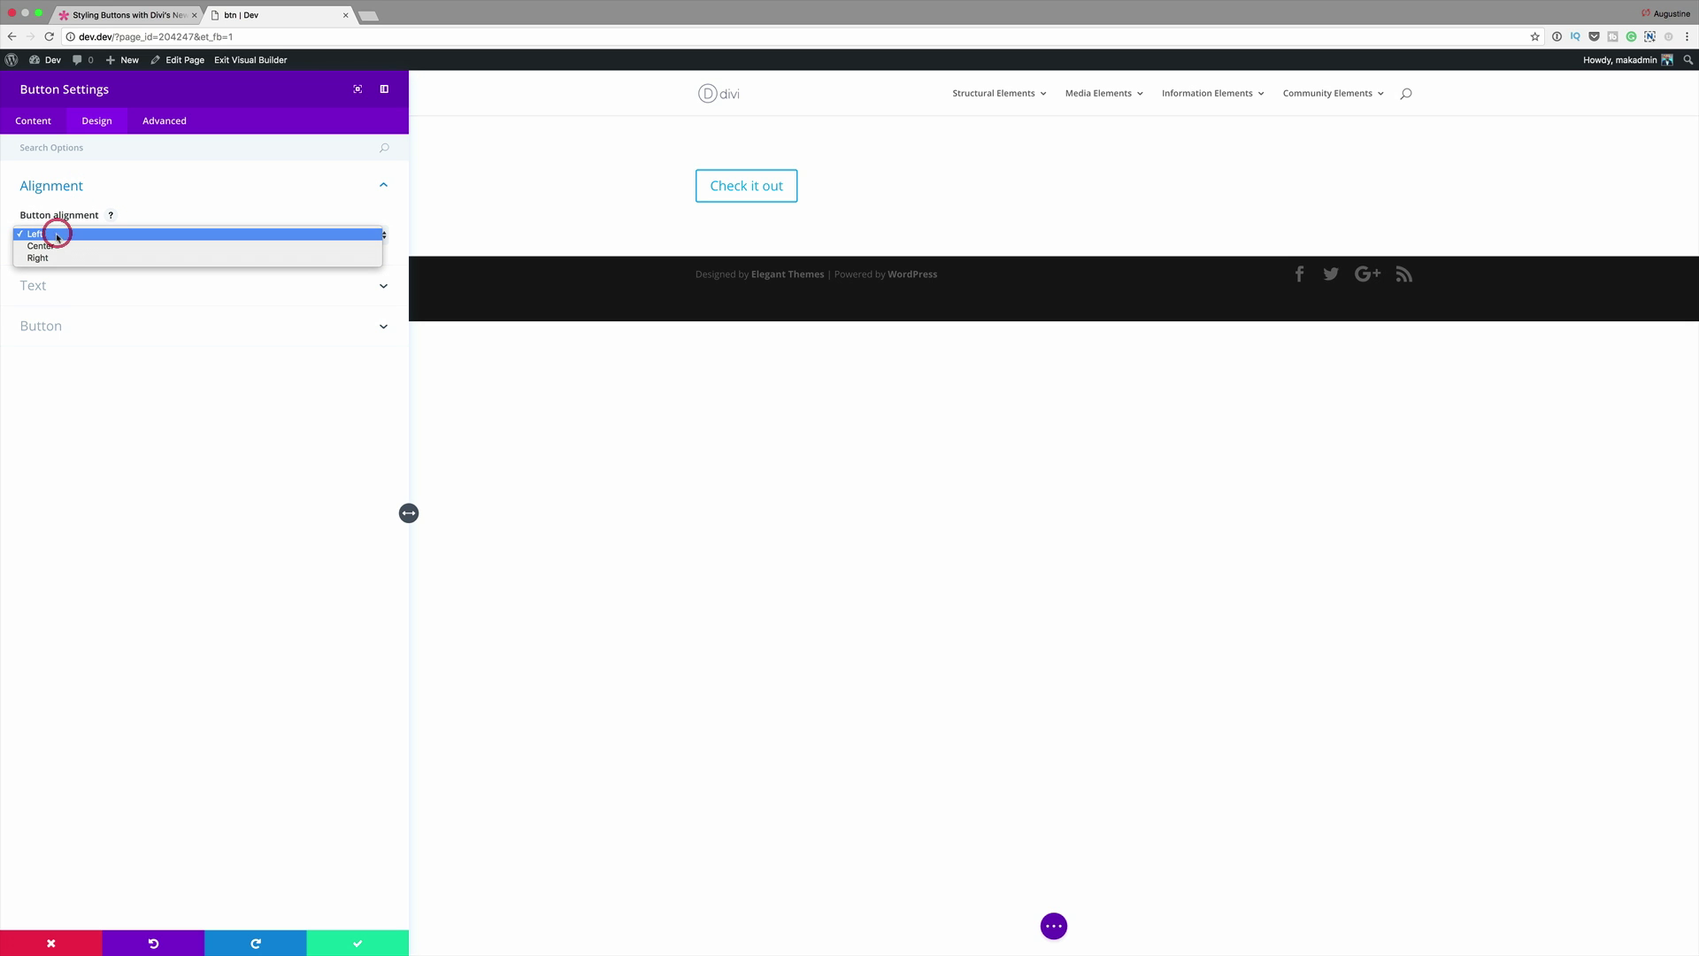
left_click(56, 252)
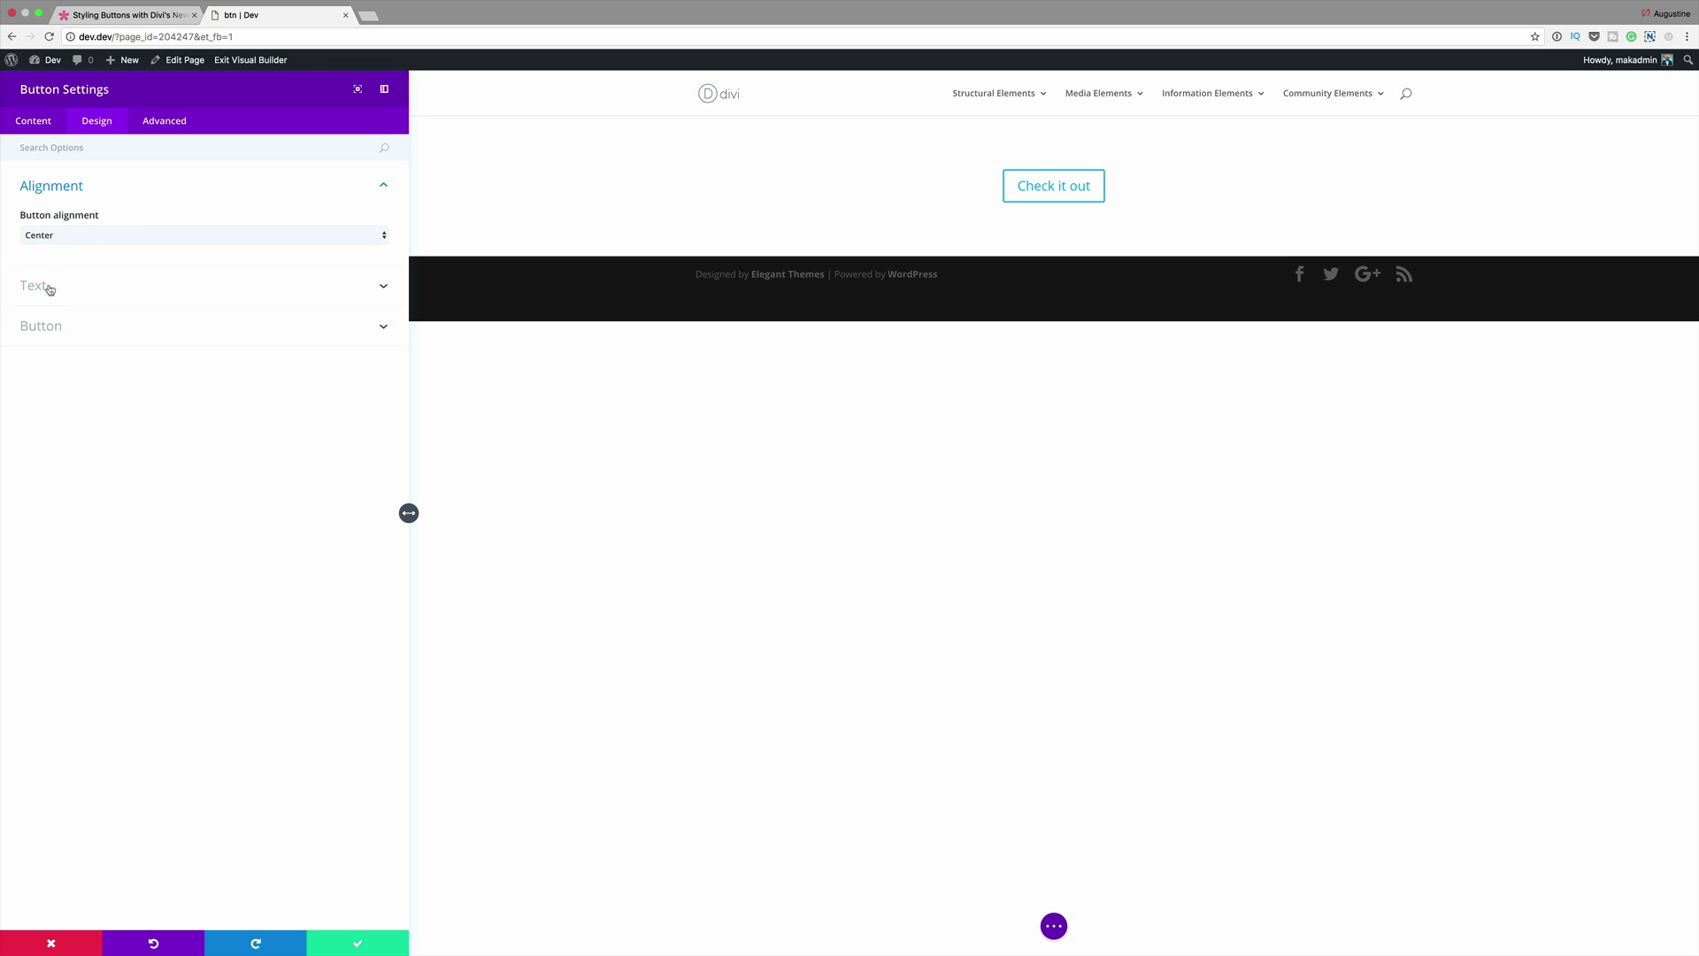
Set the button's text color option to Light.
left_click(44, 285)
left_click(66, 282)
left_click(64, 294)
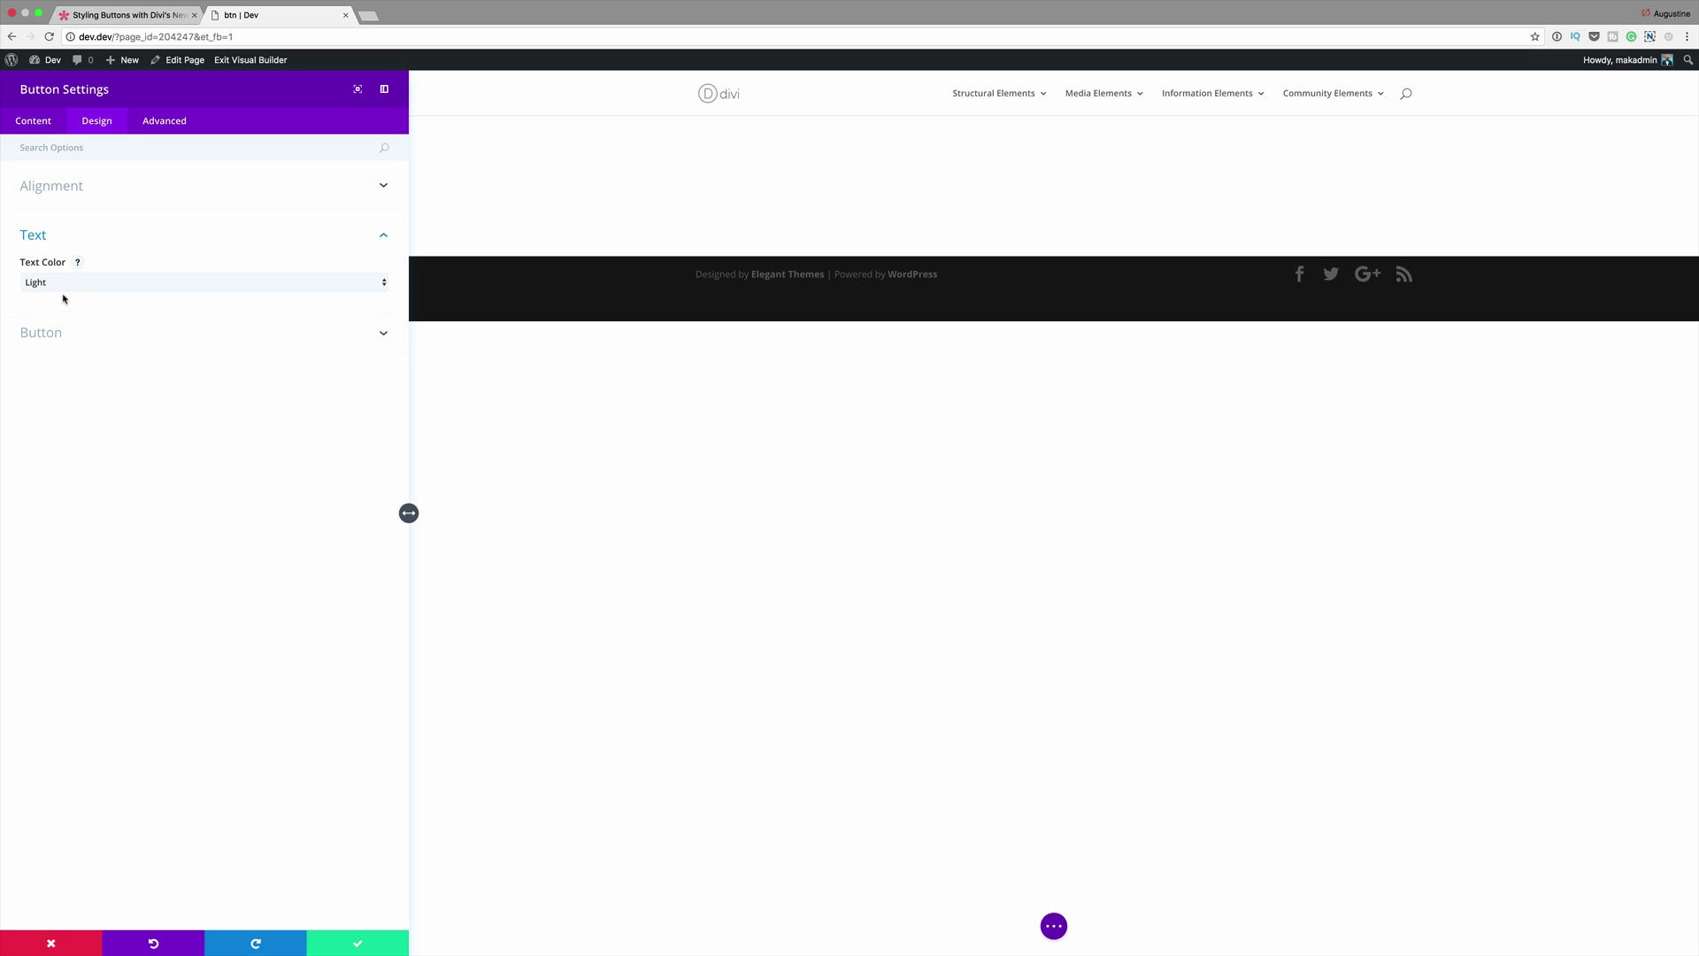
Enter "#" as the button's link URL.
left_click(38, 122)
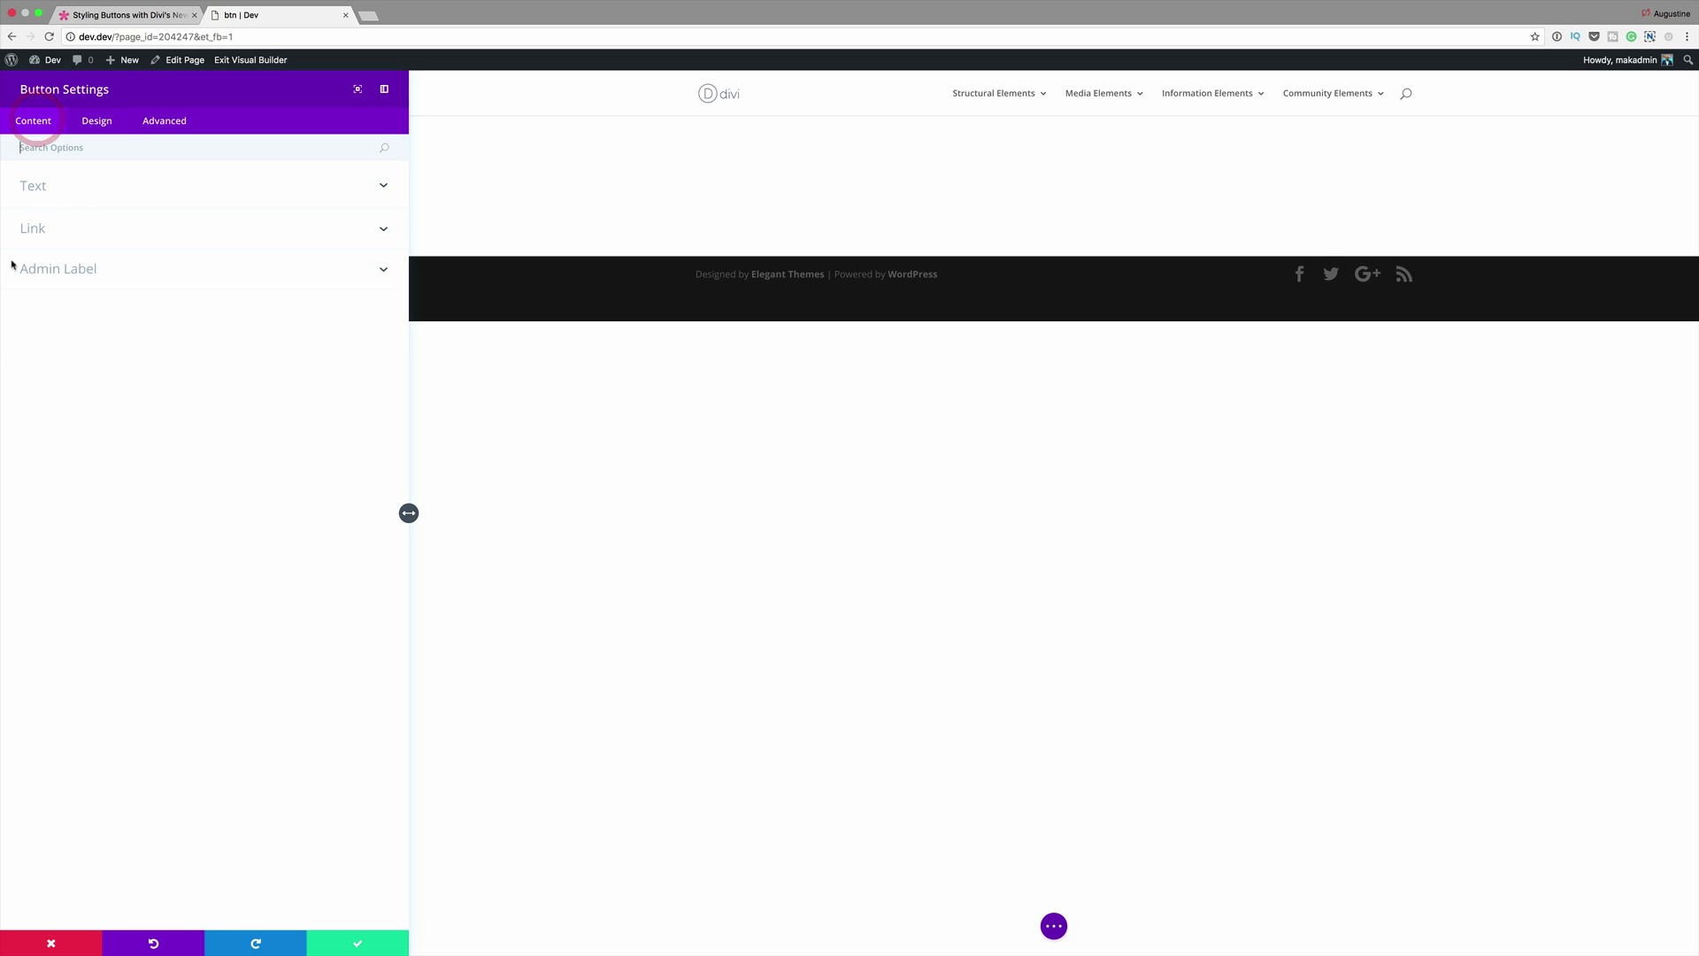
left_click(37, 227)
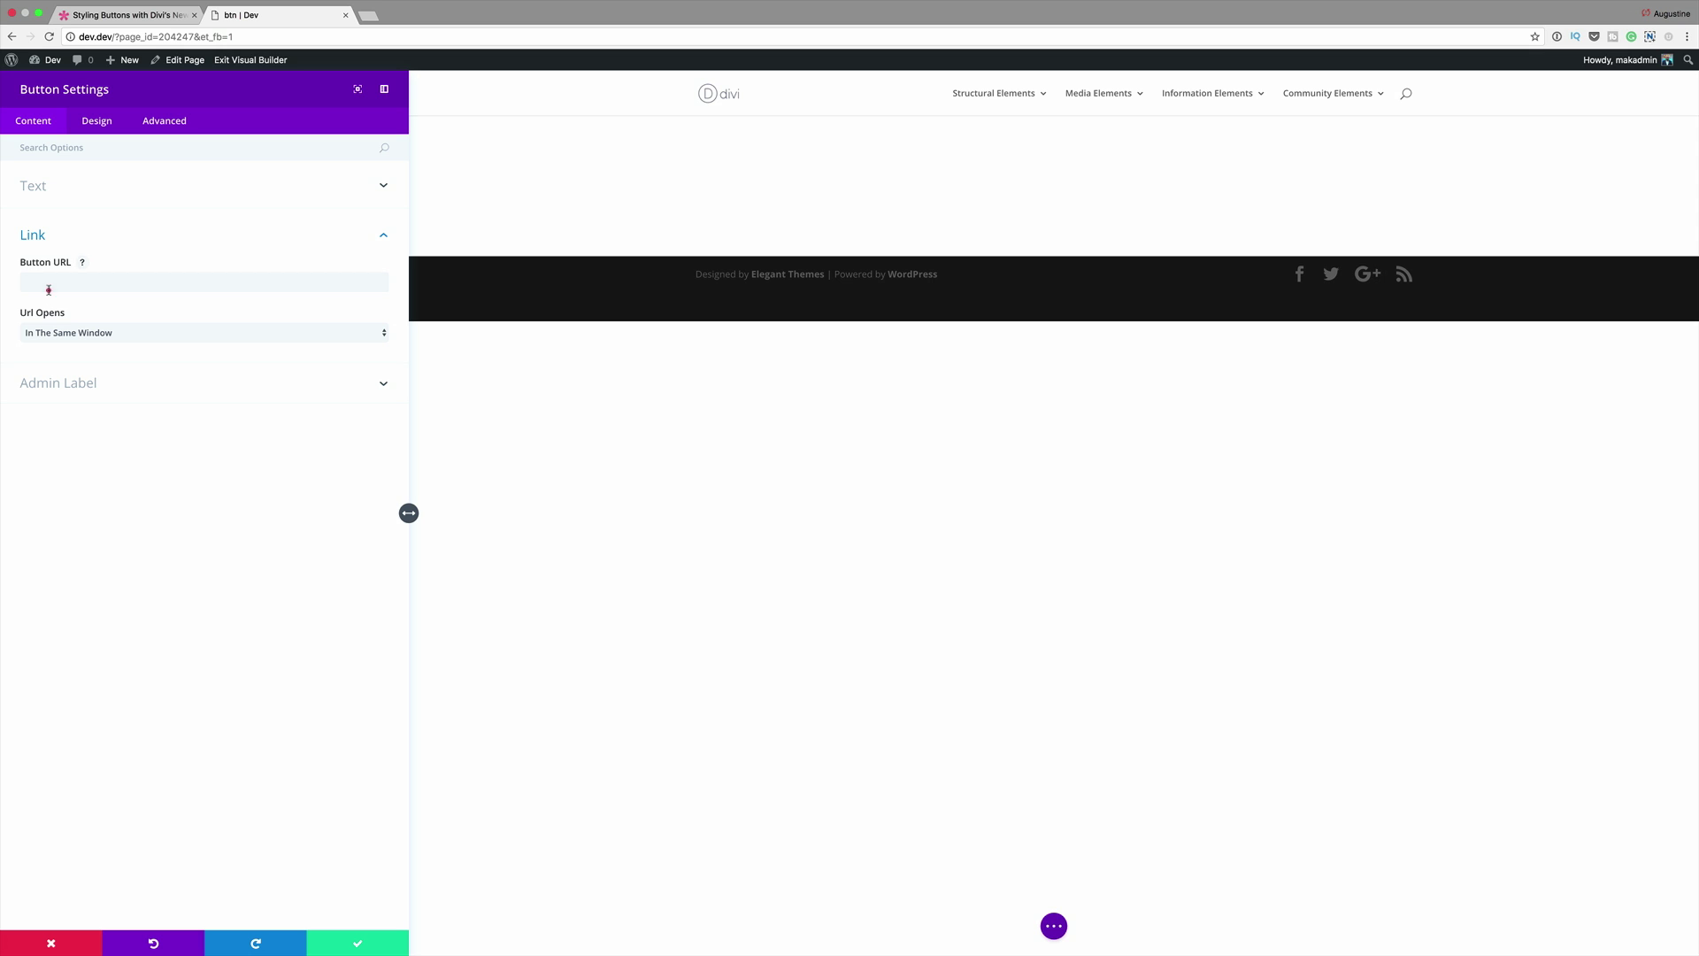
left_click(48, 288)
type("#")
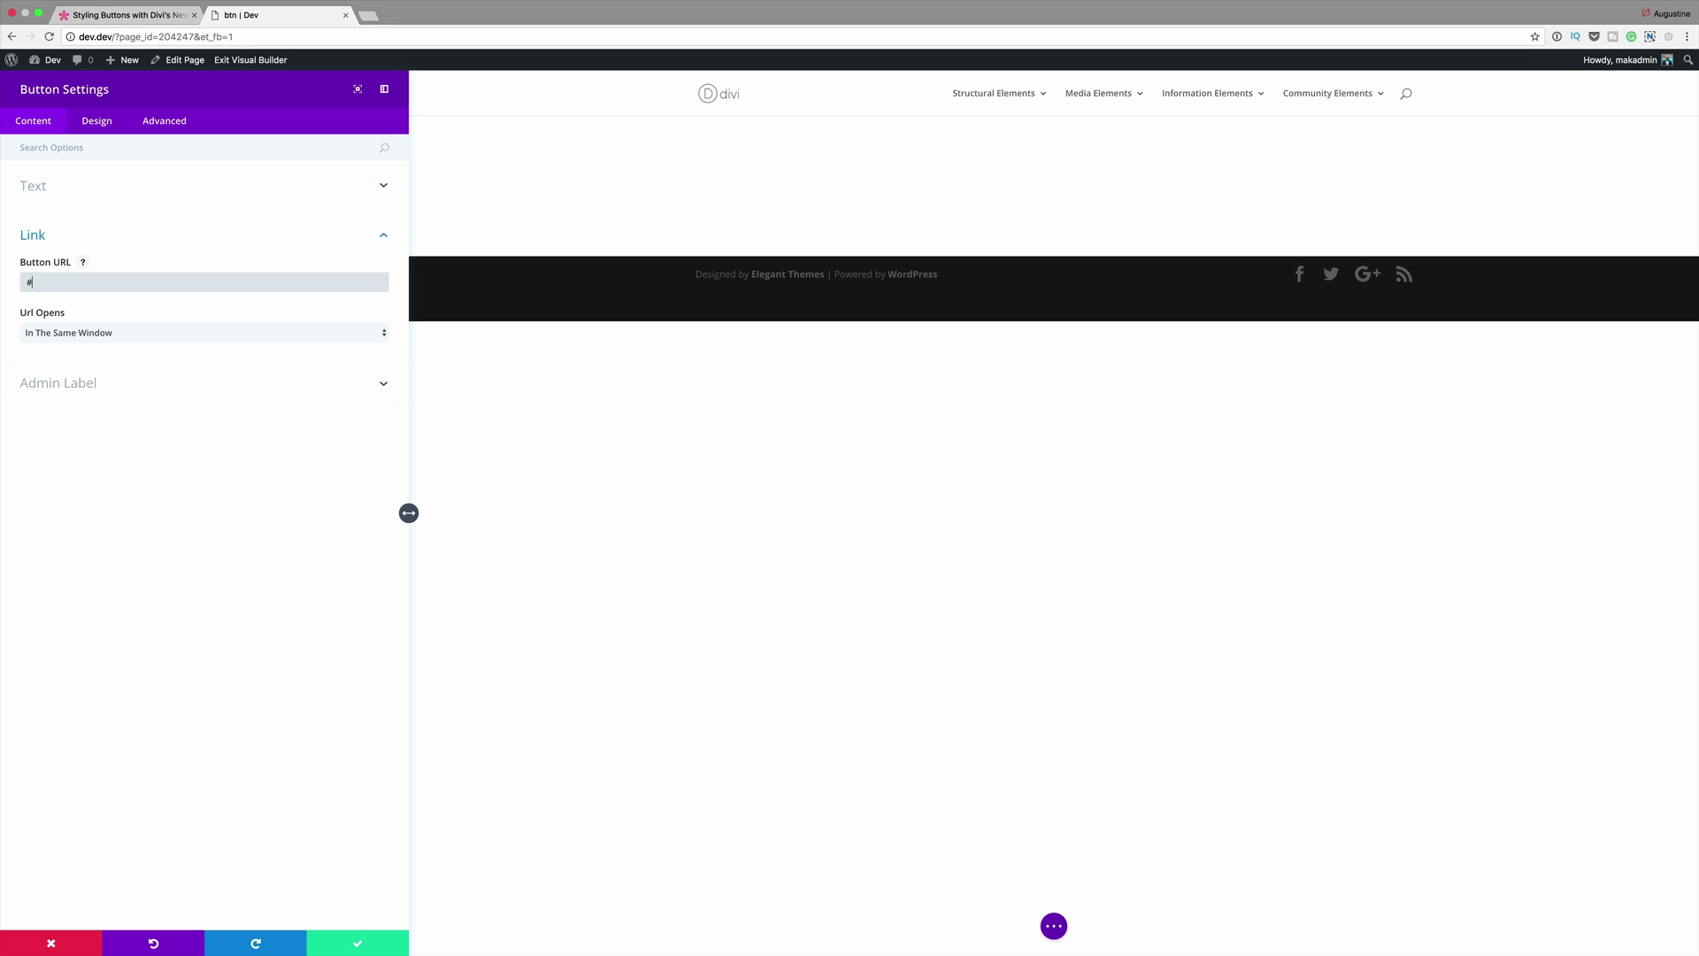
Enable custom styles for the button and set its text size to 48px.
left_click(97, 122)
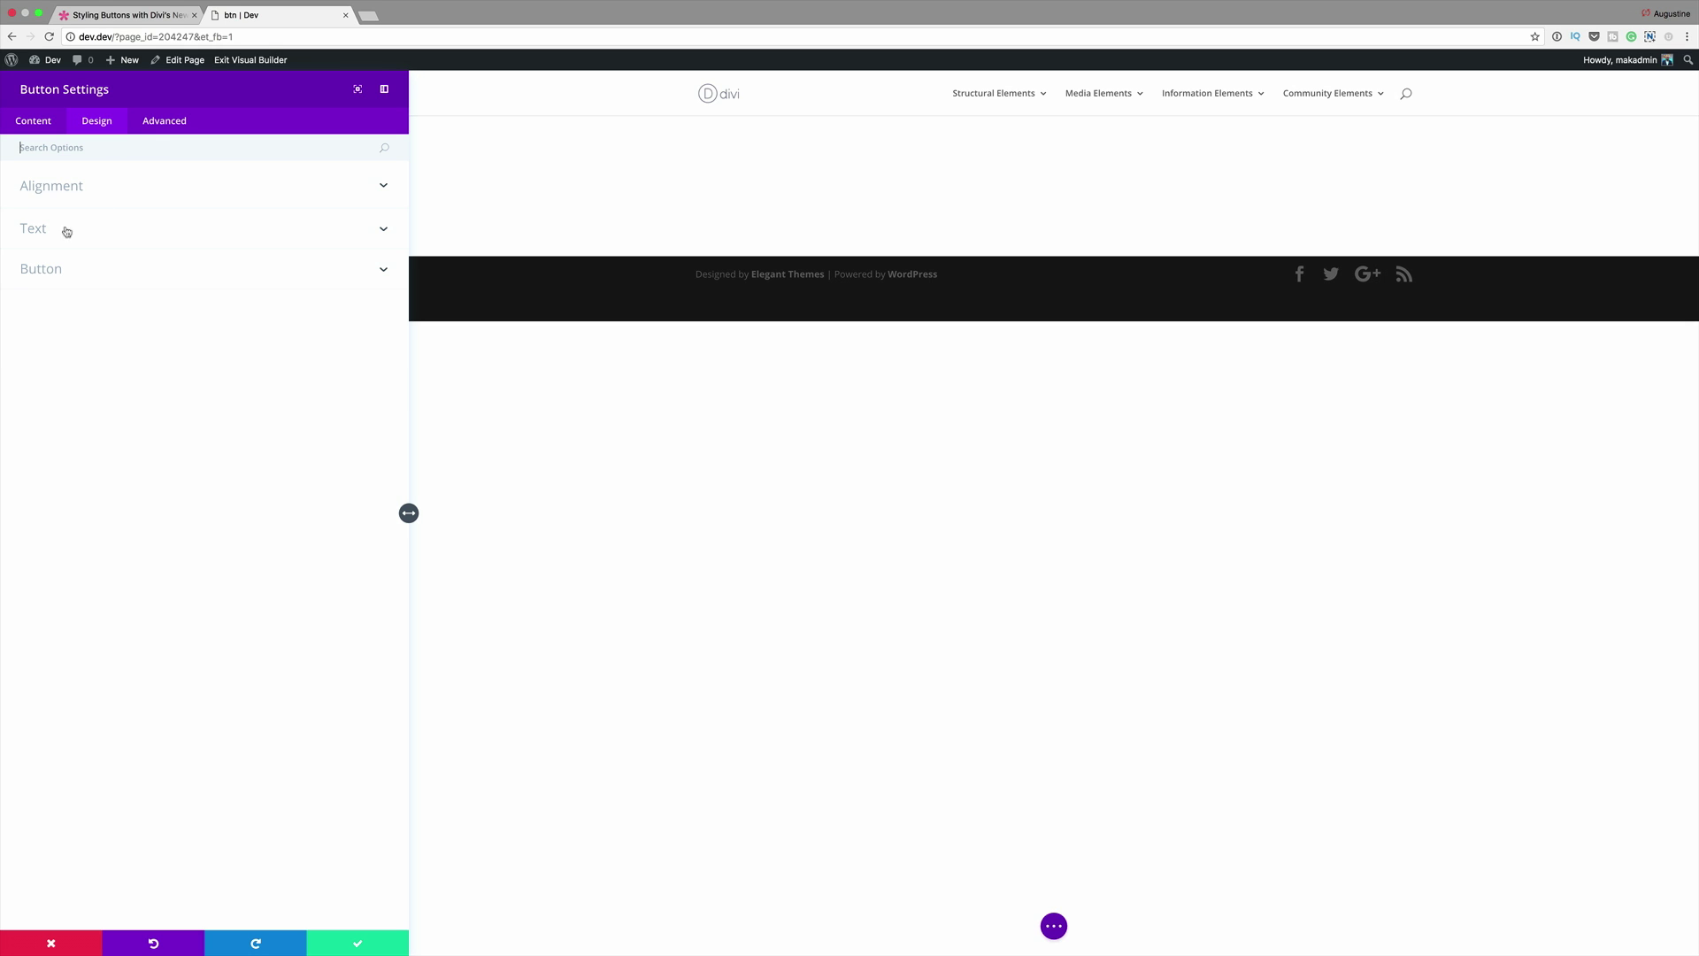
left_click(51, 269)
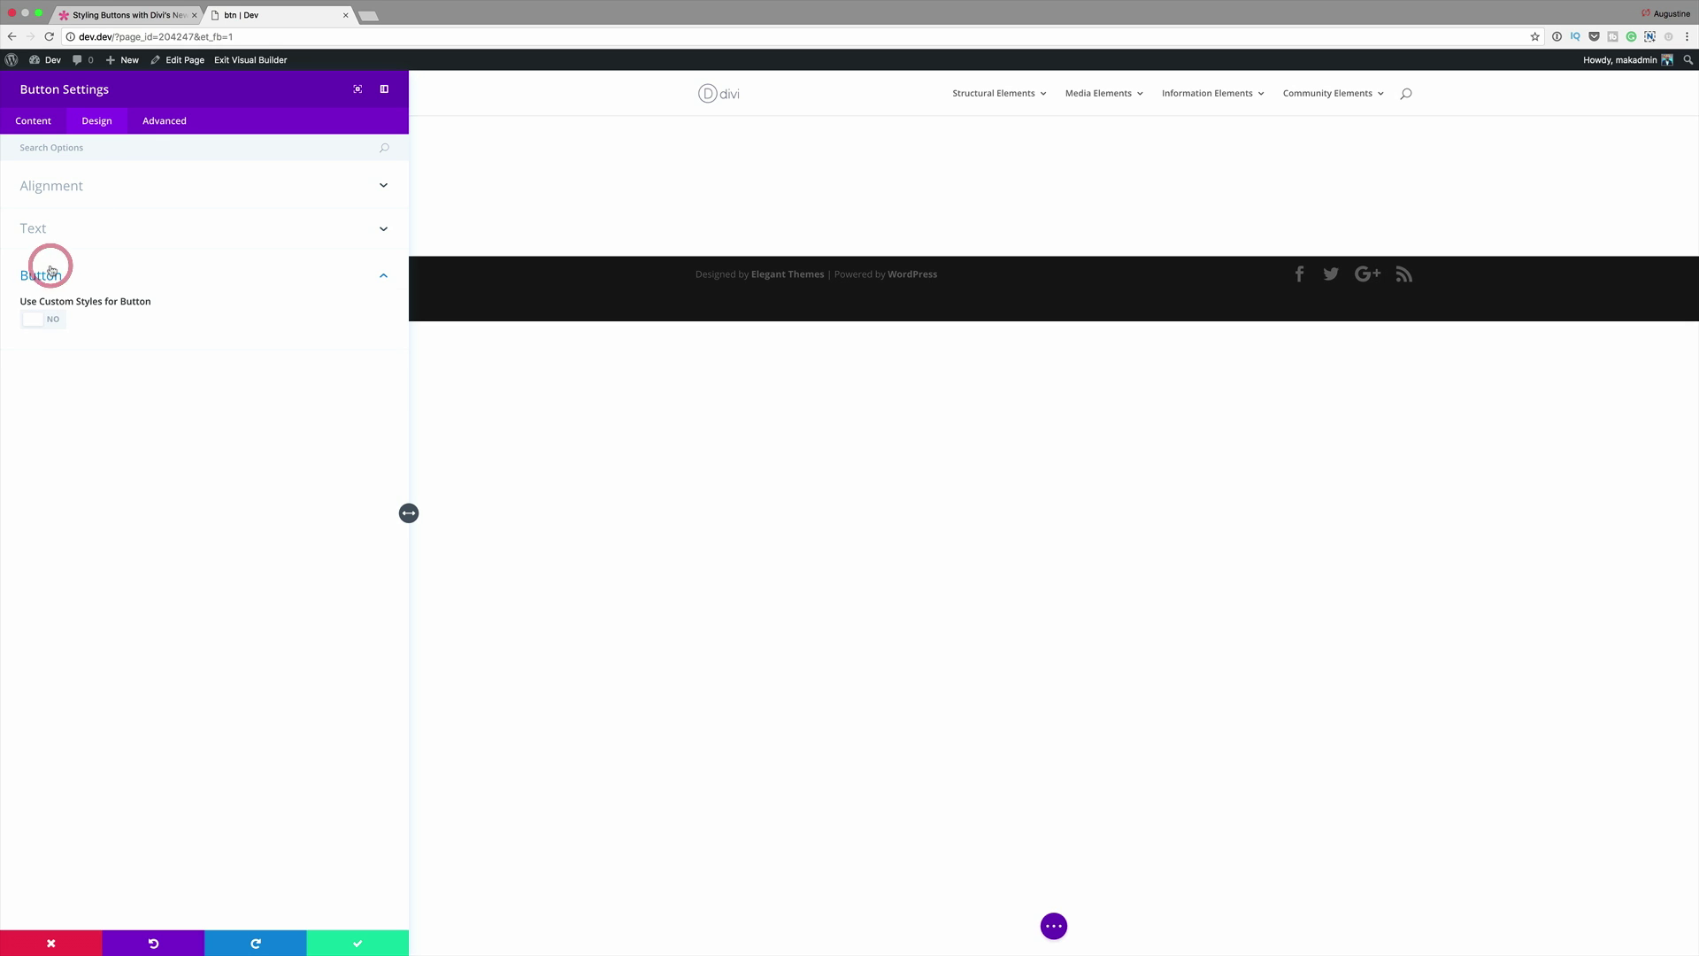
left_click(55, 325)
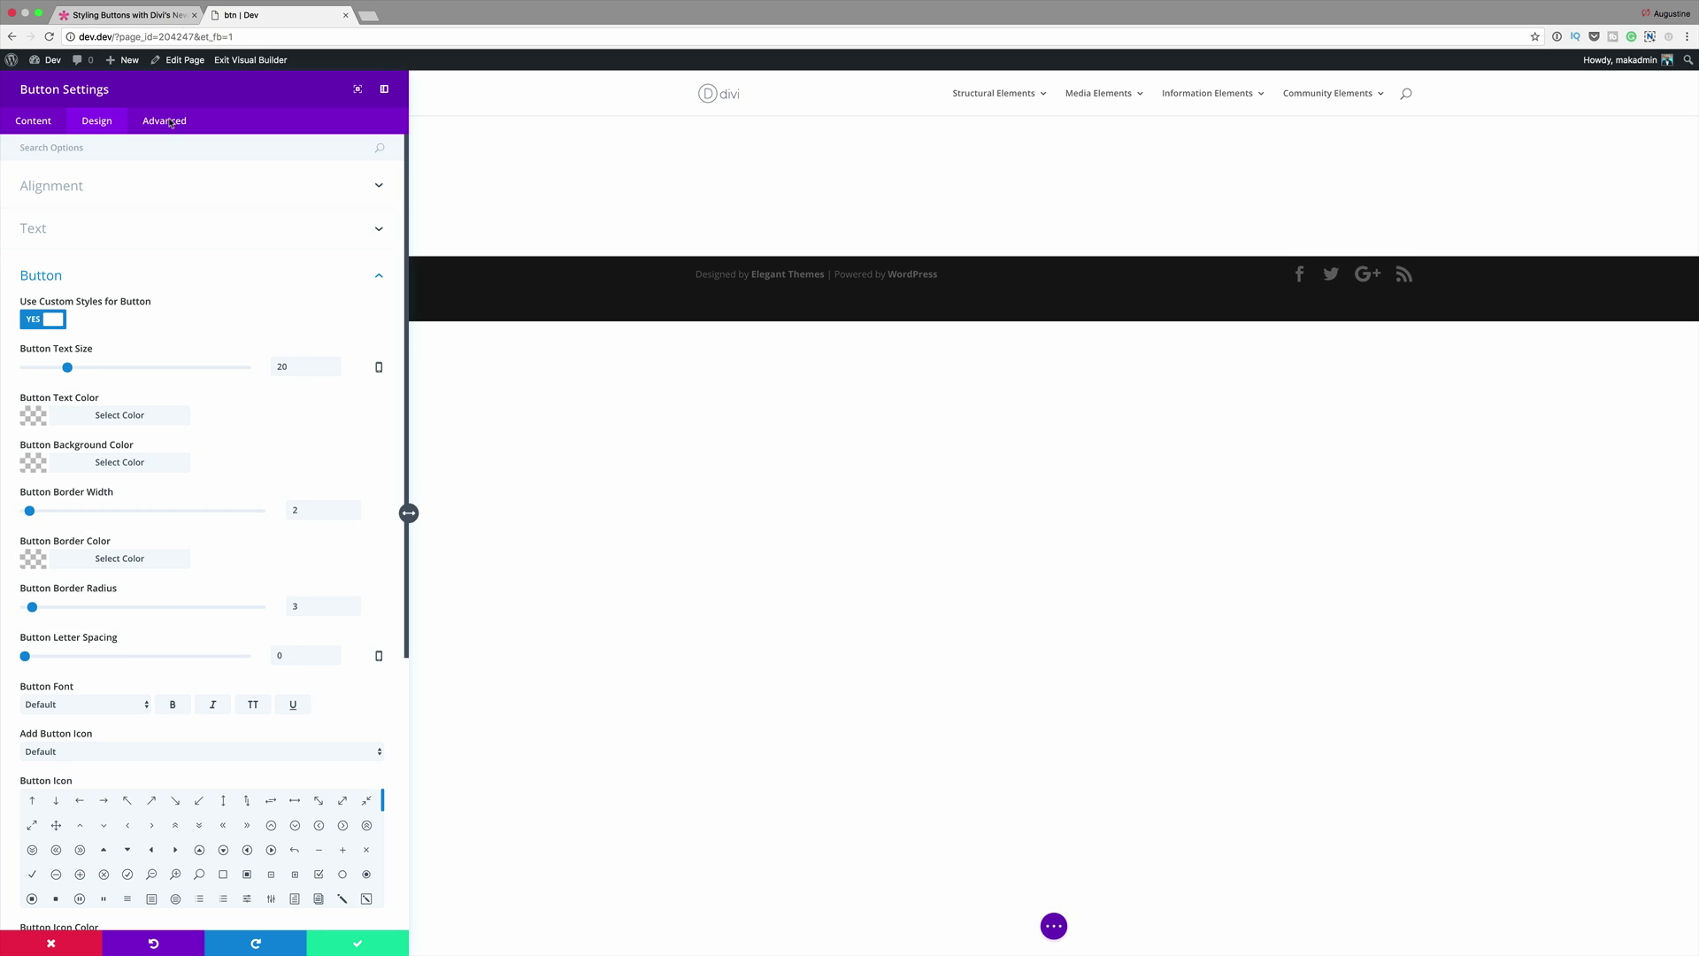
double_click(295, 364)
type("48")
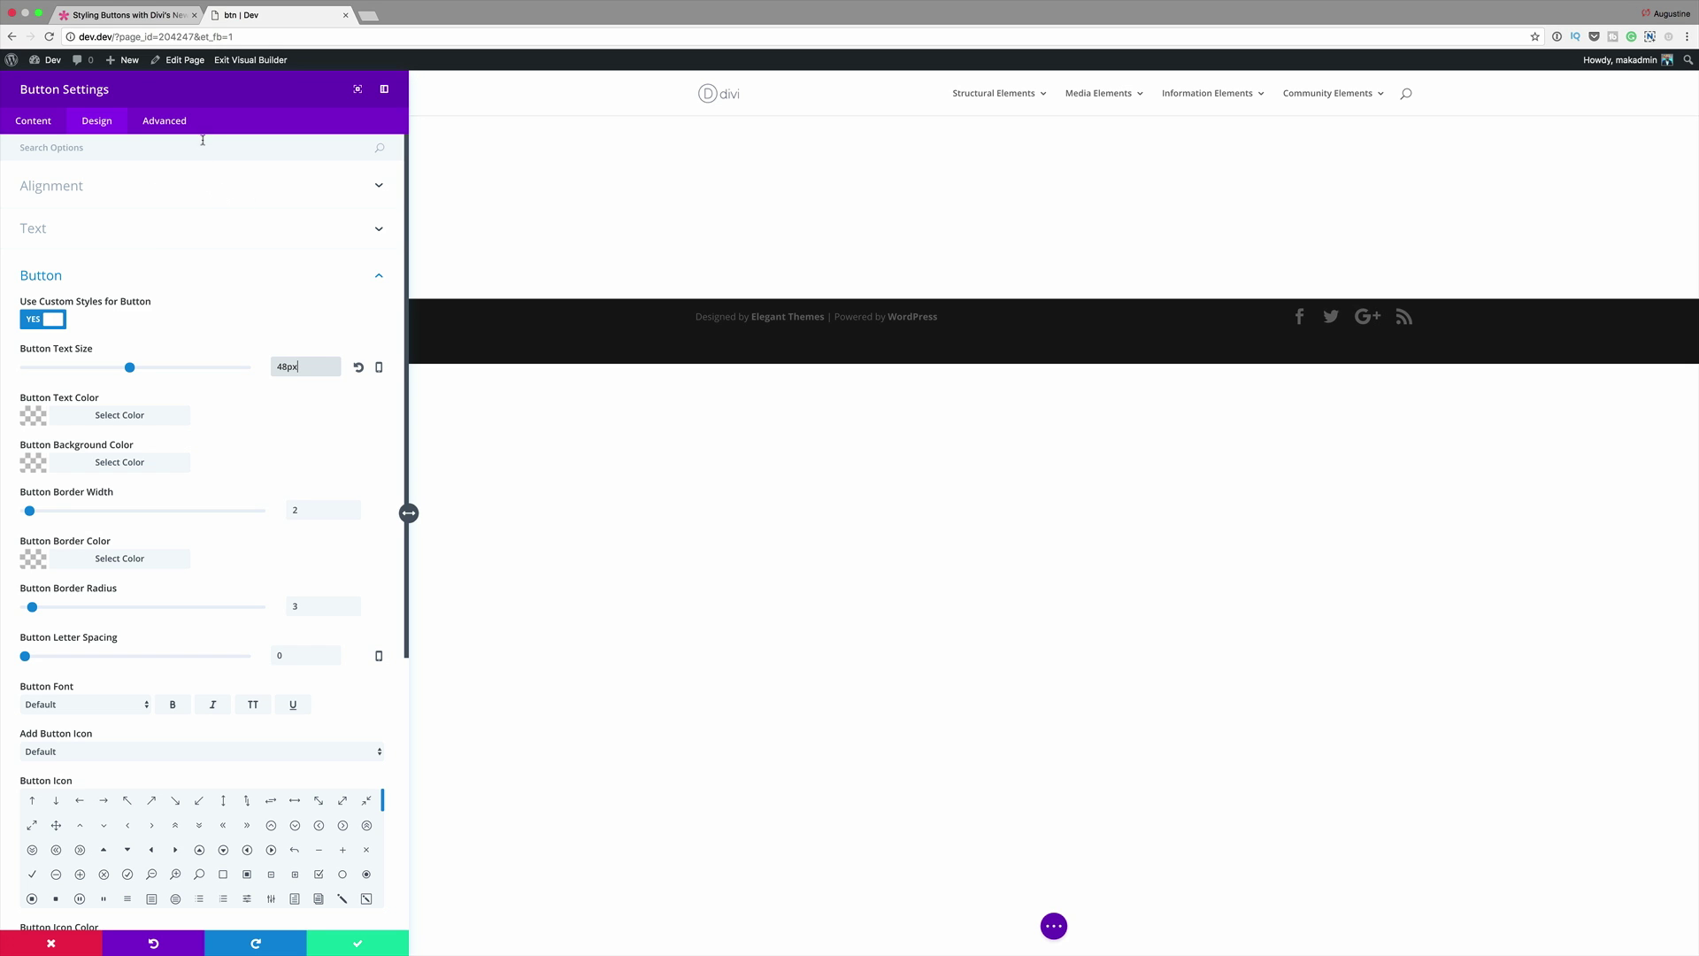
Add the custom CSS "Width: 100%;" to the button's main element and save the module settings.
left_click(176, 127)
left_click(88, 229)
left_click(72, 398)
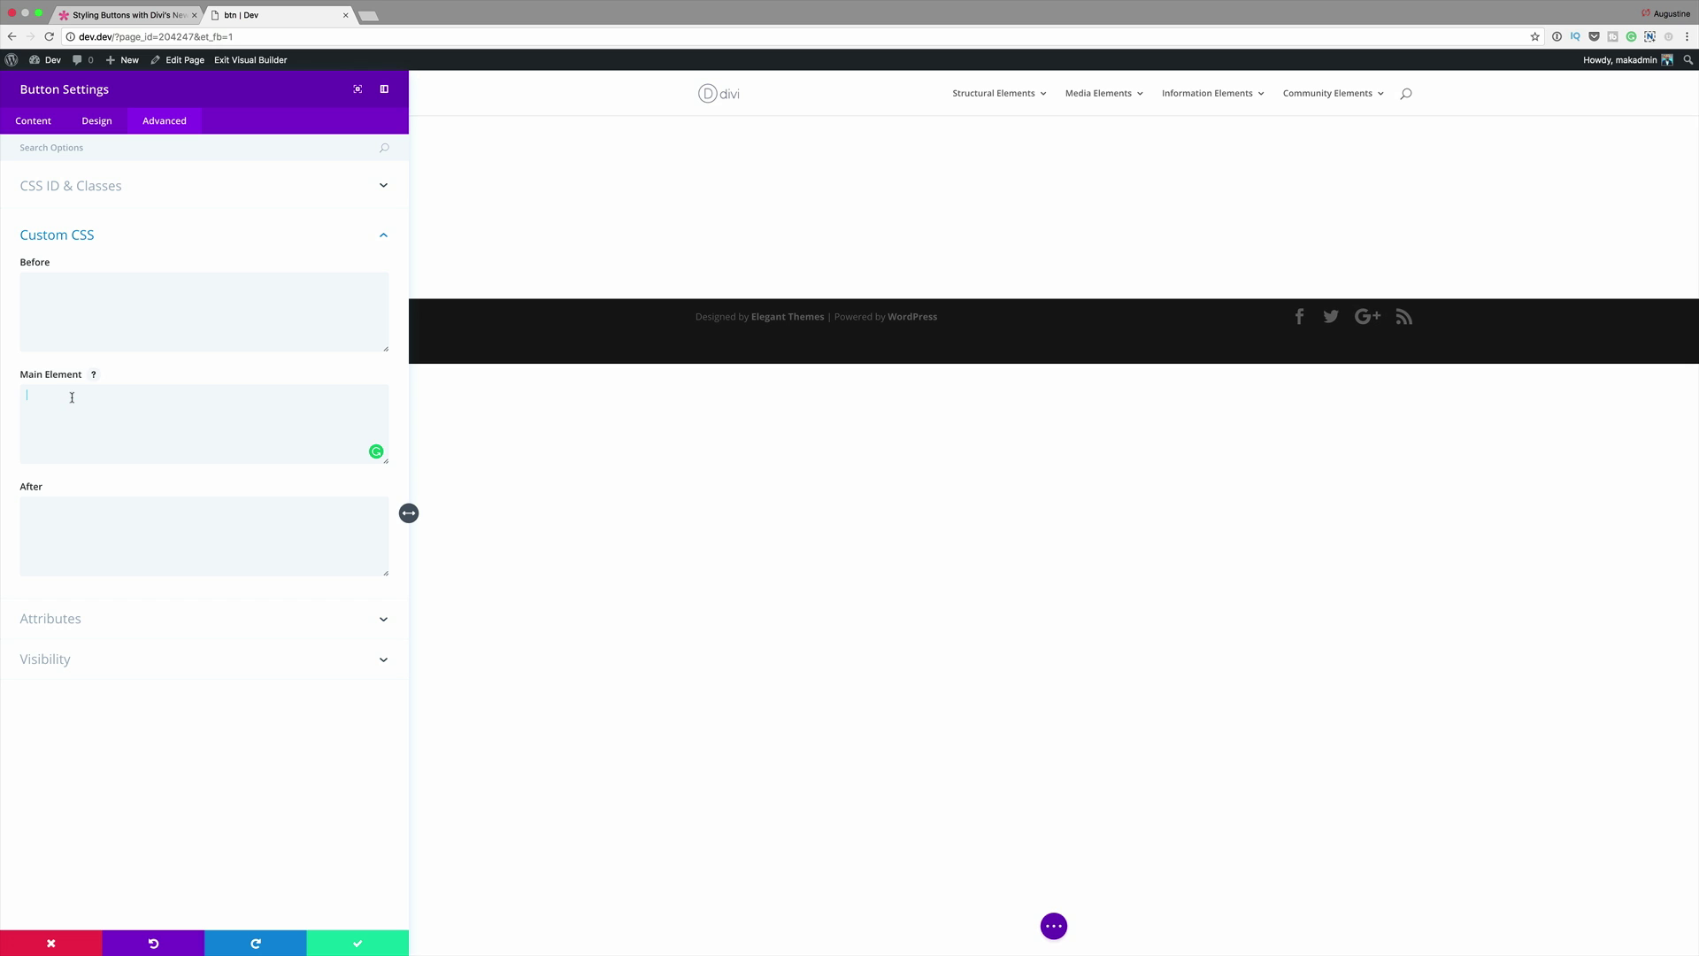
type("Width: 100%;")
left_click(354, 945)
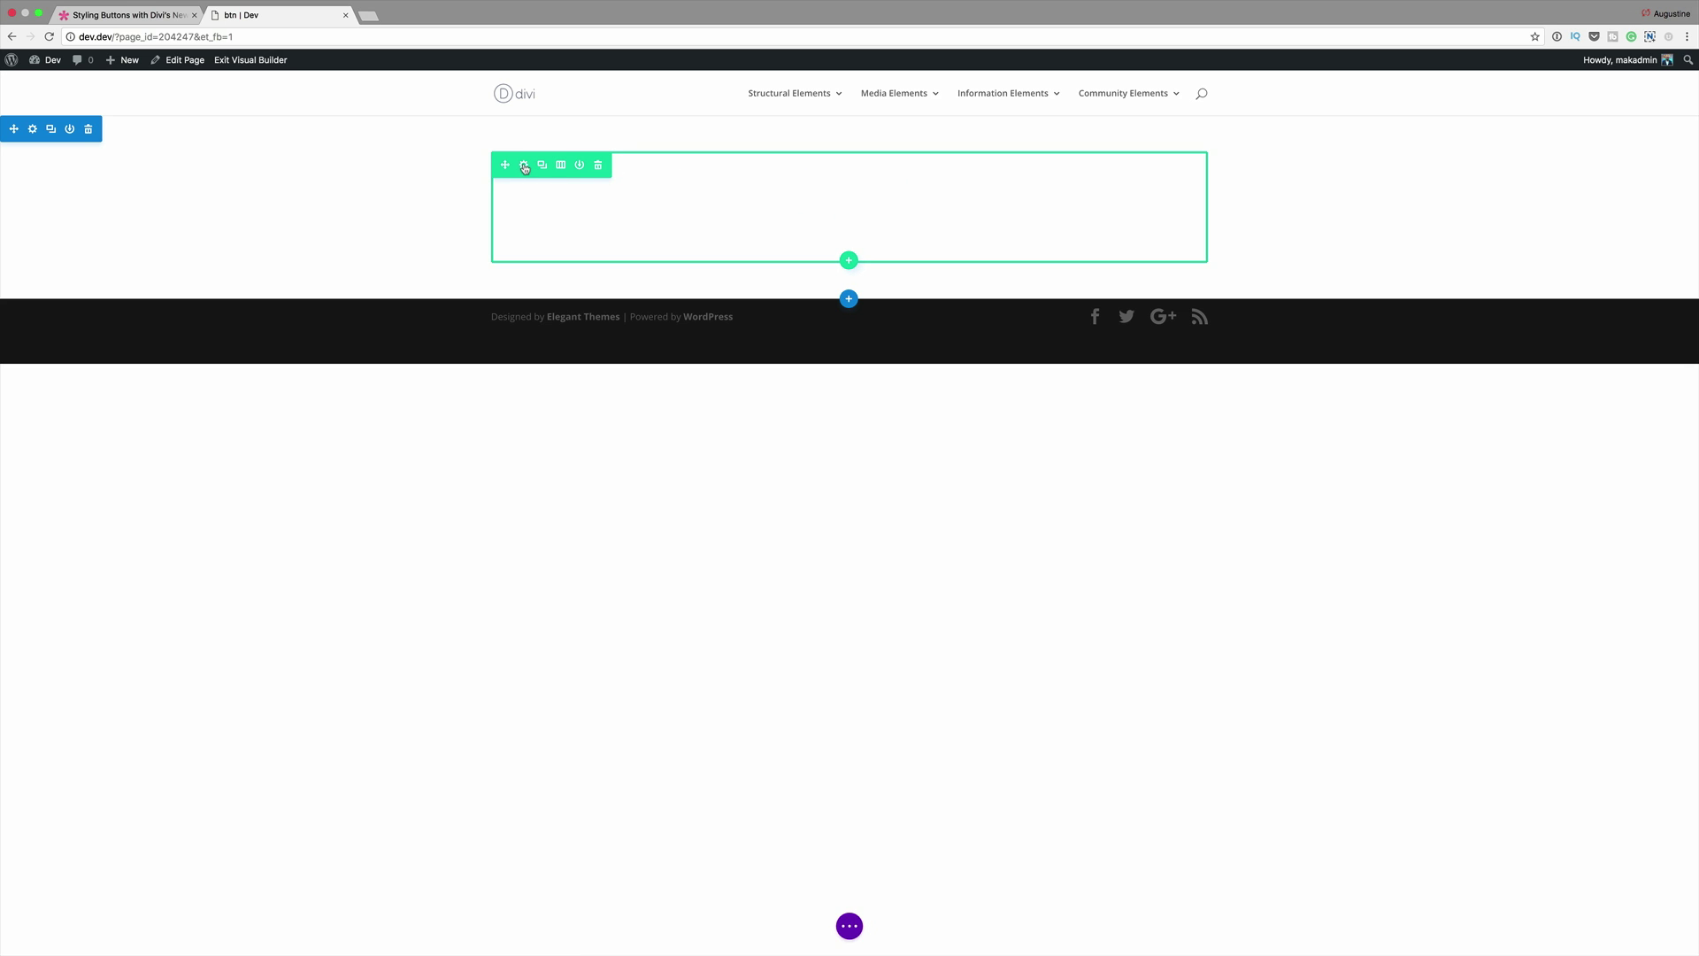
Add the default blue-to-green gradient as the background of the row containing the button.
left_click(524, 165)
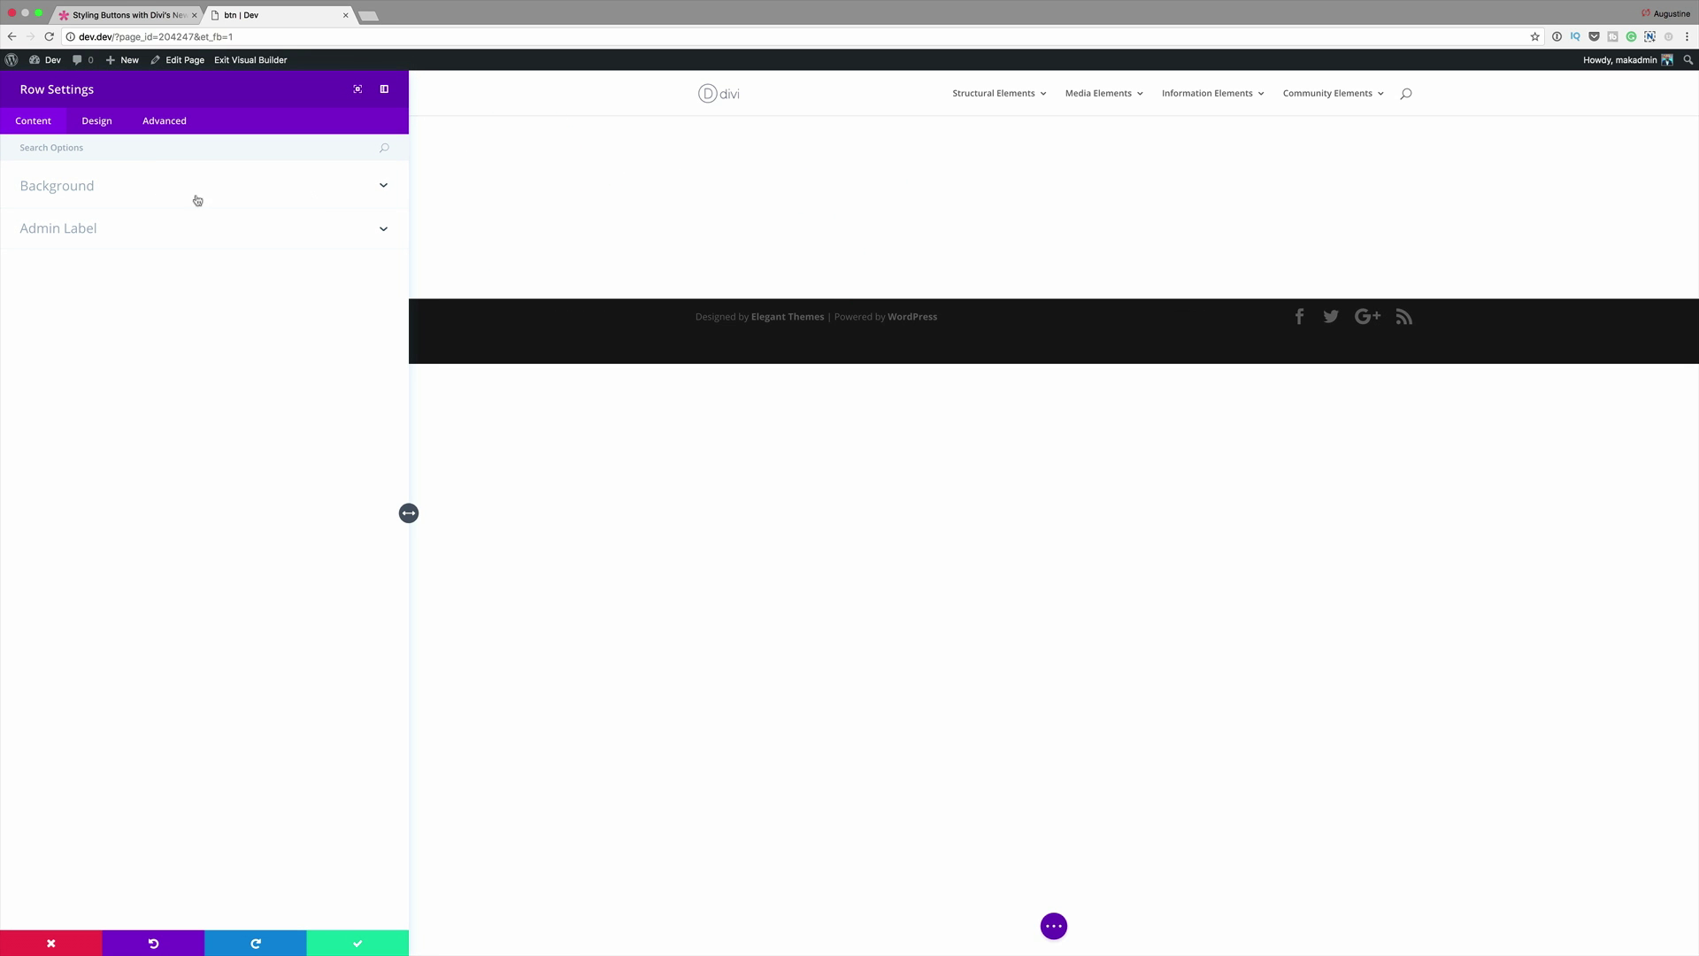
left_click(87, 187)
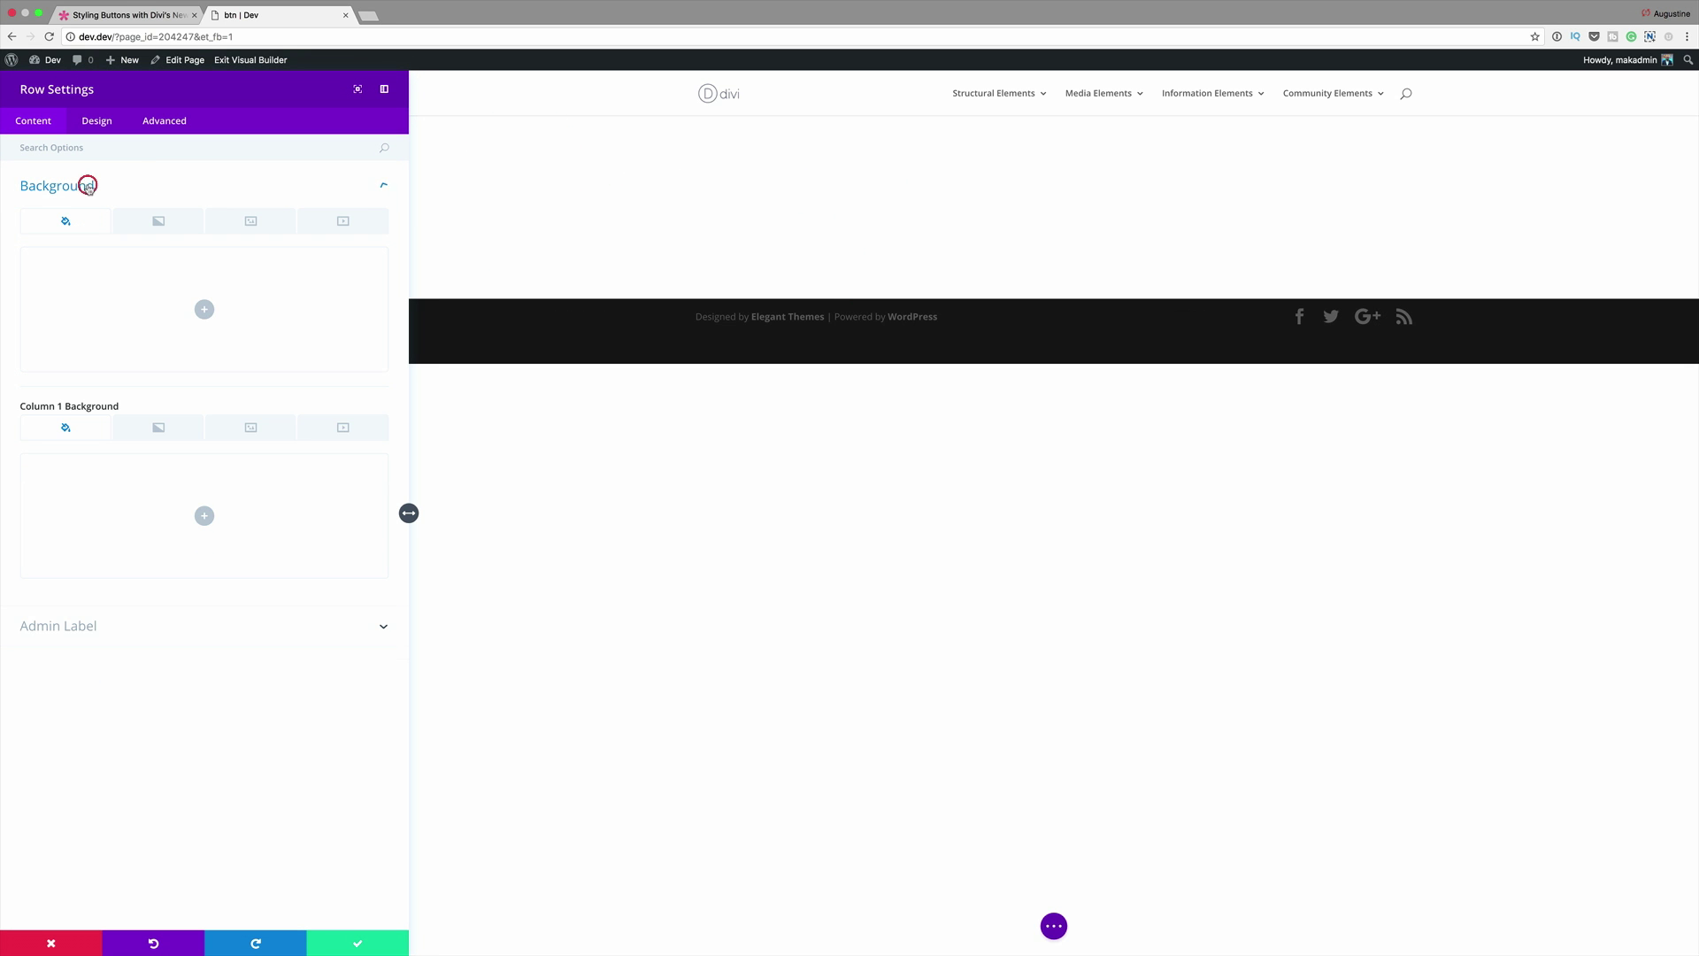
left_click(160, 223)
left_click(205, 310)
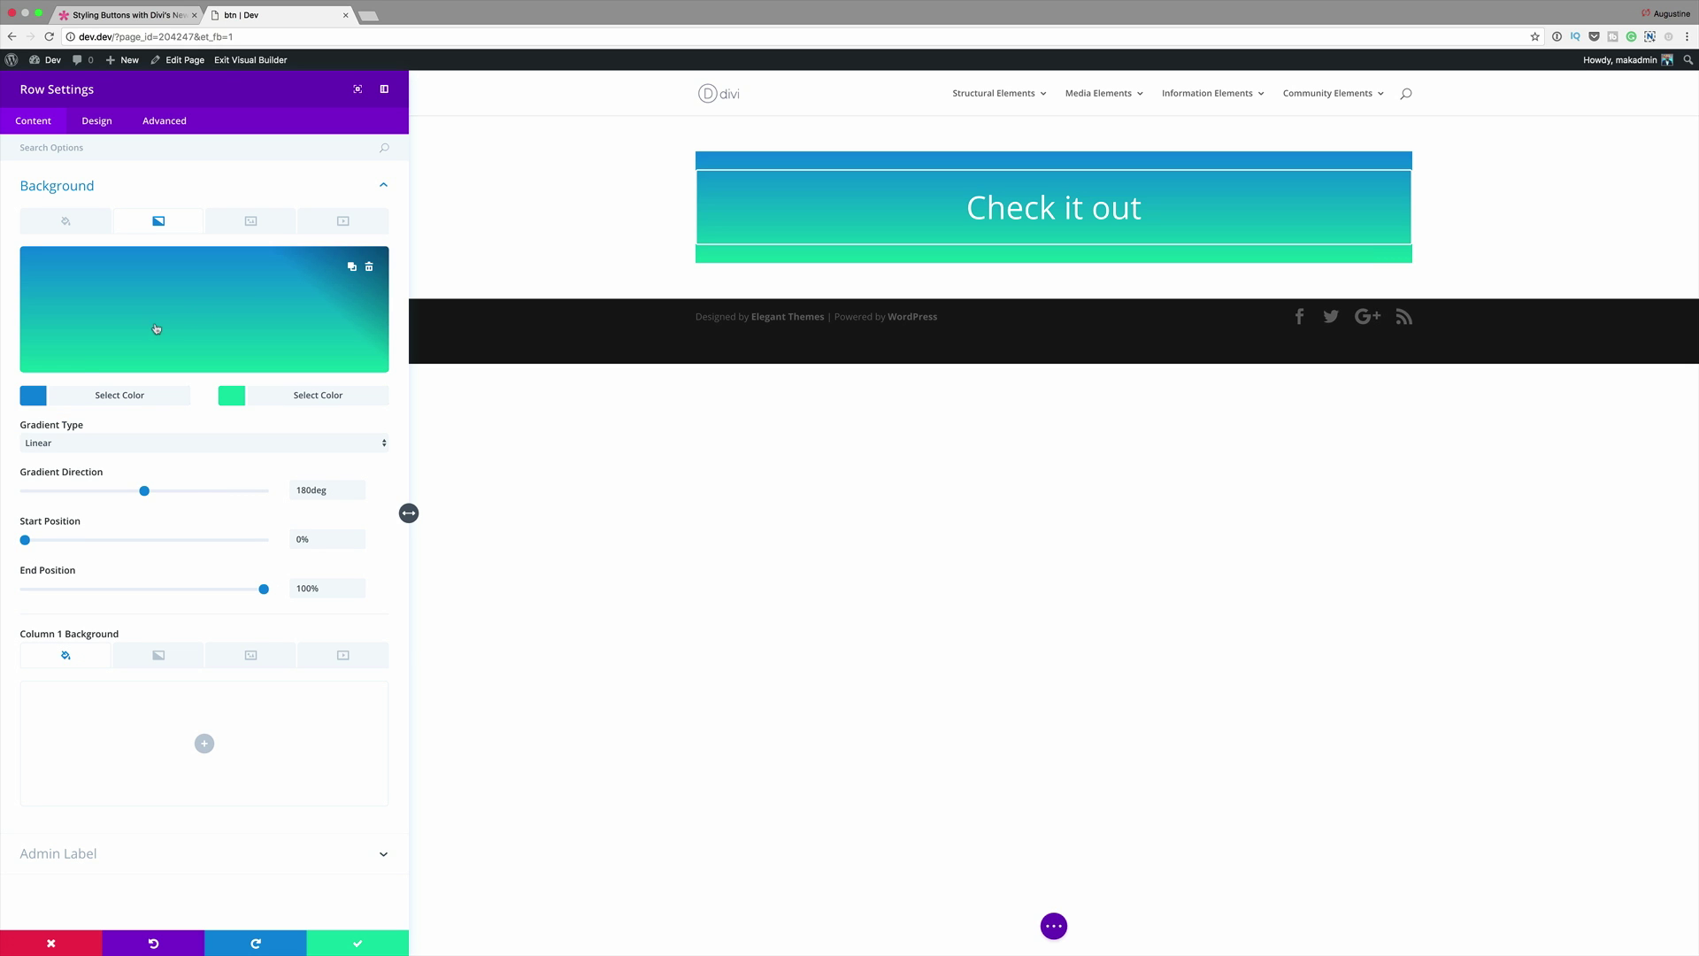
Enable a custom width for the row and set it to 500px.
left_click(98, 122)
left_click(52, 193)
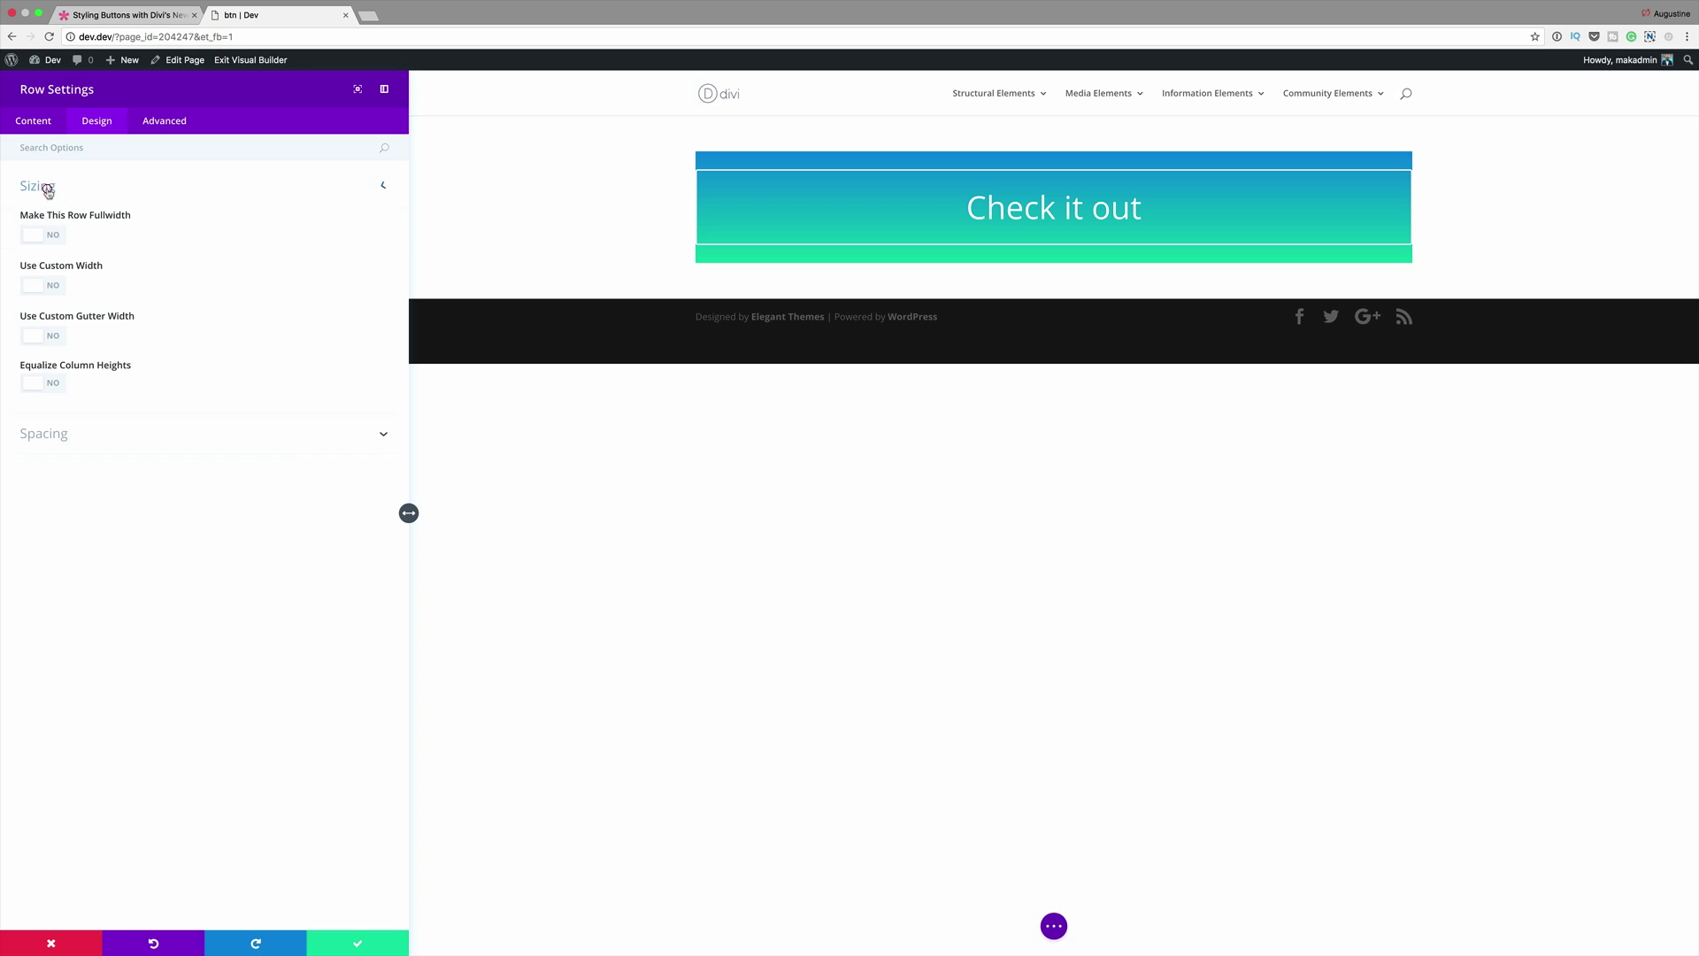
left_click(54, 287)
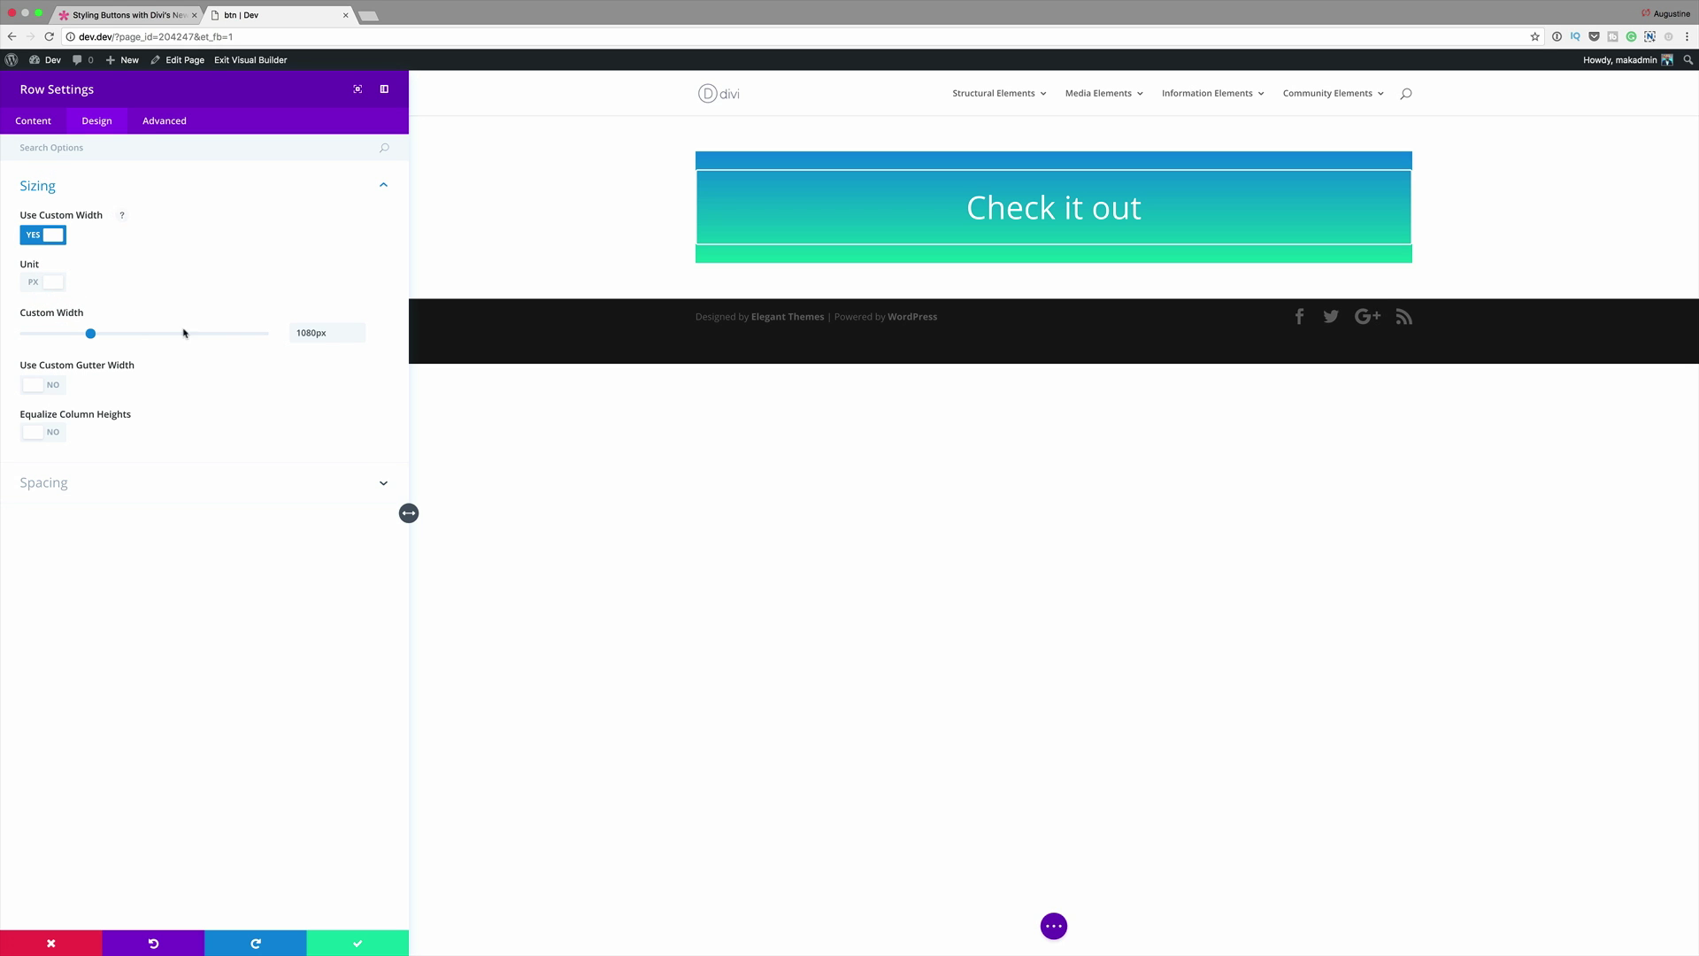
double_click(310, 332)
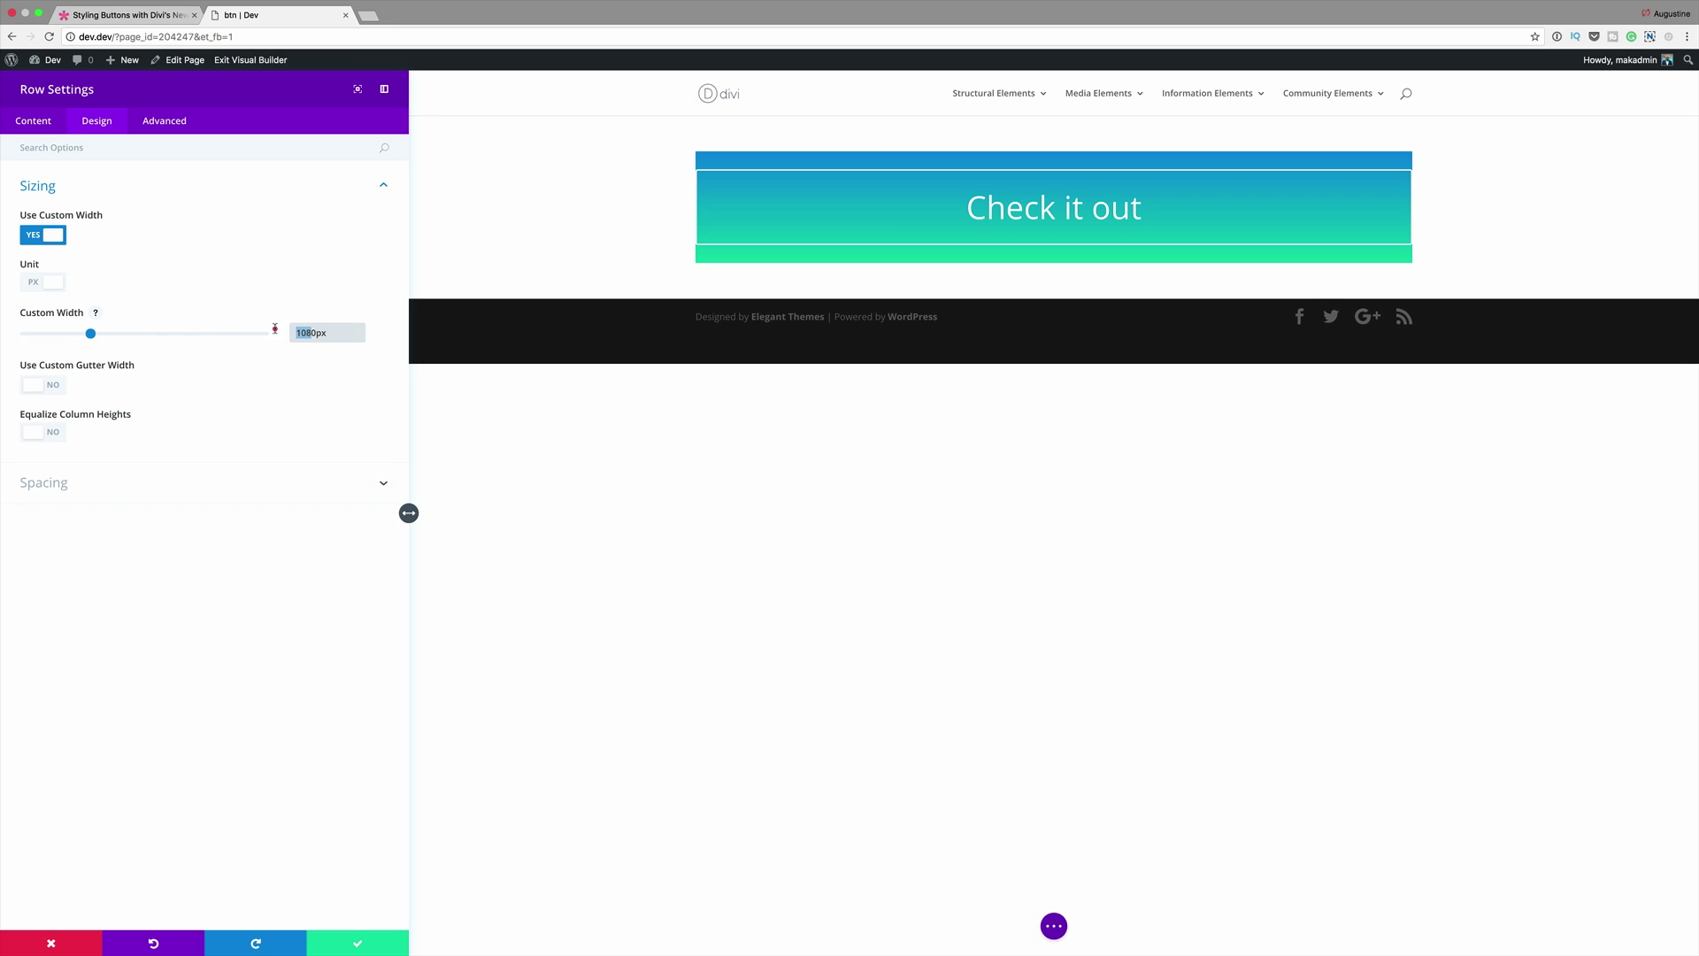
type("500")
Set the row's custom padding to 0px on the top, right, bottom and left sides.
left_click(40, 482)
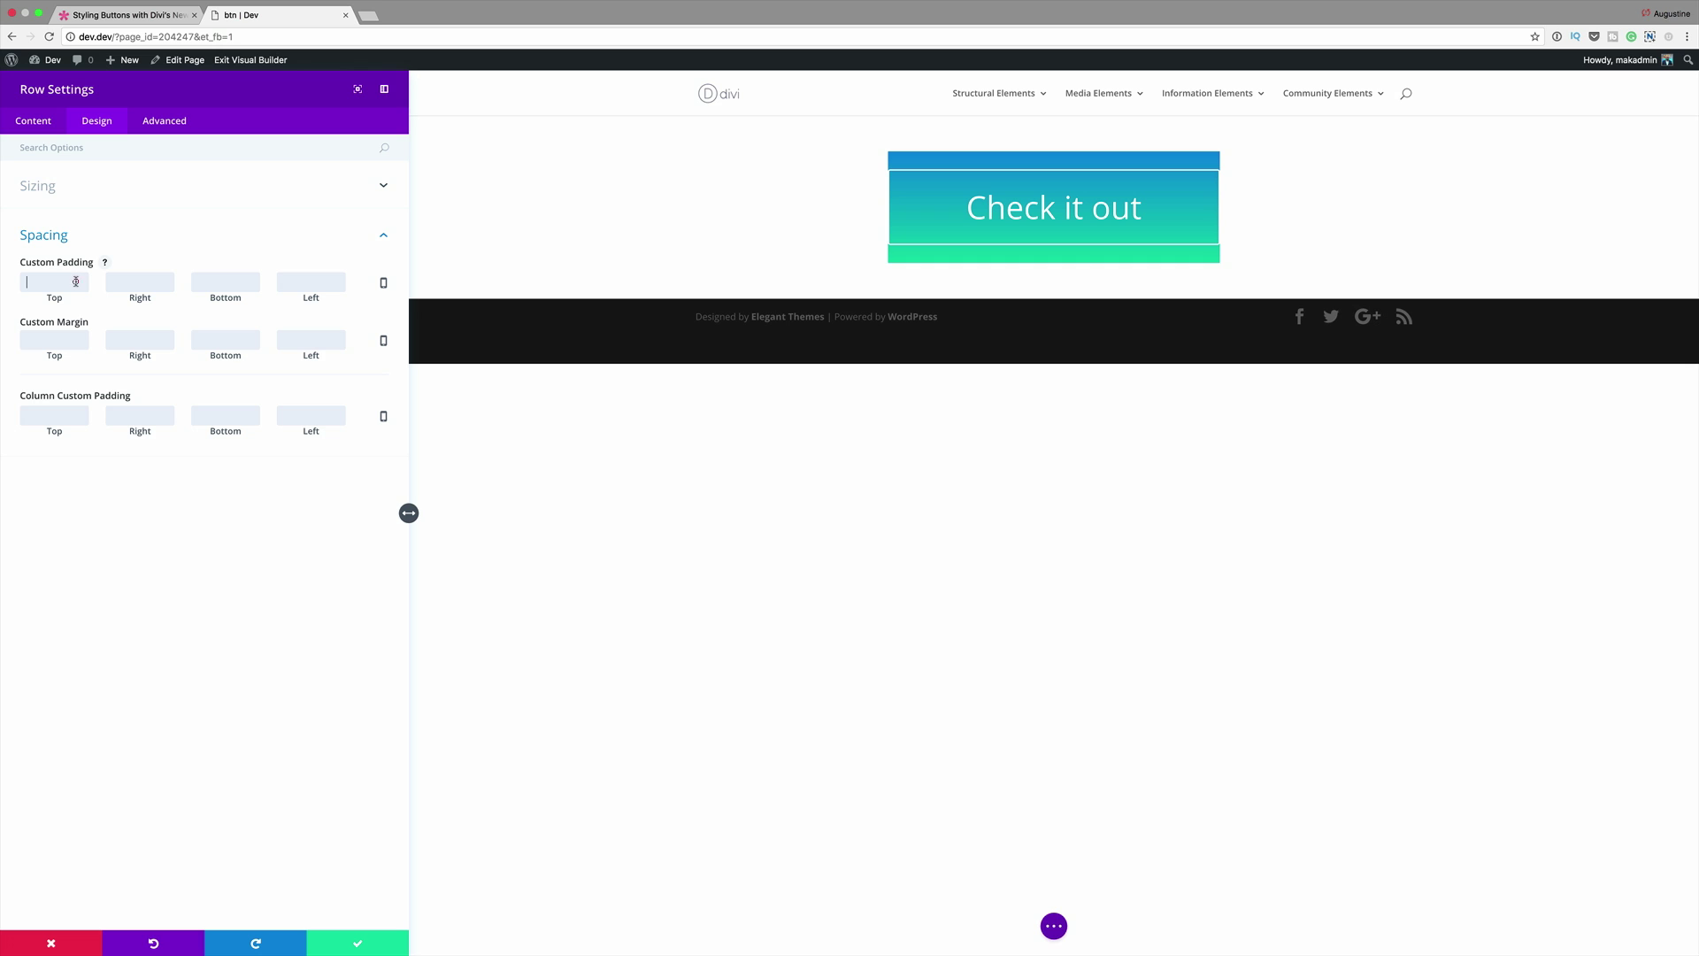
type("0")
left_click(137, 282)
type("0")
left_click(237, 283)
type("0")
left_click(314, 282)
type("0")
Add the custom CSS "border-radius: 10px;" to the row's main element.
left_click(169, 124)
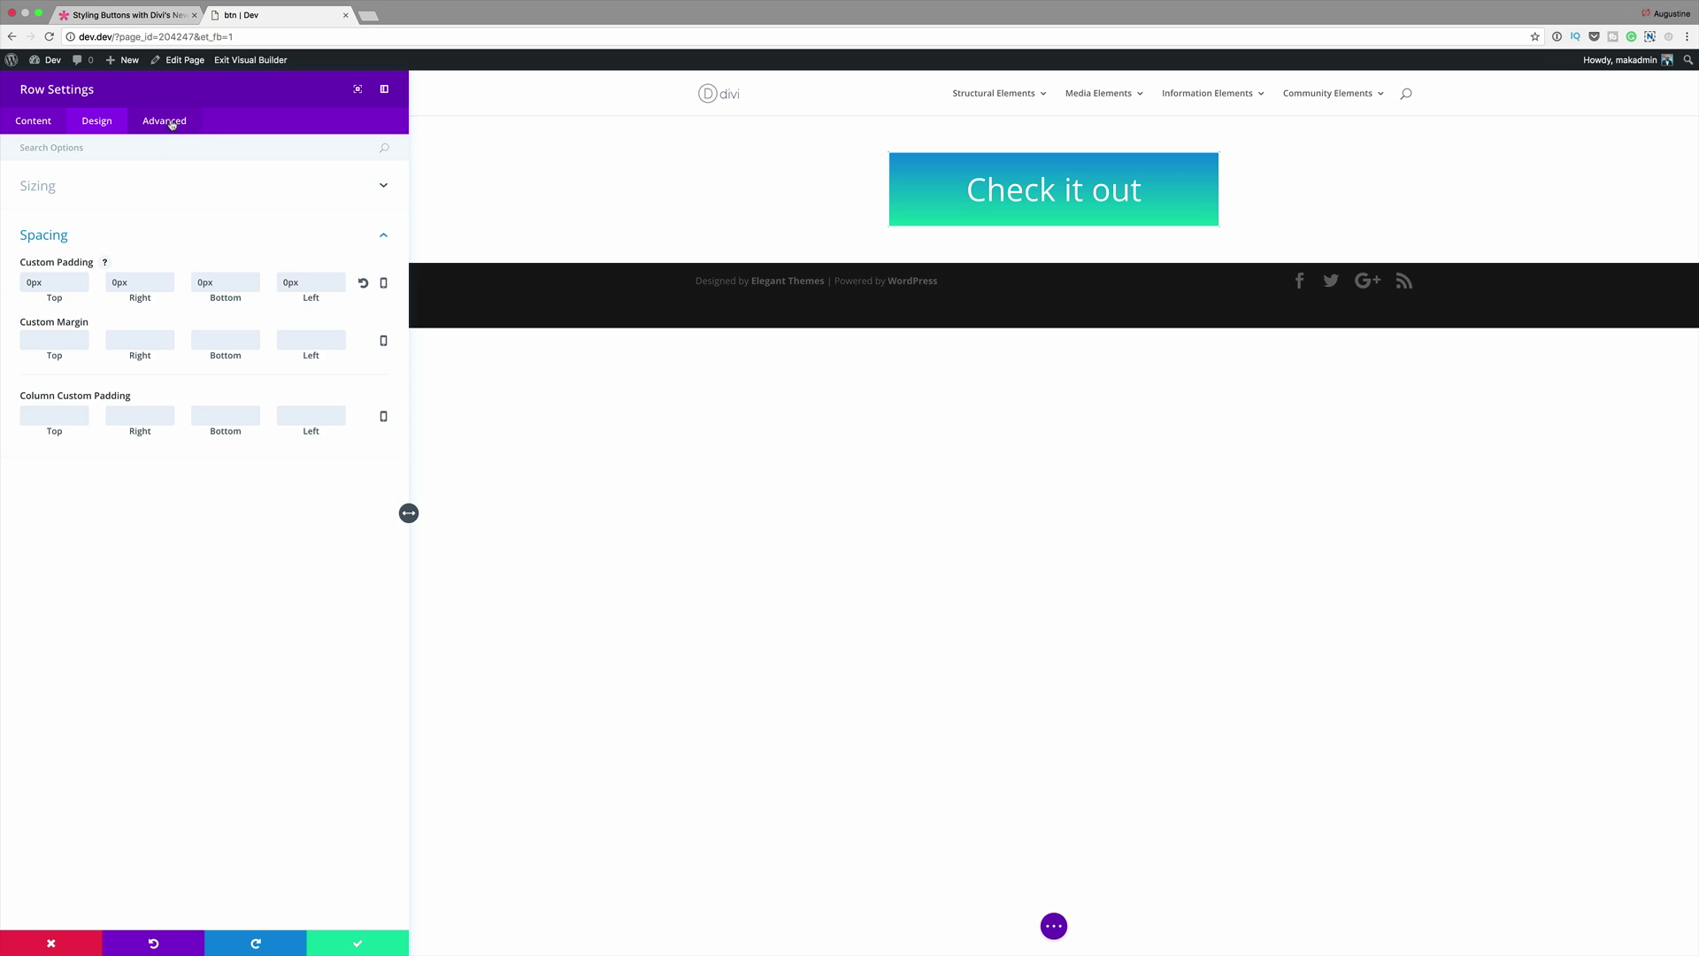
left_click(61, 229)
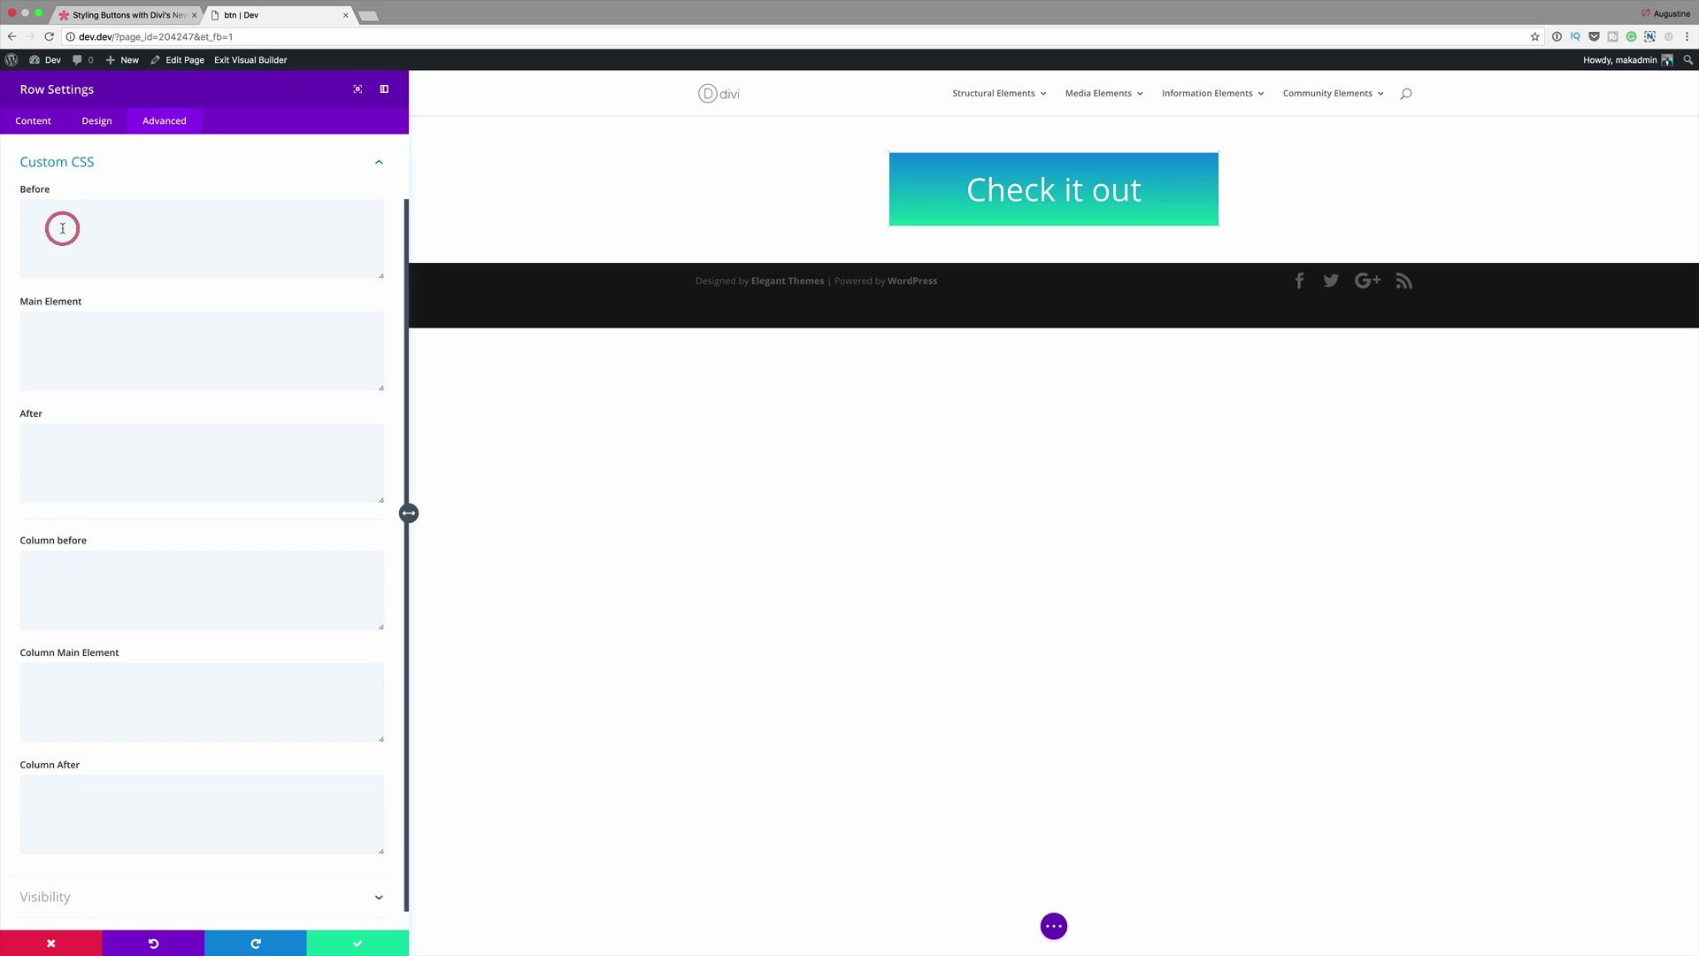
left_click(39, 338)
type("border-radius: 10px;")
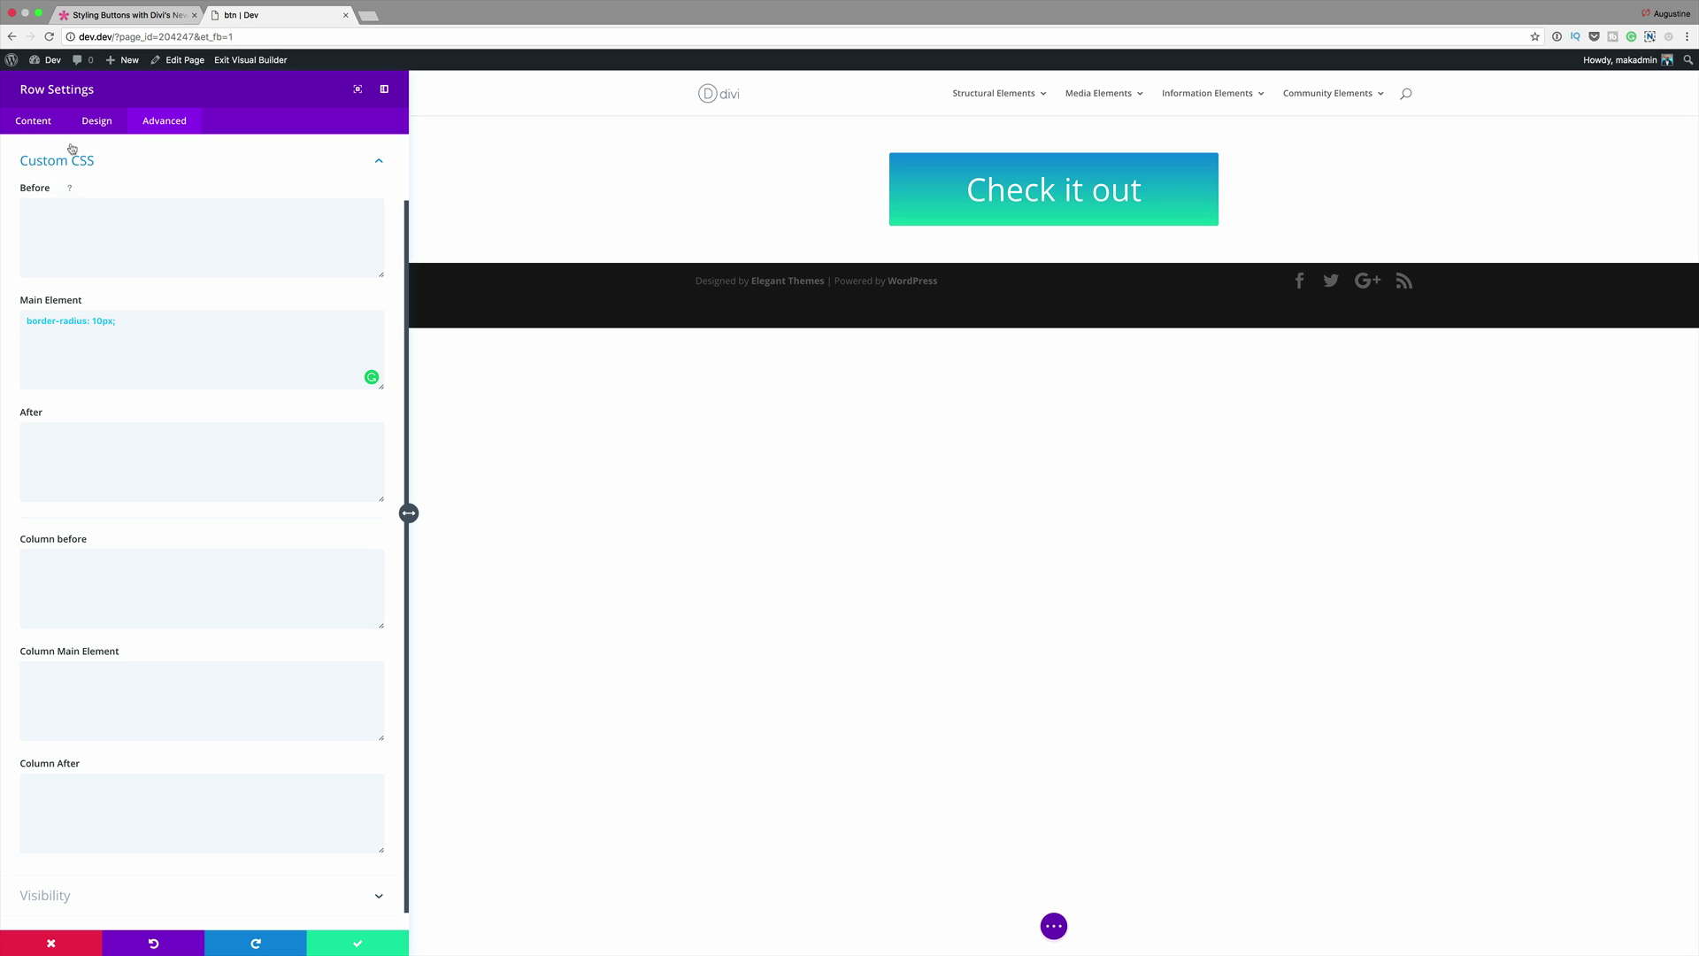
Change the first colour of the row's background gradient to a semi-transparent blue.
left_click(37, 123)
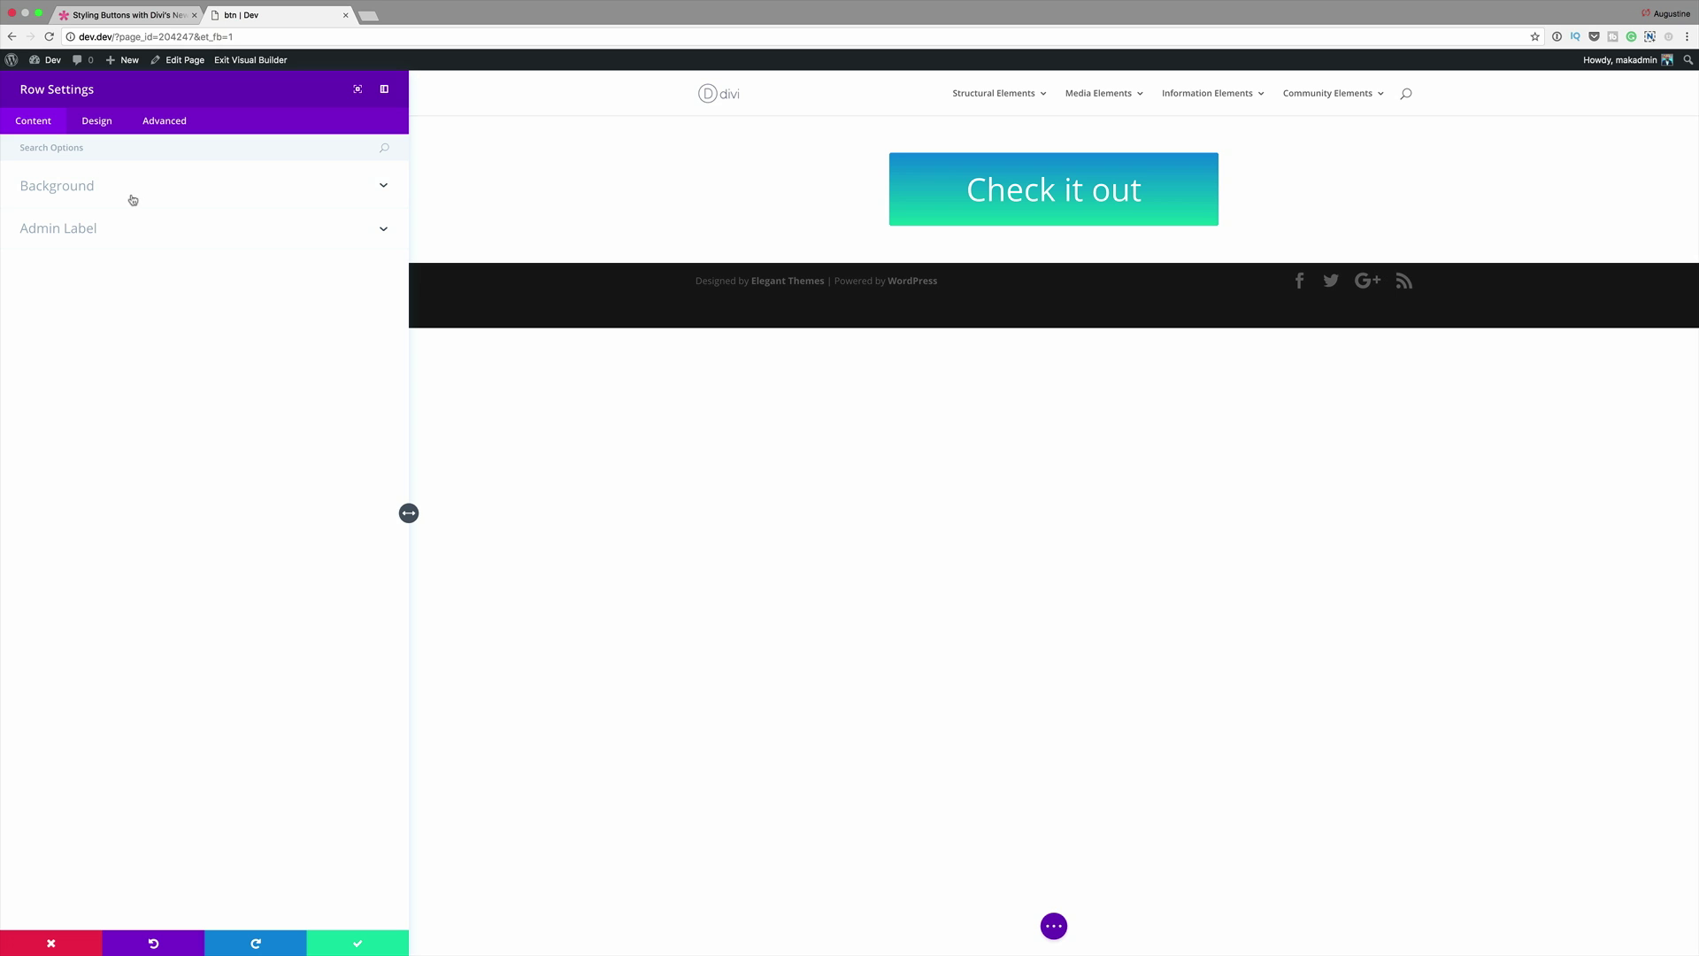
left_click(89, 186)
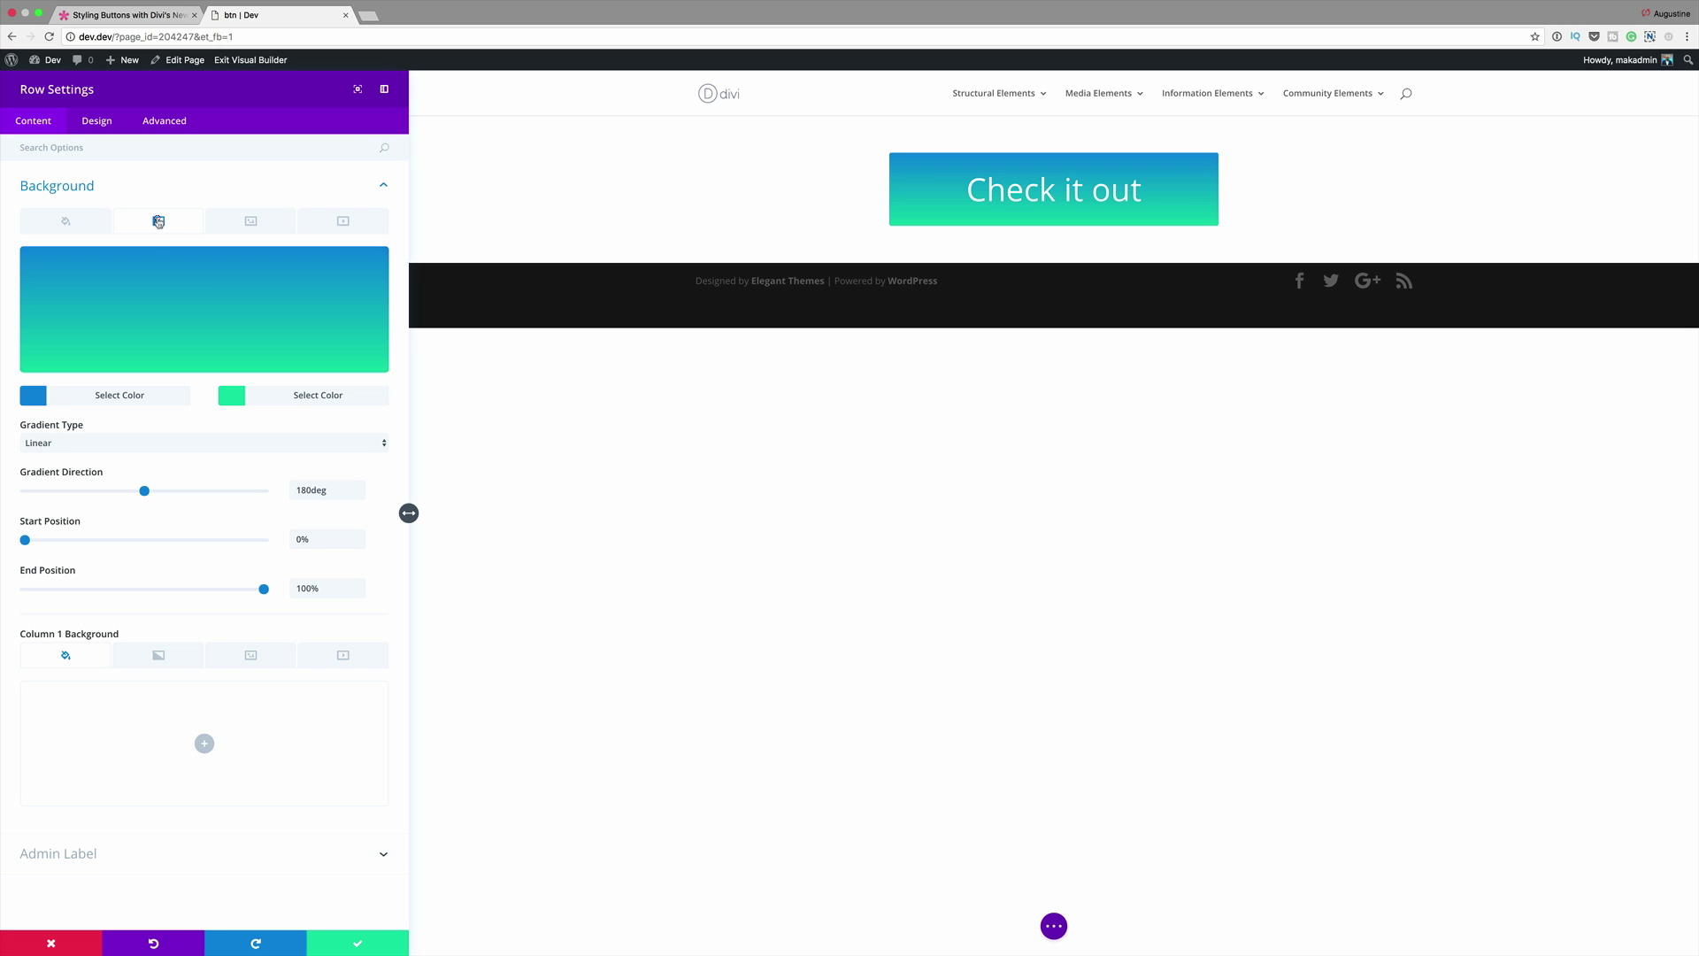
left_click(33, 395)
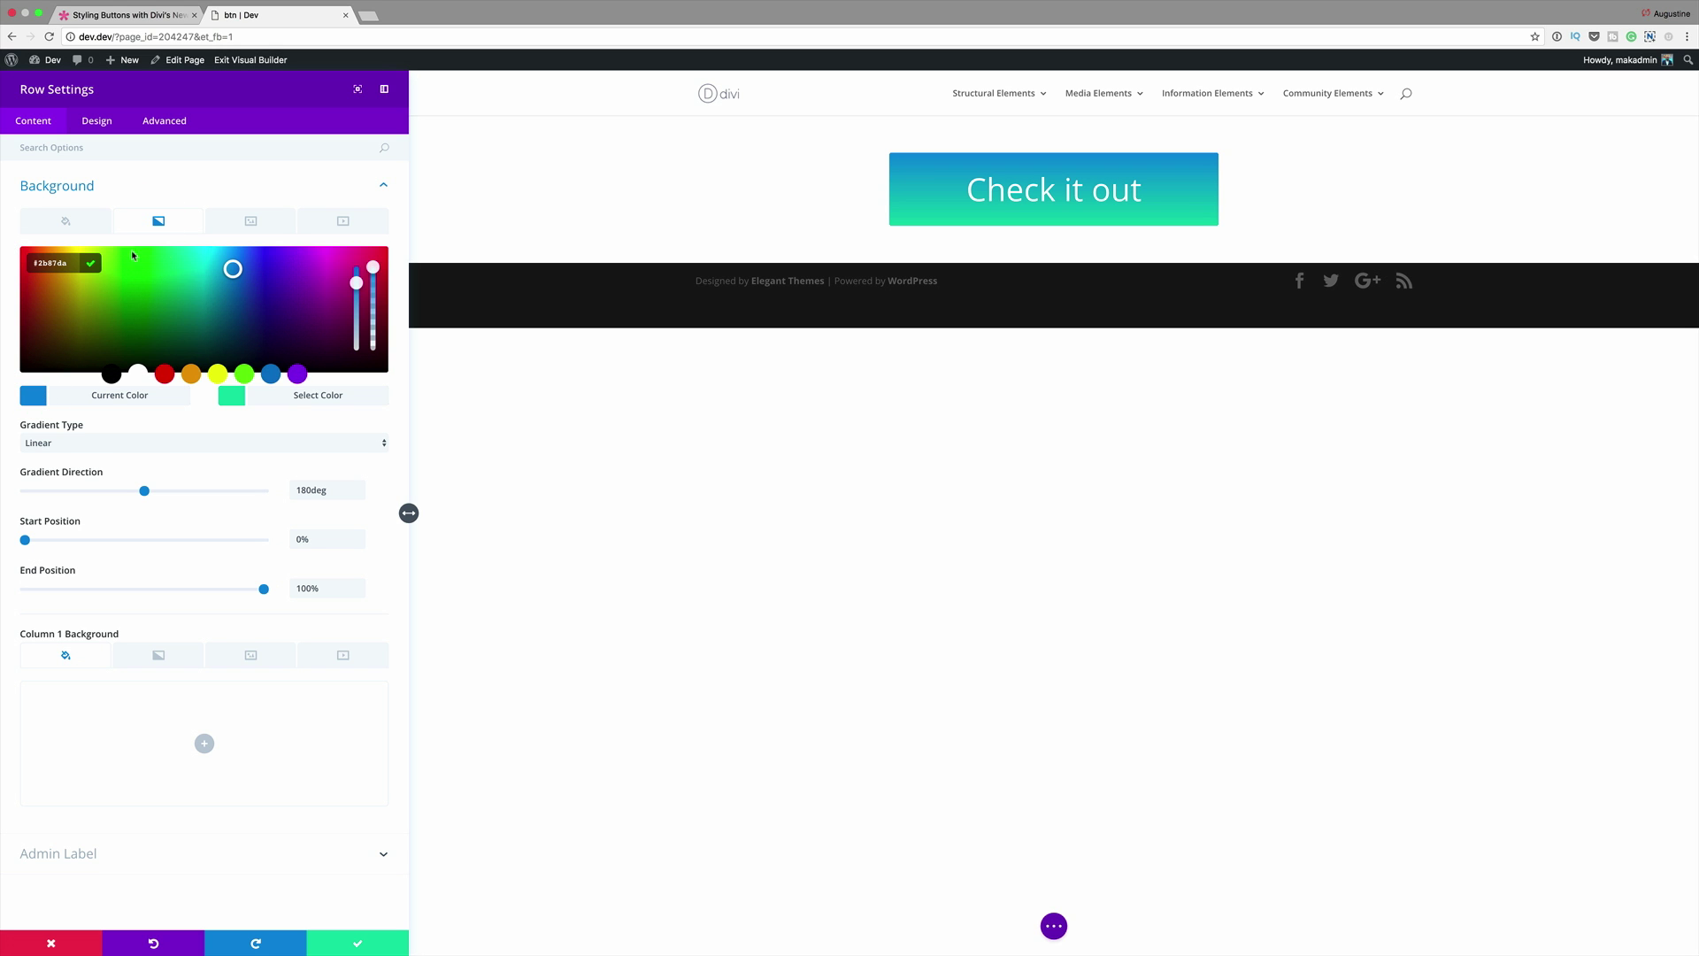
left_click_drag(373, 280, 374, 285)
key("ctrl+a")
key("ctrl+v")
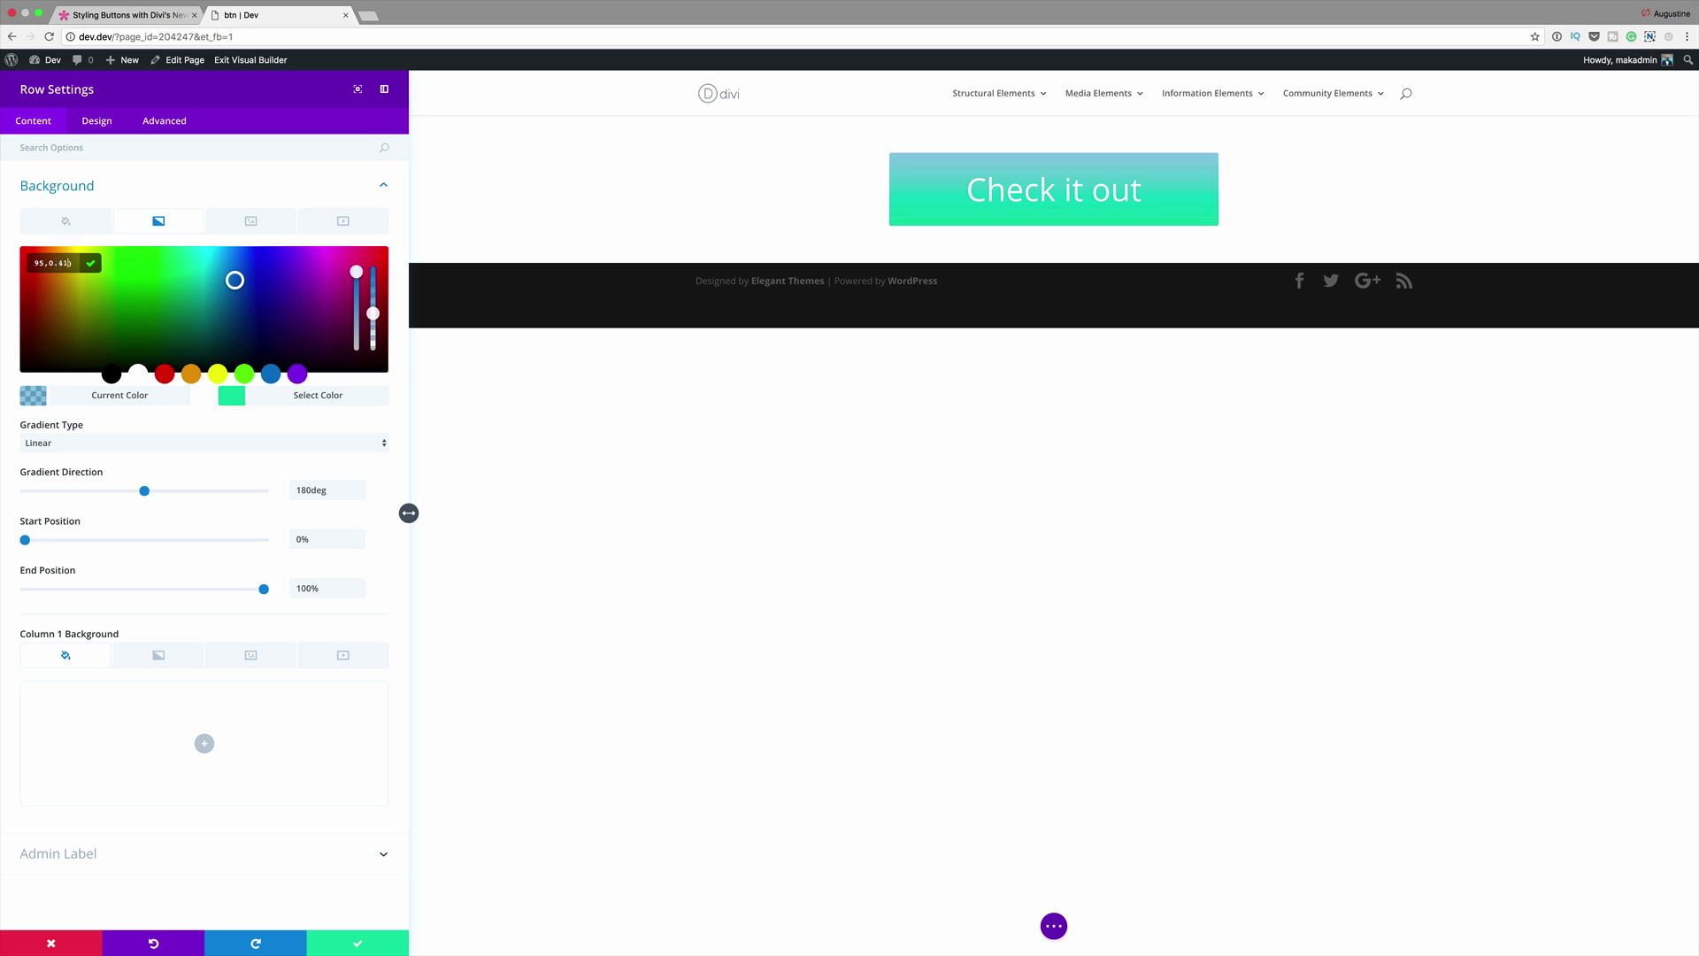
Change the second colour of the row's background gradient to a semi-transparent purple.
left_click(235, 399)
left_click_drag(374, 268, 373, 277)
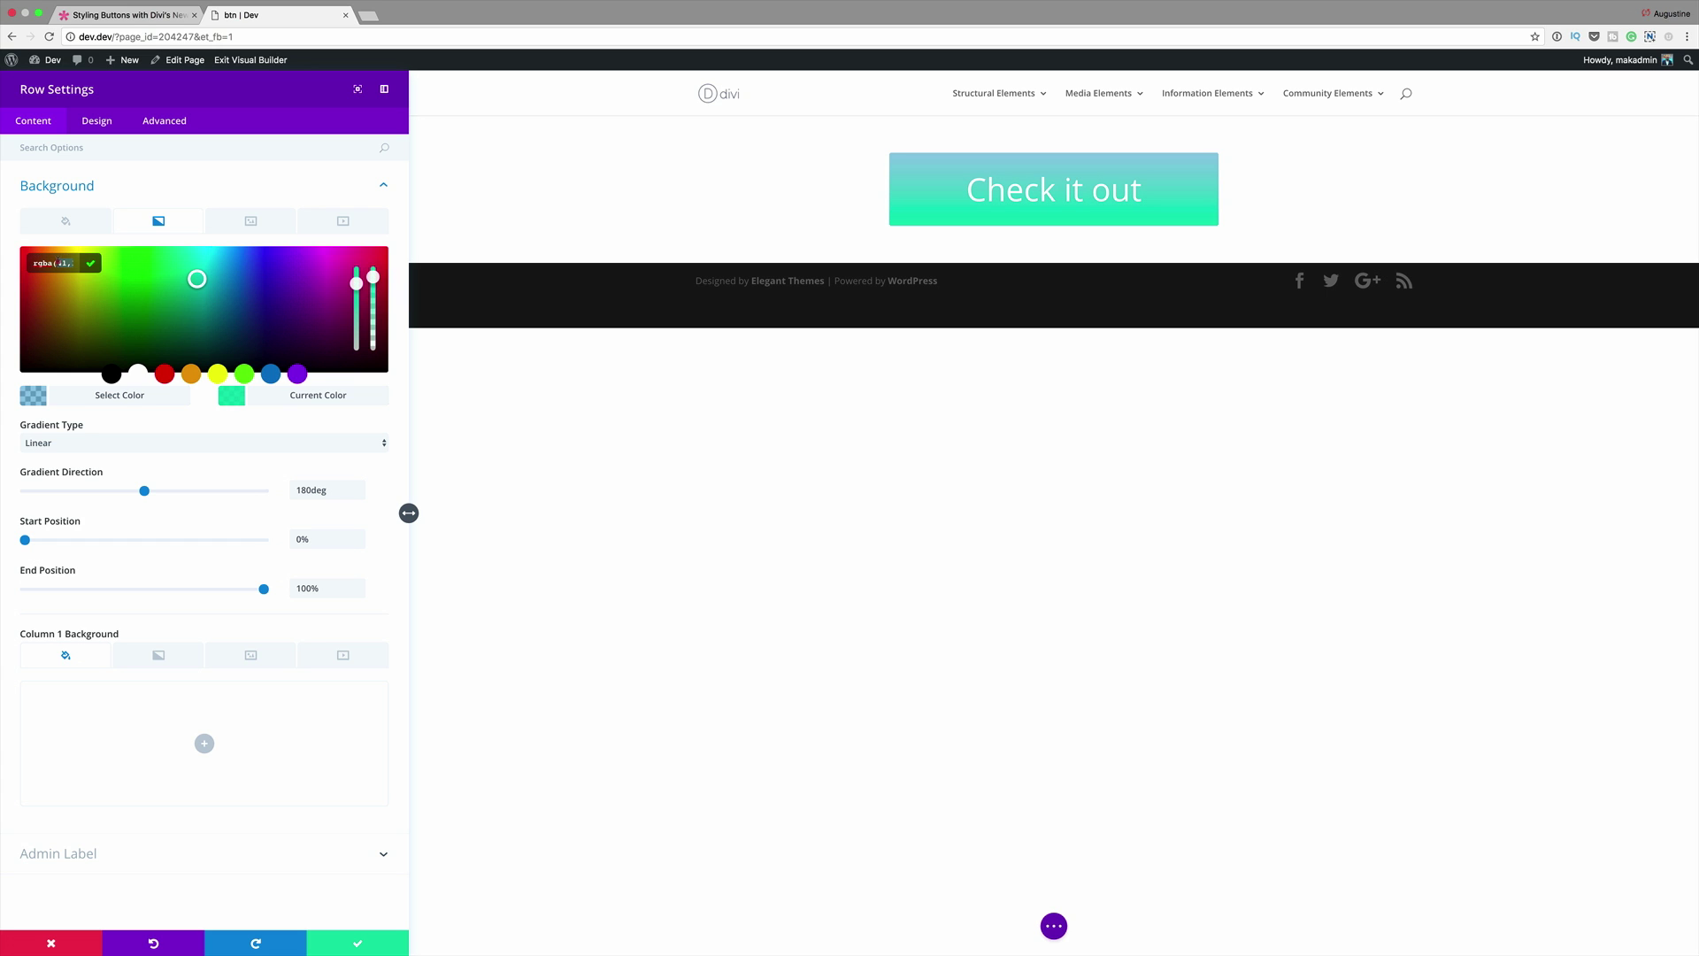
key("ctrl+v")
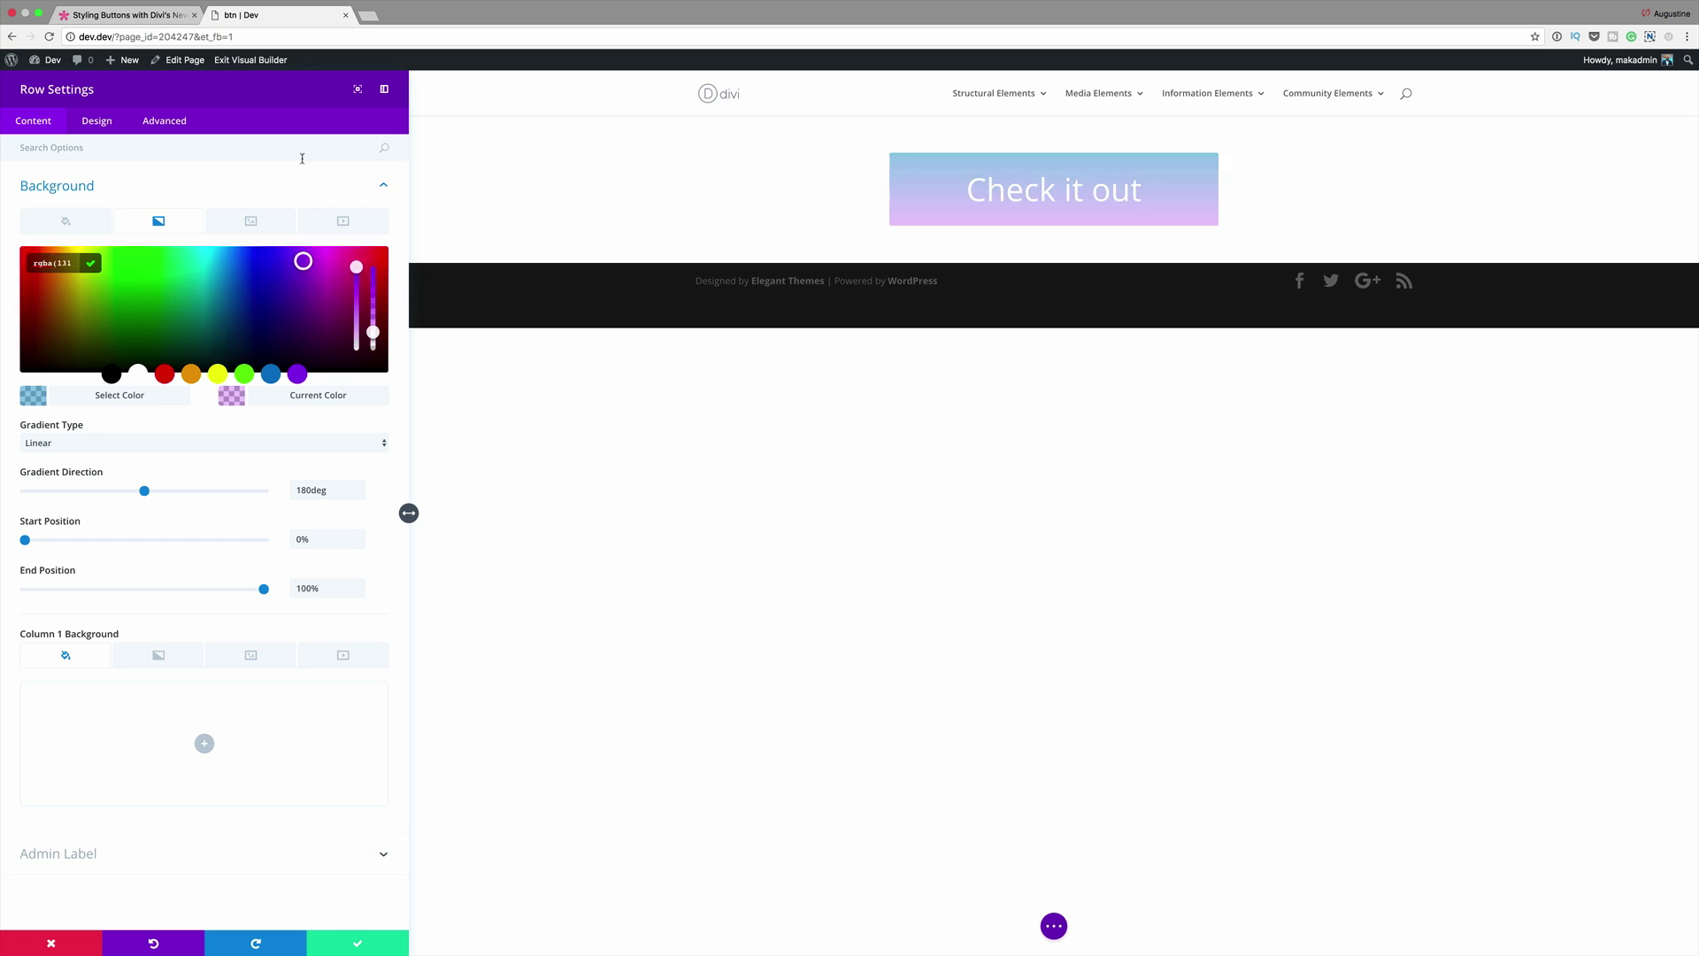
Upload the EMIT Connections Plexus .mov file from the Downloads folder as the row's MP4 background video.
left_click(344, 223)
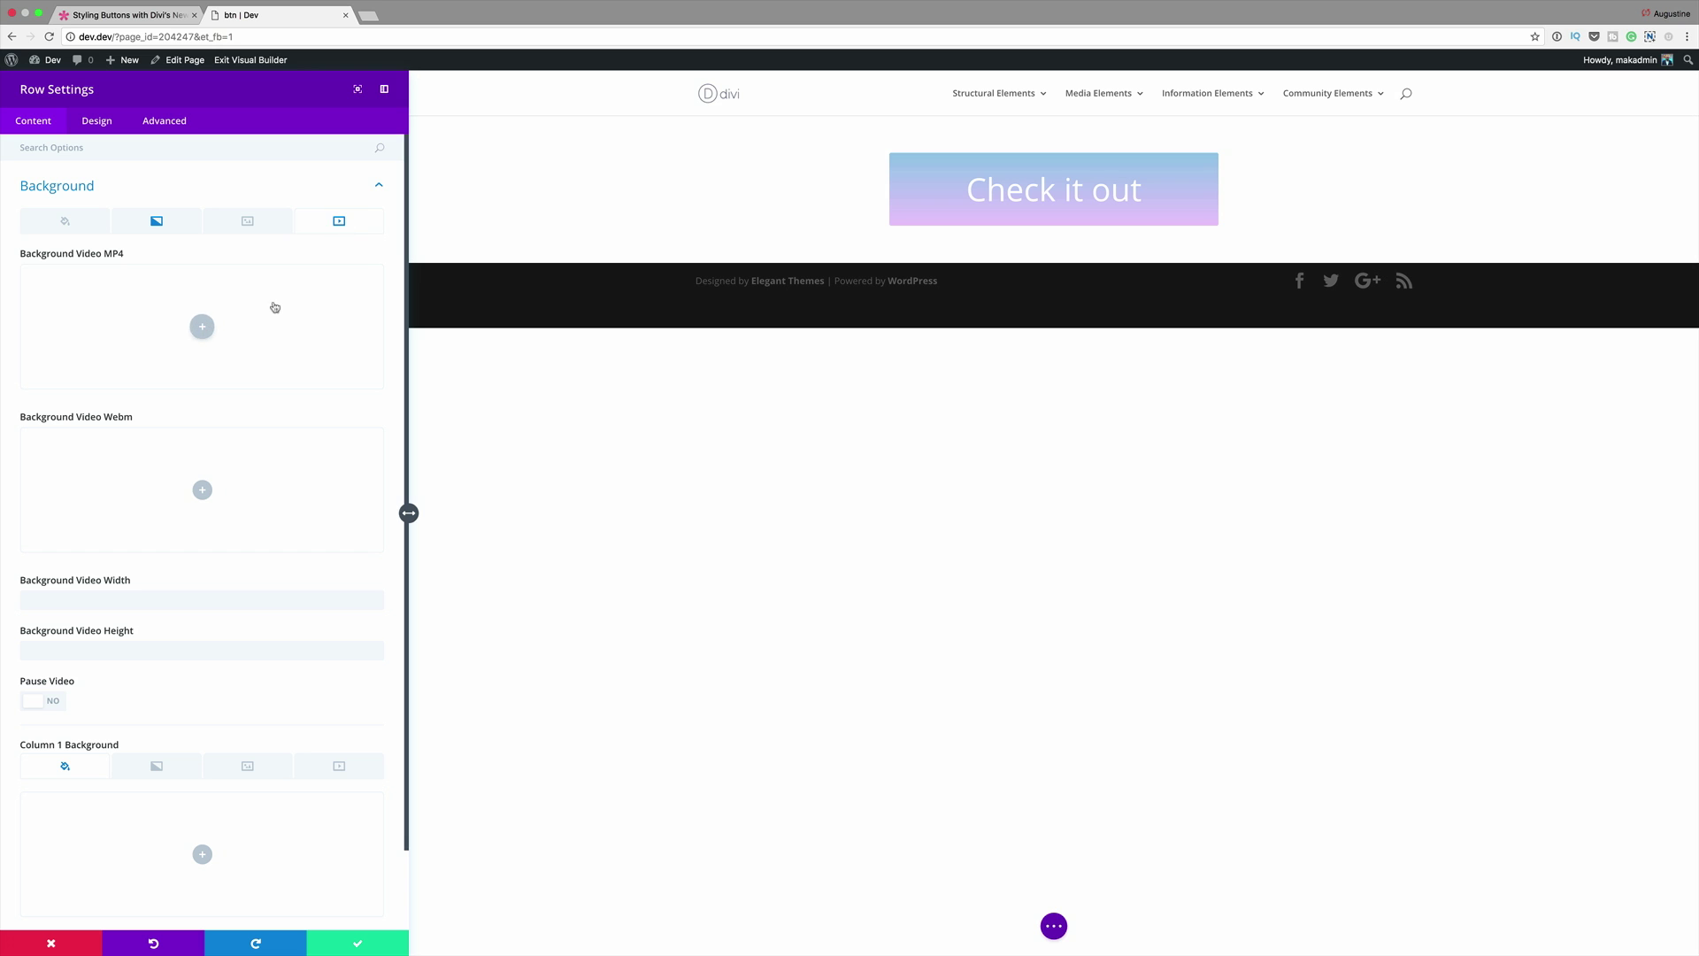
left_click(203, 327)
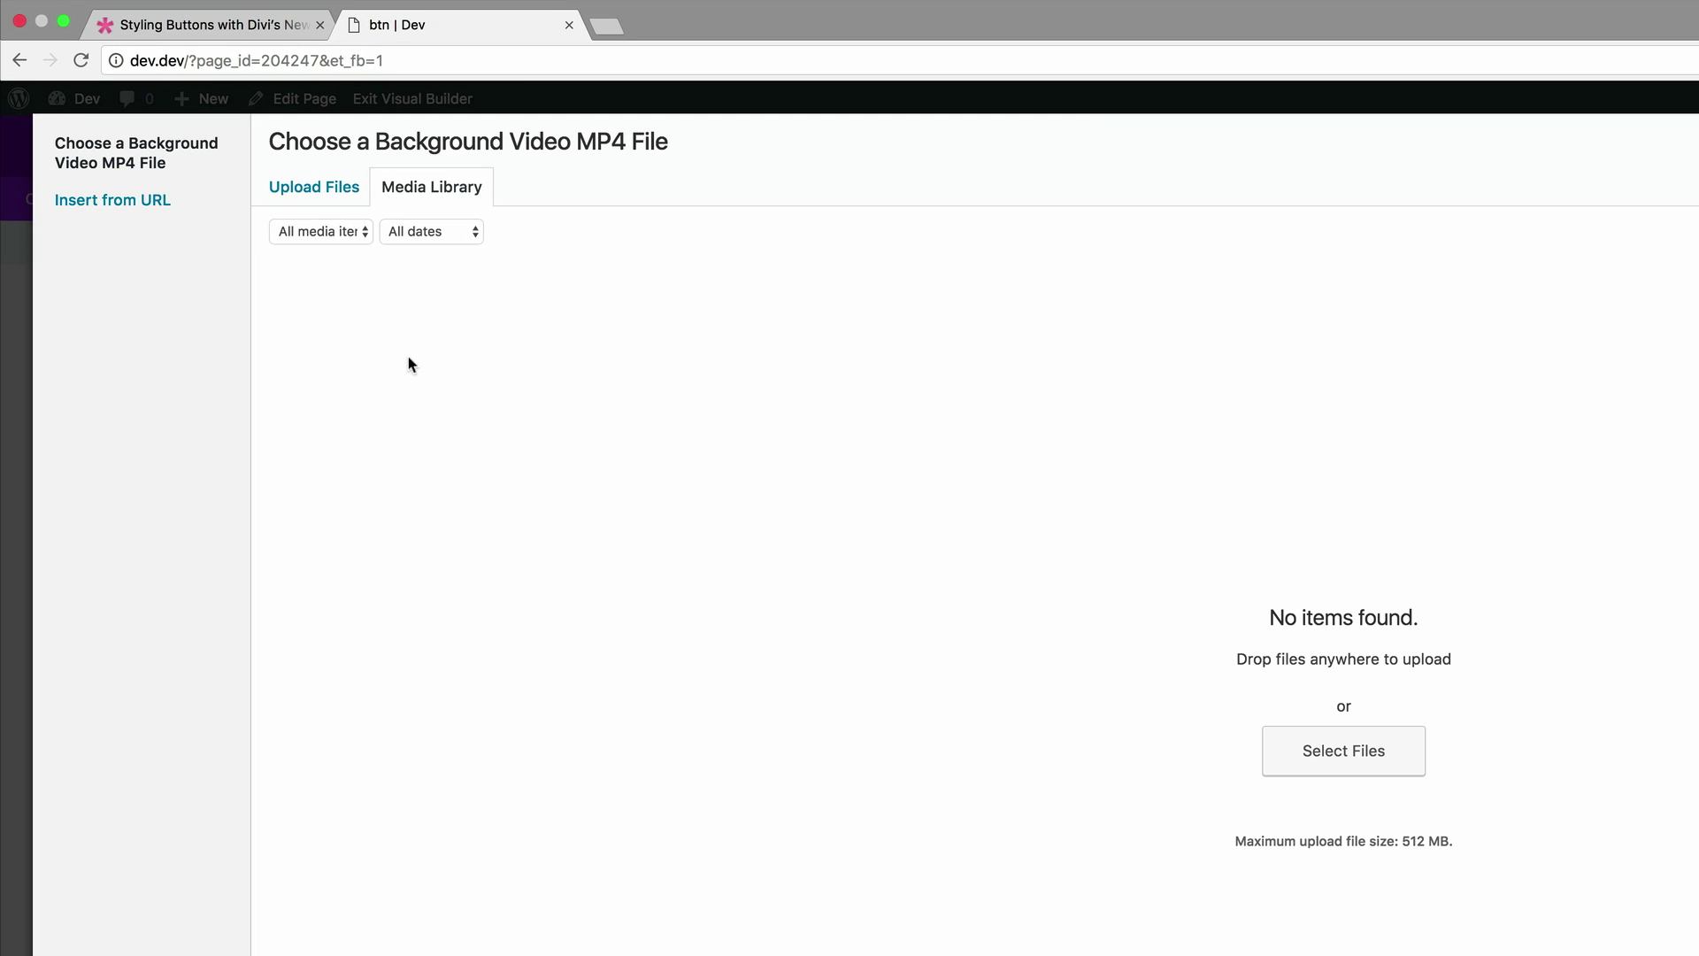
left_click(344, 194)
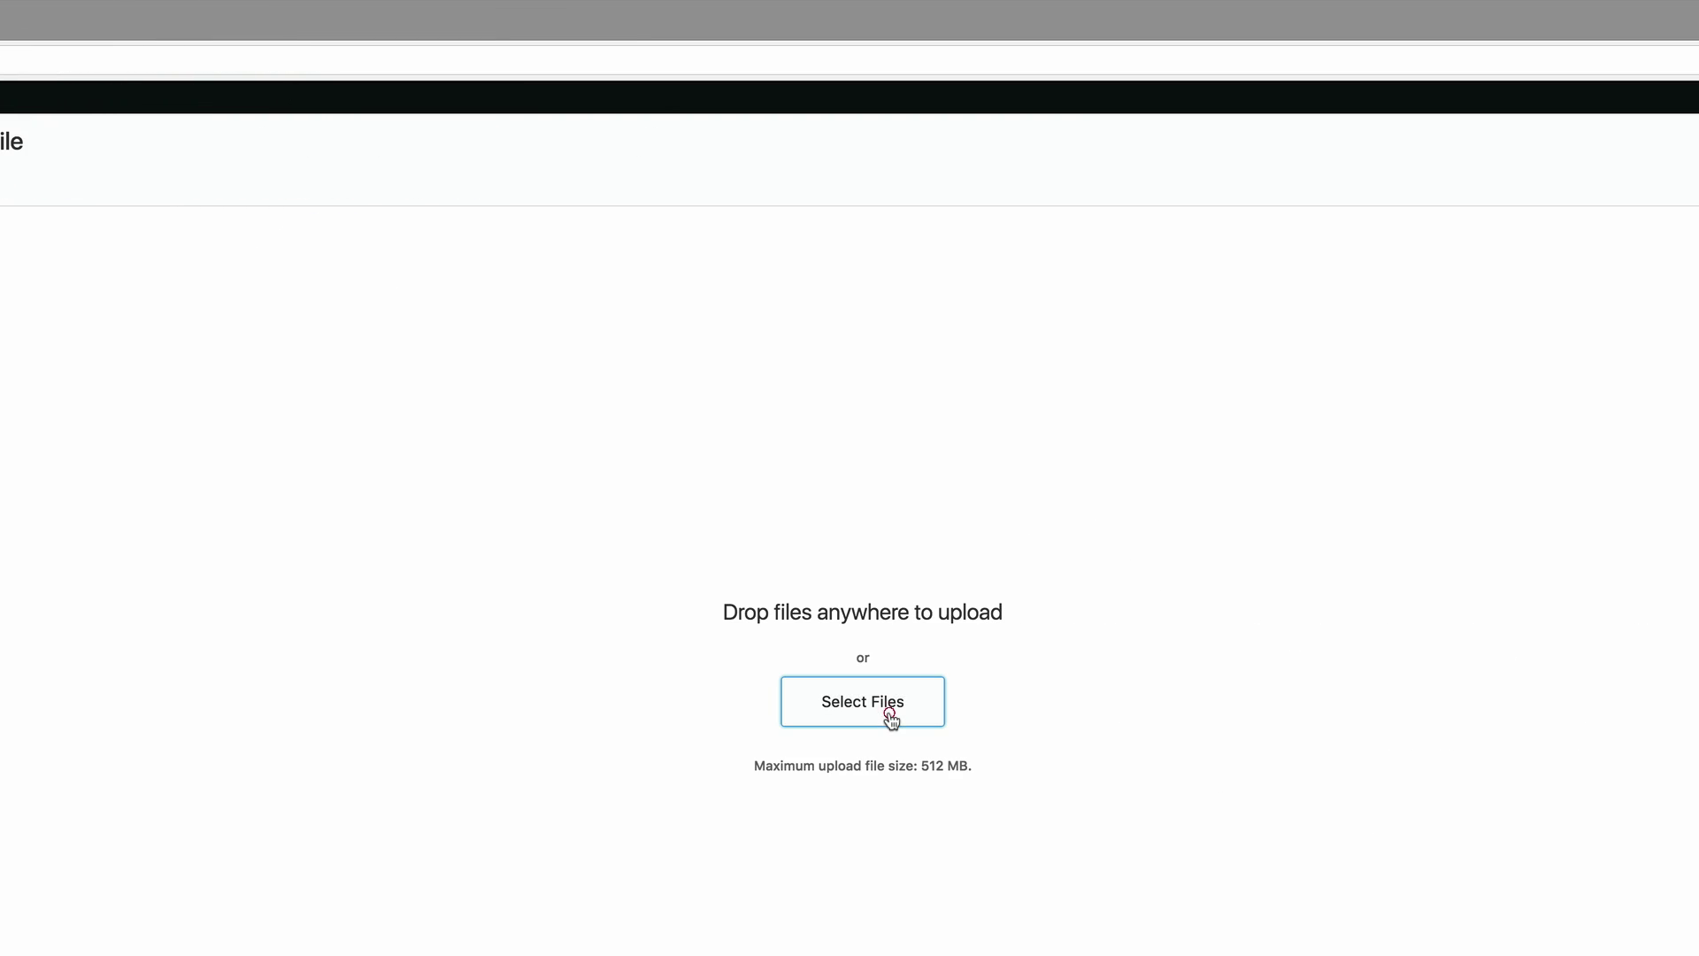
left_click(891, 718)
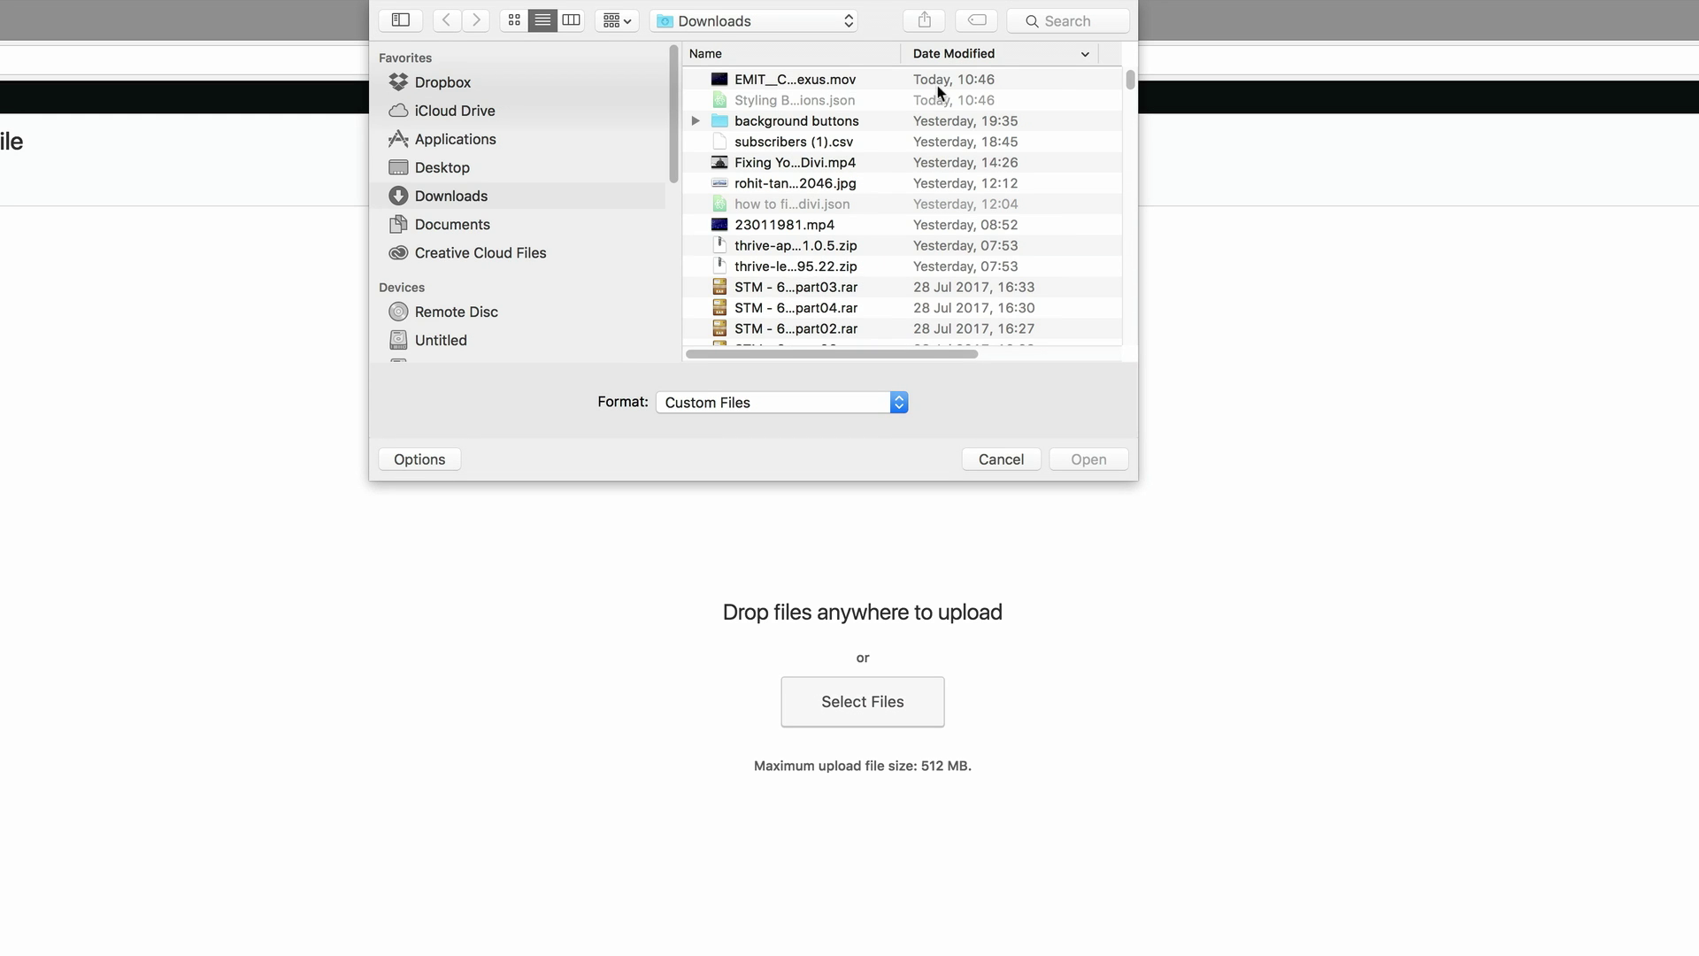
left_click(823, 81)
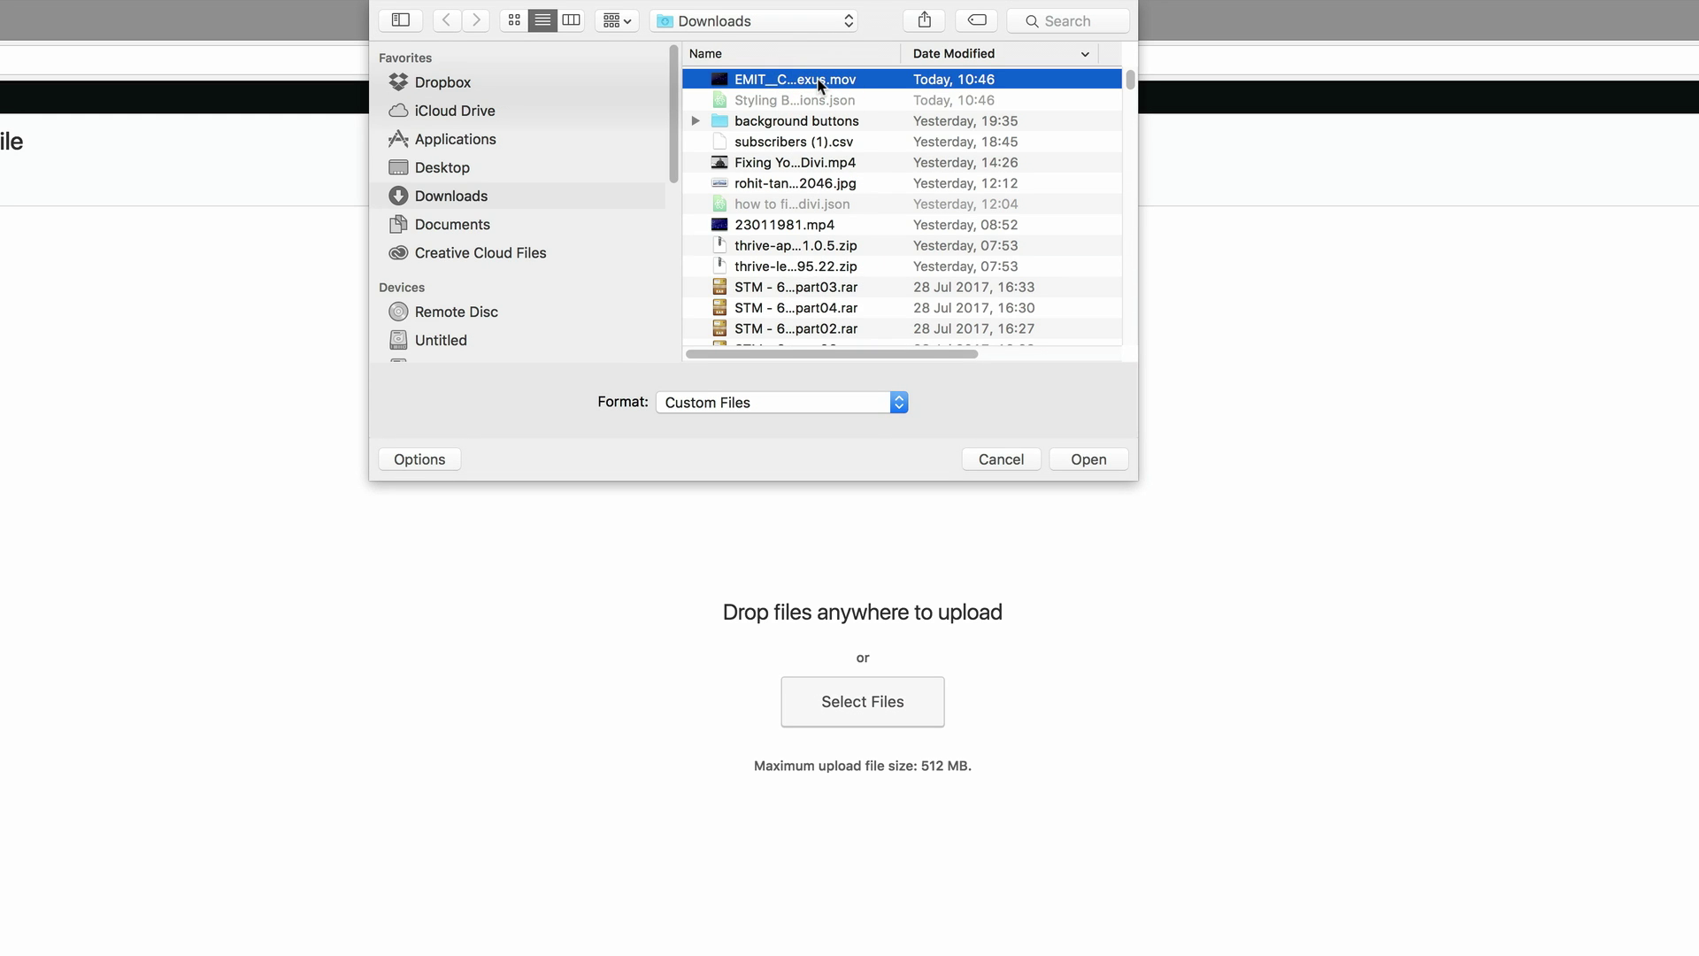
double_click(819, 81)
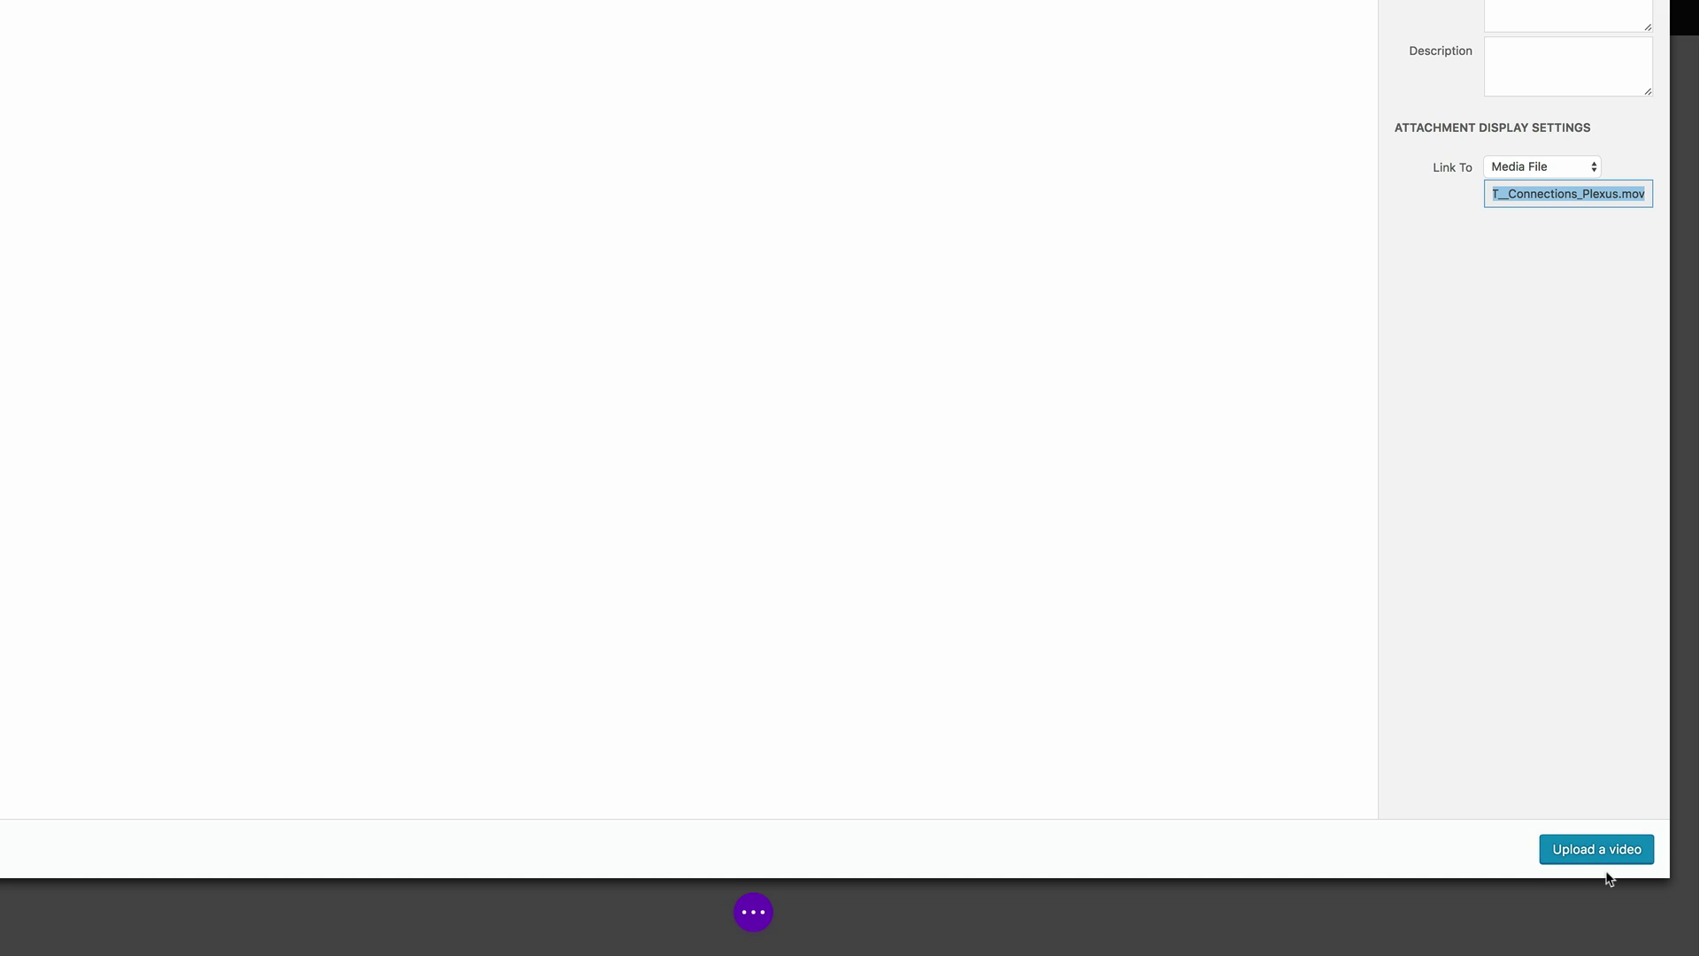
left_click(1609, 857)
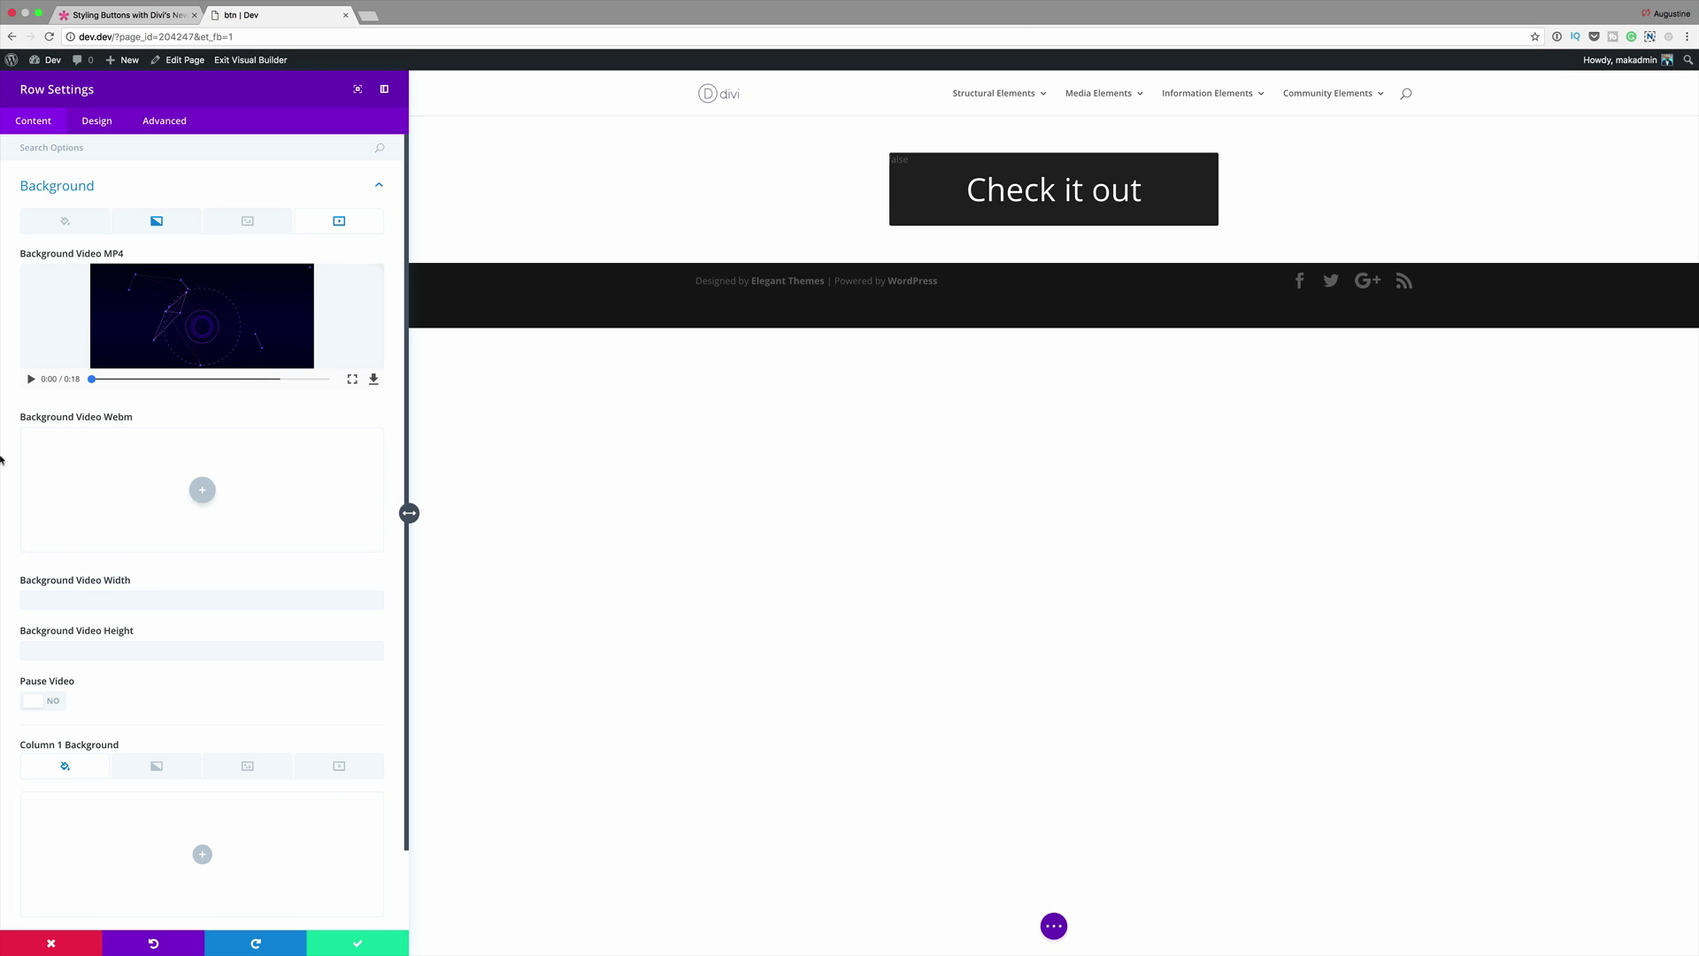
Set the row's gradient direction to 256deg and its start position to 64%, and save the row settings.
mouse_move(274, 328)
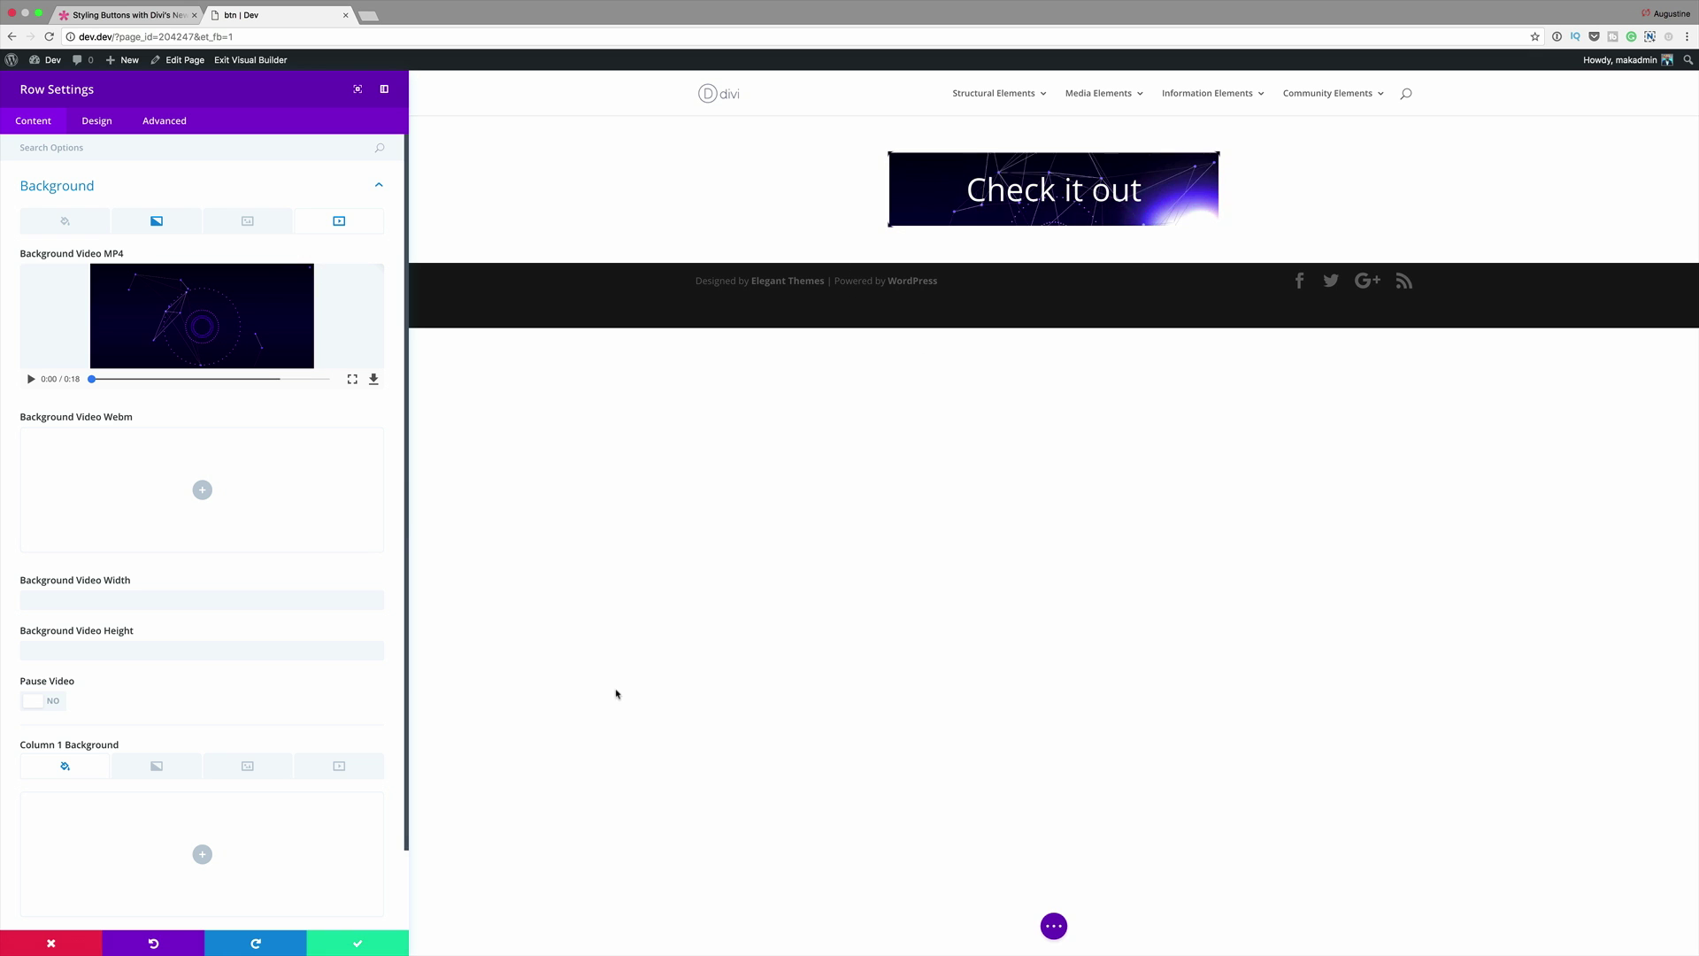
left_click(157, 222)
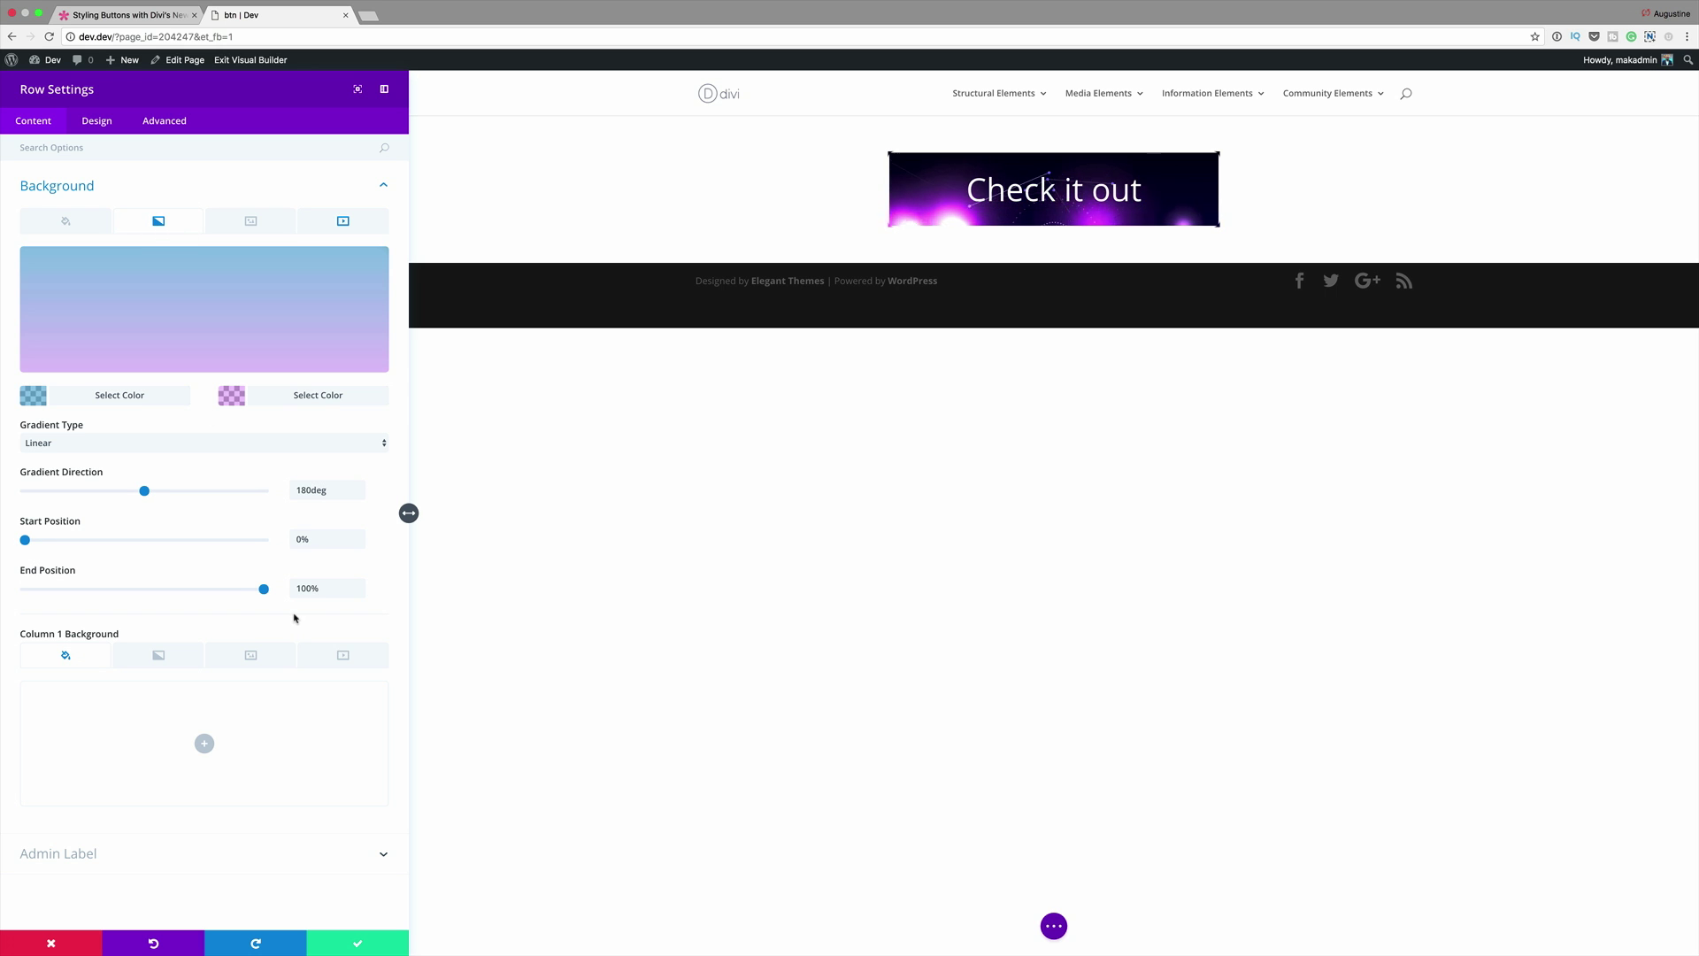
left_click_drag(314, 490, 269, 489)
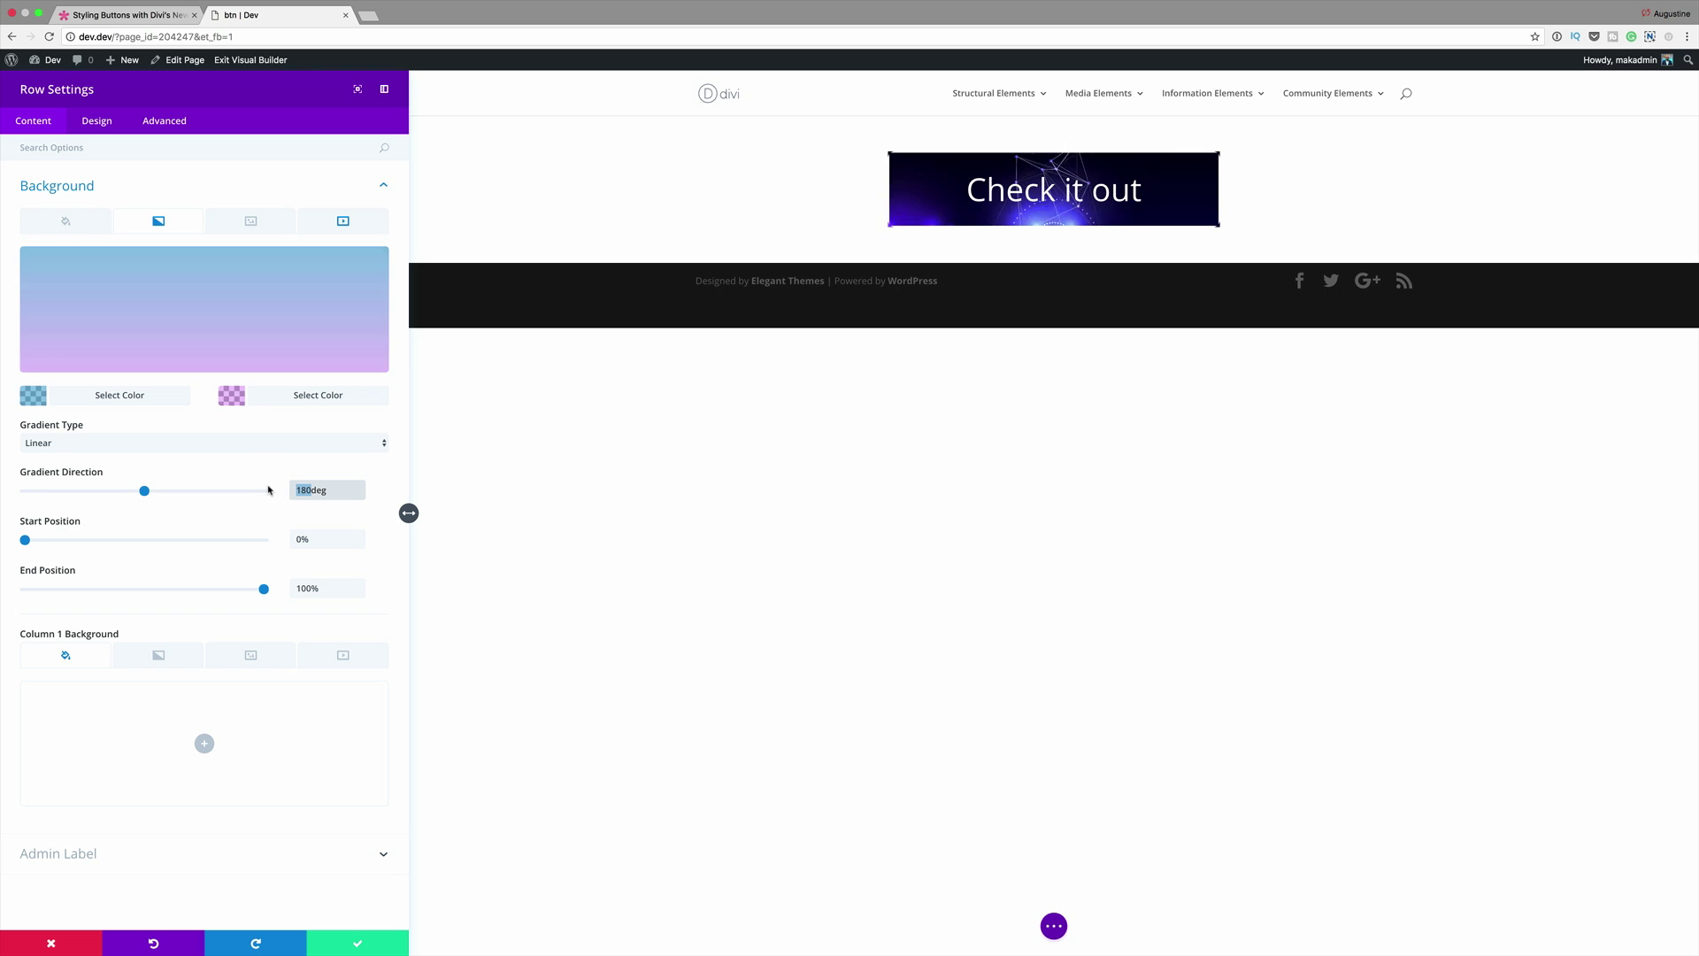
type("256")
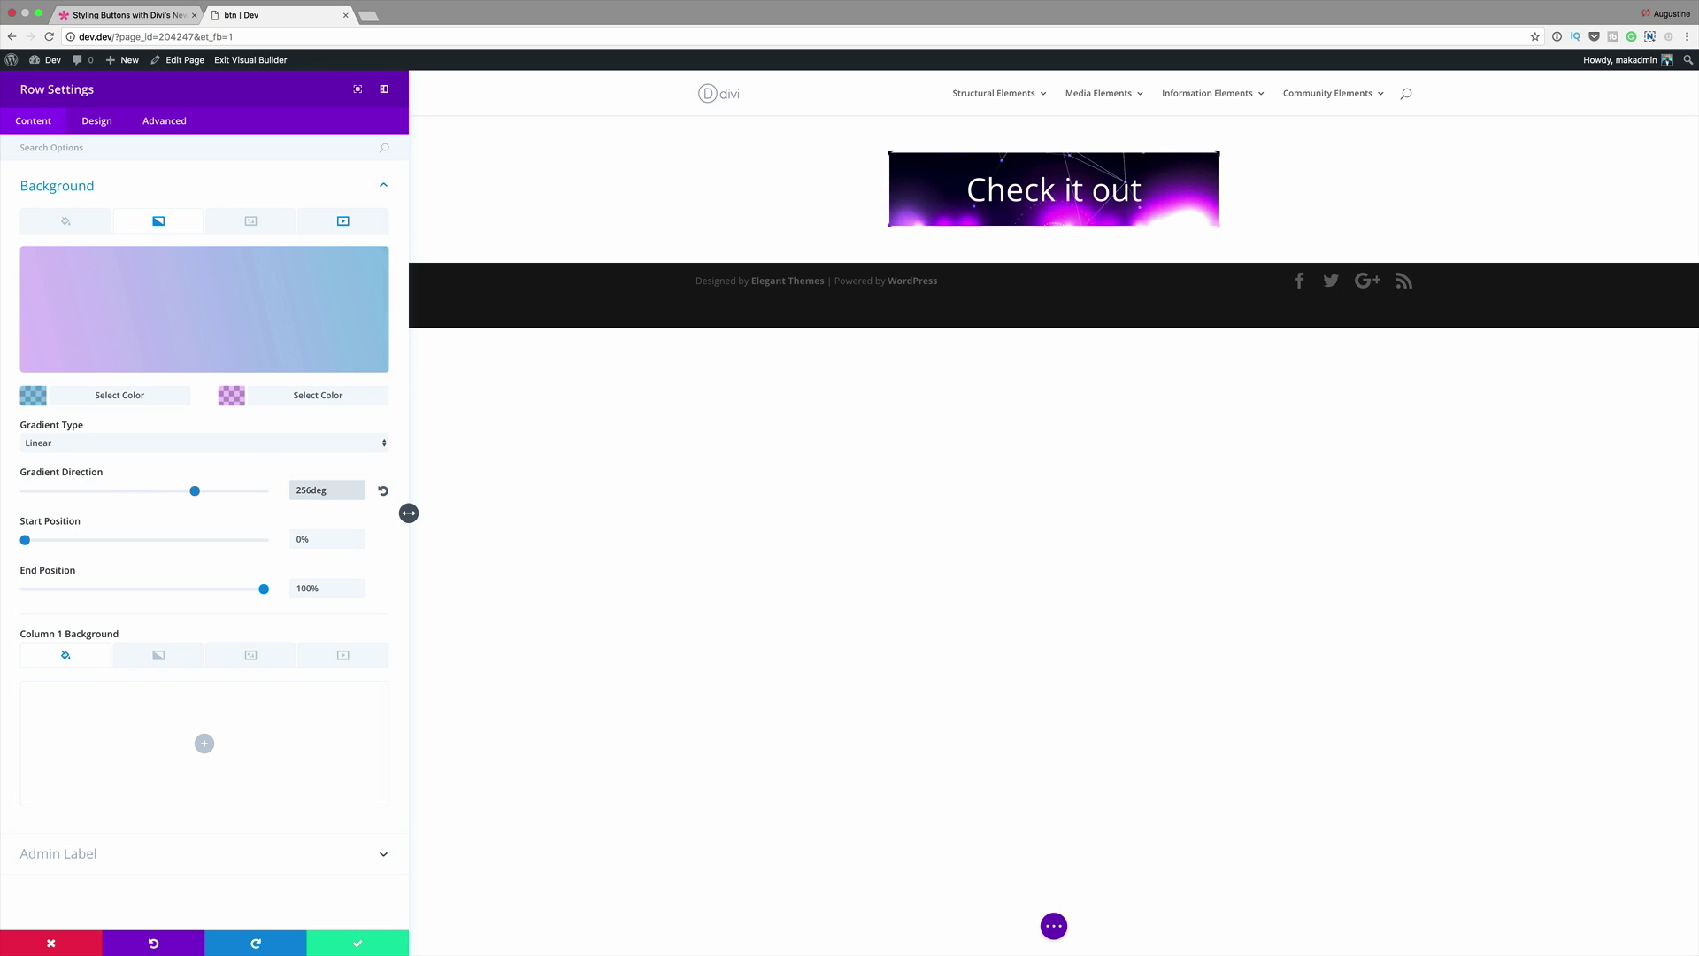
double_click(301, 539)
type("64")
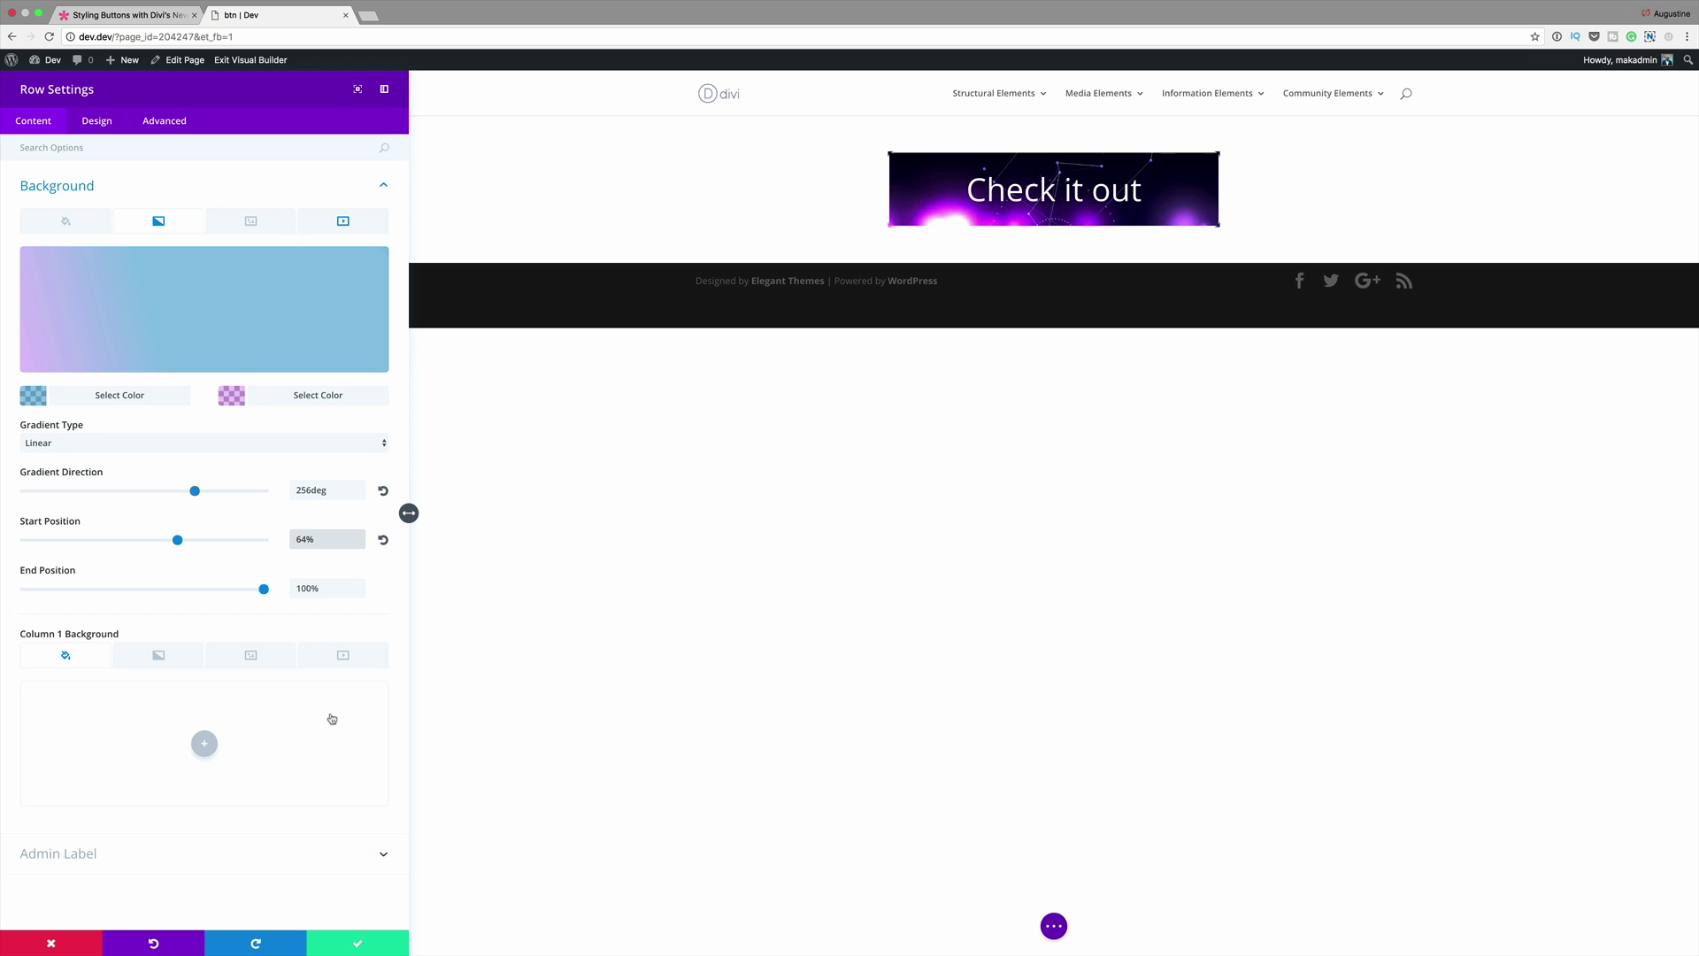
left_click(357, 946)
Try a semi-transparent blue as the background colour of the "Check it out" button.
mouse_move(823, 173)
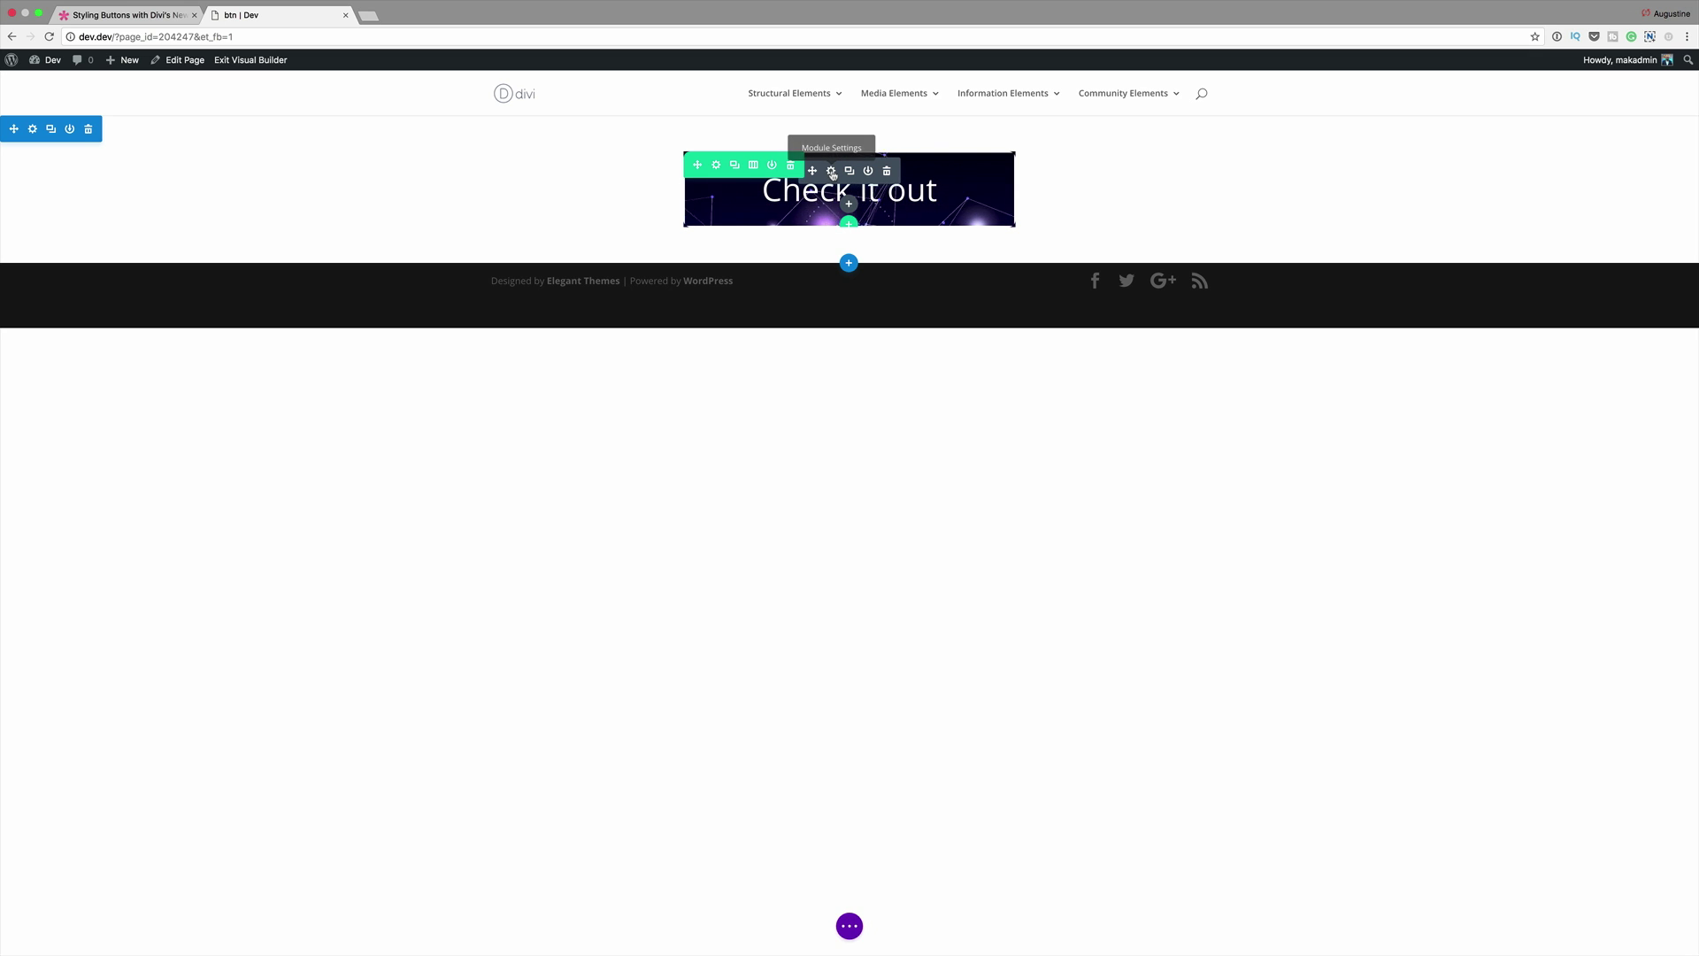
left_click(832, 172)
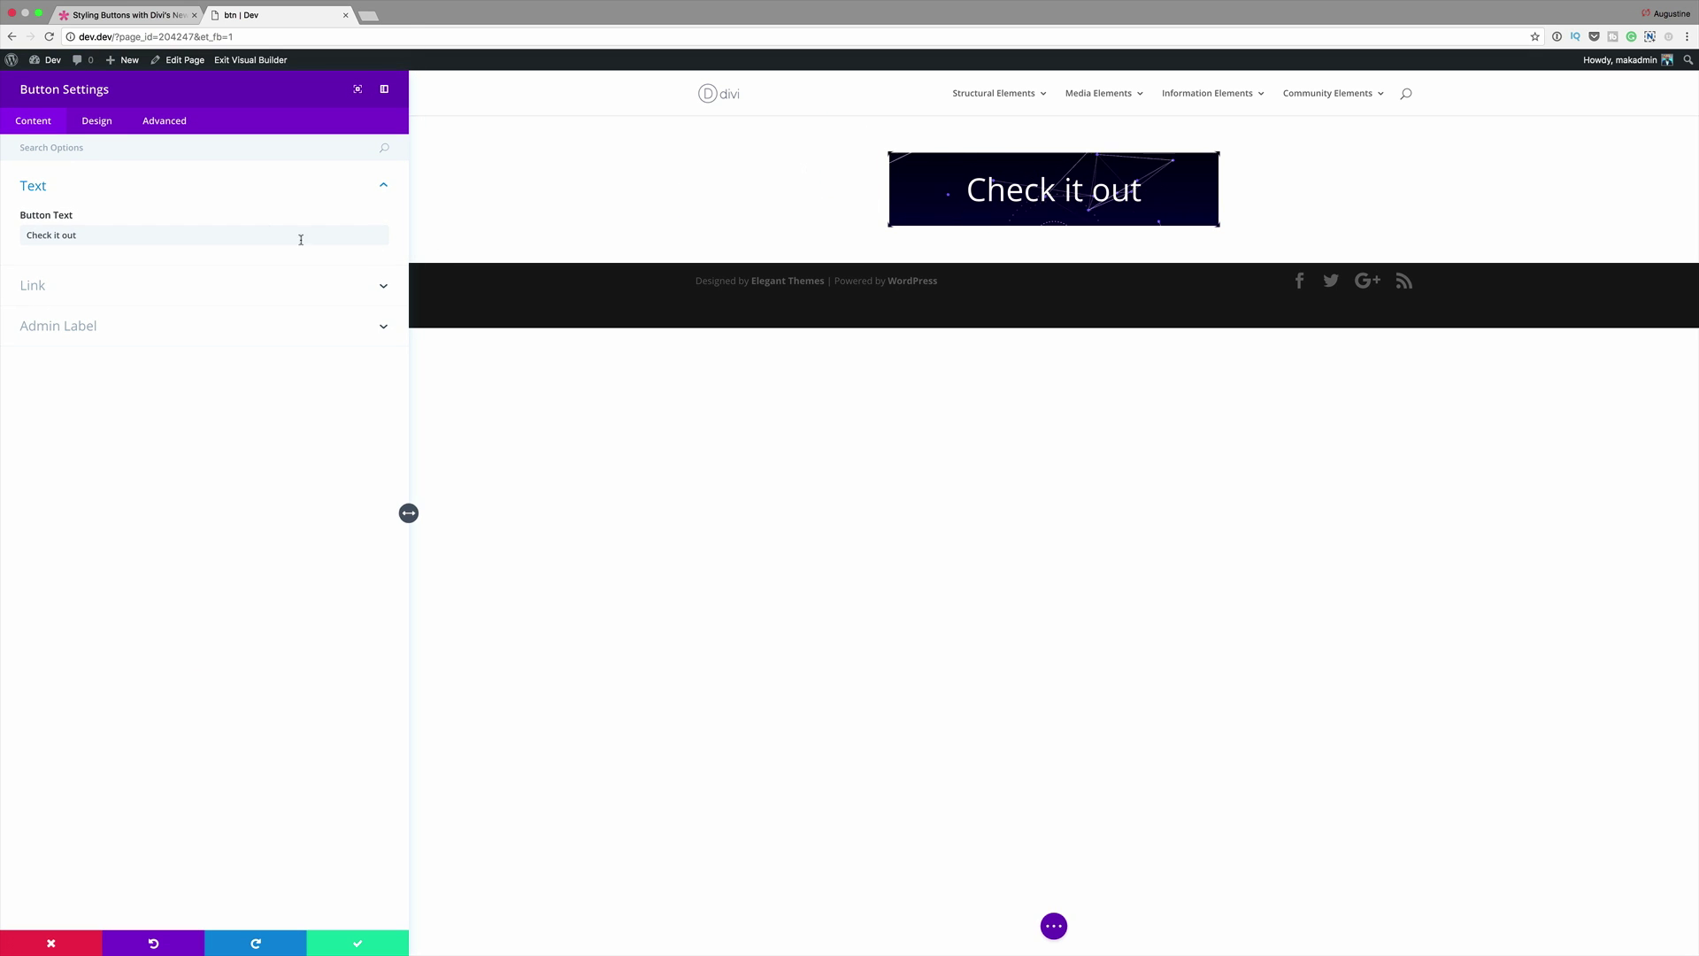
left_click(92, 125)
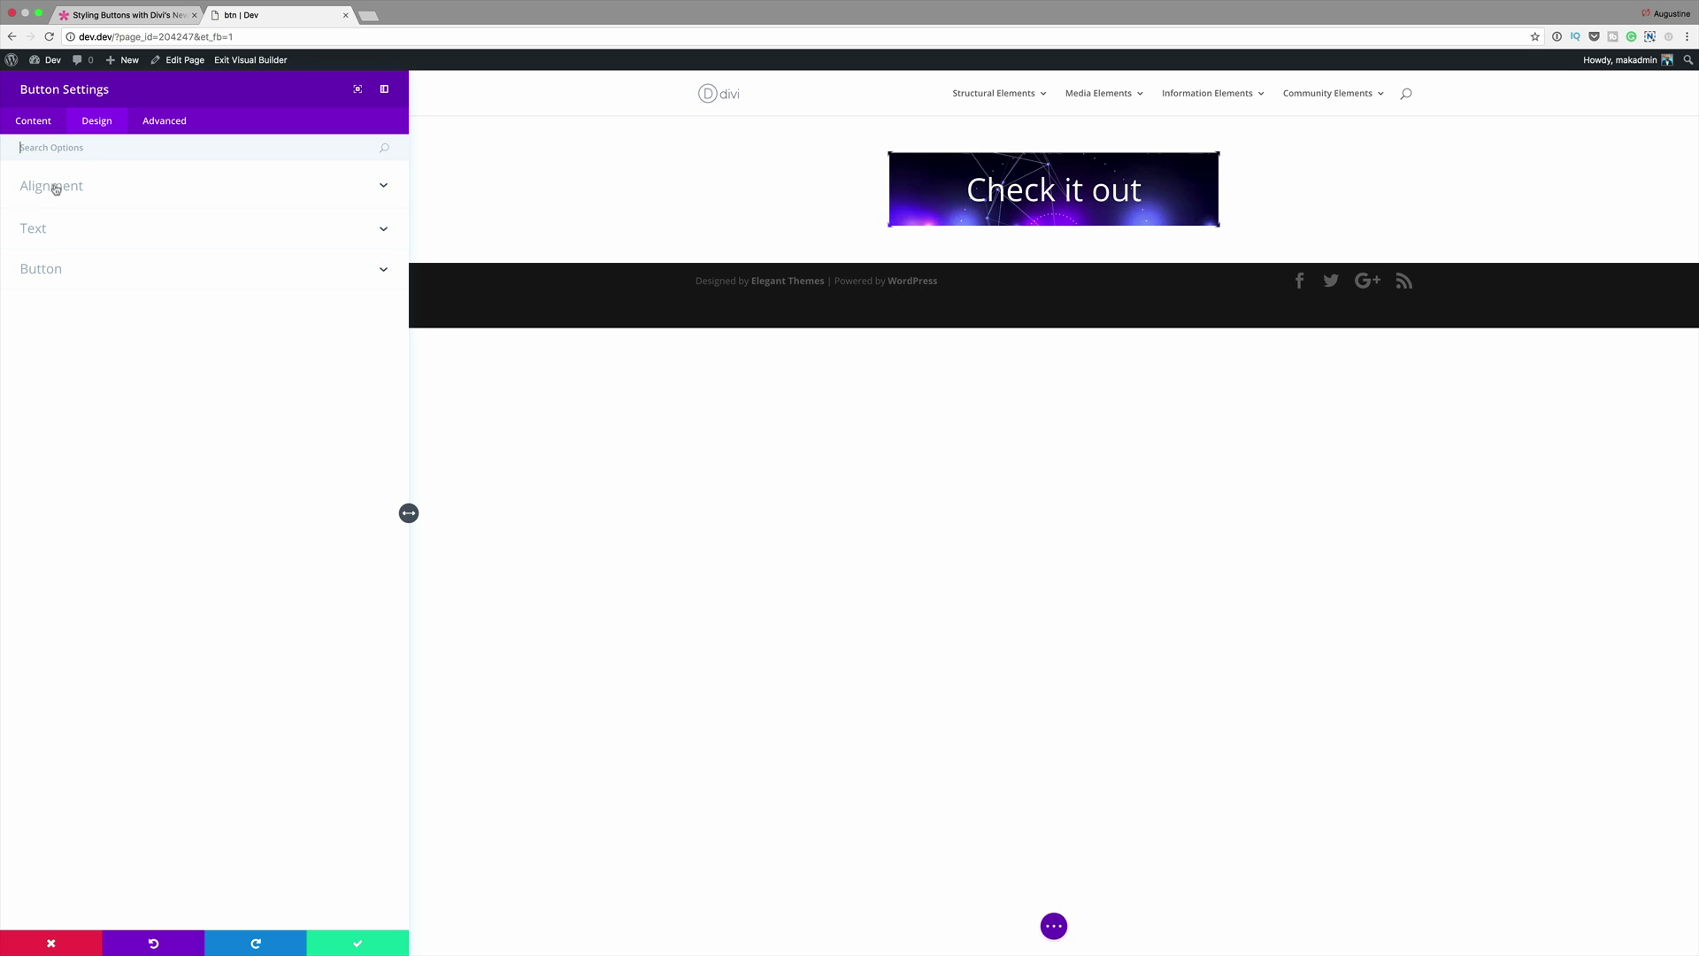
left_click(44, 270)
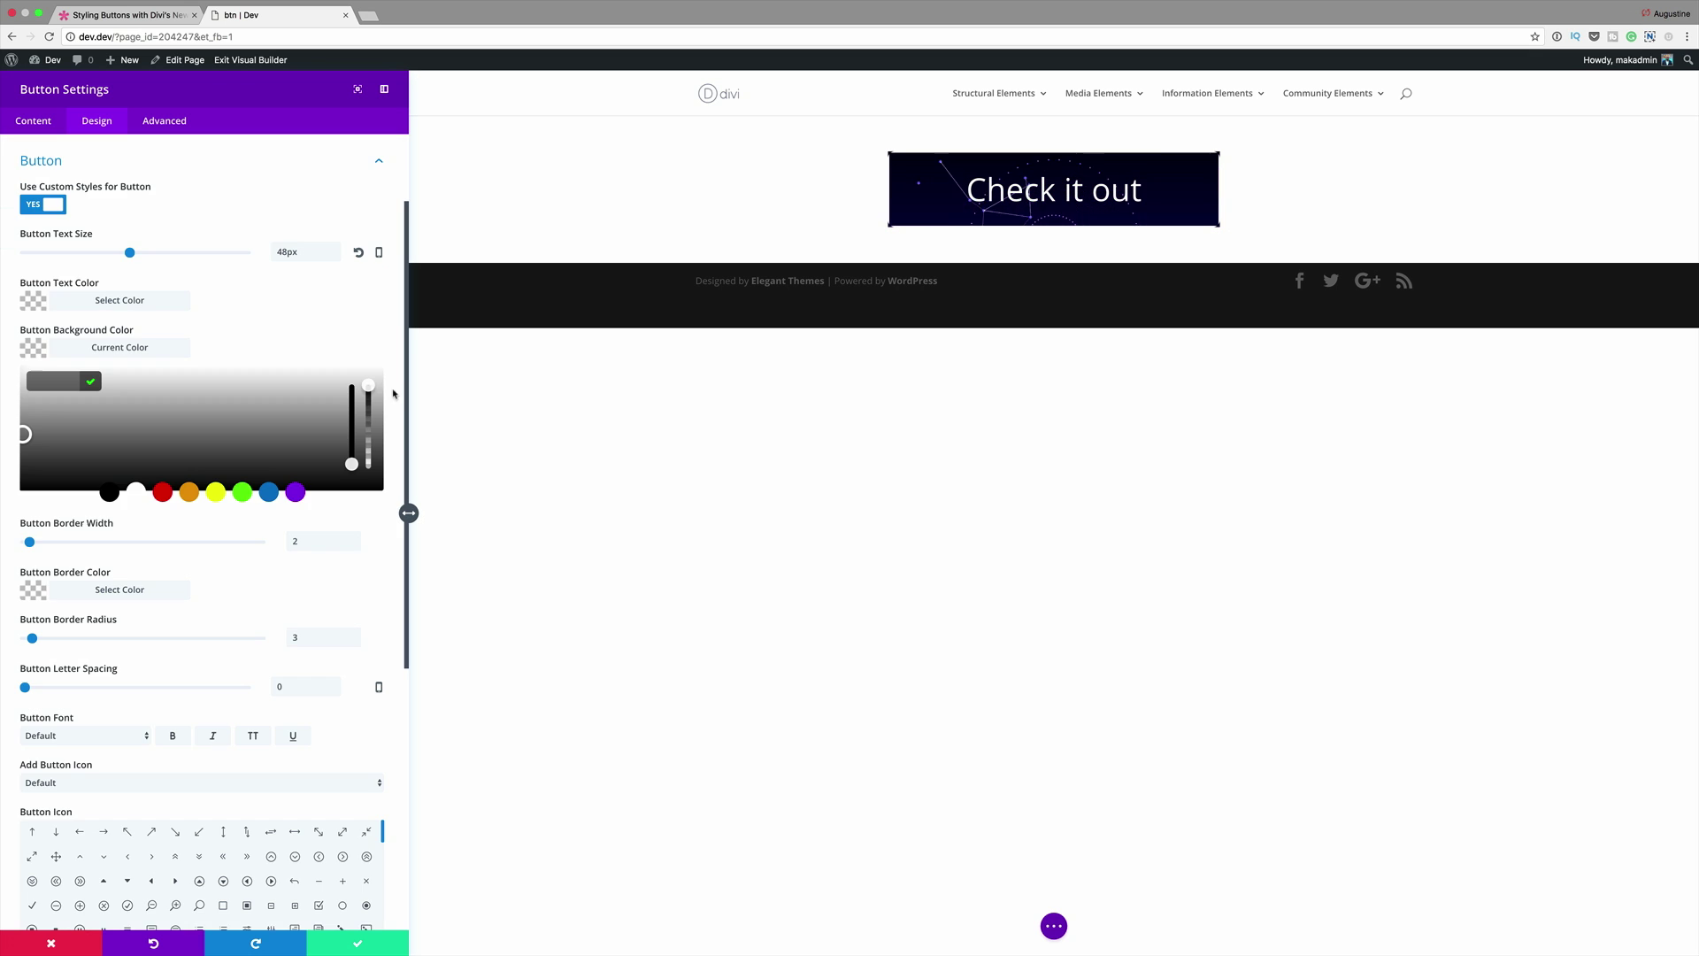
left_click_drag(368, 386, 368, 403)
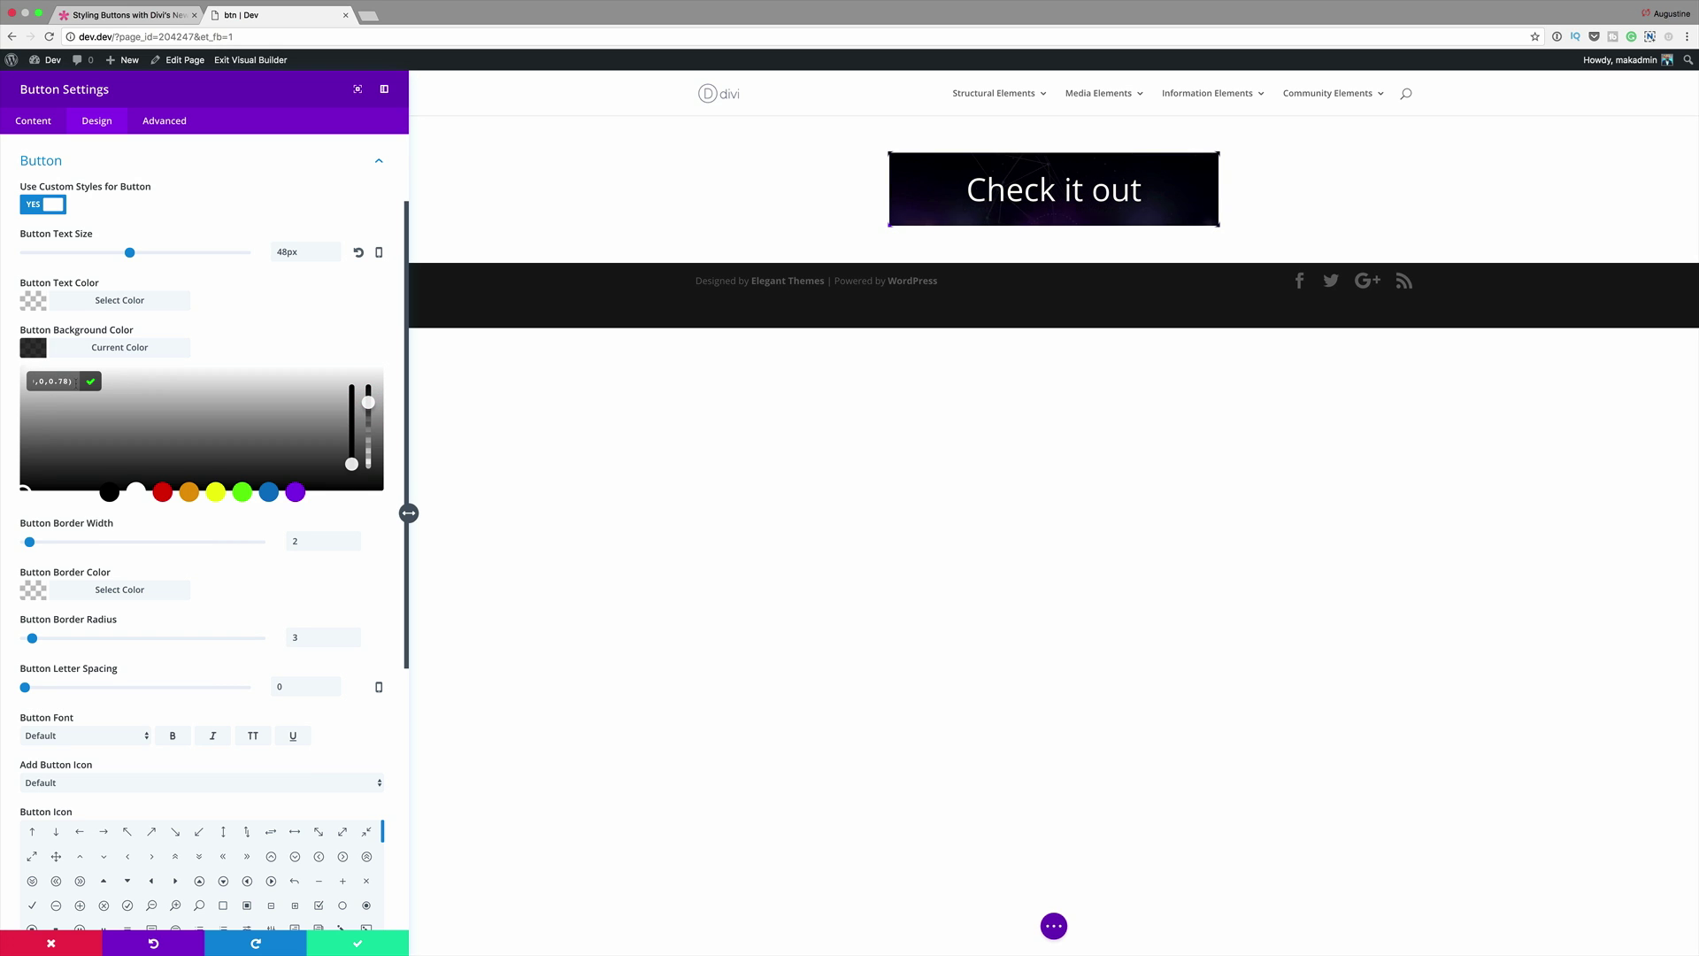
left_click_drag(46, 381, 54, 378)
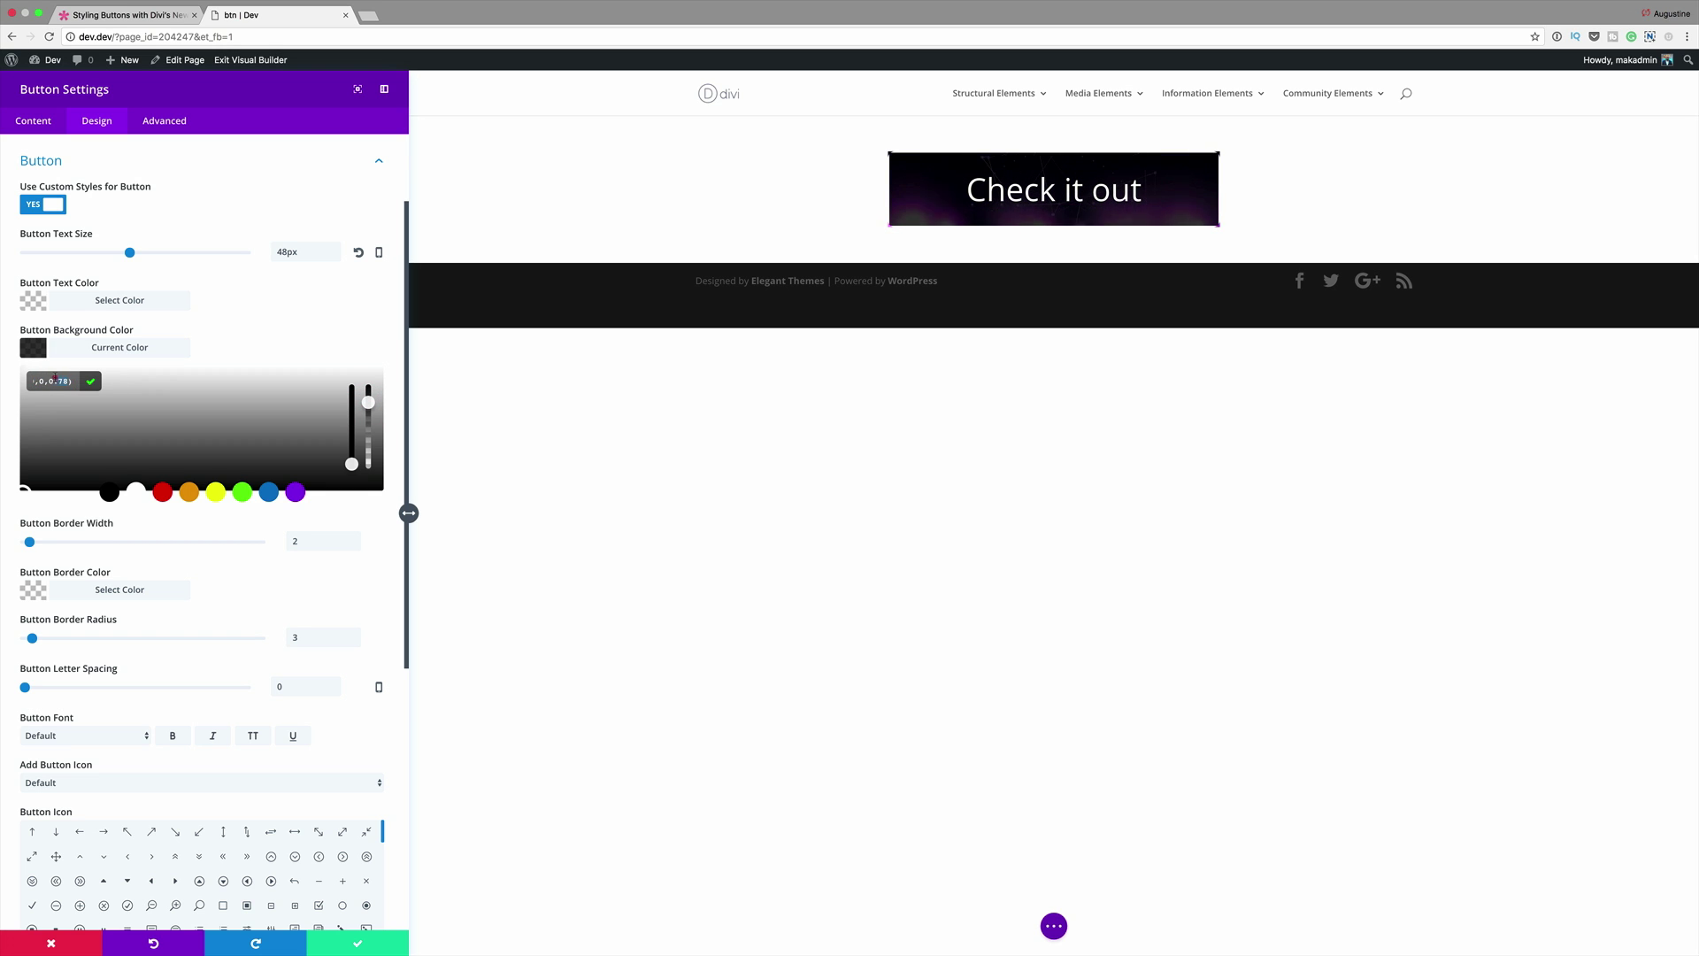
key("ctrl+v")
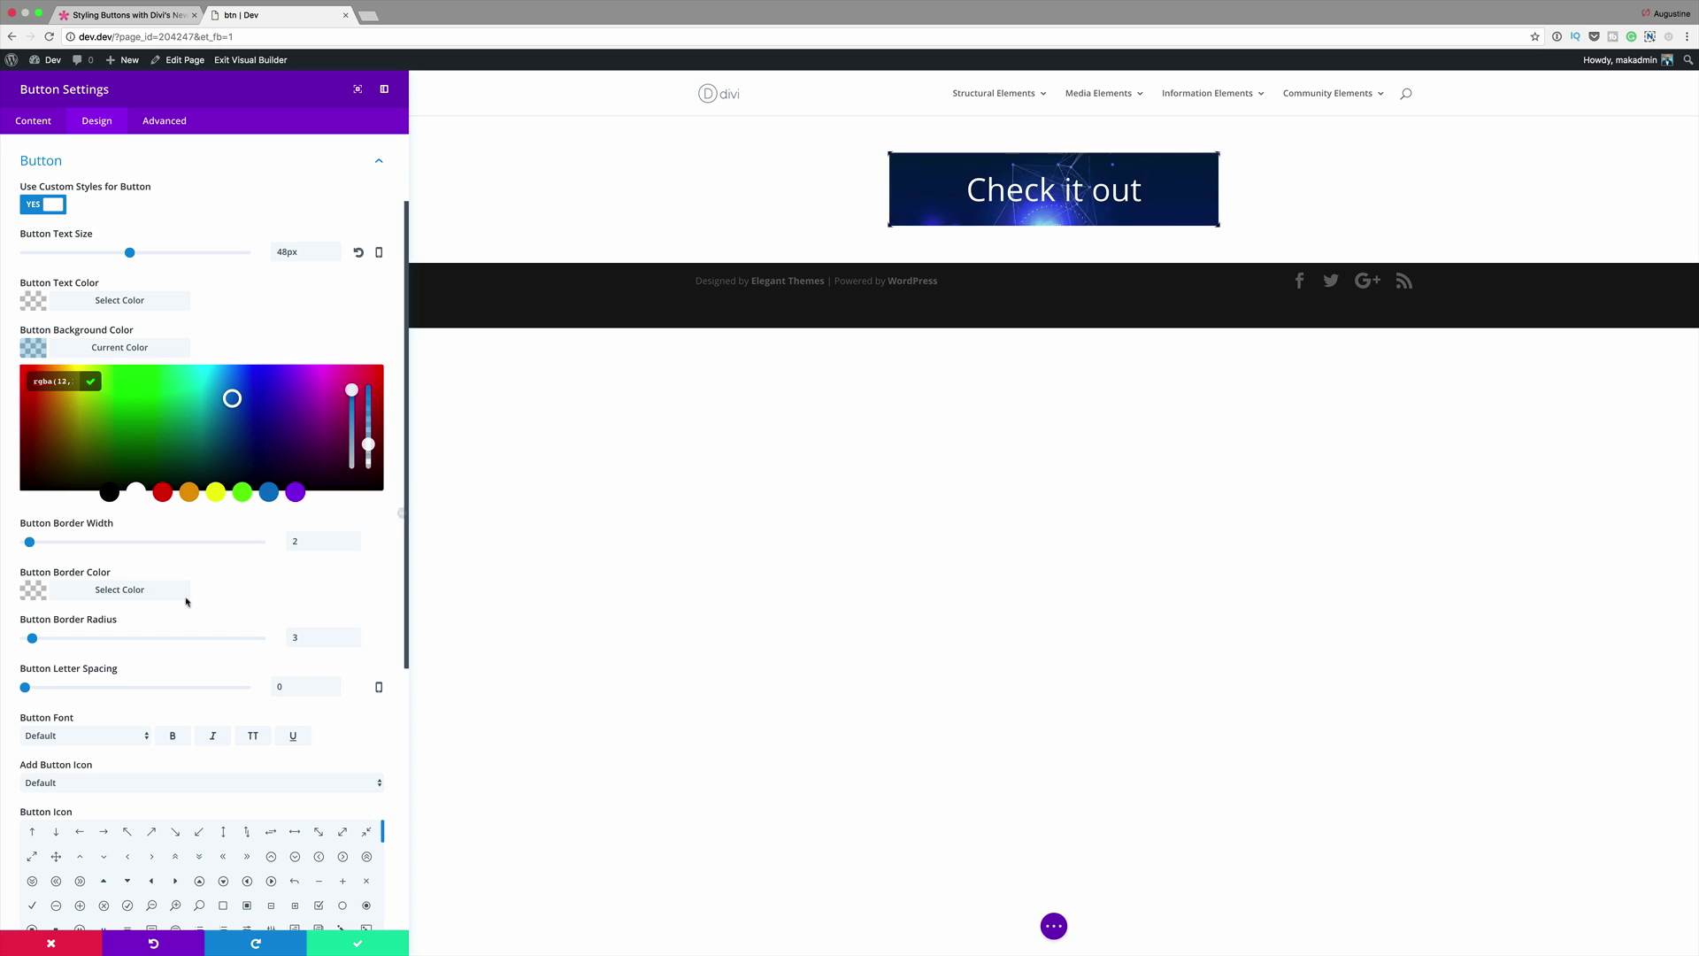
Try the border colour #0c71c3 on the "Check it out" button.
left_click(35, 591)
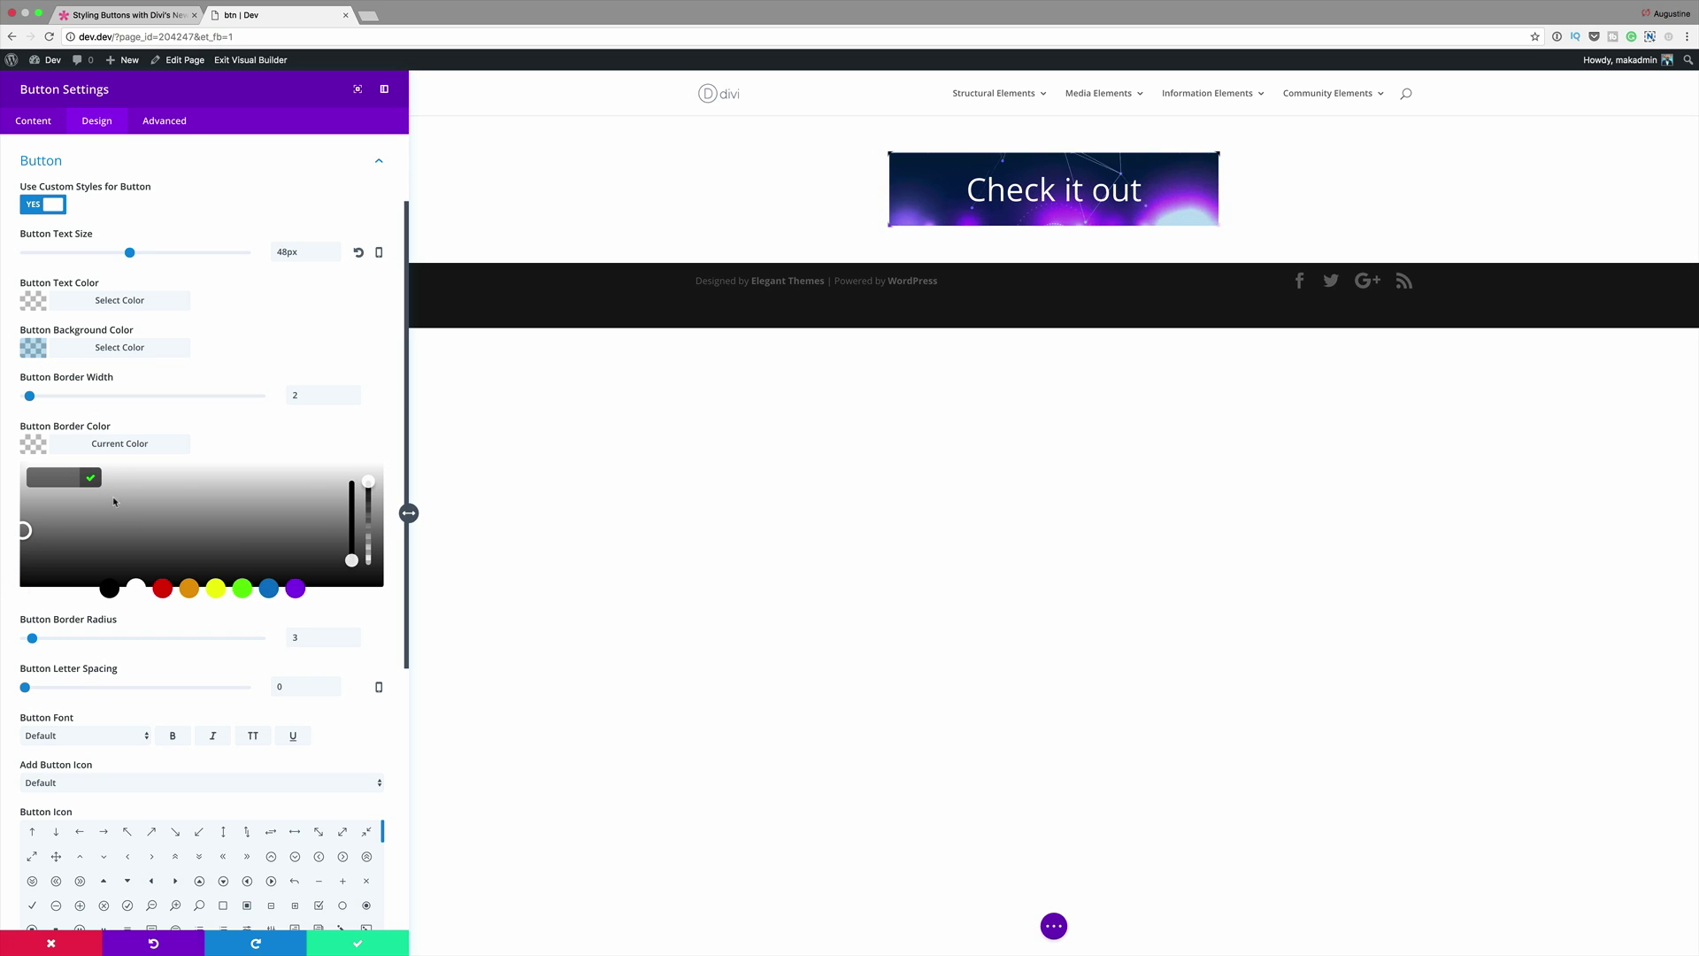
left_click(65, 474)
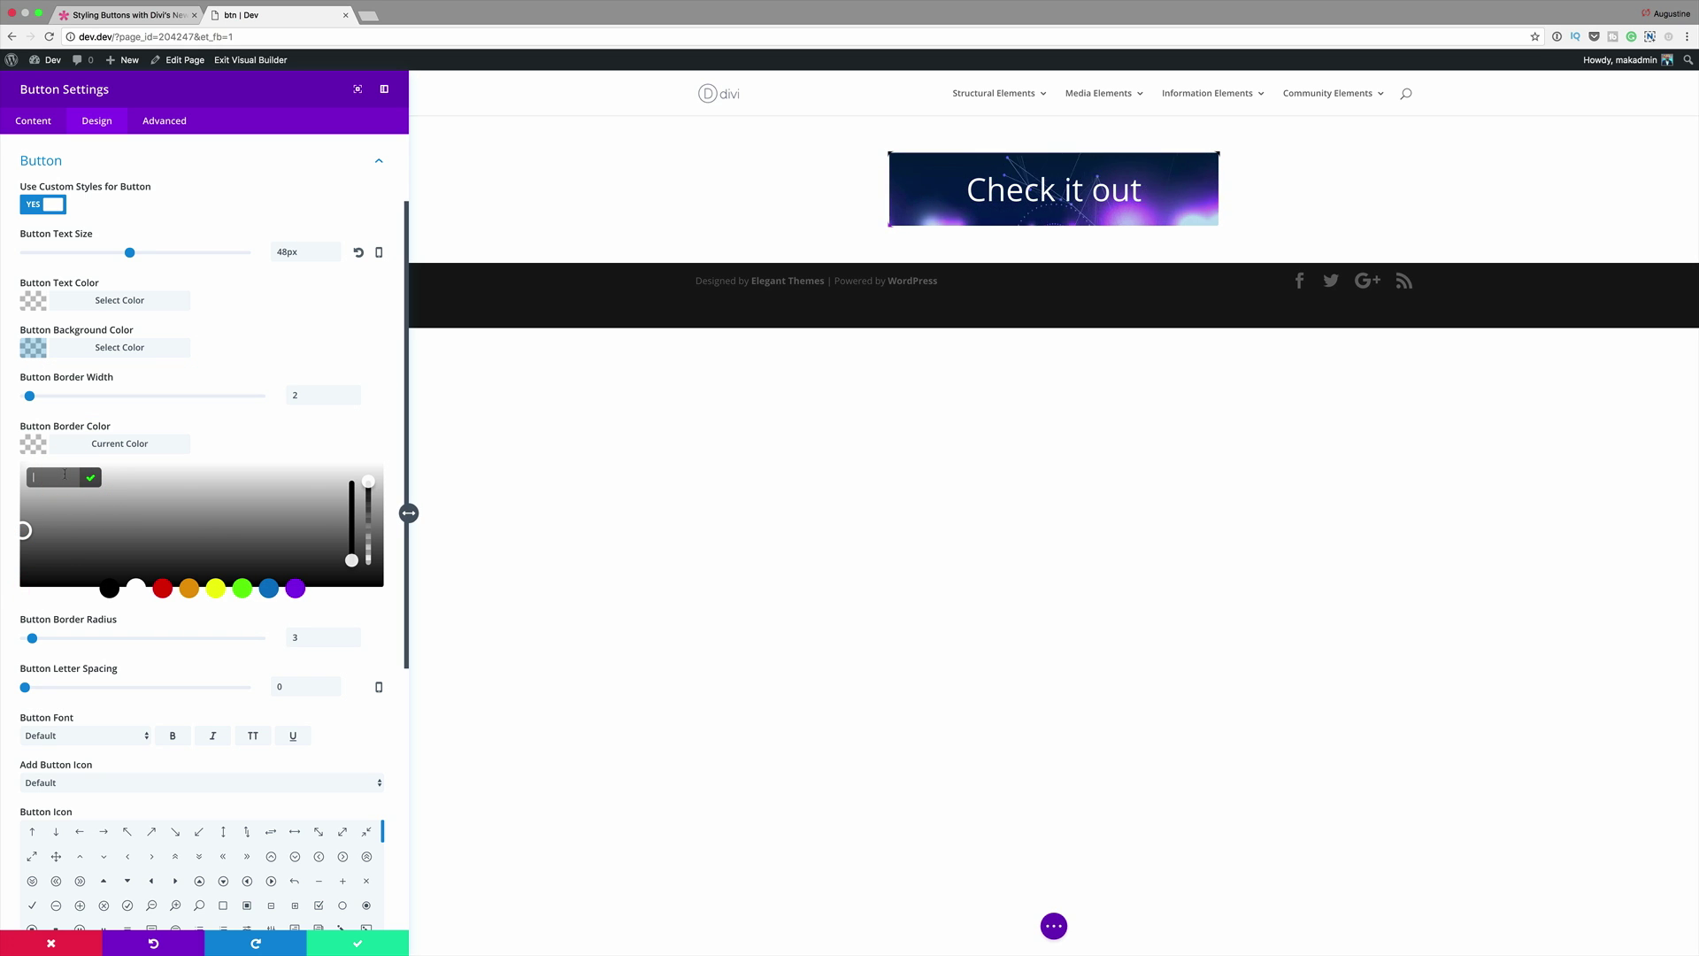
type("#0c71c3")
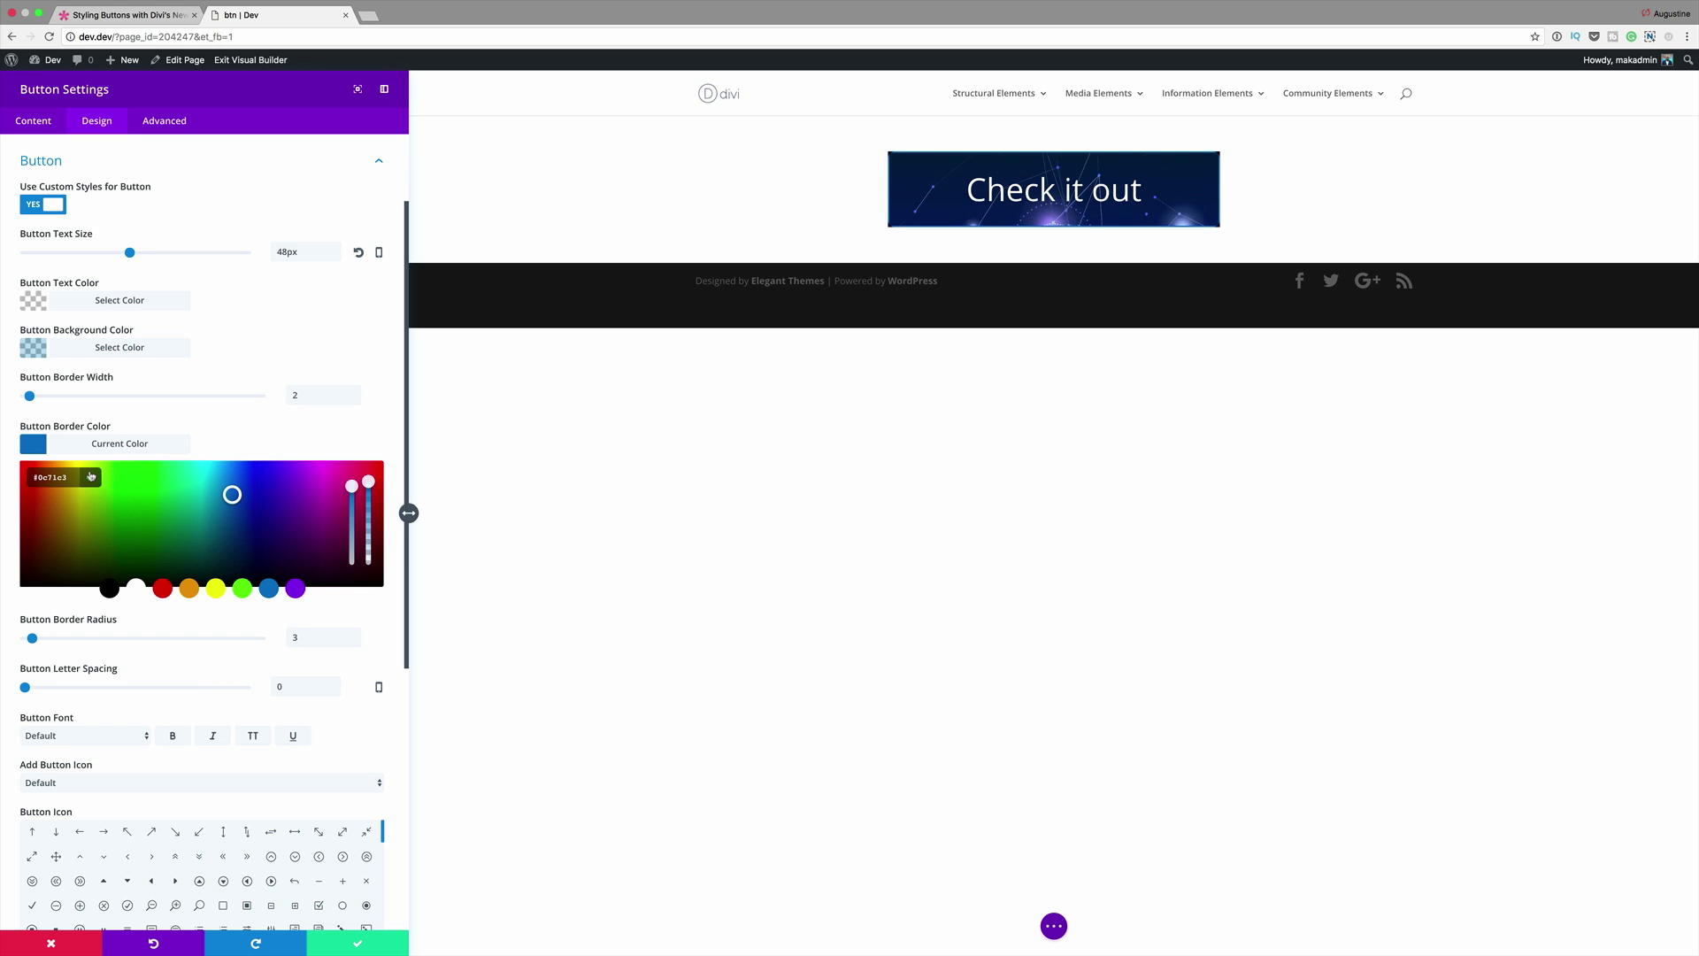
left_click(524, 485)
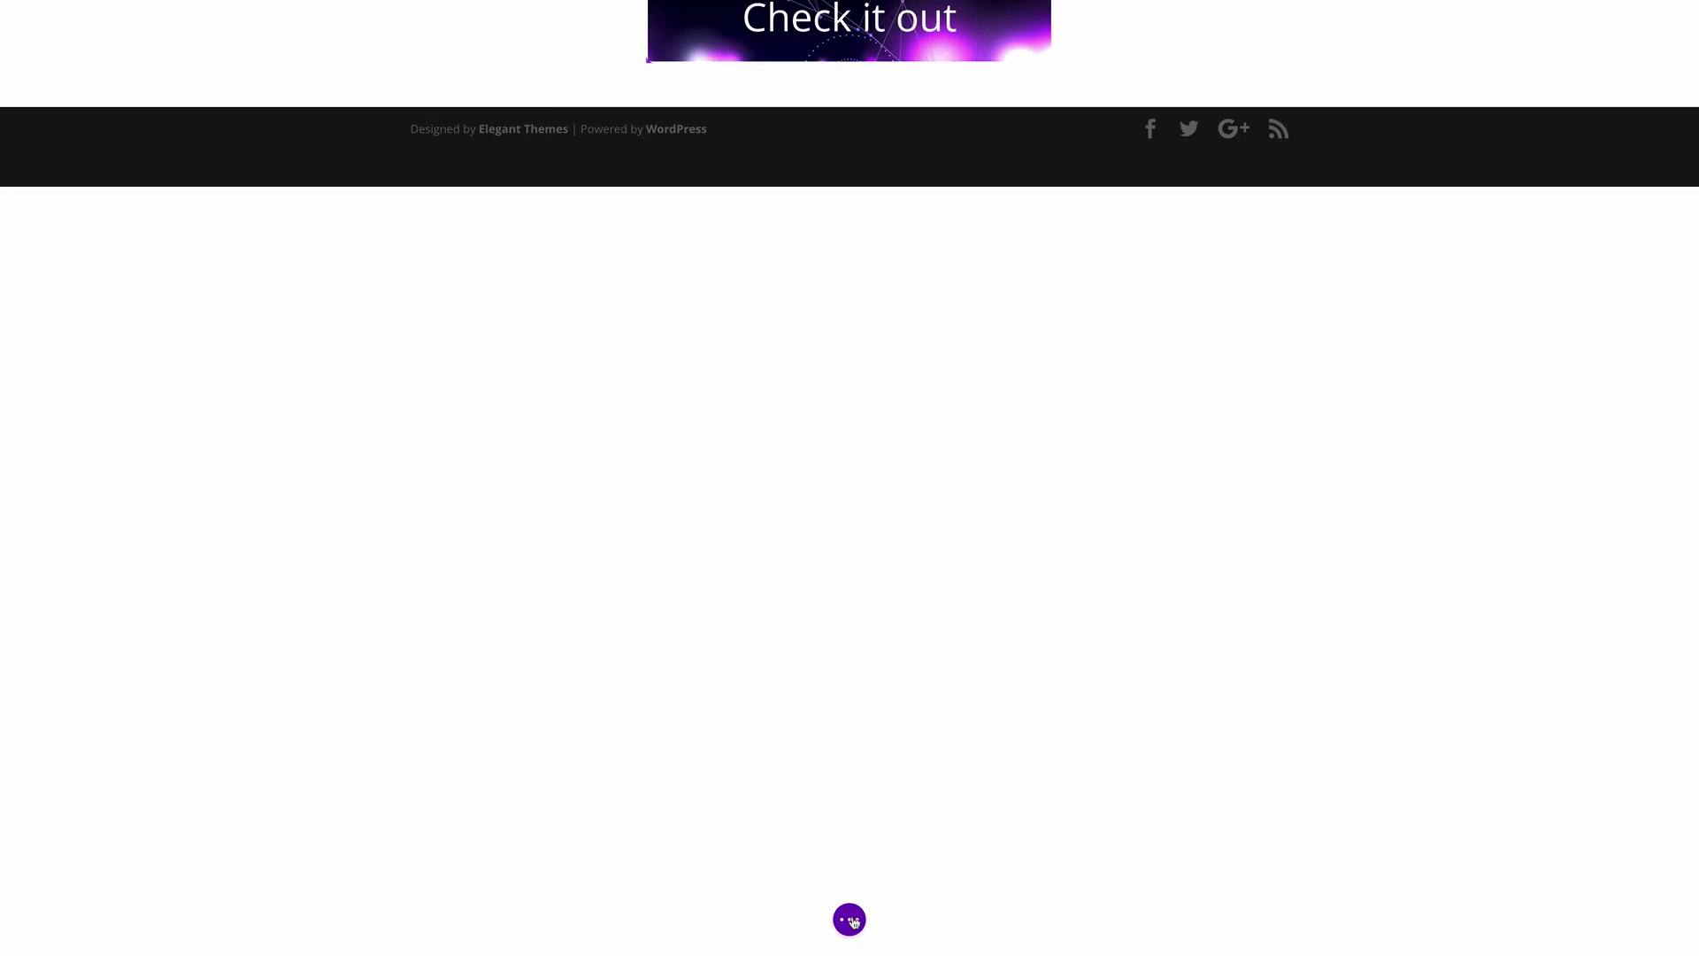
Add the custom CSS ".et_pb_section_video_bg { border-radius: 10px; }" to the page settings and save the page.
left_click(851, 921)
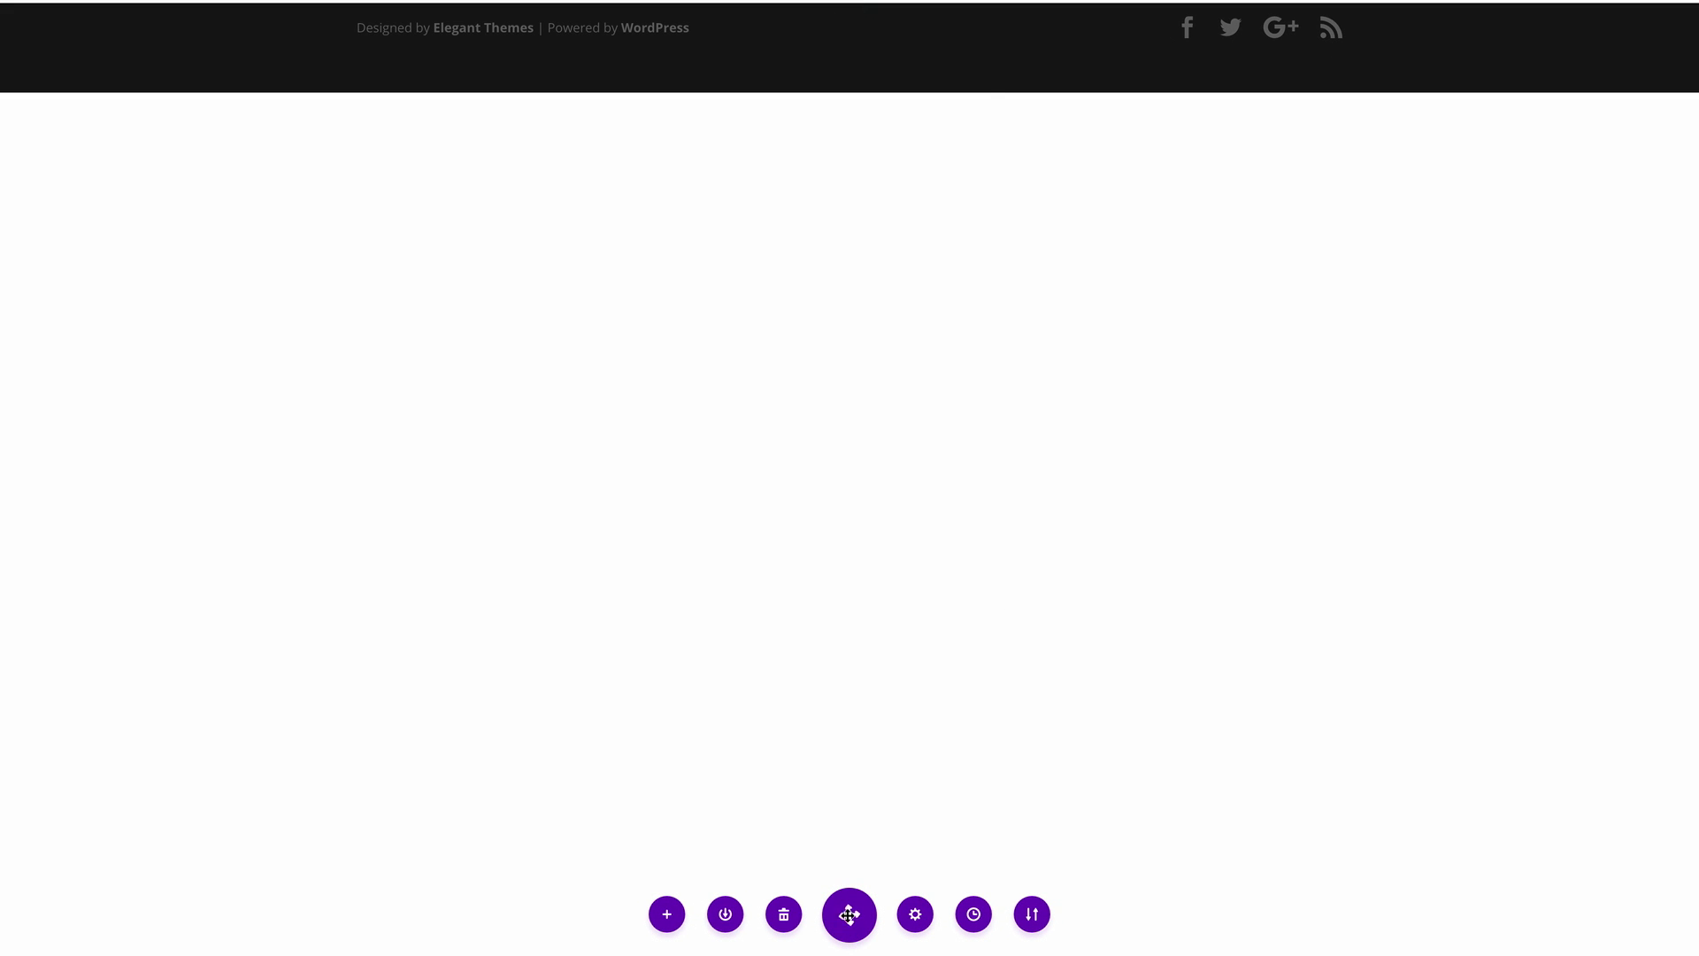
left_click(916, 915)
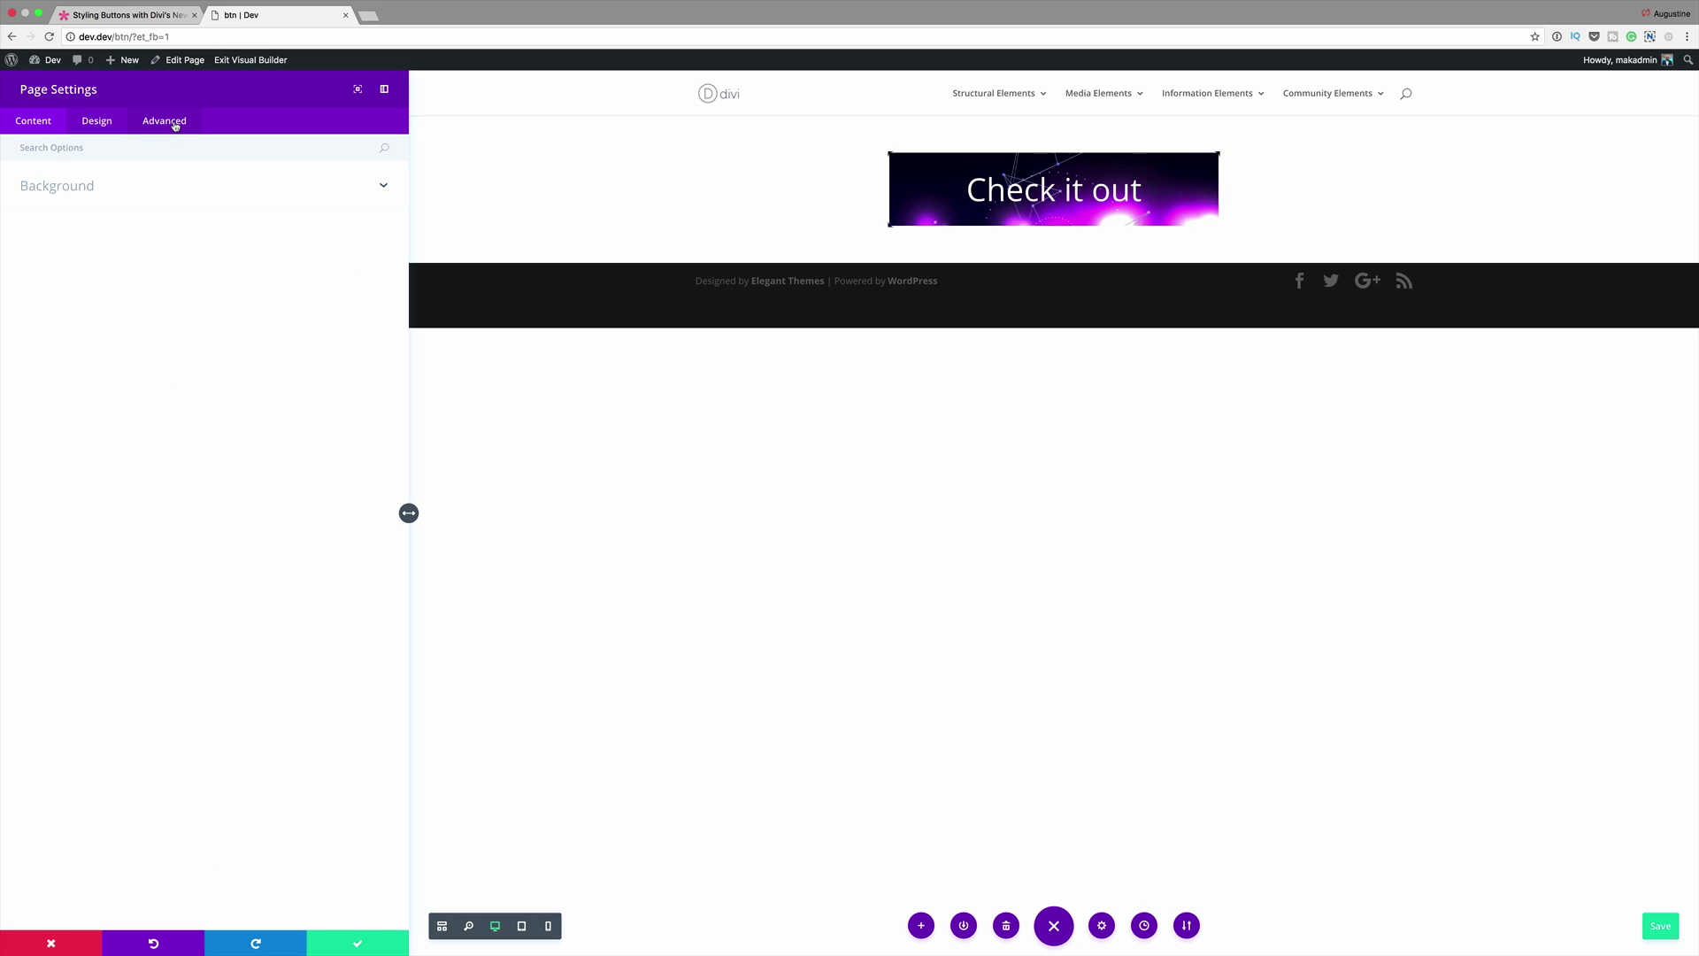
left_click(174, 125)
left_click(88, 188)
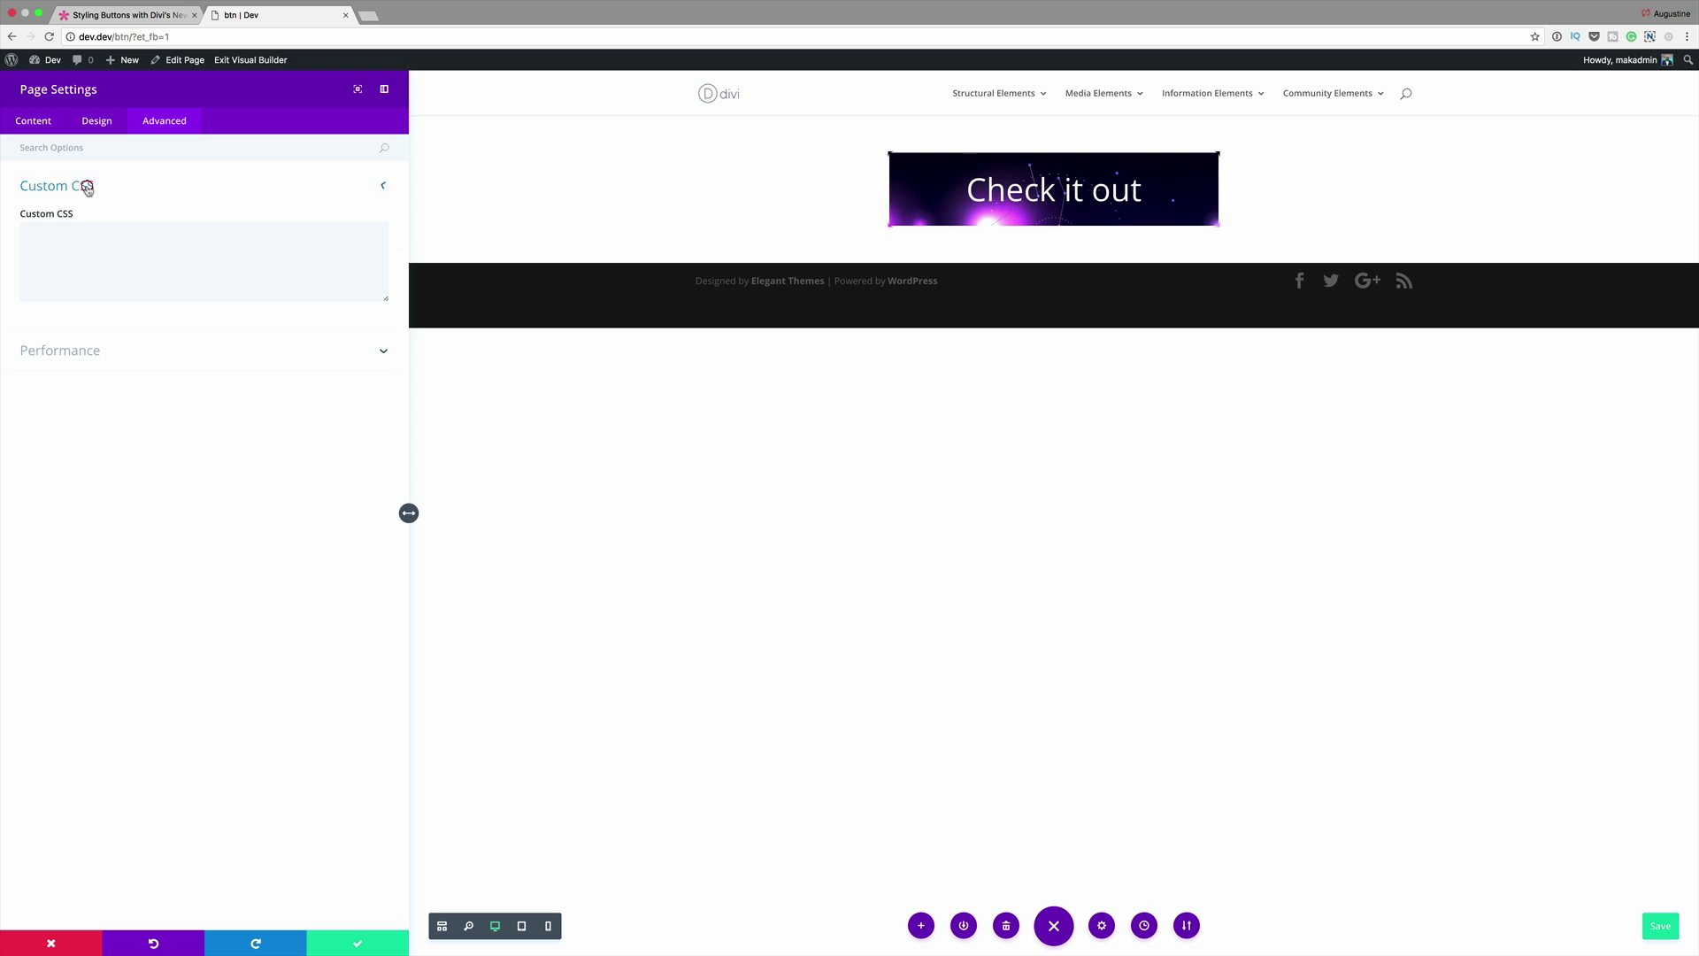
left_click(82, 240)
type(".et_pb_section_video_bg {  border-radius: 10px;  }")
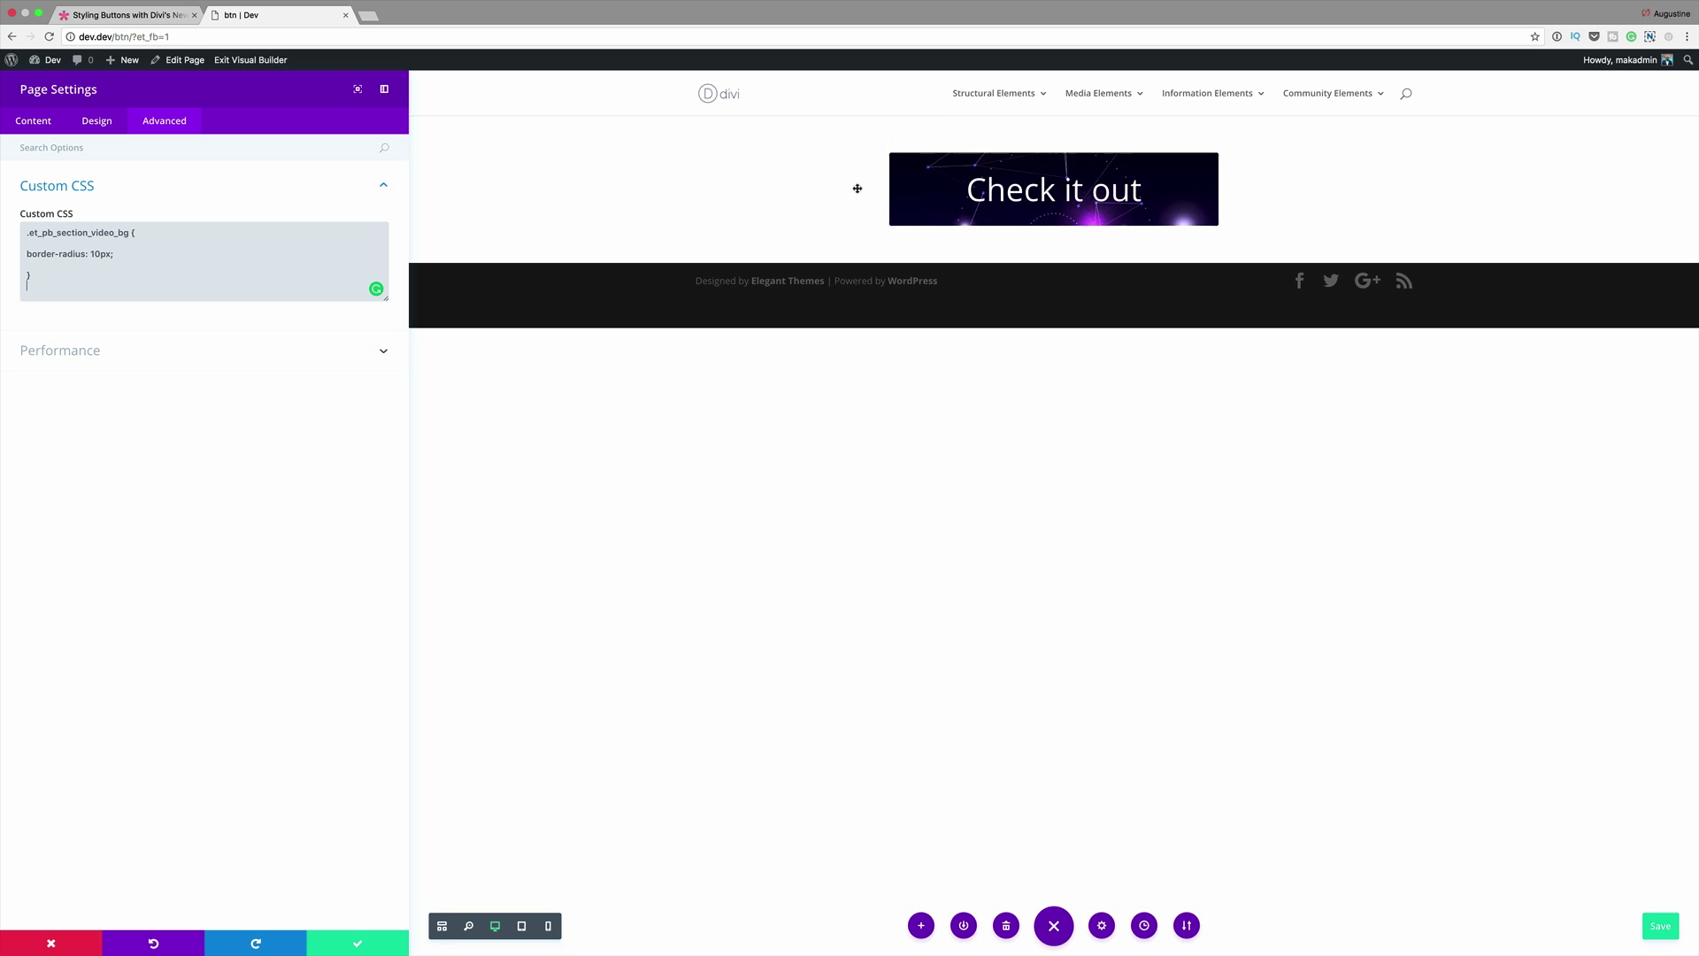
left_click(356, 944)
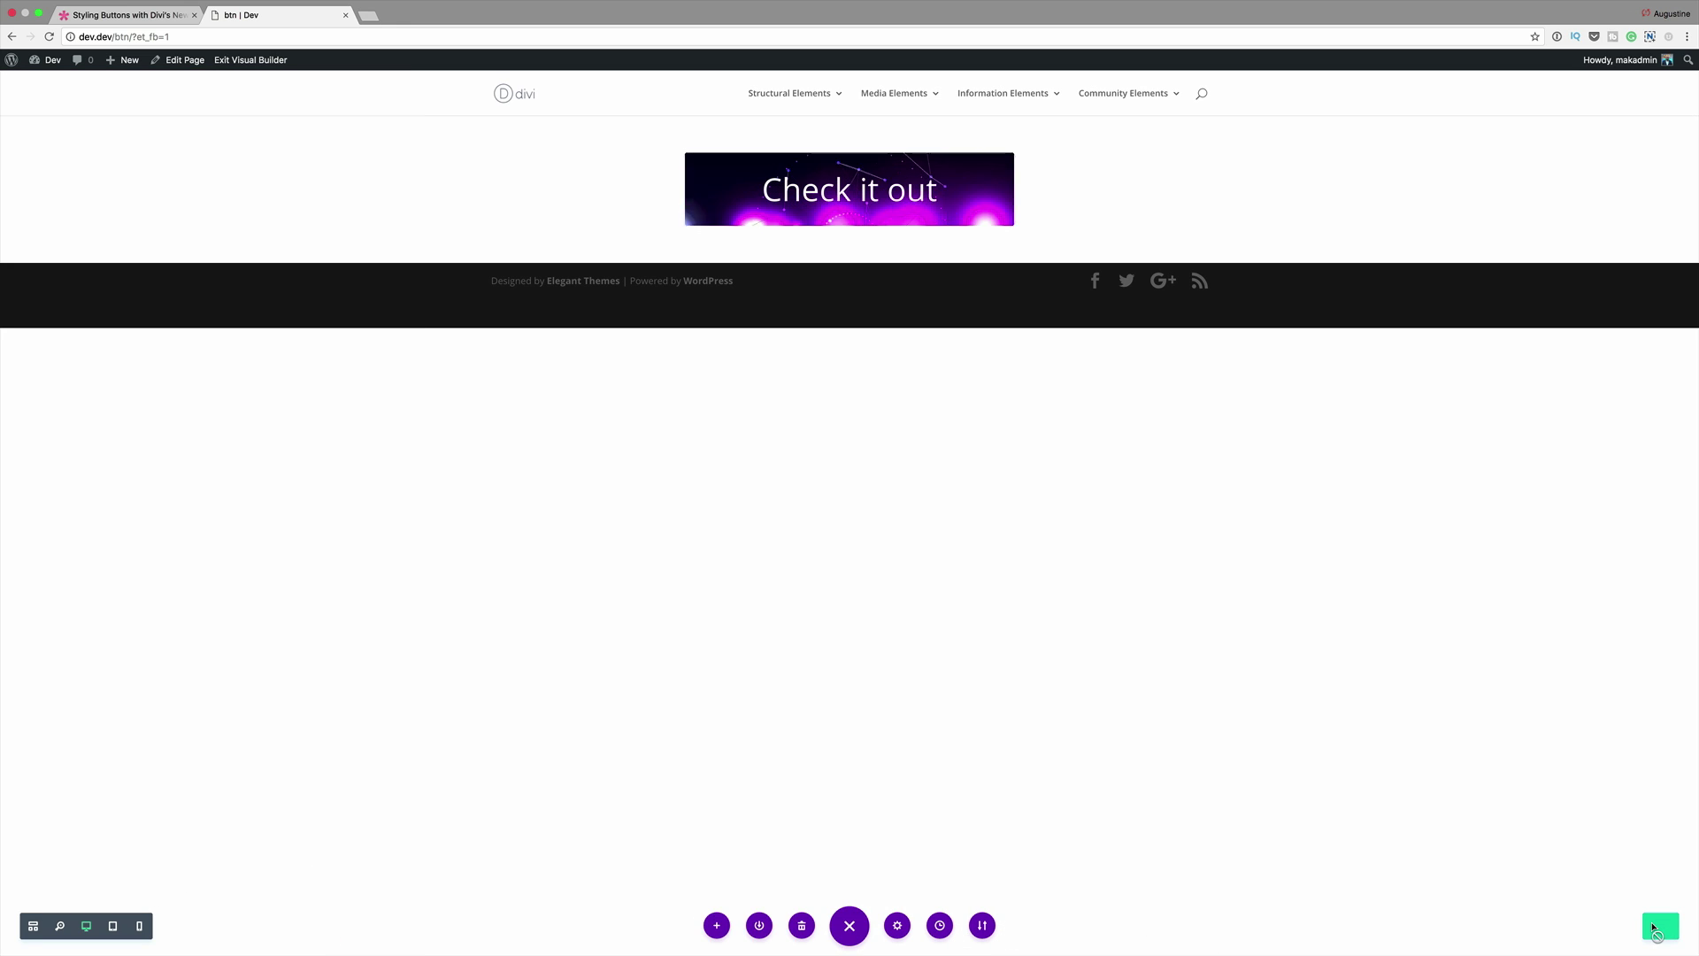
left_click(1654, 928)
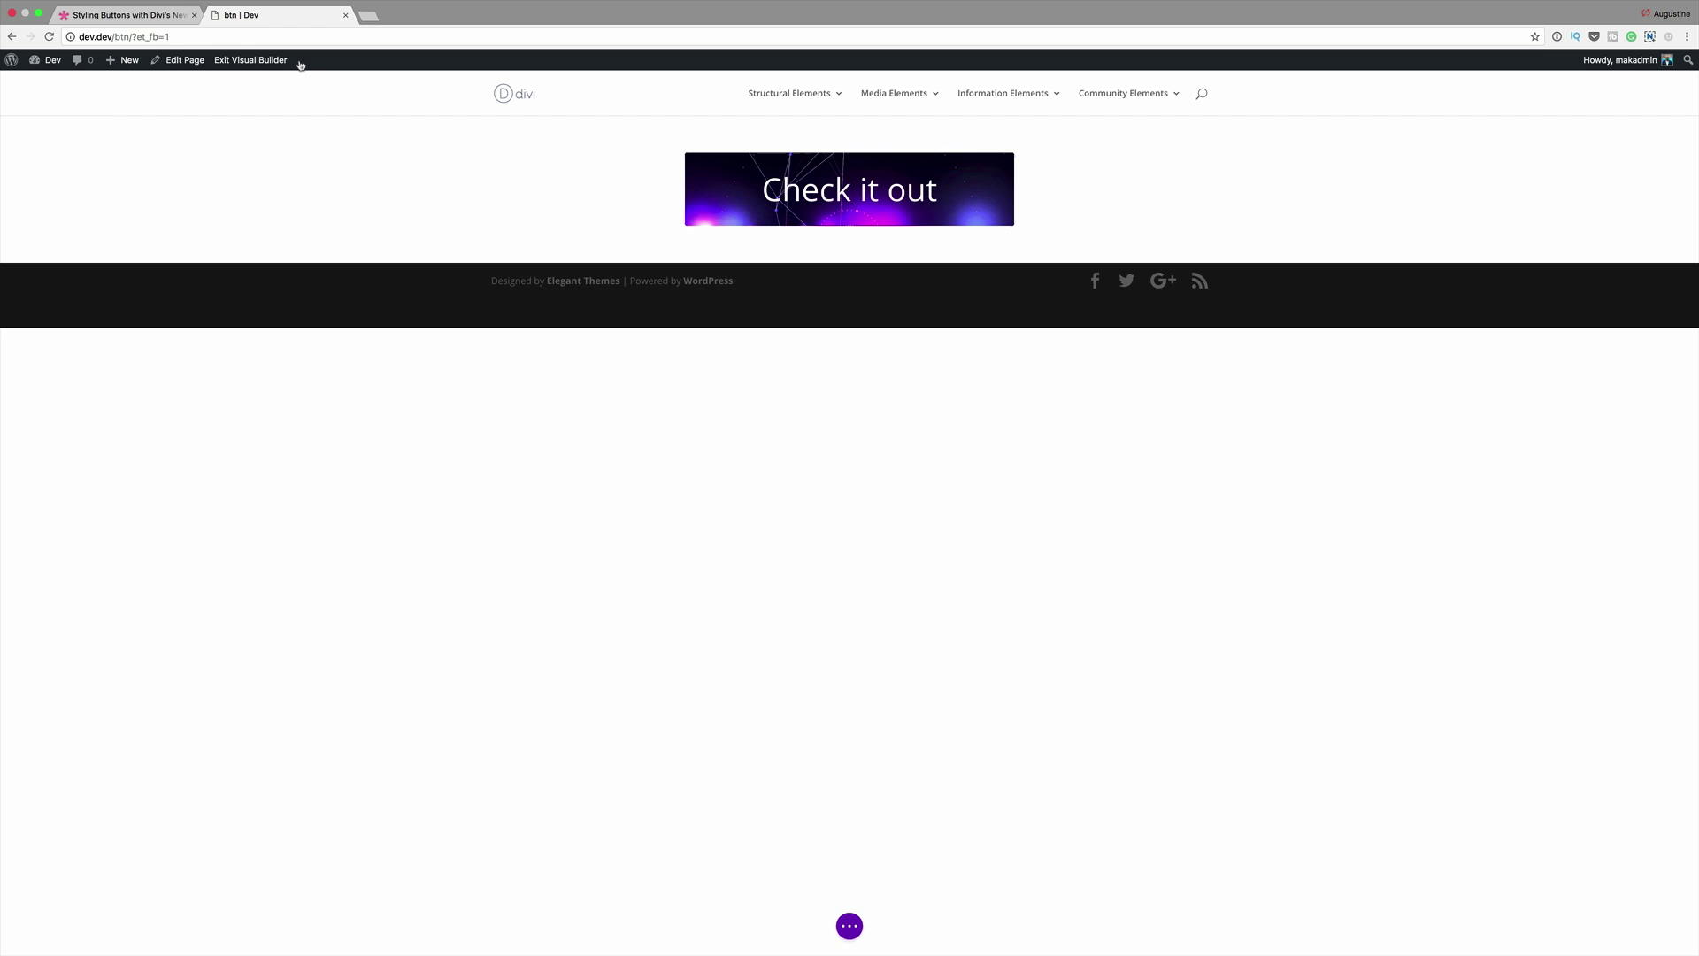
Duplicate the "Check it out" section, change the copied button's text to "subscribe" and save the button settings.
mouse_move(640, 139)
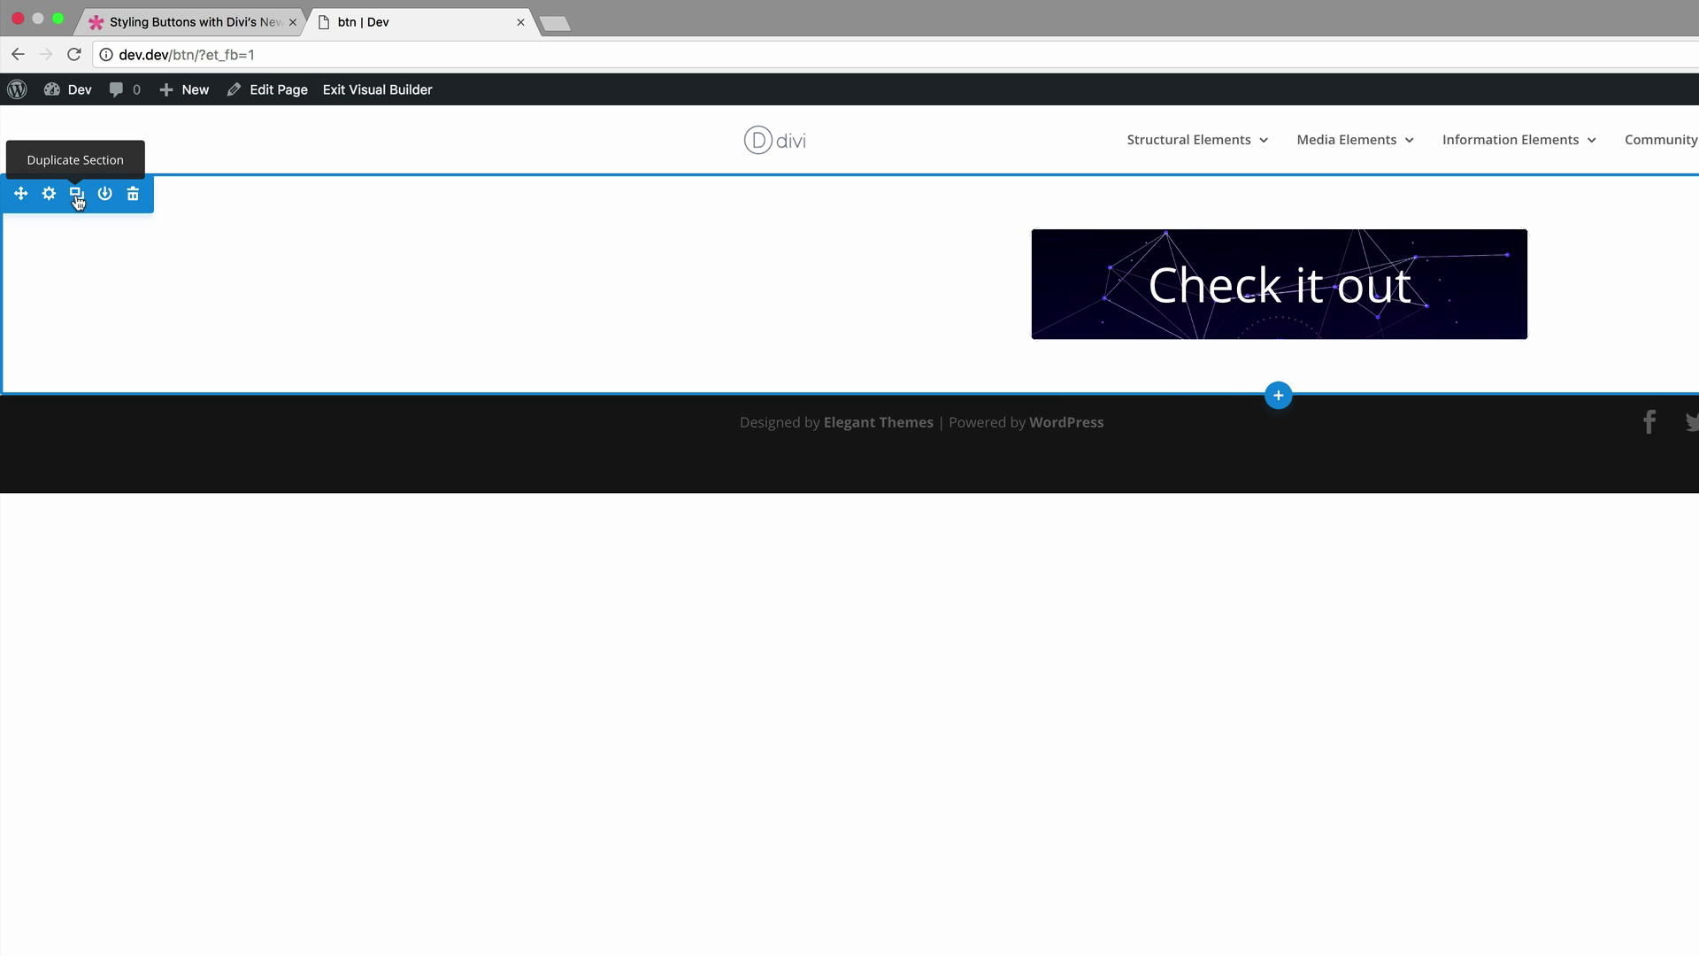
left_click(77, 201)
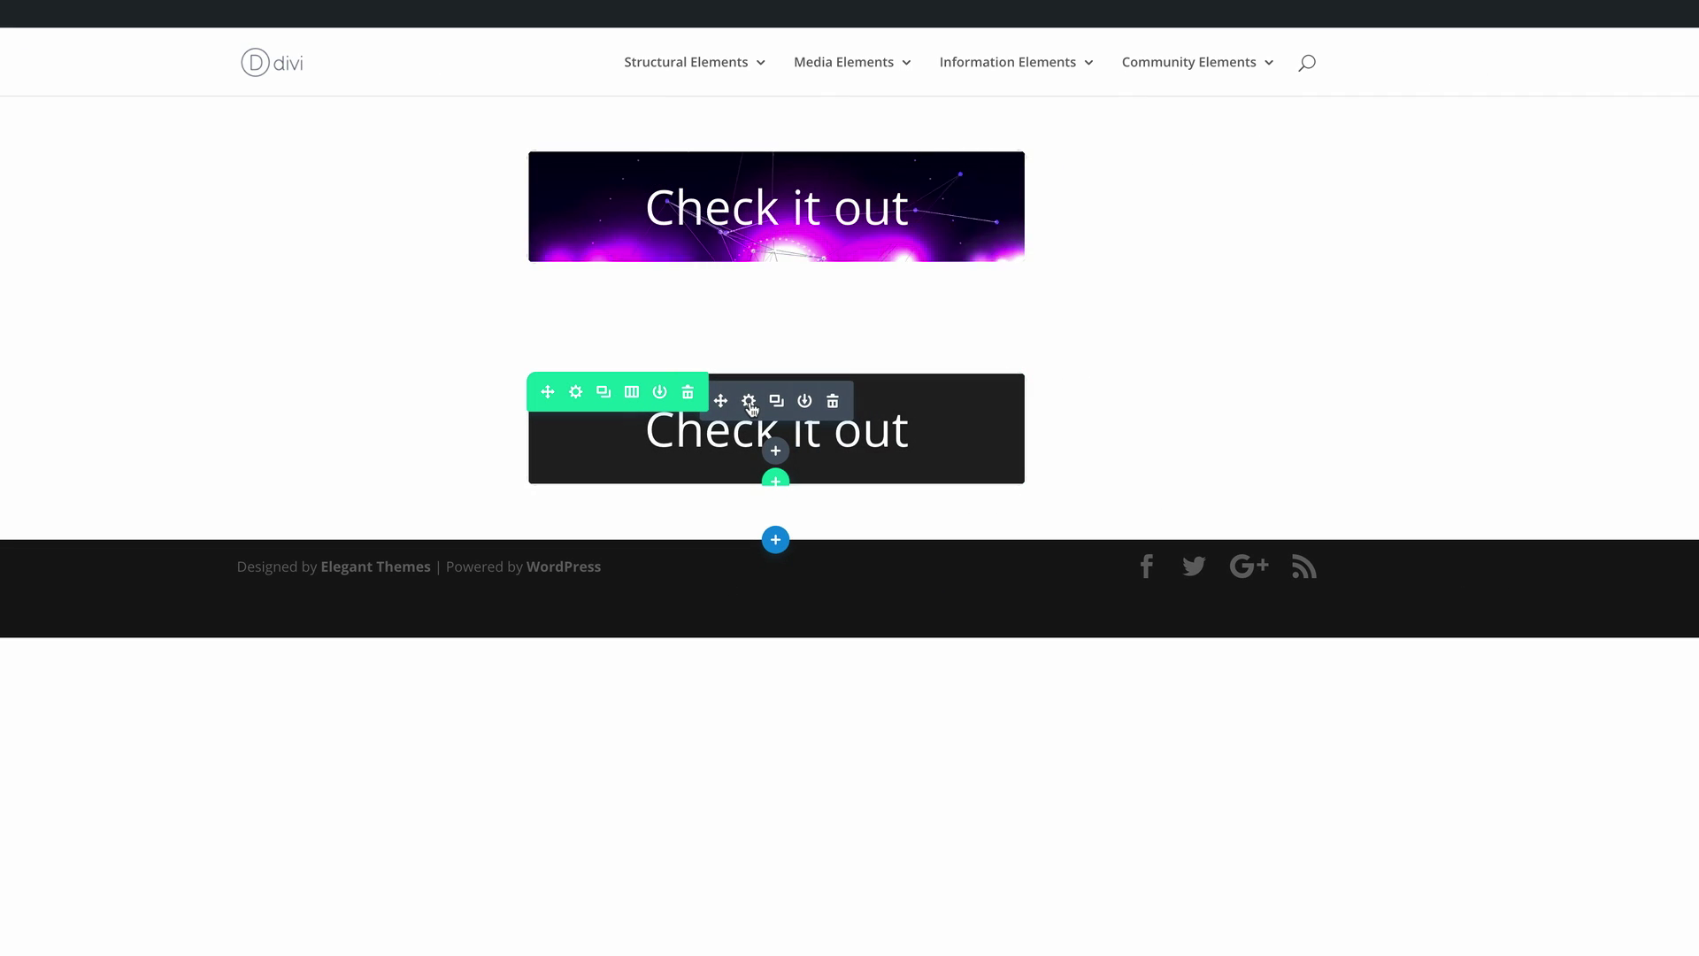
left_click(749, 404)
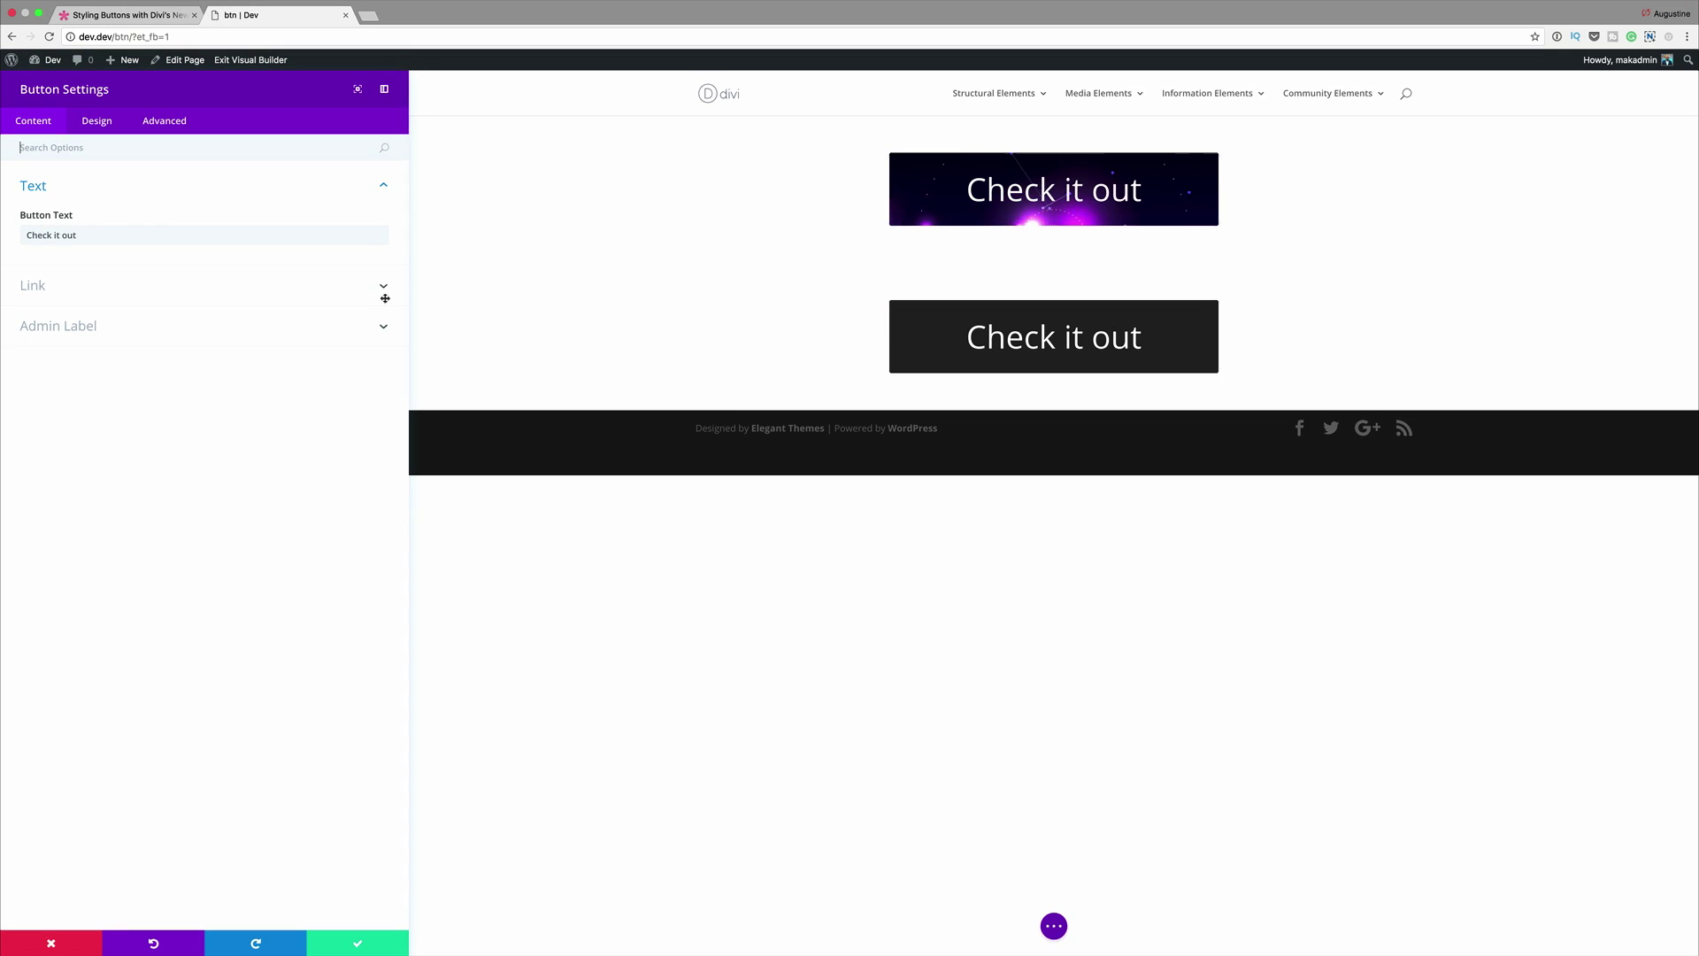
triple_click(123, 235)
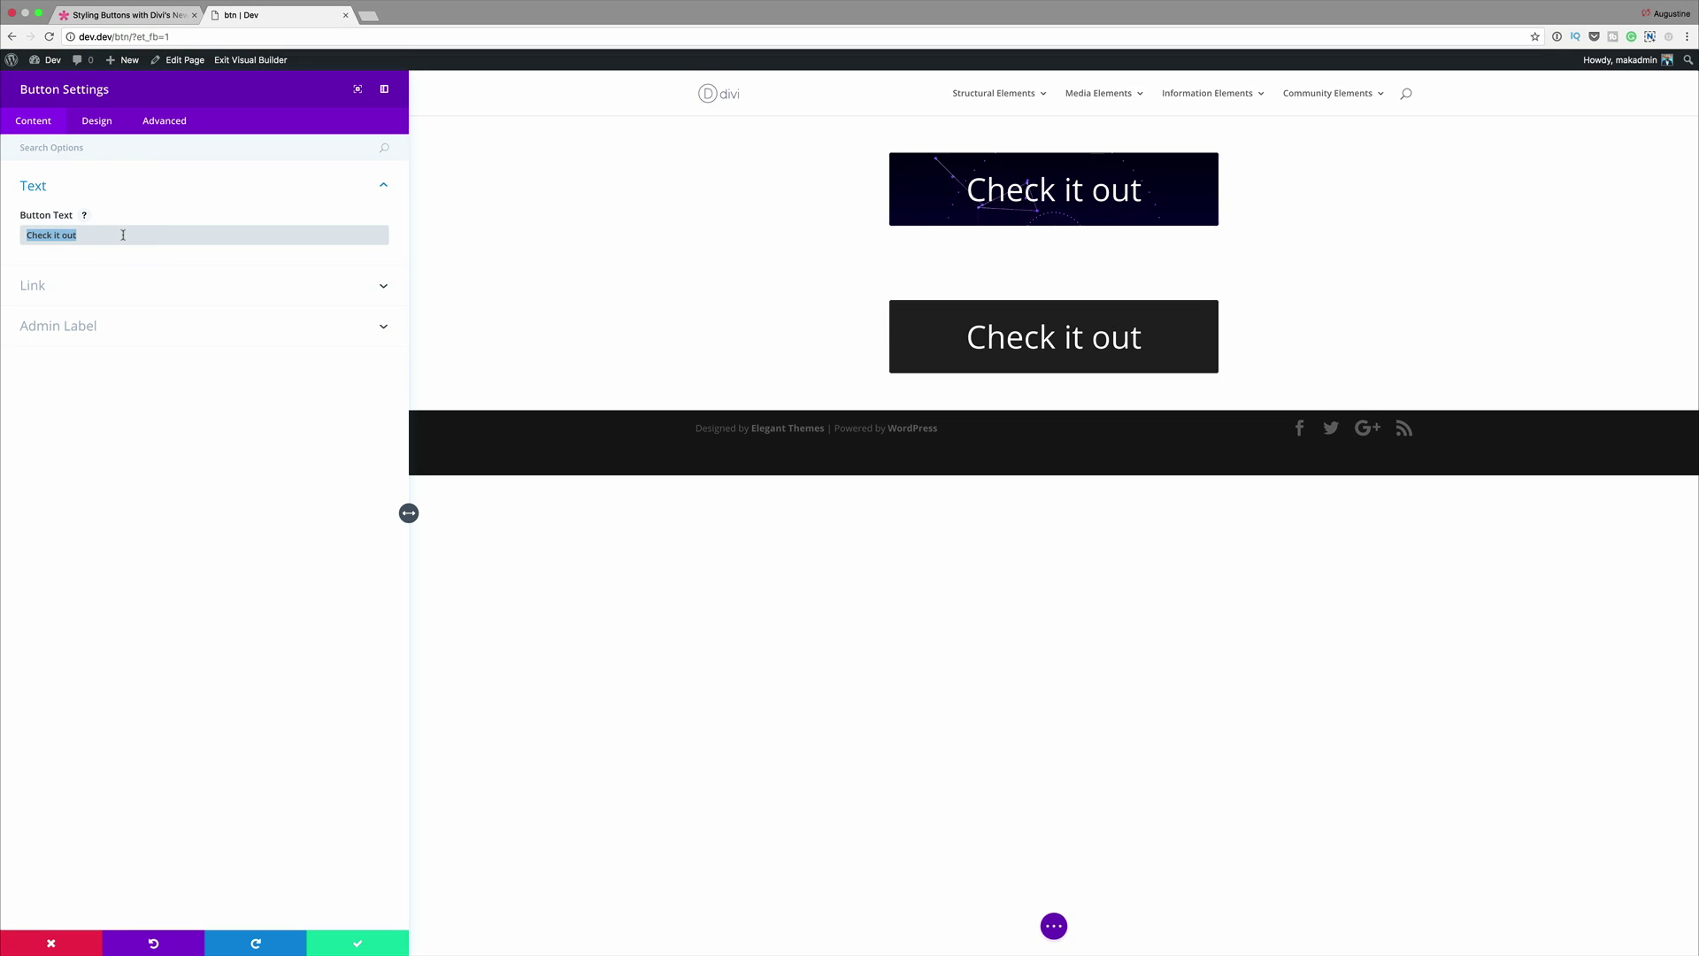
type("subscribe")
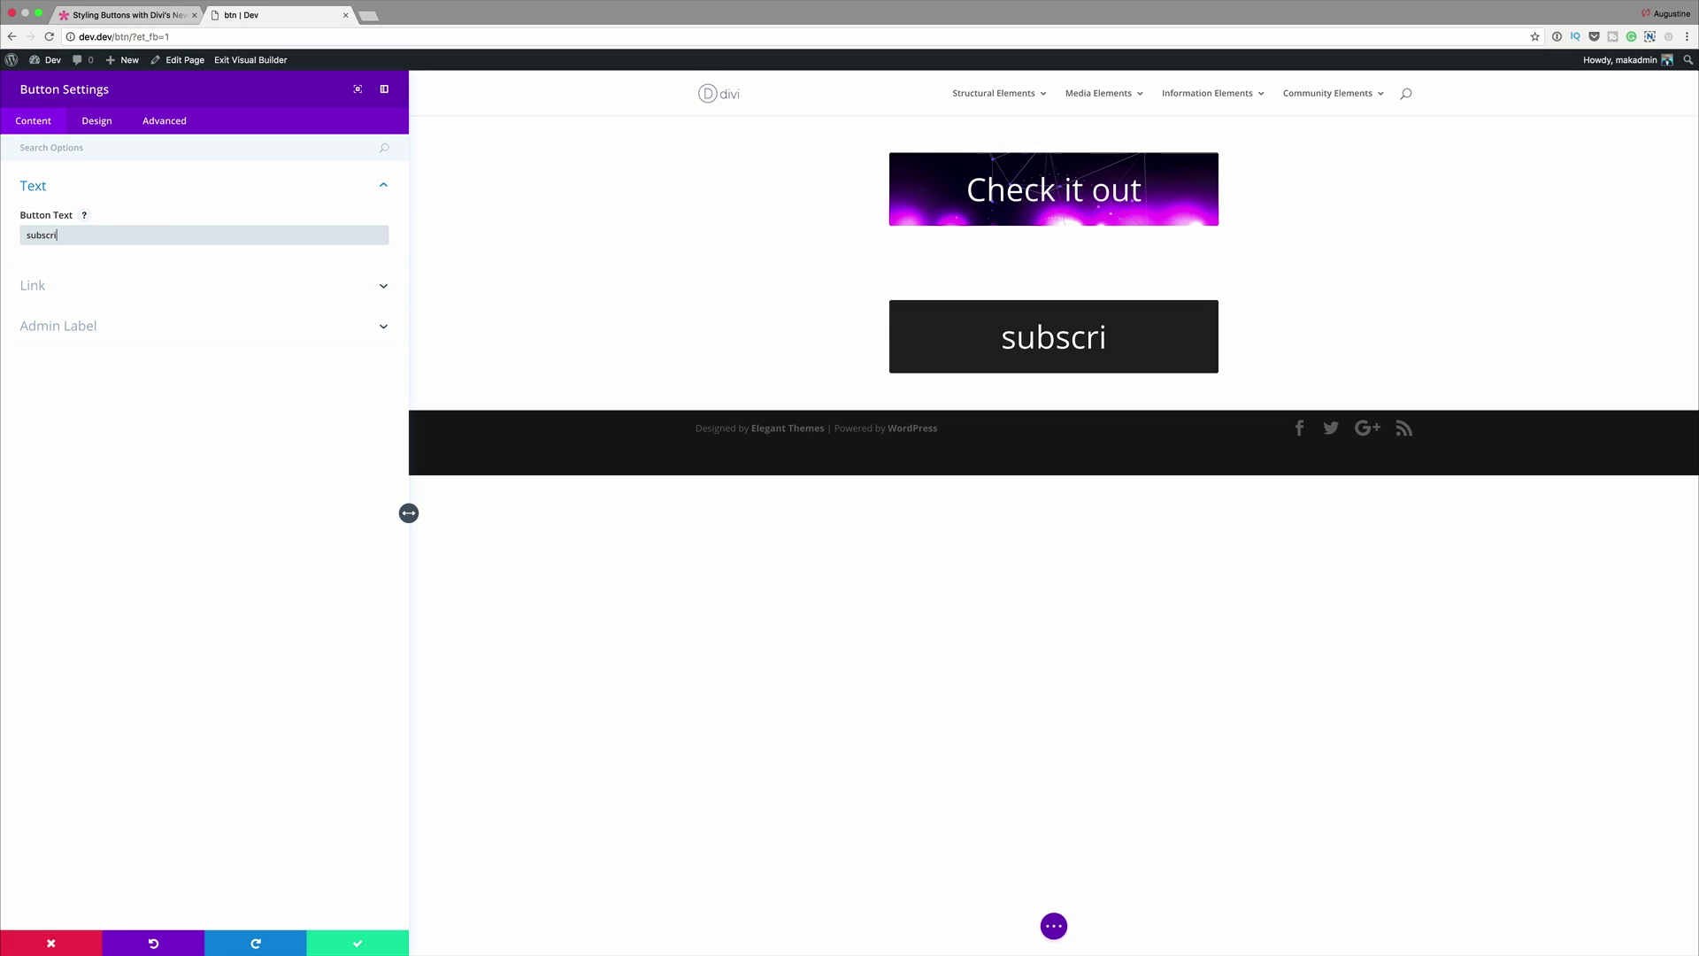
left_click(33, 287)
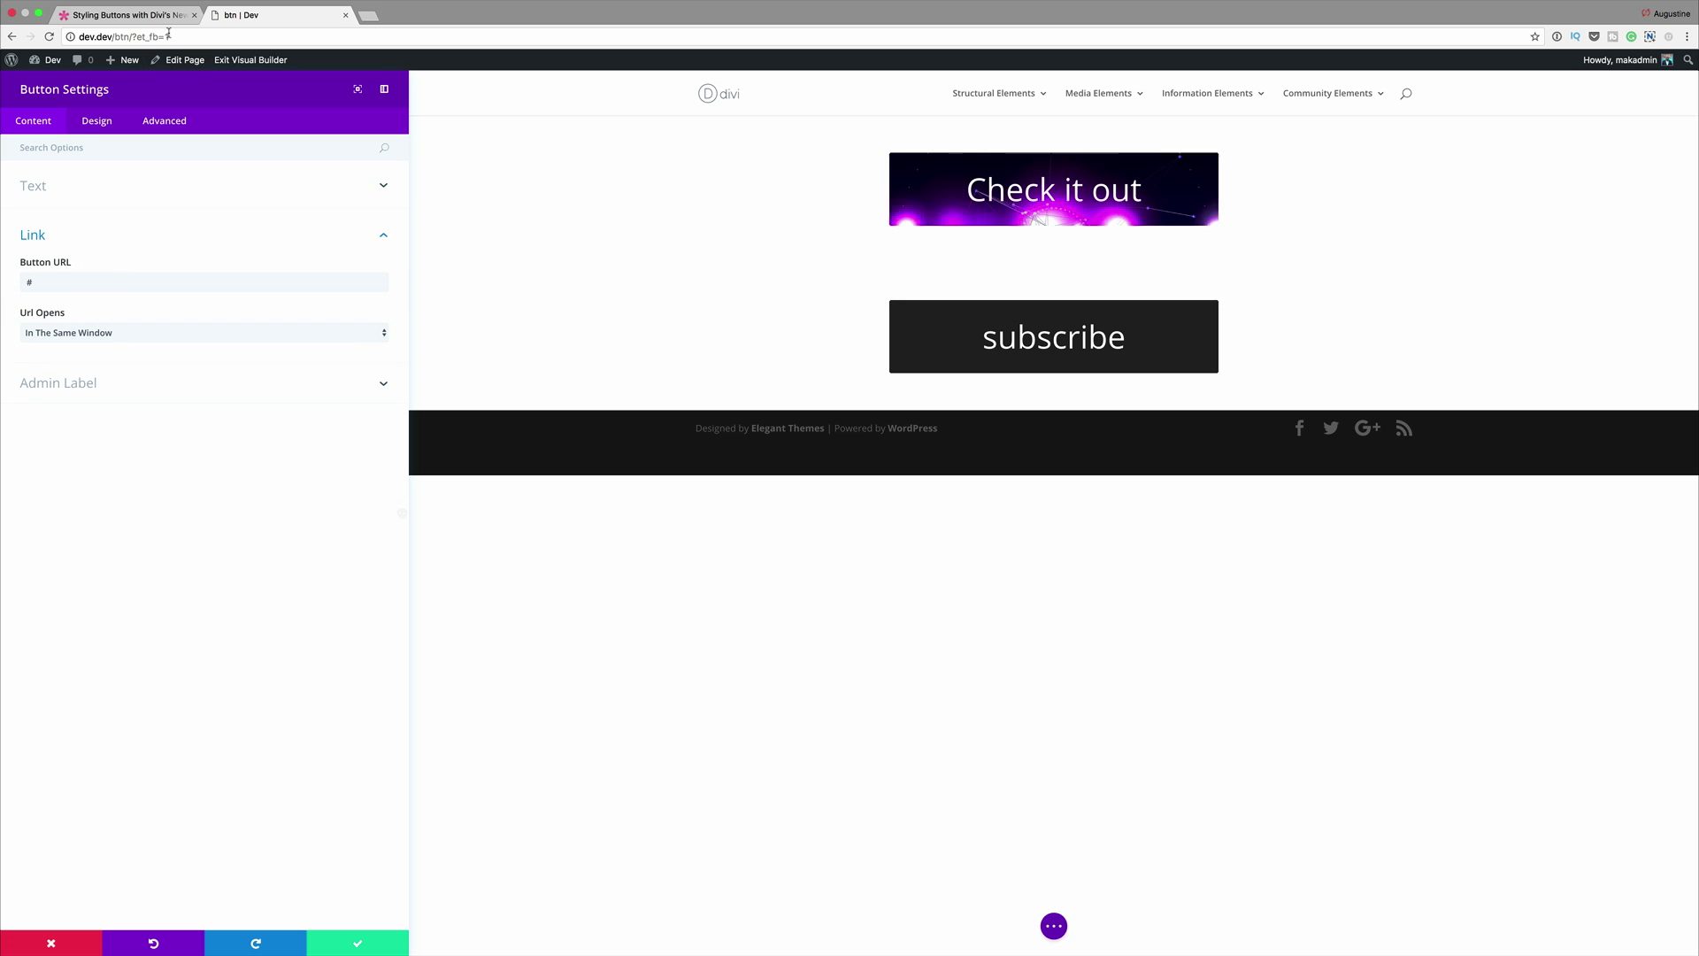
left_click(363, 941)
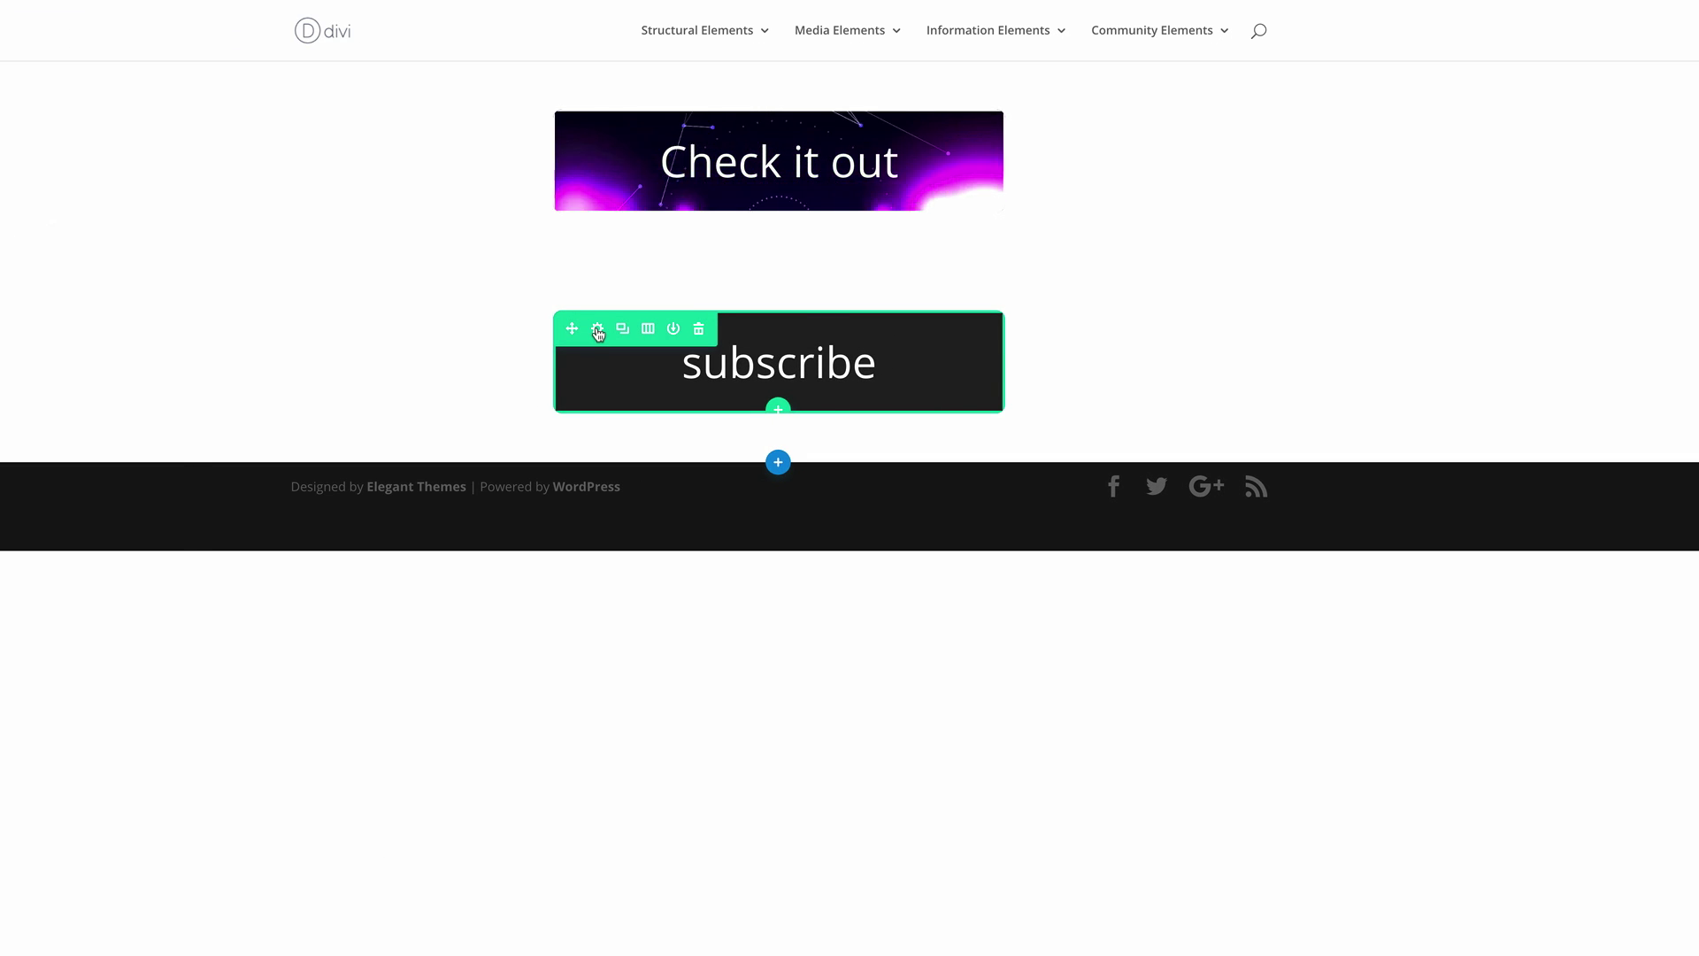
Remove the background video from the "subscribe" row and set its gradient colours to solid purple first and solid blue second.
left_click(596, 328)
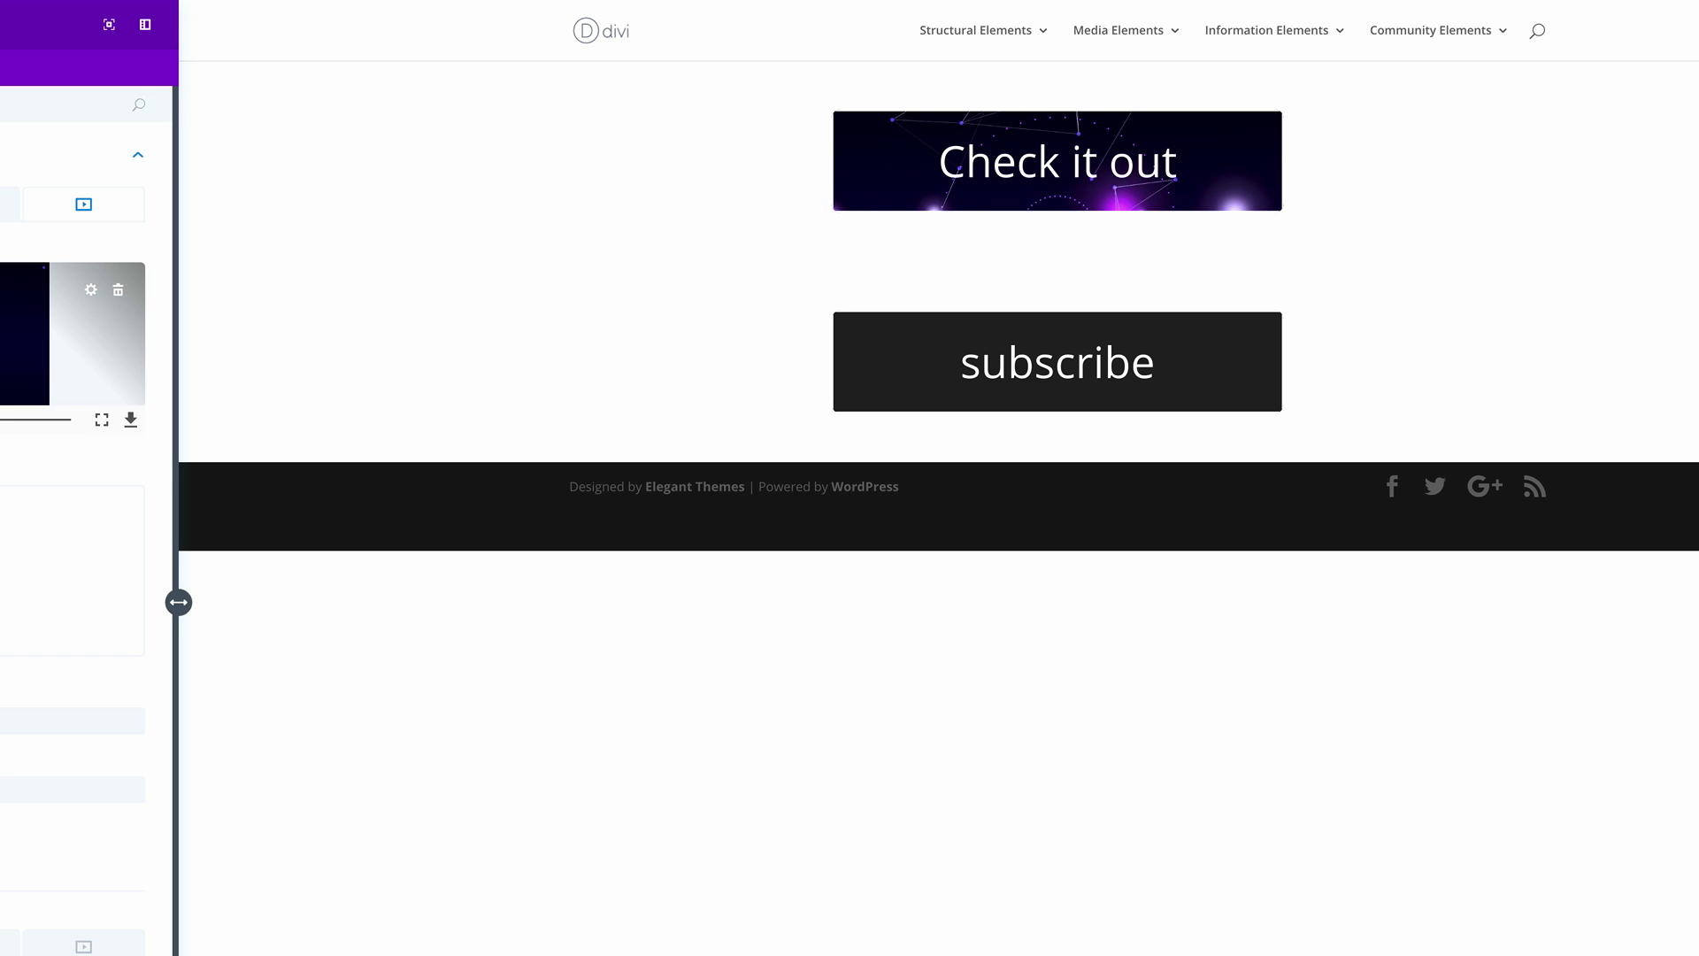
left_click(119, 292)
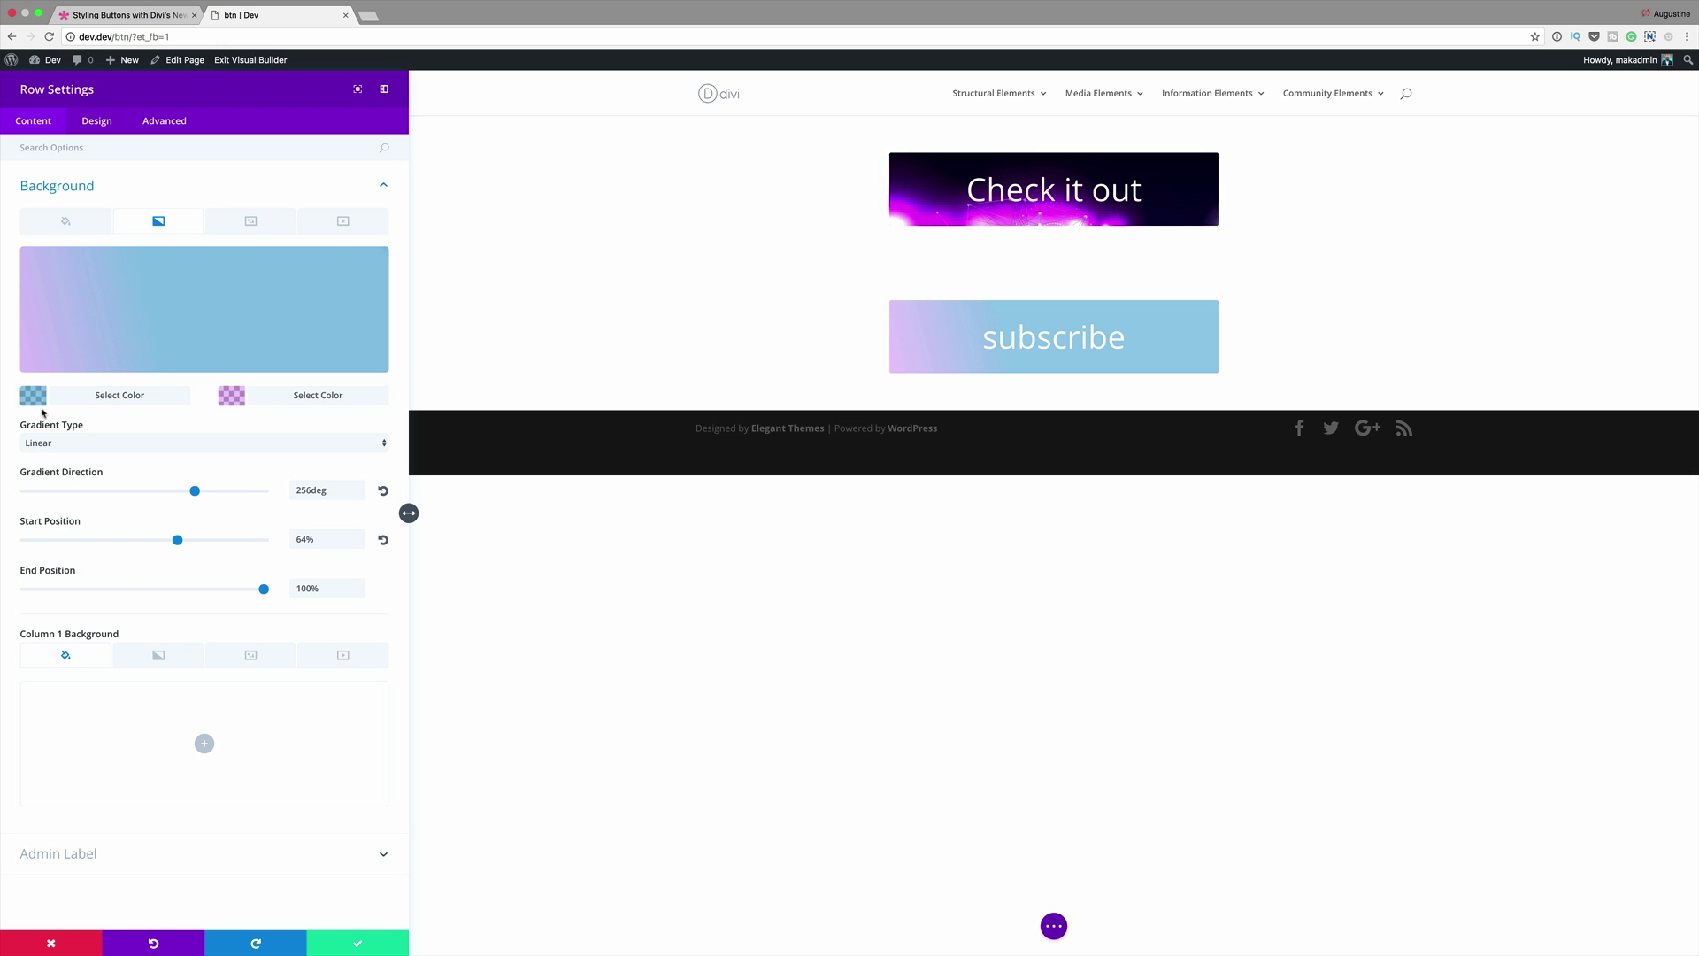
left_click(34, 396)
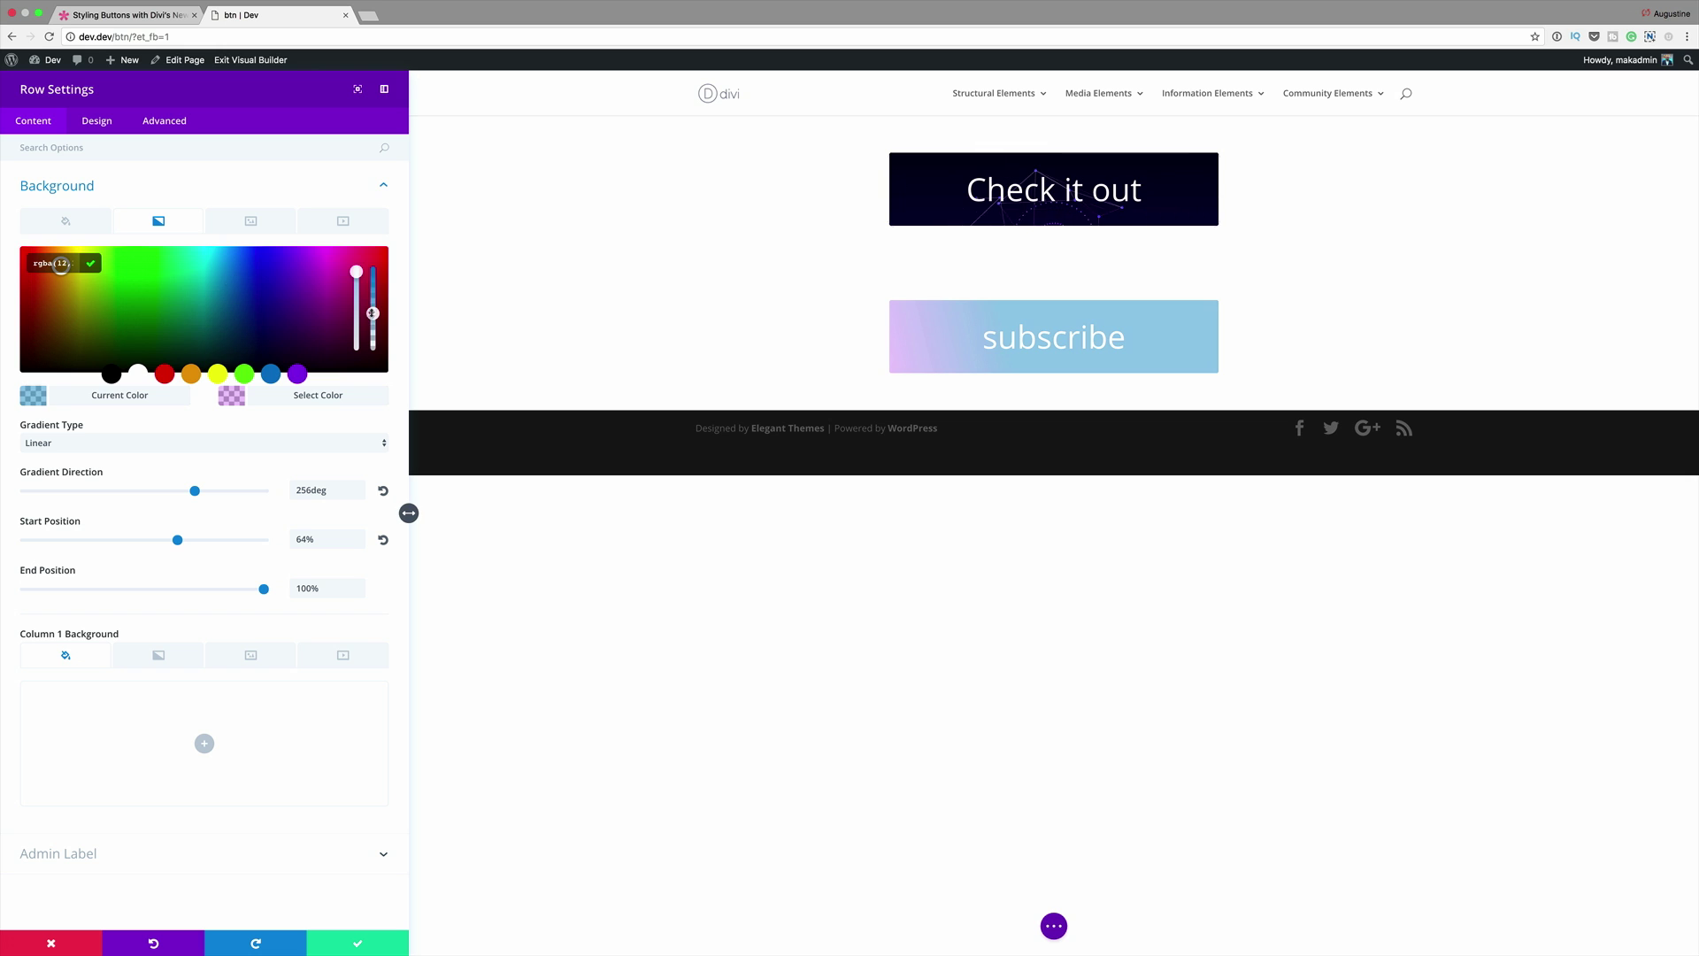
left_click(90, 263)
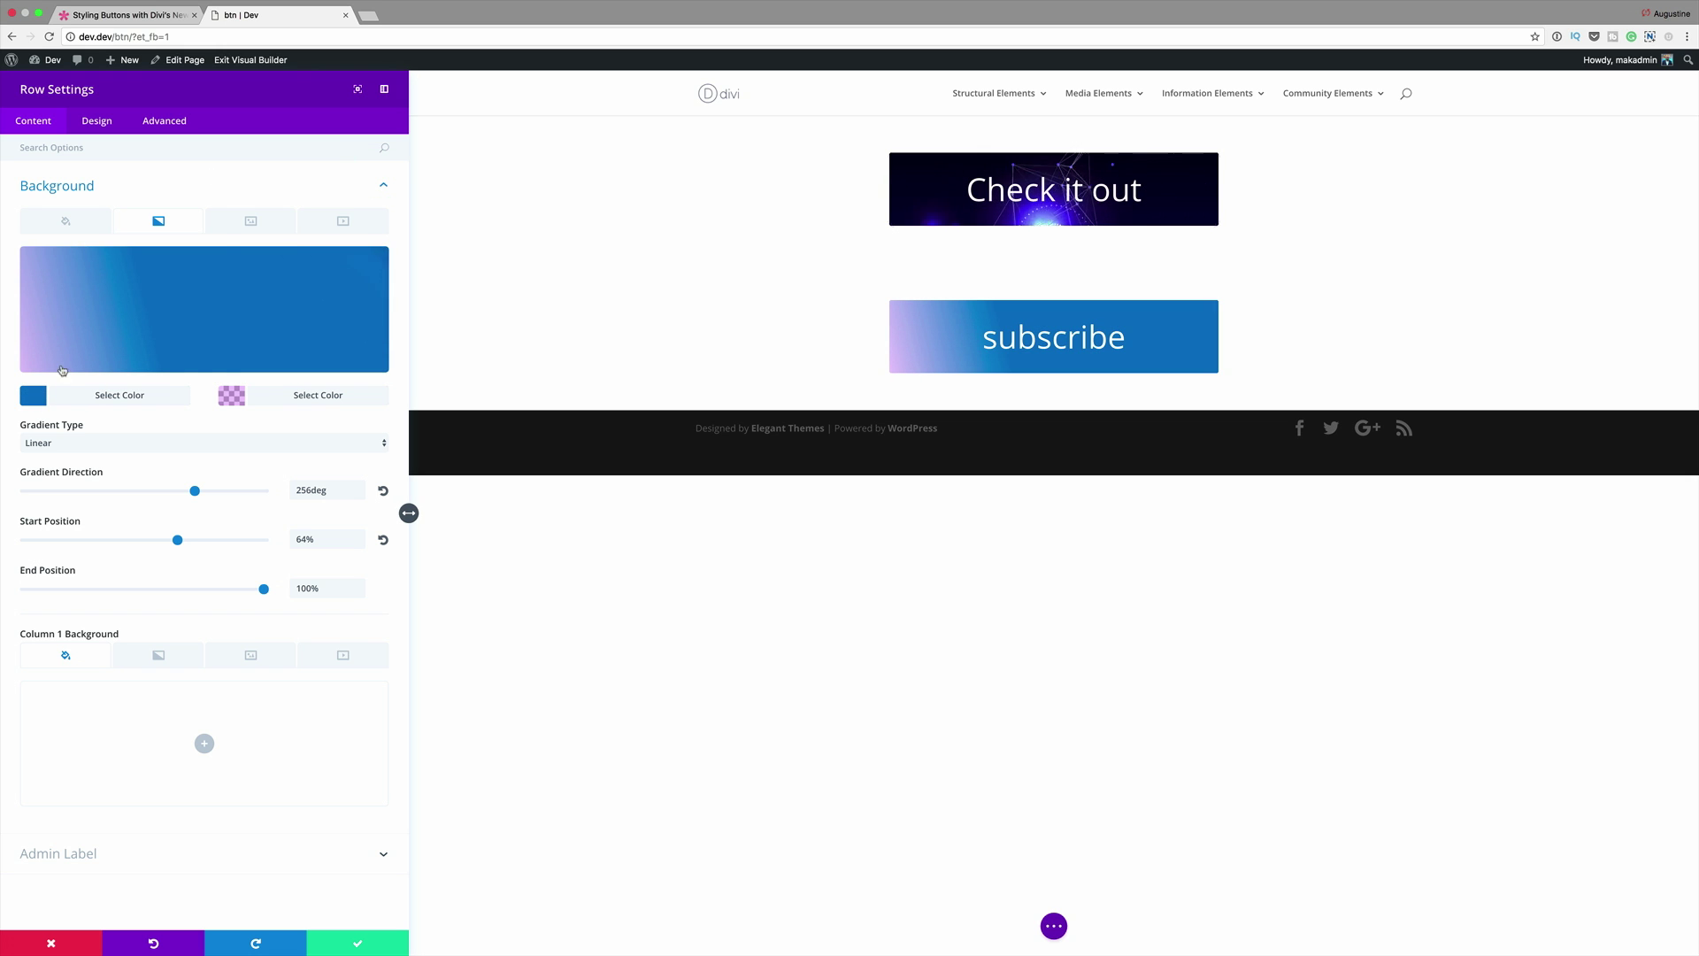
left_click(232, 395)
left_click(270, 373)
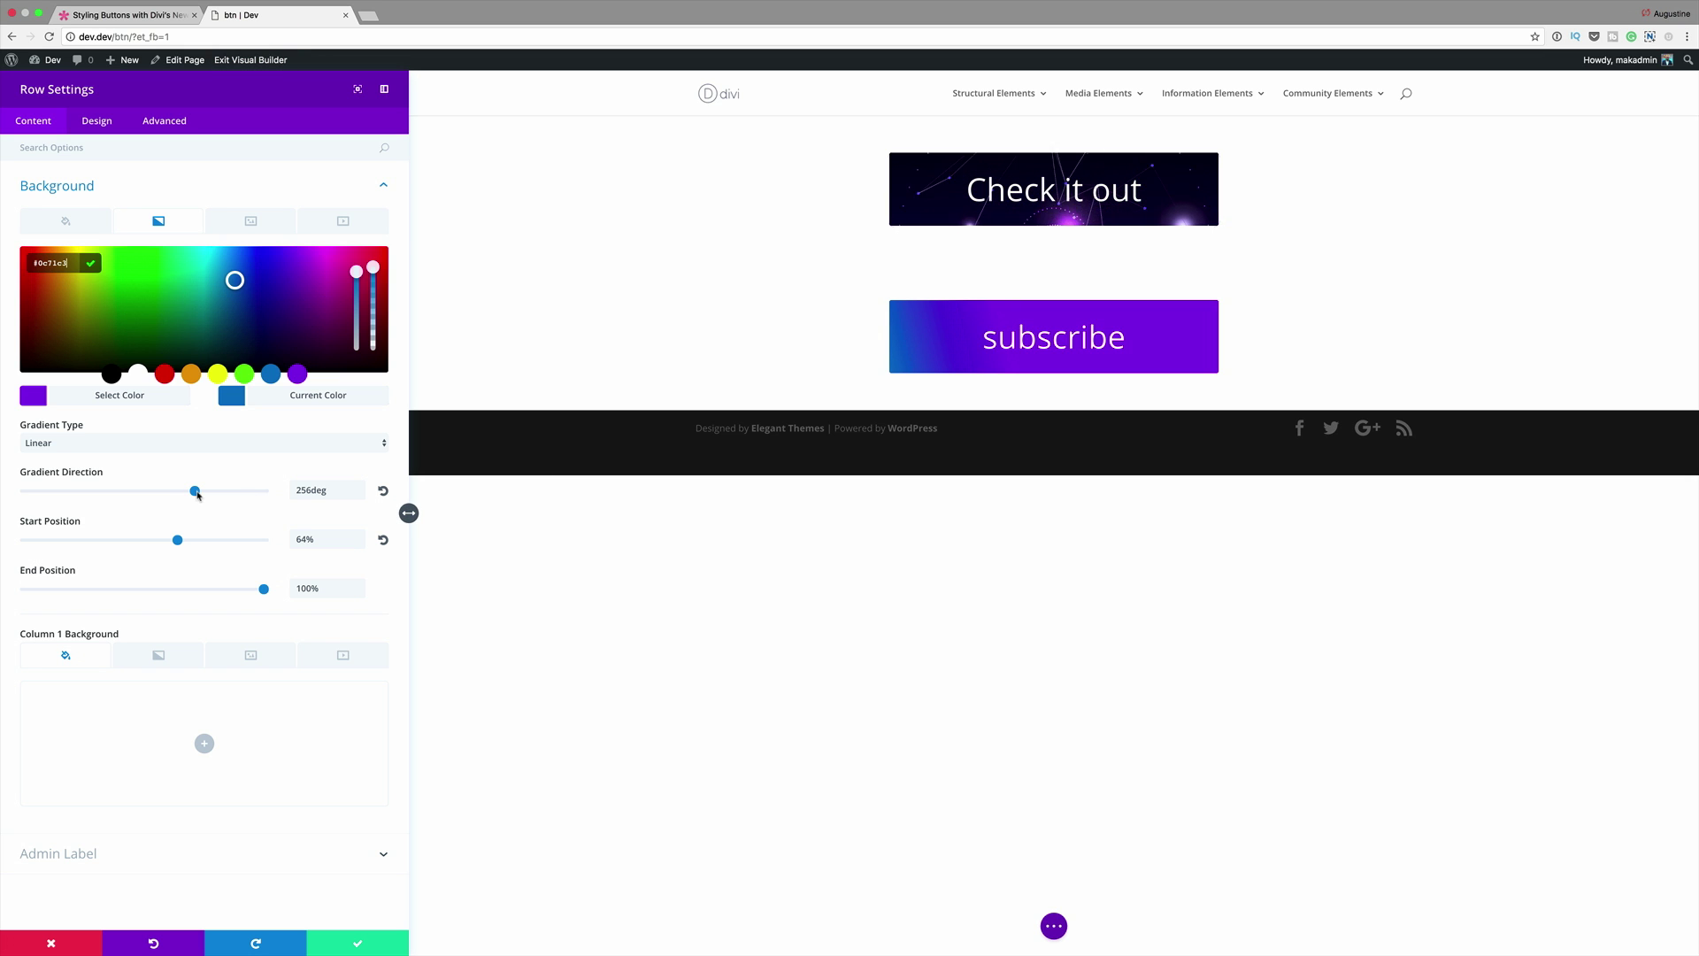
Set the row gradient's direction to 270deg, start position to 50% and end position to 0%.
left_click_drag(311, 488, 262, 486)
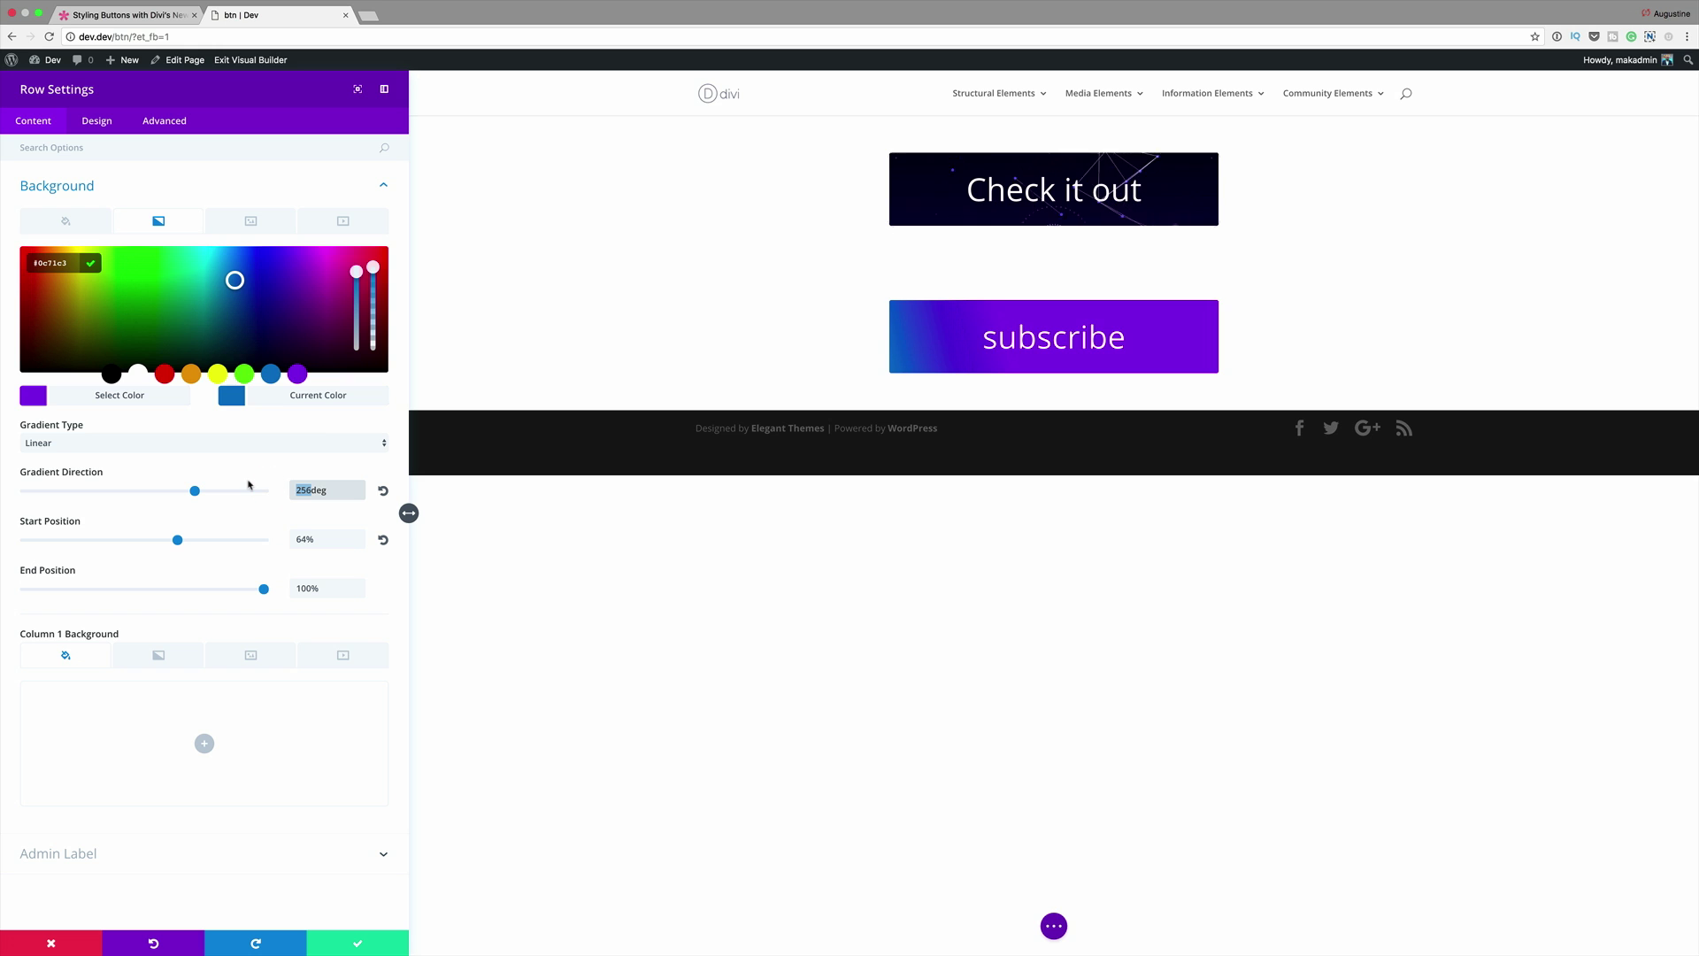
type("270")
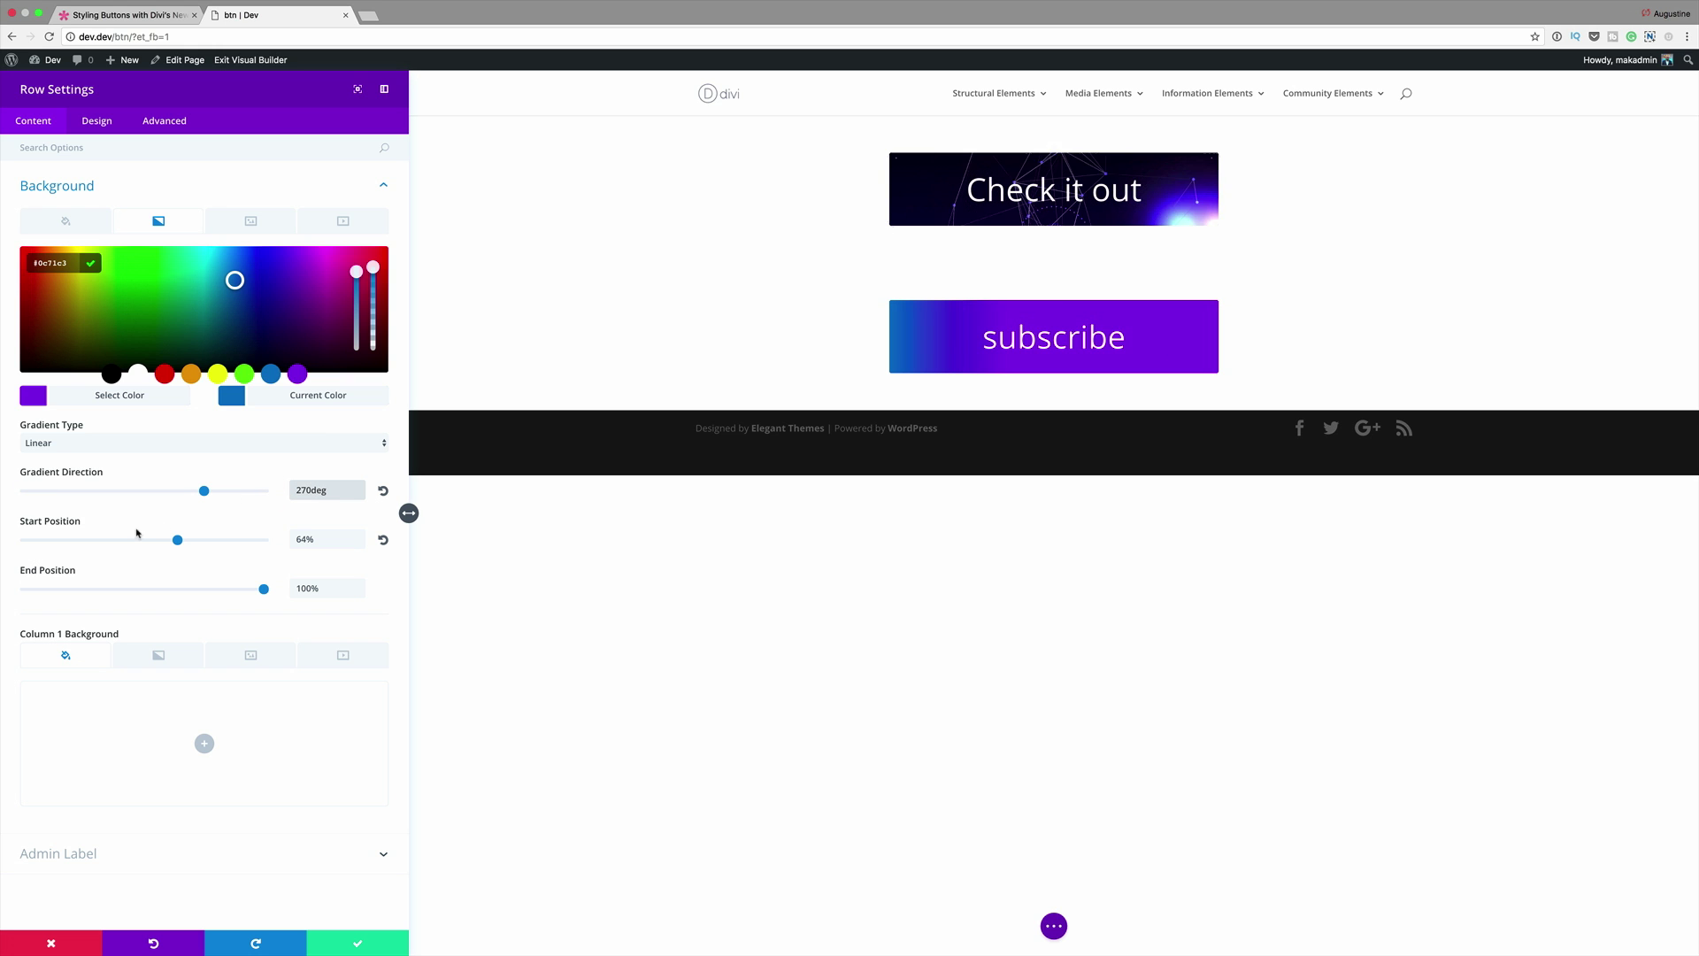
left_click_drag(308, 539, 228, 533)
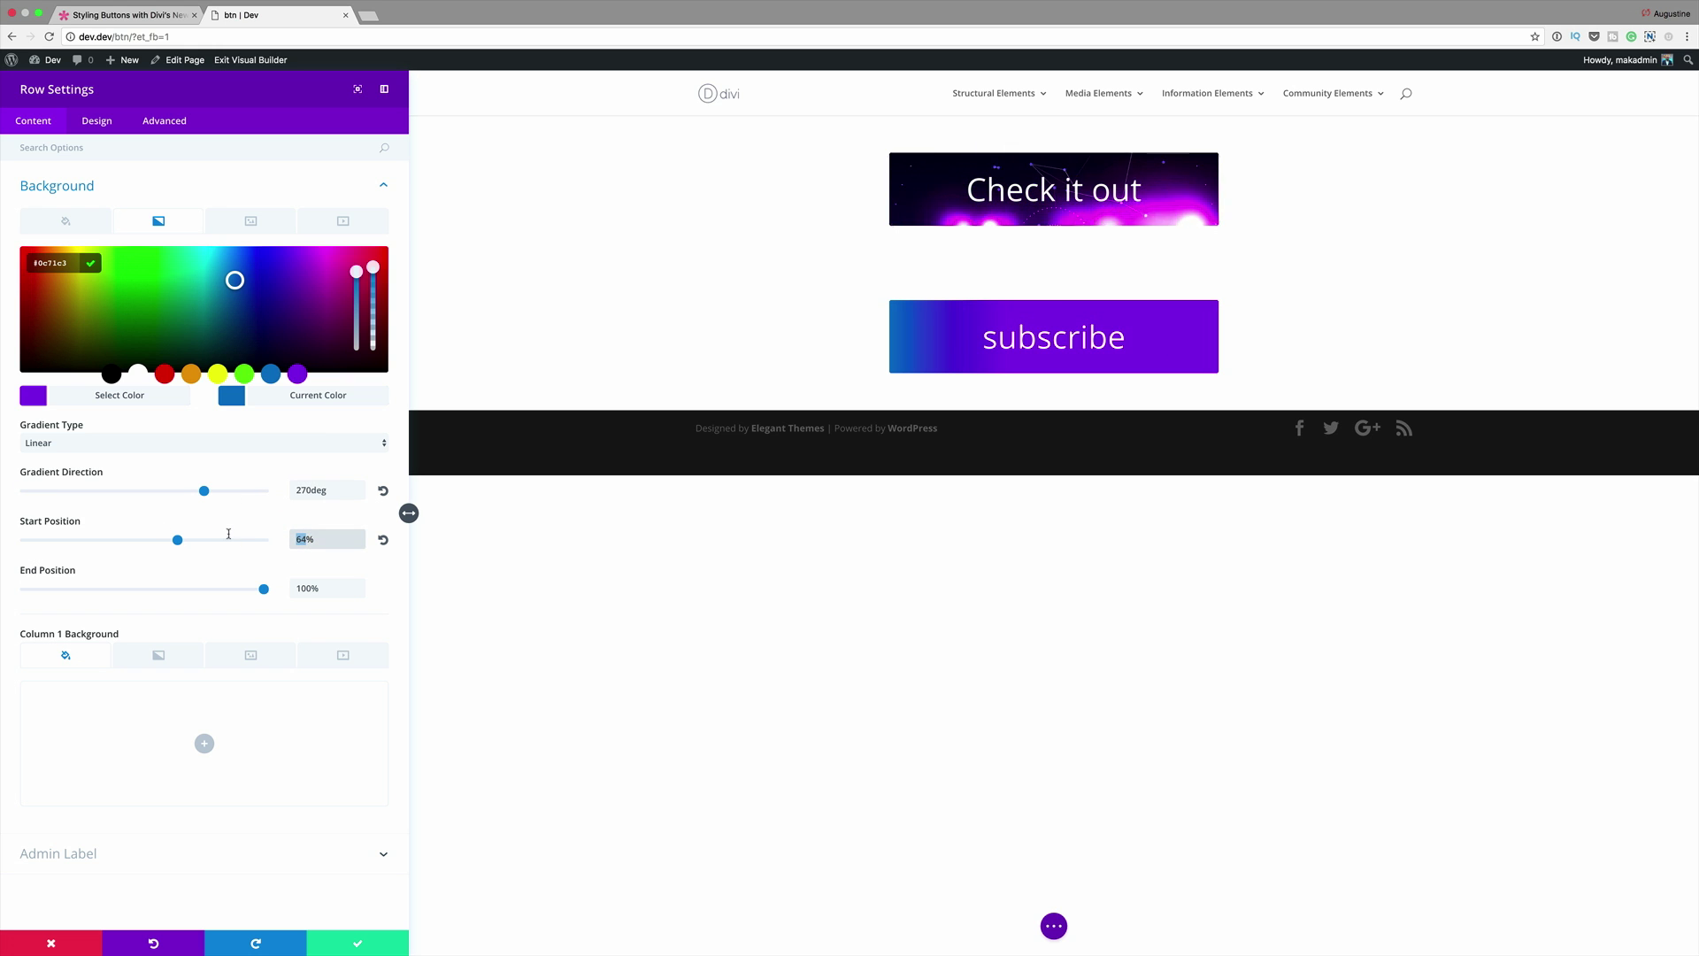
type("50")
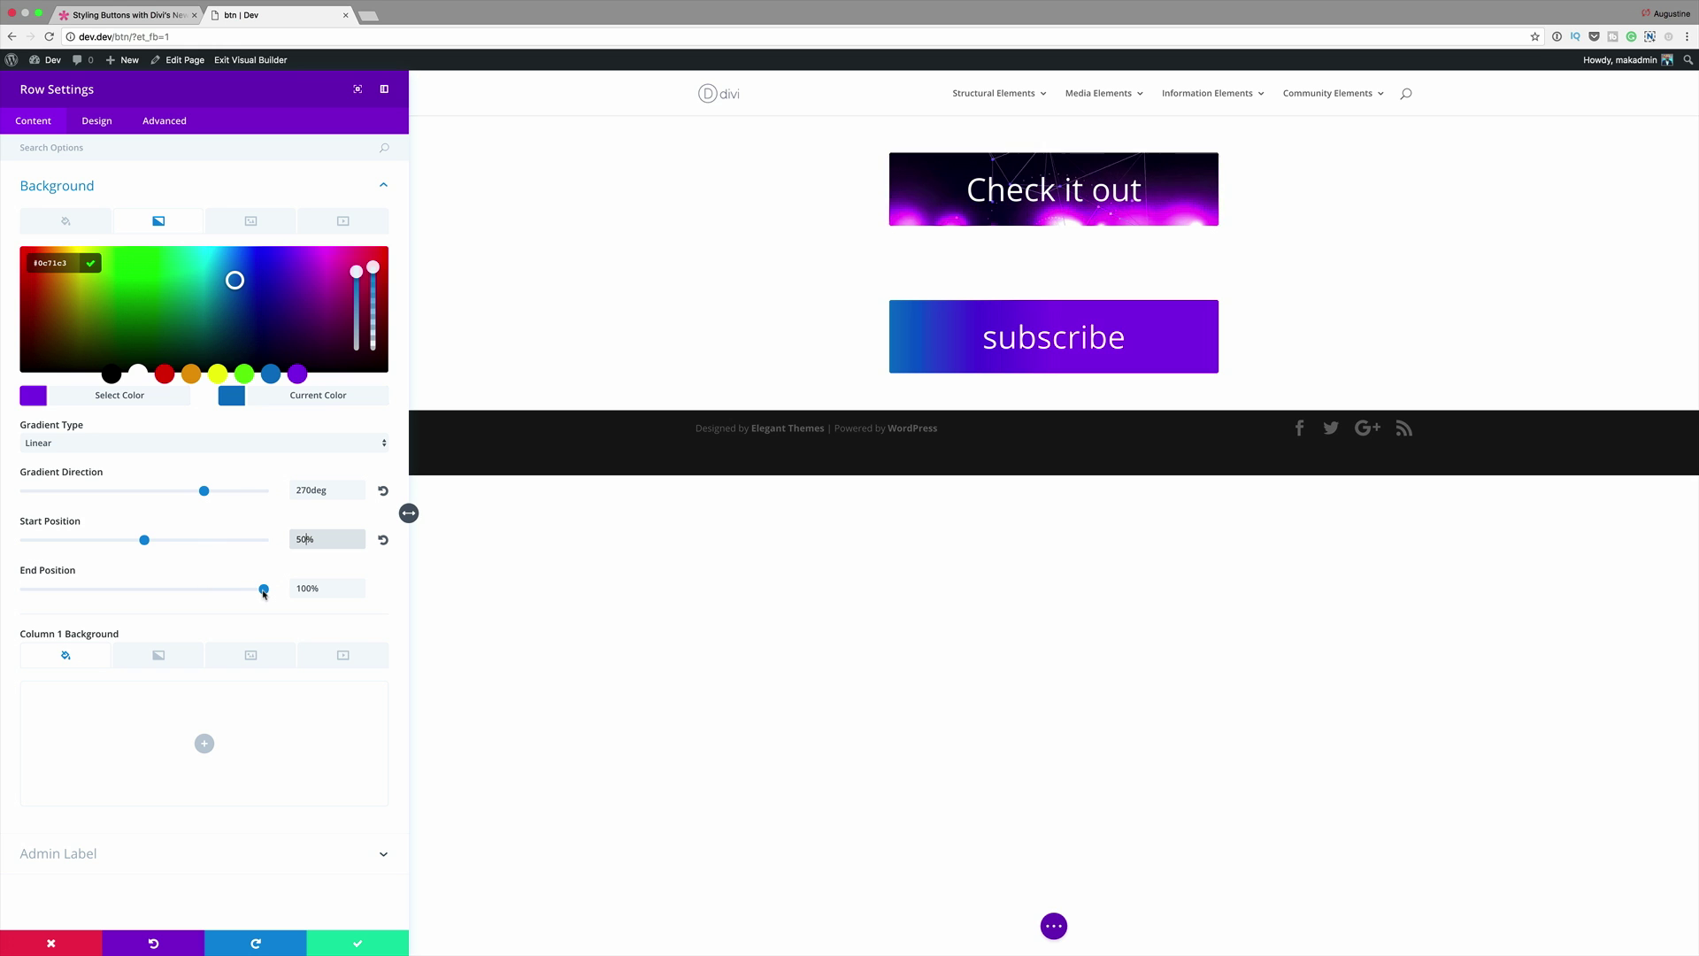
left_click_drag(264, 589, 16, 580)
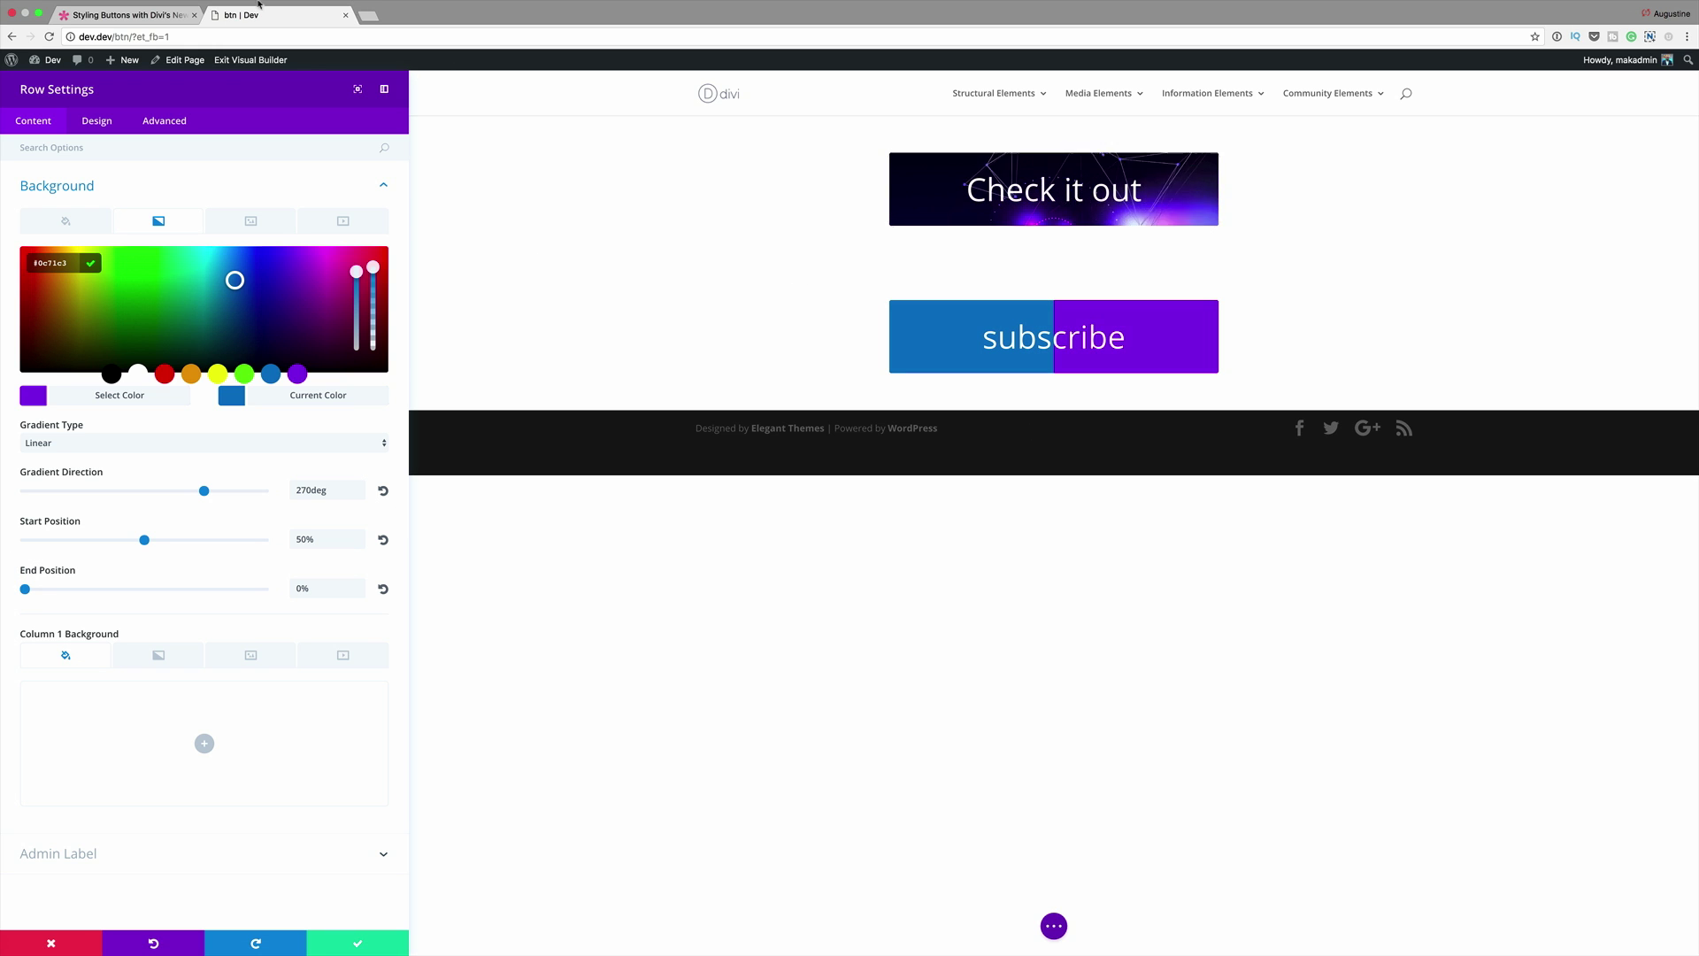
Add a gradient to the column 1 background and make its first colour a semi-transparent red.
left_click(162, 657)
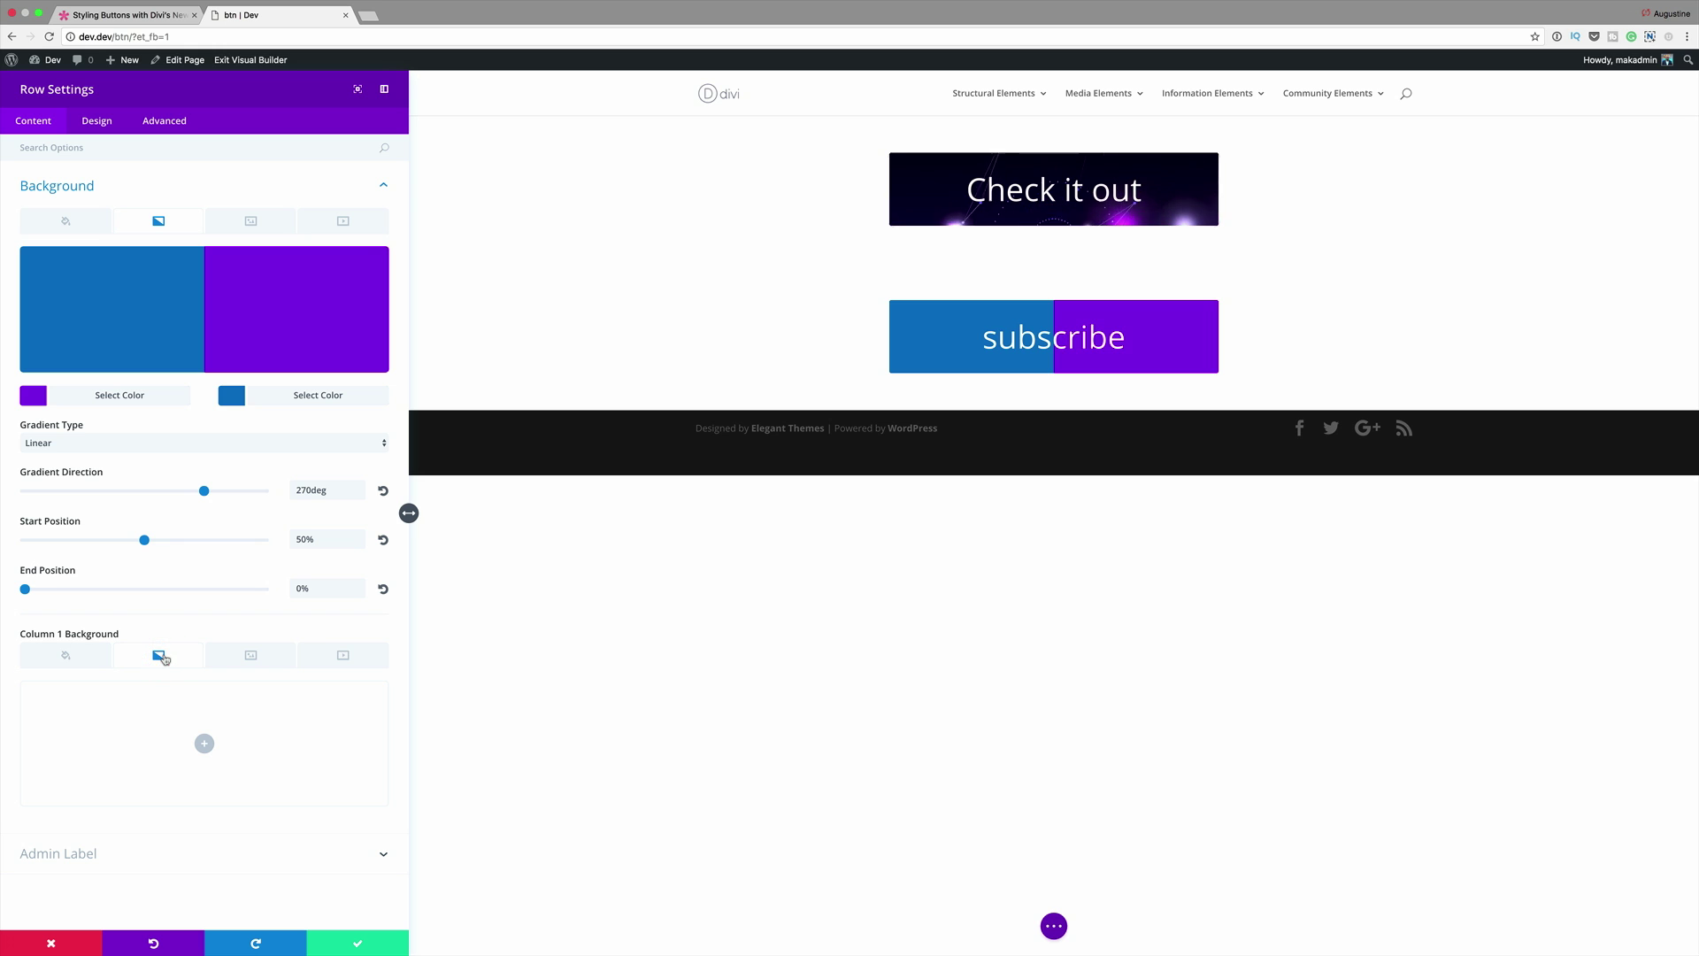
left_click(205, 744)
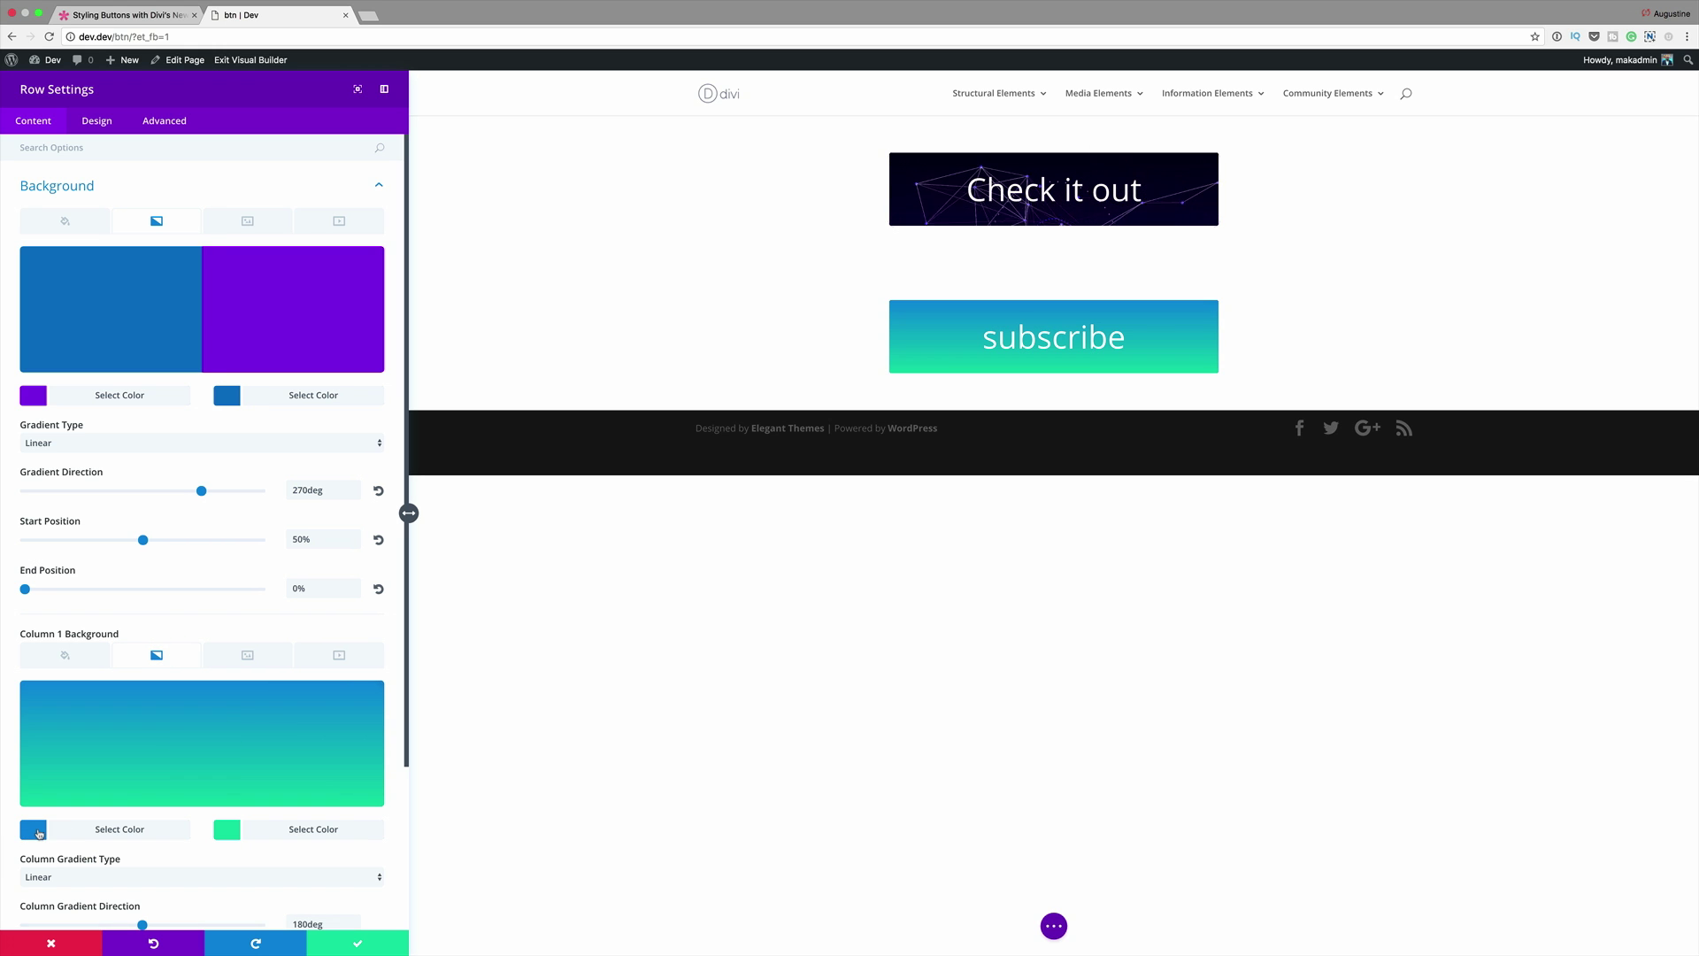
left_click(39, 833)
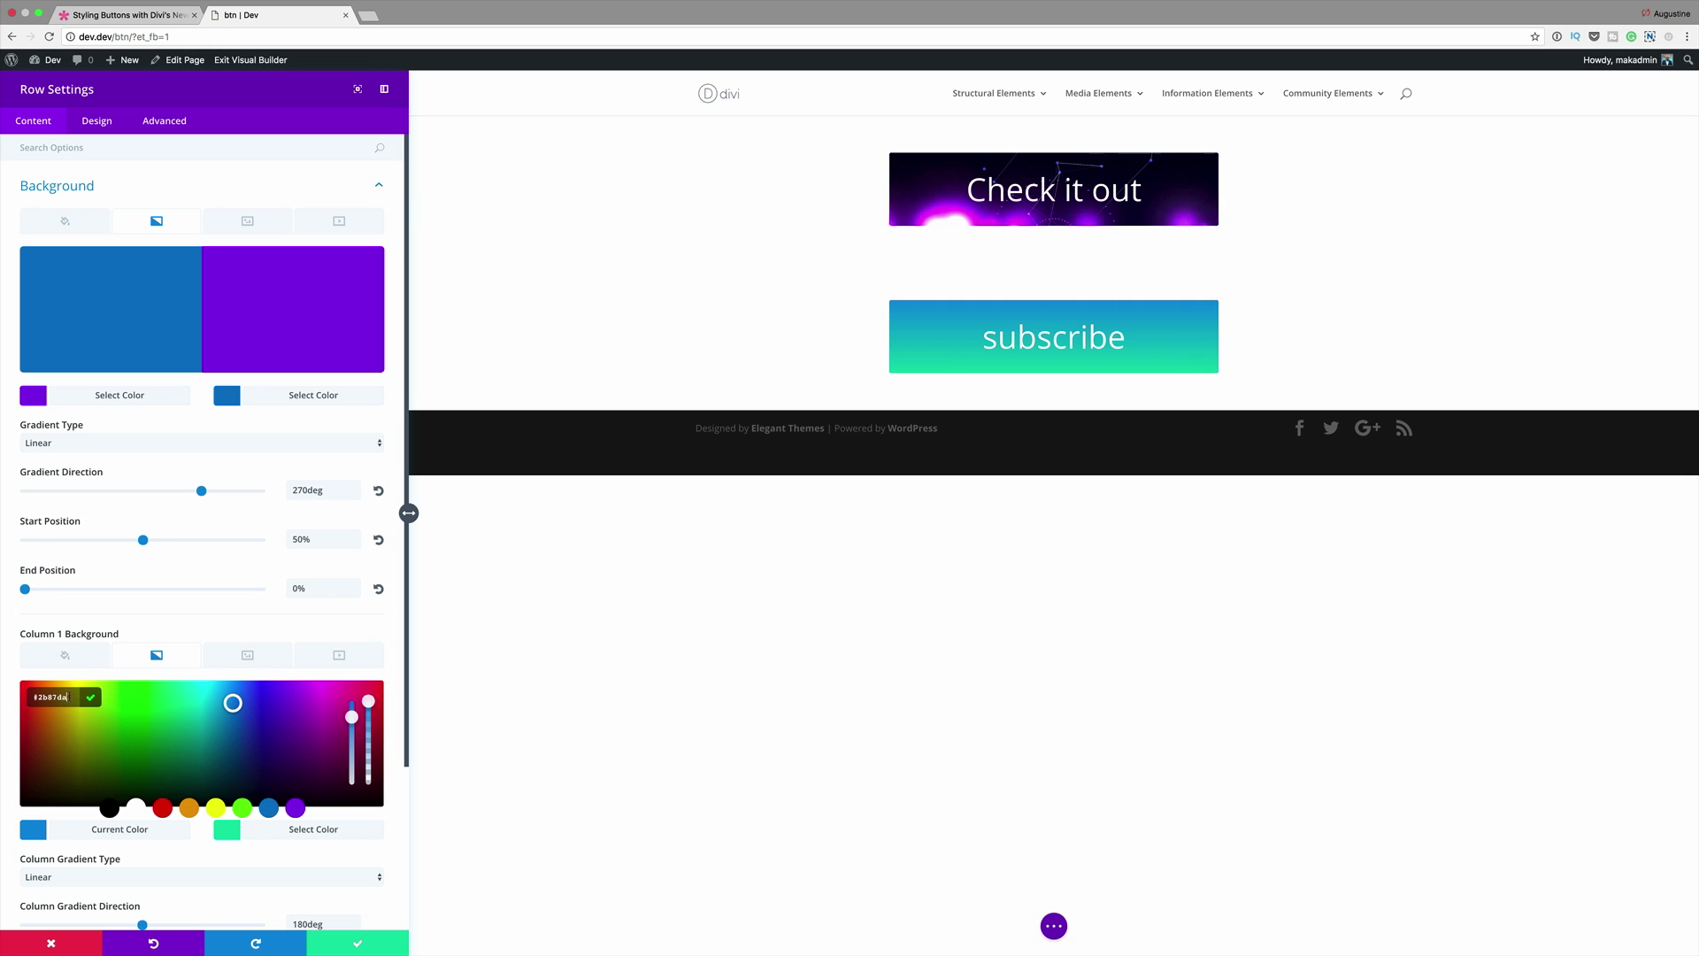
left_click_drag(369, 701, 368, 708)
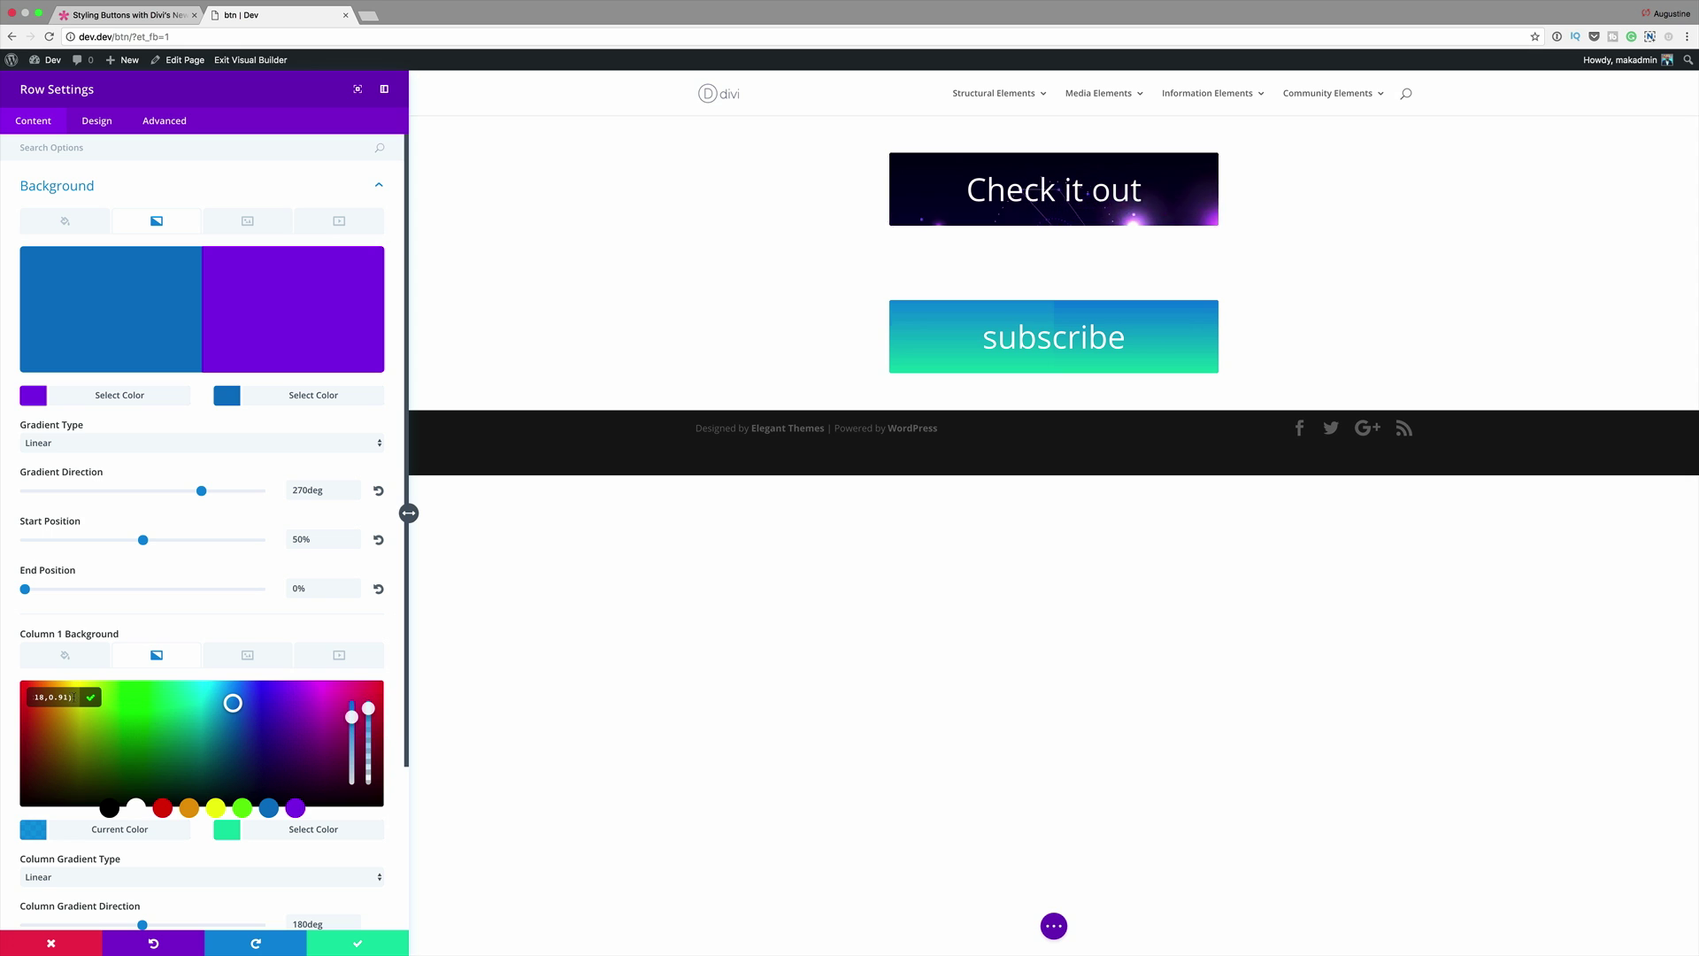
left_click(39, 698)
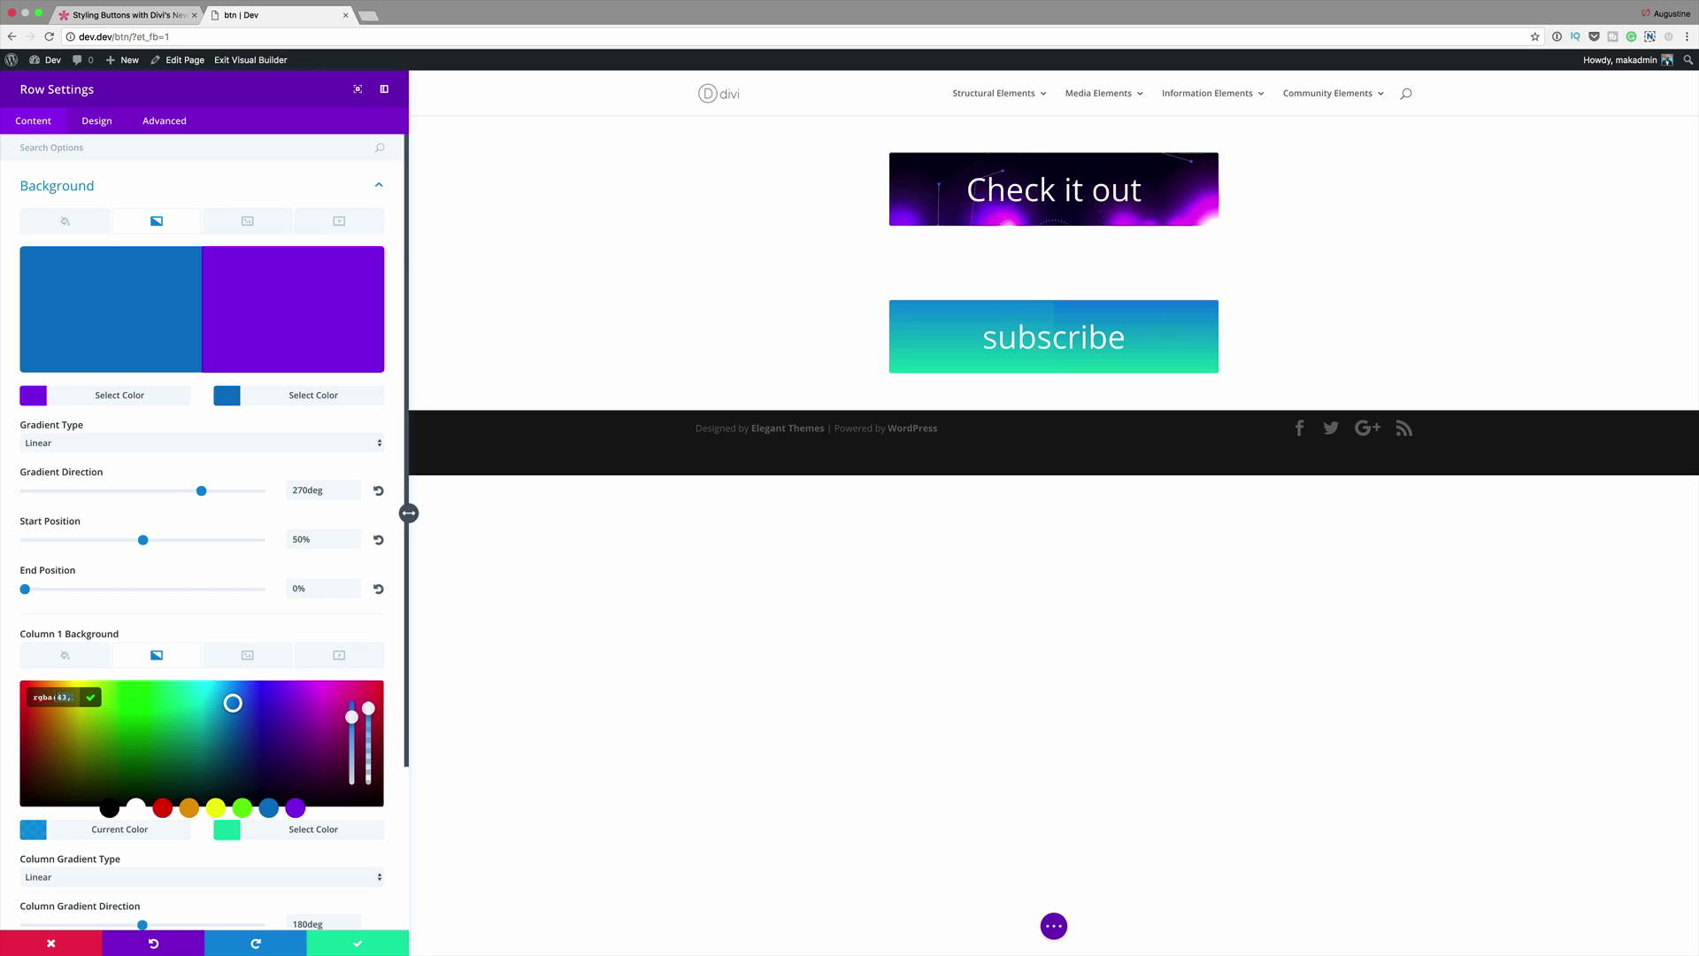
key("super+a")
key("super+v")
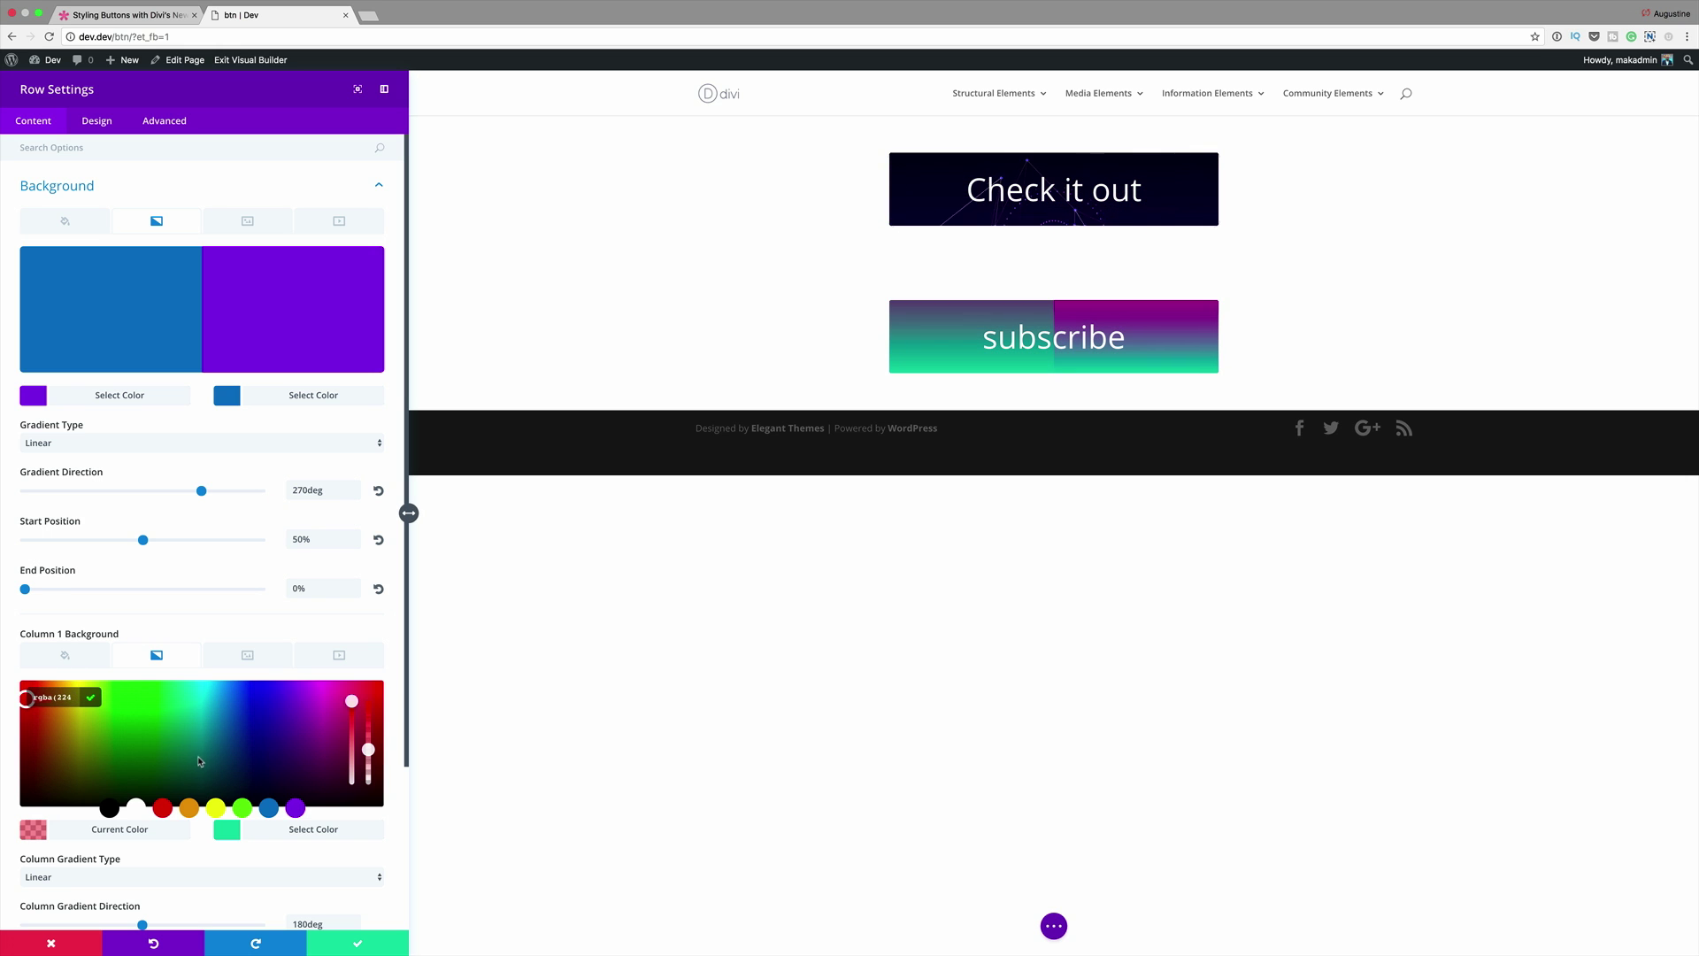
Set the second colour of the column 1 gradient to fully transparent white.
left_click(228, 829)
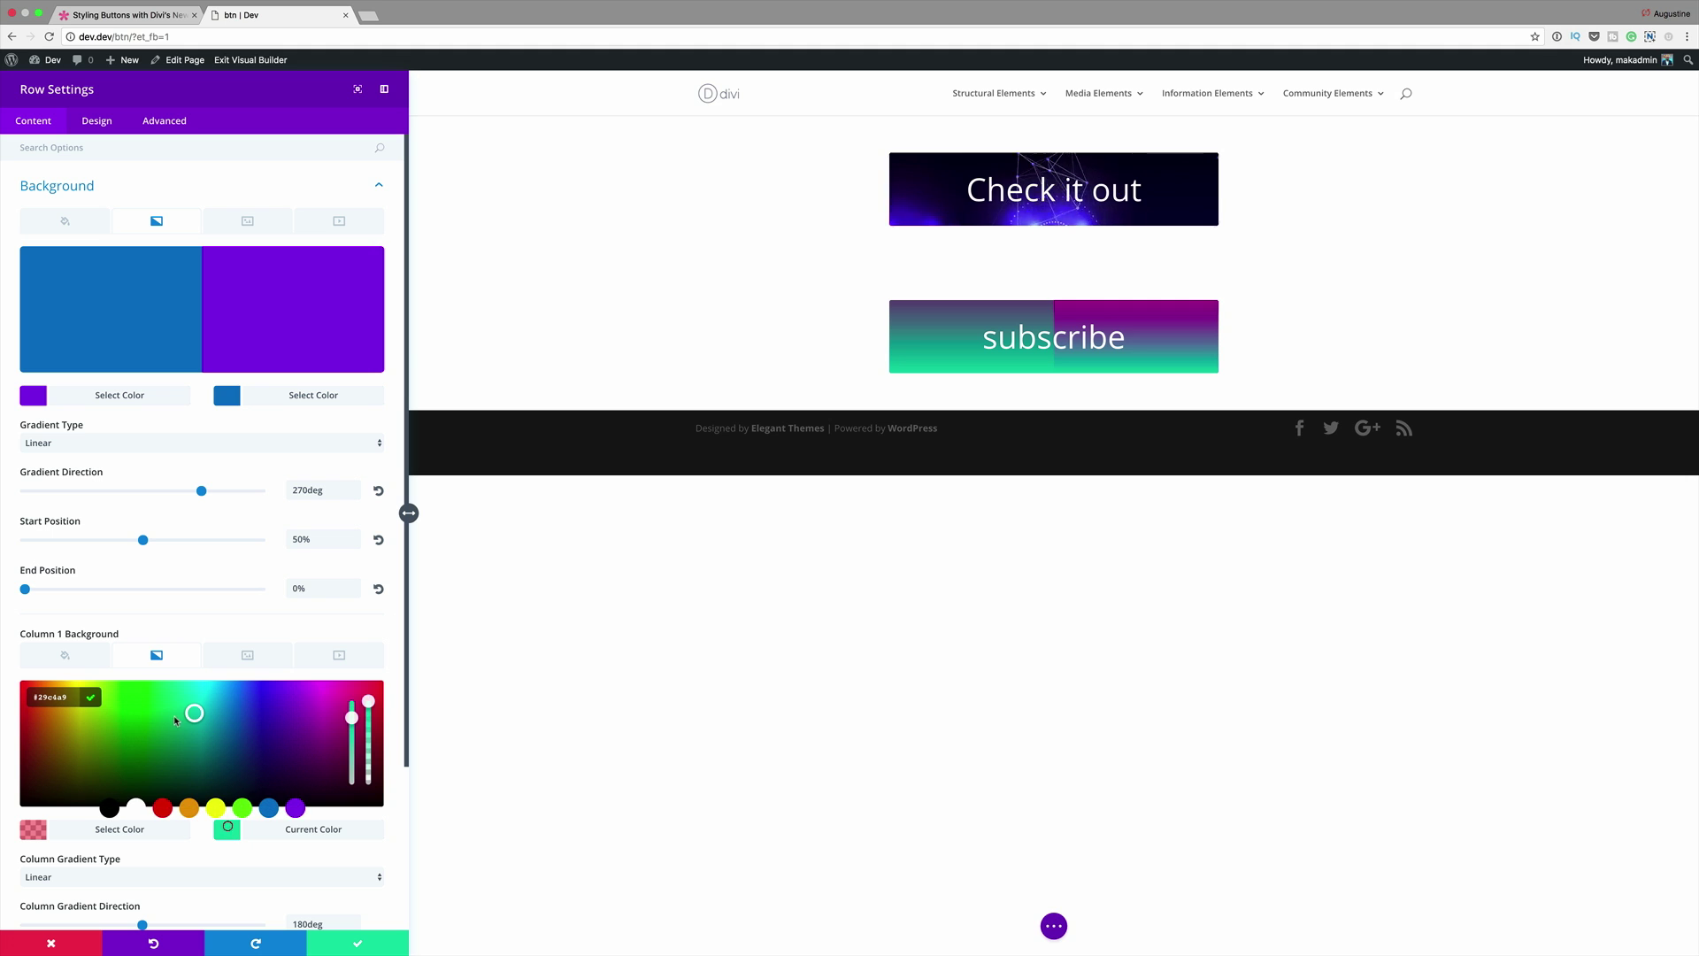
left_click(369, 713)
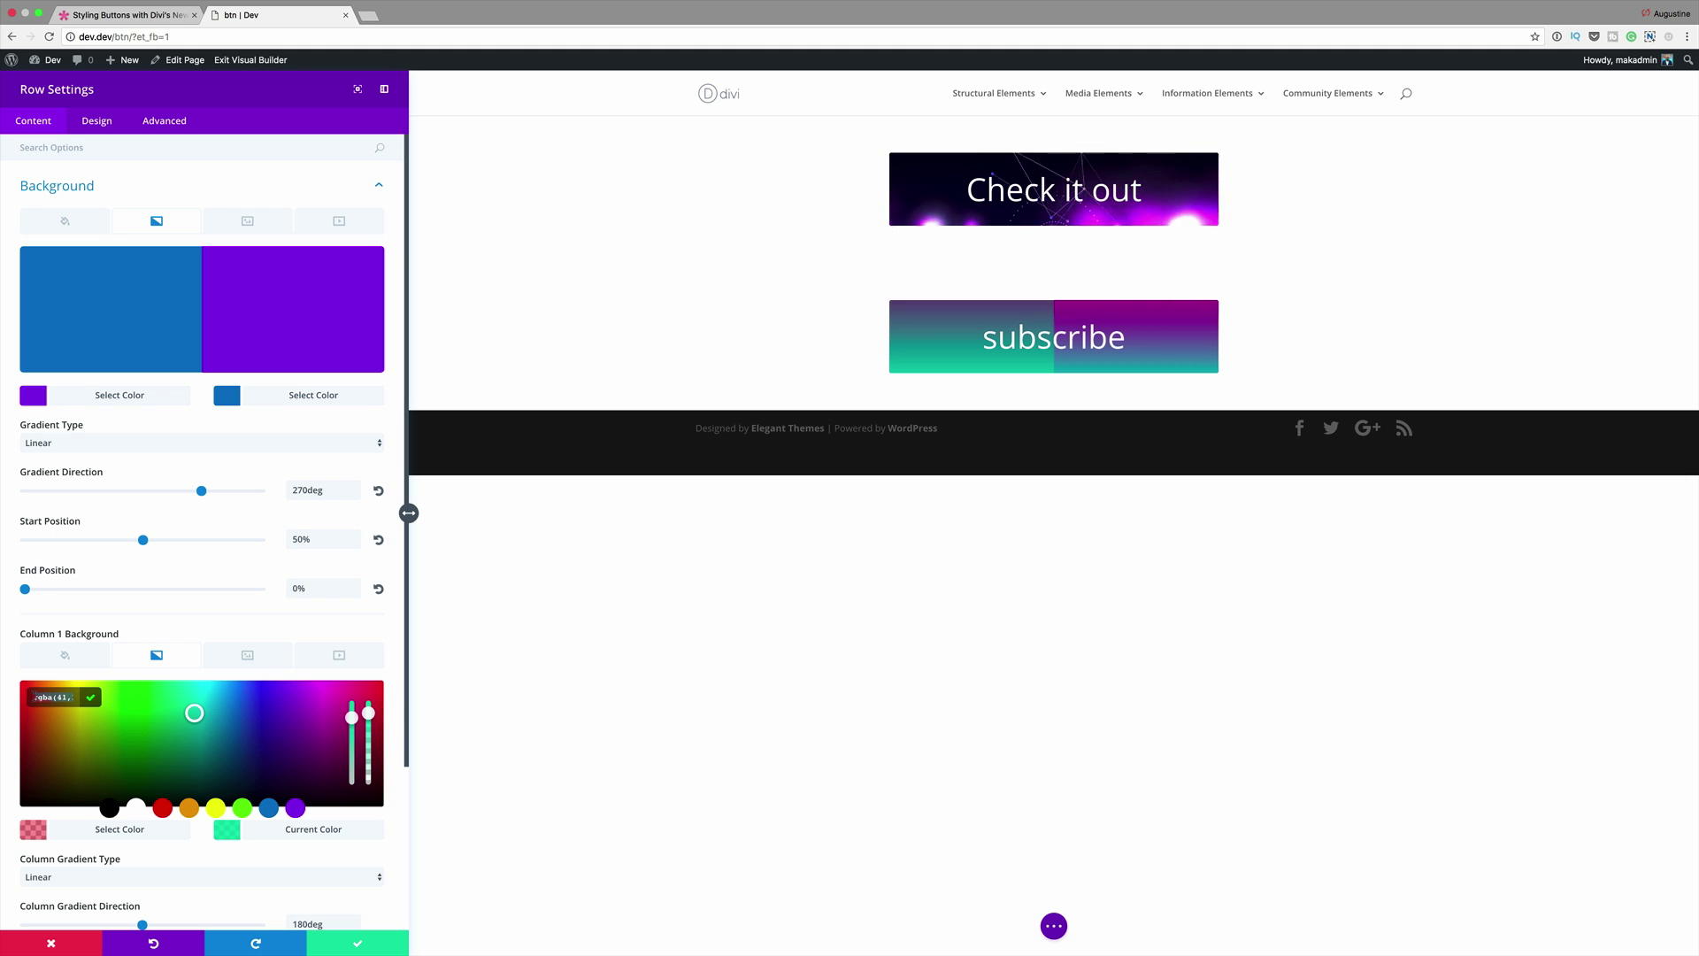
left_click(39, 698)
key("ctrl+v")
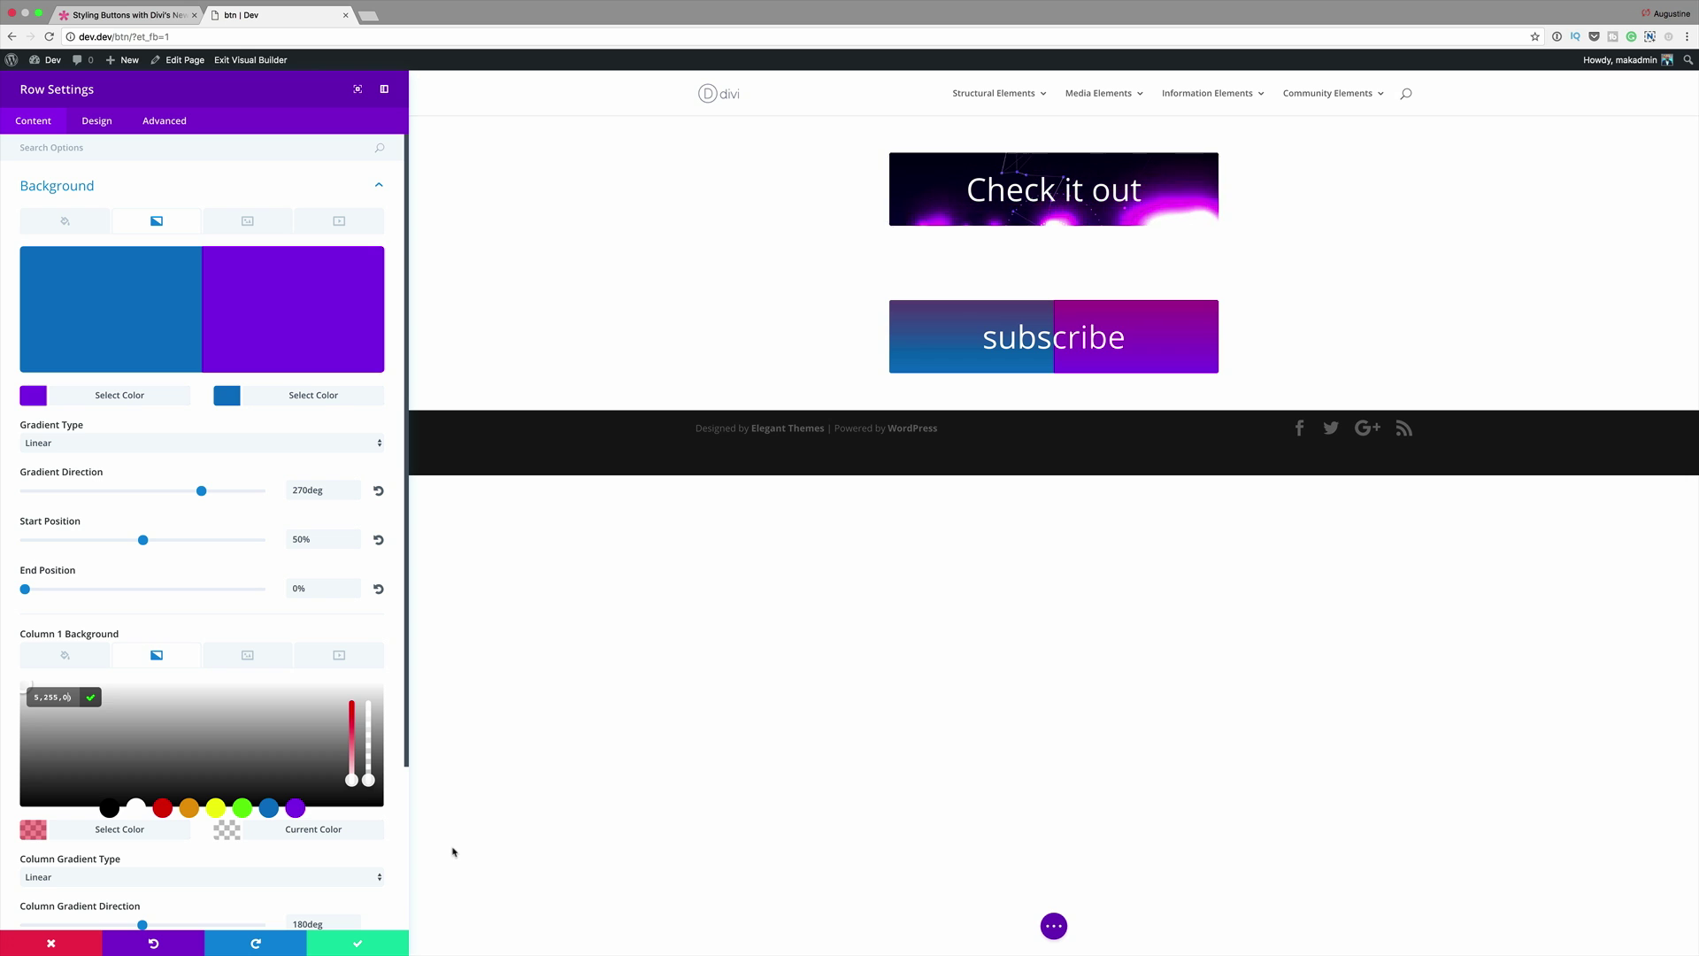
Set the column gradient's direction to 270deg, start position to 50% and end position to 0%.
scroll(412, 827, "down", 5)
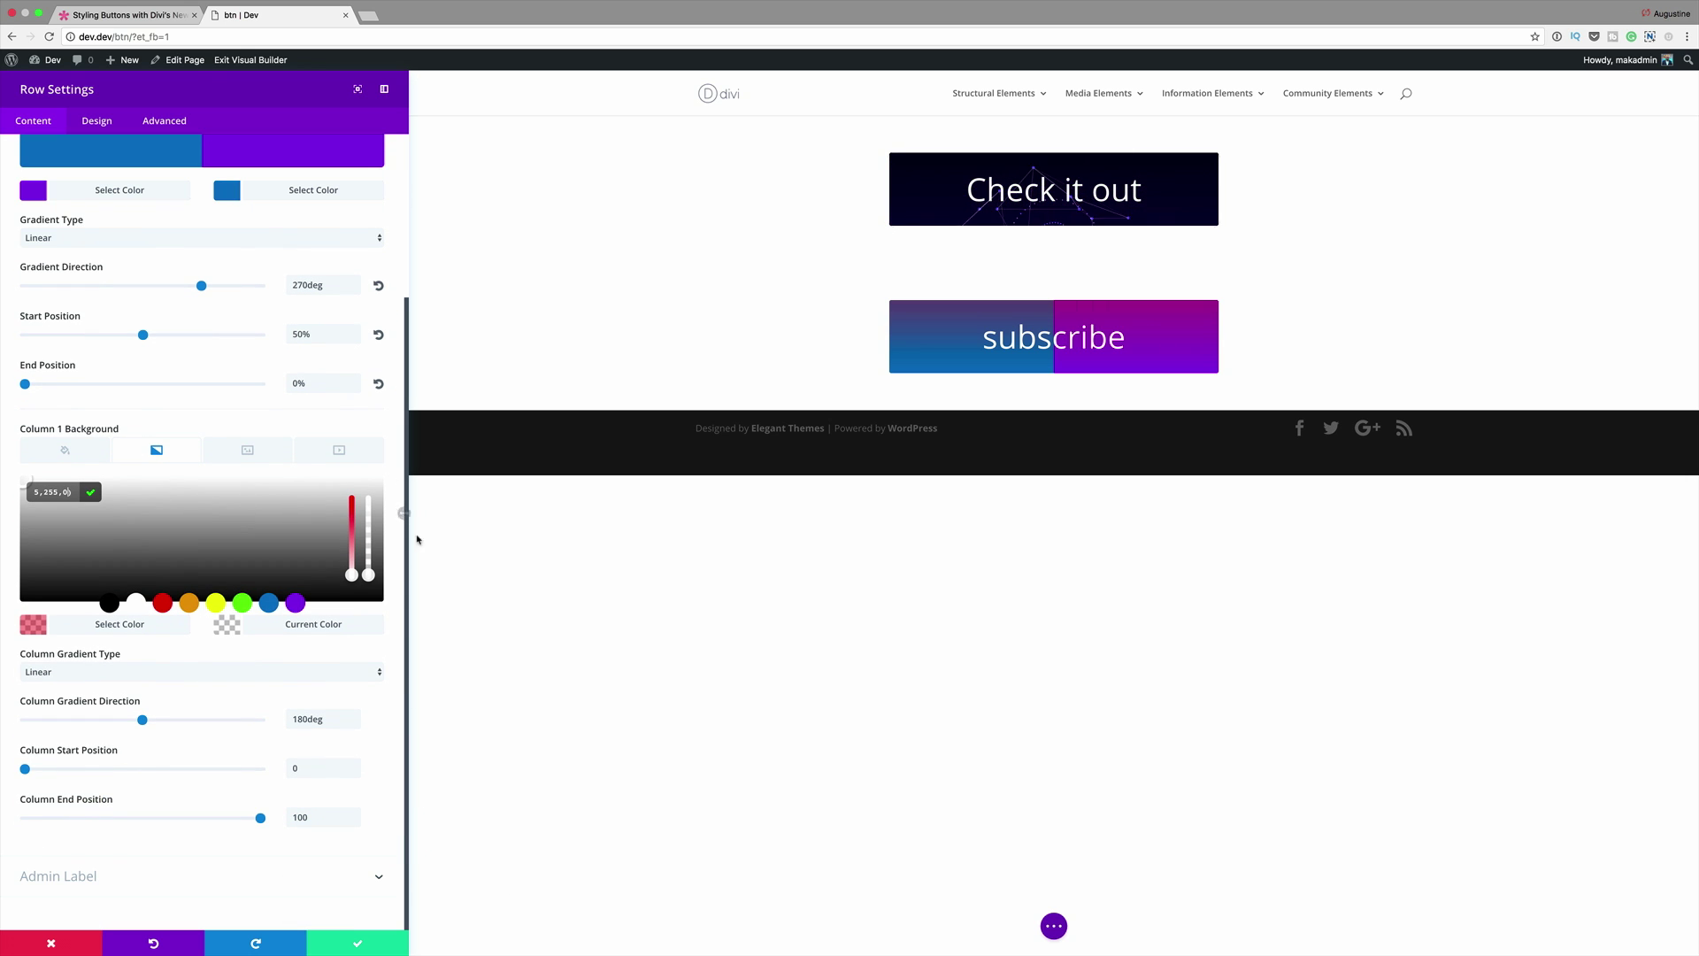
left_click_drag(308, 718, 293, 718)
type("270")
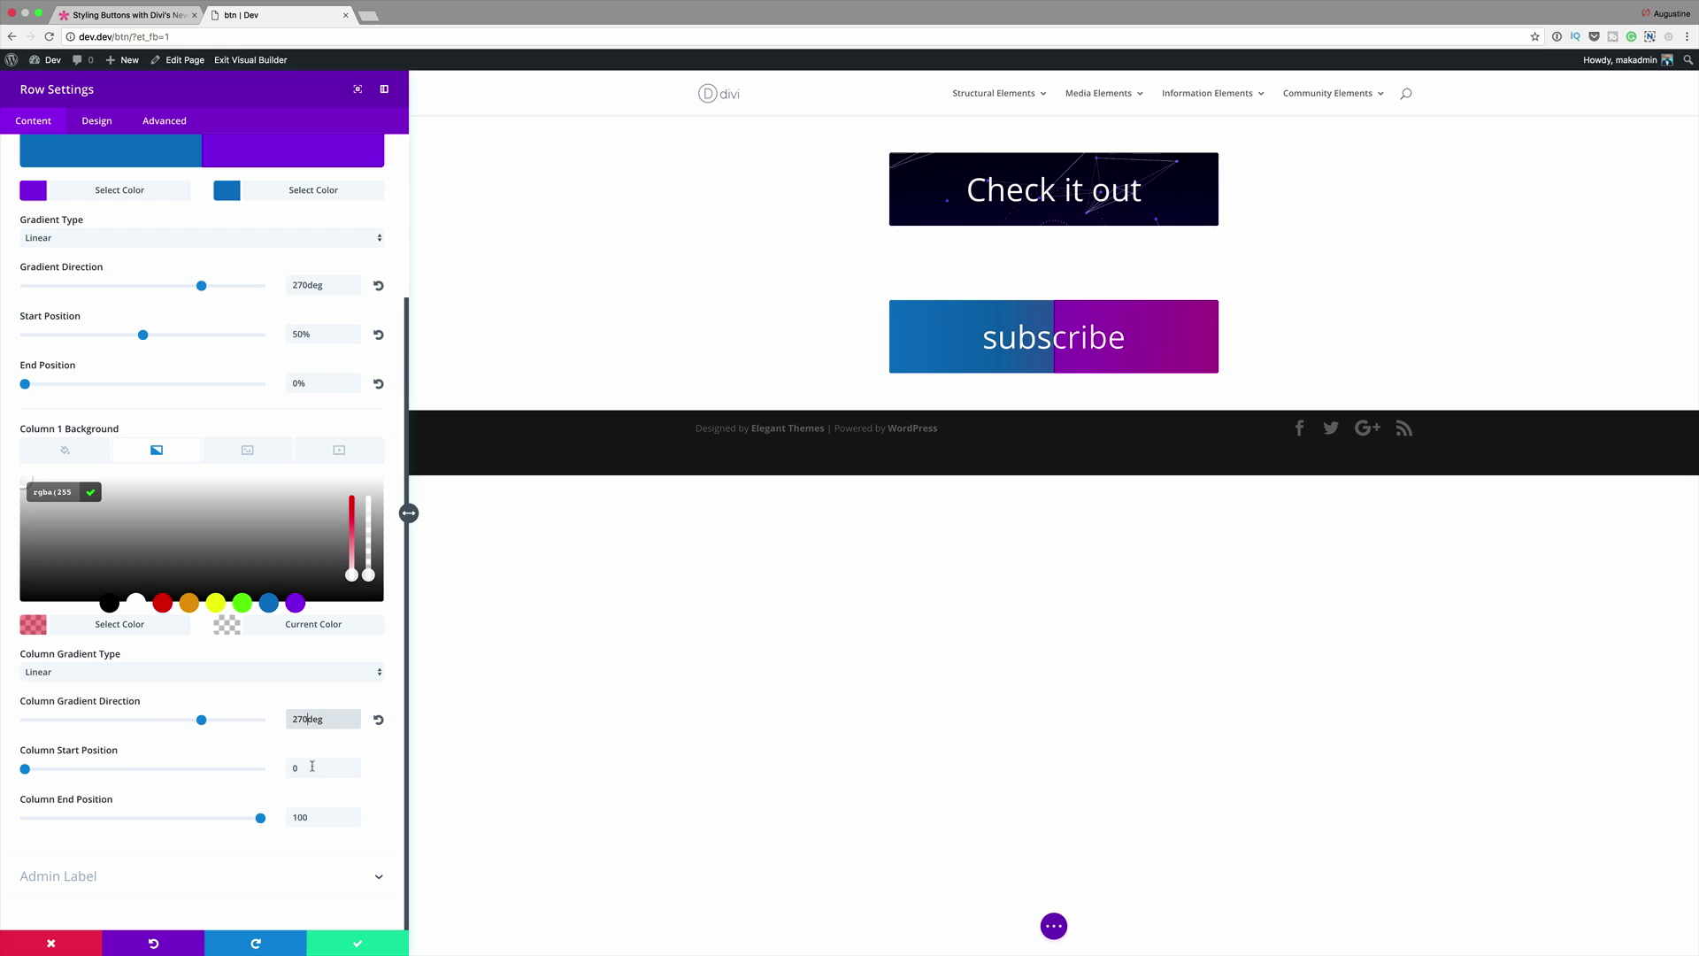
left_click(309, 767)
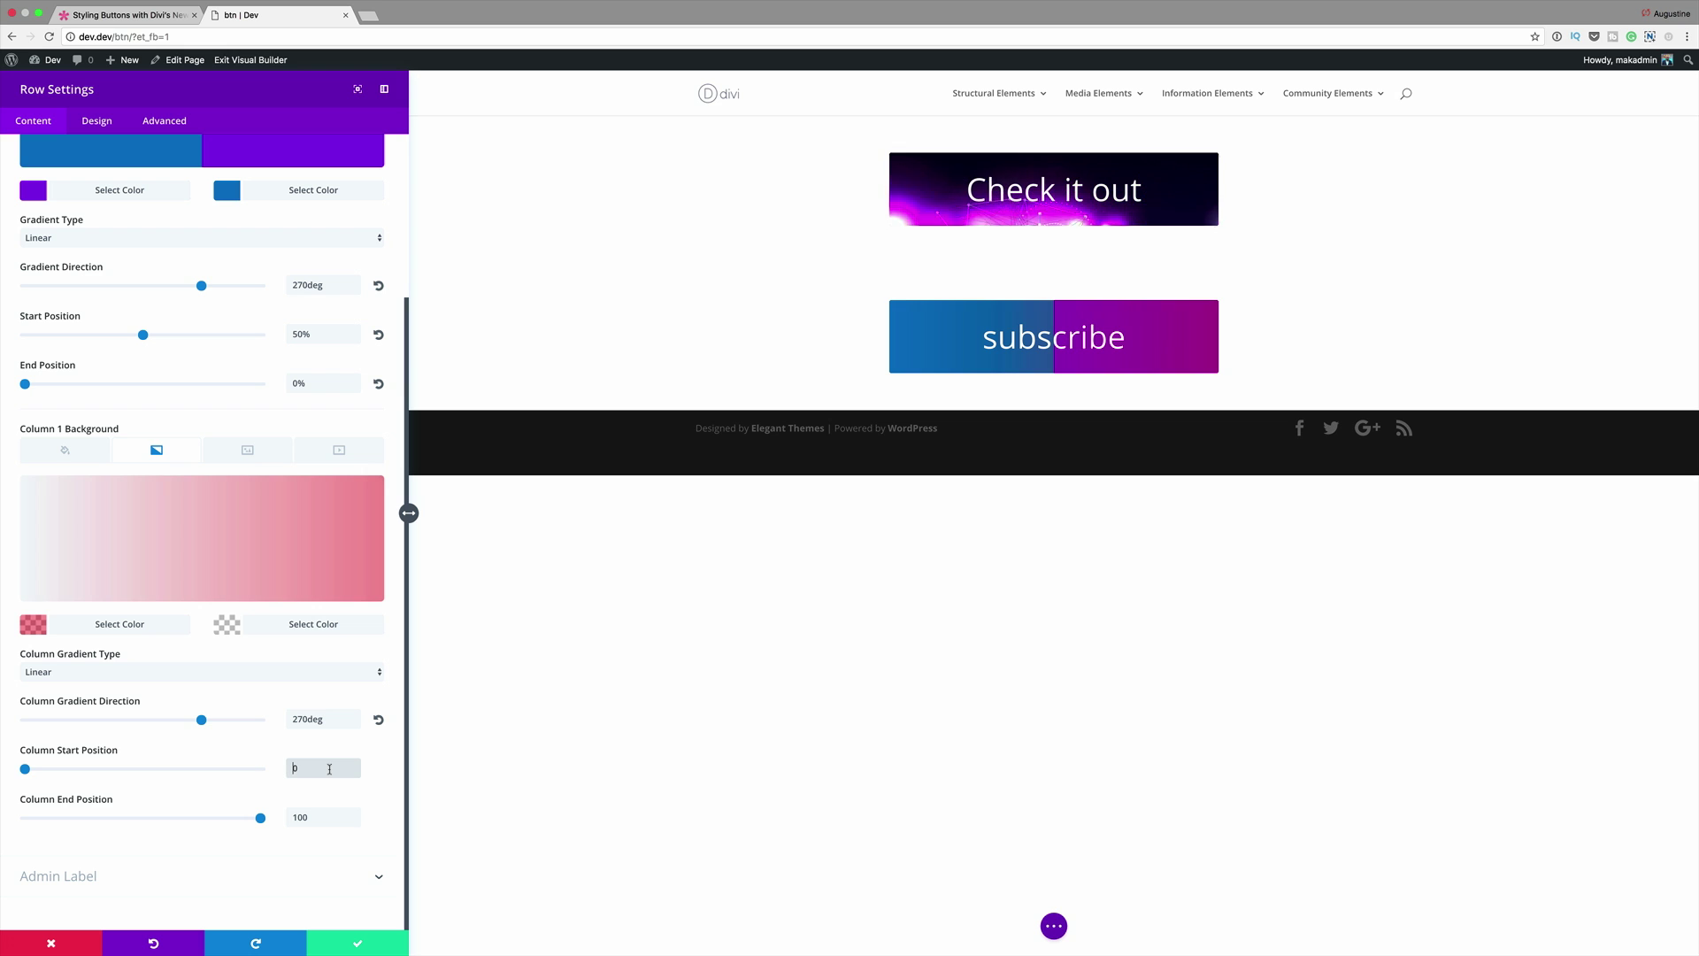
type("50")
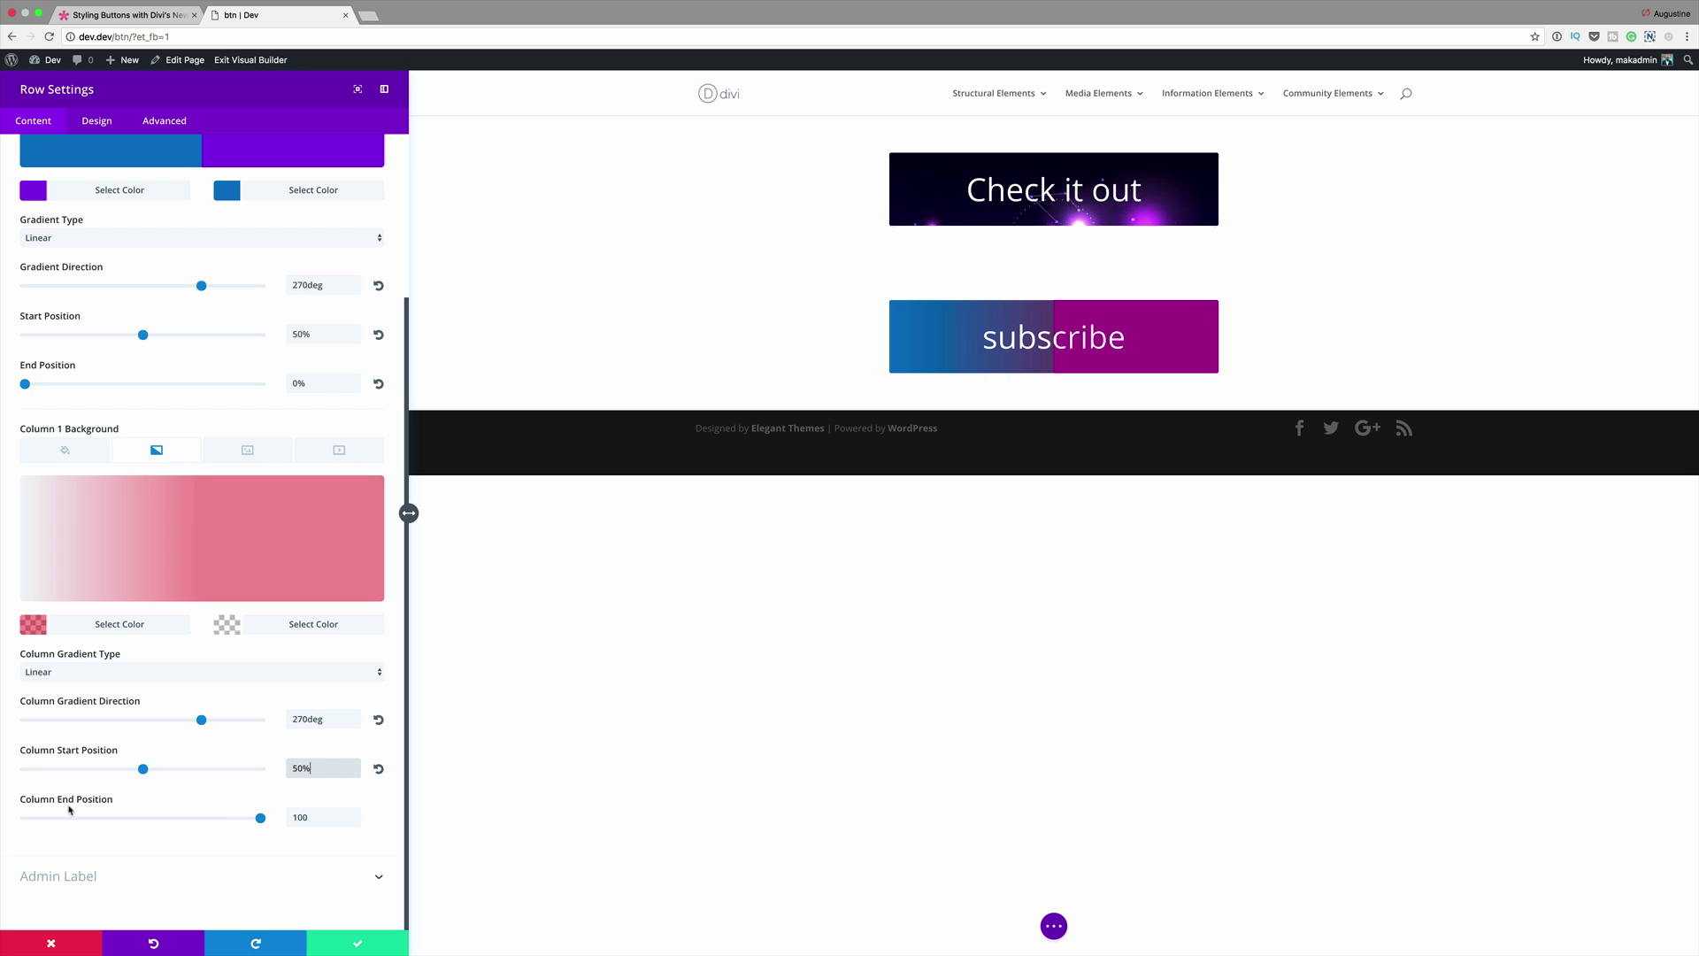
left_click_drag(259, 818, 1, 819)
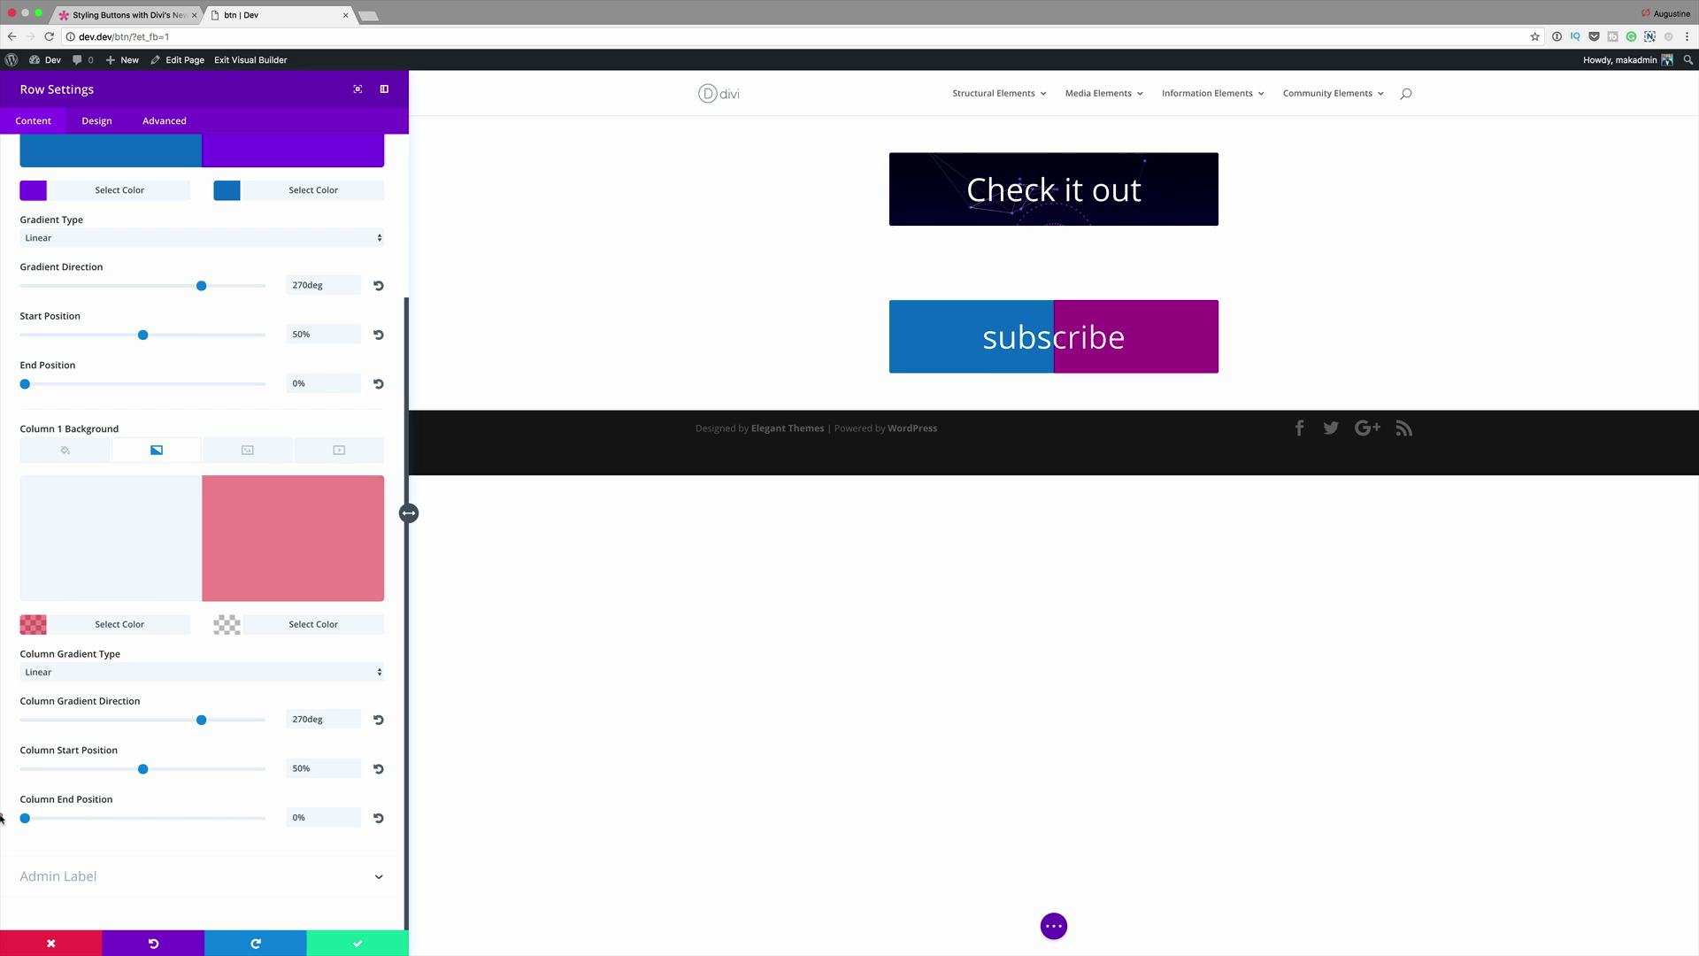
Set the column gradient's direction to 180deg and save the row settings.
left_click(301, 719)
key("BackSpace")
key("BackSpace")
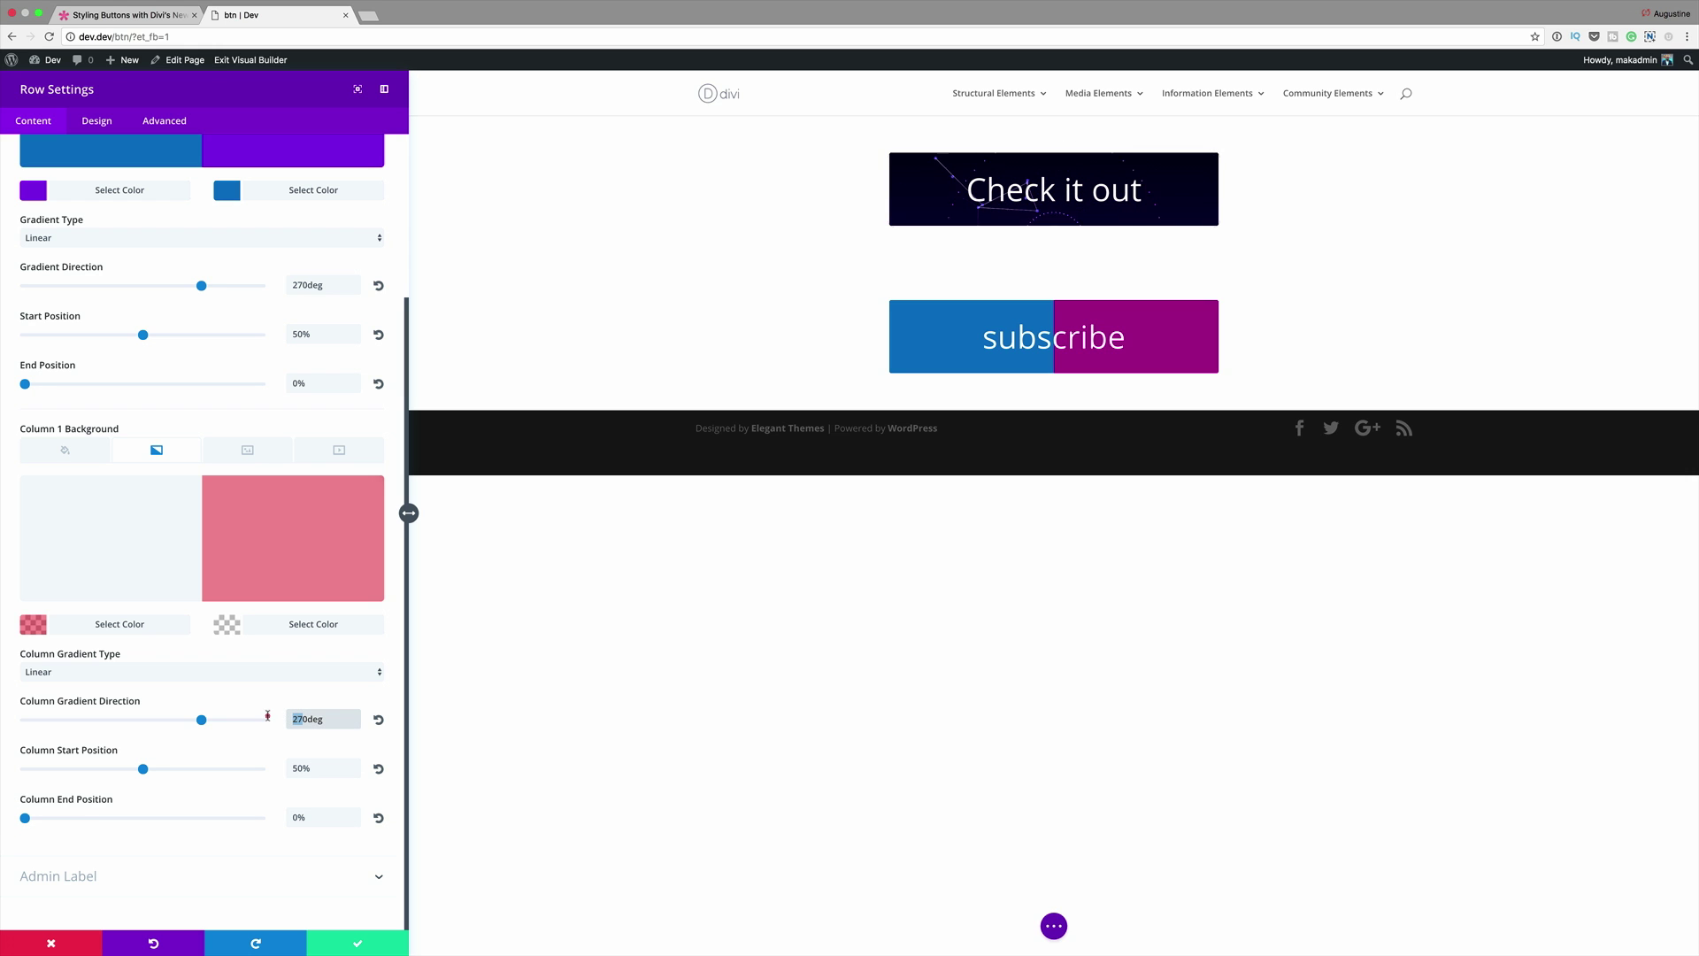
type("18")
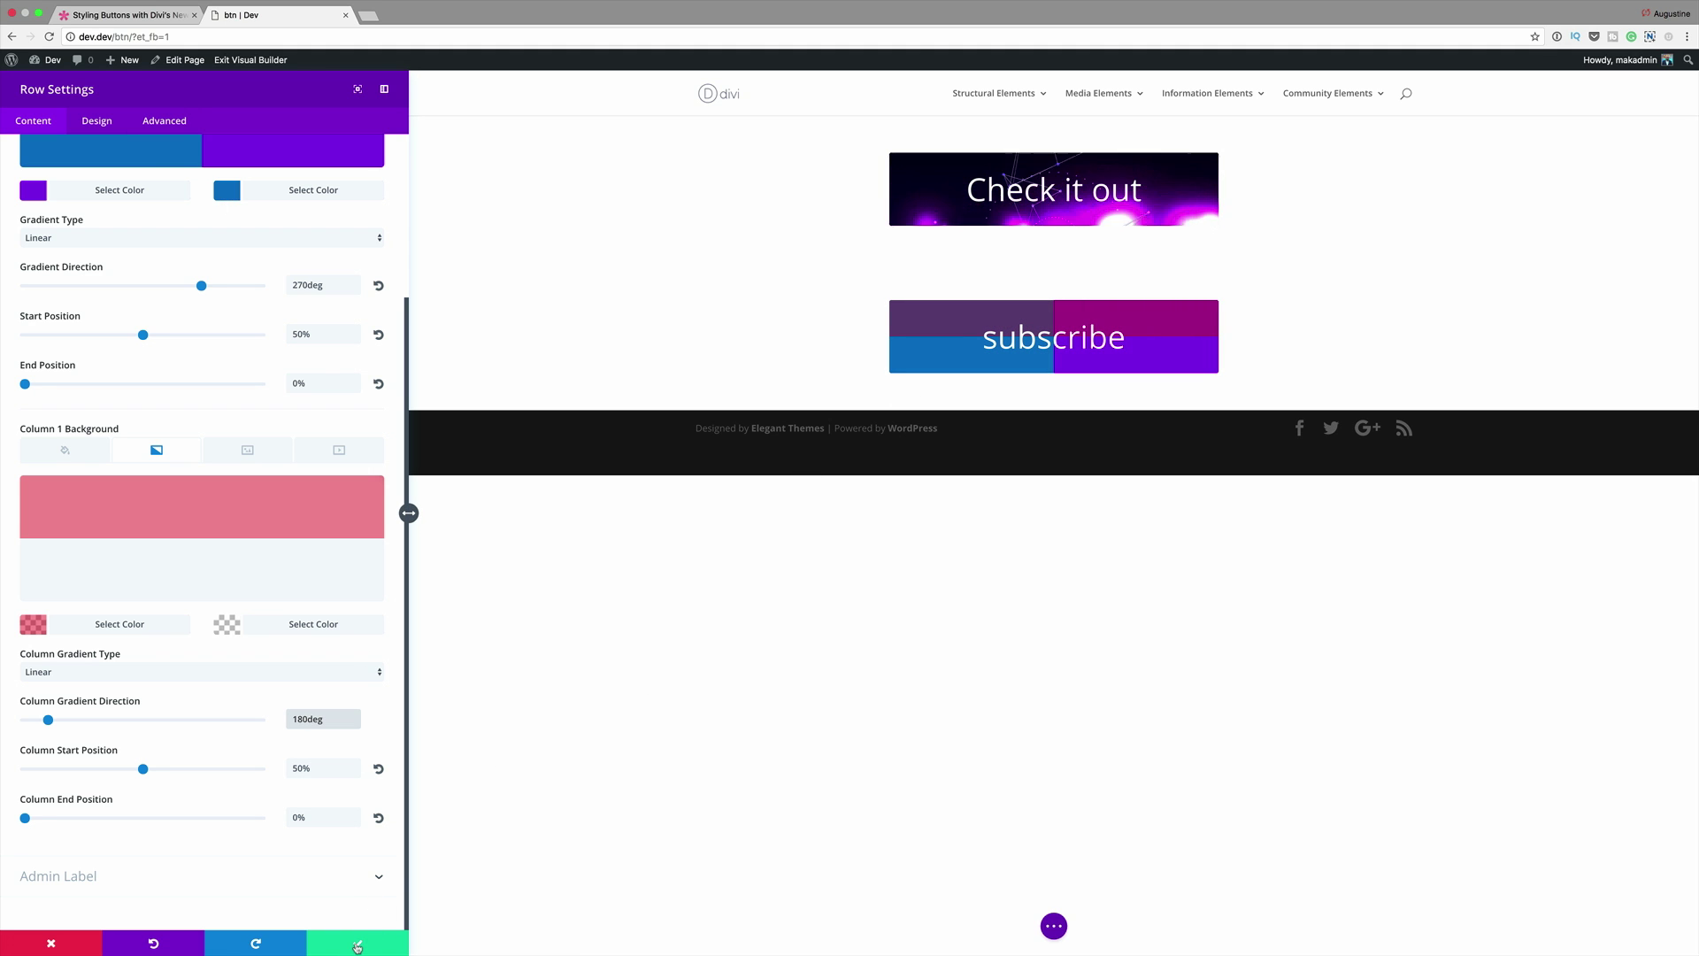
left_click(357, 947)
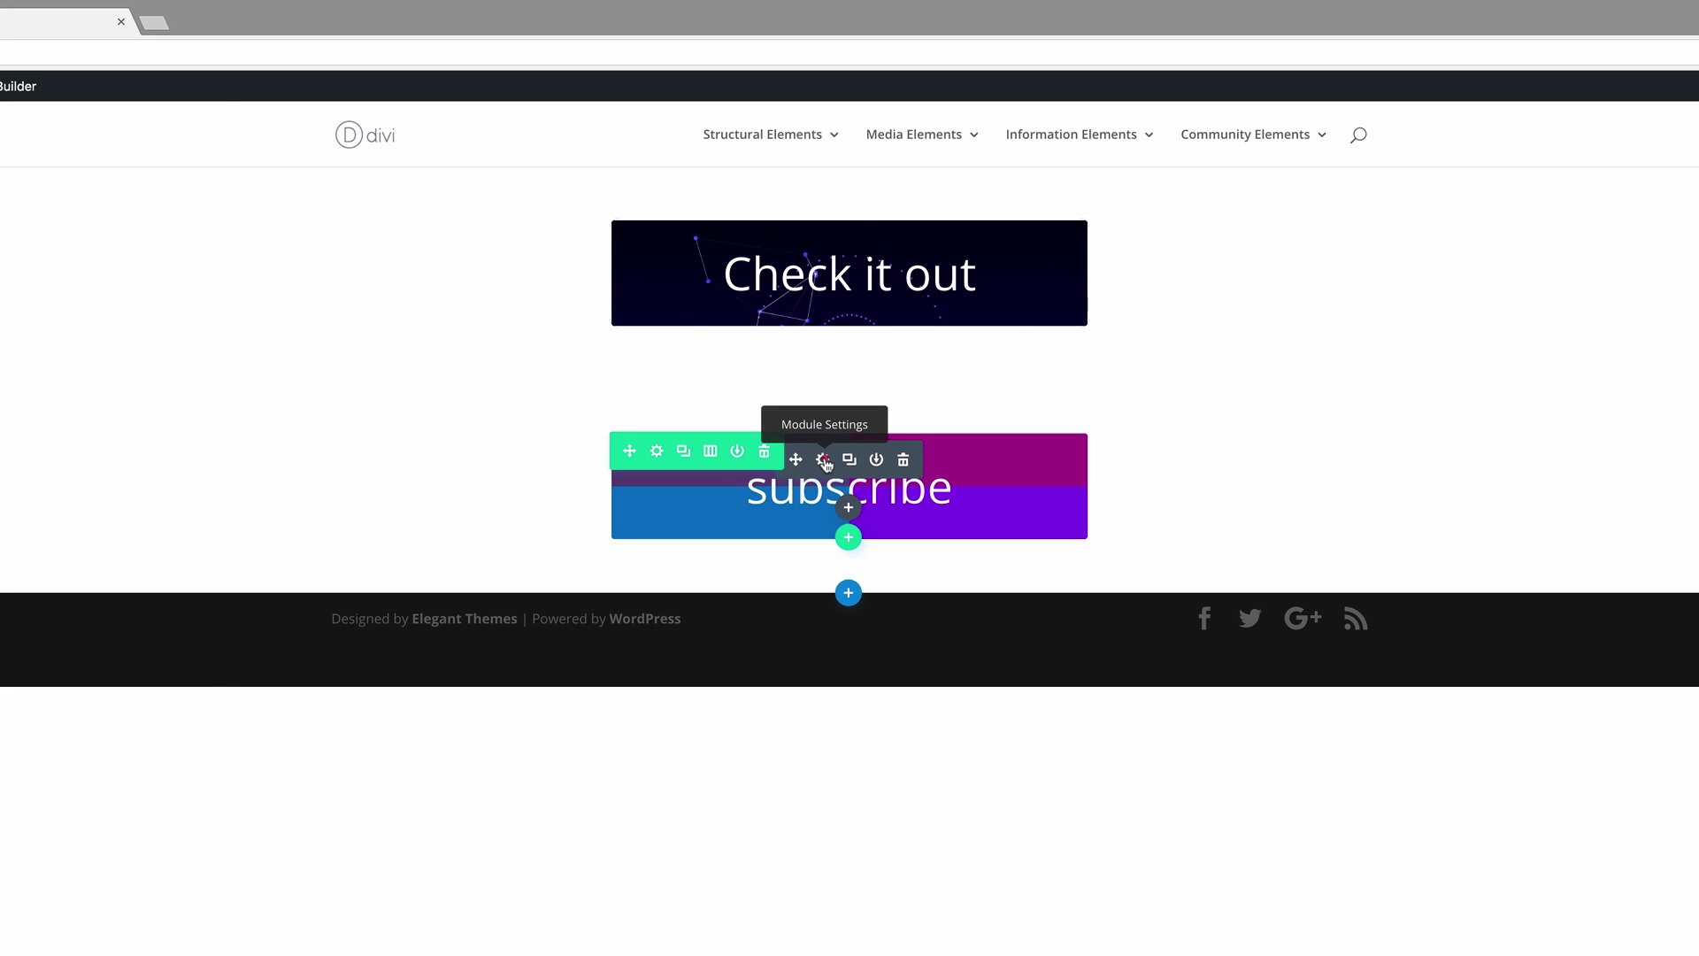
Style the subscribe button's text as bold uppercase with 8px letter spacing and save the button settings.
left_click(822, 460)
left_click(99, 121)
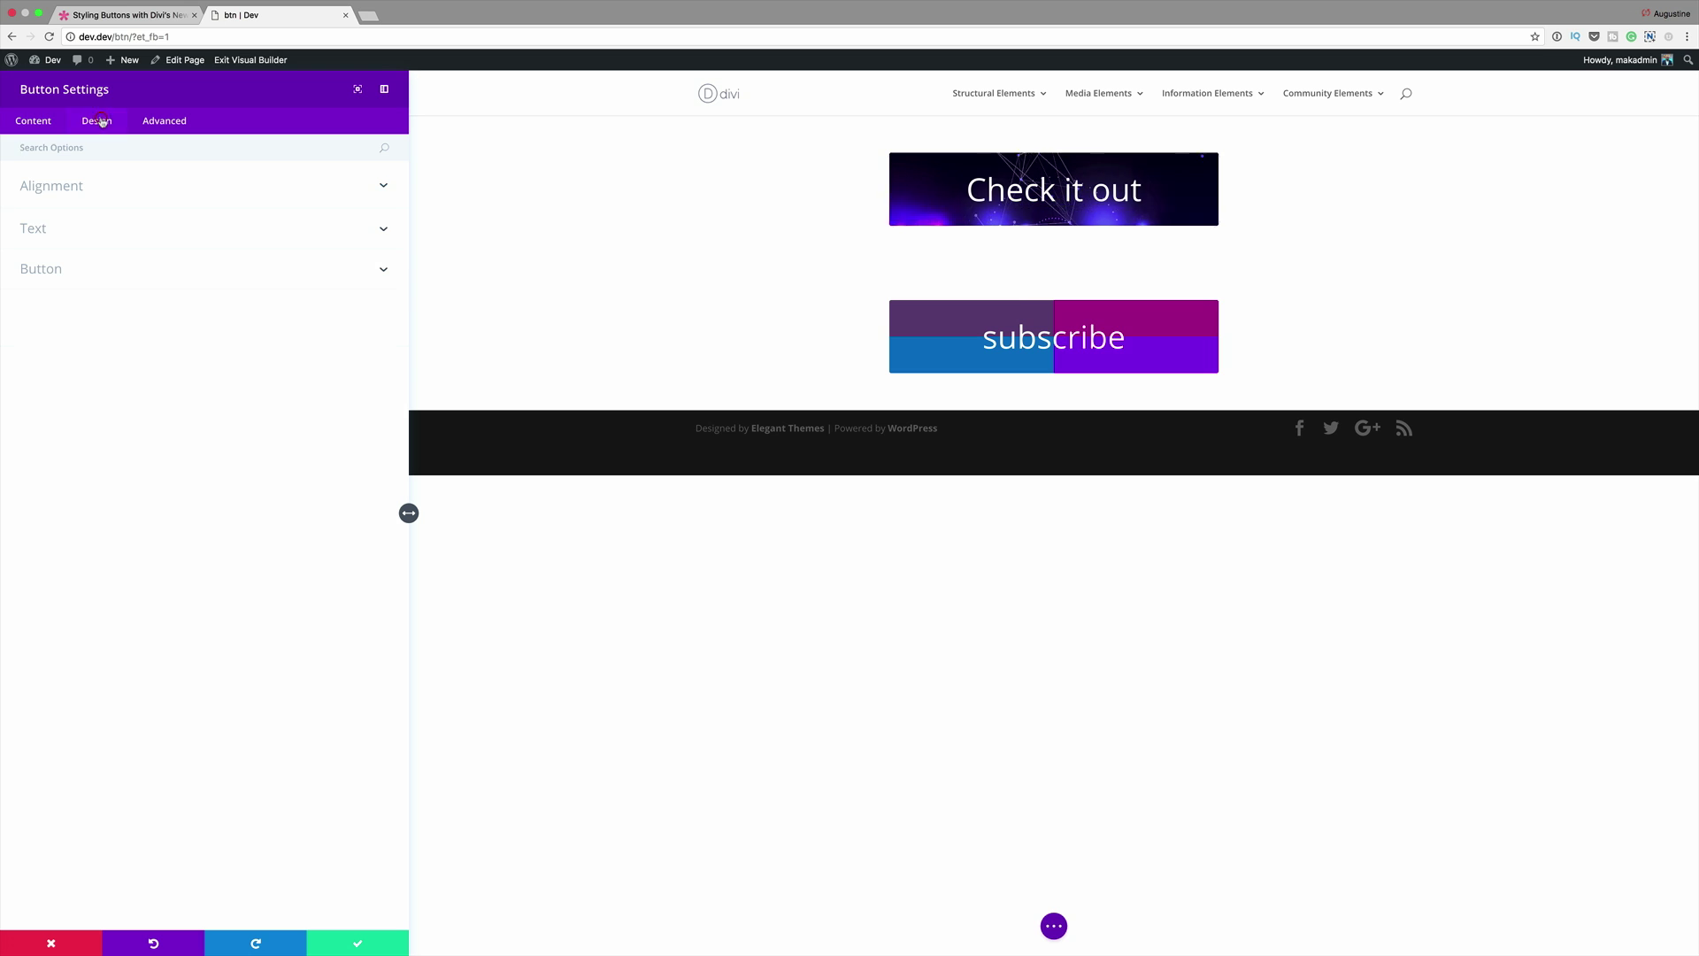
left_click(39, 228)
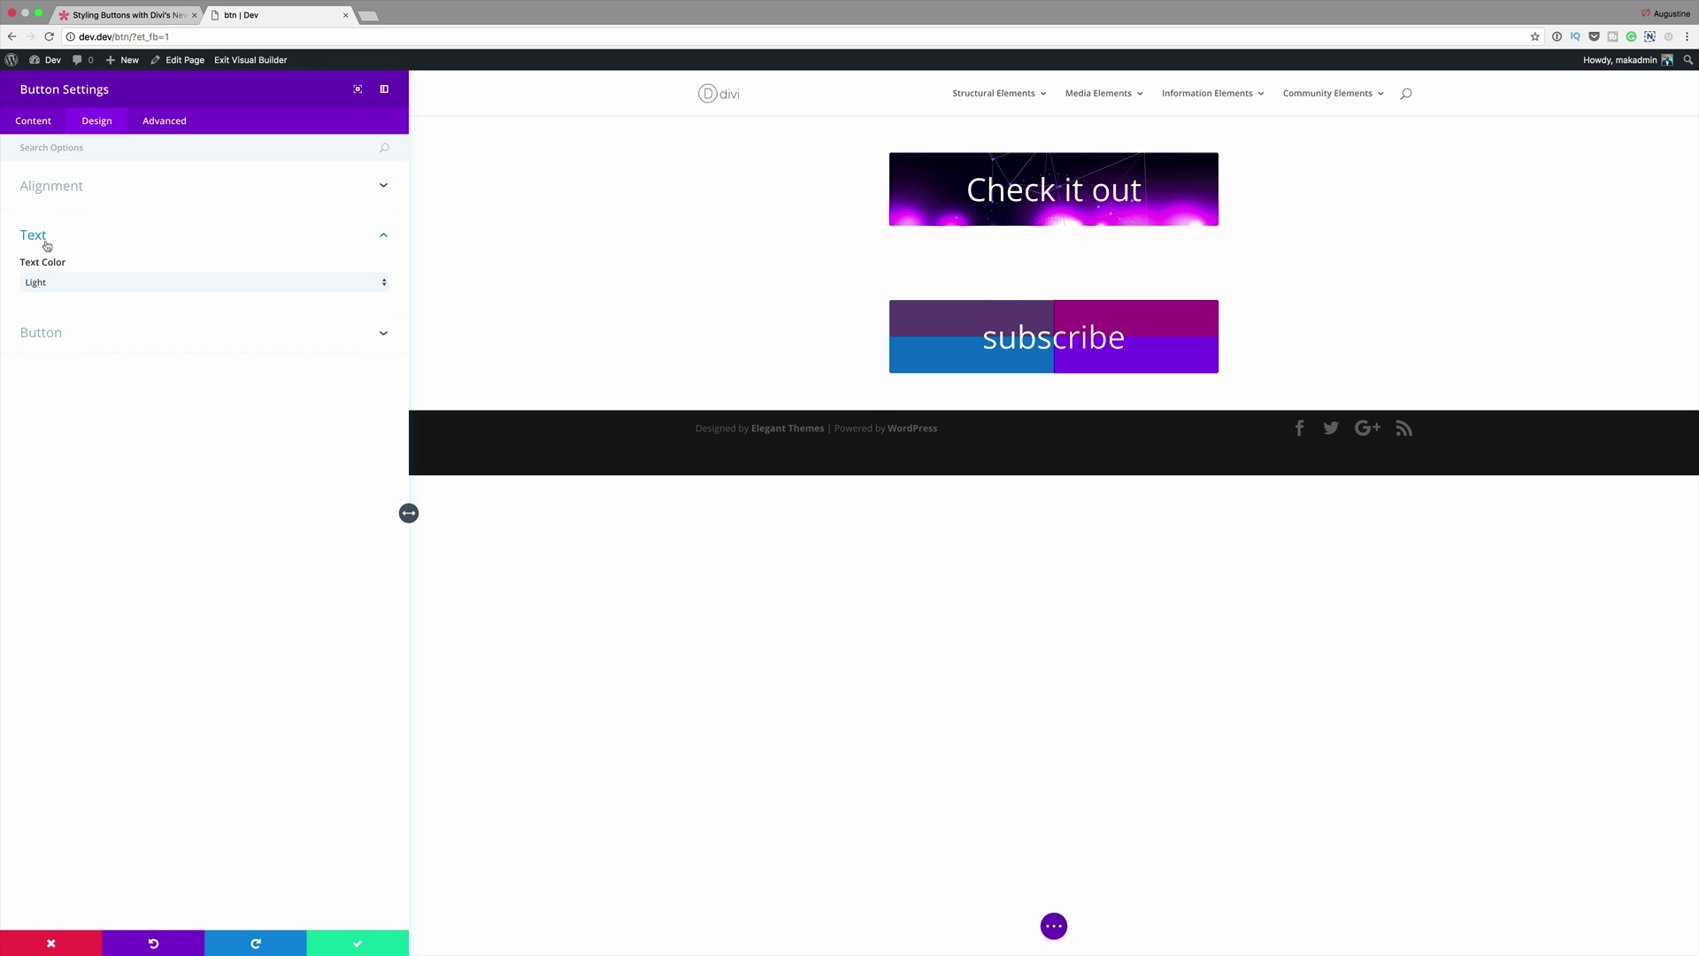
left_click(55, 332)
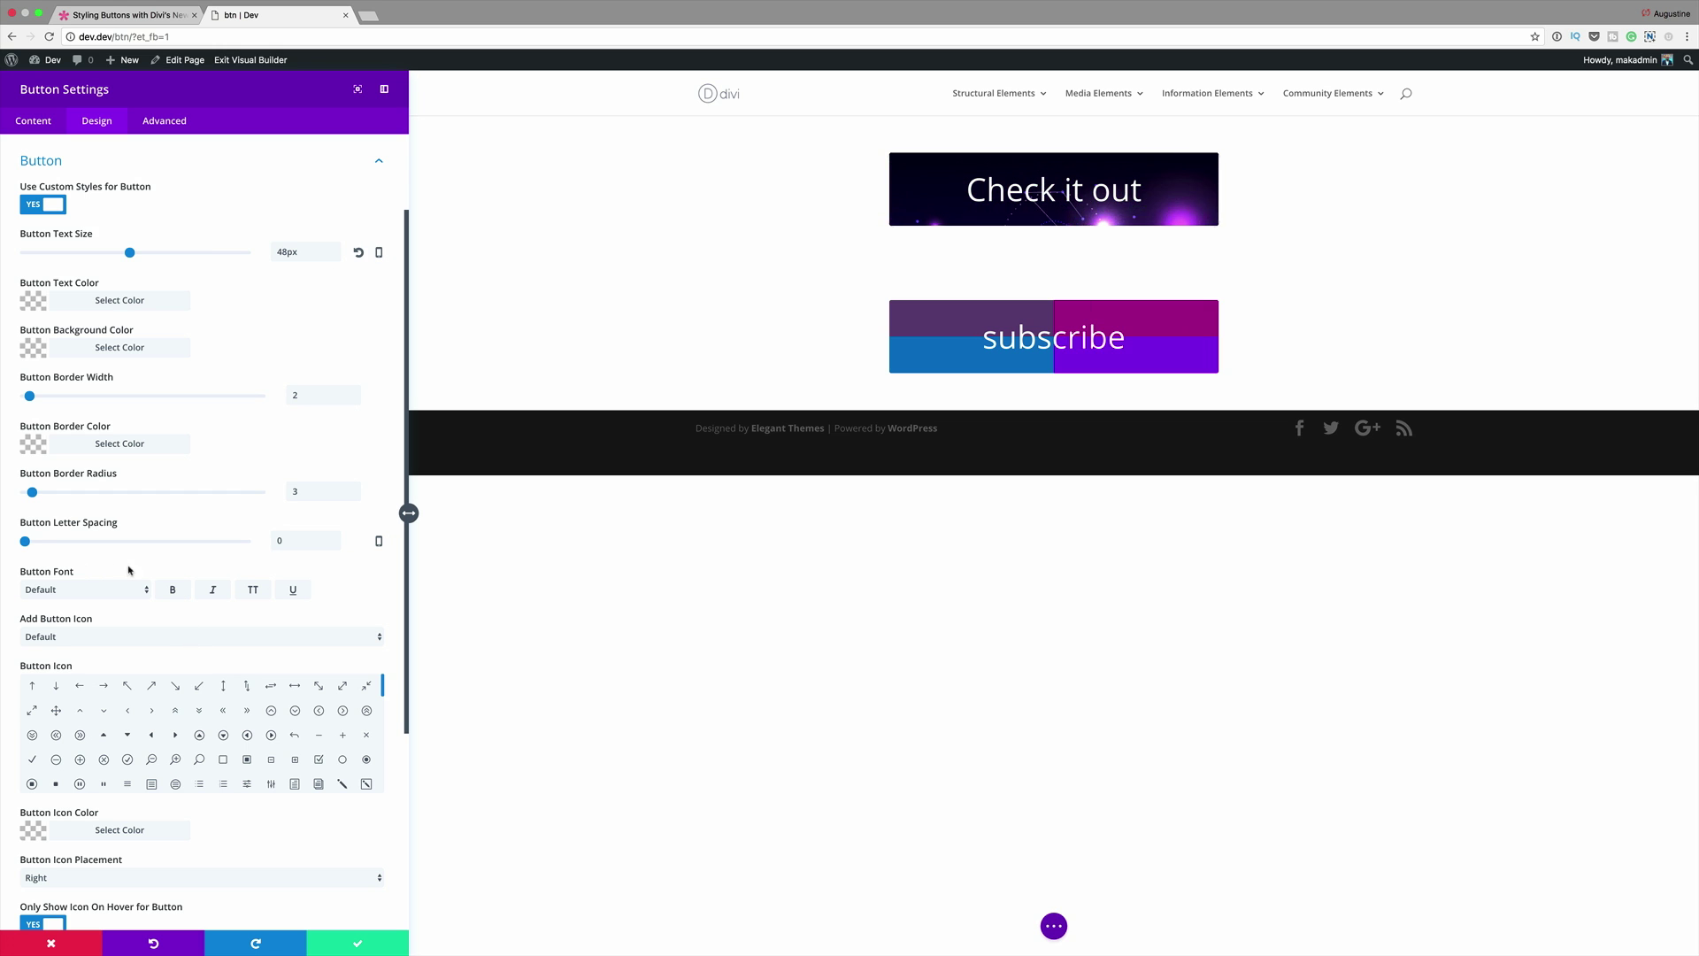
left_click(176, 593)
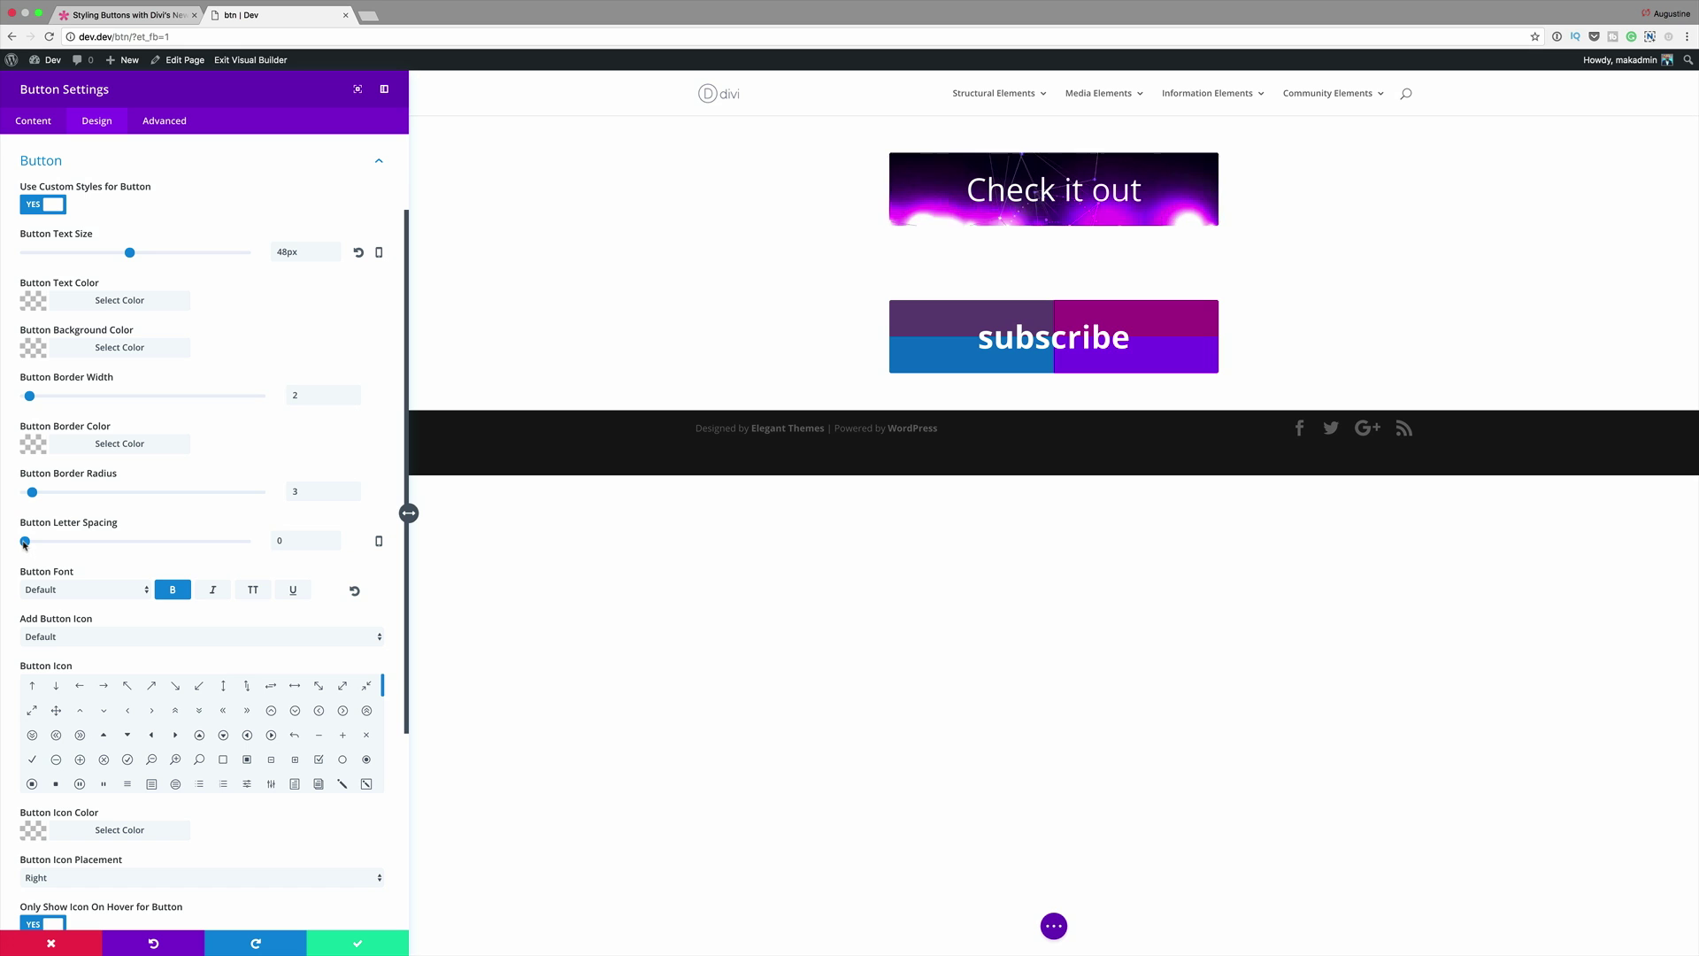
left_click_drag(26, 544, 43, 543)
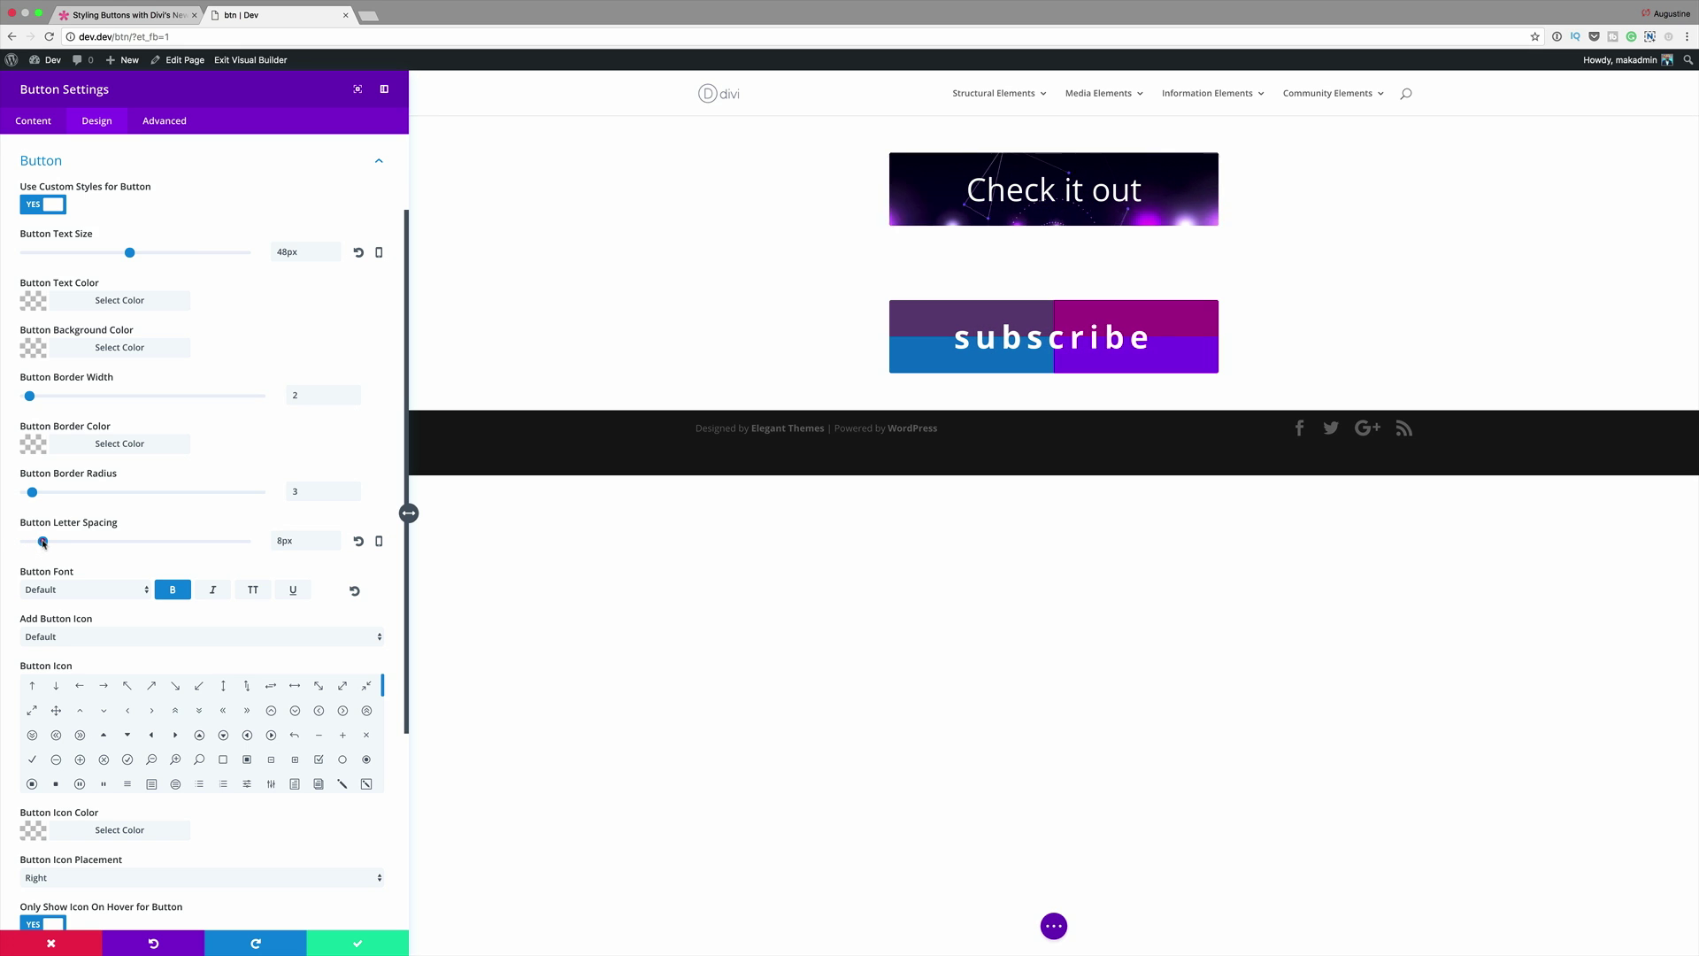
left_click(254, 591)
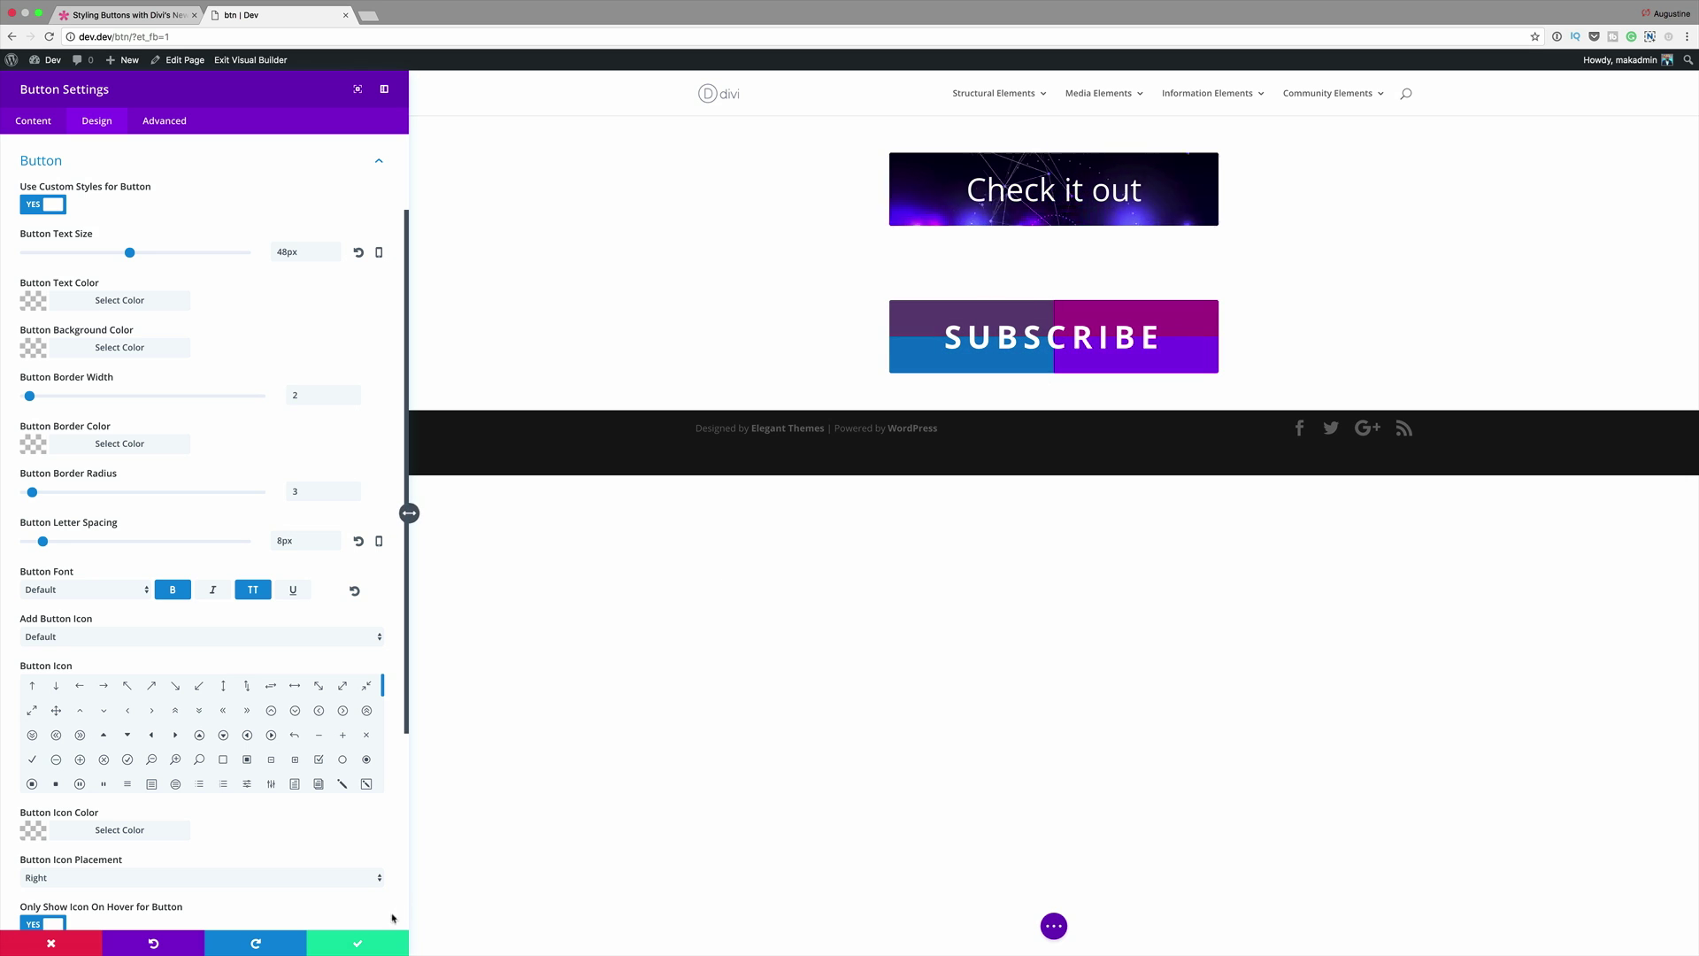
left_click(361, 945)
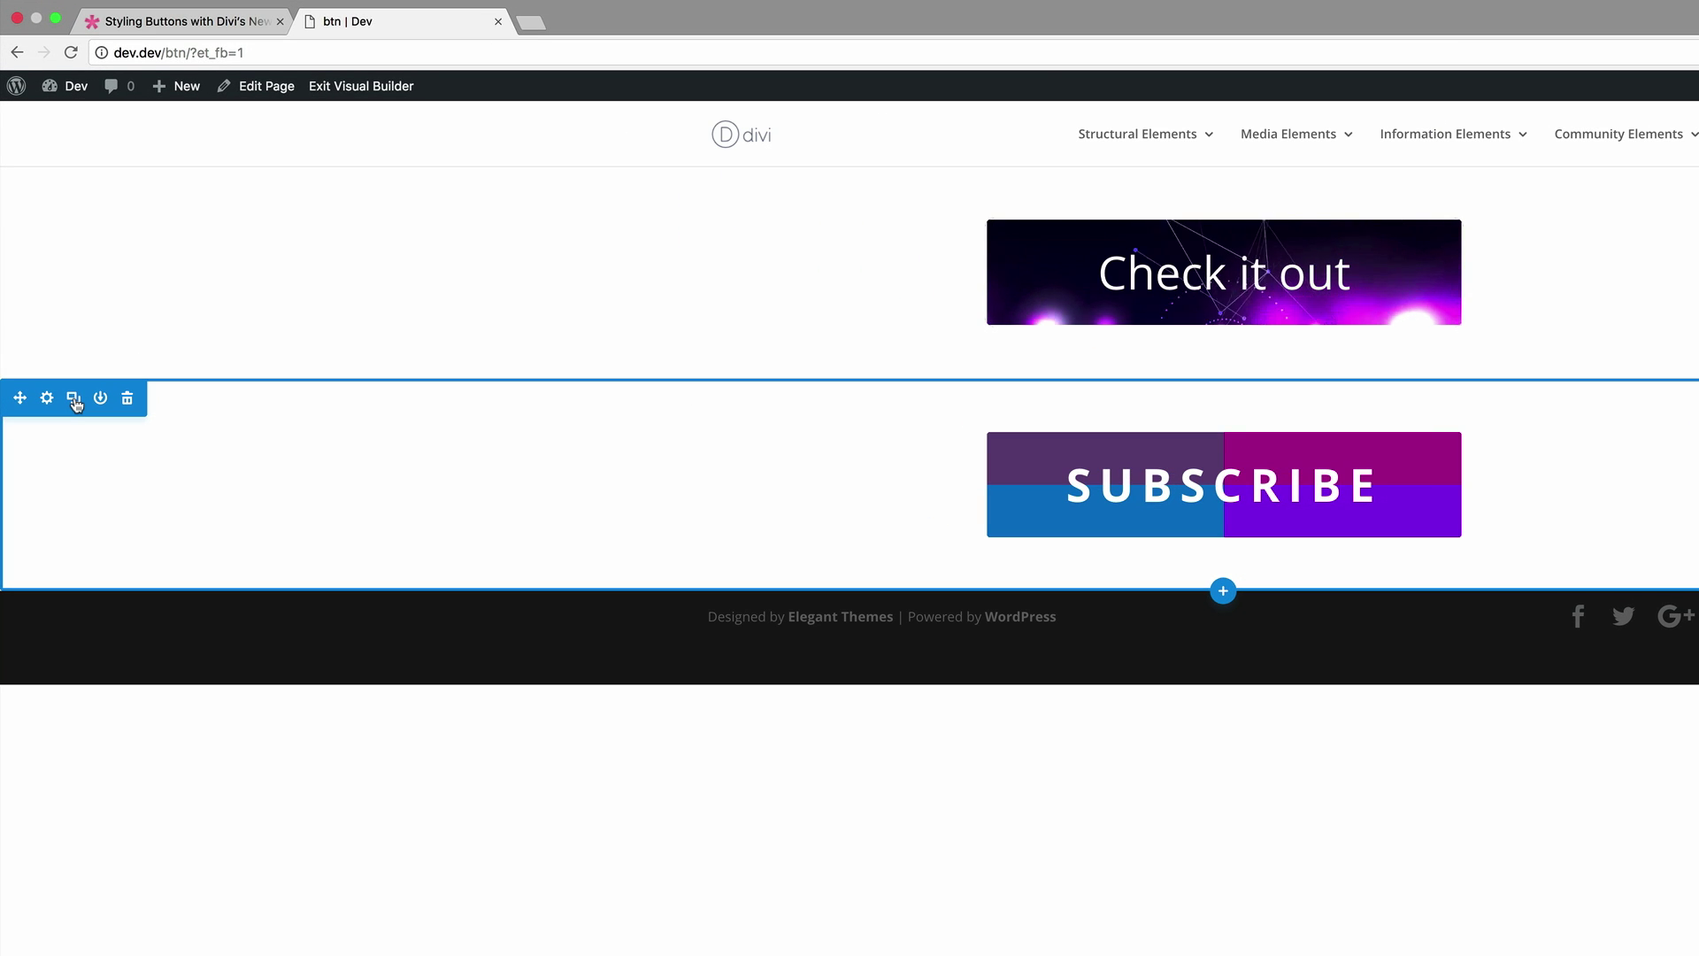
Duplicate the subscribe button's section and set the copy's row gradient colours to blue and #29c4a9.
left_click(75, 400)
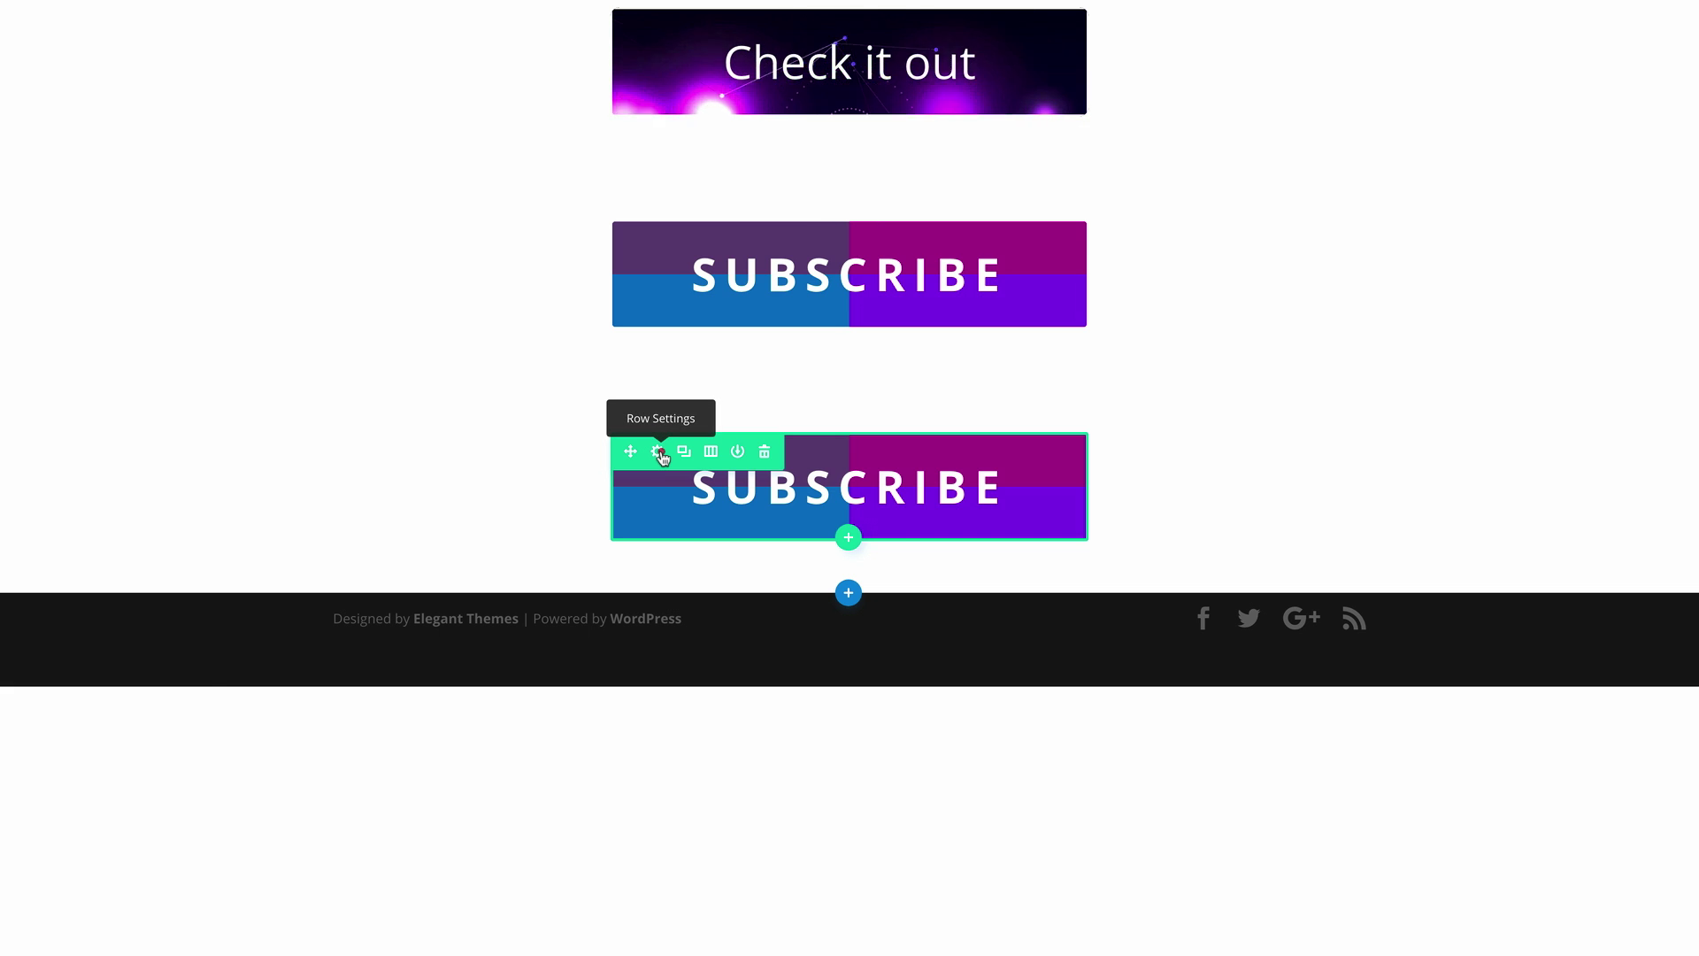
left_click(659, 452)
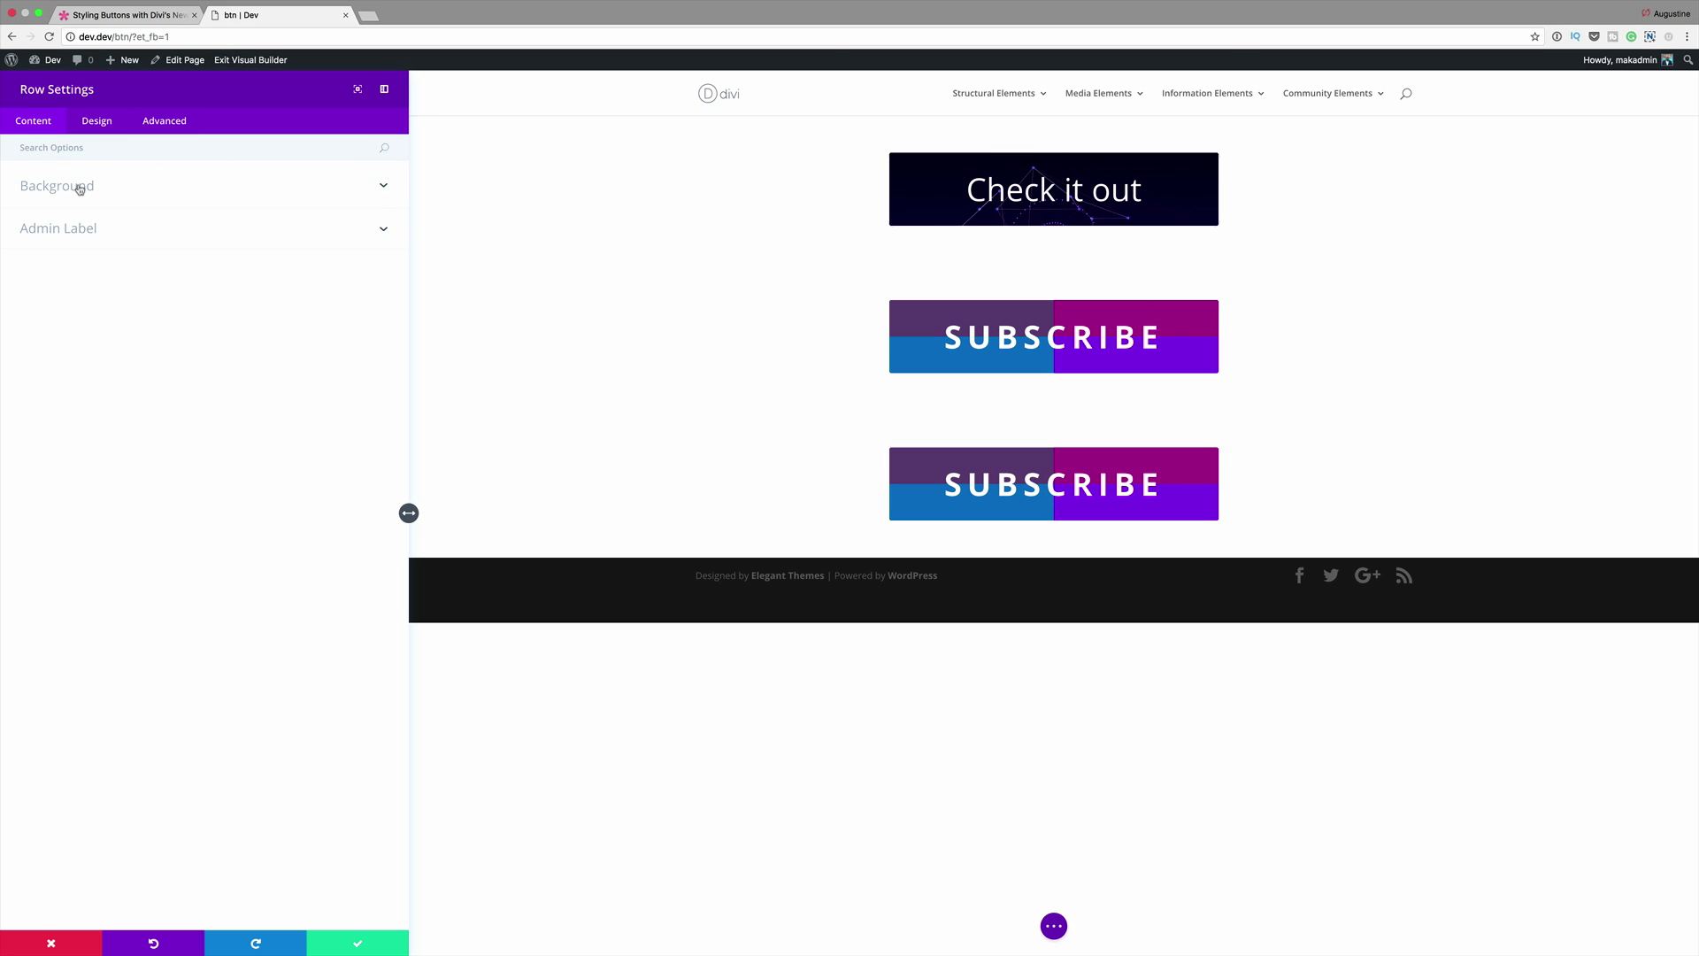
left_click(79, 189)
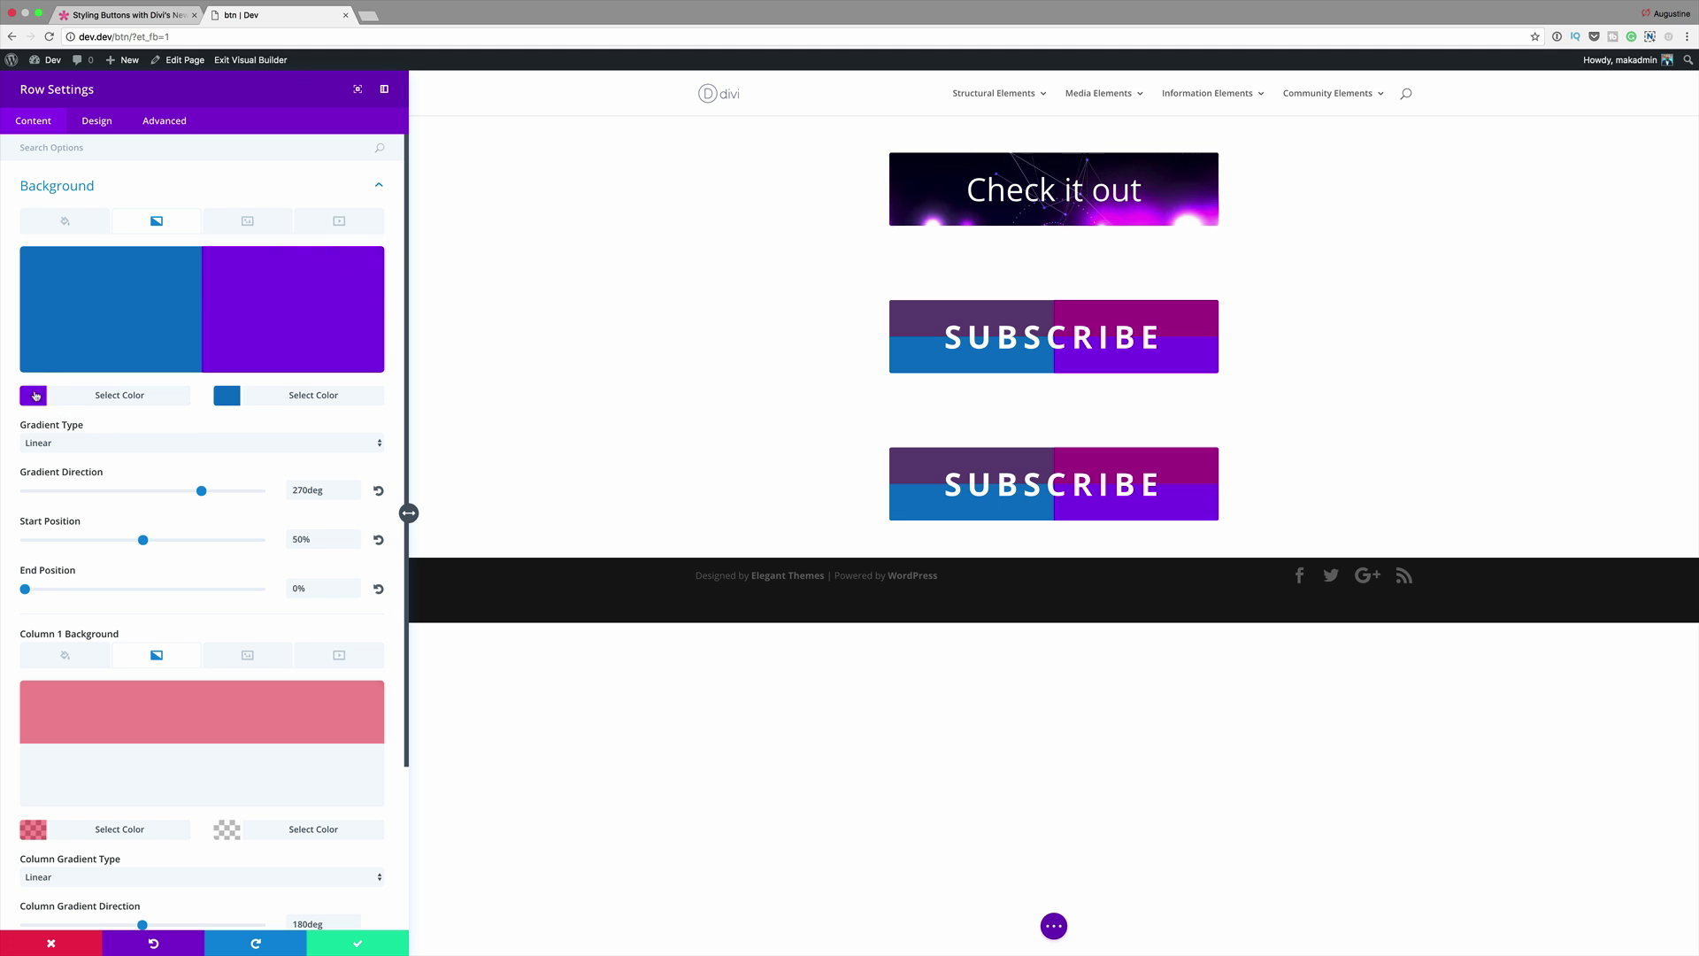
left_click(35, 396)
left_click_drag(368, 266, 368, 274)
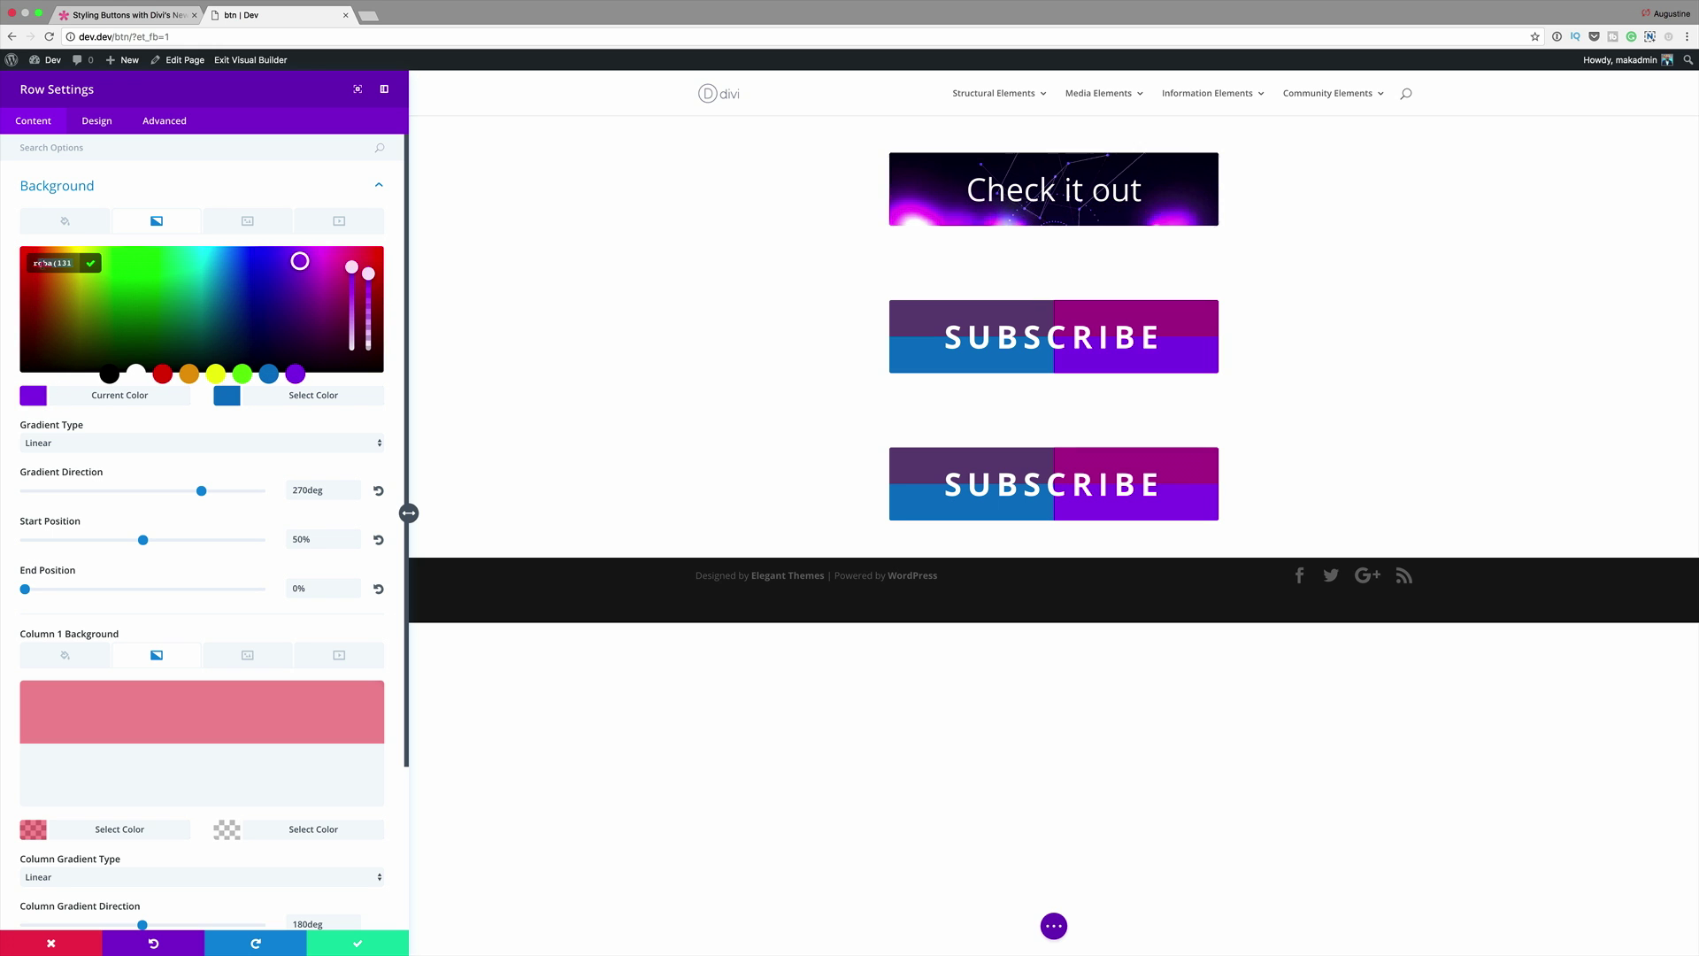
left_click(268, 373)
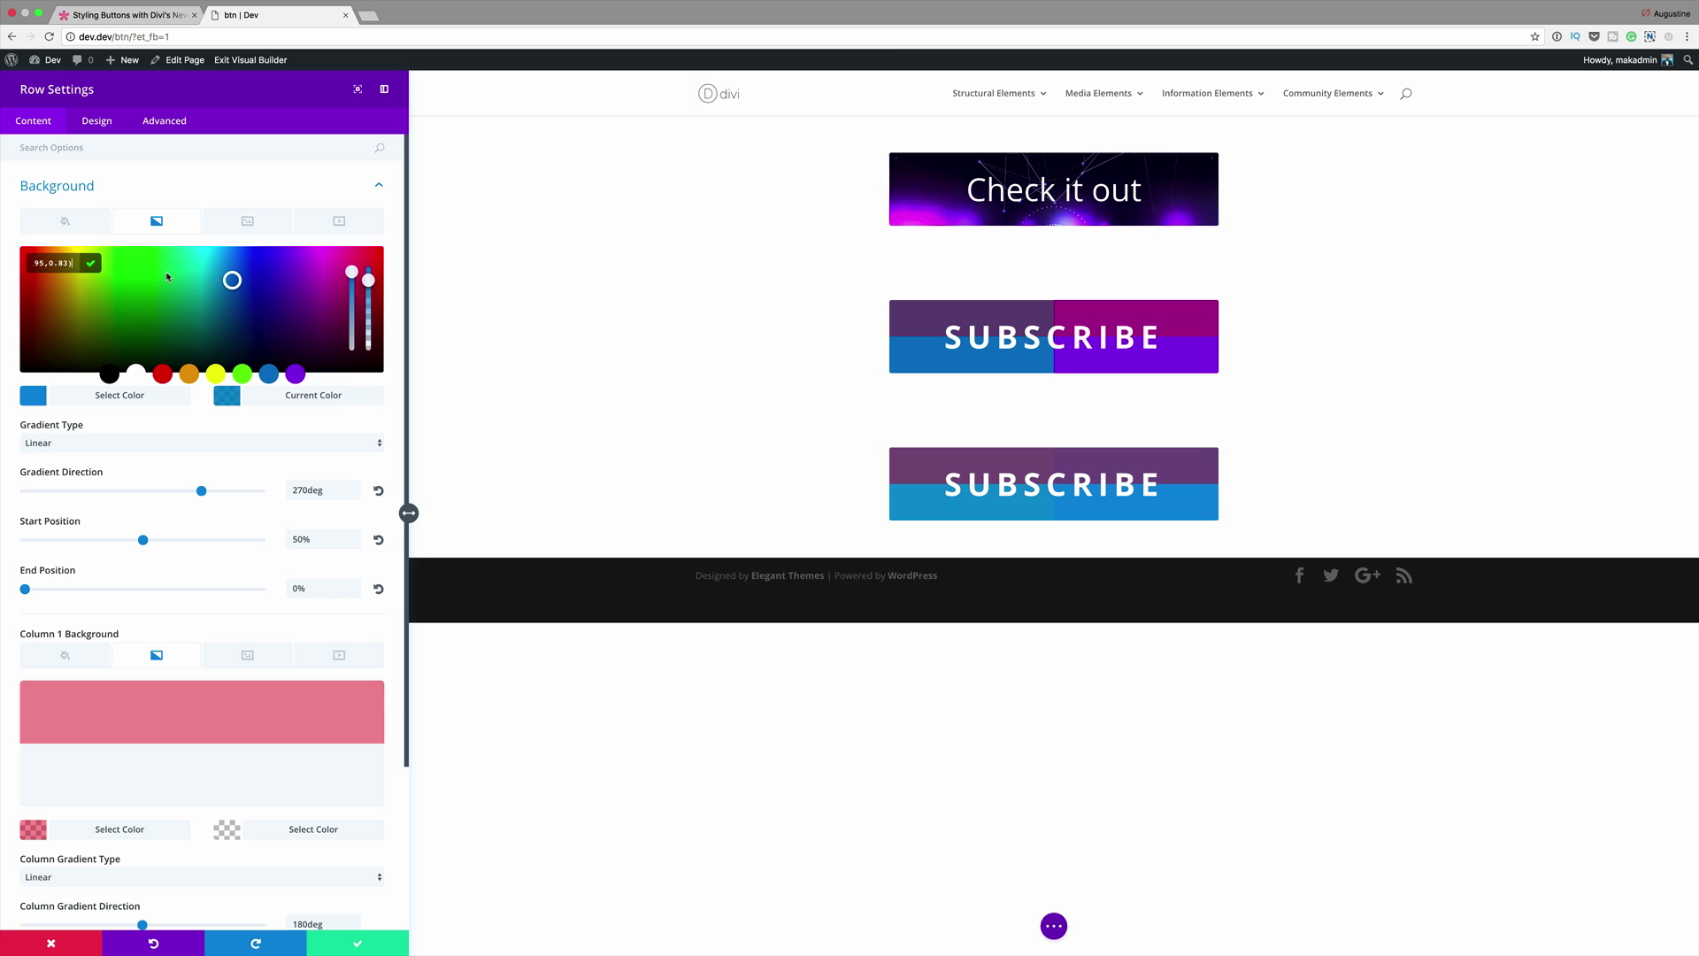
key("super+a")
type("#29c4a9")
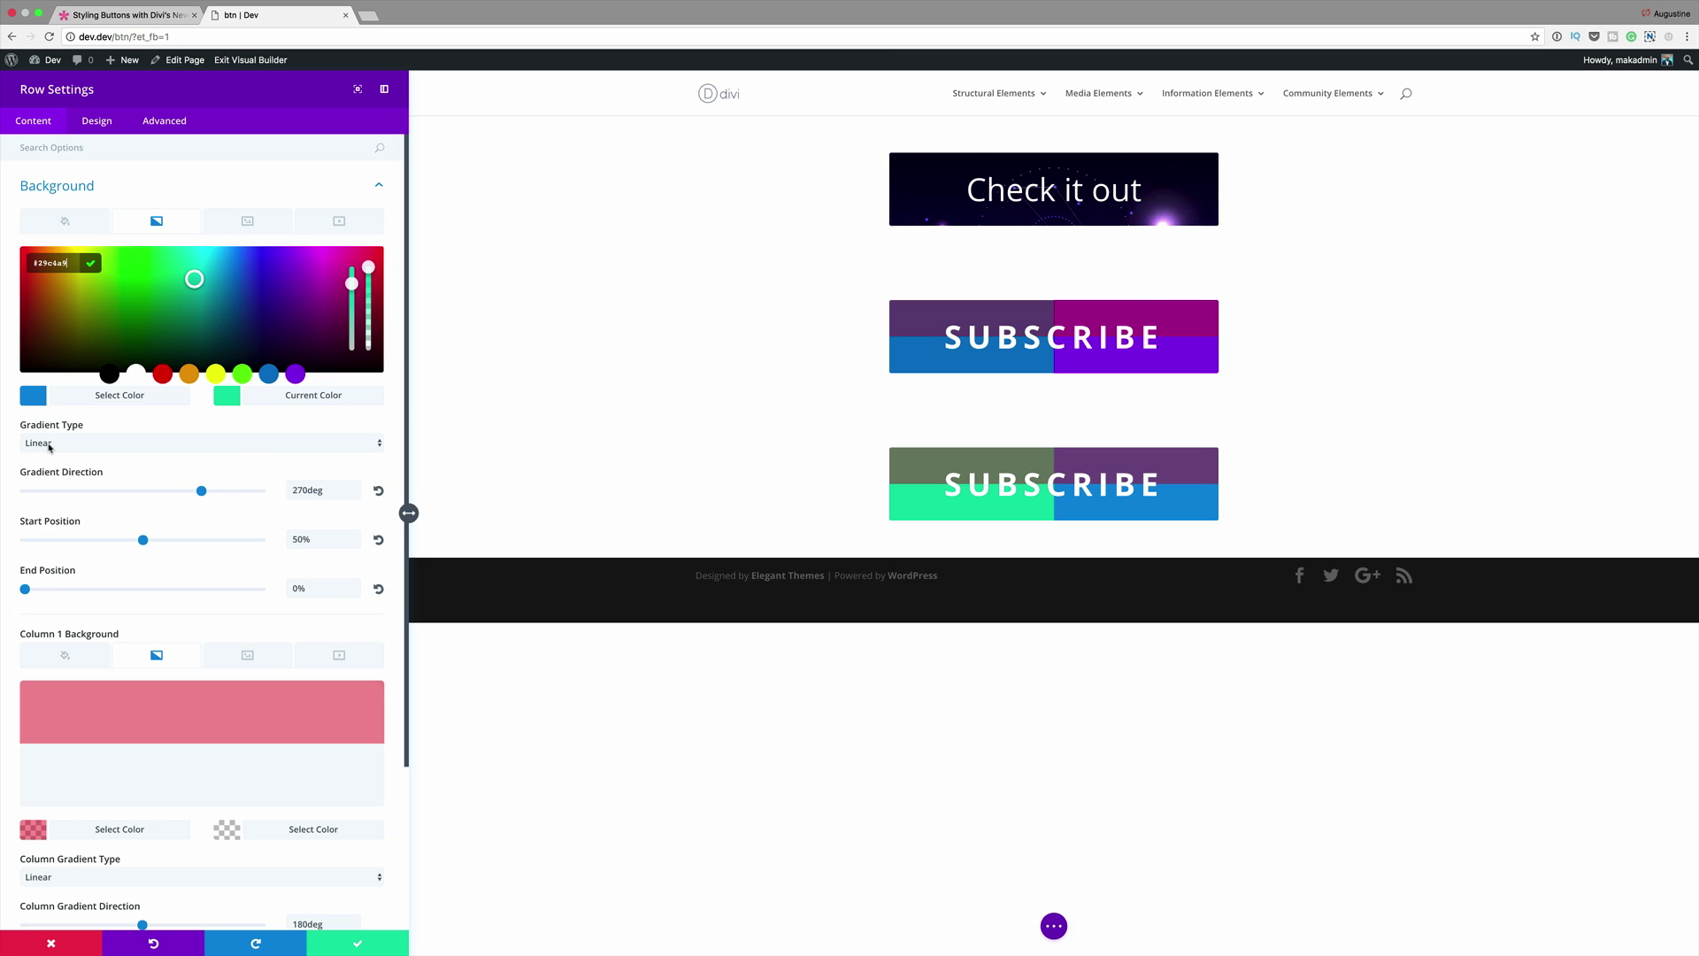
Change the duplicated row's gradient type to Radial and set its end position to 100%.
left_click(89, 447)
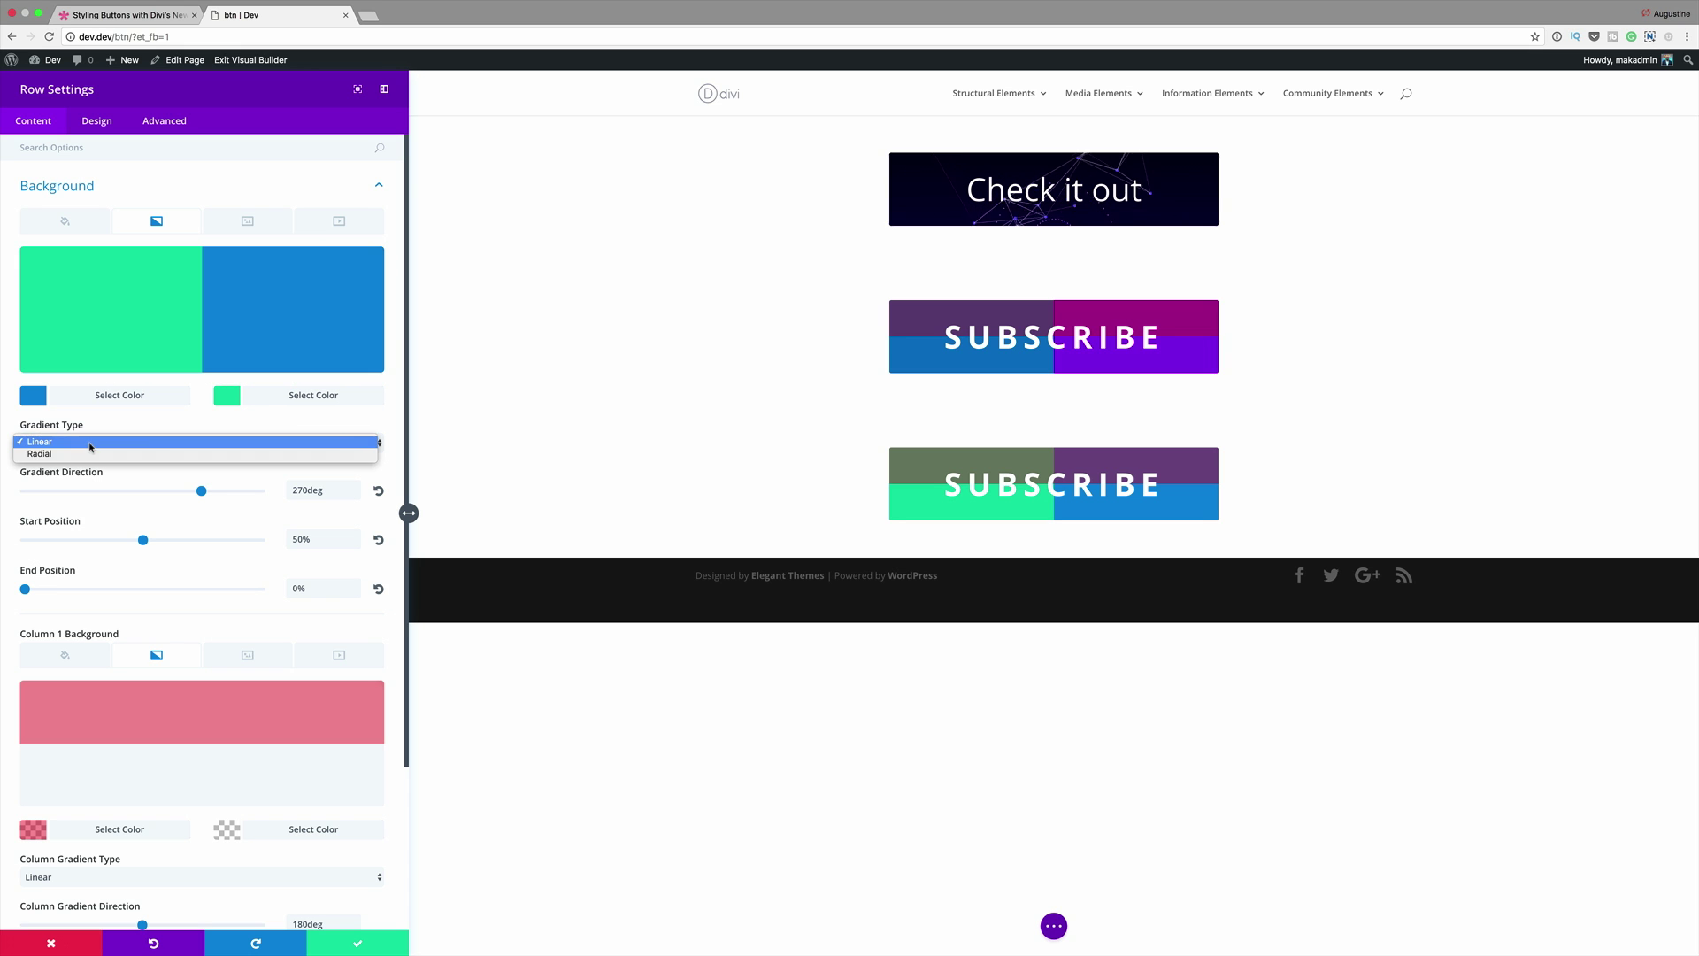
left_click(93, 456)
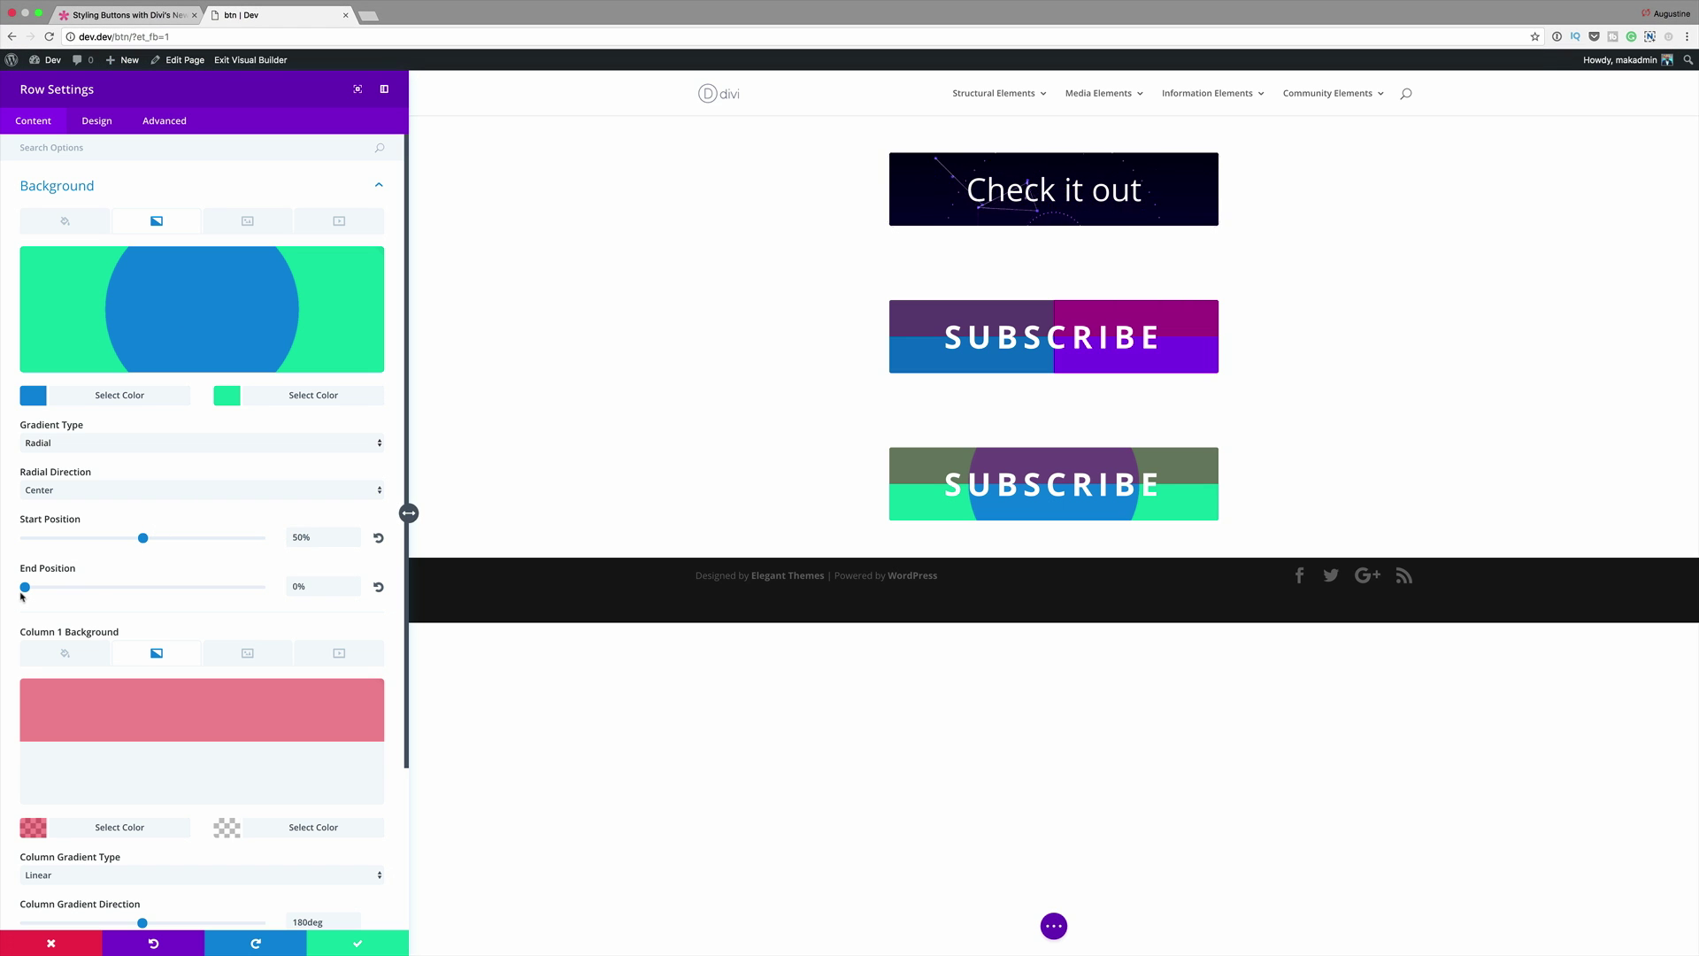
left_click_drag(26, 591, 335, 595)
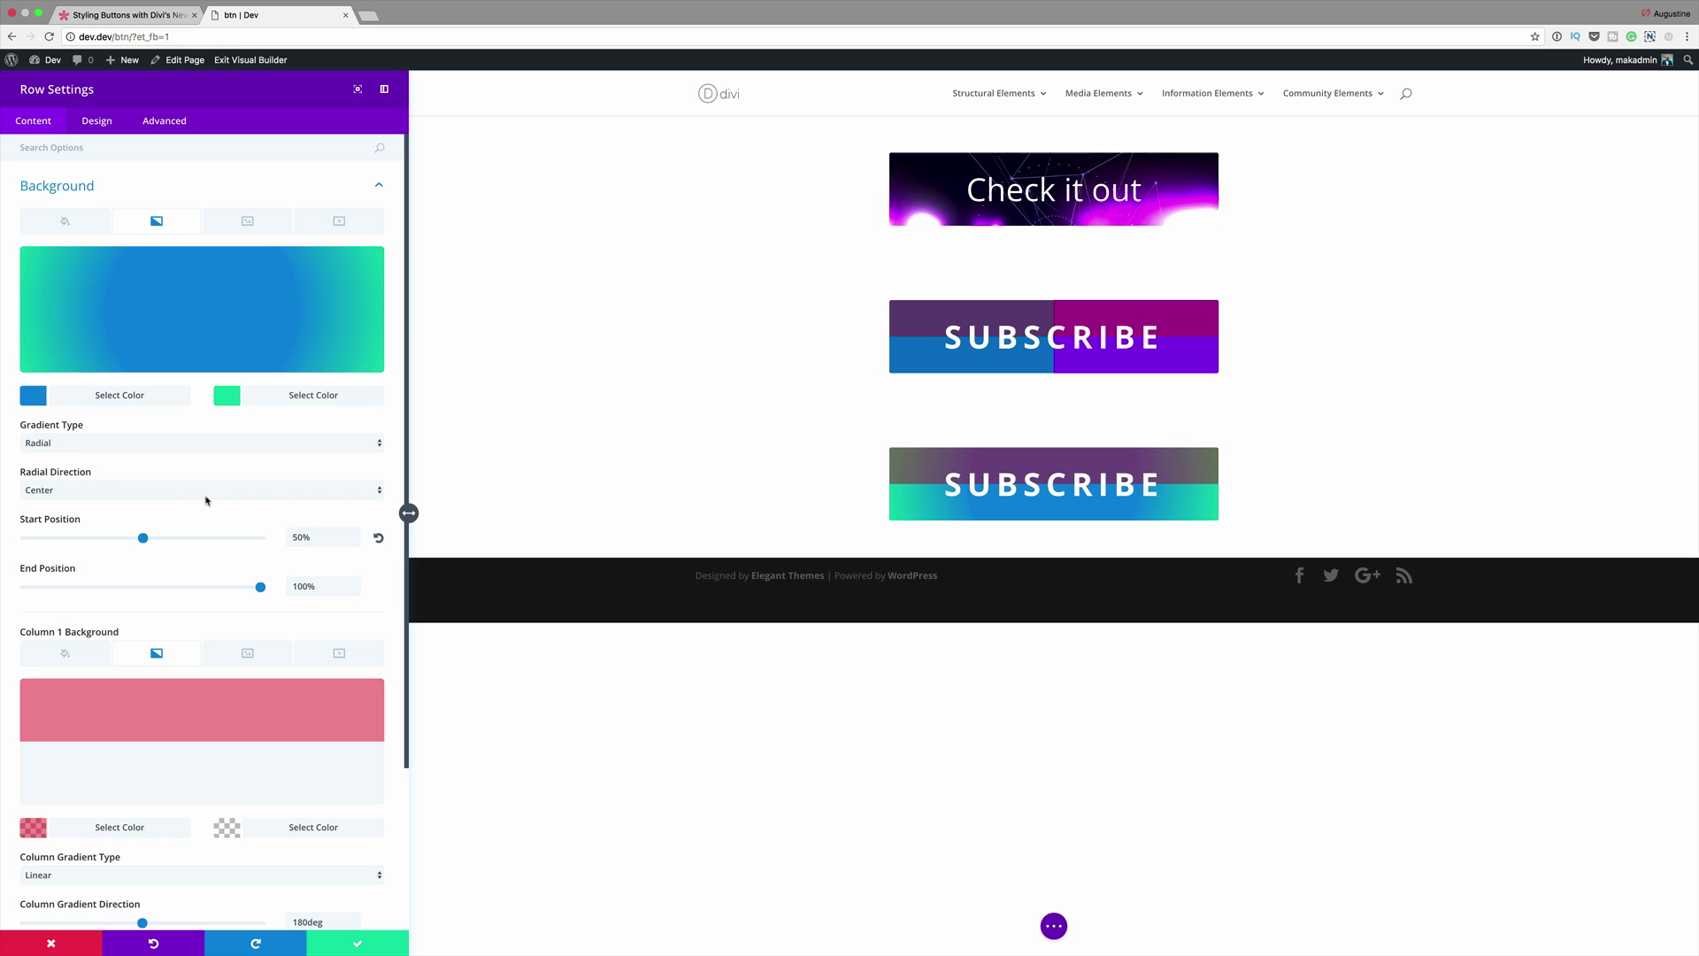
Set the column 1 gradient's end position to 100% and its type to Radial, and save the row settings.
scroll(207, 512, "down", 4)
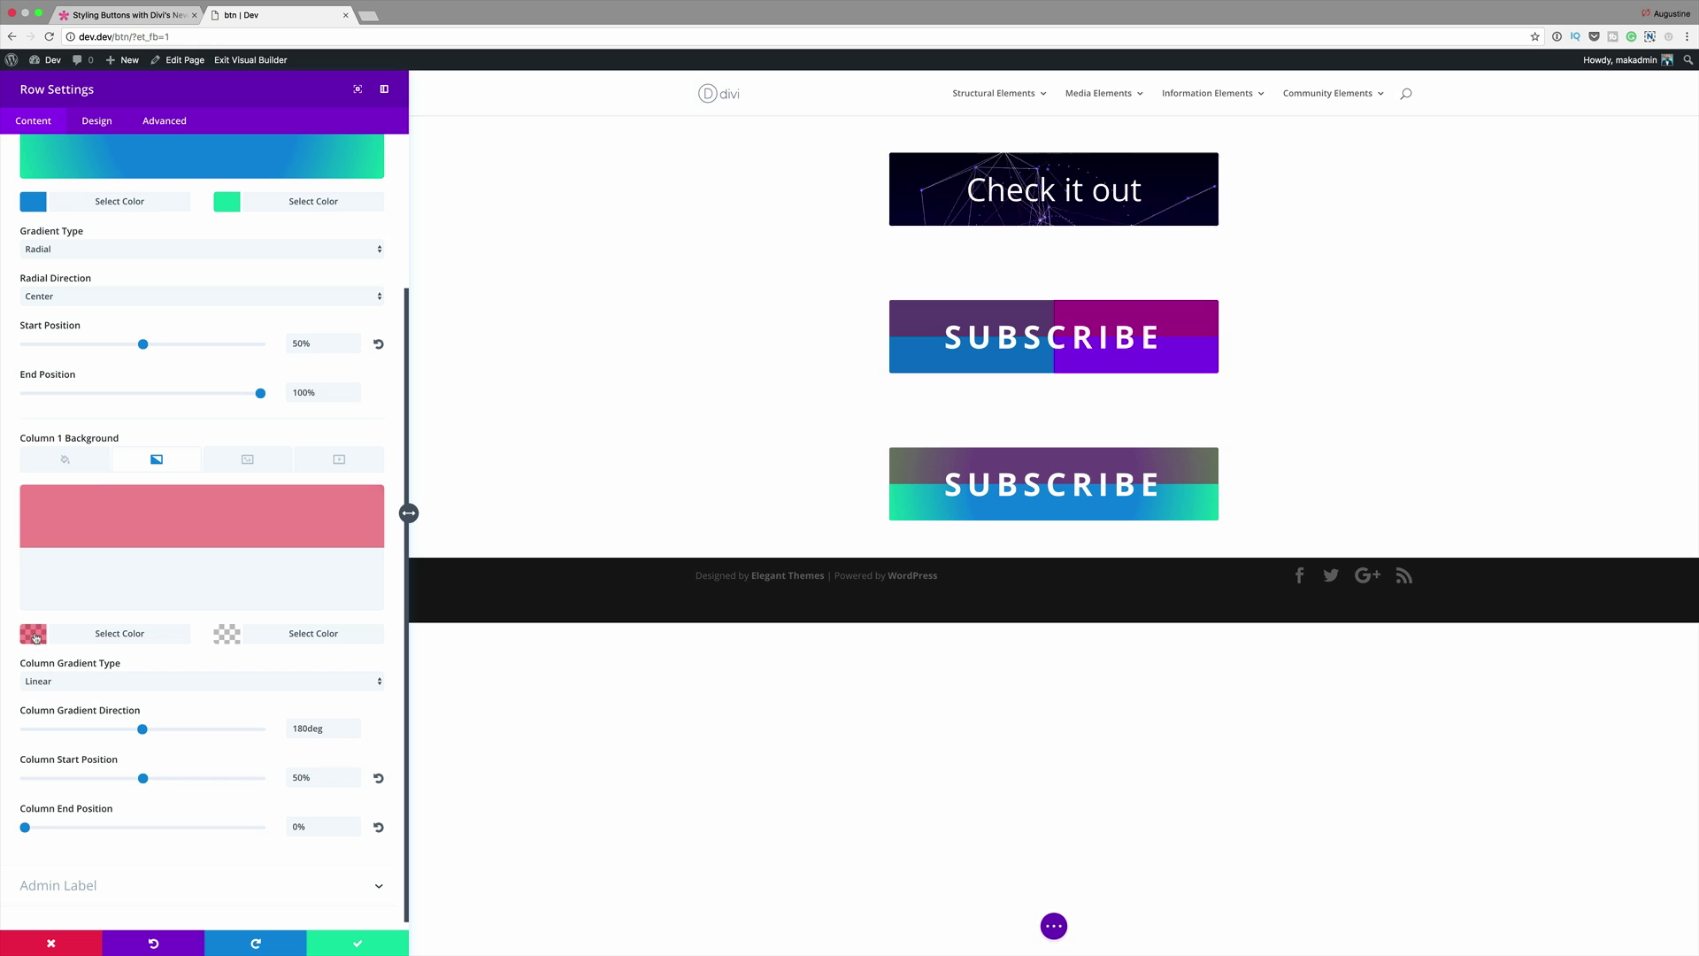
left_click(36, 634)
left_click(74, 501)
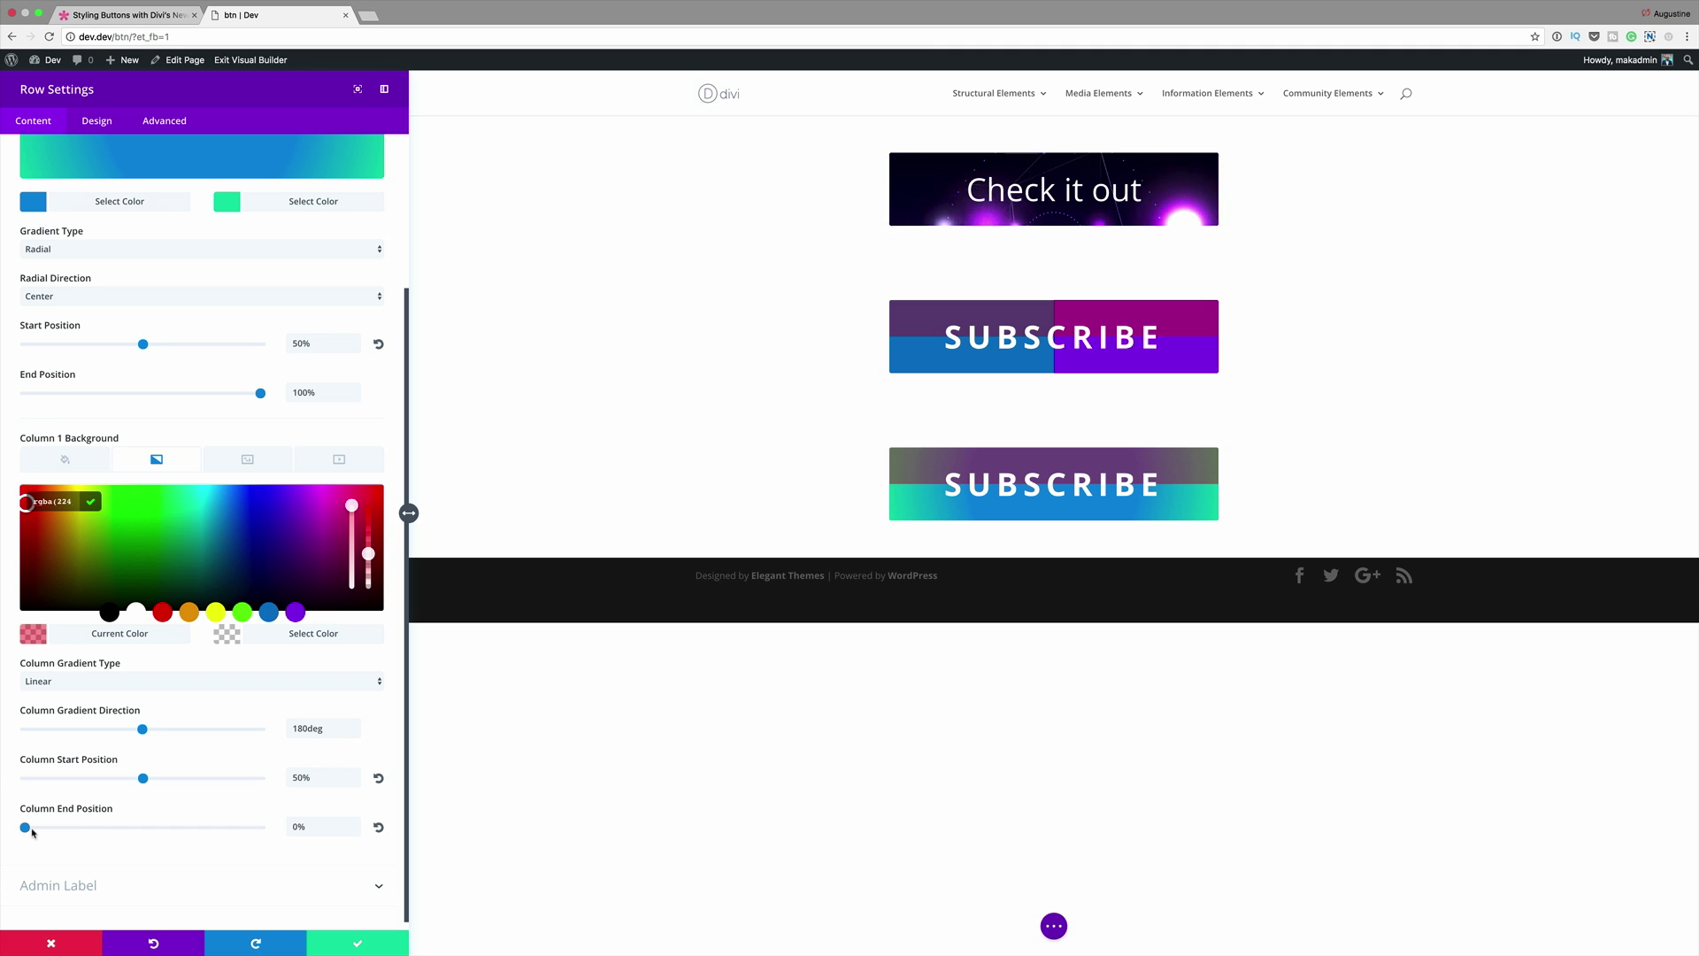
left_click_drag(26, 828, 259, 830)
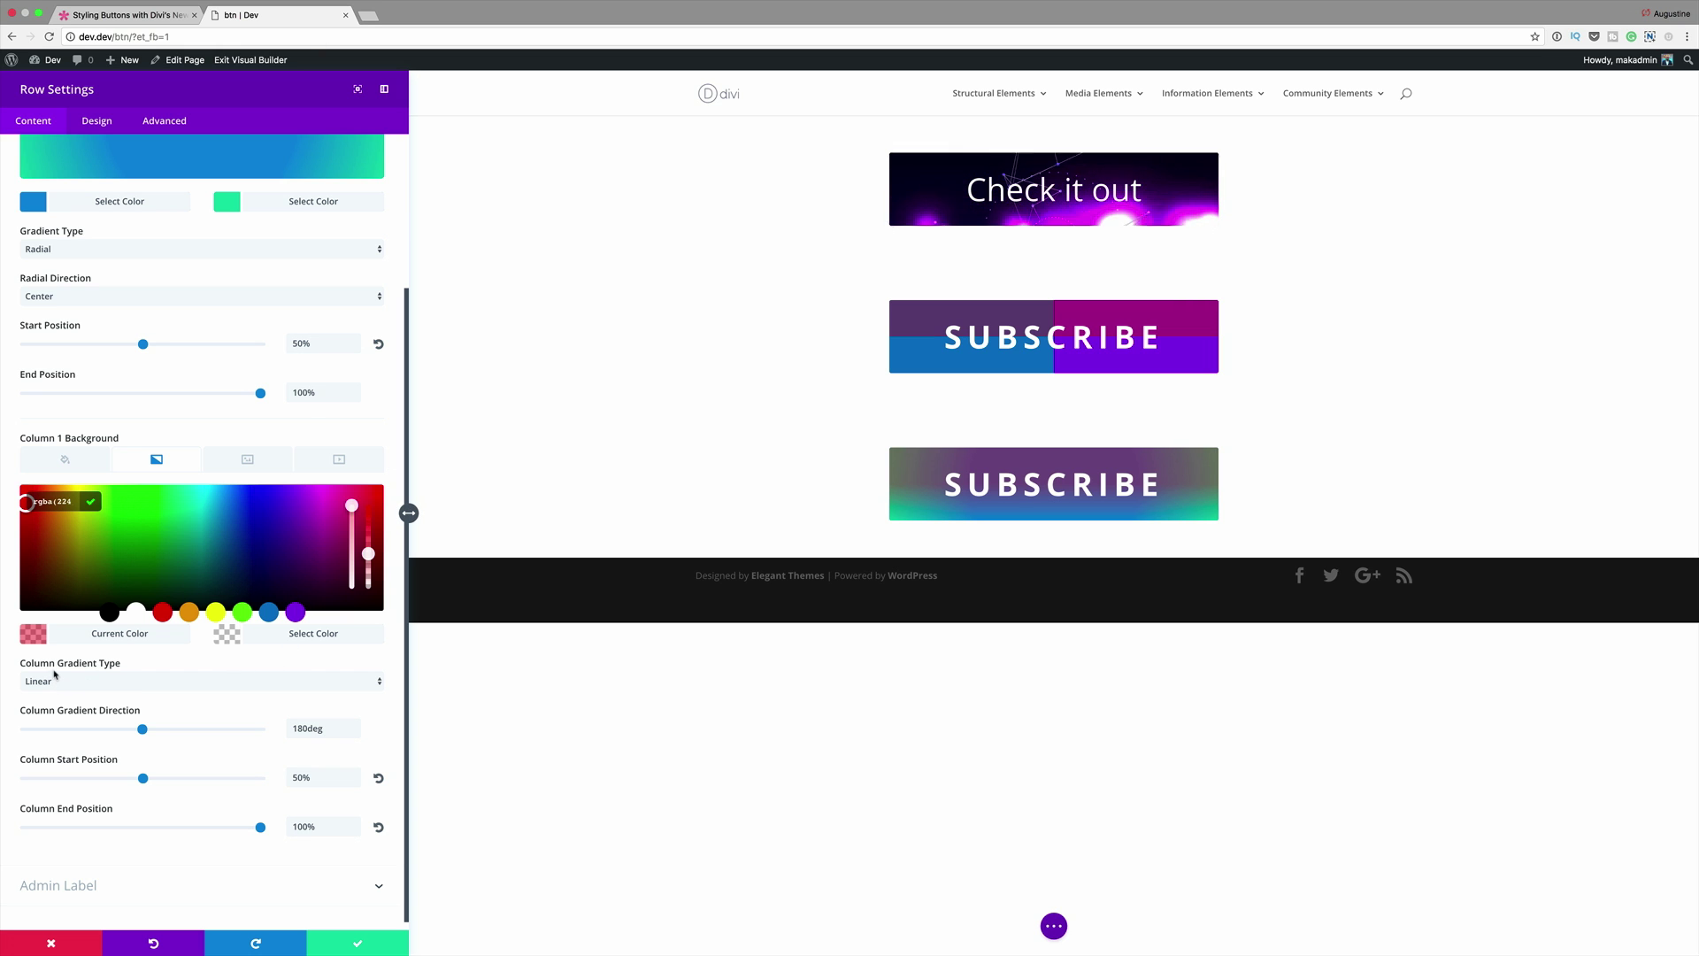
left_click(104, 686)
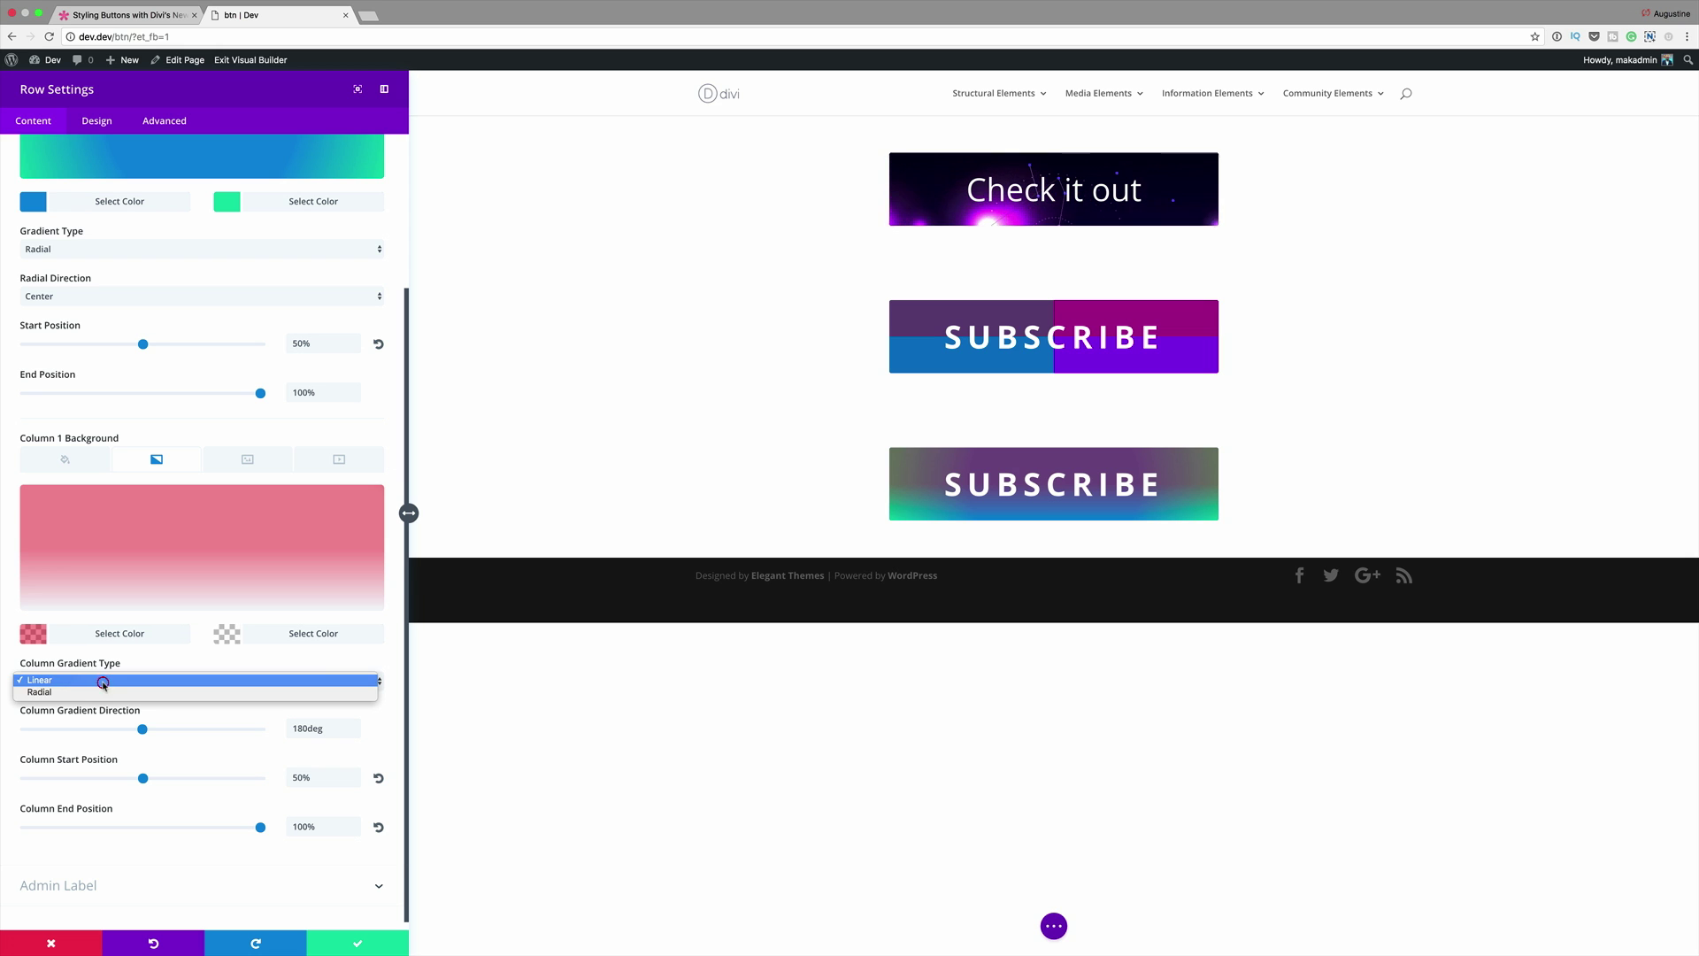
left_click(98, 694)
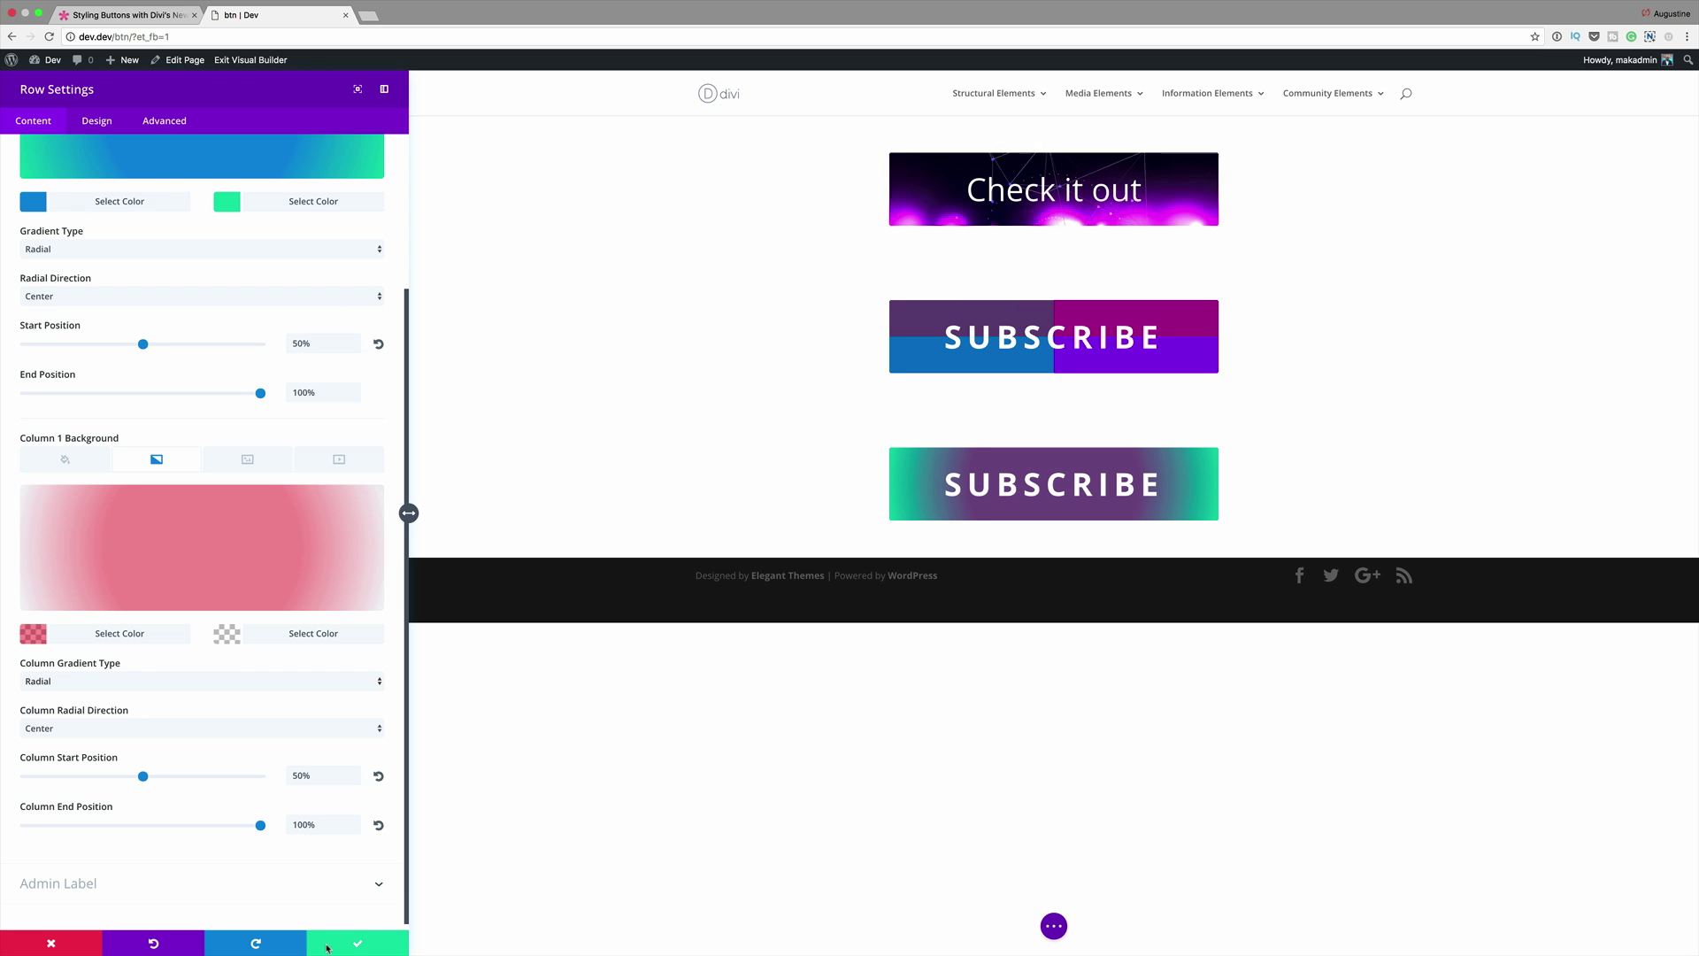
left_click(359, 943)
Change the text of the duplicated button to "contact me".
mouse_move(831, 468)
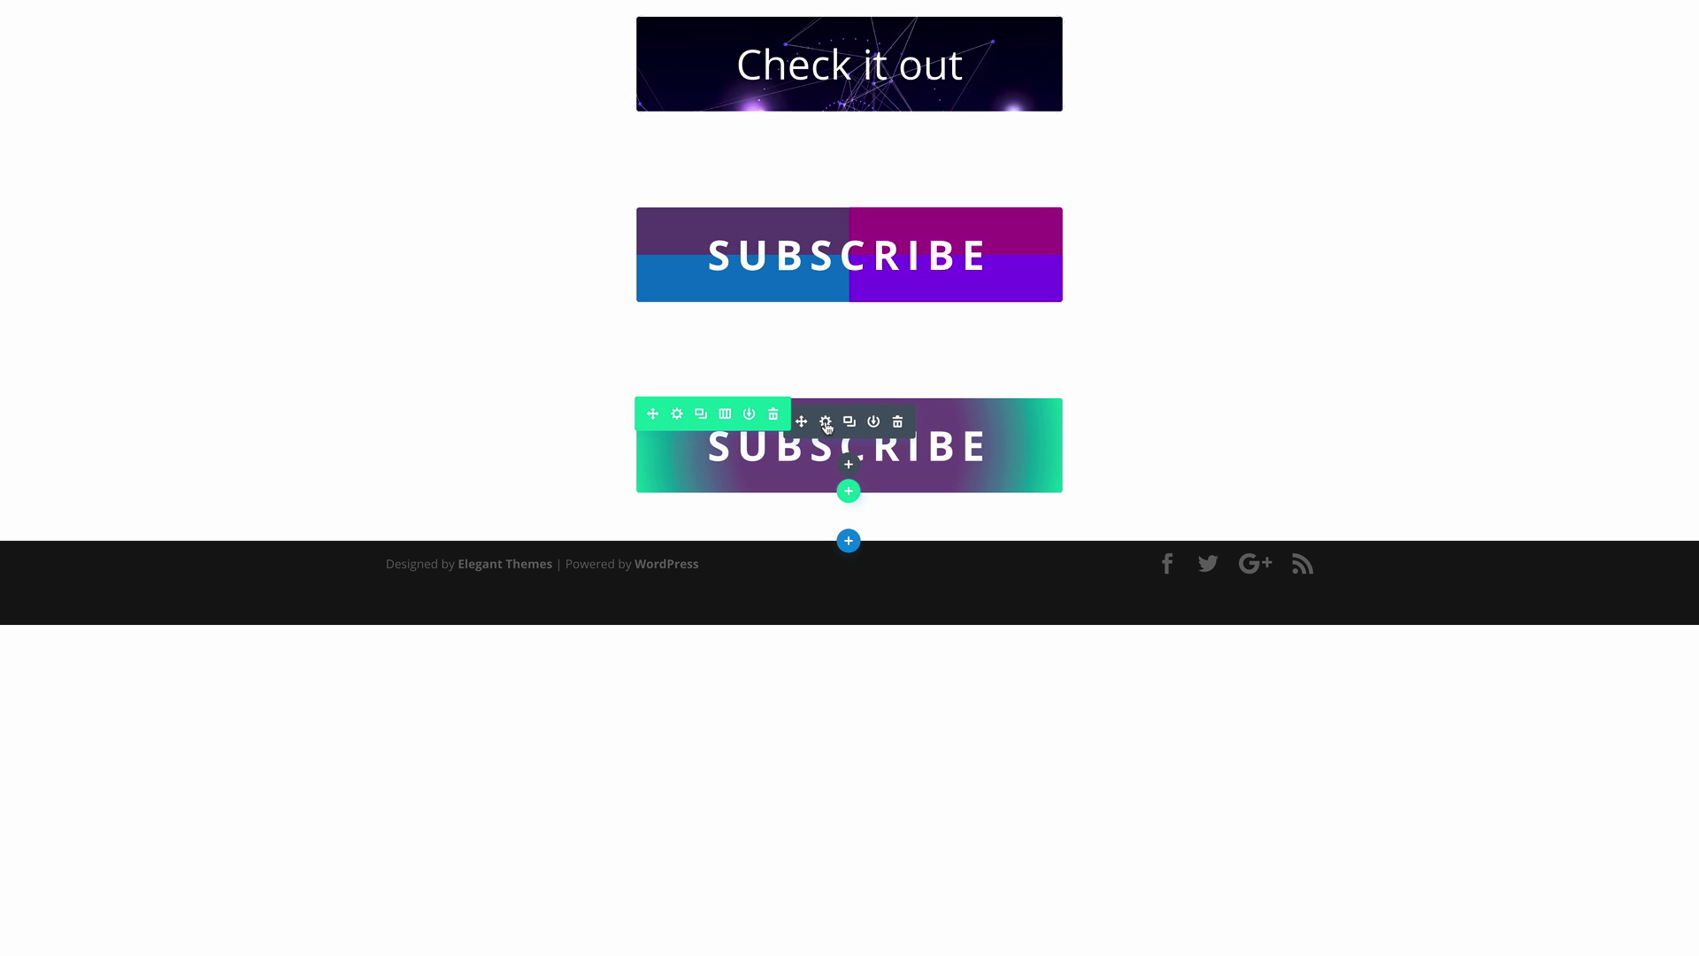
left_click(825, 423)
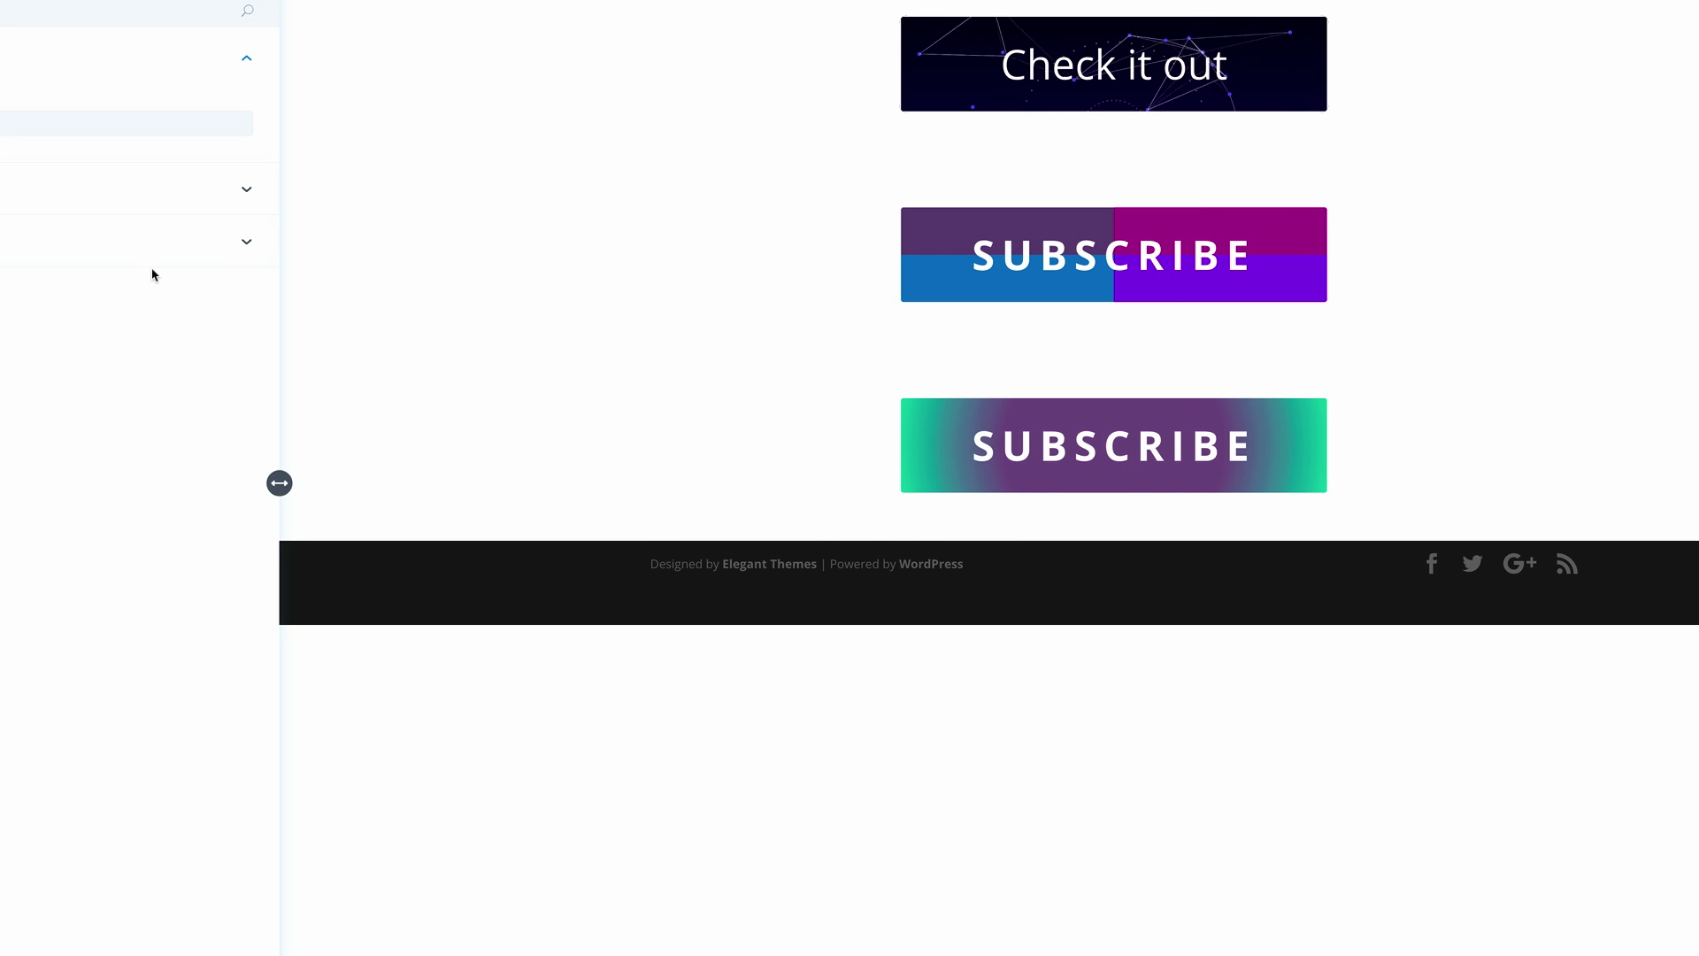
double_click(80, 237)
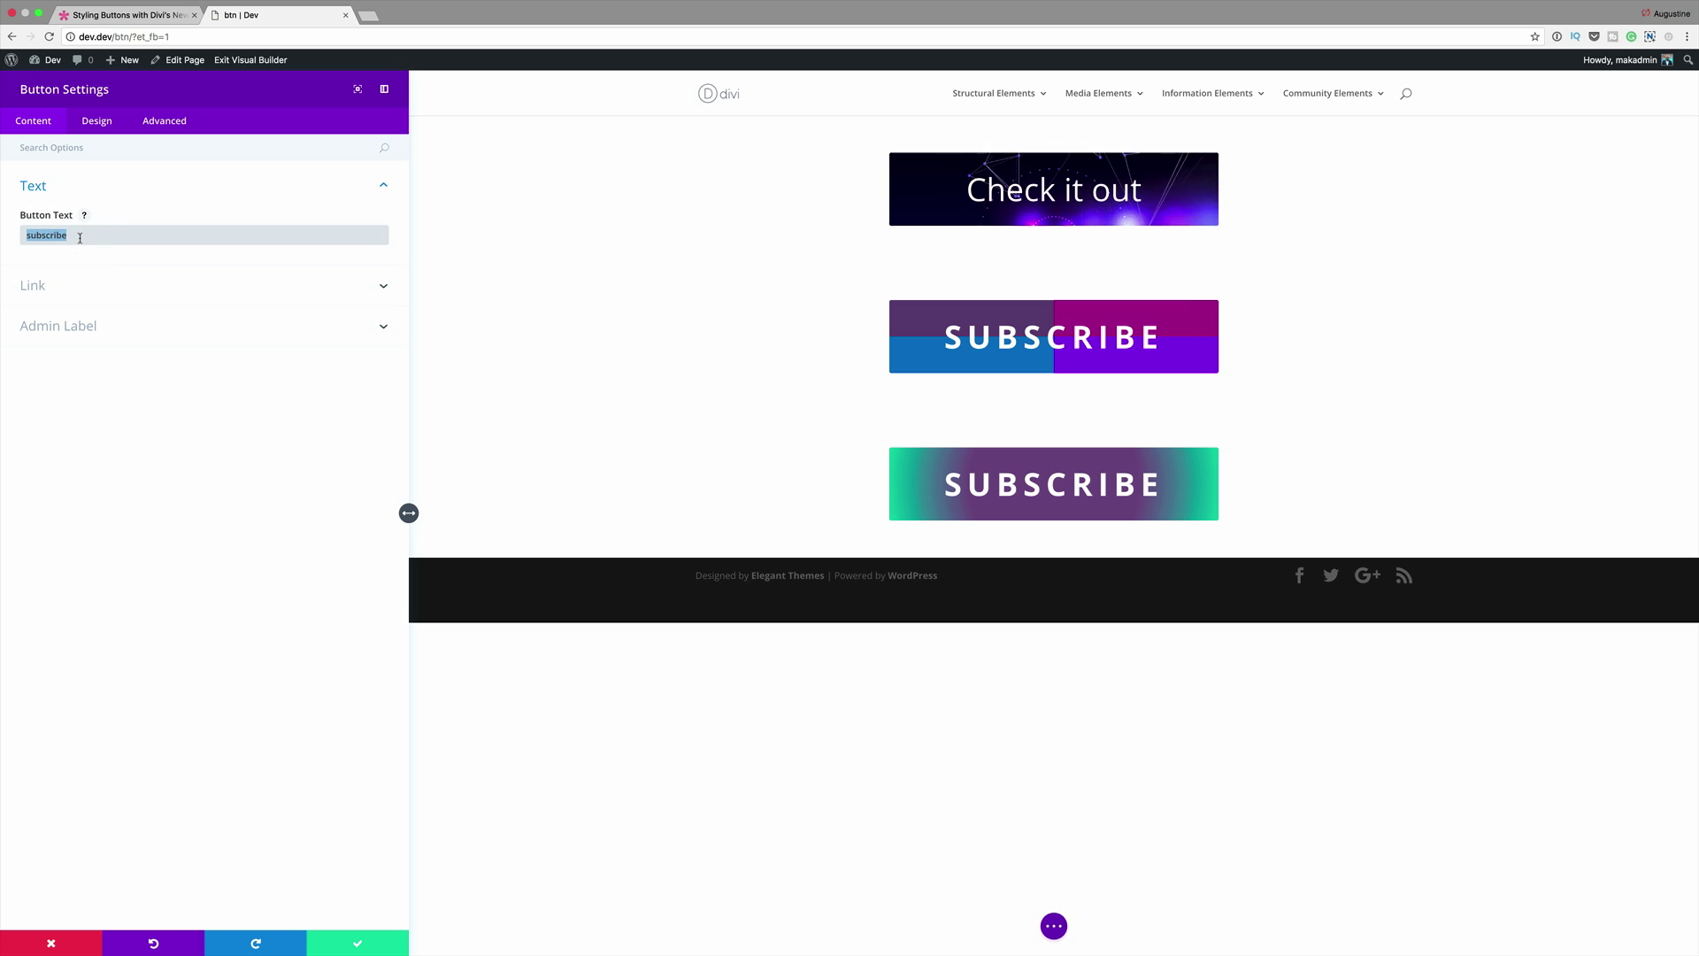
type("contact me")
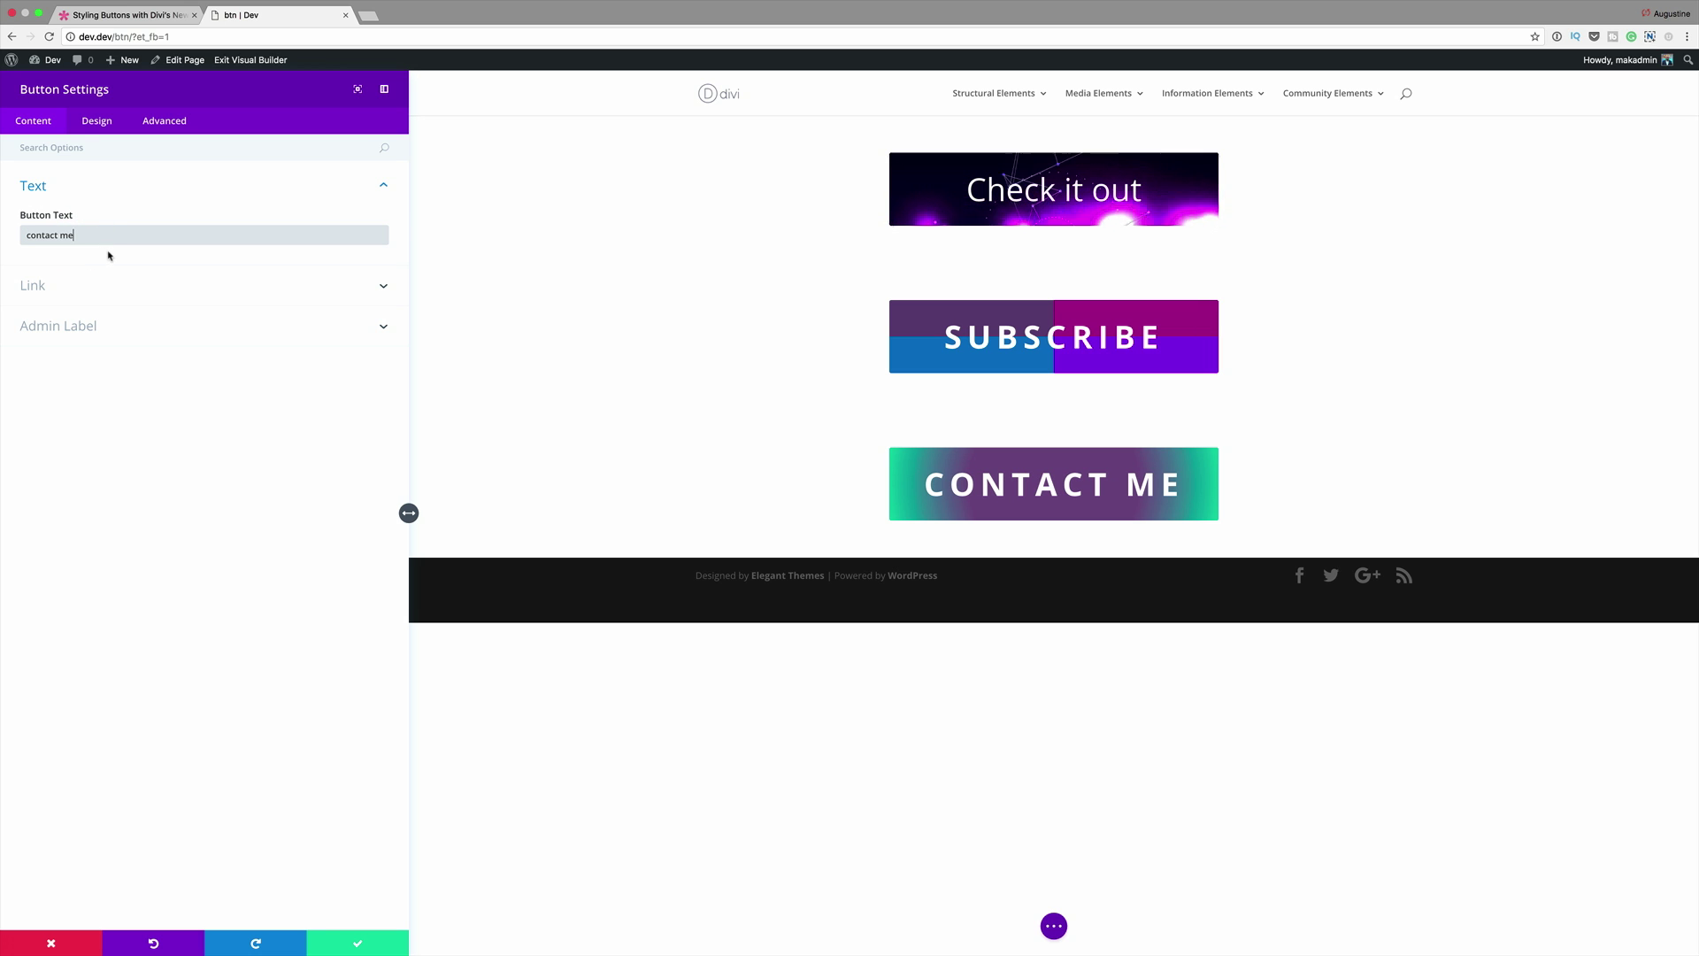
Set the contact me button's font to Crafty Girls, letter spacing to 0px and text size to 45px.
left_click(97, 122)
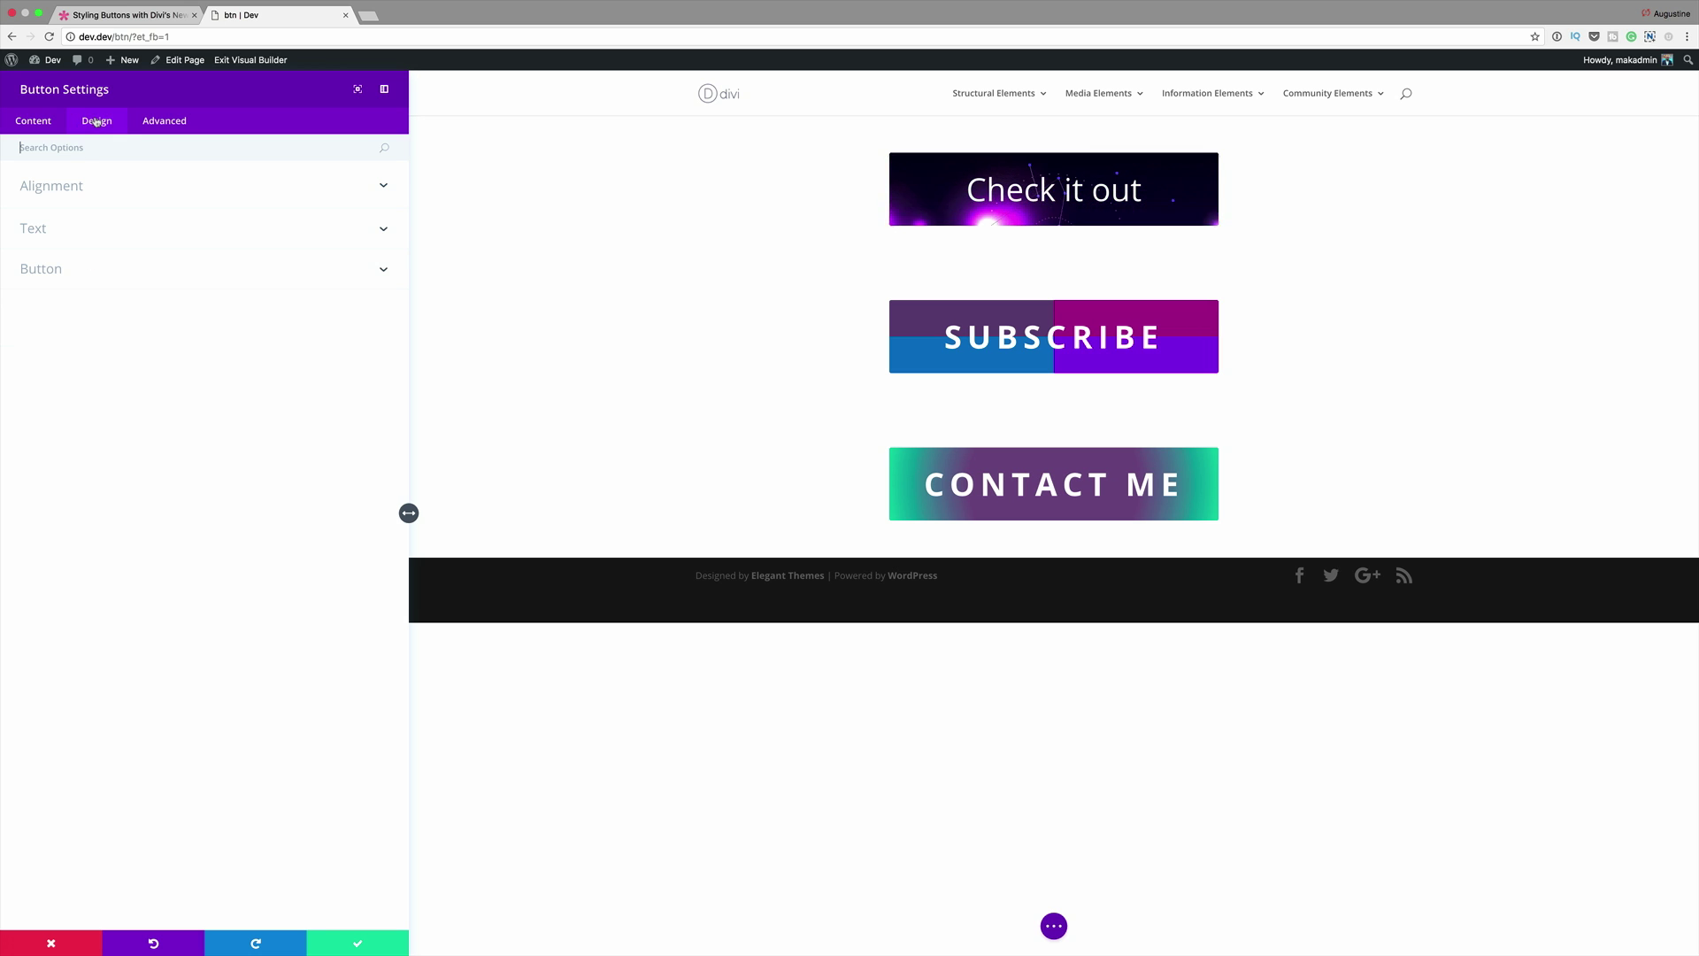
left_click(46, 277)
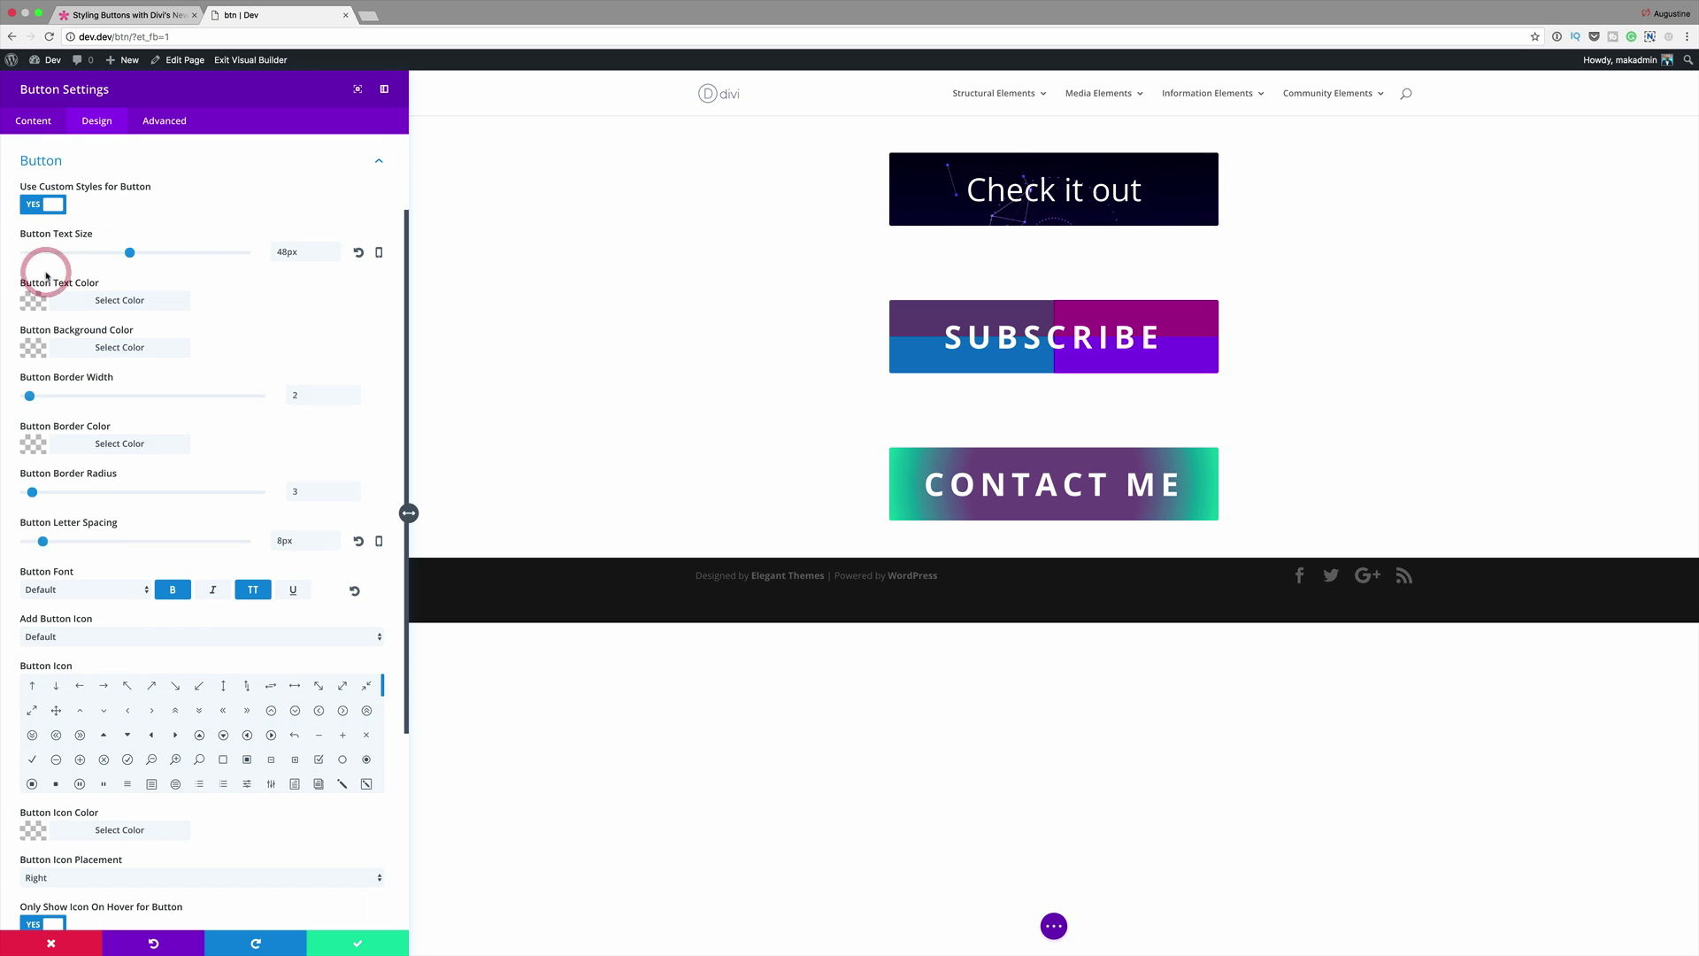
left_click(106, 590)
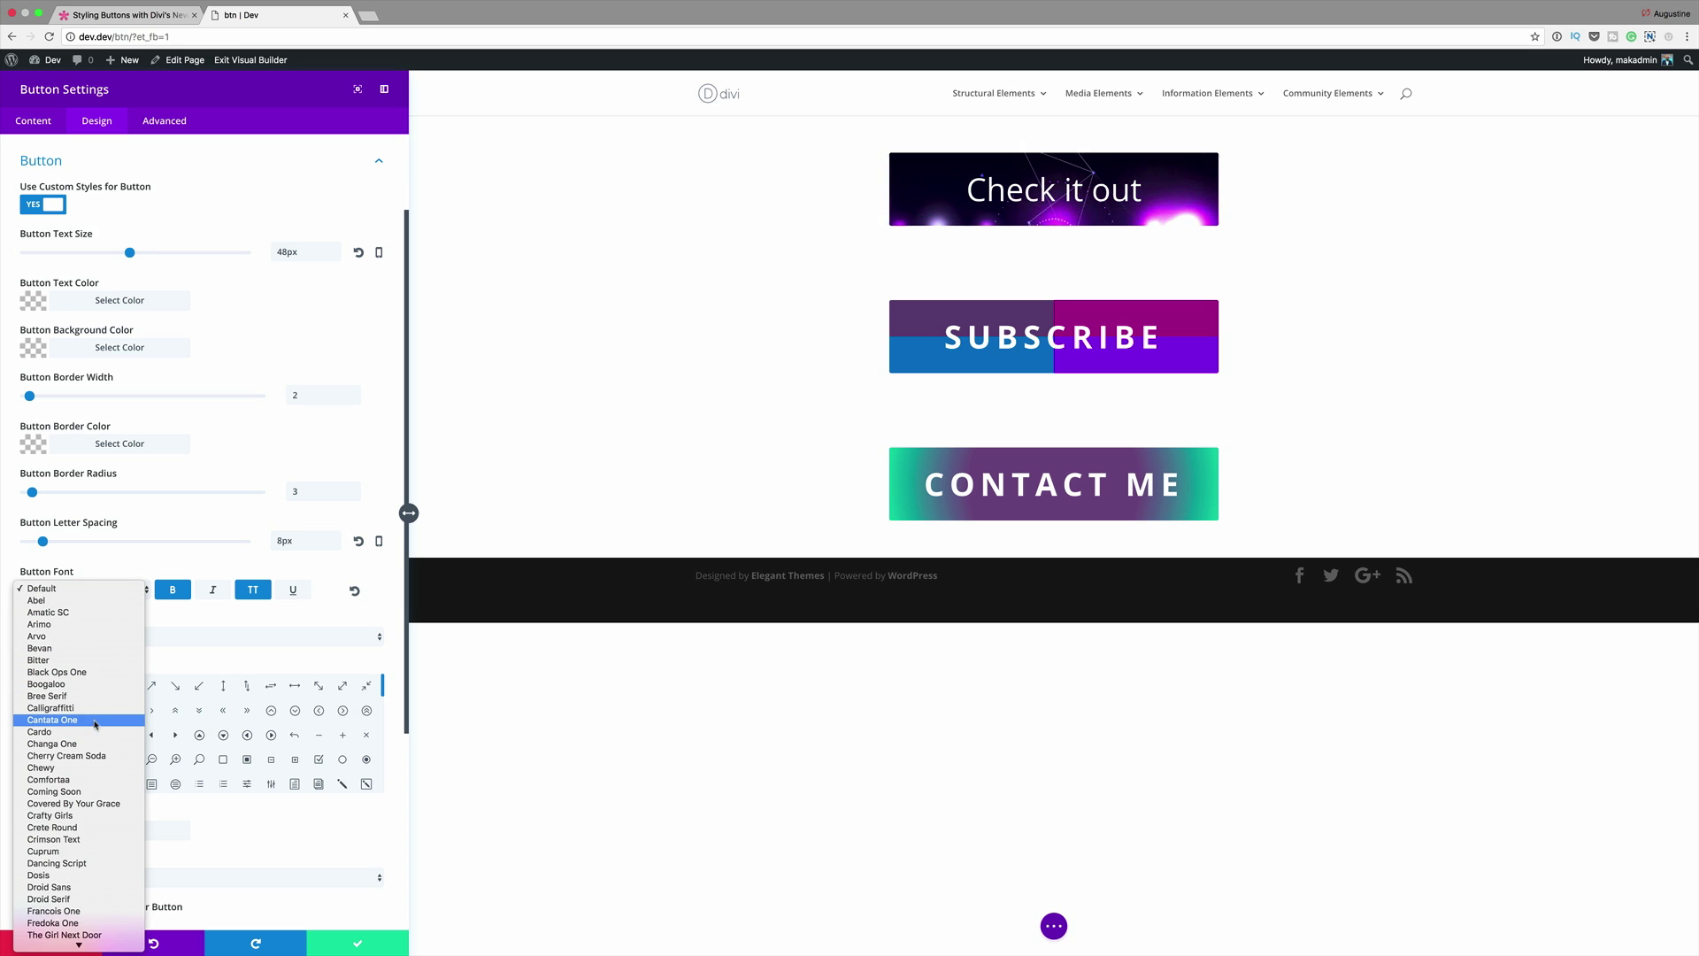
left_click(87, 815)
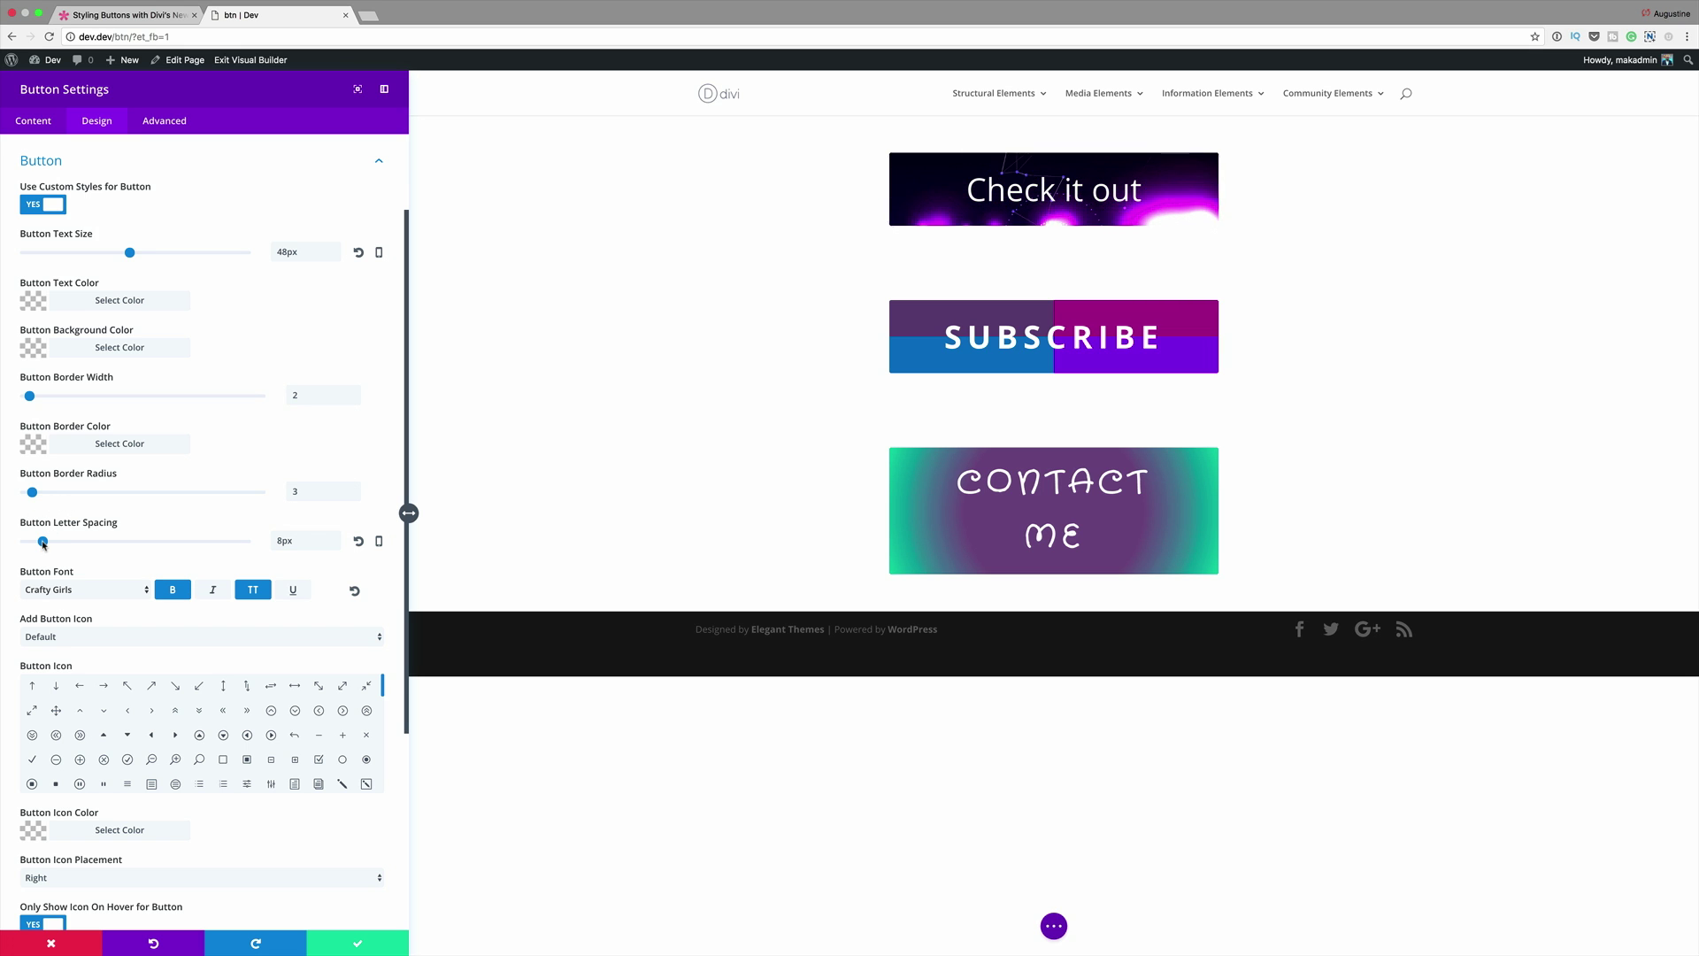
left_click_drag(43, 543, 24, 546)
left_click_drag(129, 253, 123, 253)
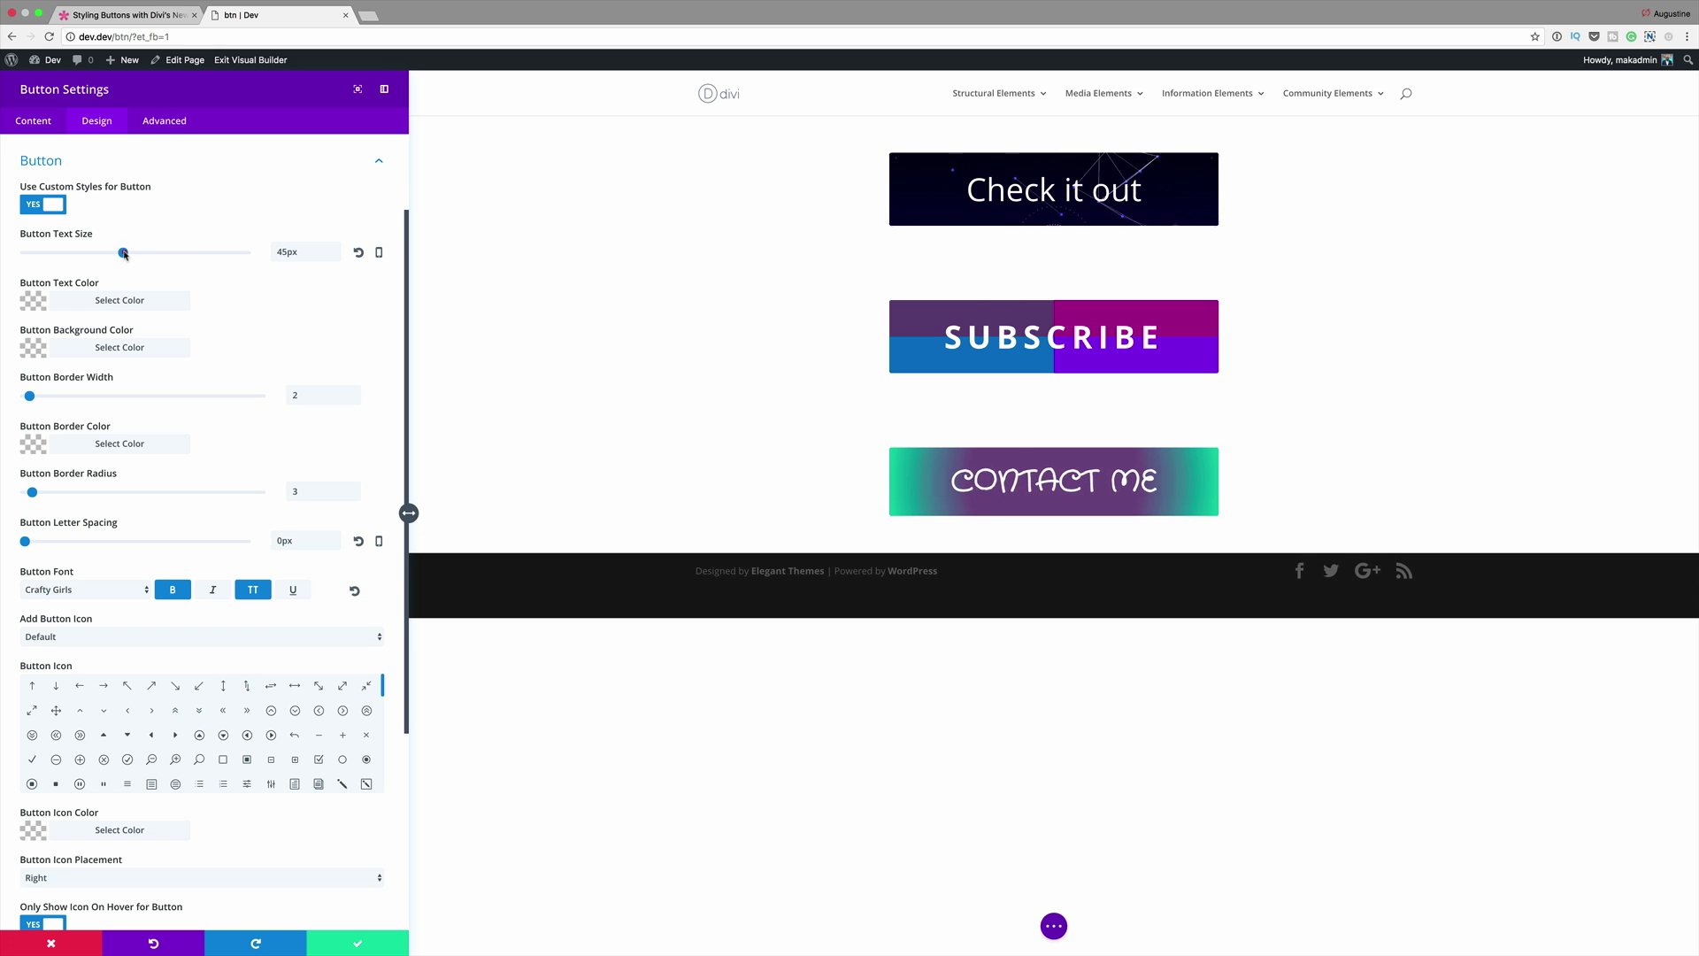
Enable the icon on the contact me button and choose the outlined heart as its icon.
left_click(102, 635)
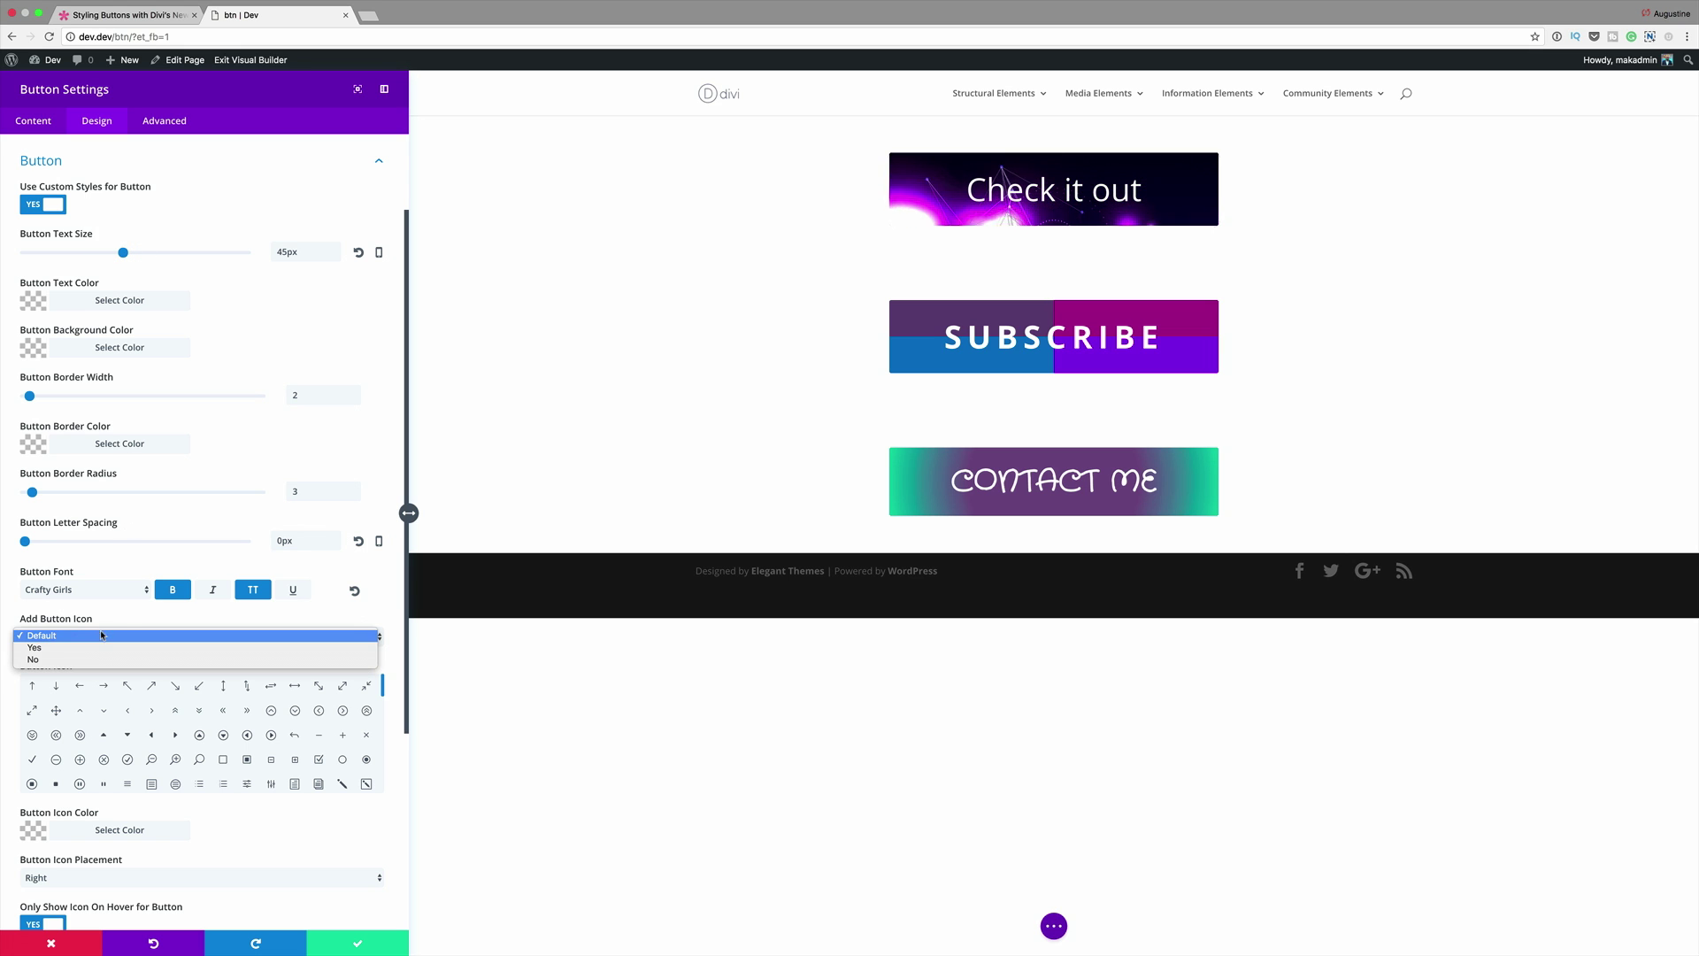
left_click(96, 649)
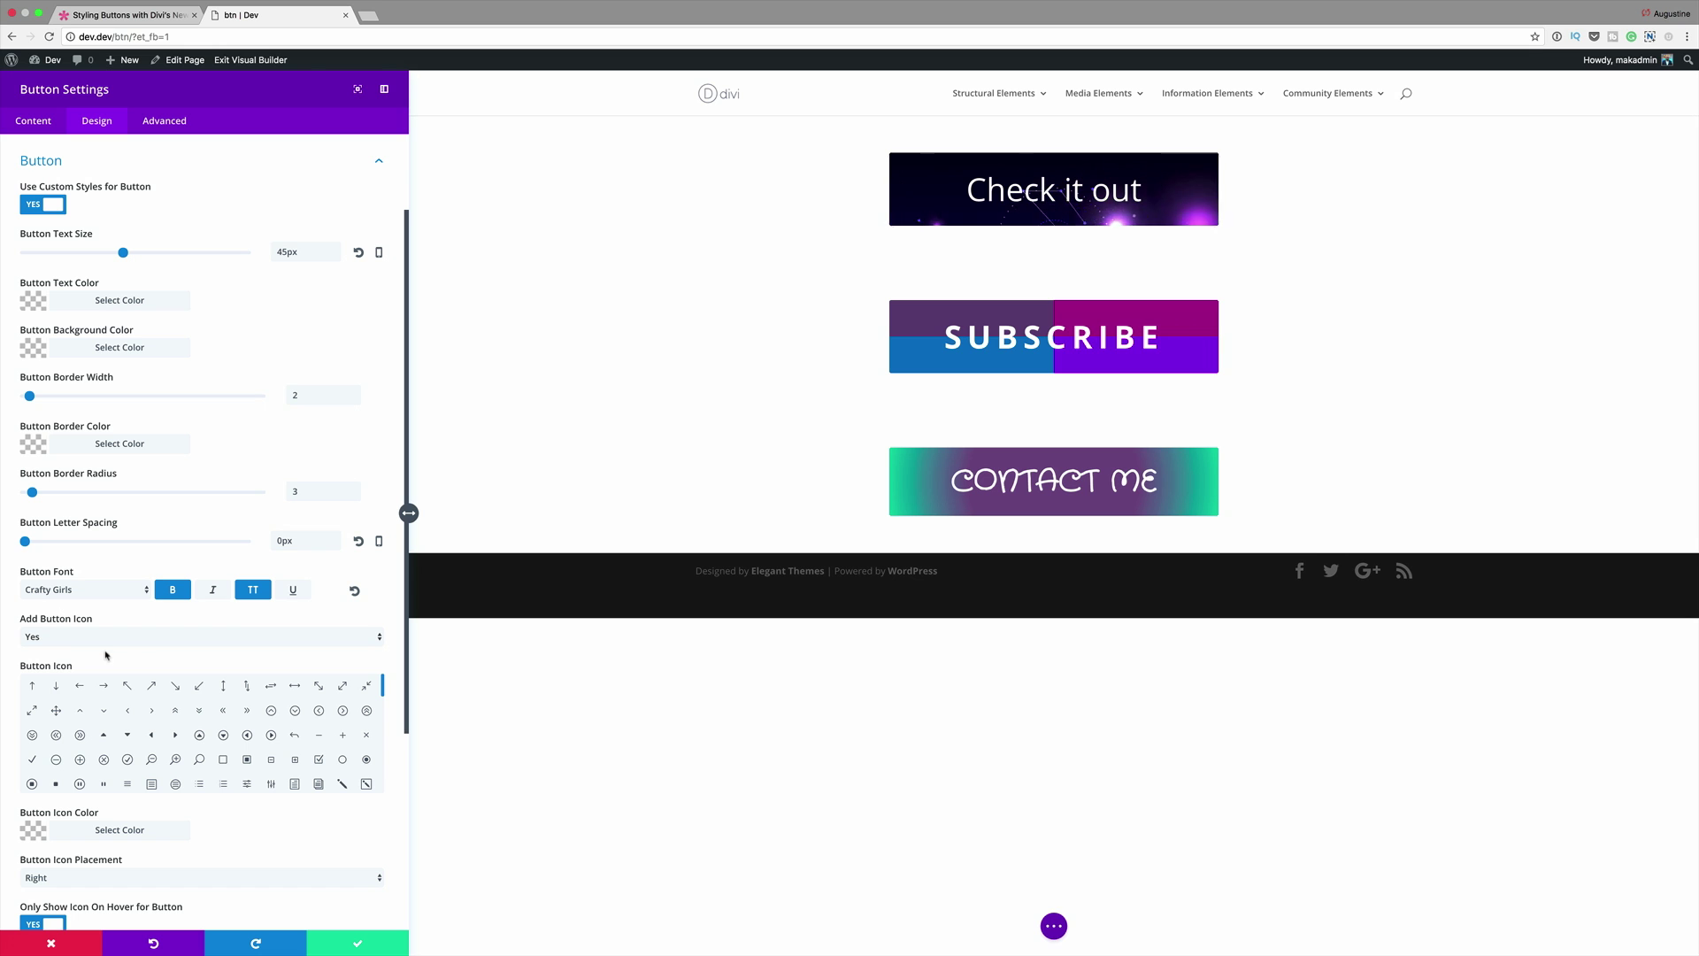
scroll(350, 741, "down", 3)
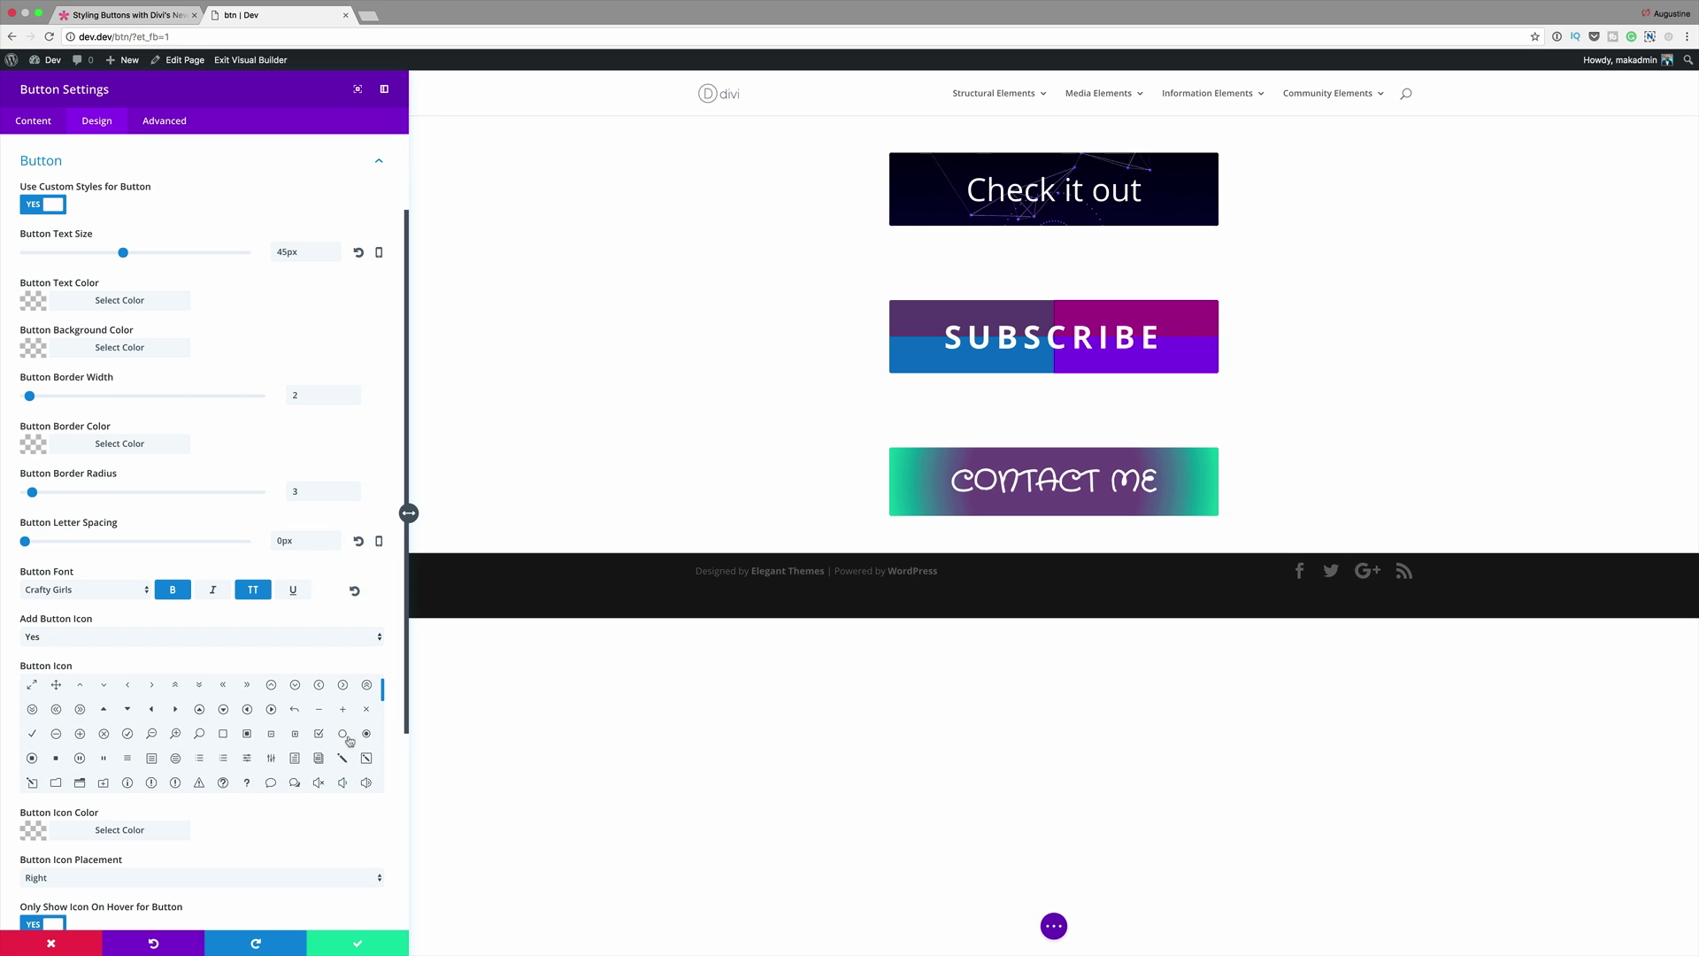
scroll(350, 741, "down", 2)
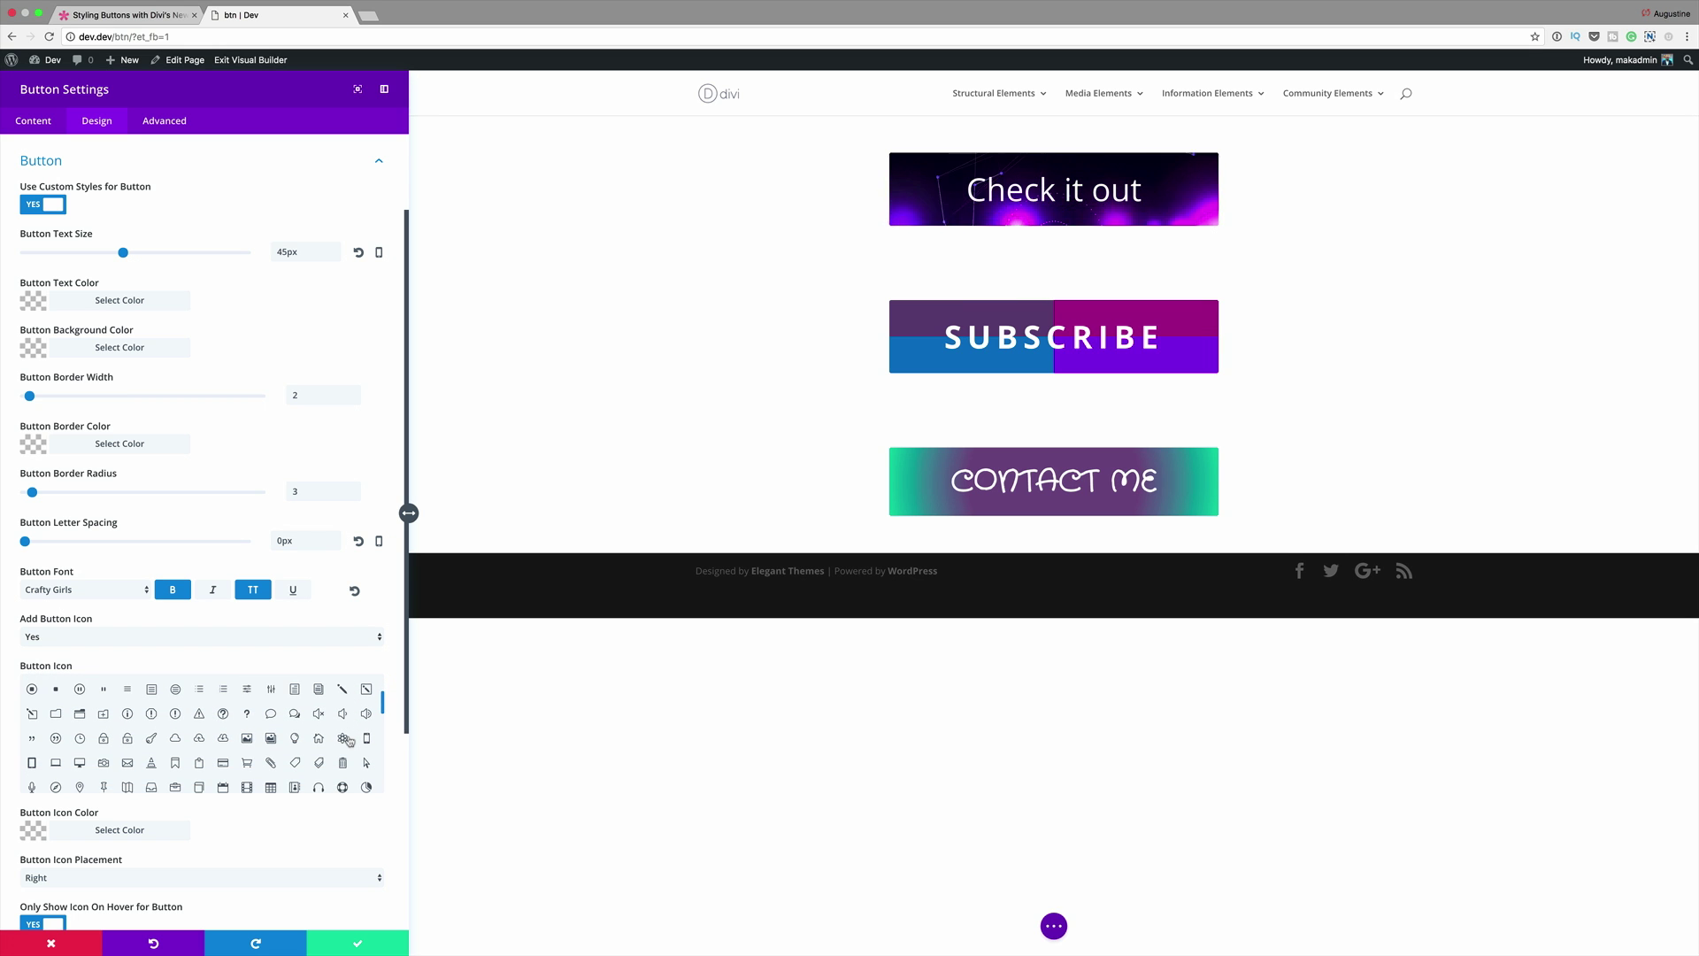
scroll(349, 741, "down", 1)
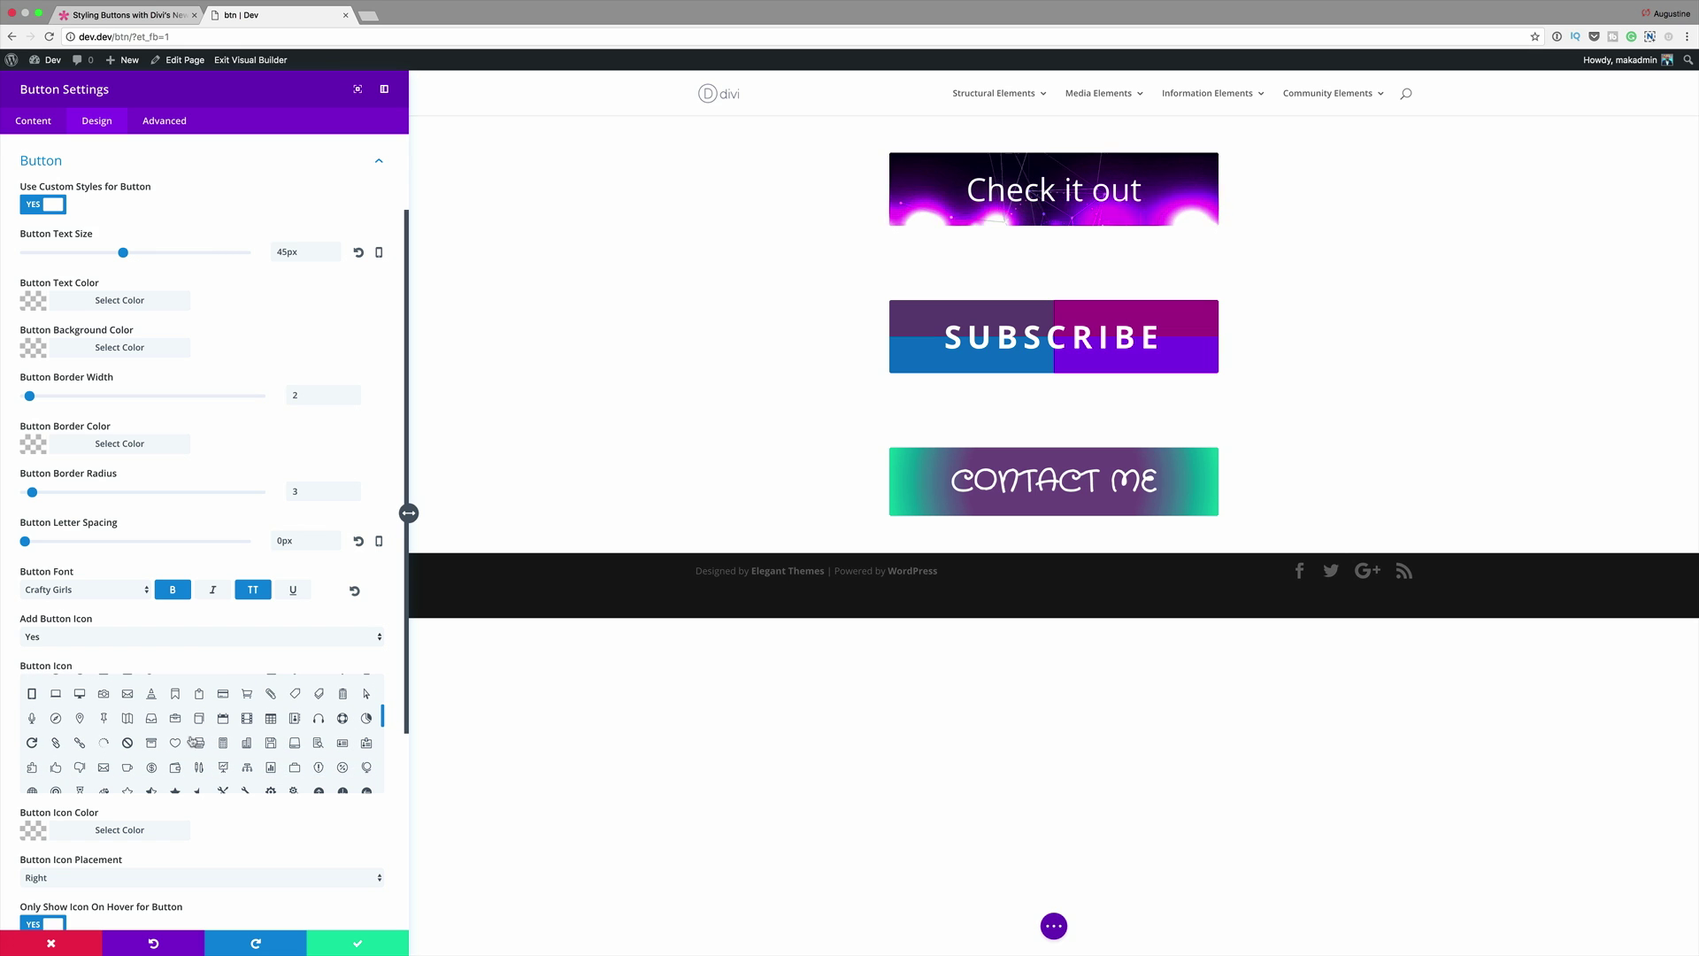
left_click(176, 744)
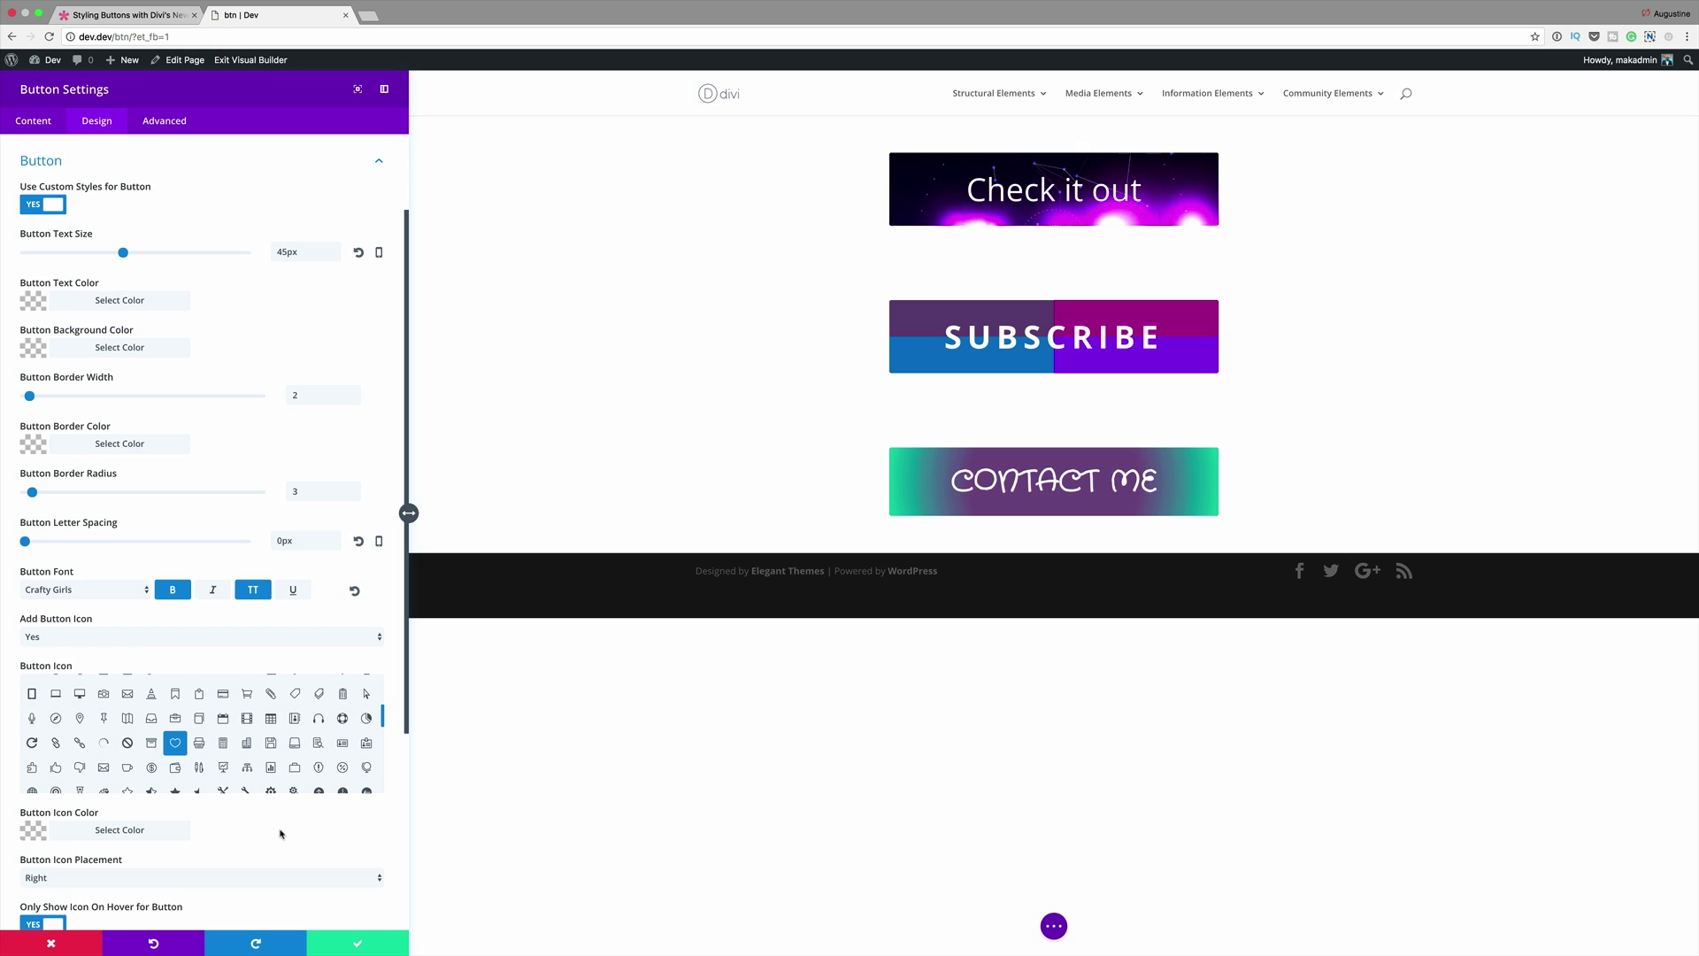
Turn off showing the contact me button's icon only on hover, and save the button settings.
scroll(280, 834, "down", 3)
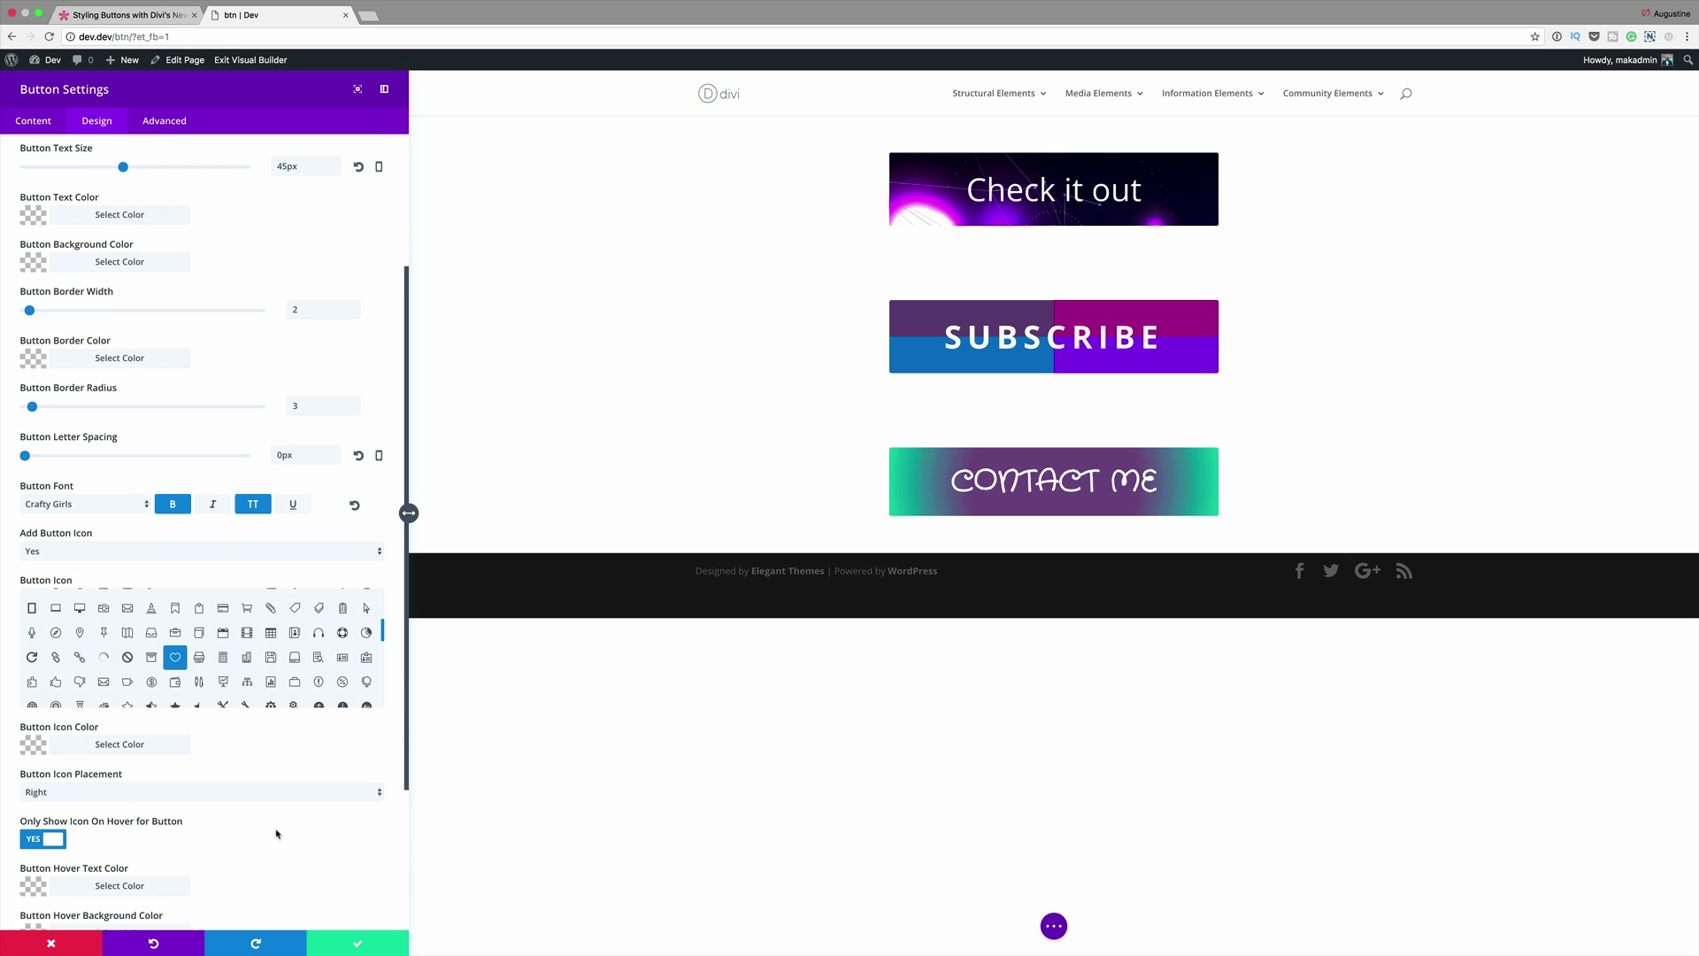
scroll(277, 834, "down", 1)
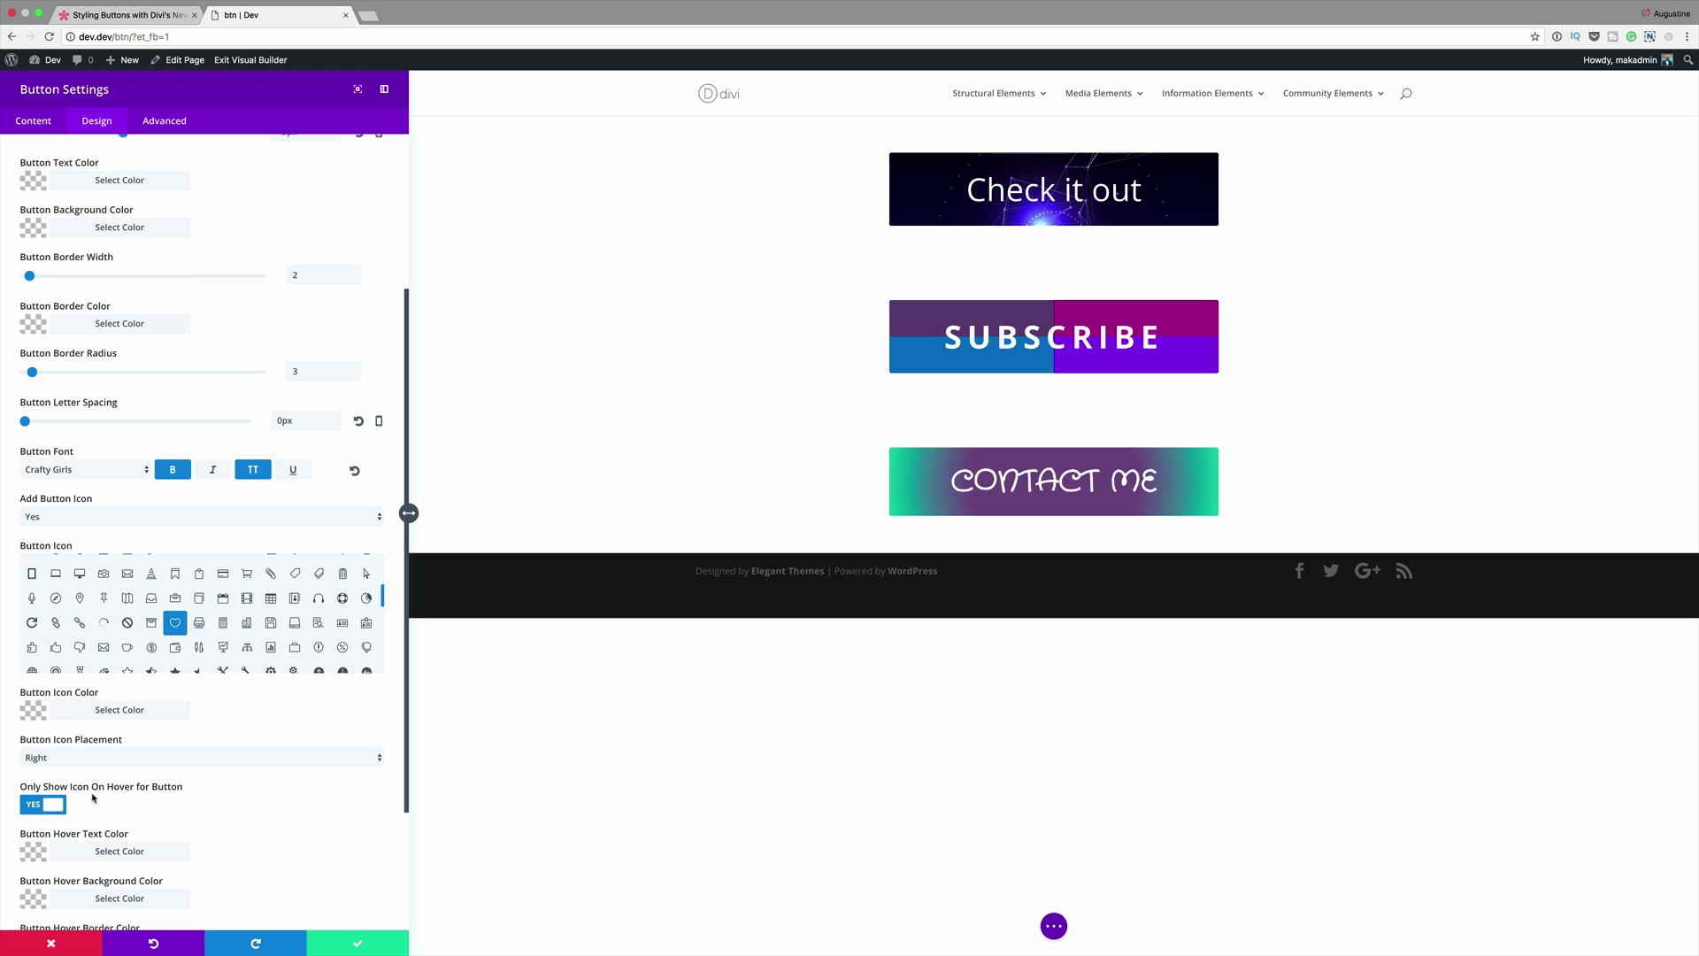
left_click(32, 808)
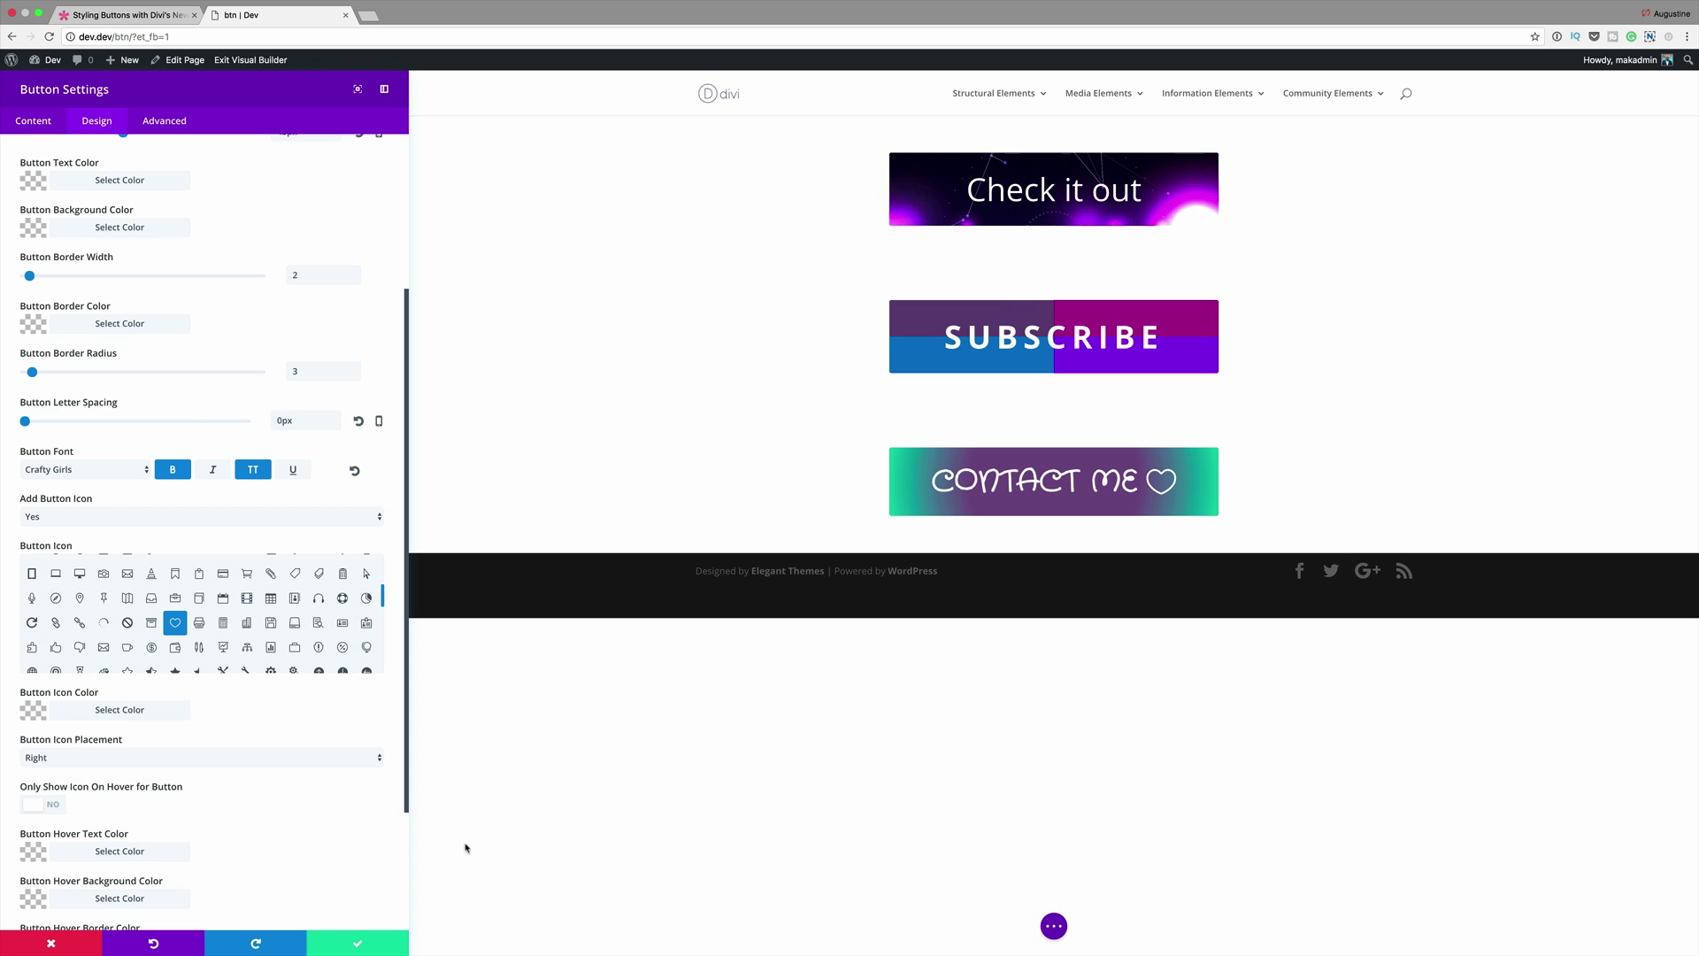
left_click(359, 945)
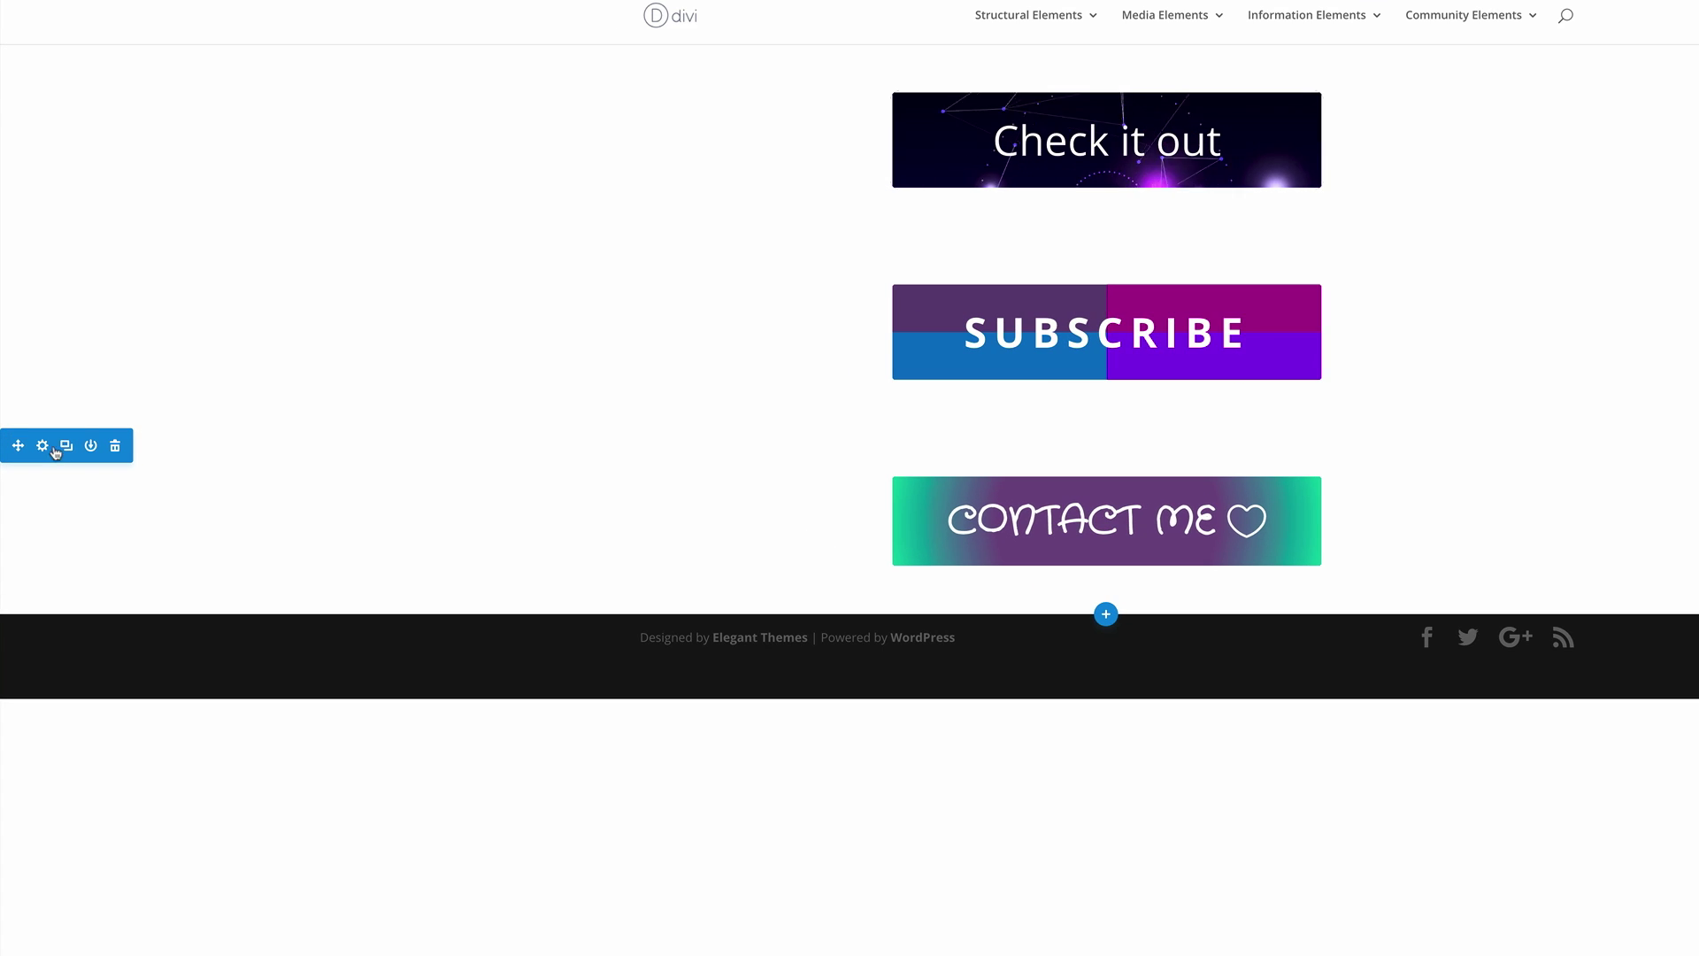
Duplicate the contact me section and set the copy's row gradient colors to dark green and bright green.
left_click(66, 446)
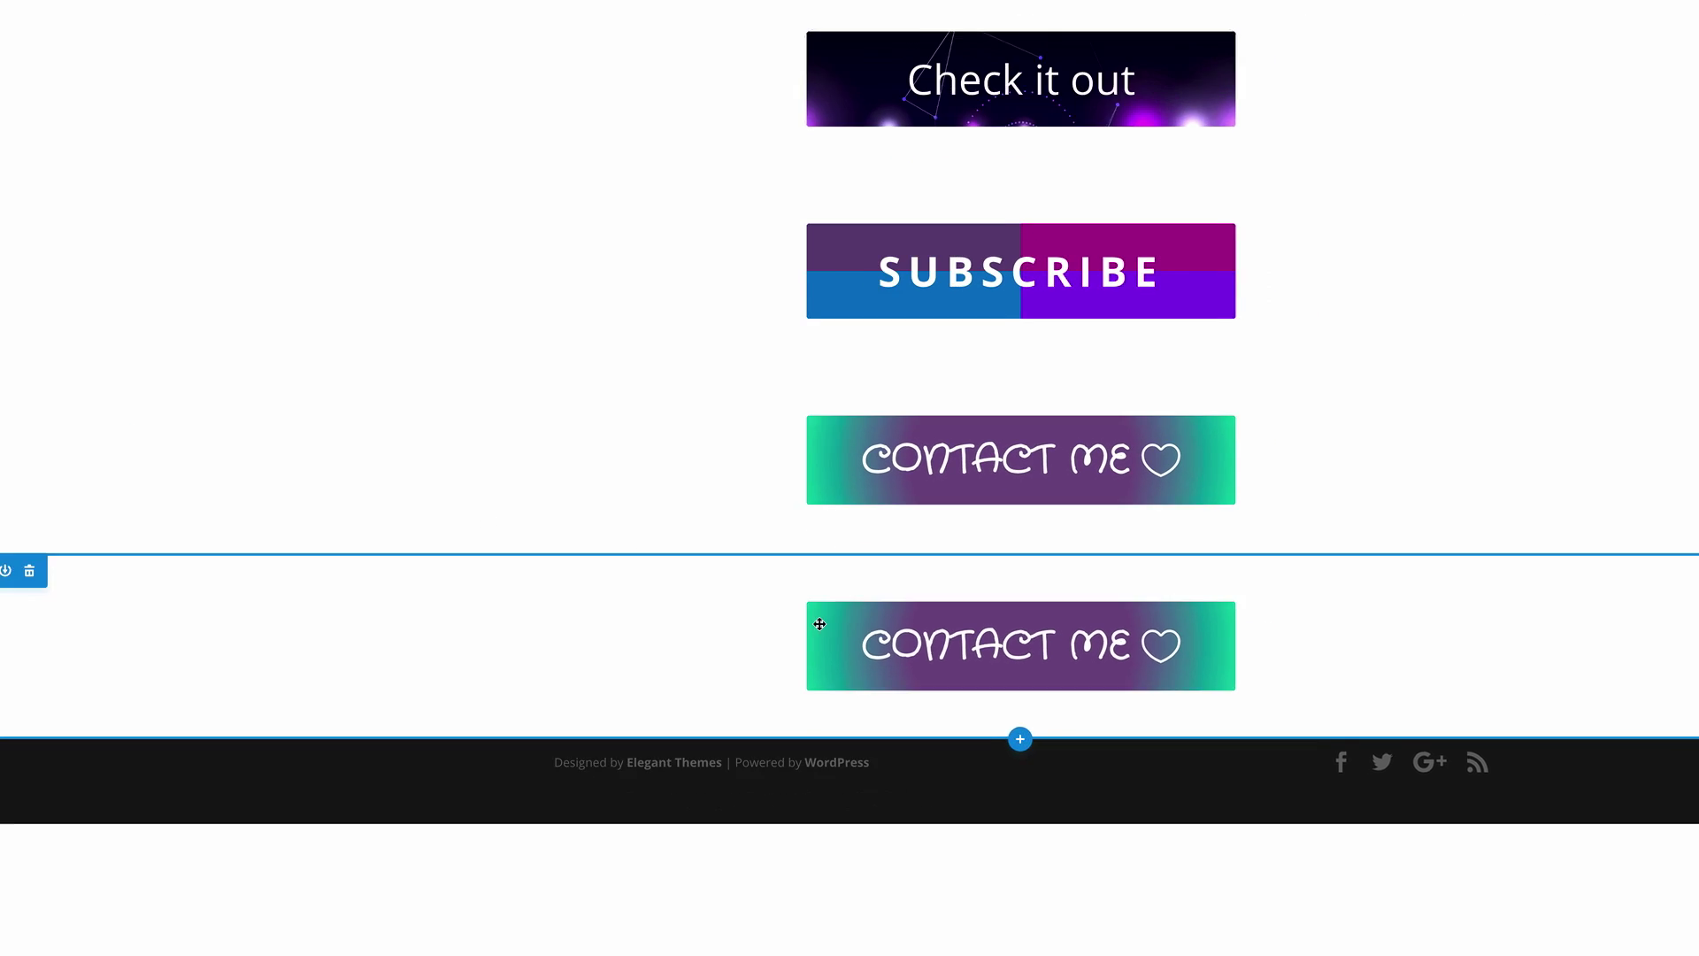
mouse_move(851, 622)
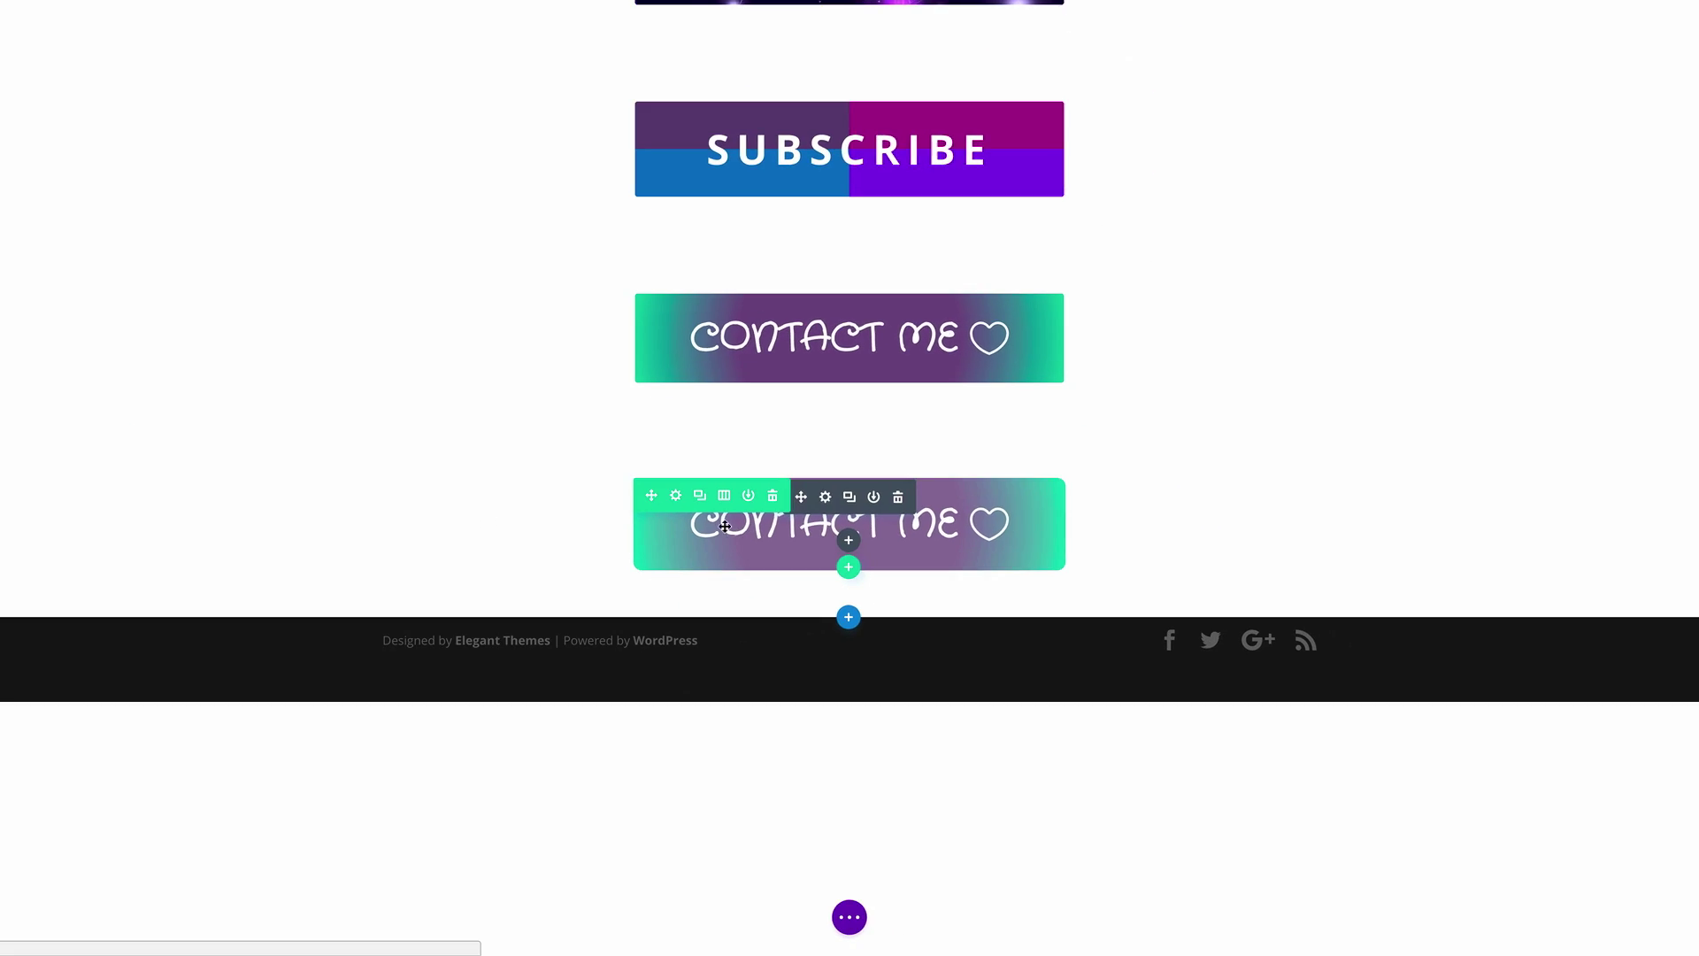
left_click(678, 497)
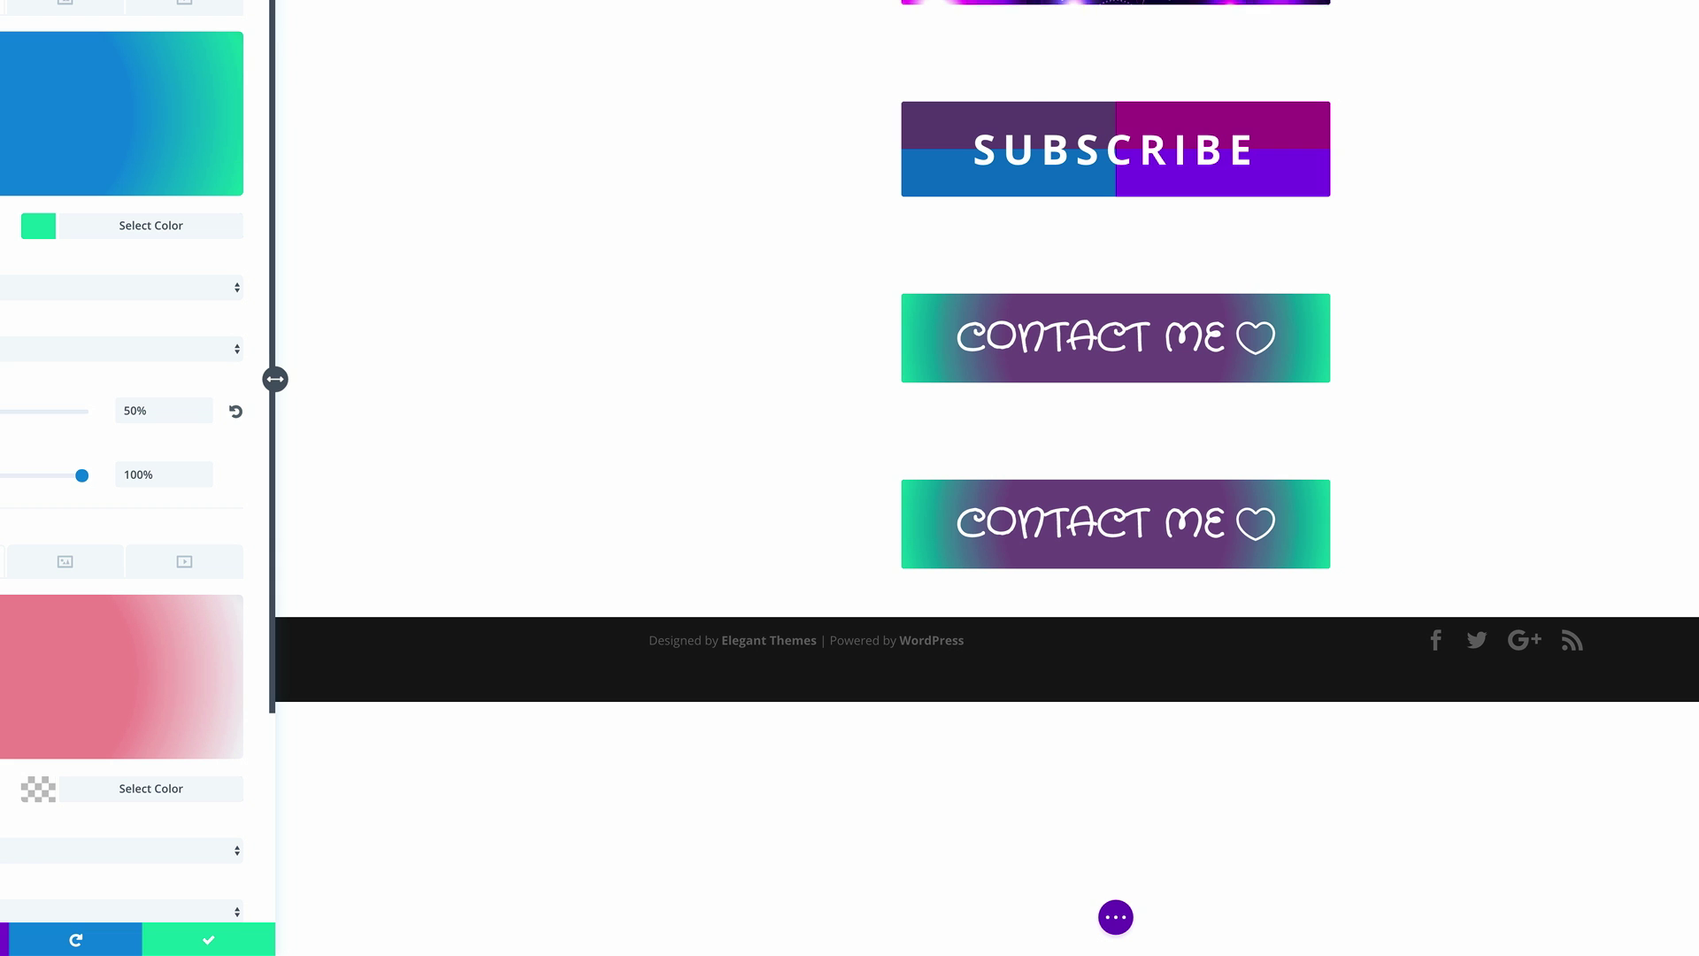
left_click(38, 226)
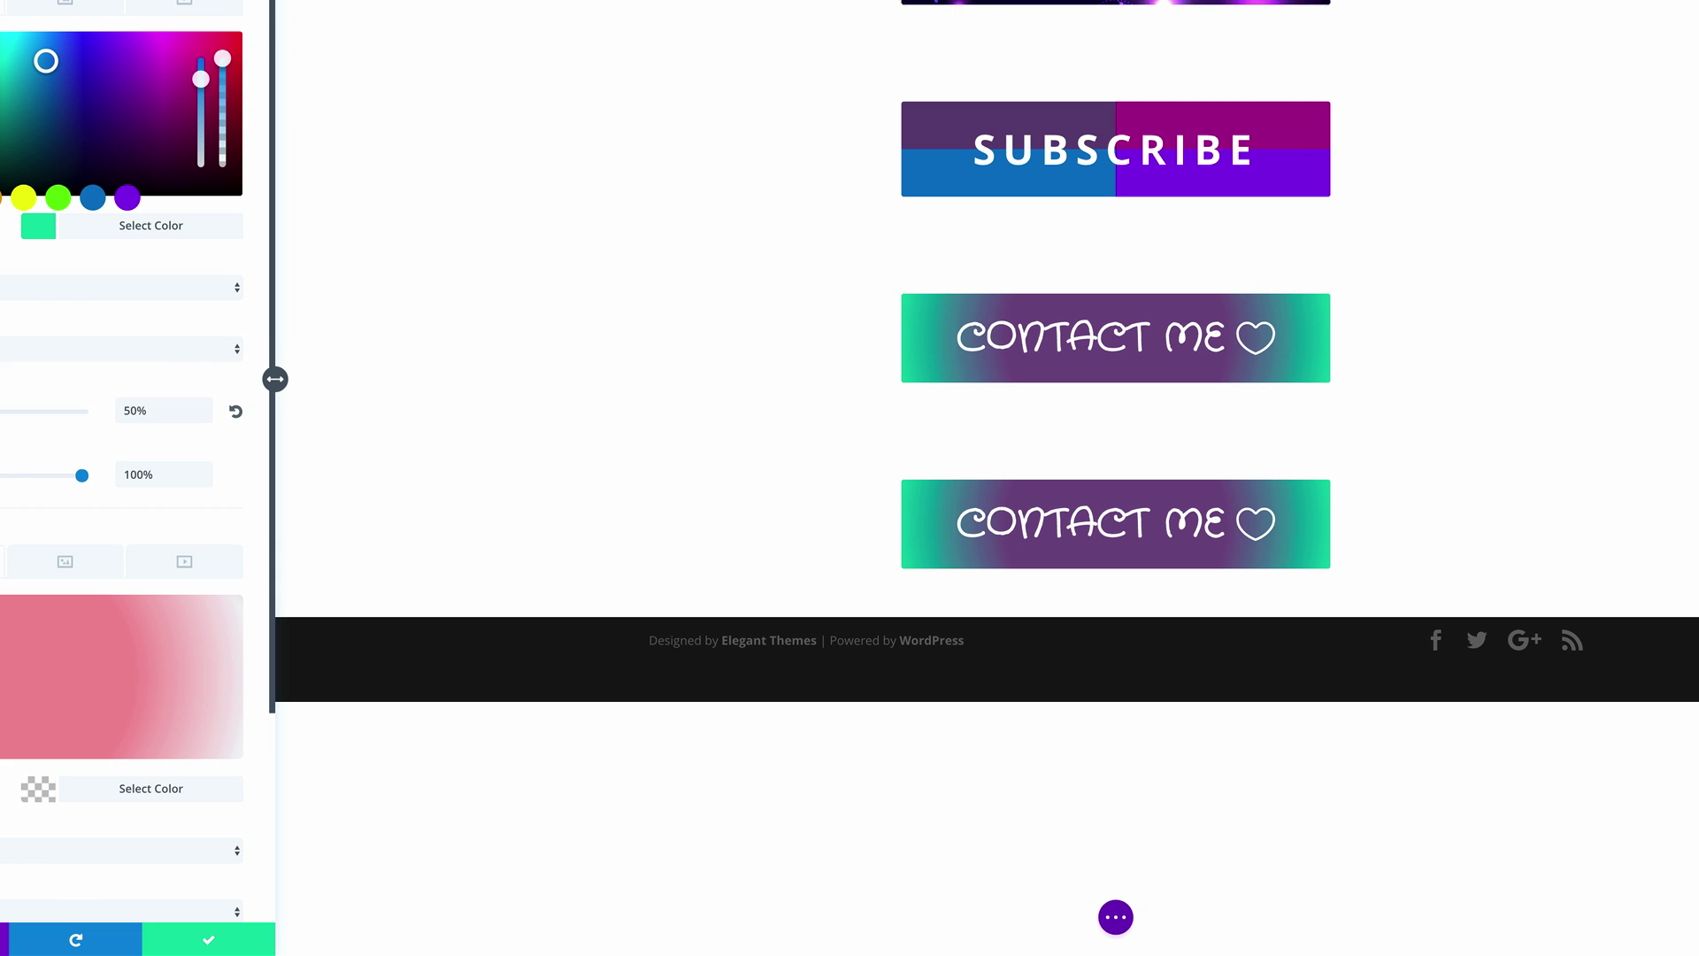
left_click(0, 162)
left_click(38, 226)
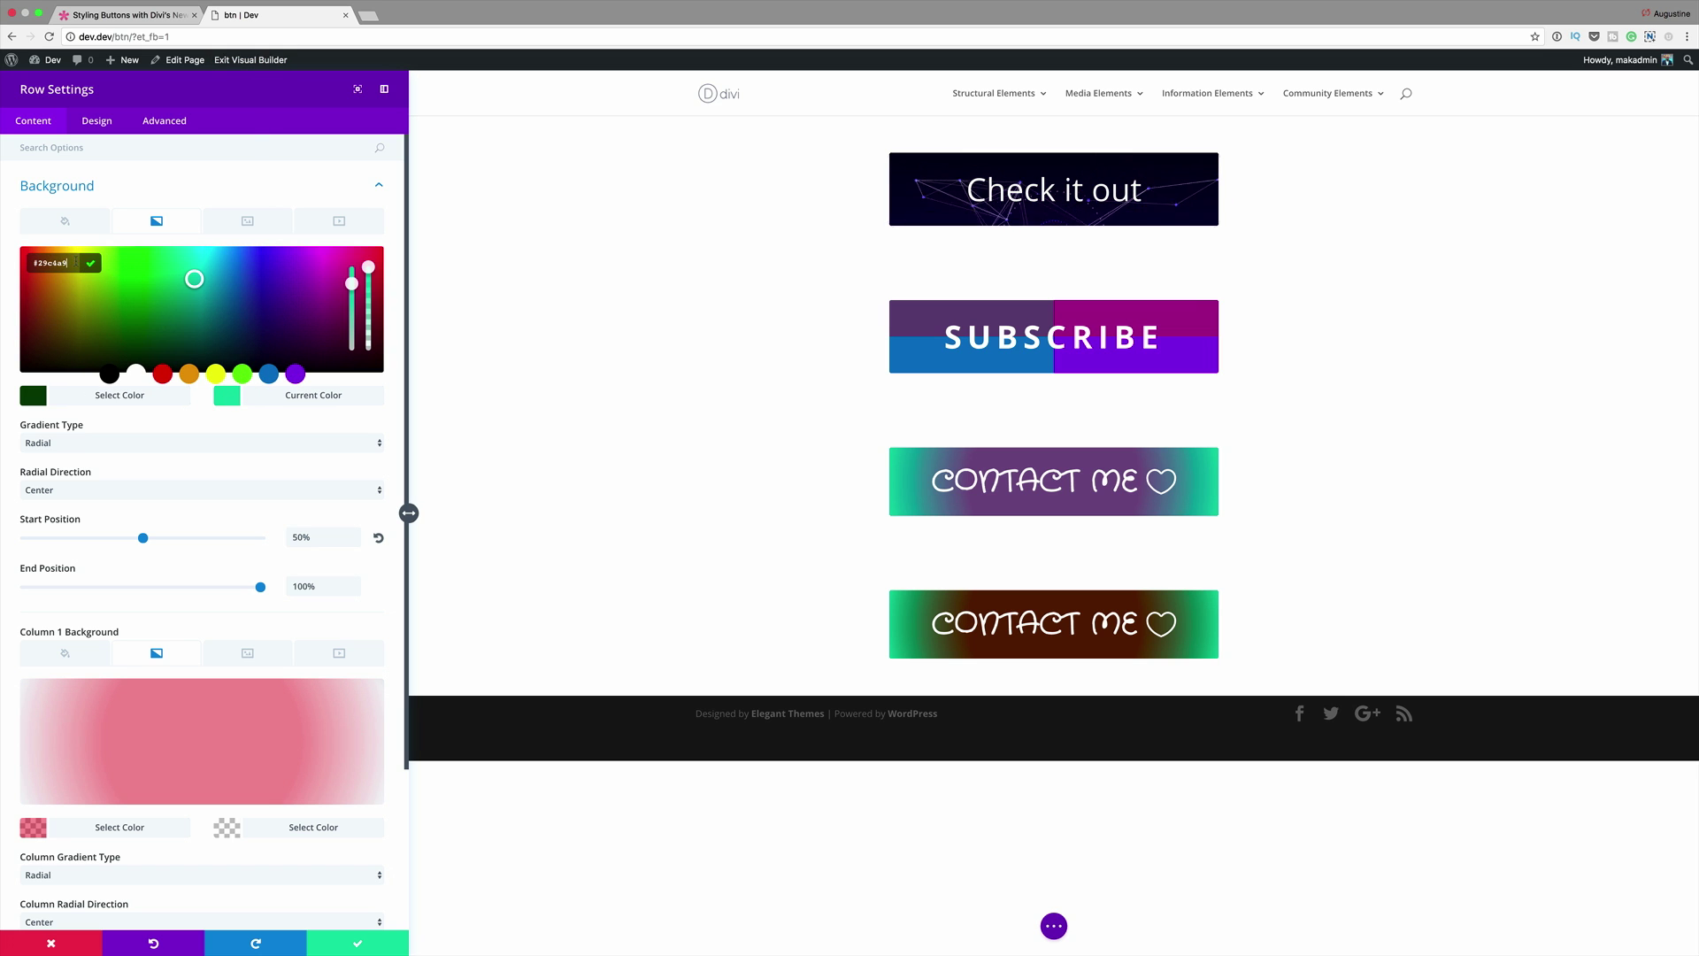
triple_click(76, 262)
type("#008c02")
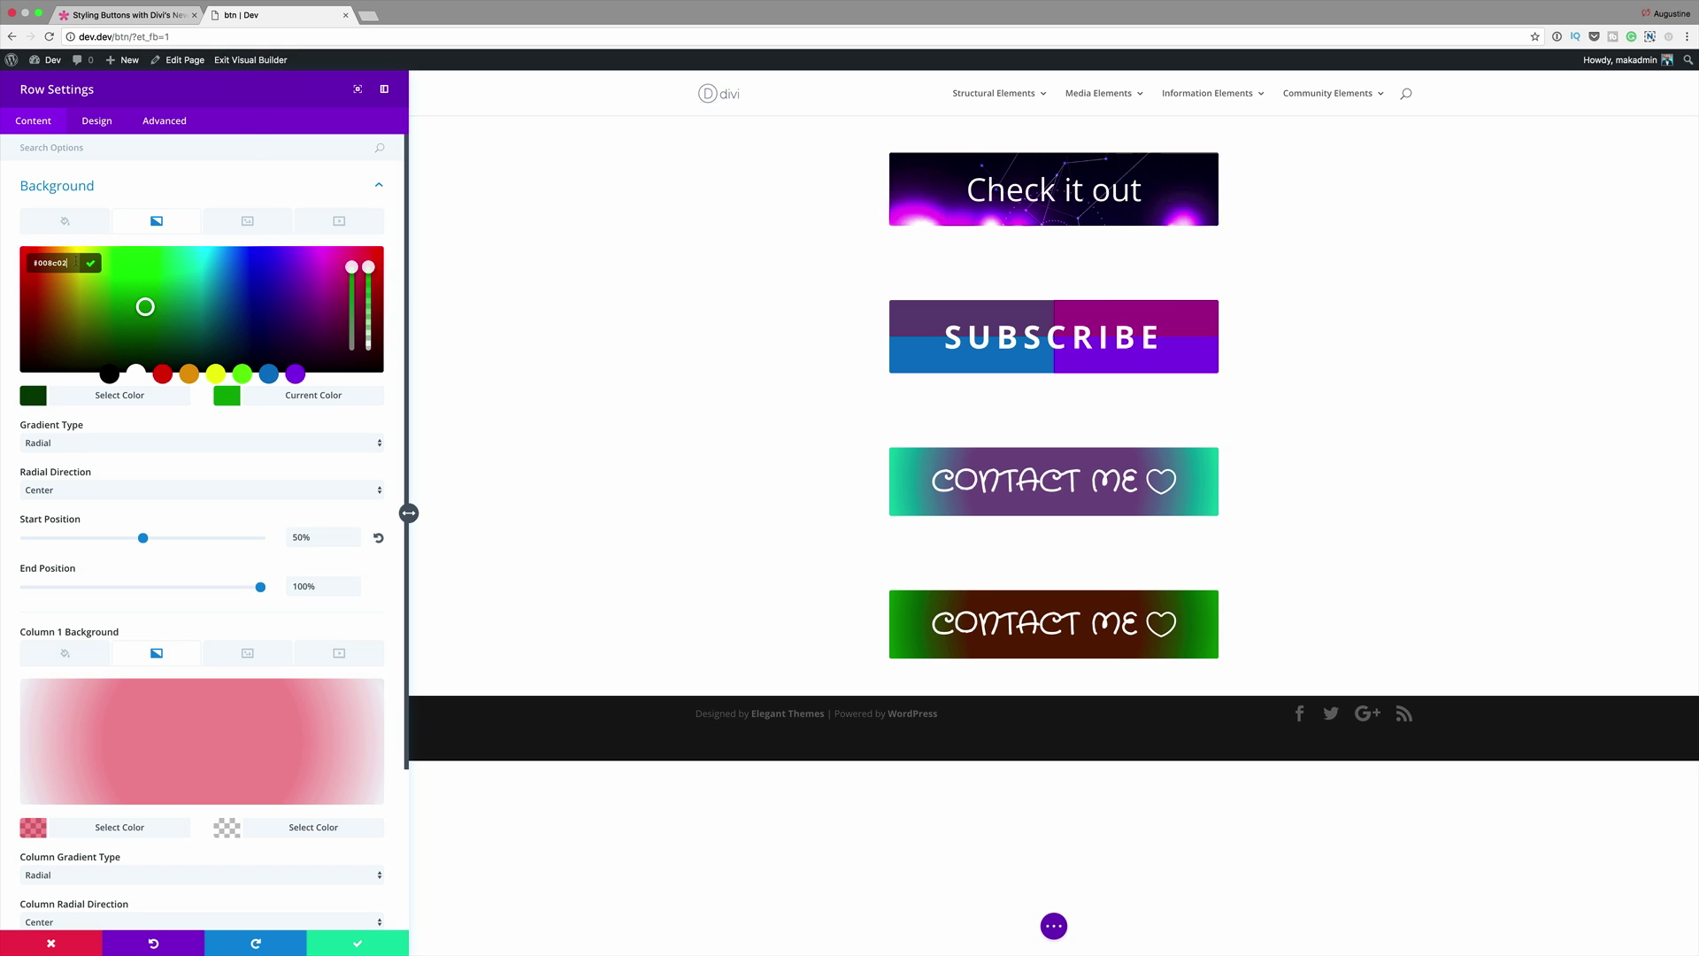
Set the duplicated row's gradient start position to 10% and its end position to 0%.
double_click(302, 537)
type("1")
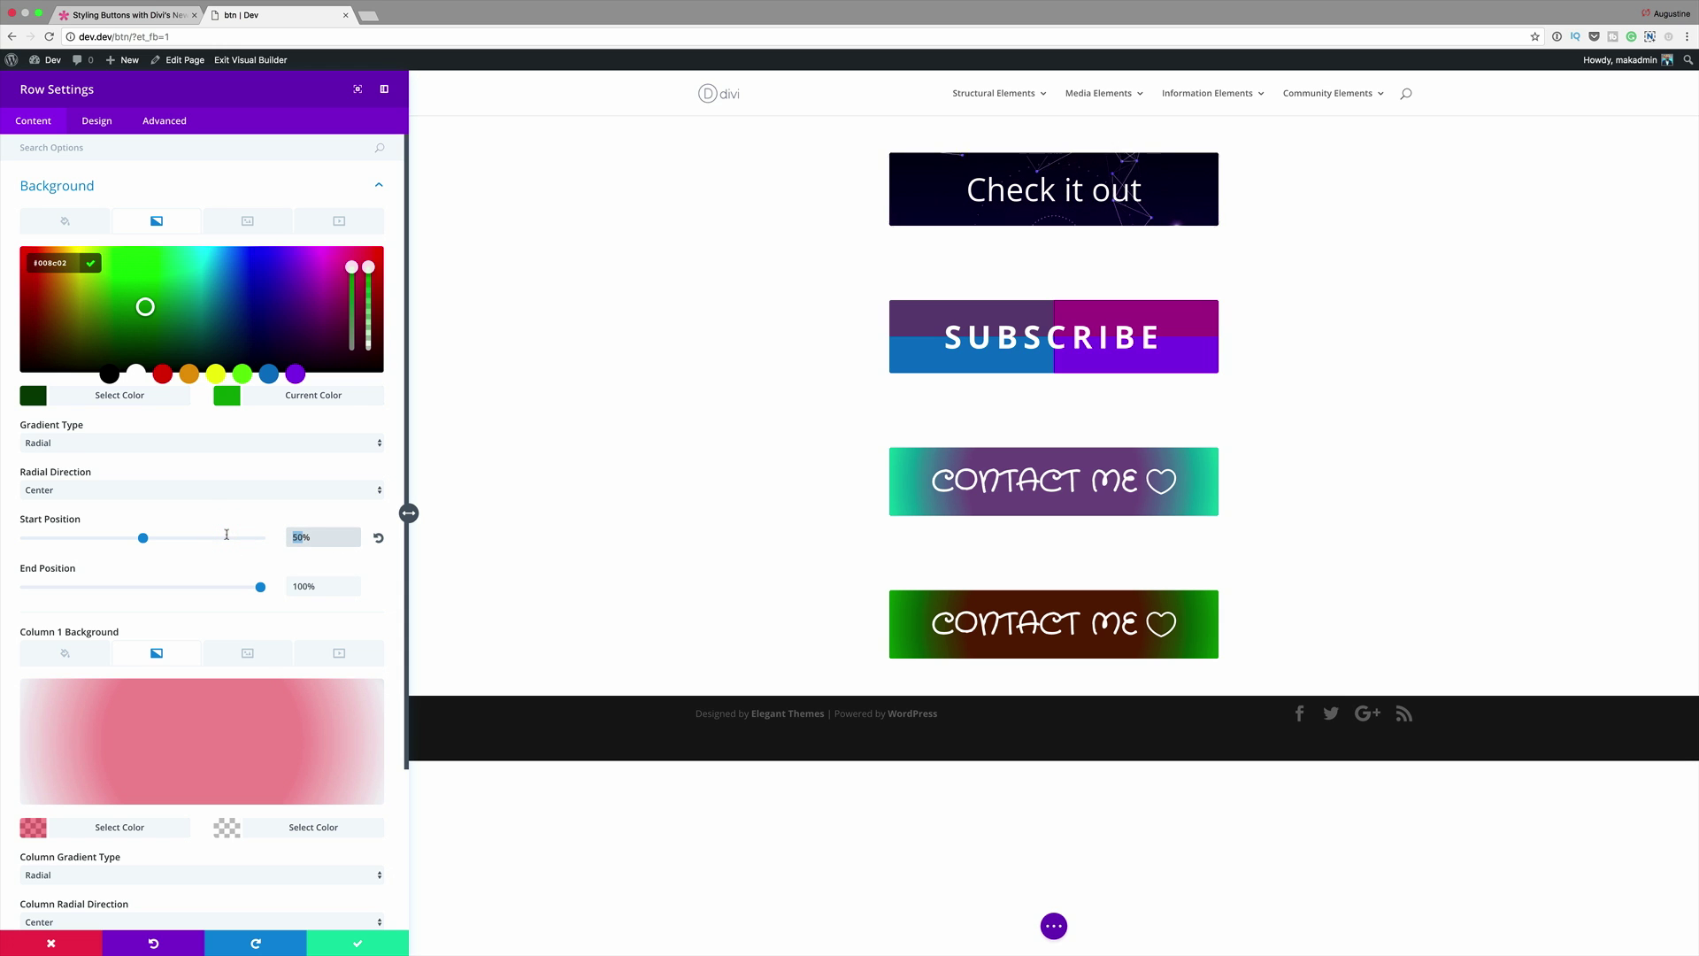
type("0")
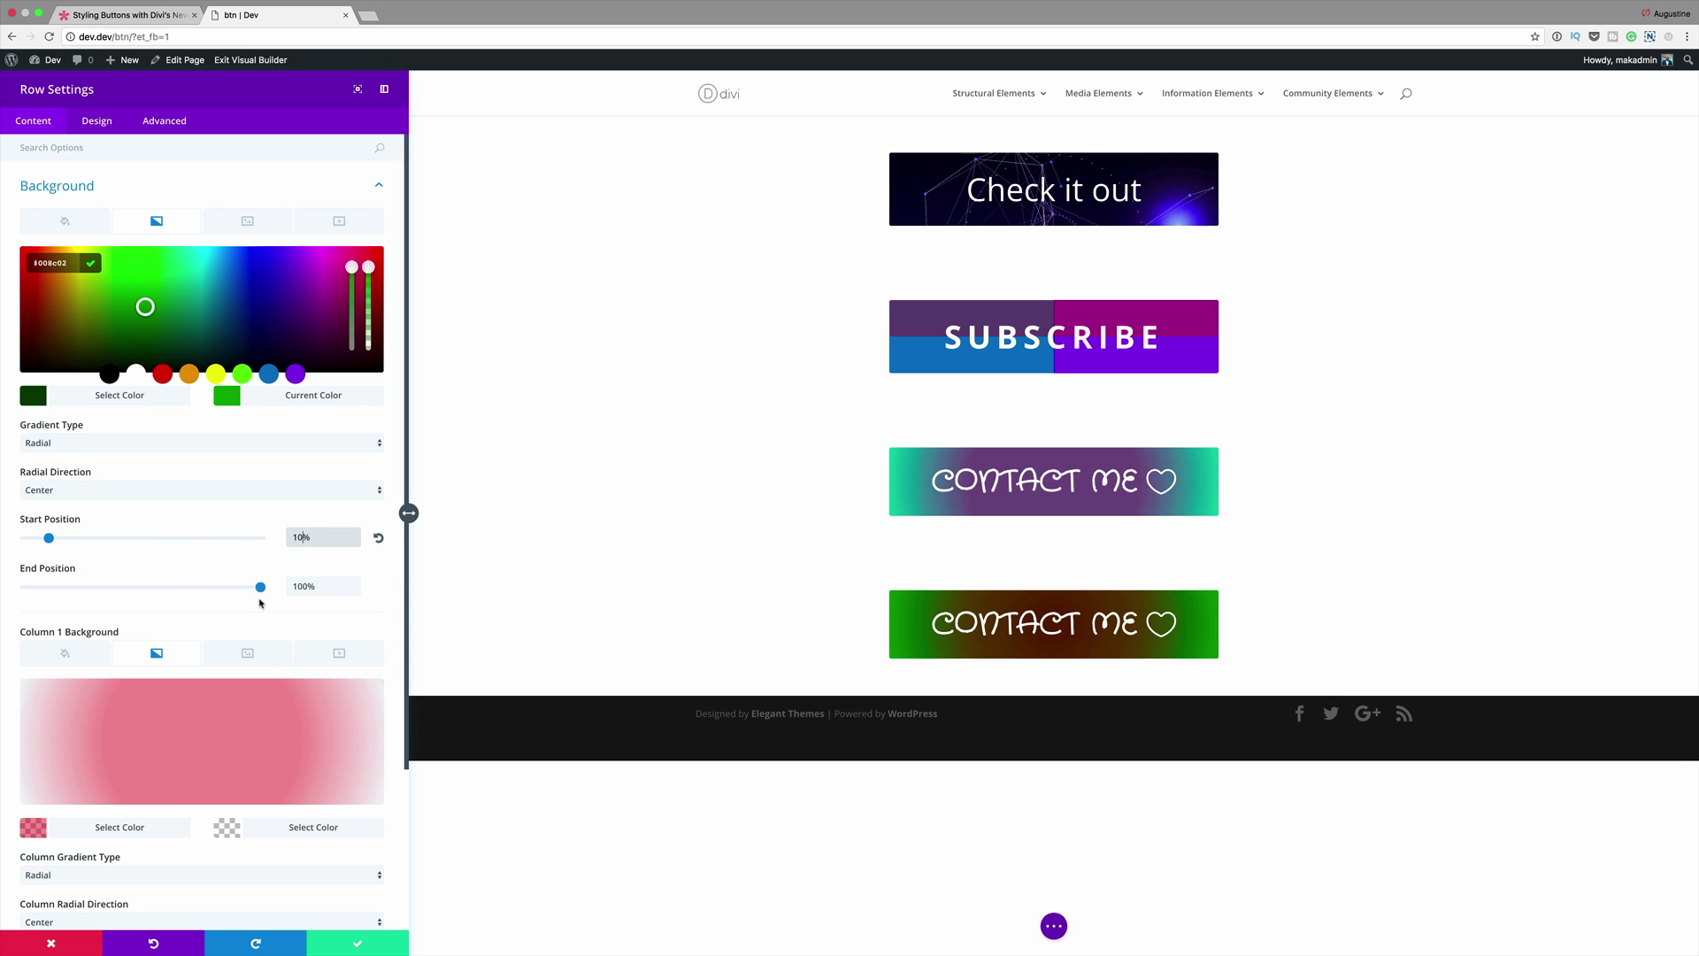
left_click_drag(261, 589, 2, 589)
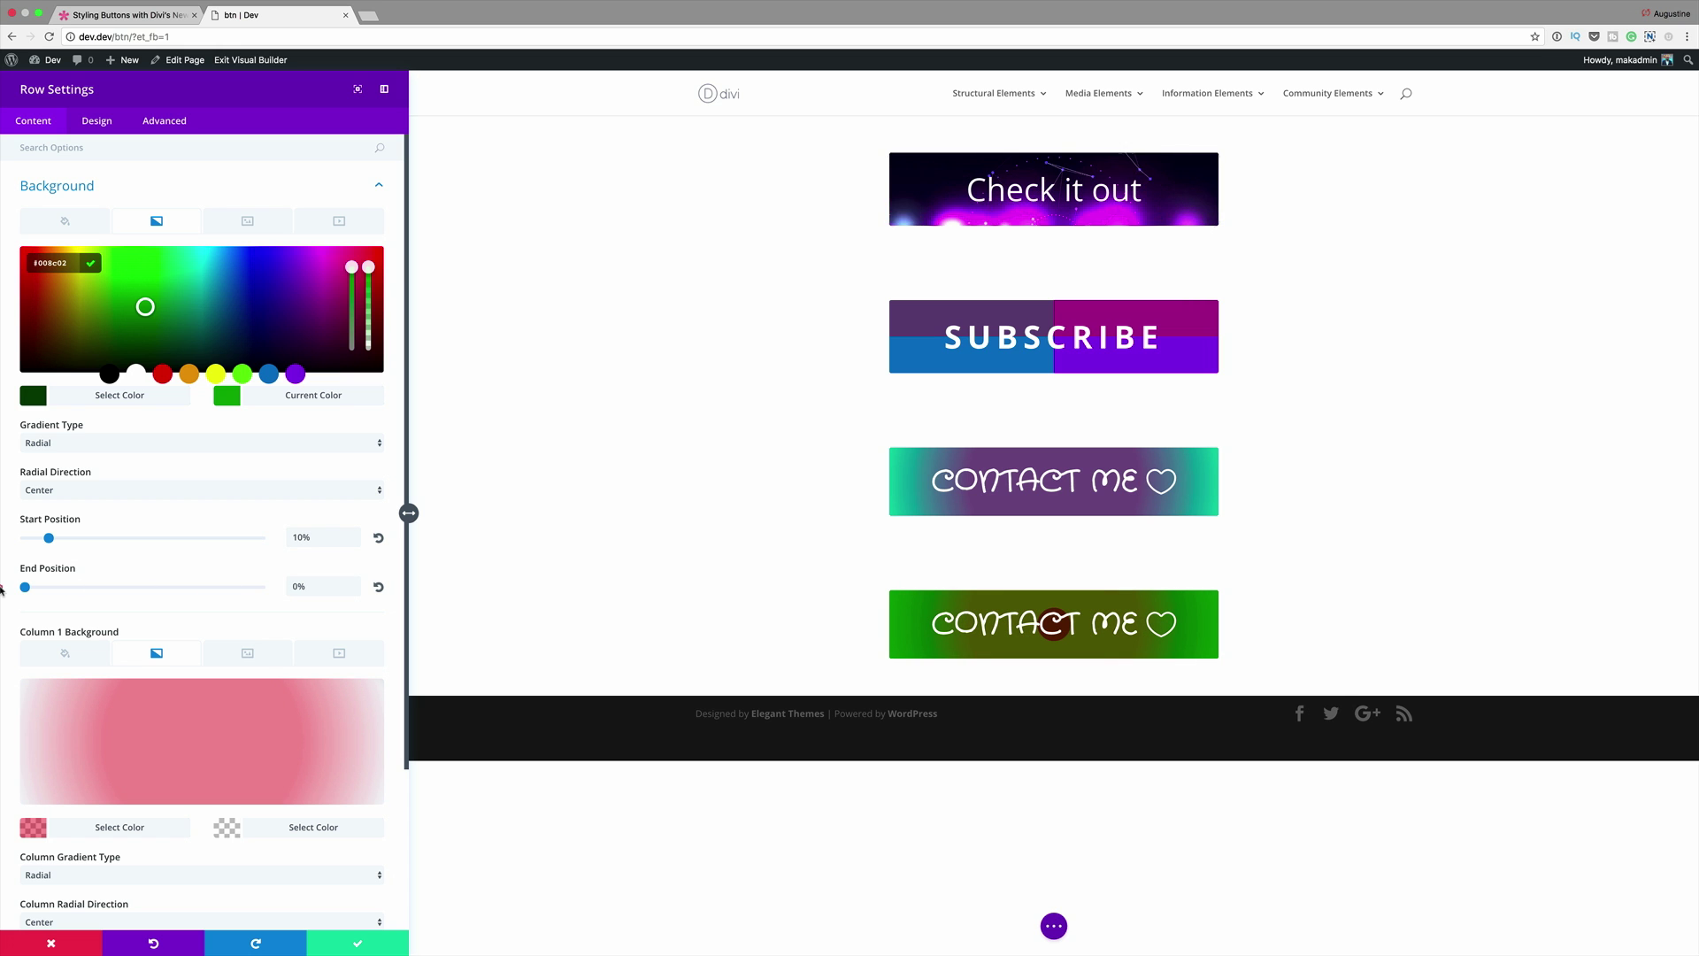
Set the column 1 gradient's first color to a translucent light green with 0.43 opacity.
scroll(328, 661, "down", 4)
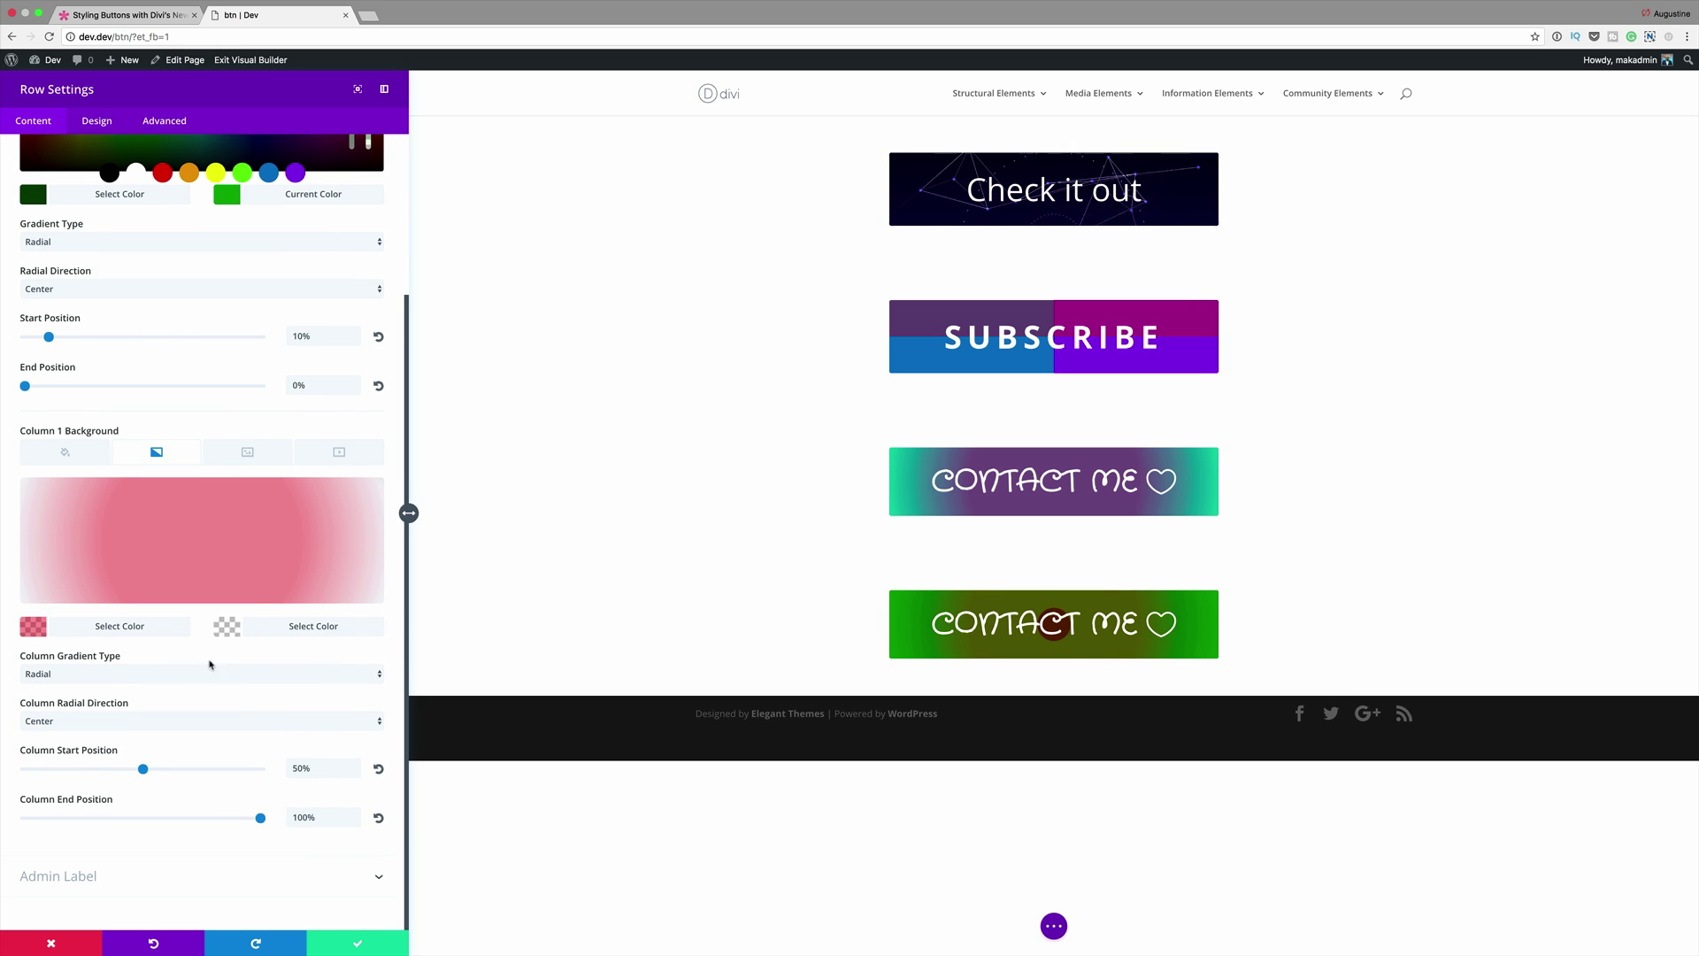
left_click(34, 627)
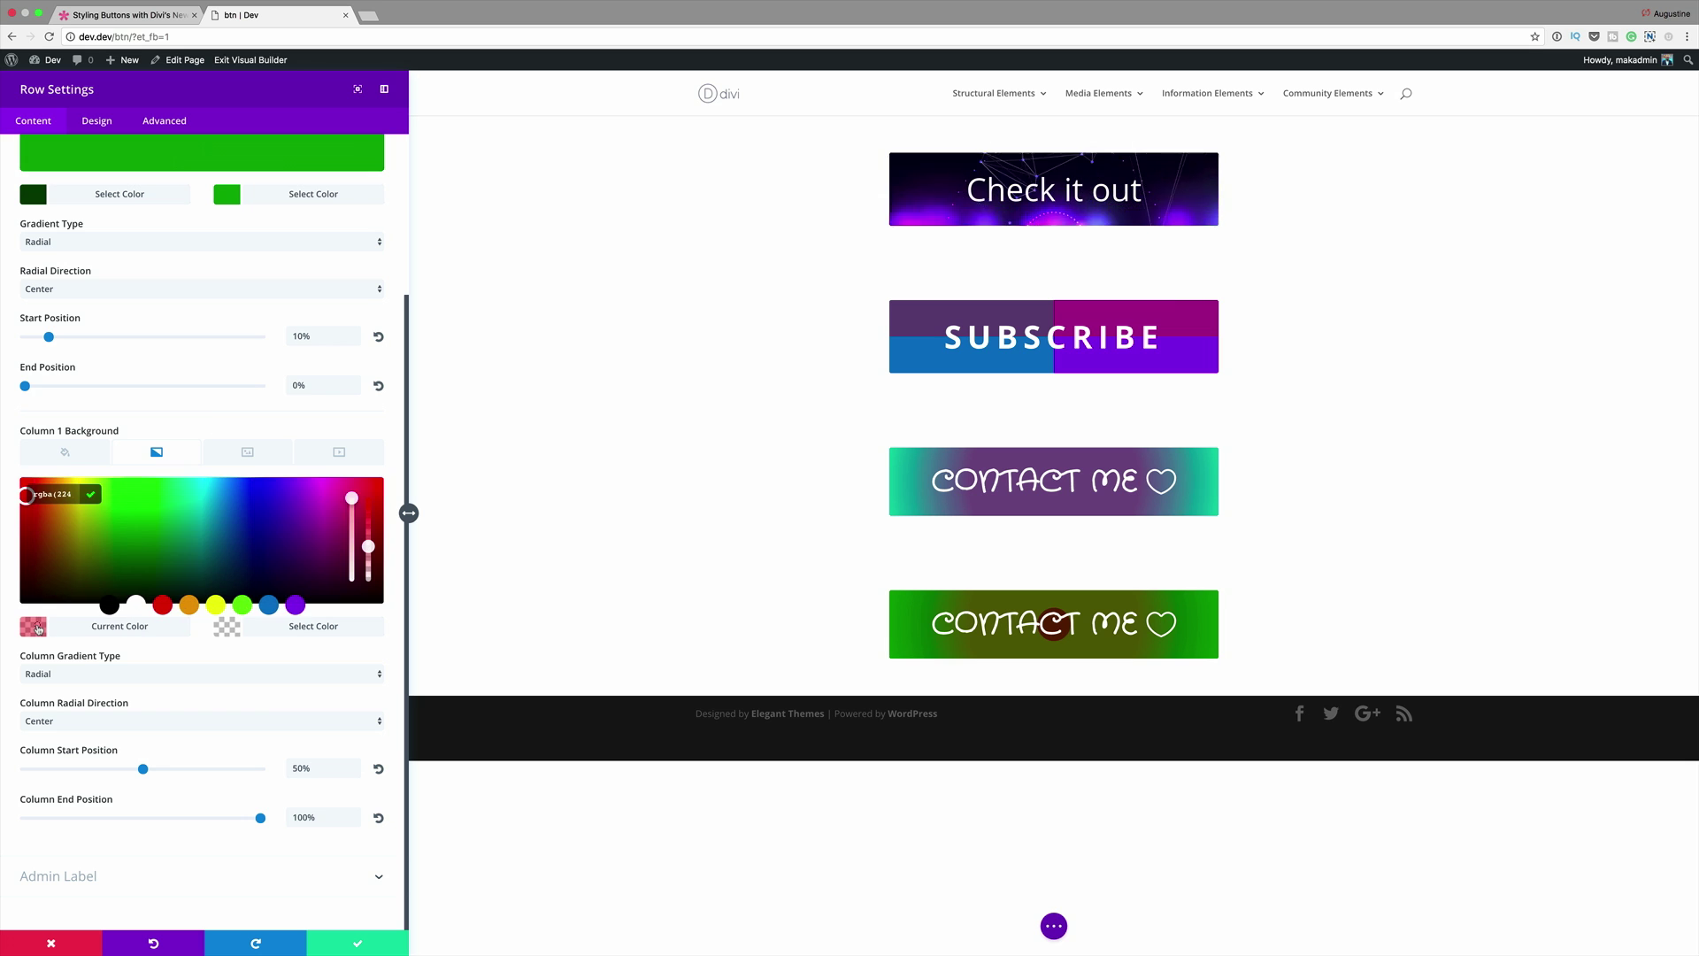
left_click(62, 494)
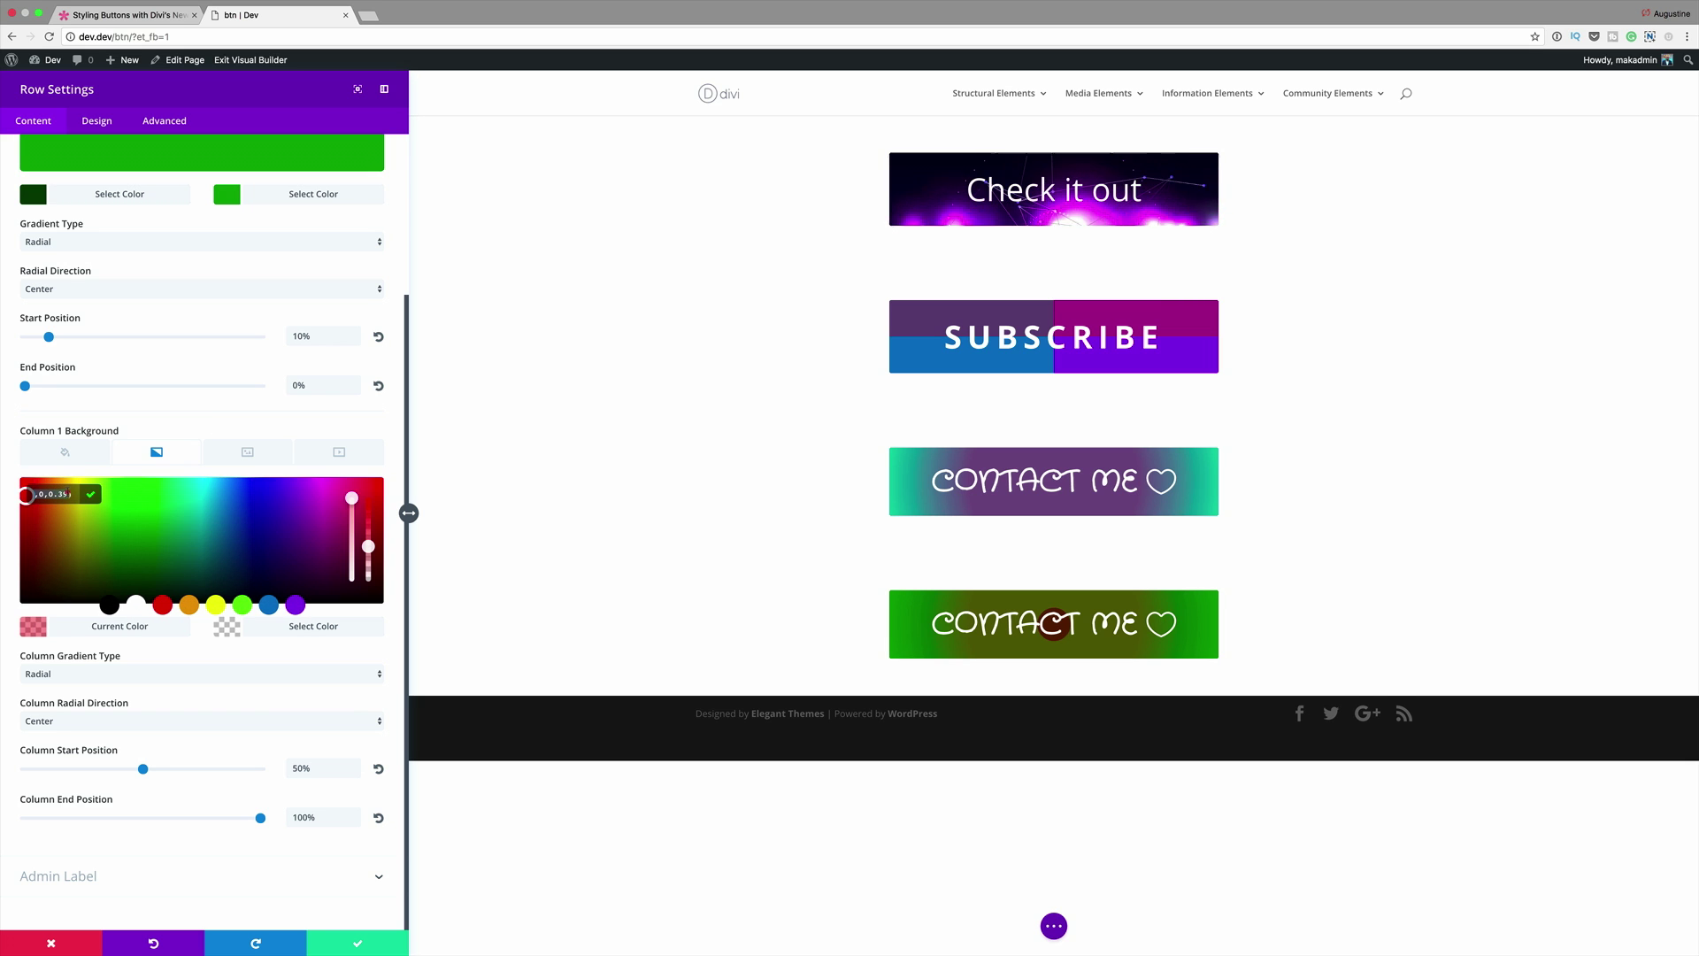
key("super+v")
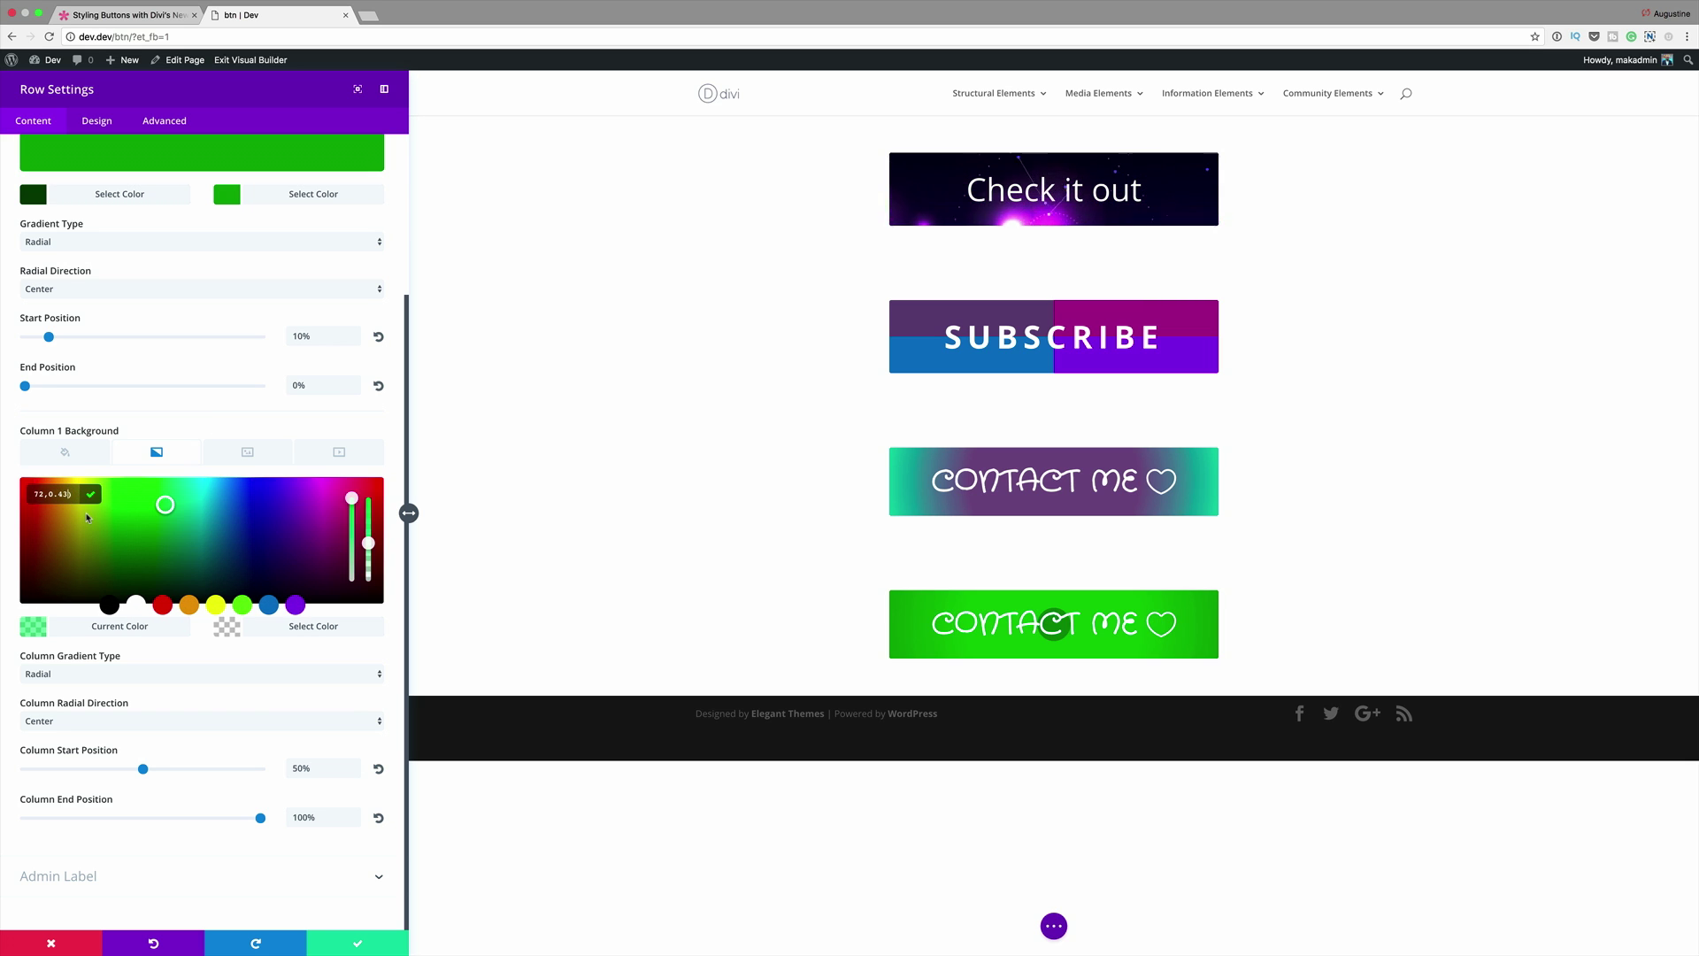
left_click(227, 626)
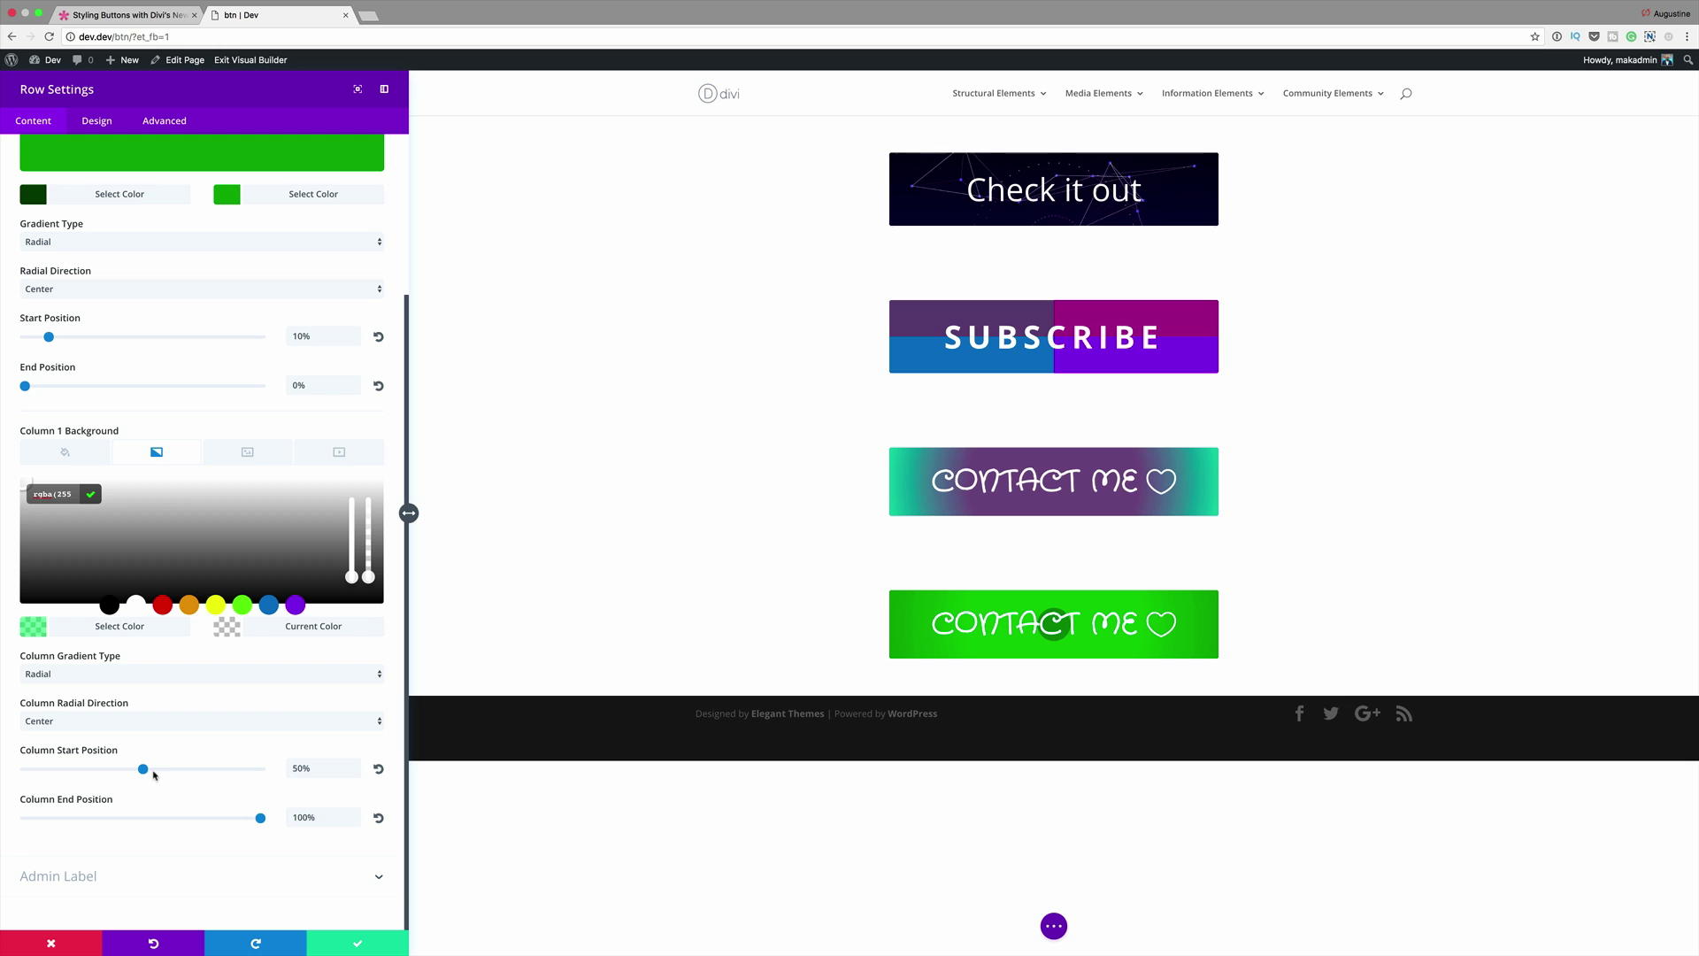
Set the column 1 gradient's start position to 32% and end position to 0%, and save the row settings.
left_click(302, 768)
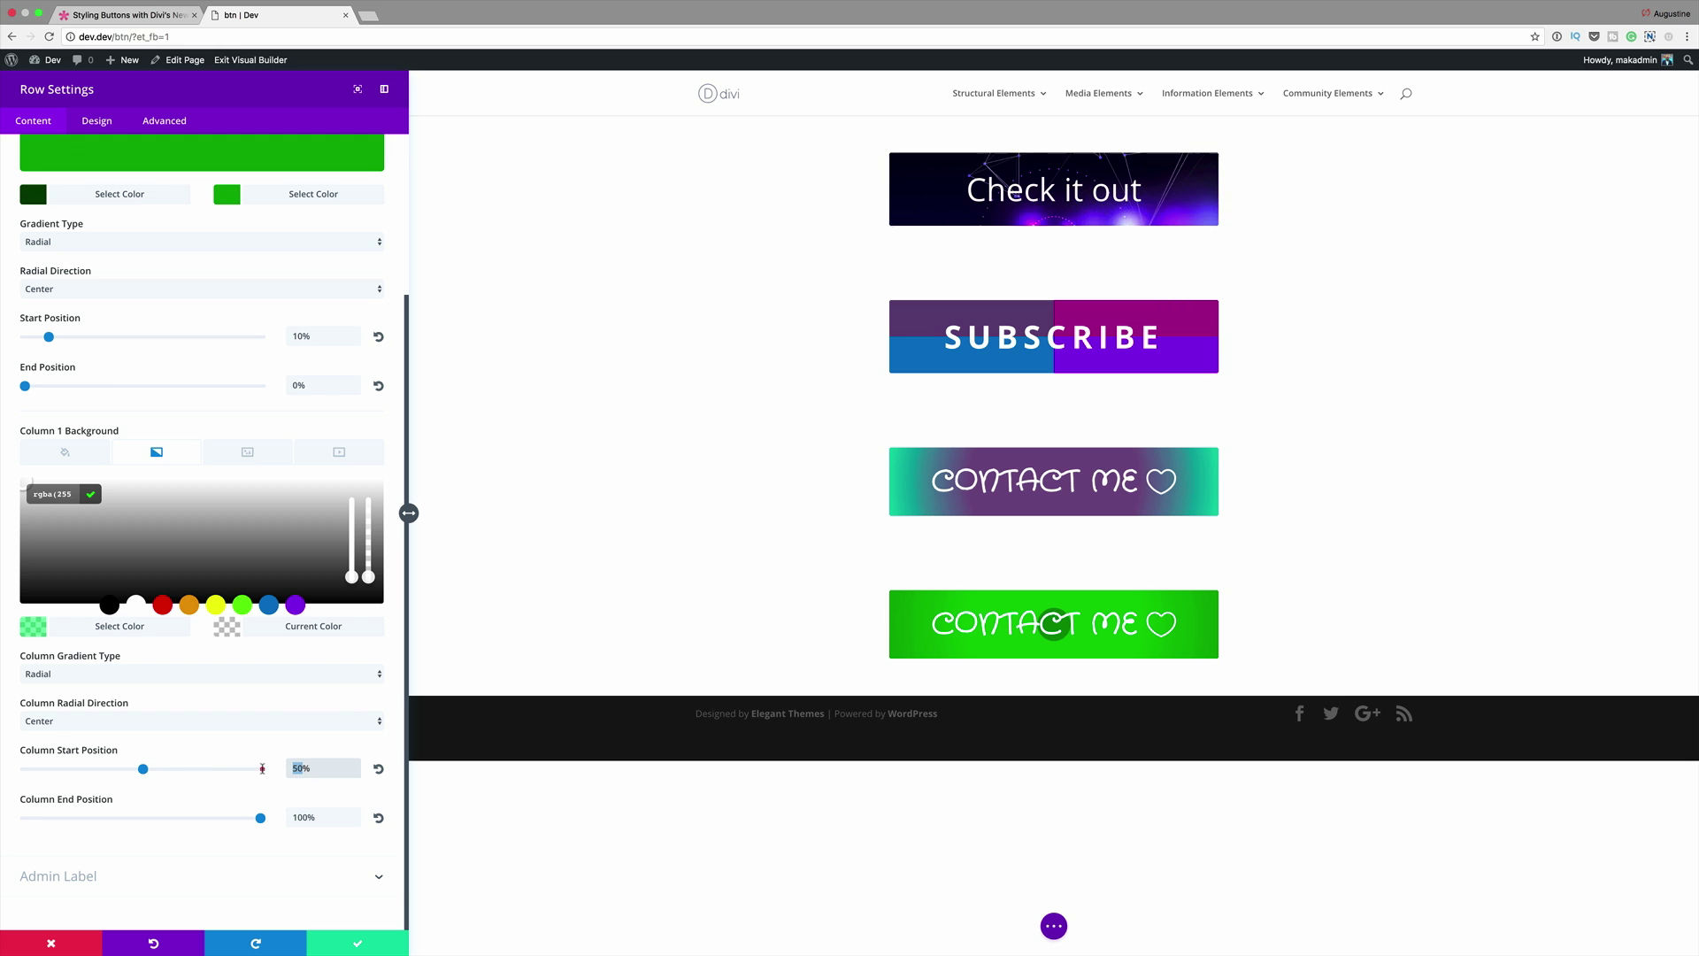
key("BackSpace")
key("BackSpace")
type("32")
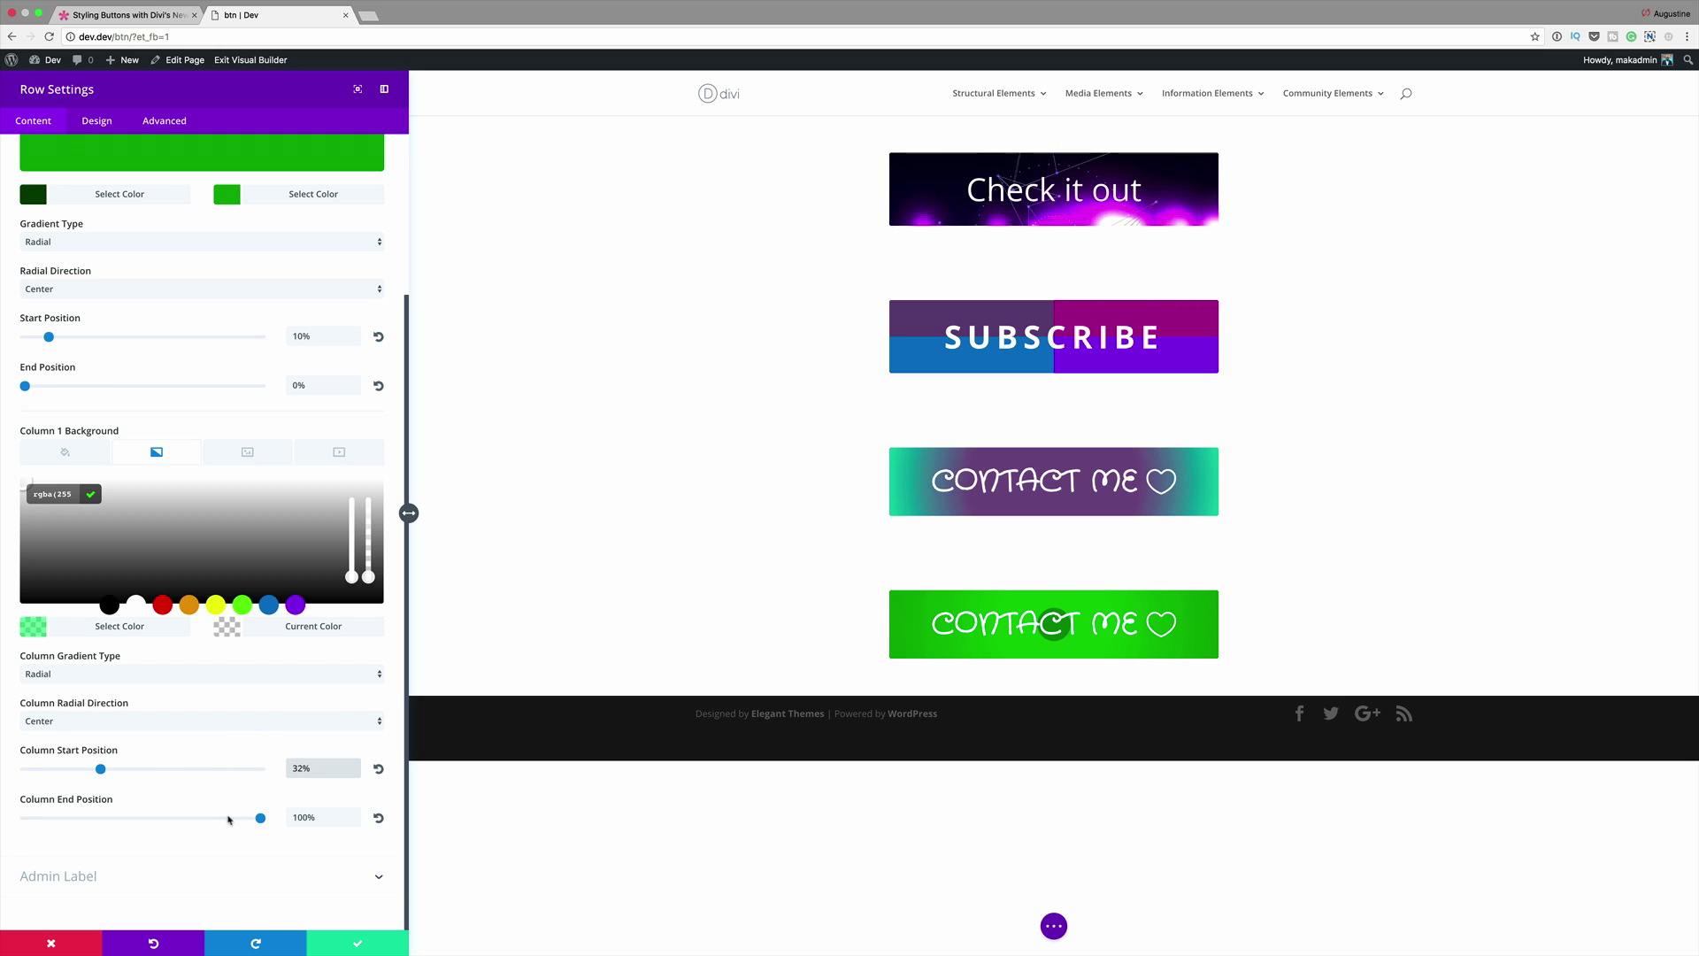
left_click_drag(260, 819, 4, 801)
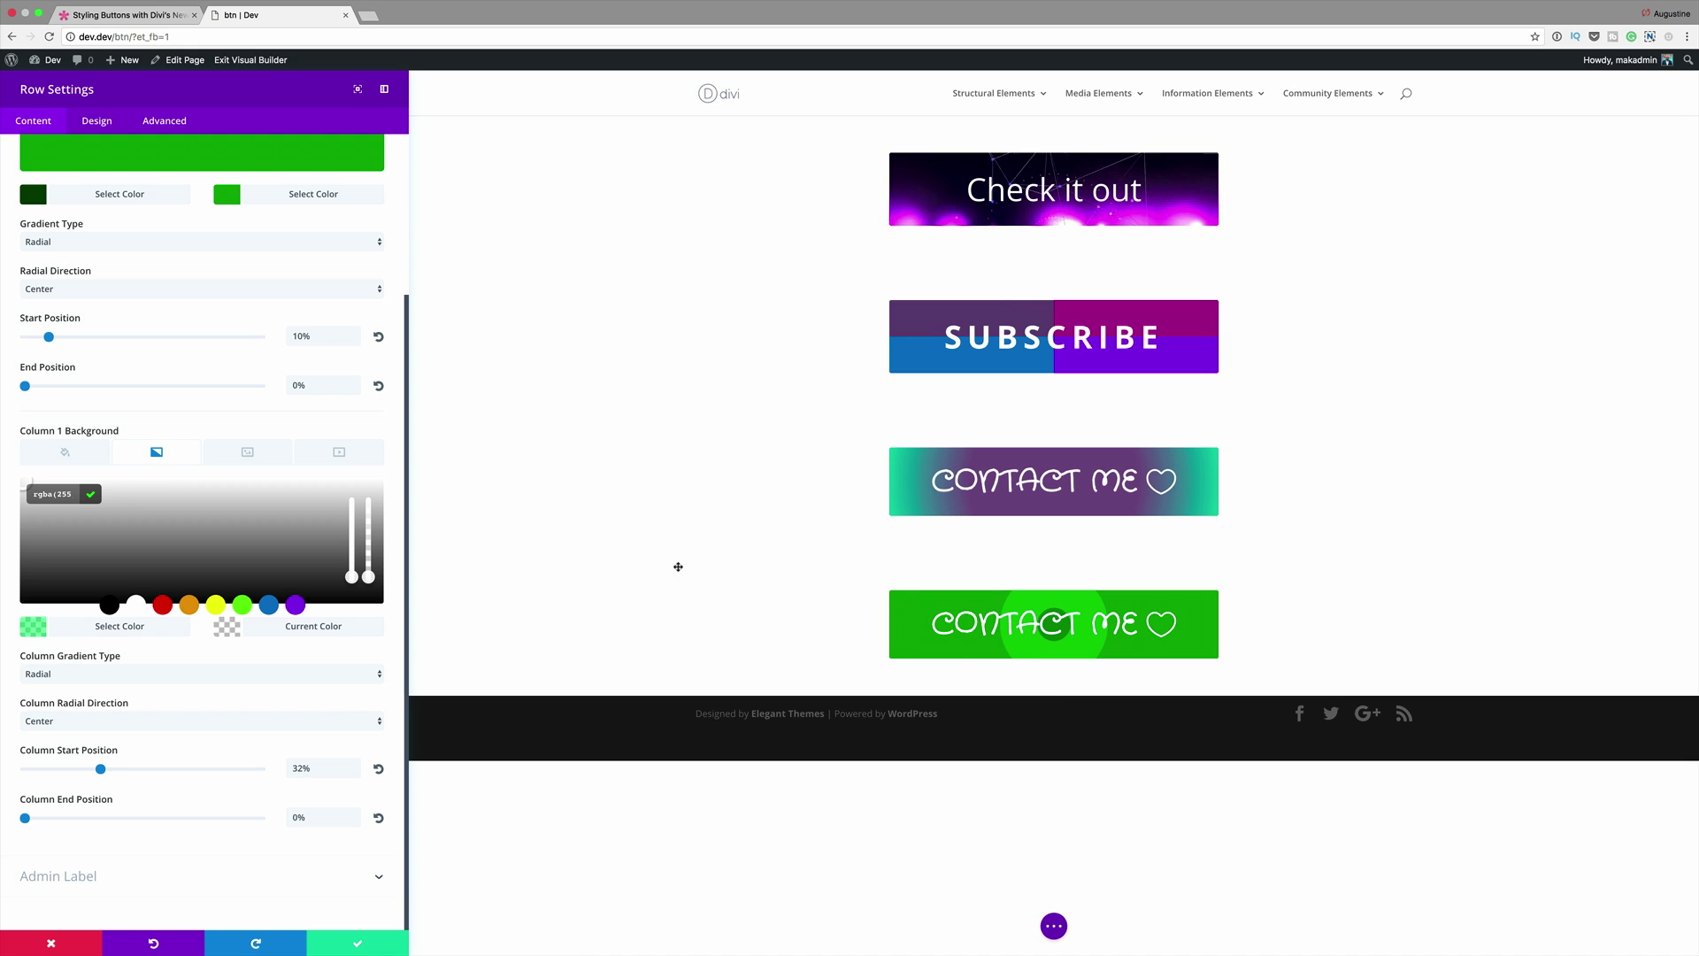
left_click(357, 947)
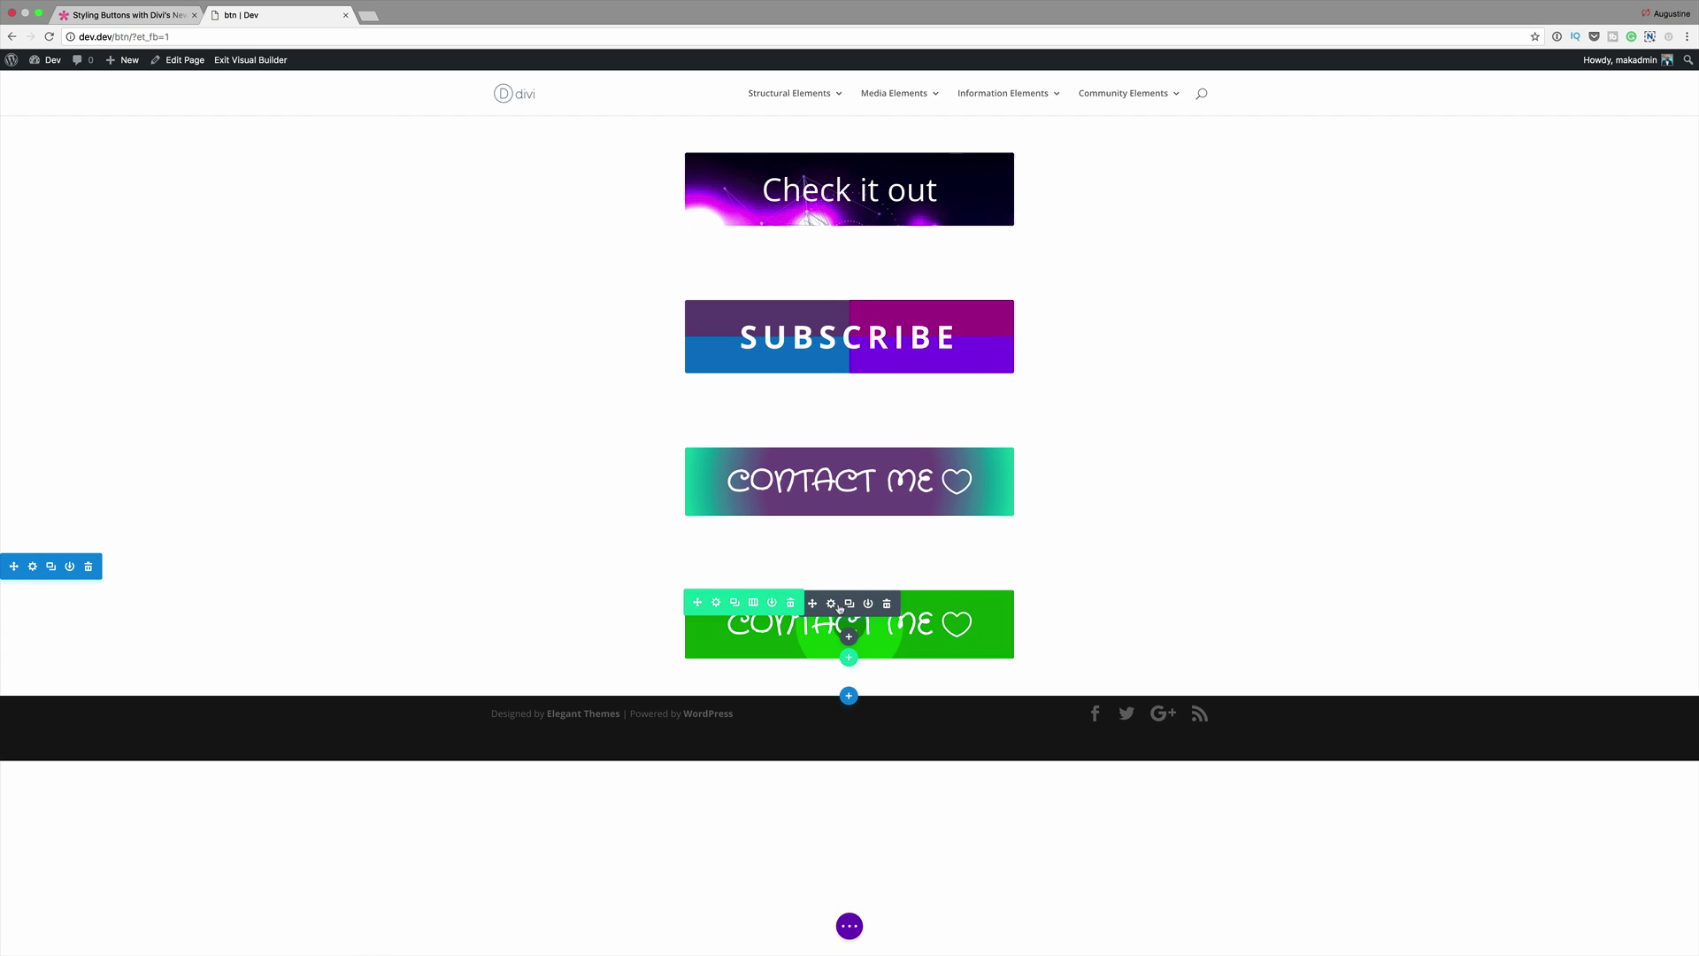
Change the text of the button in the green row to "Buy".
left_click(836, 605)
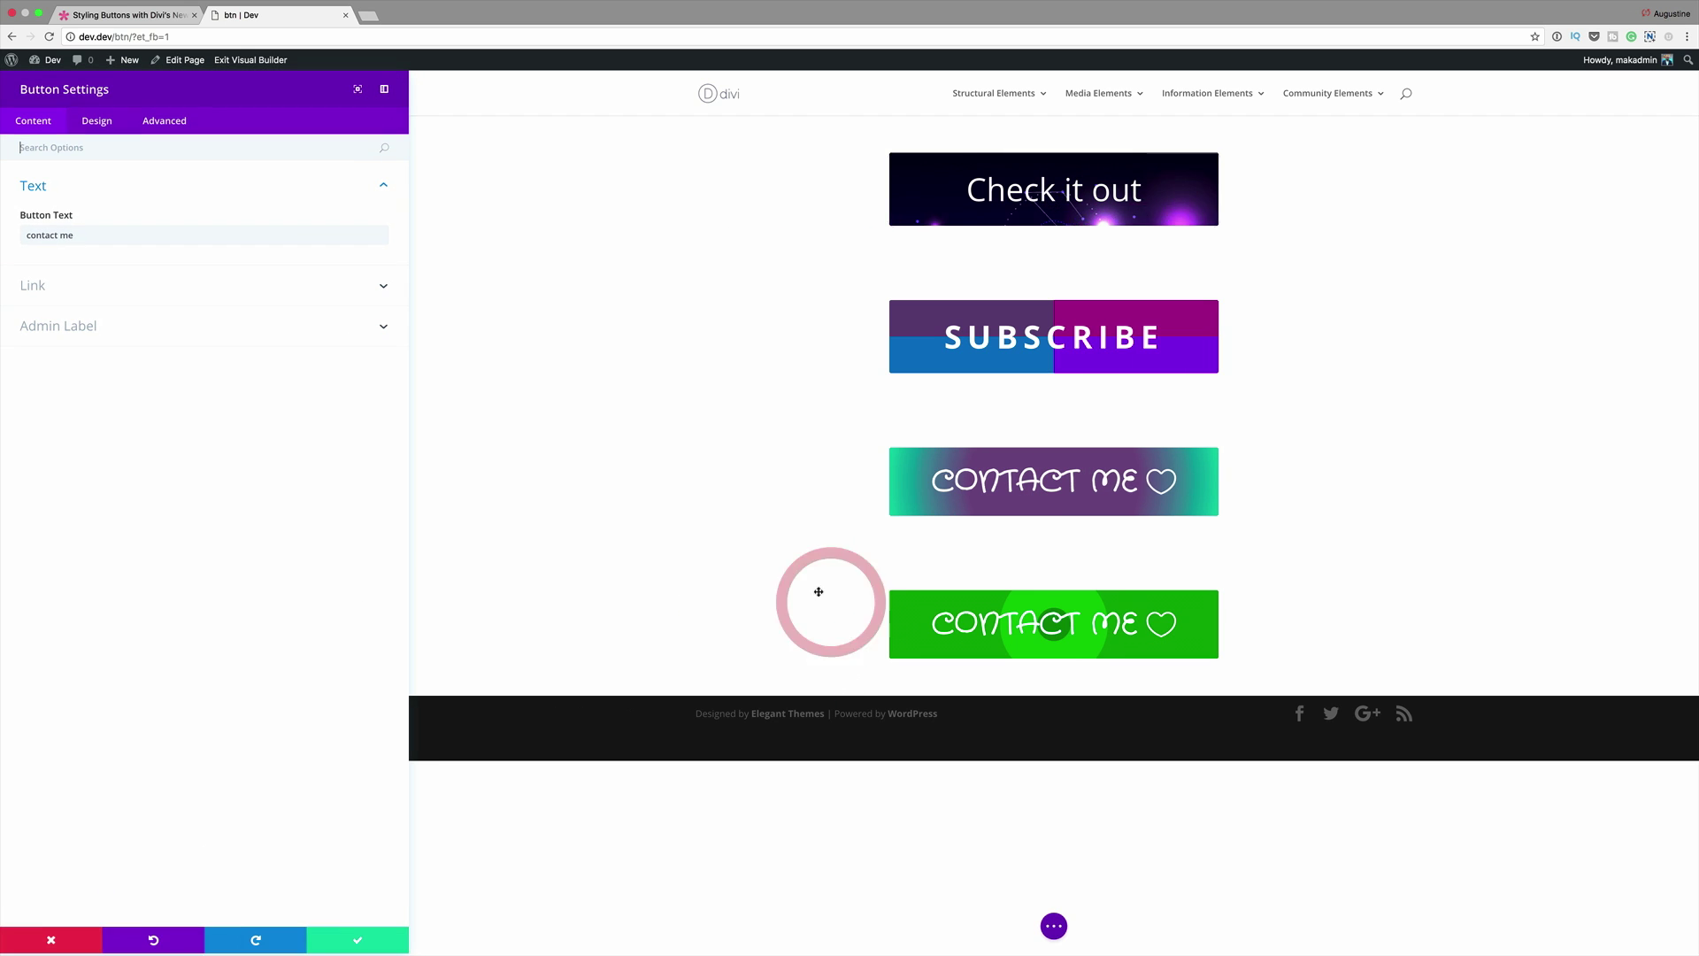
triple_click(73, 236)
type("Buy")
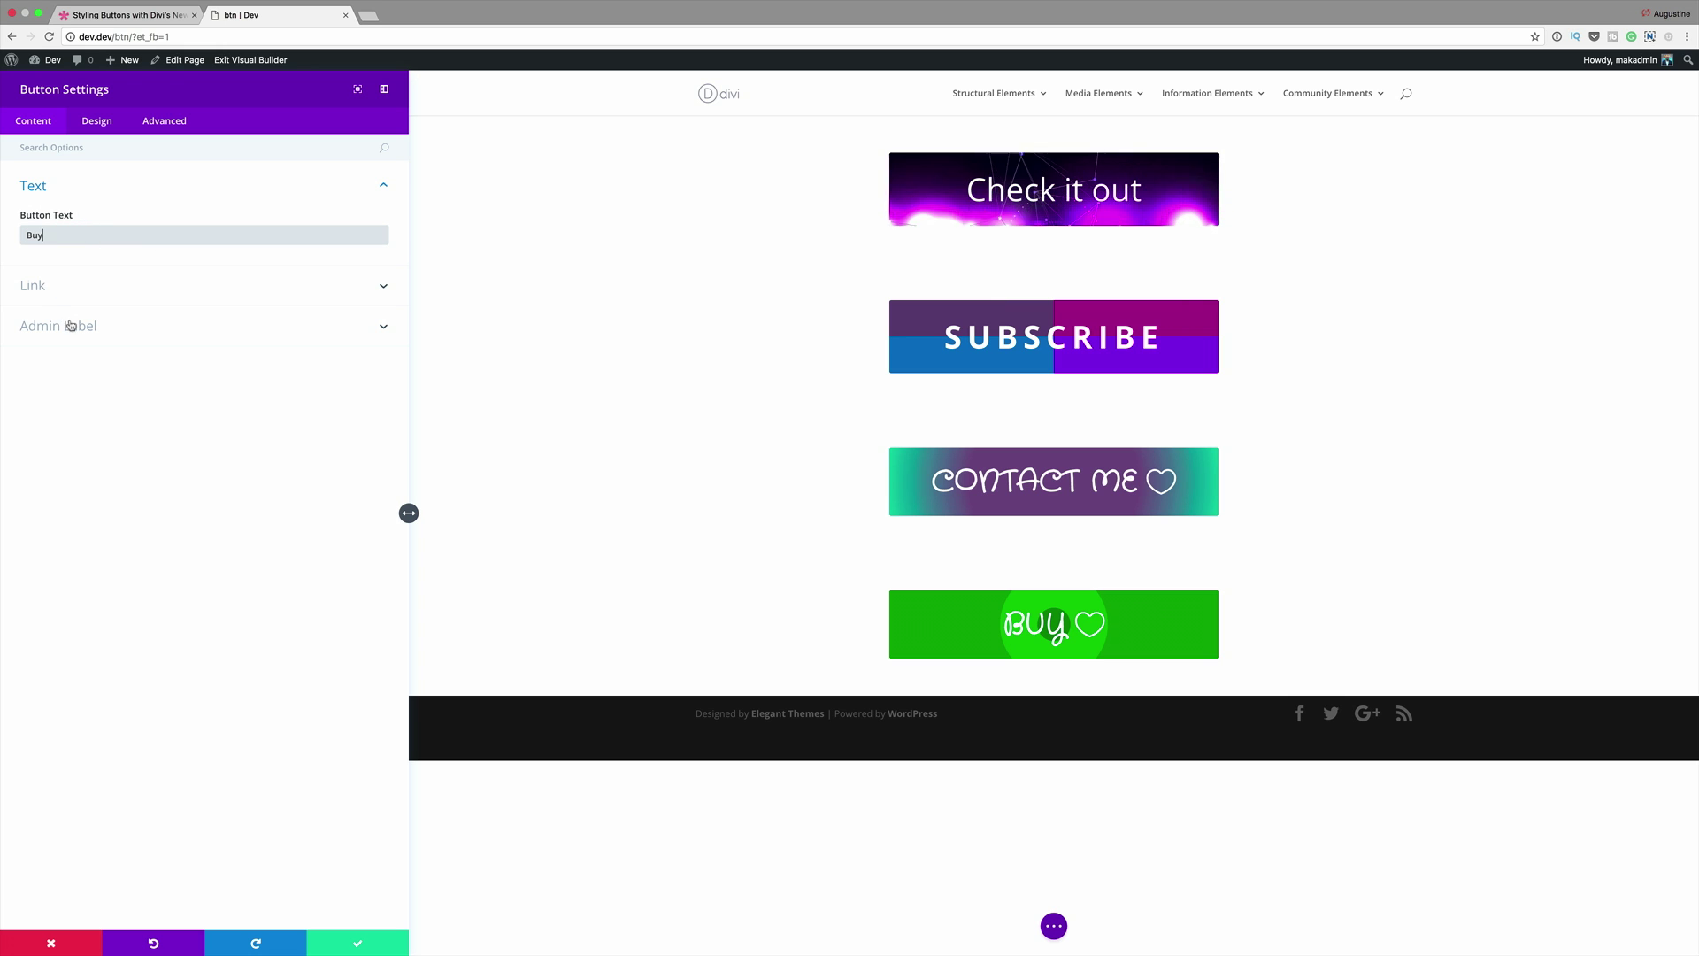
Change the Buy button's font to PT Sans.
left_click(96, 120)
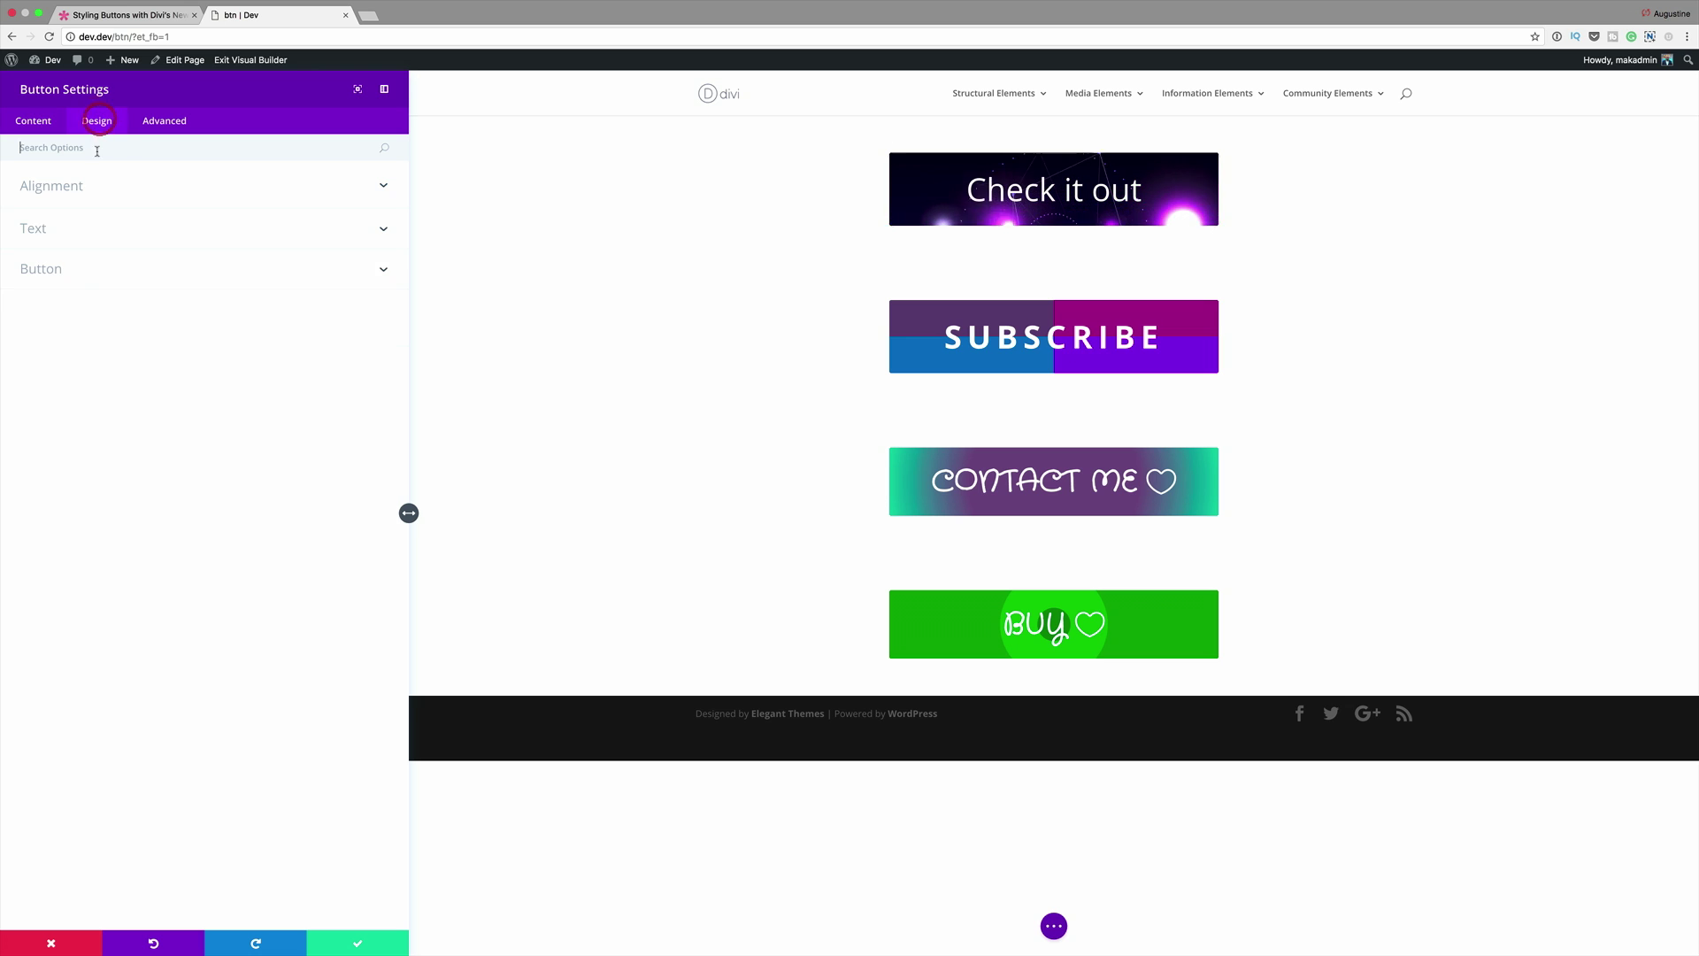
left_click(55, 269)
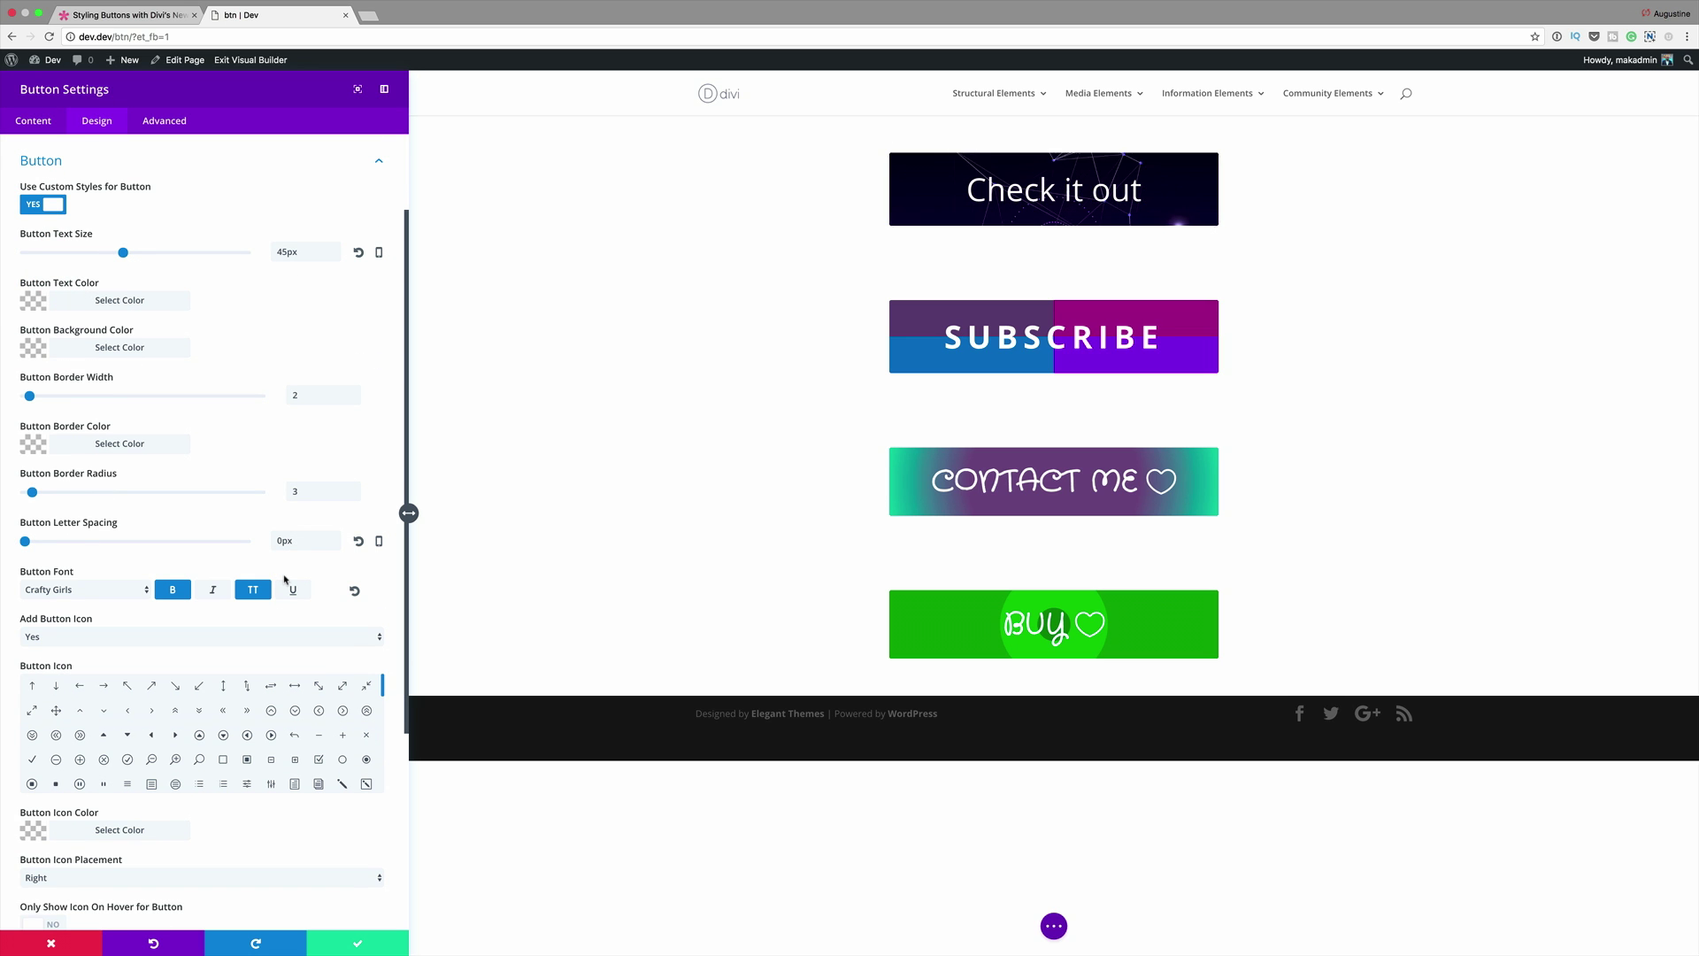
left_click(115, 592)
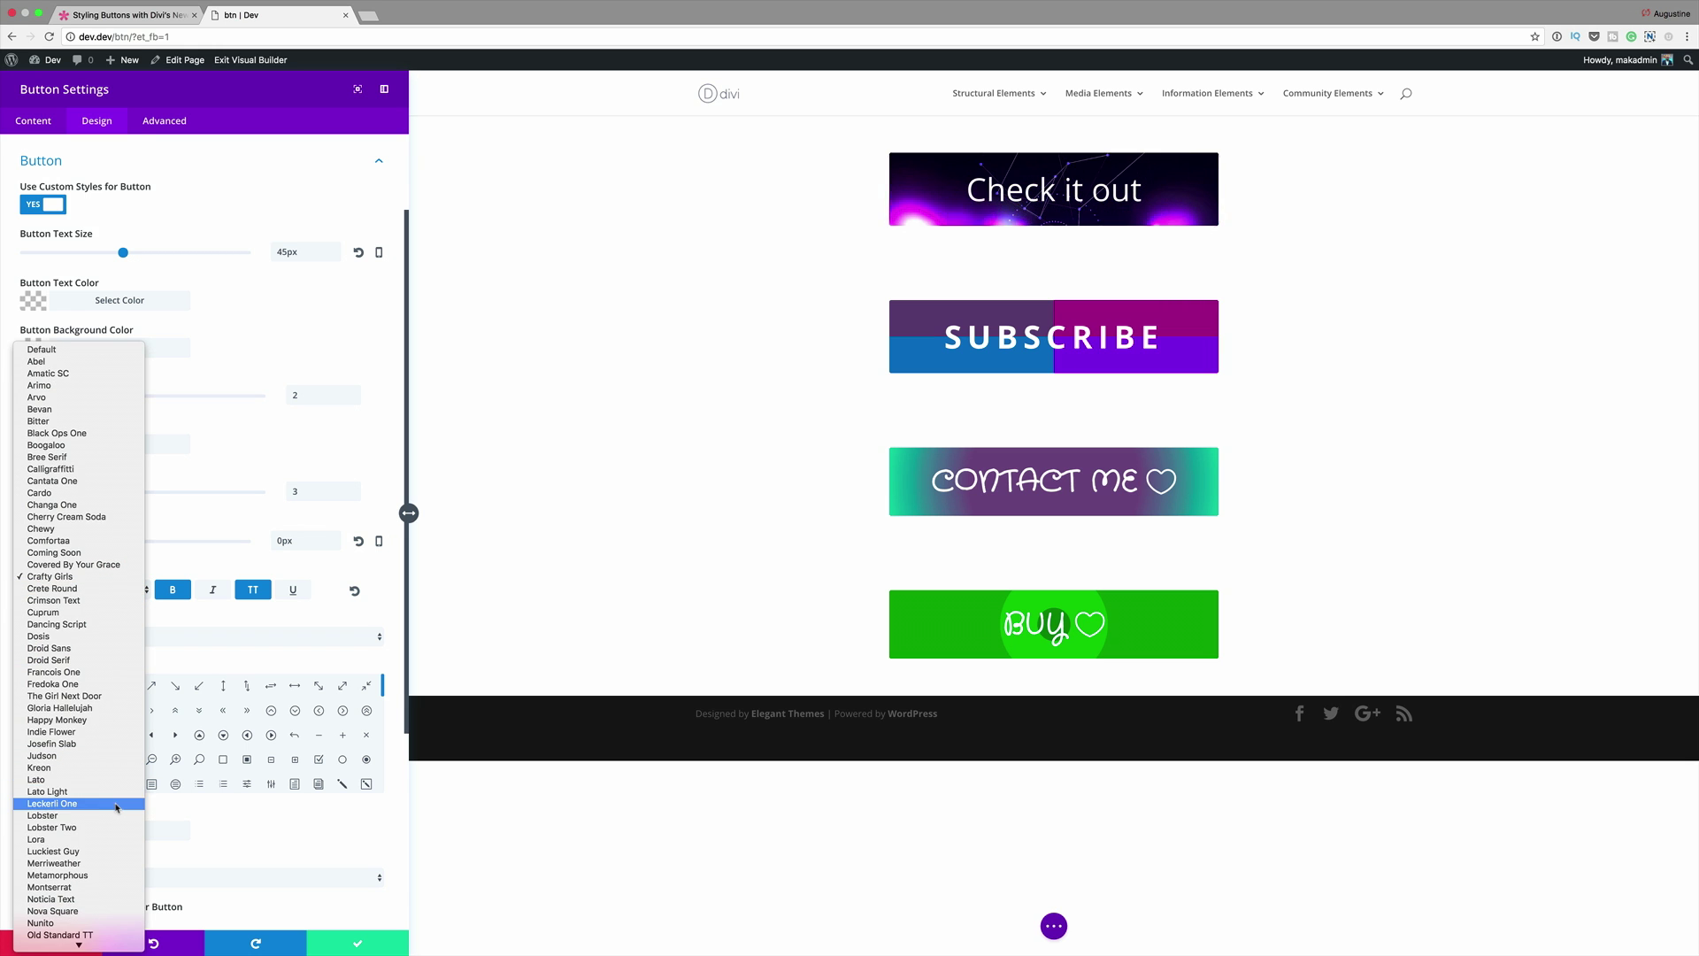
scroll(116, 808, "down", 5)
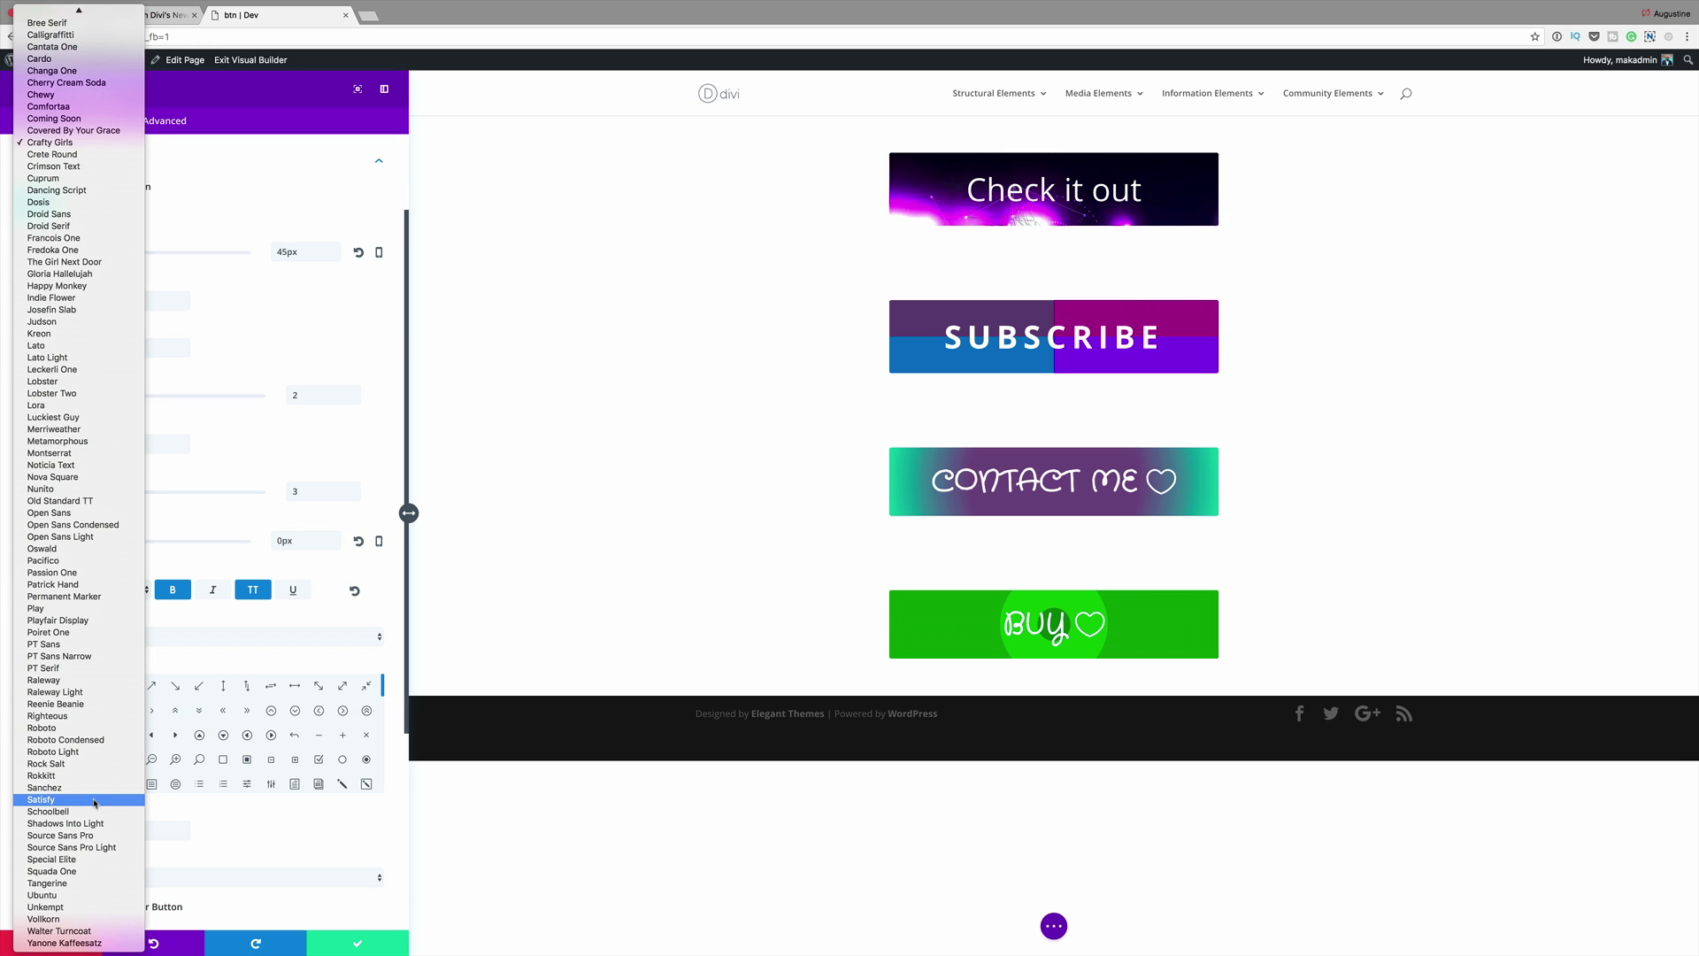
left_click(105, 644)
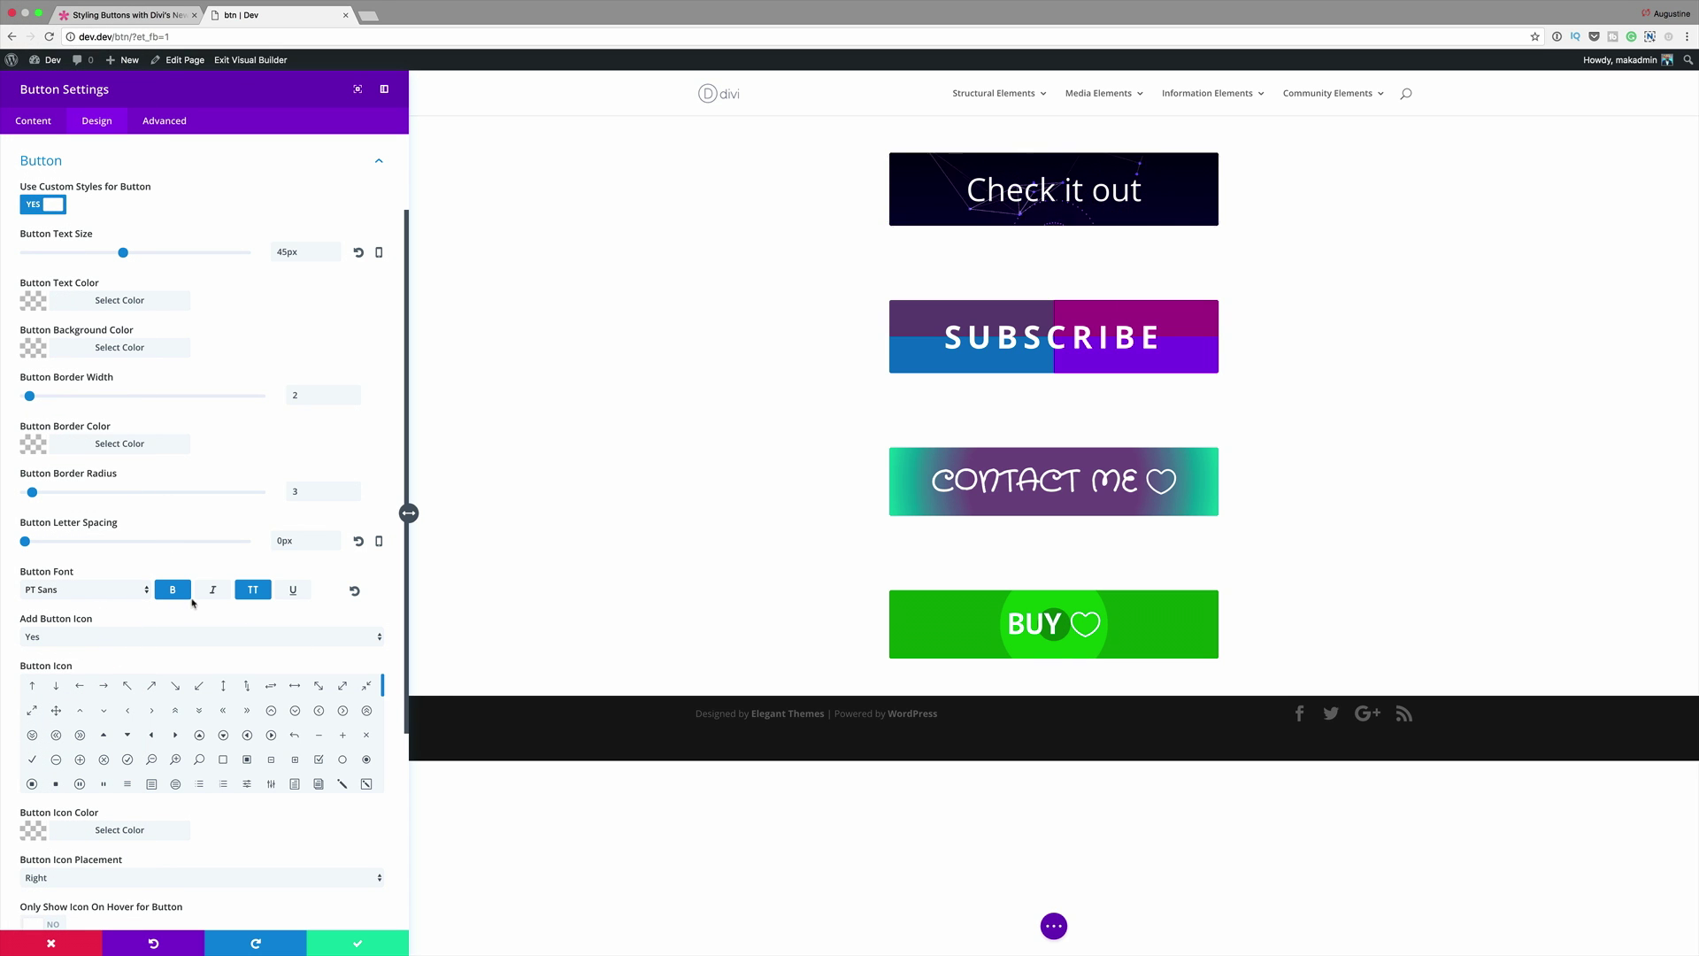
Make the Buy button's icon show only on hover.
scroll(333, 809, "down", 5)
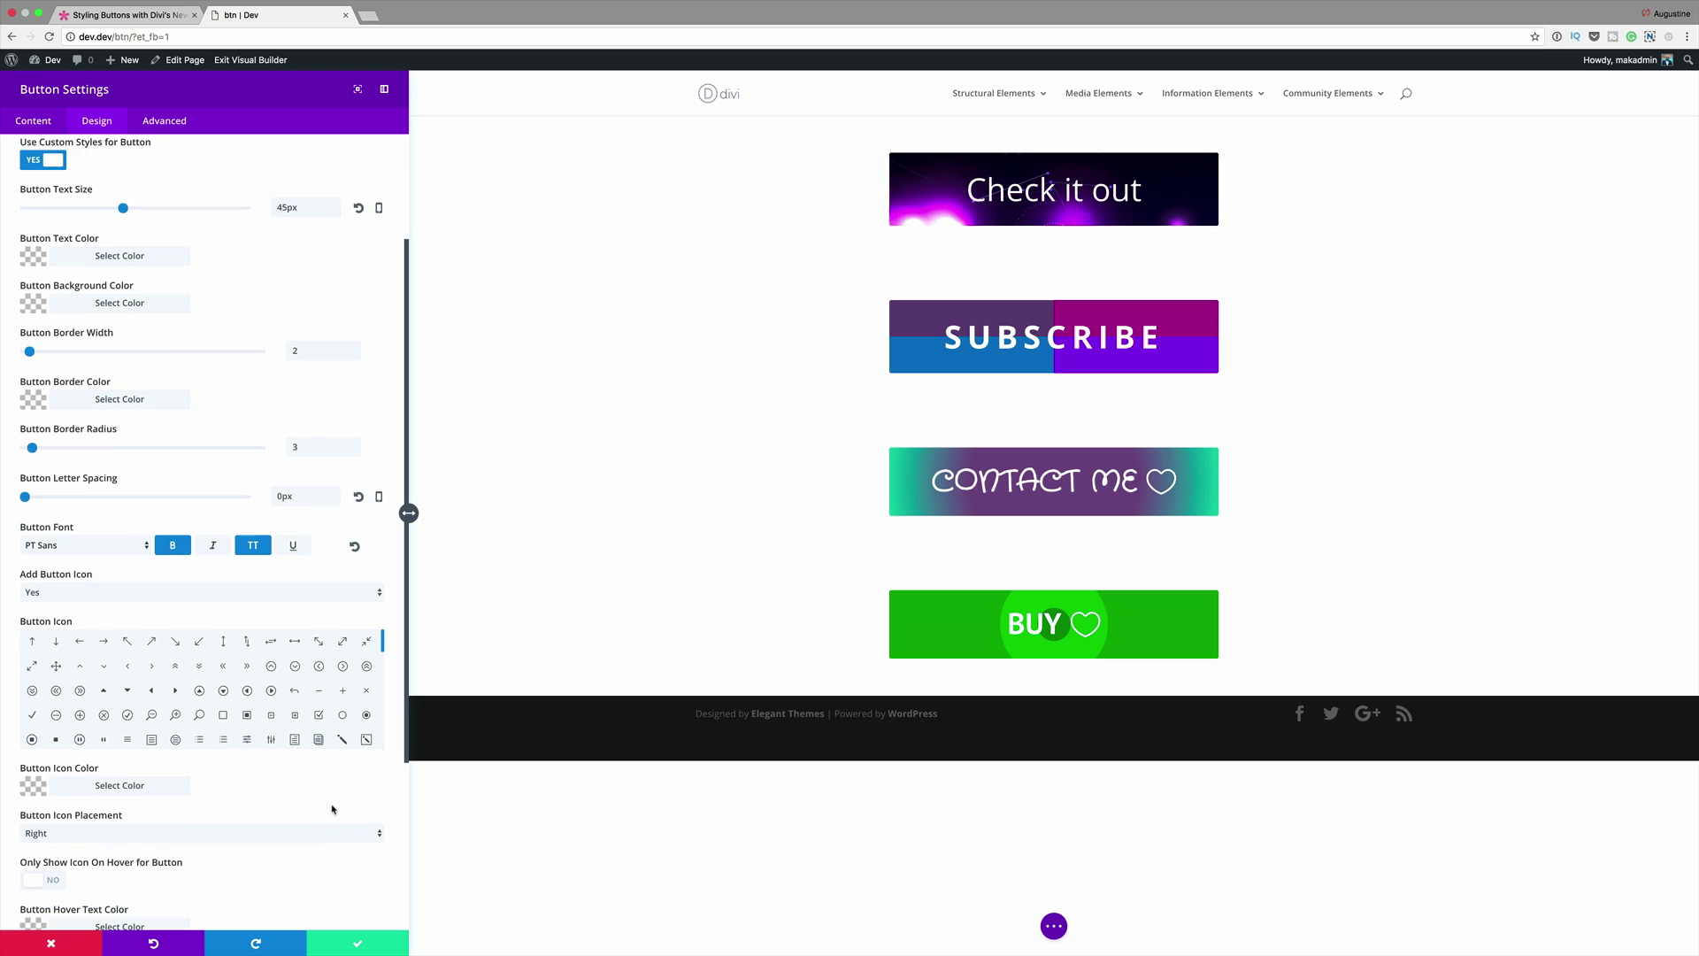
scroll(333, 809, "down", 1)
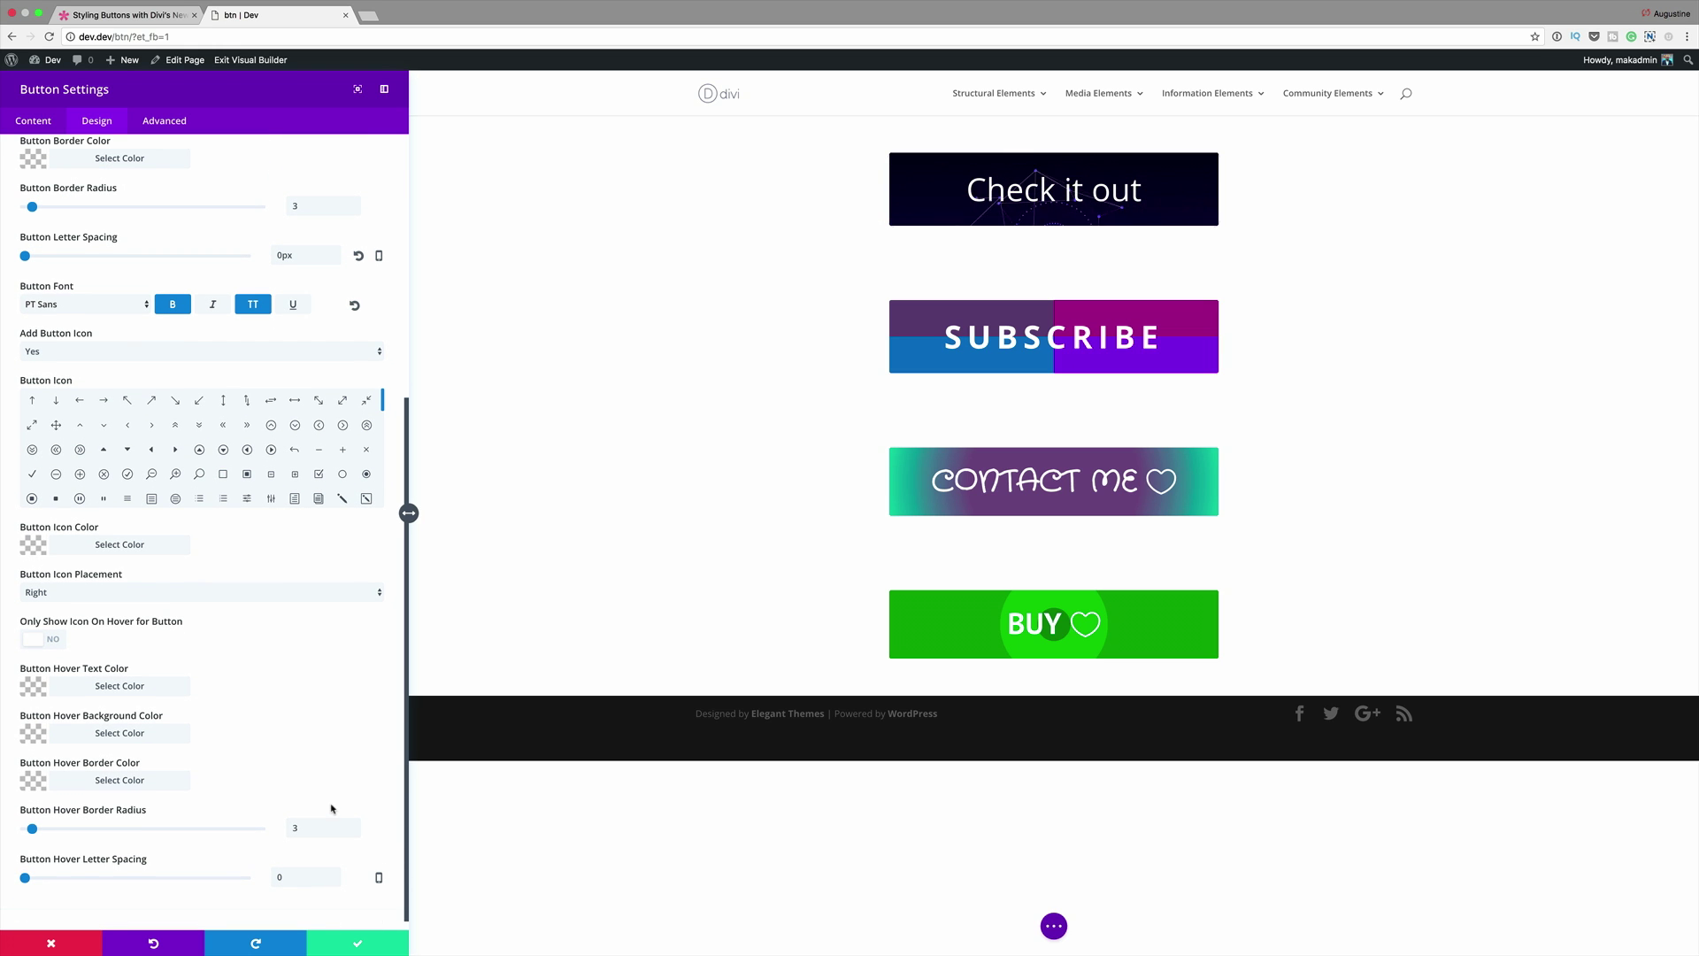
left_click(40, 639)
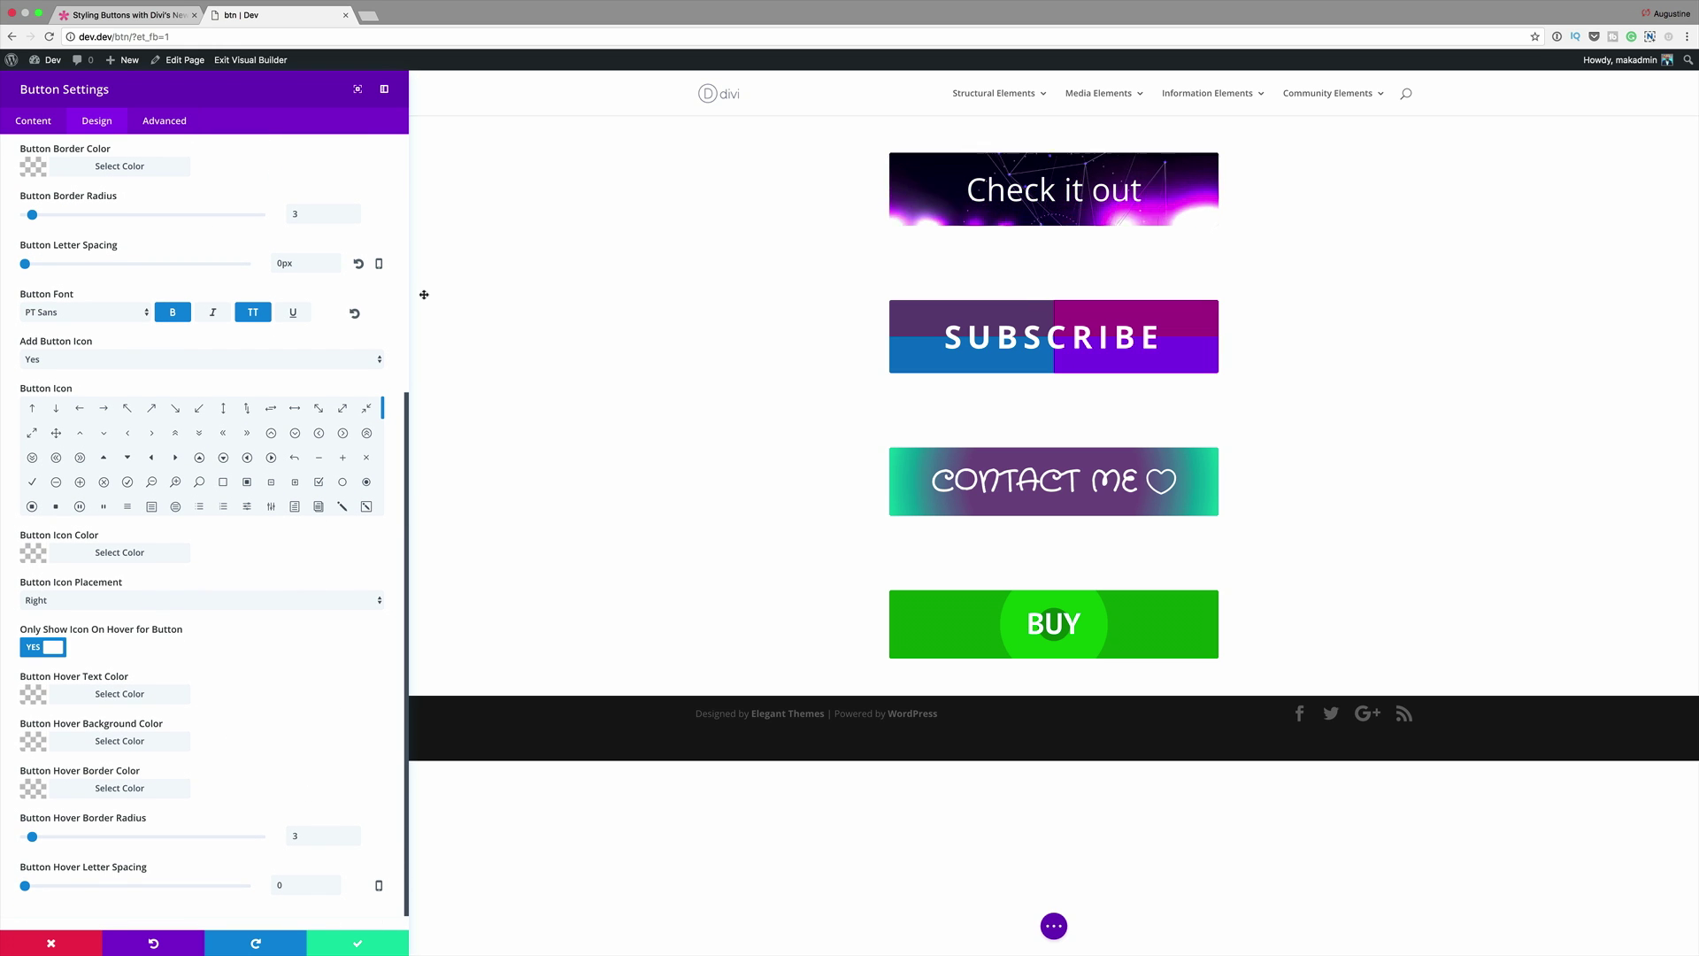
Set the Buy button's text size to 46px and letter spacing to 6px, and save the button settings.
scroll(396, 242, "up", 8)
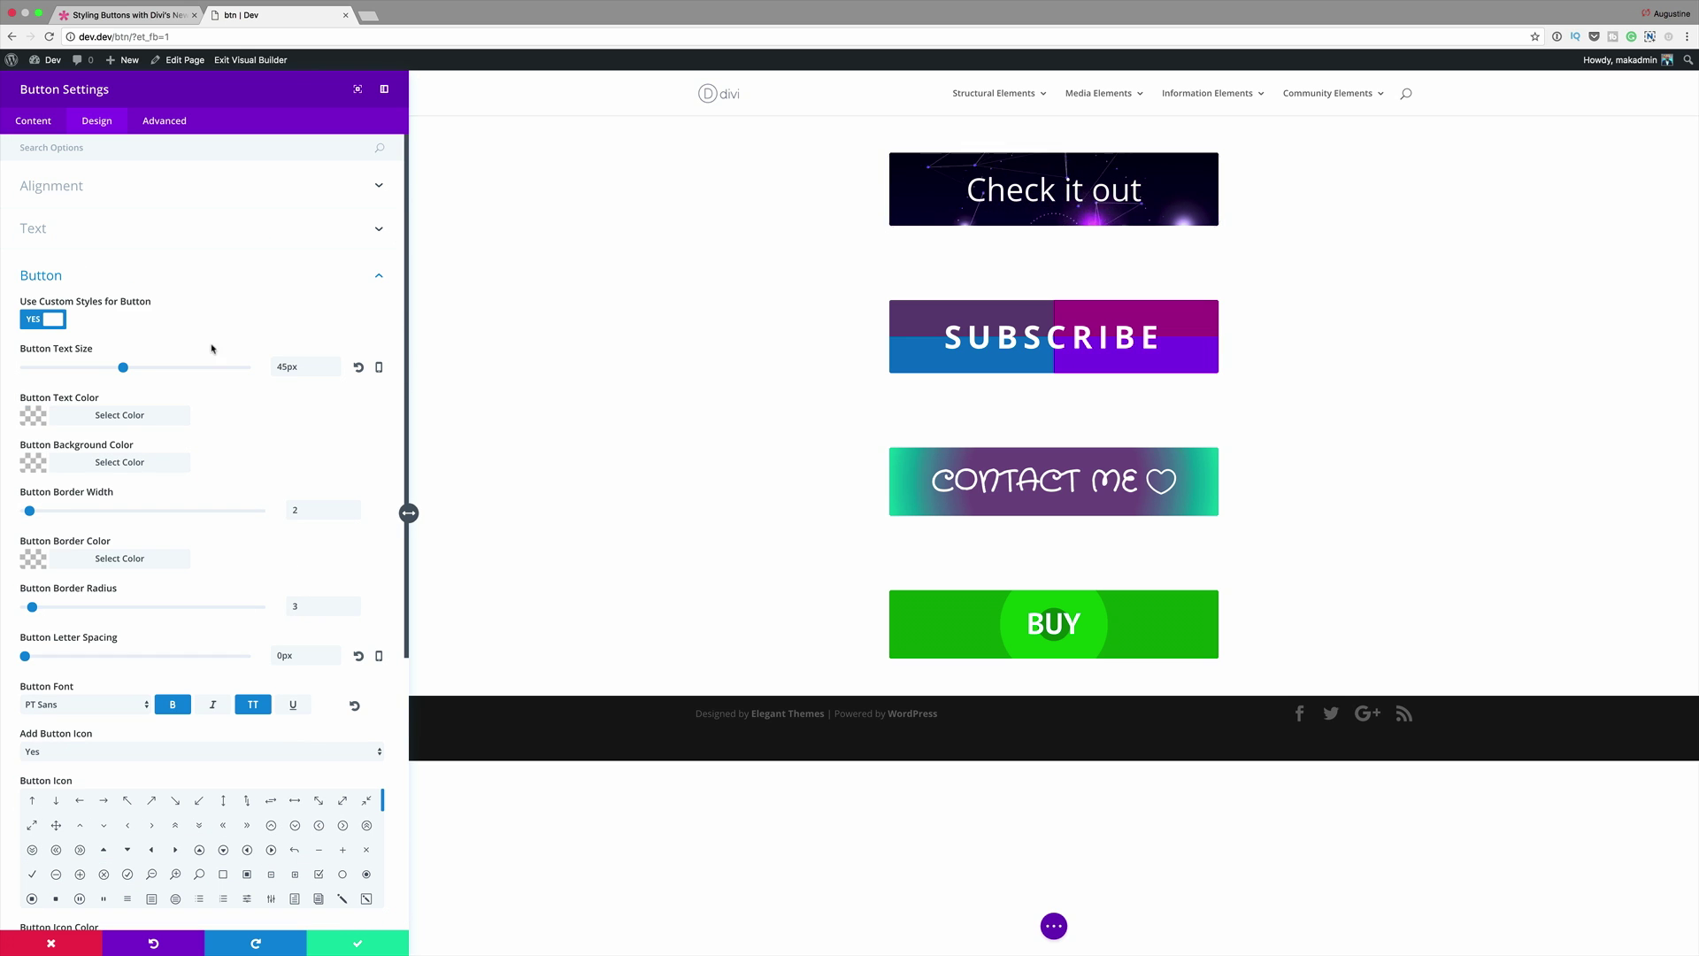
left_click_drag(125, 370, 126, 370)
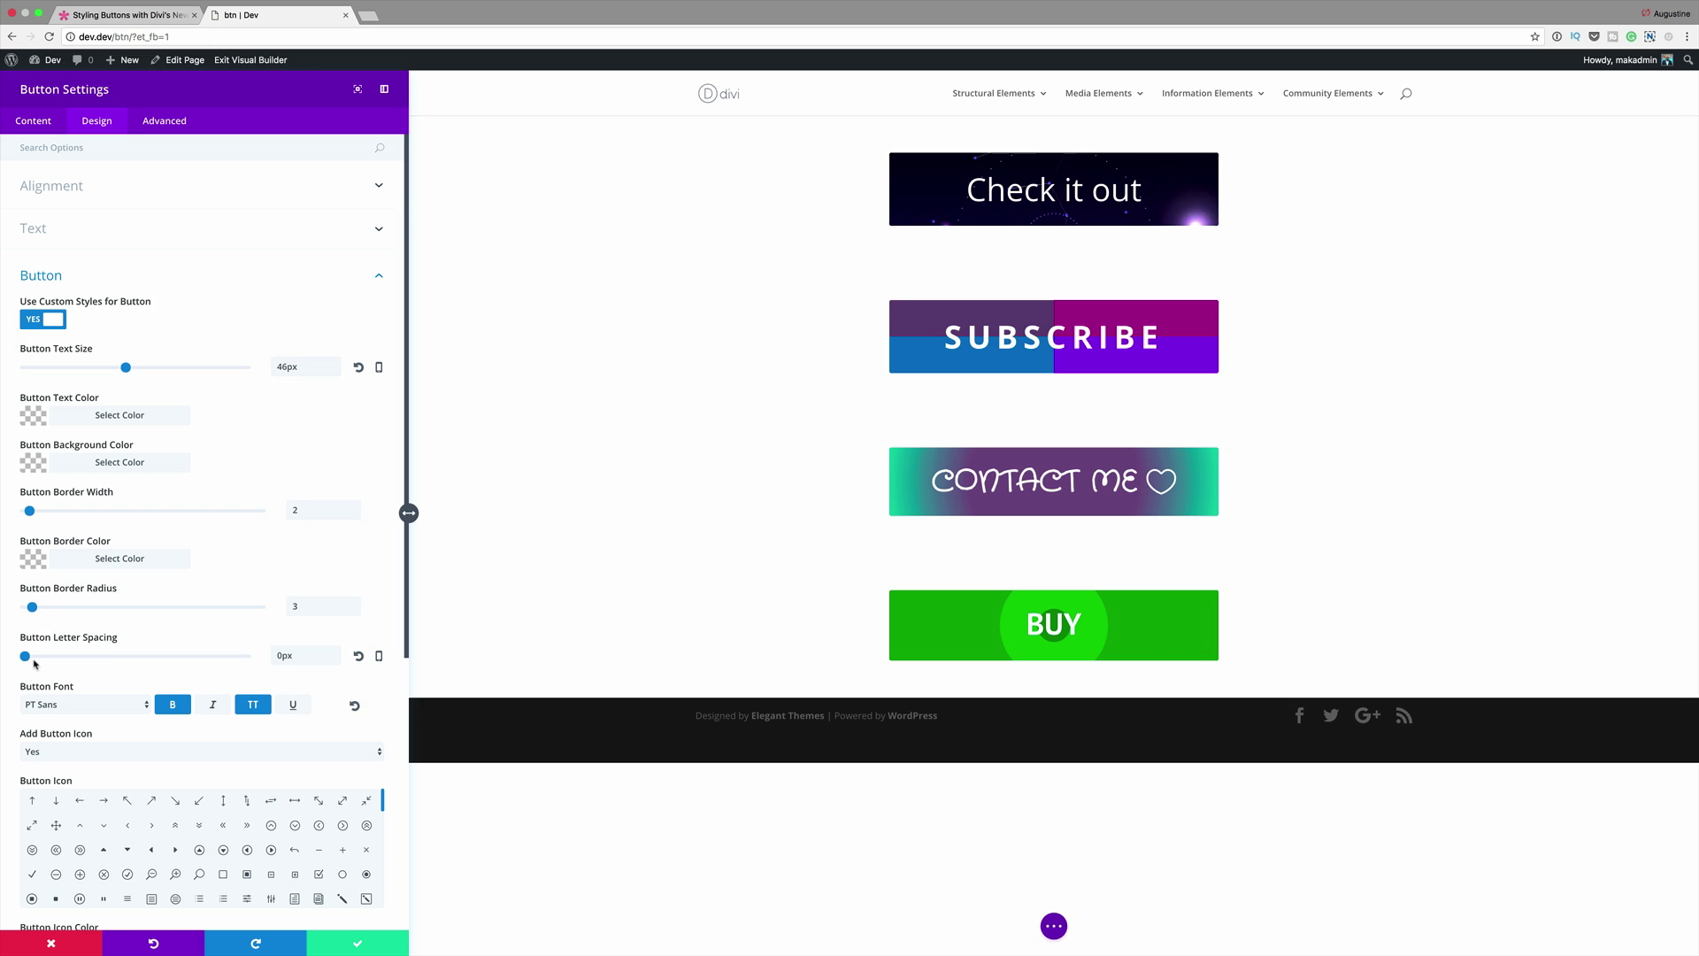
left_click_drag(26, 657, 39, 657)
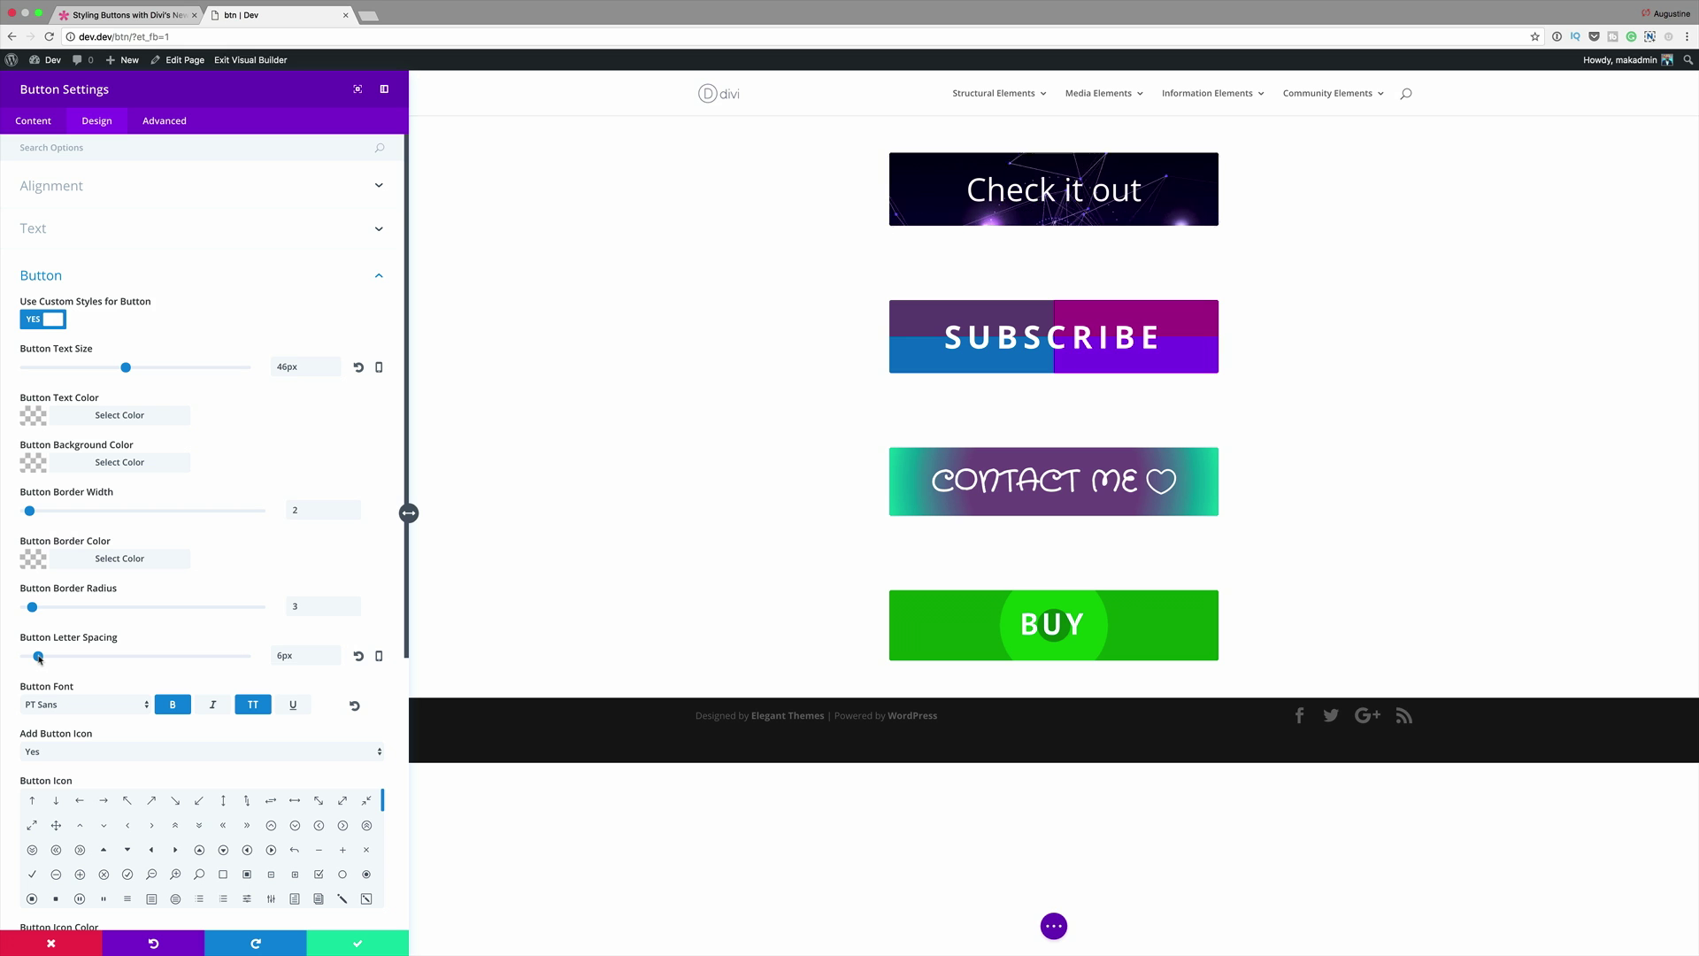
left_click(357, 943)
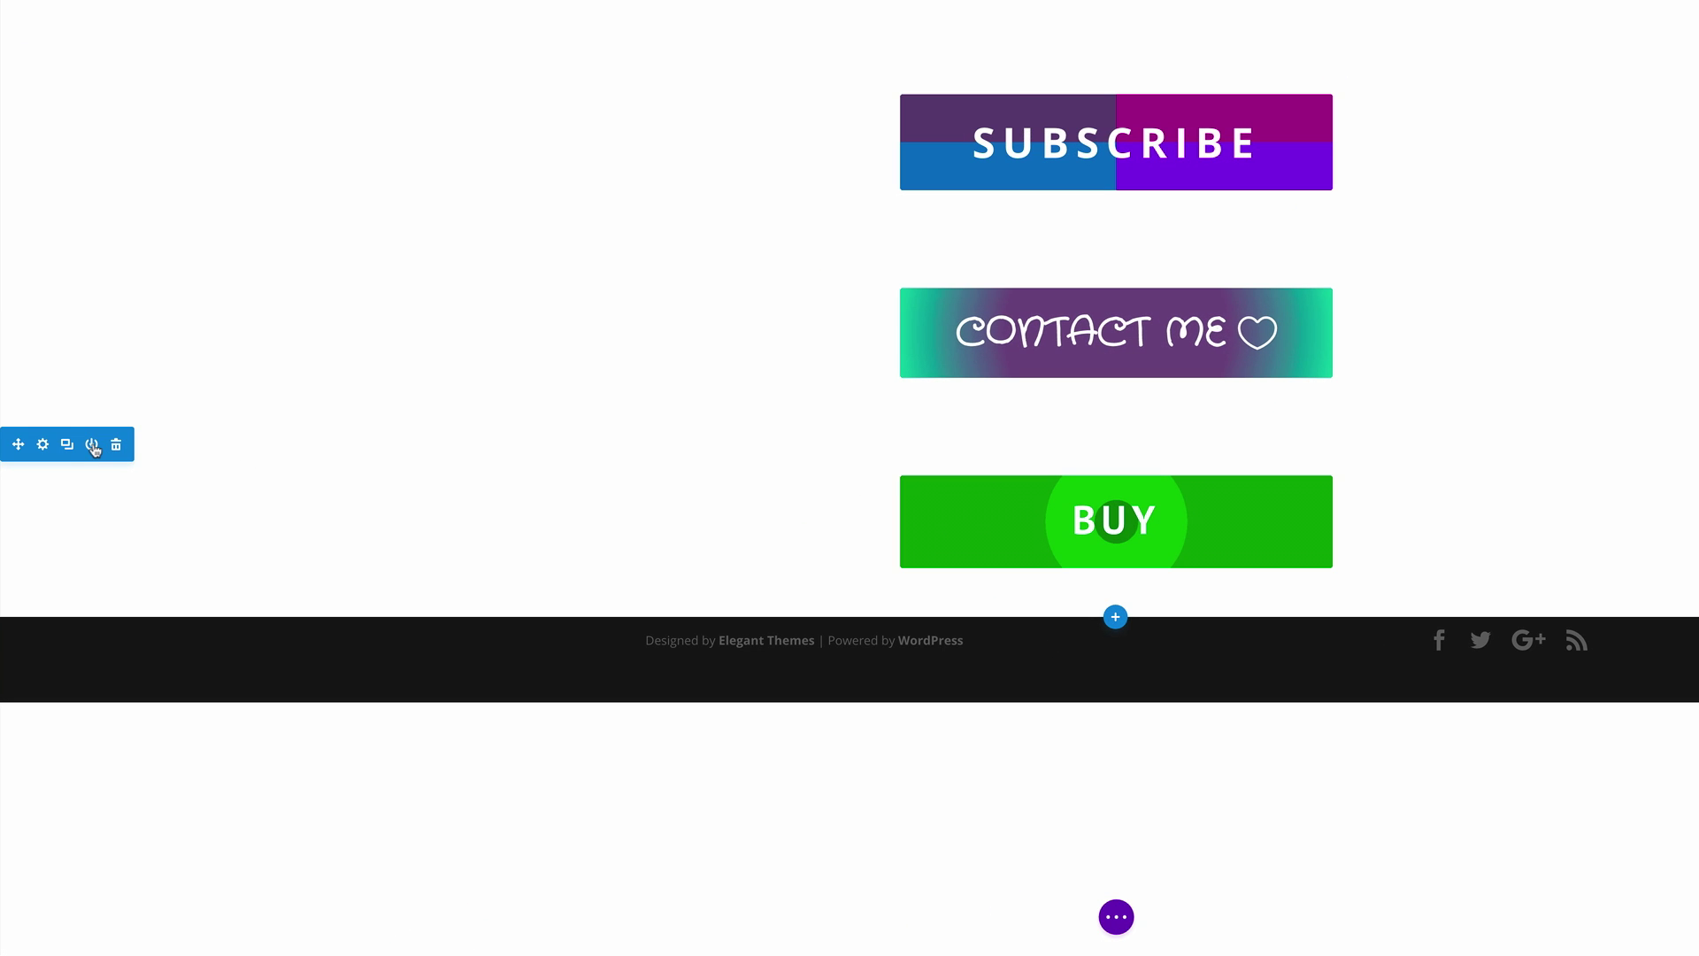
Duplicate the Buy button's section and give the copied row the background image matty-adame-200085.jpg from the media library.
left_click(66, 444)
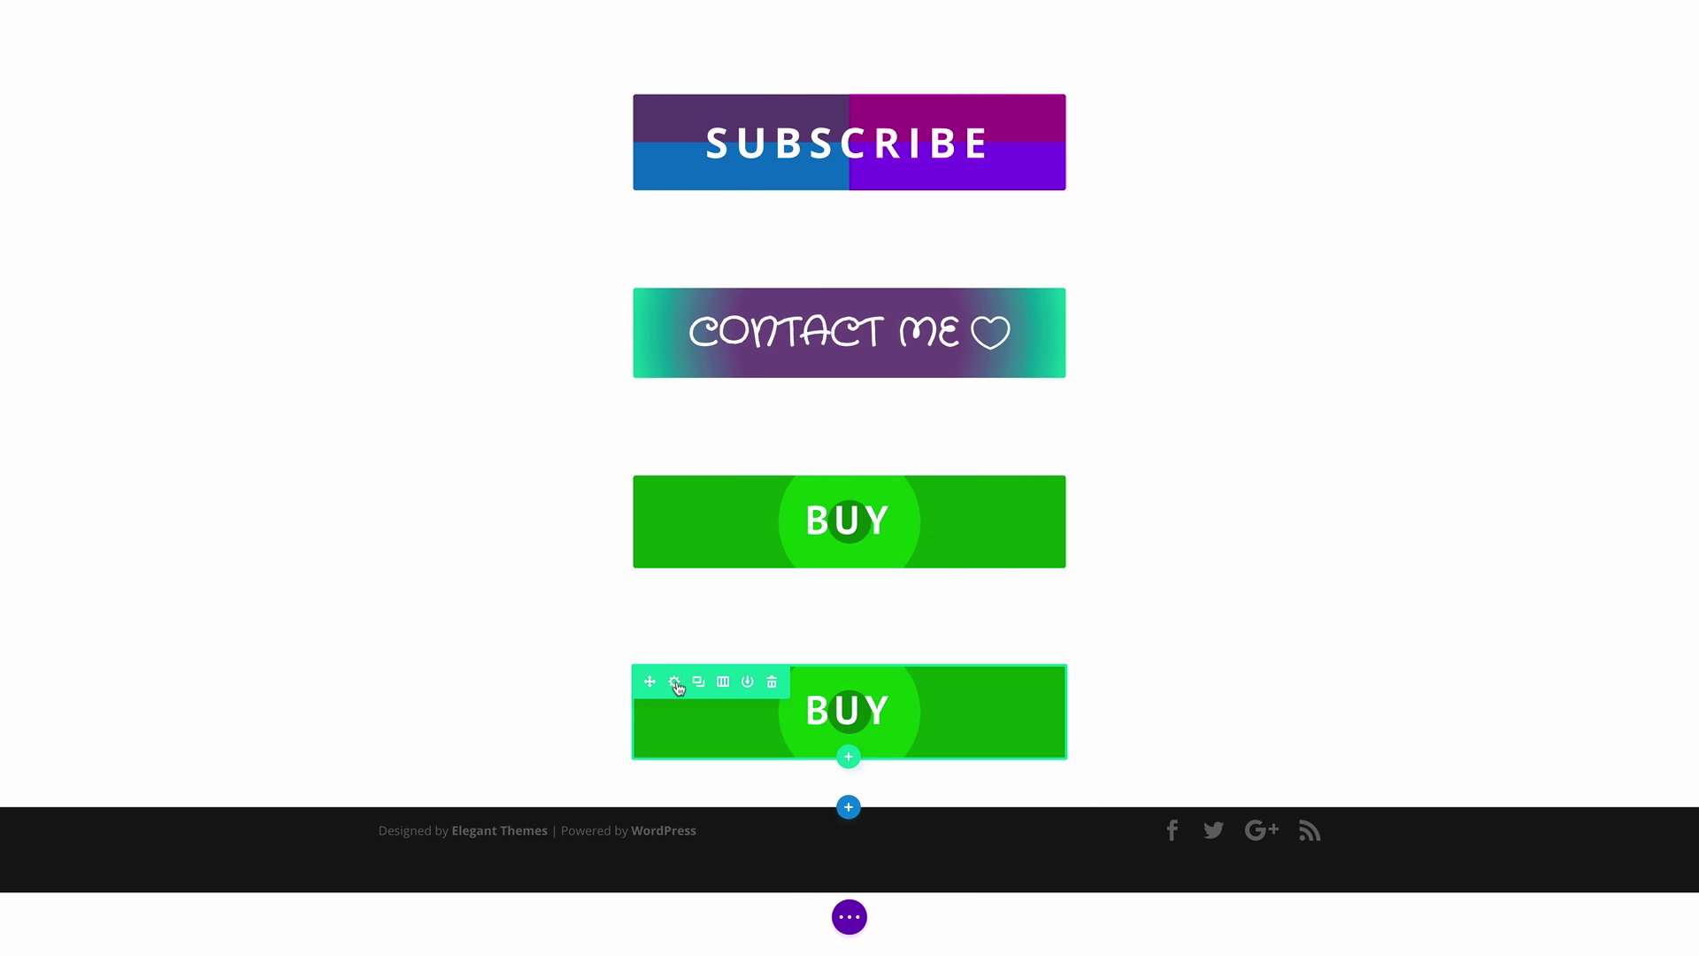
left_click(675, 682)
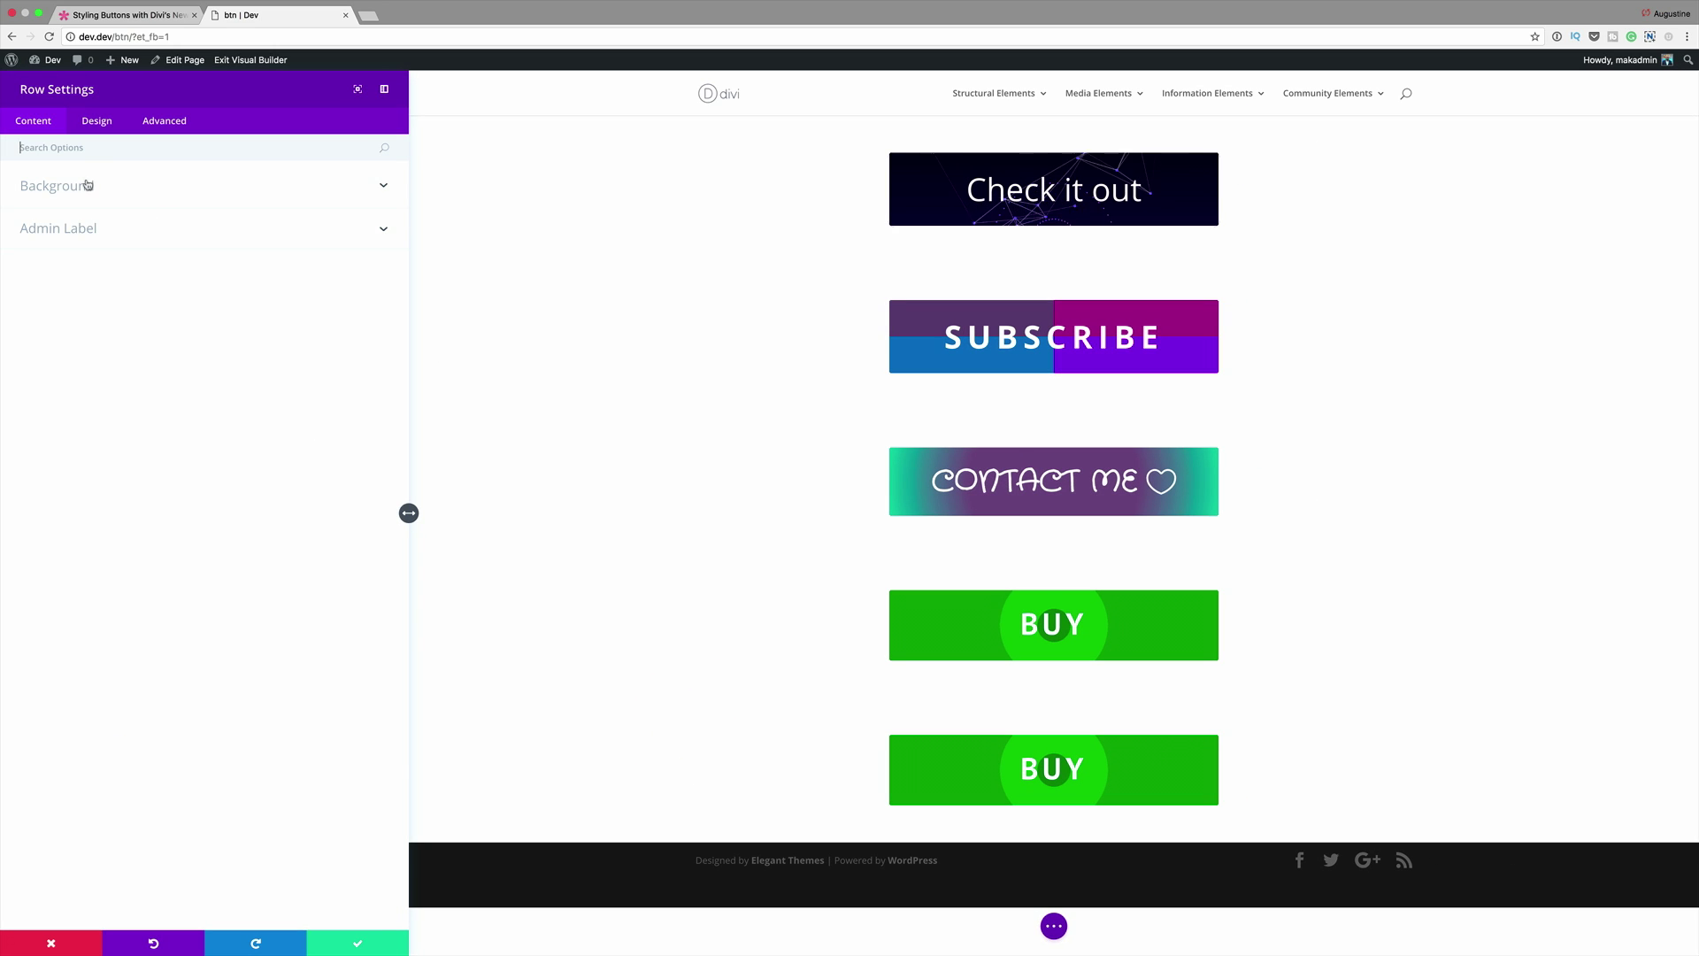
left_click(88, 184)
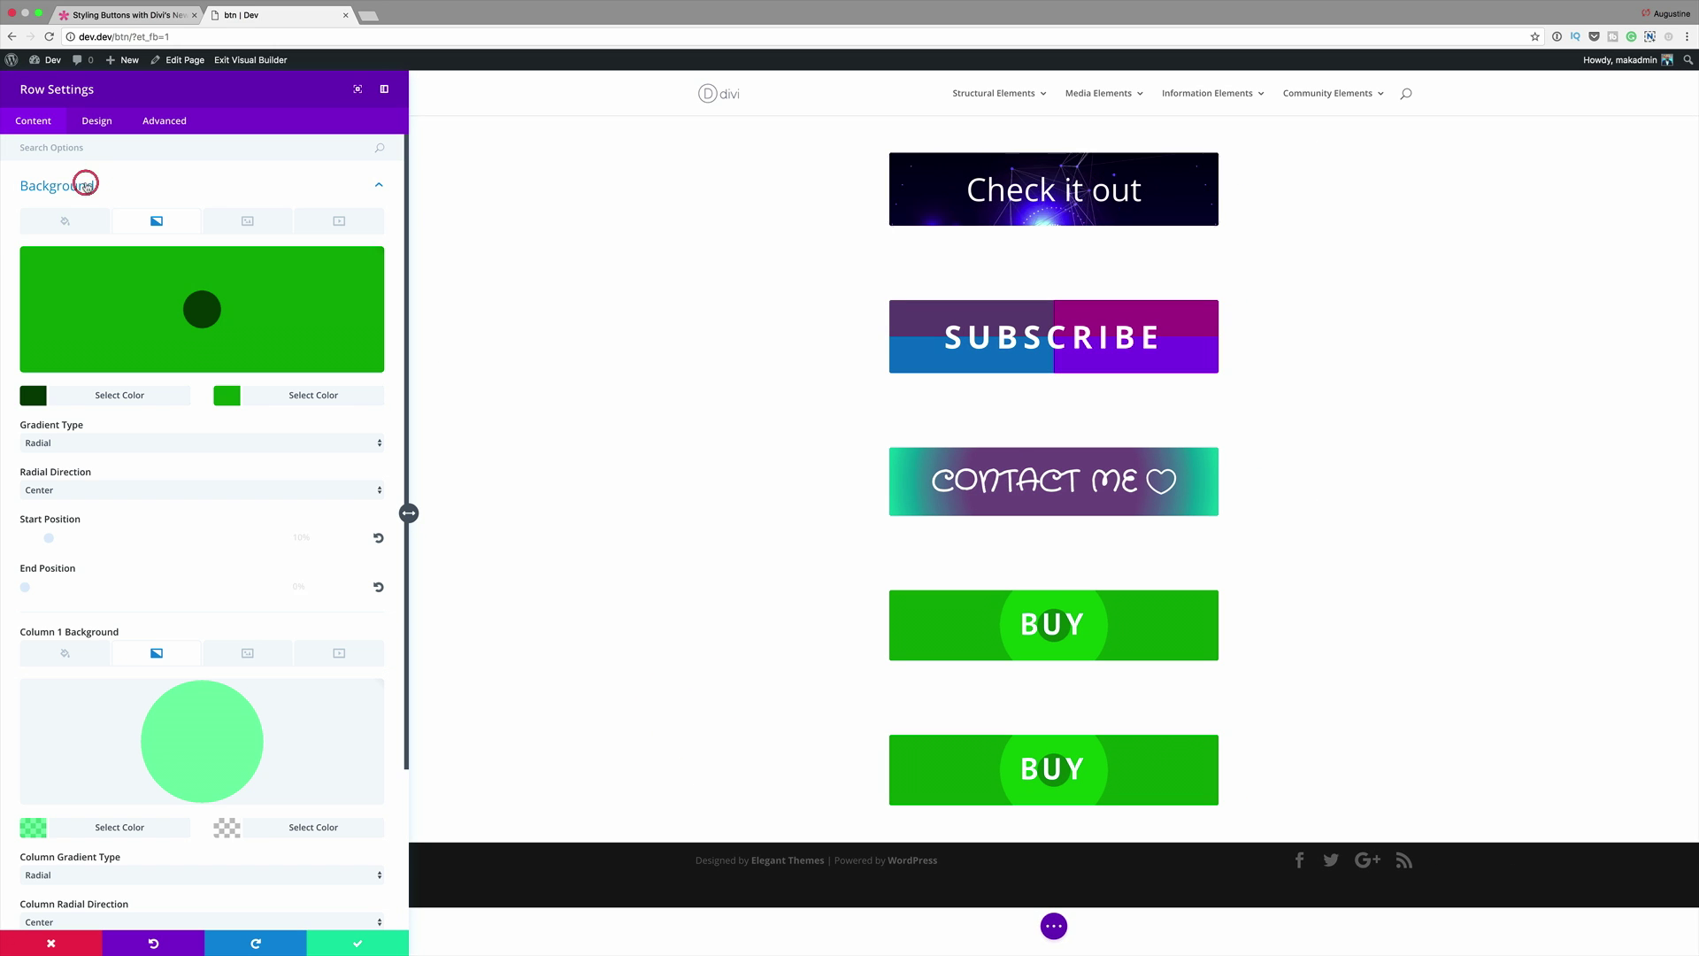
left_click(251, 223)
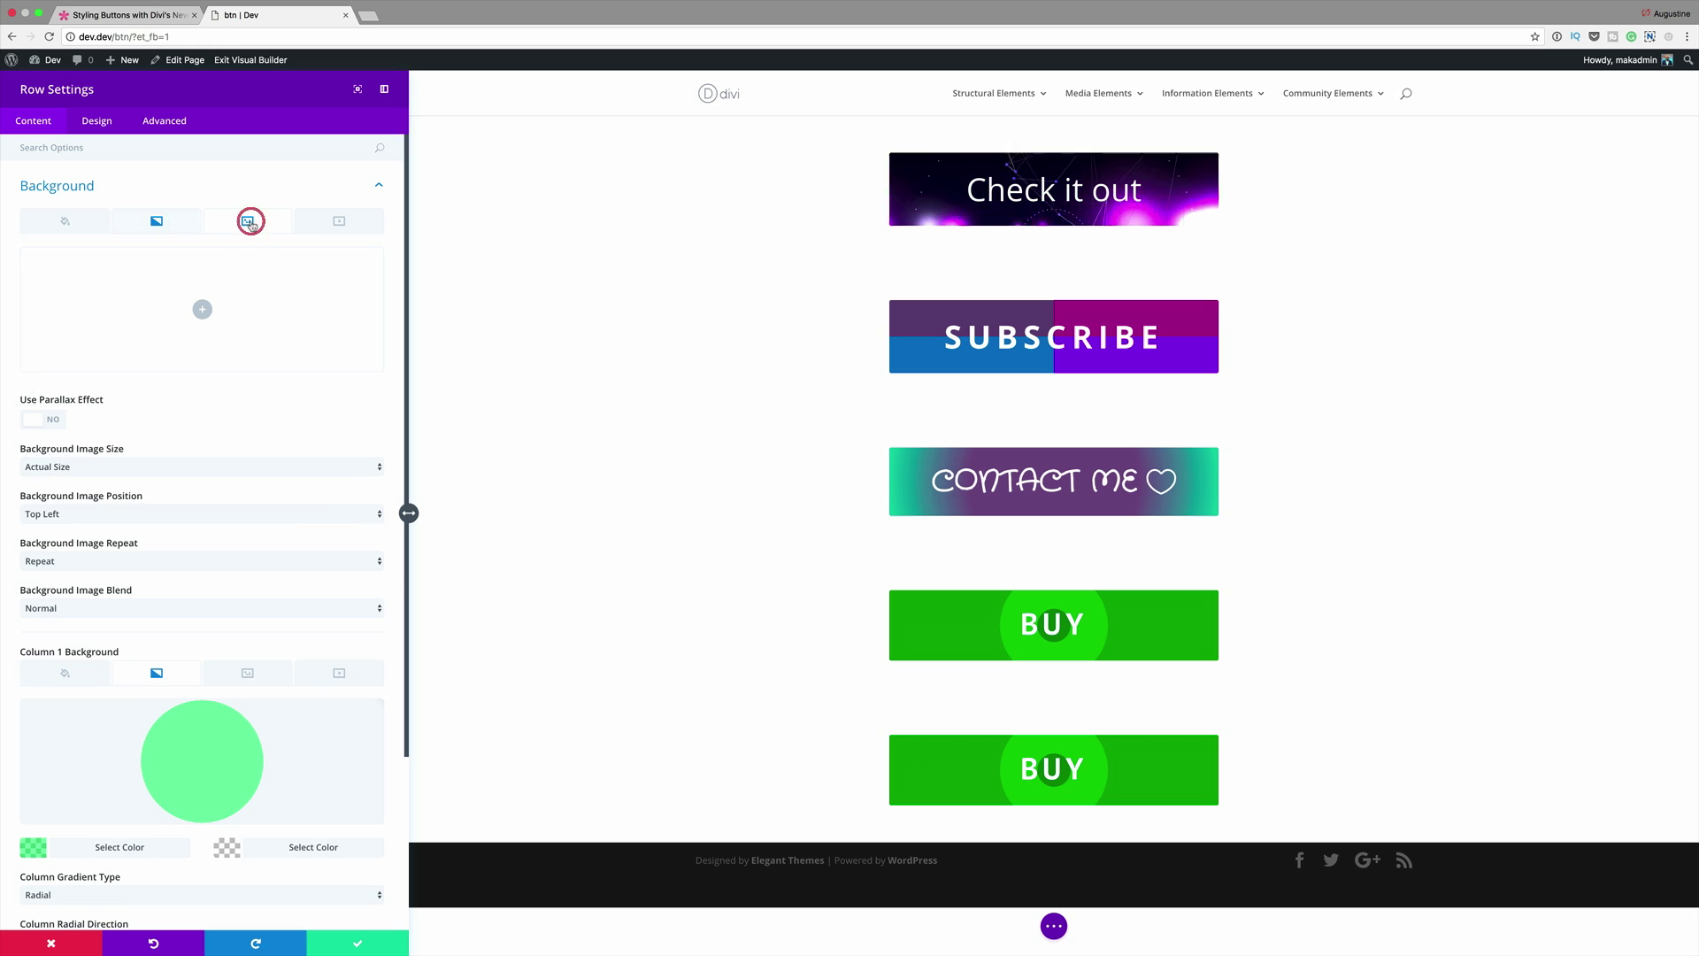
left_click(200, 312)
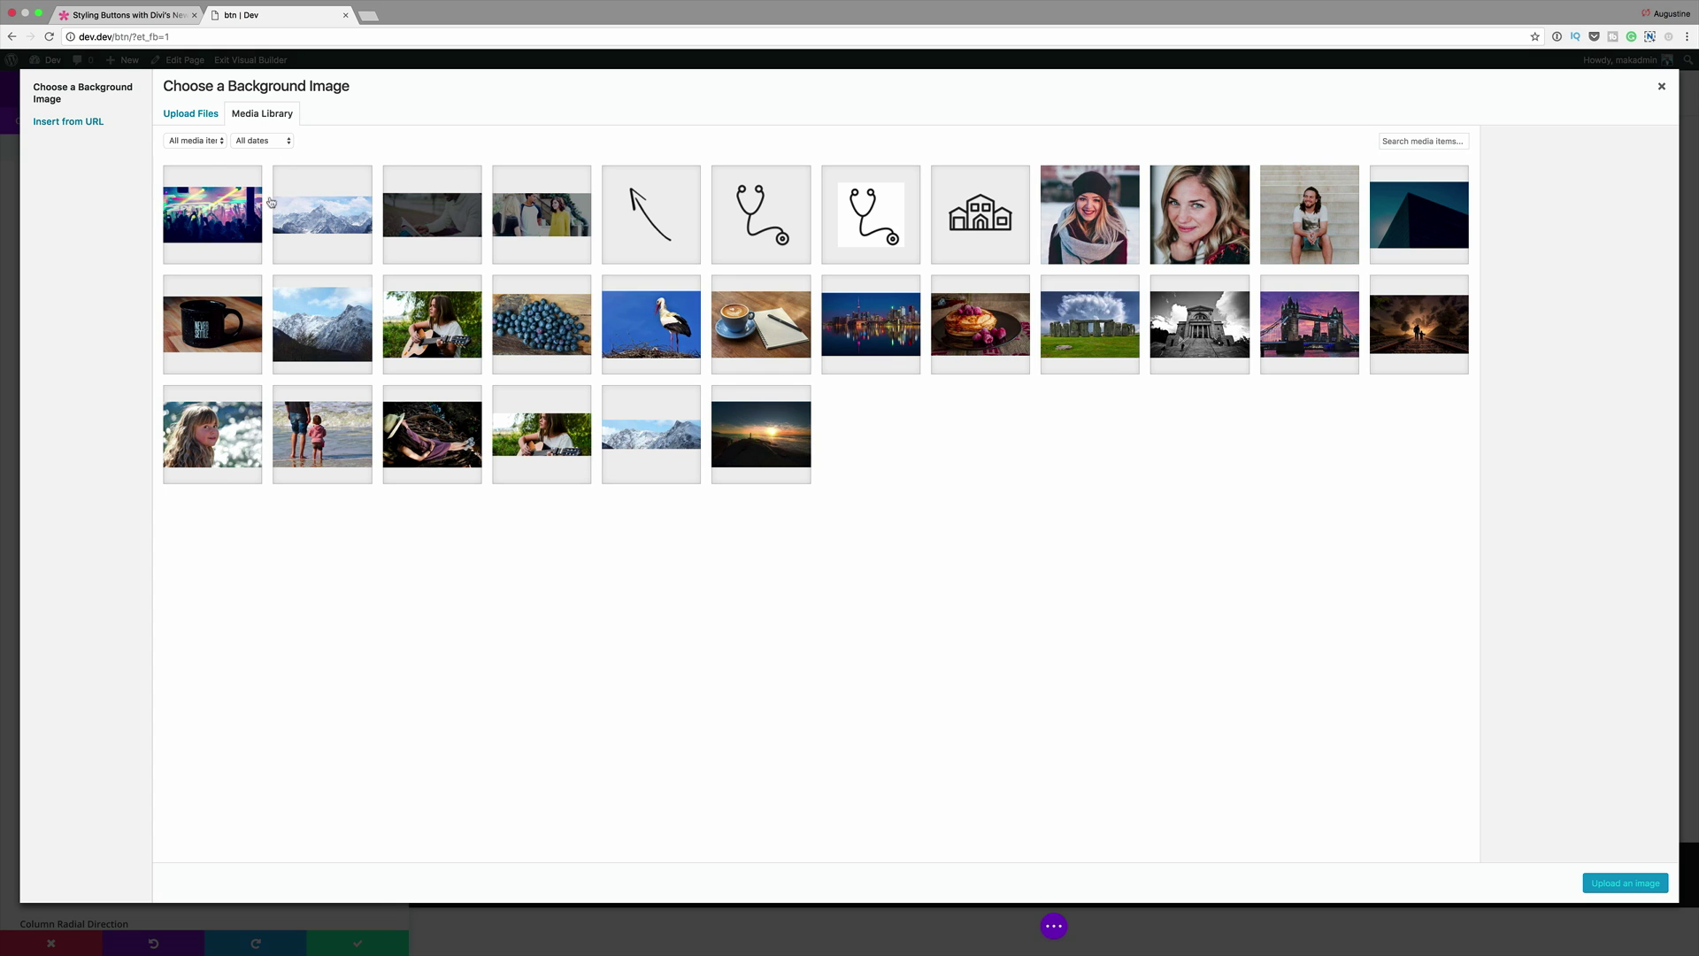
left_click(207, 215)
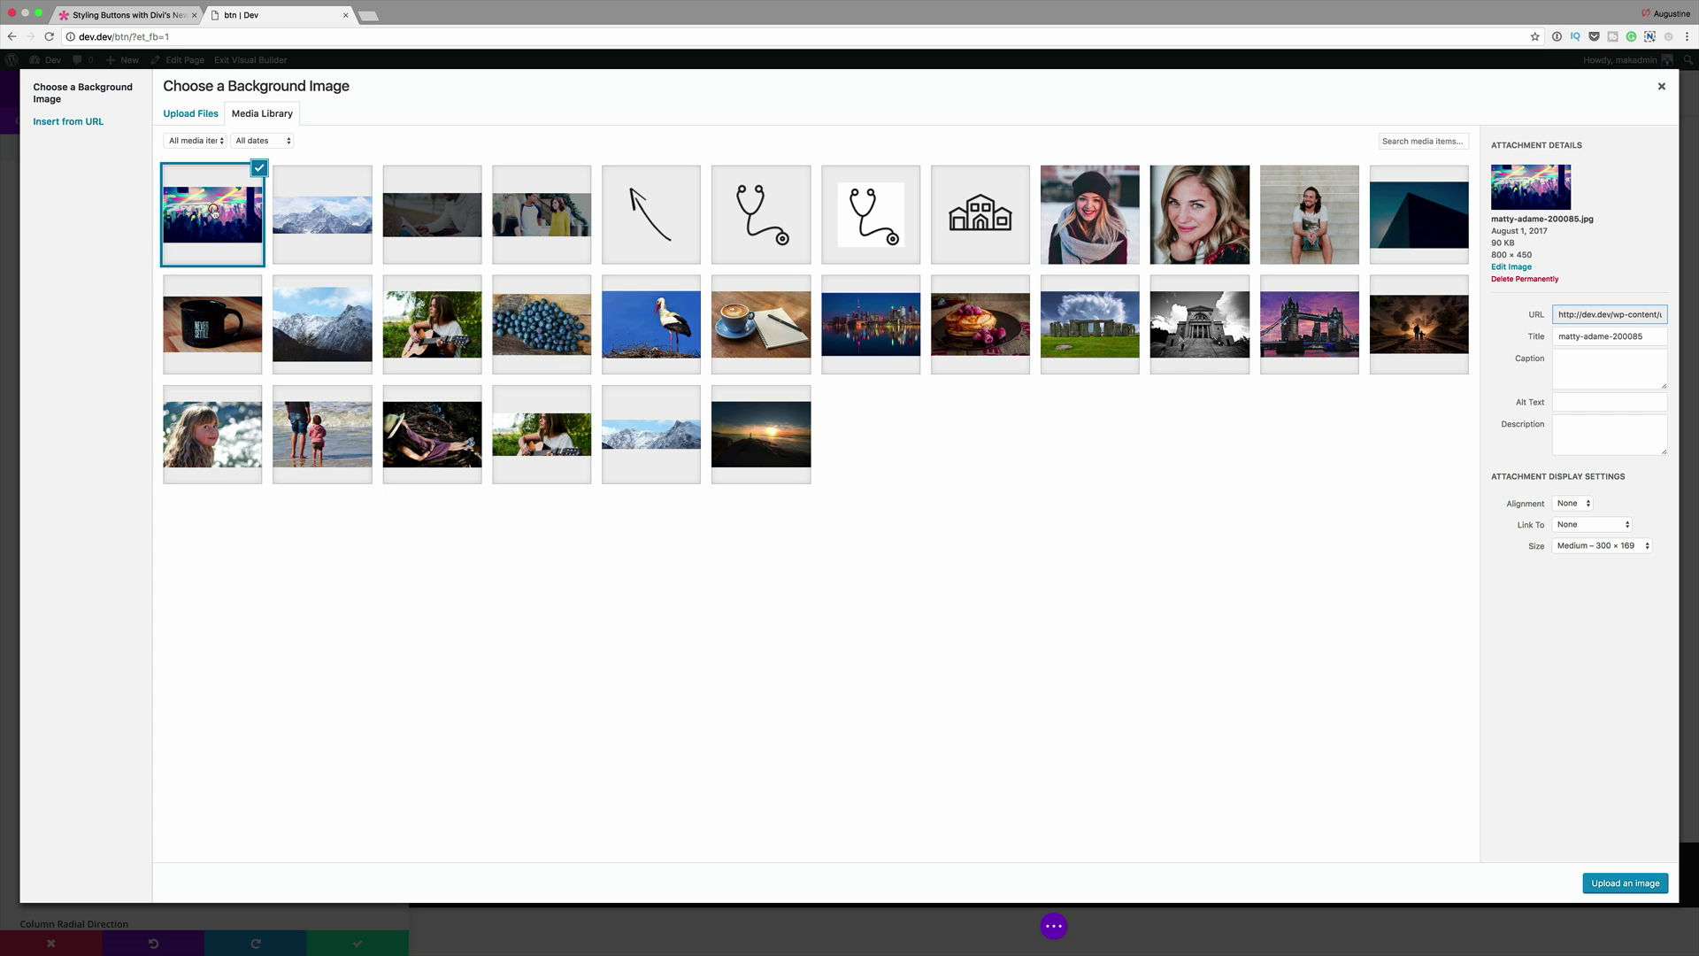
left_click(1644, 885)
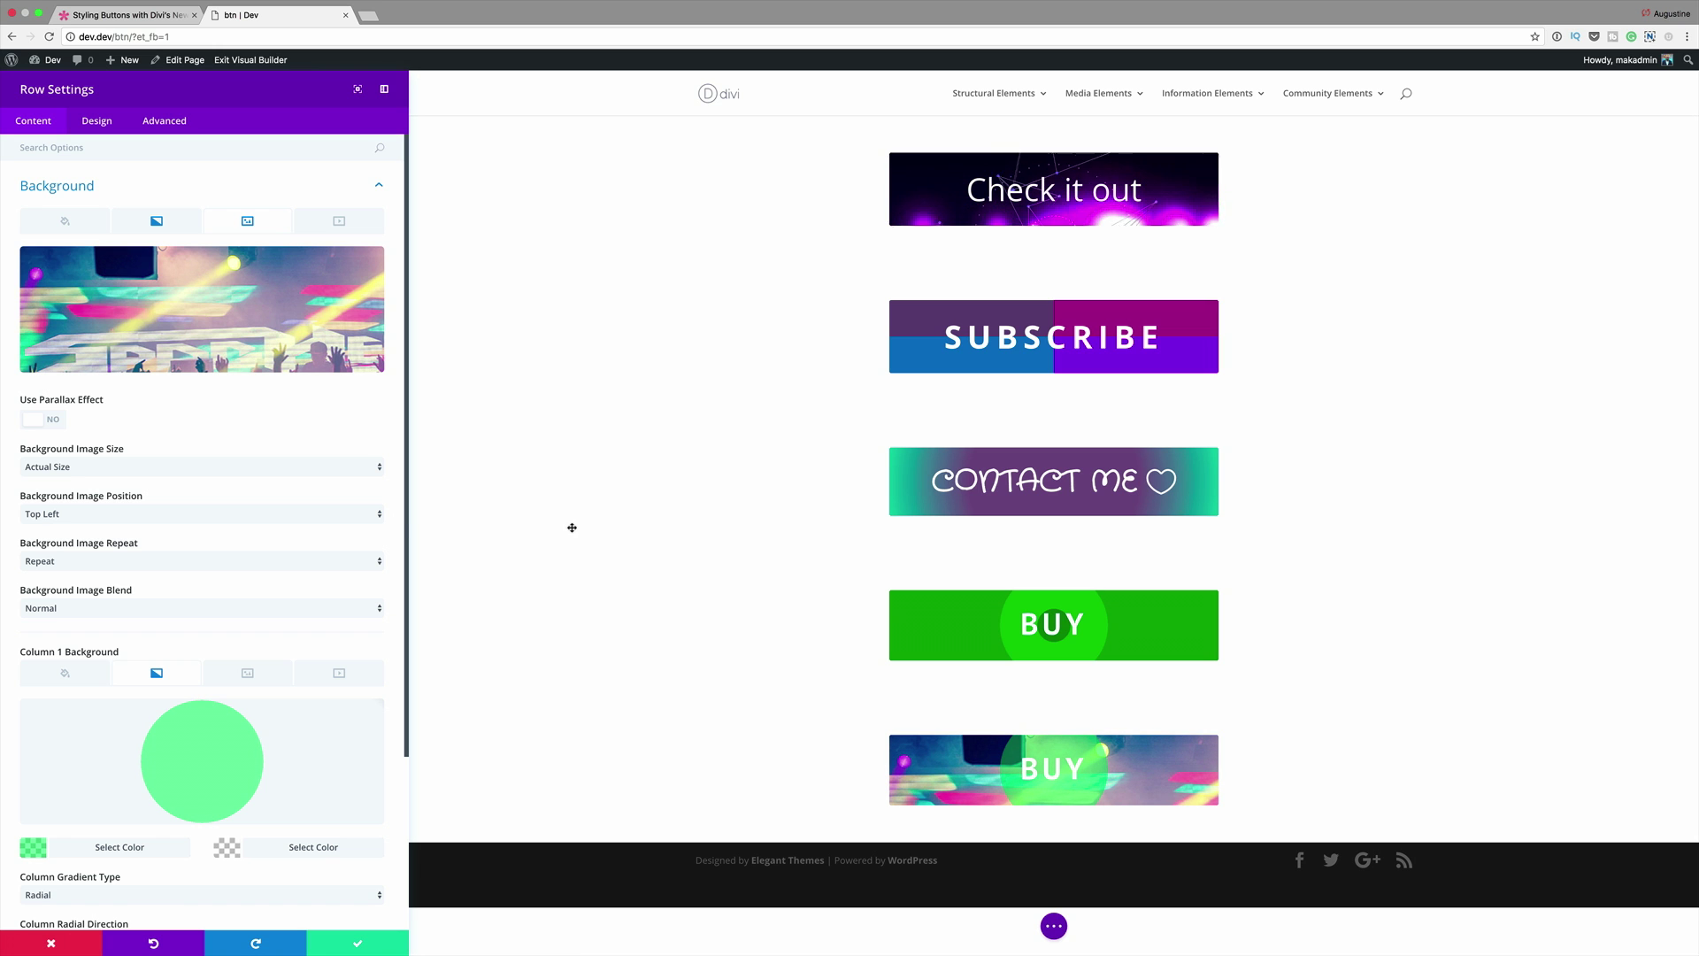
Set the copied row's background image blend to Multiply and delete its column 1 gradient.
left_click(100, 610)
left_click(95, 620)
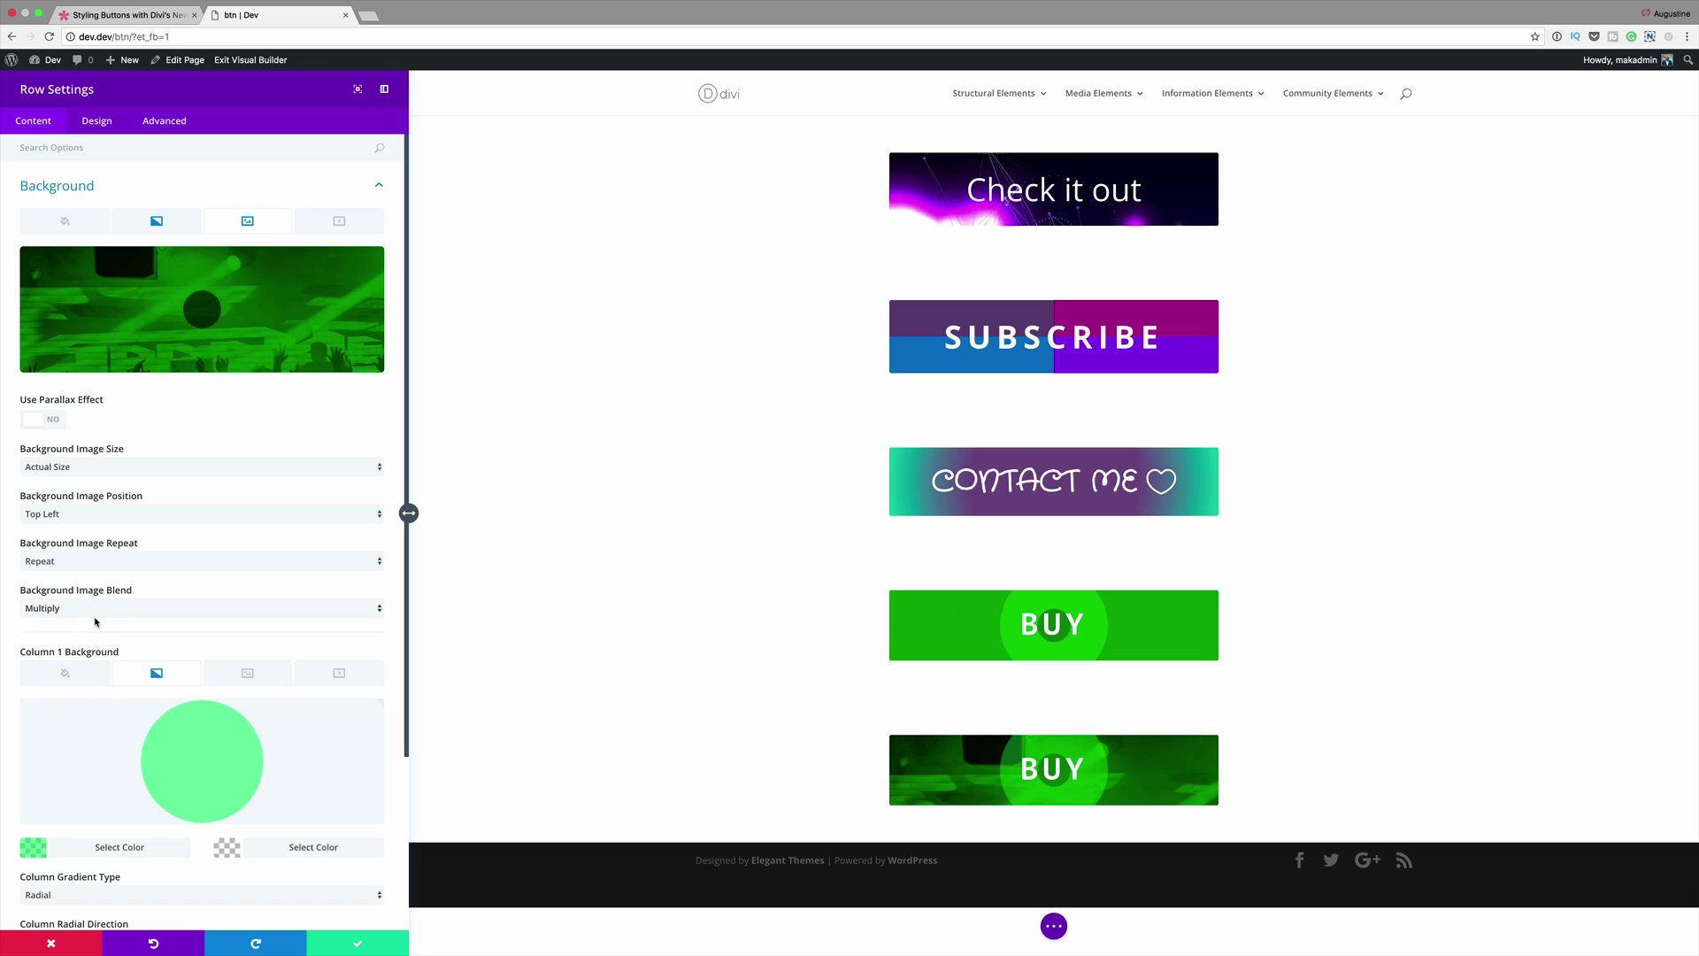
scroll(348, 713, "down", 3)
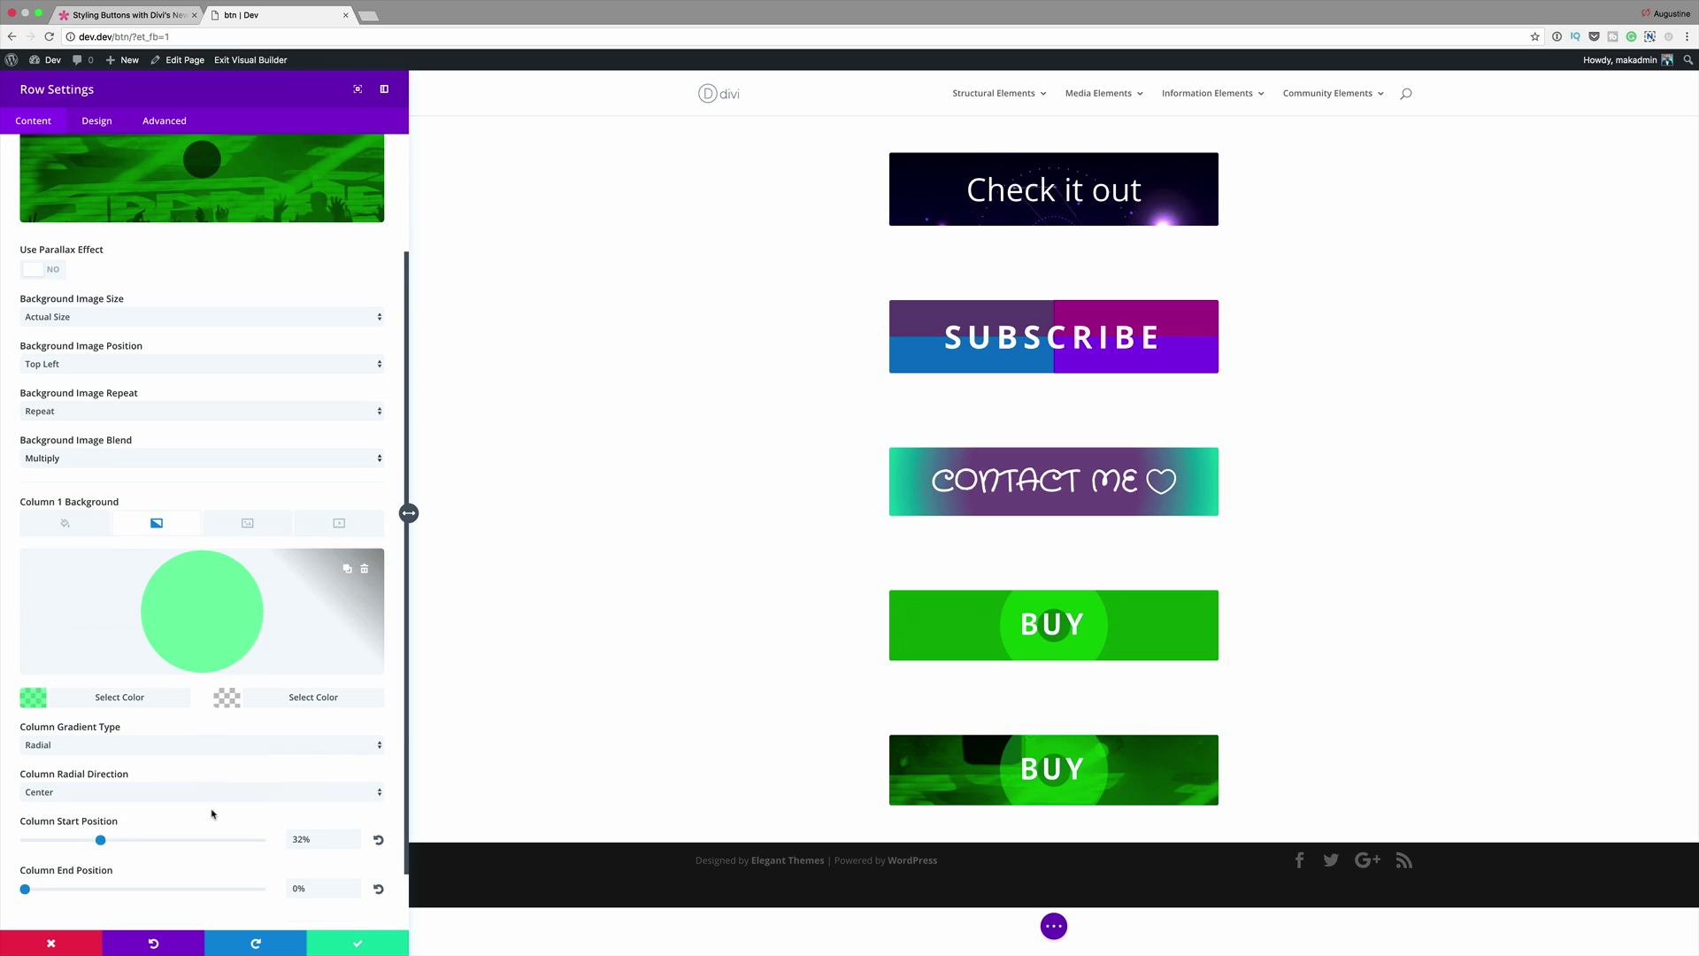
left_click(364, 561)
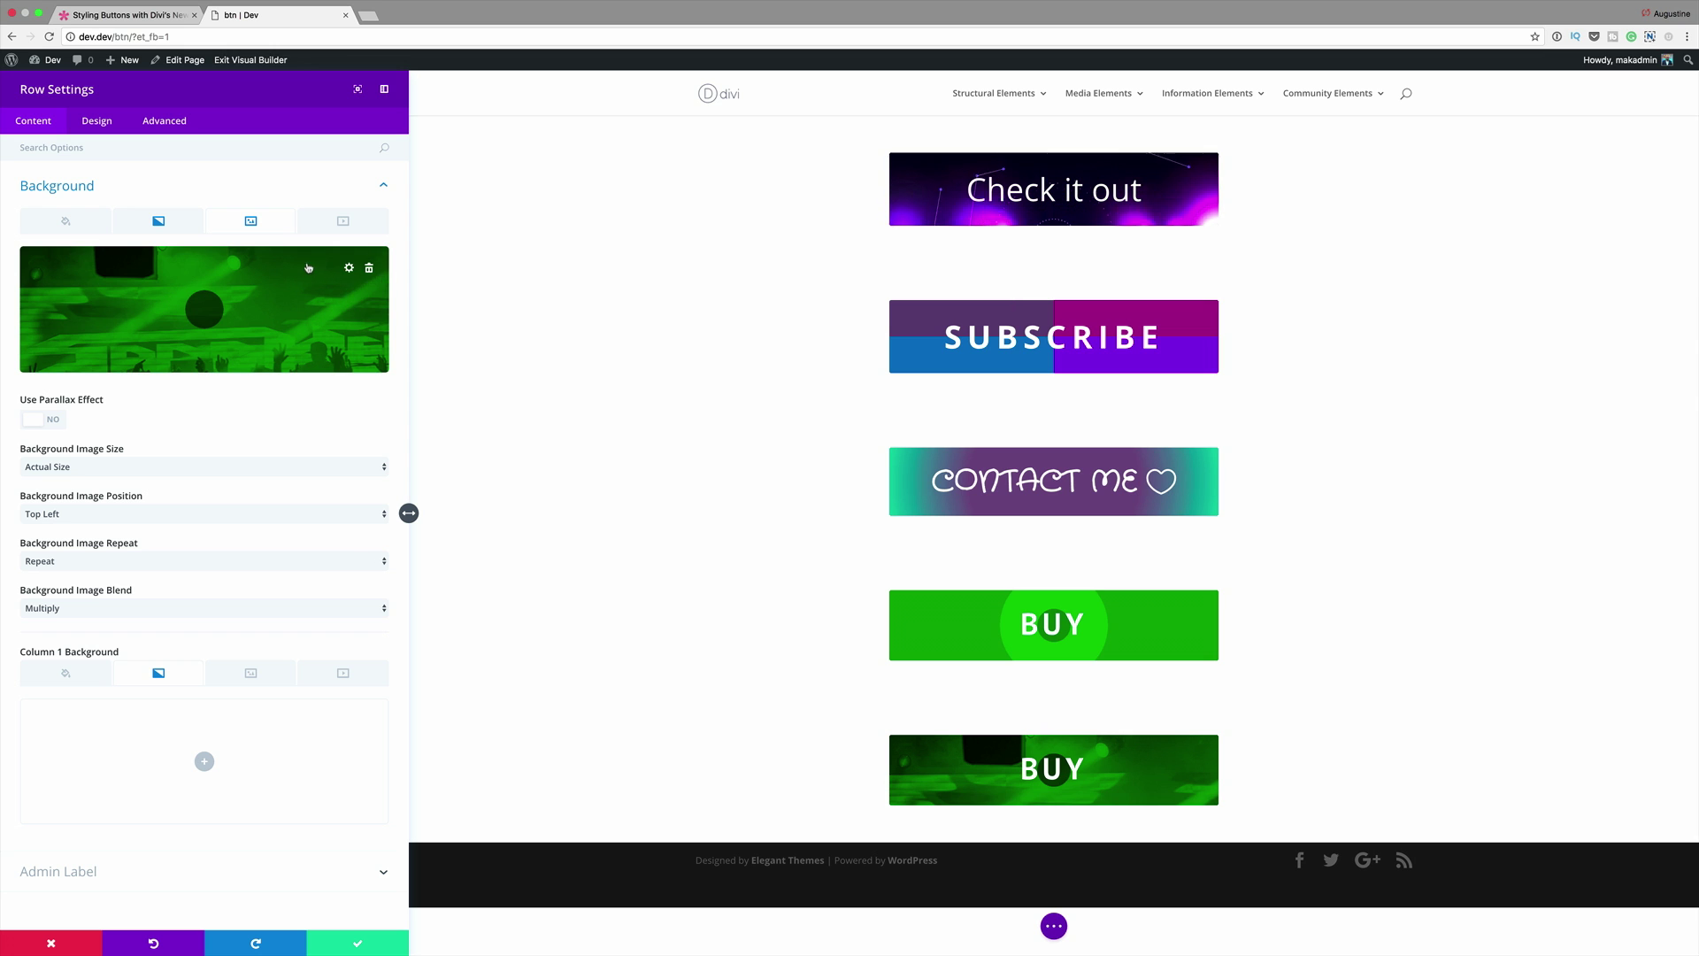
Remove and re-add the copied row's background gradient, and paste a translucent blue with 0.33 opacity as its first color.
left_click(158, 224)
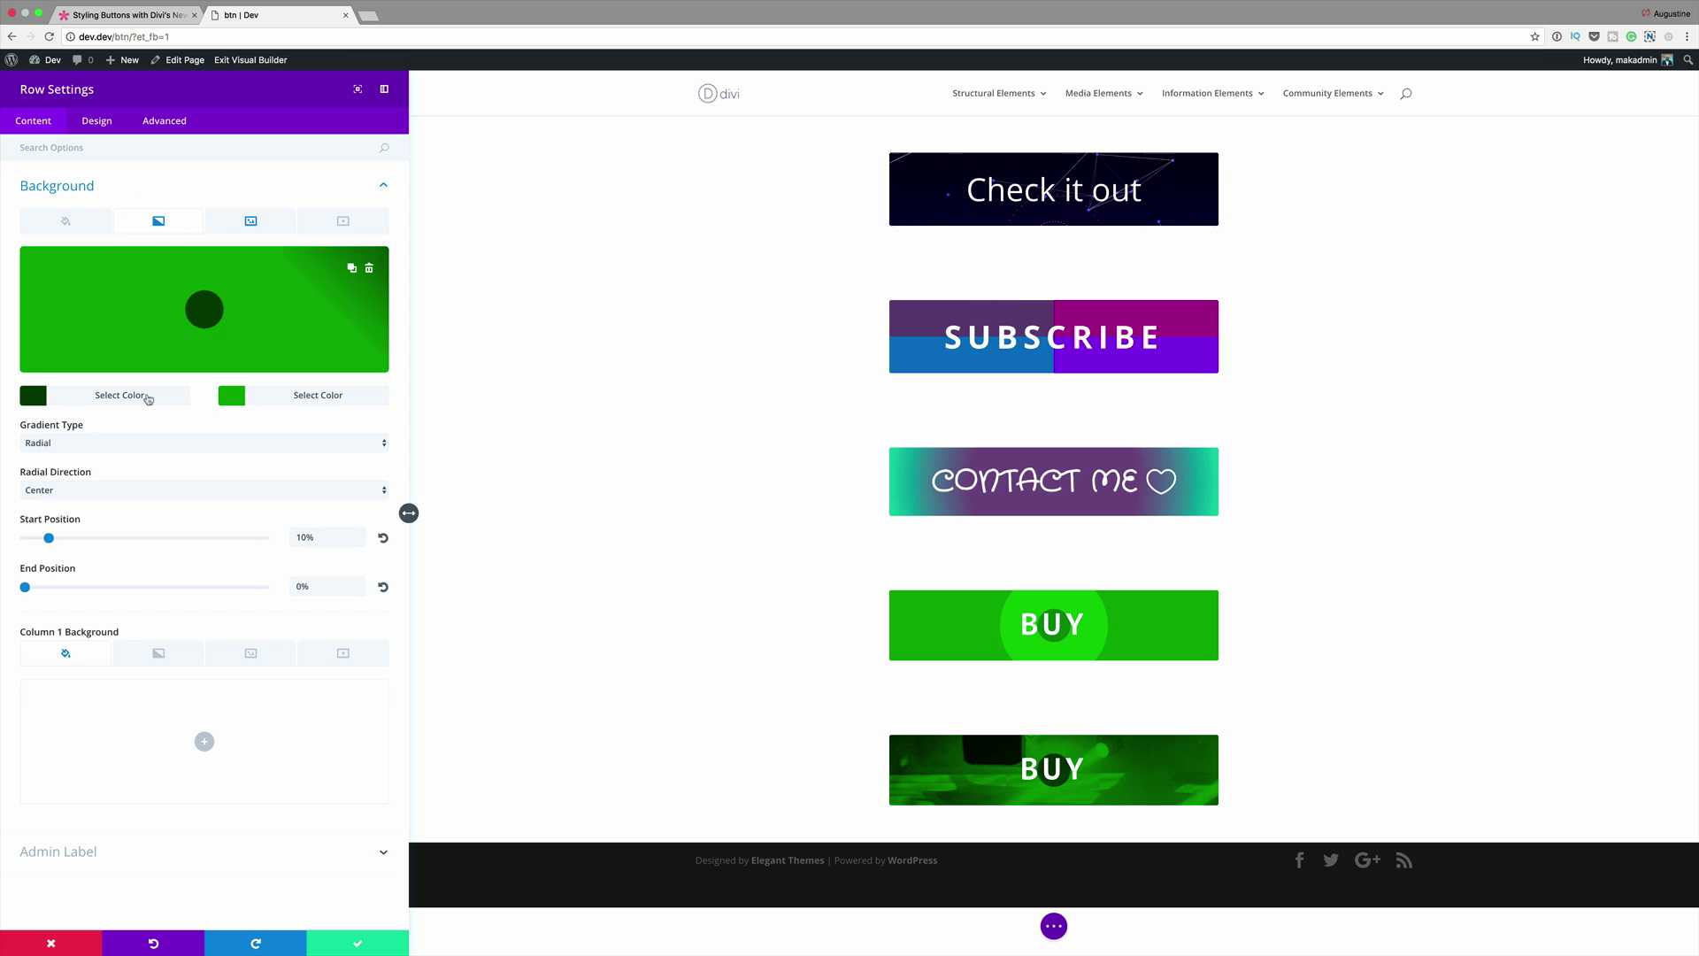
left_click(370, 268)
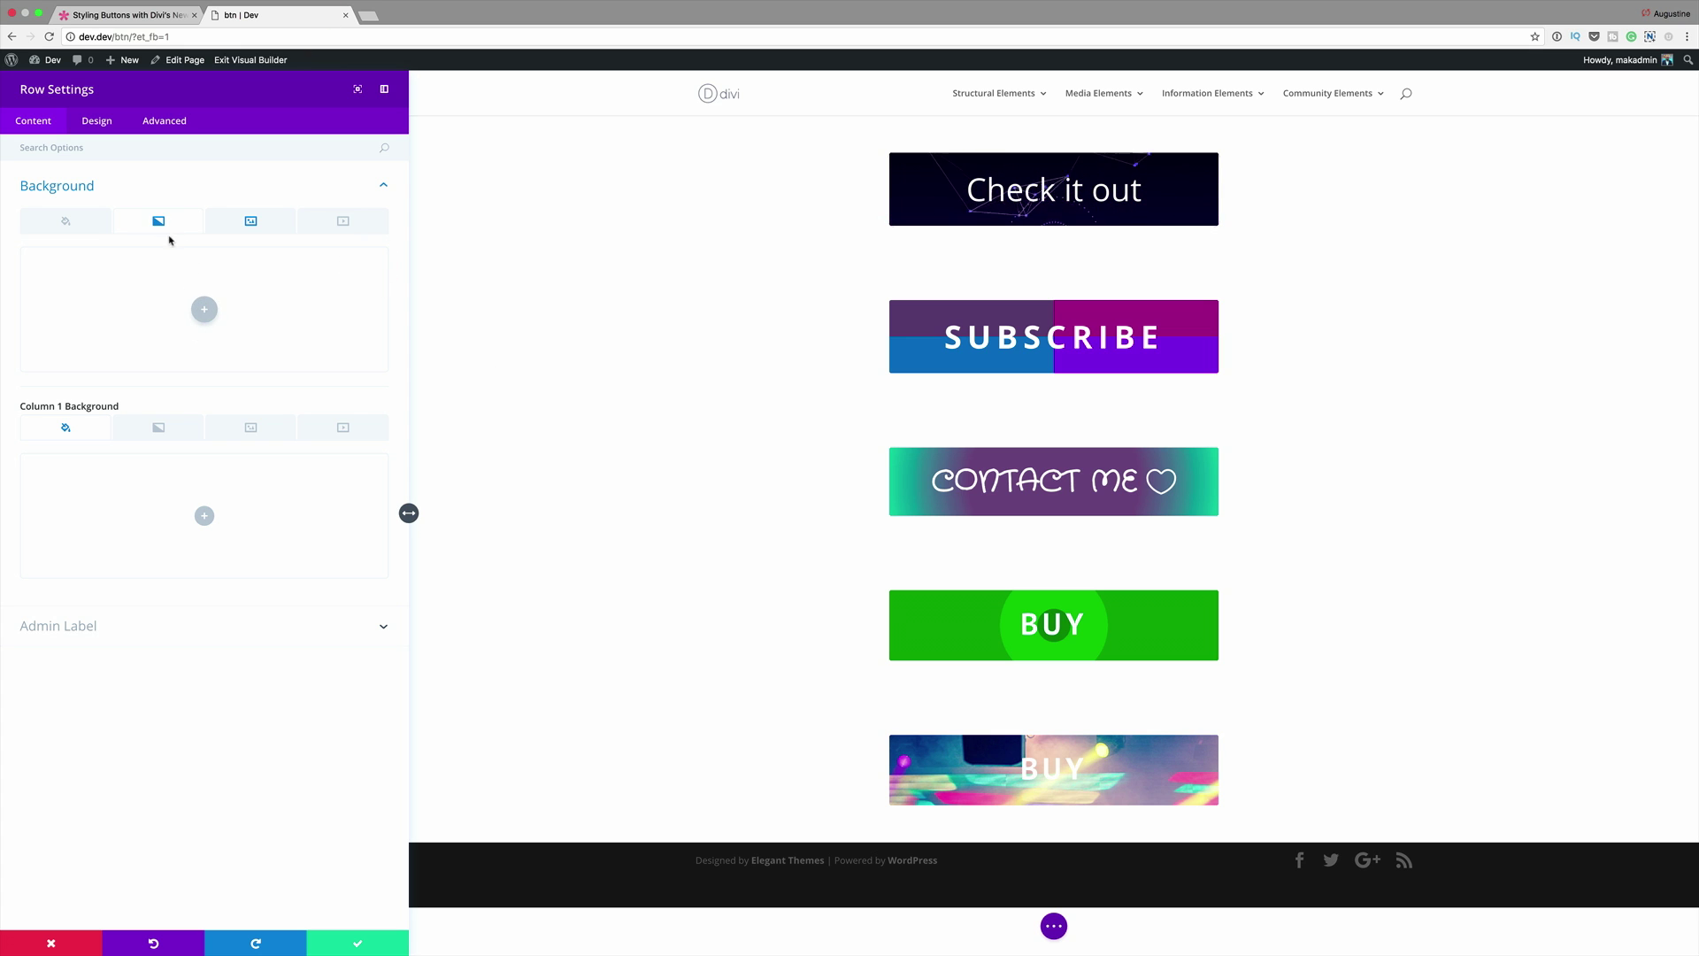
left_click(203, 310)
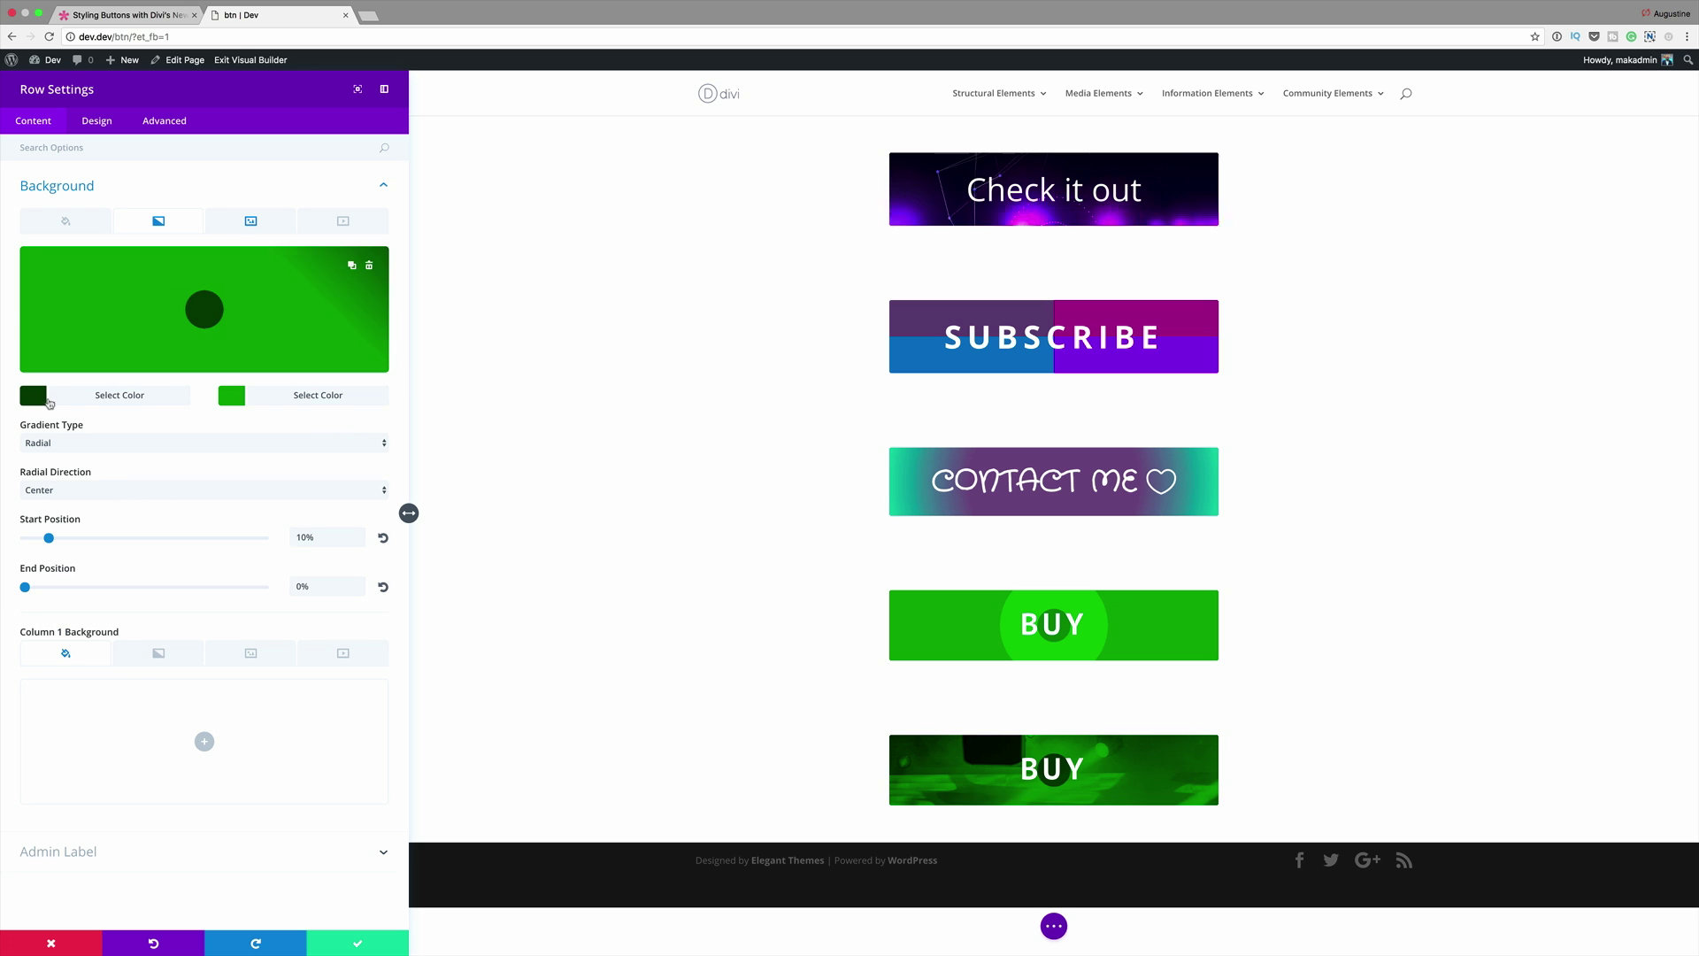
left_click(34, 398)
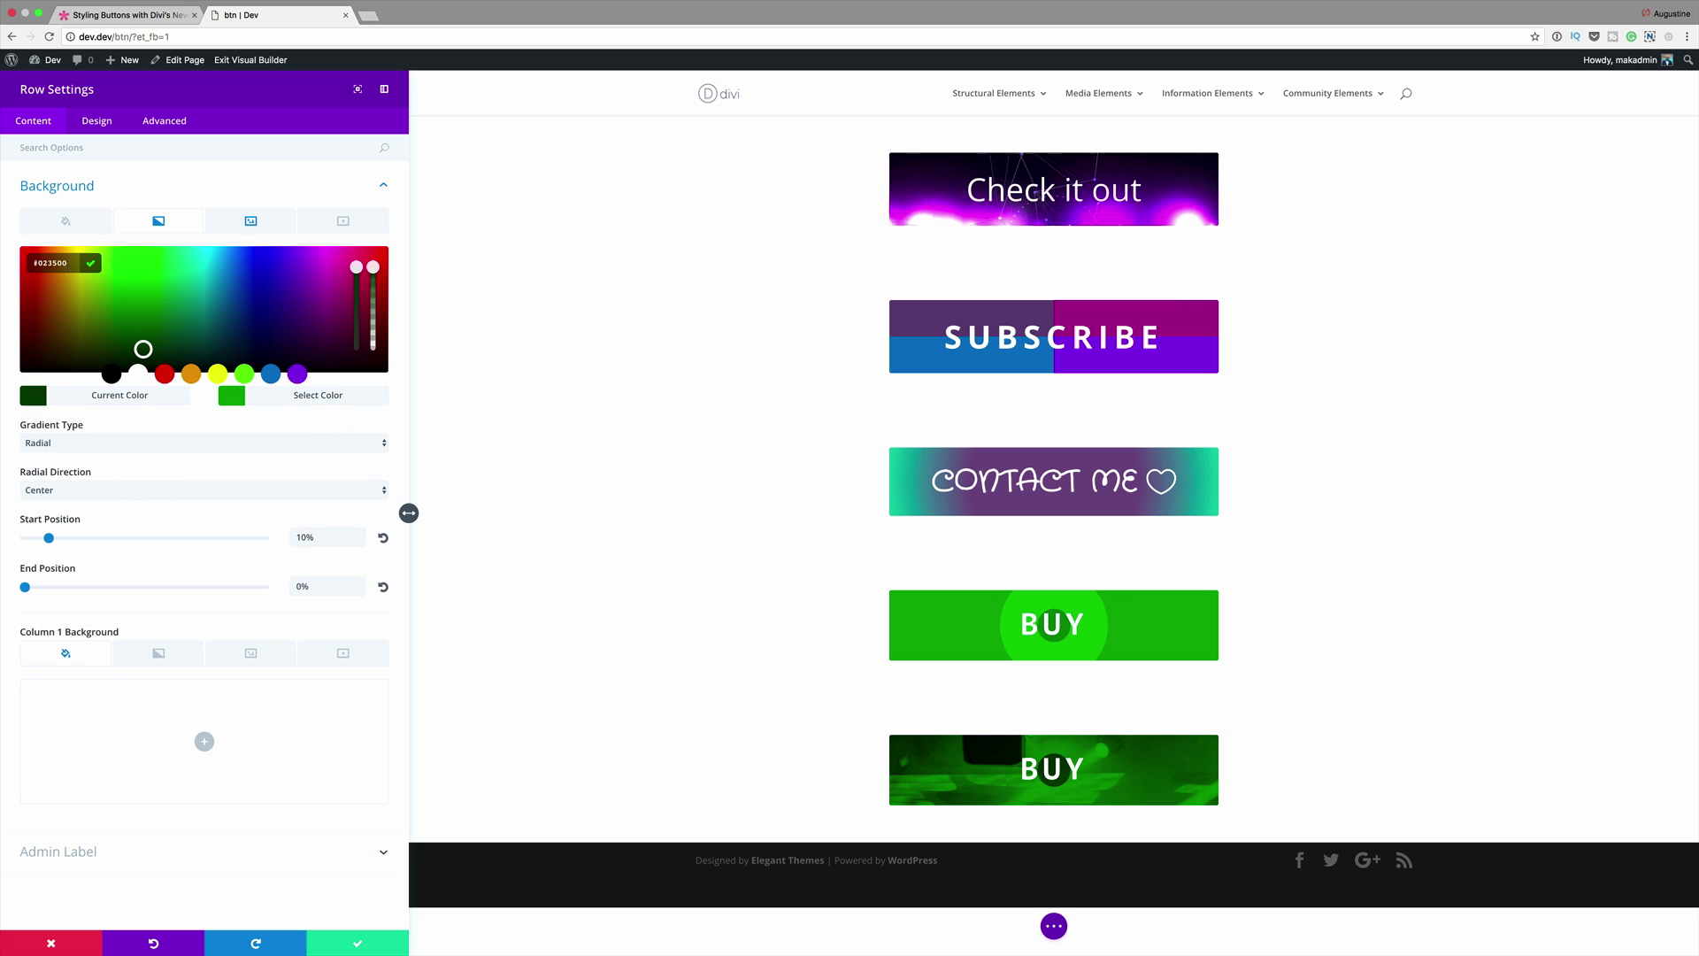
left_click_drag(373, 267, 373, 279)
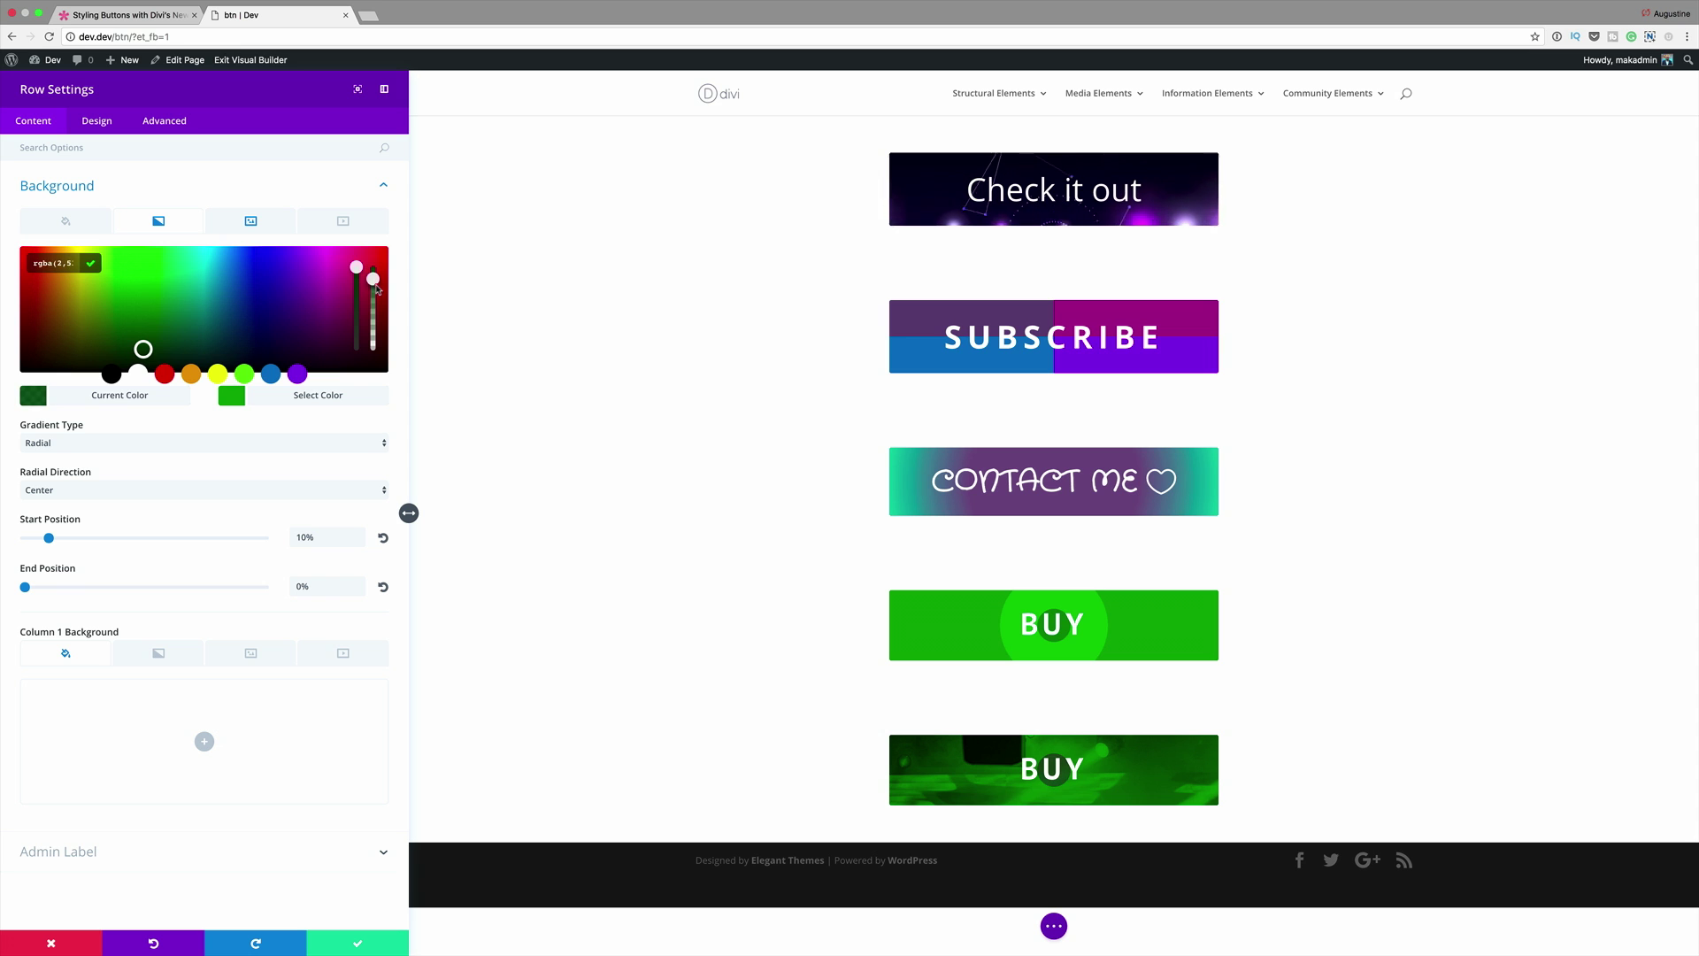
left_click(38, 263)
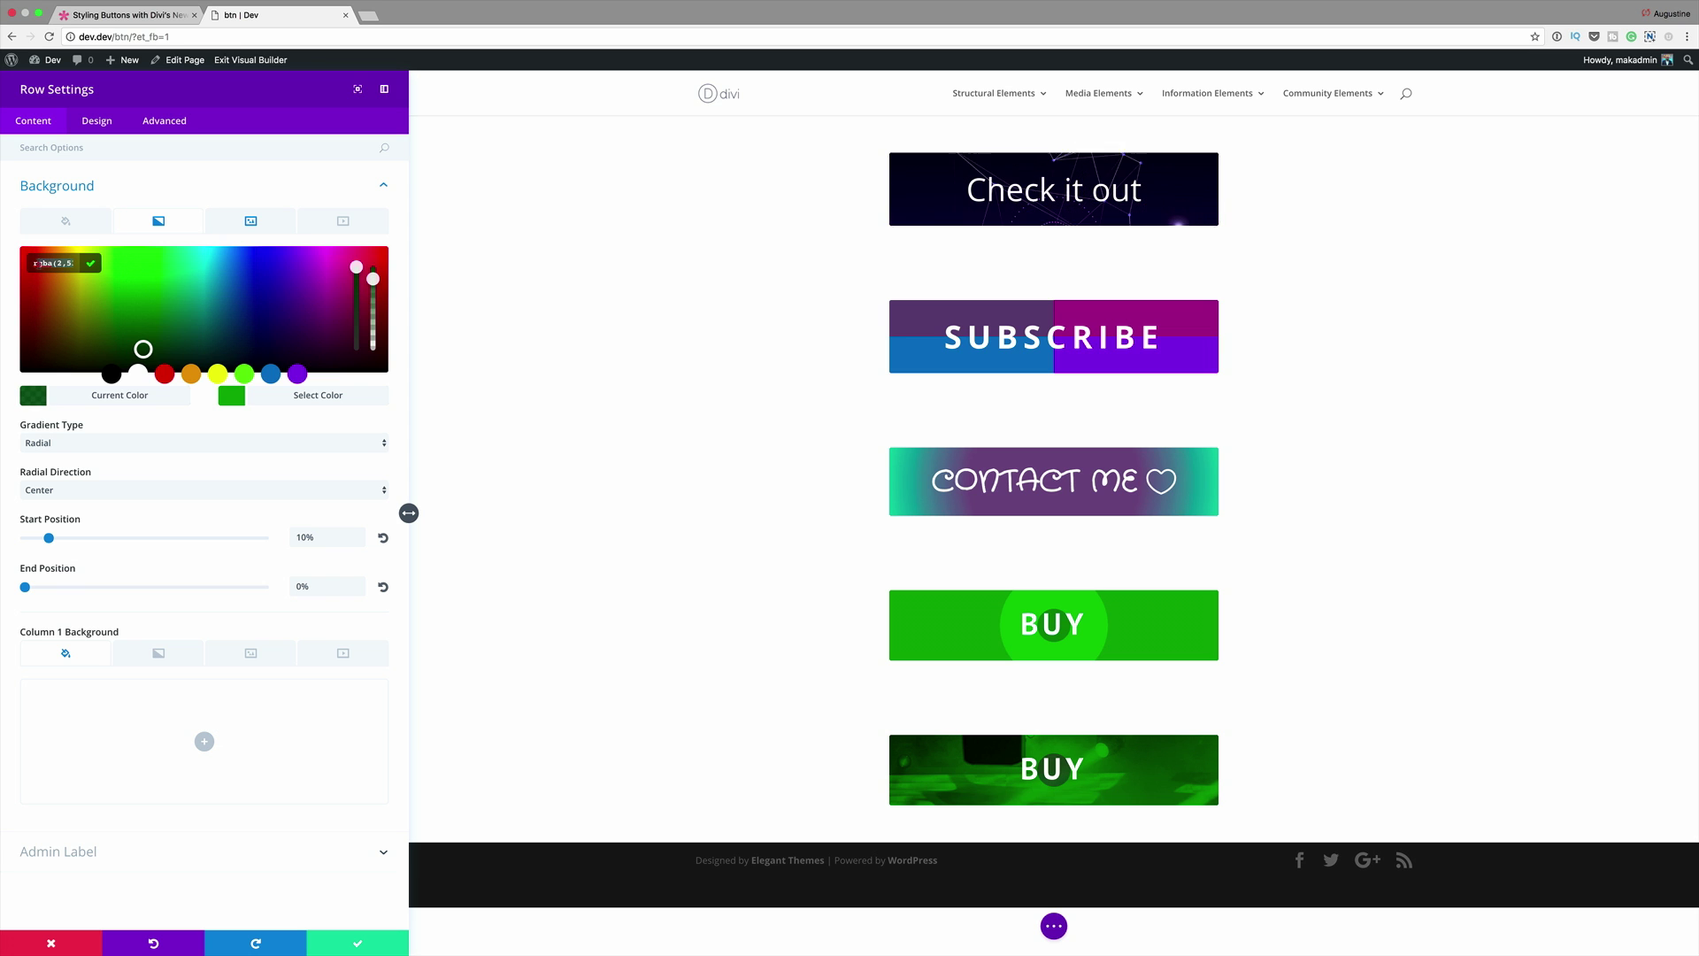
key("super+a")
key("super+v")
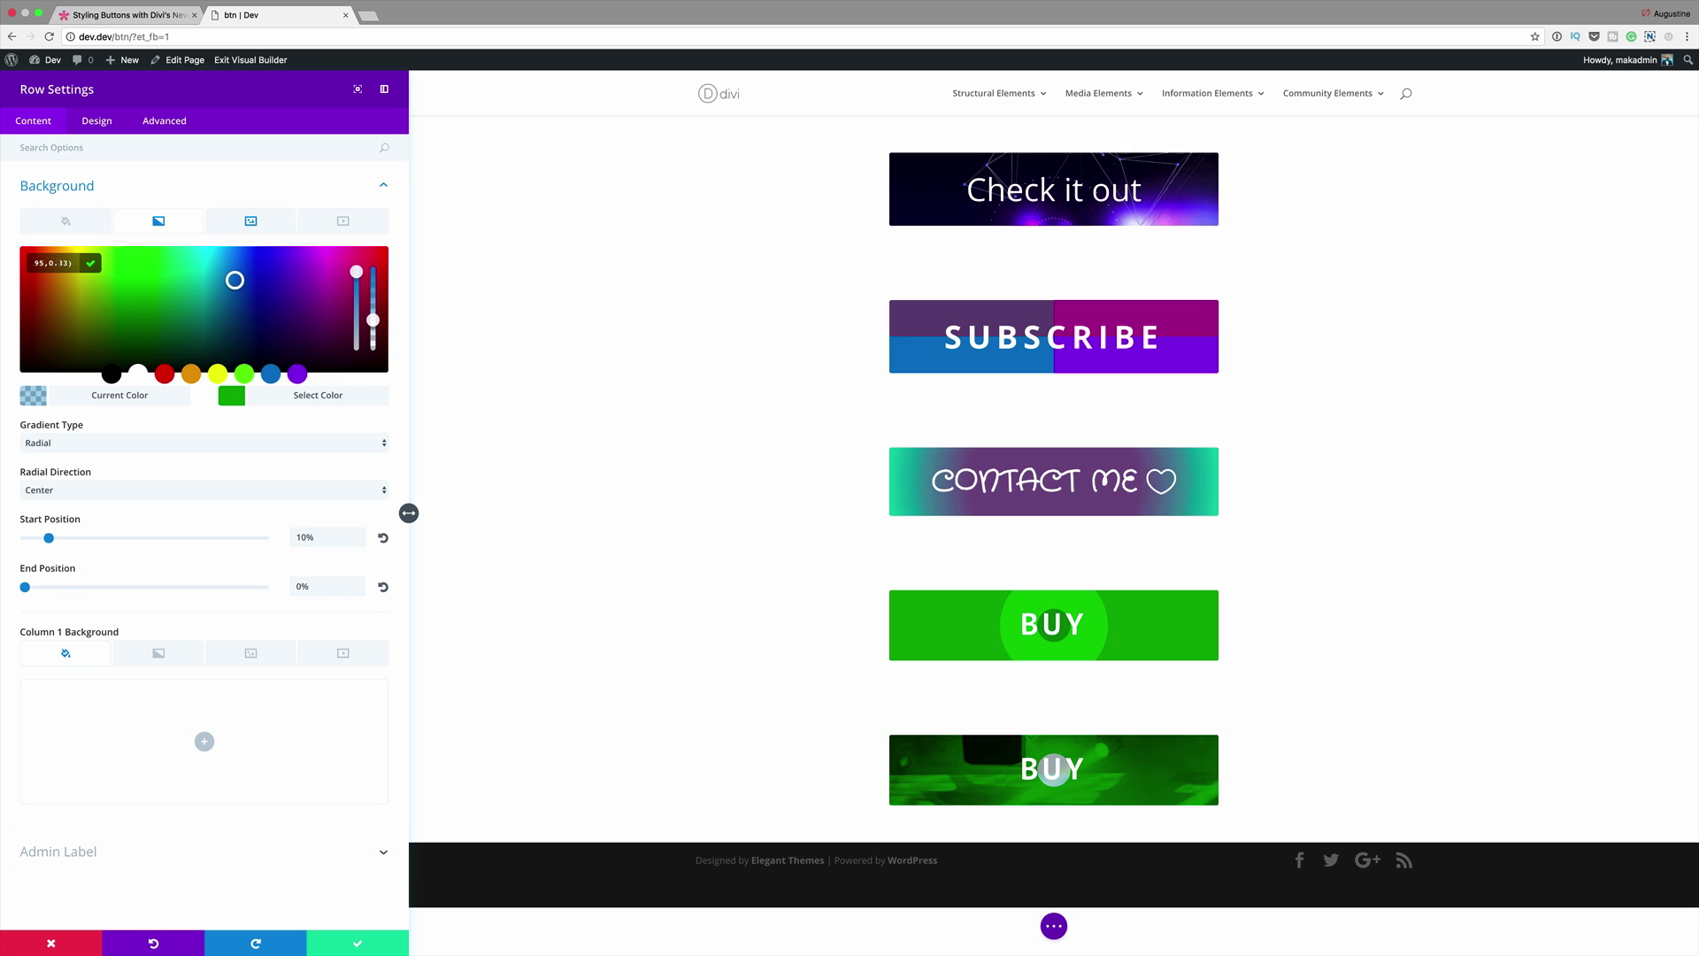
Set the row gradient's second color to the yellow swatch and its gradient type to Linear.
left_click(234, 405)
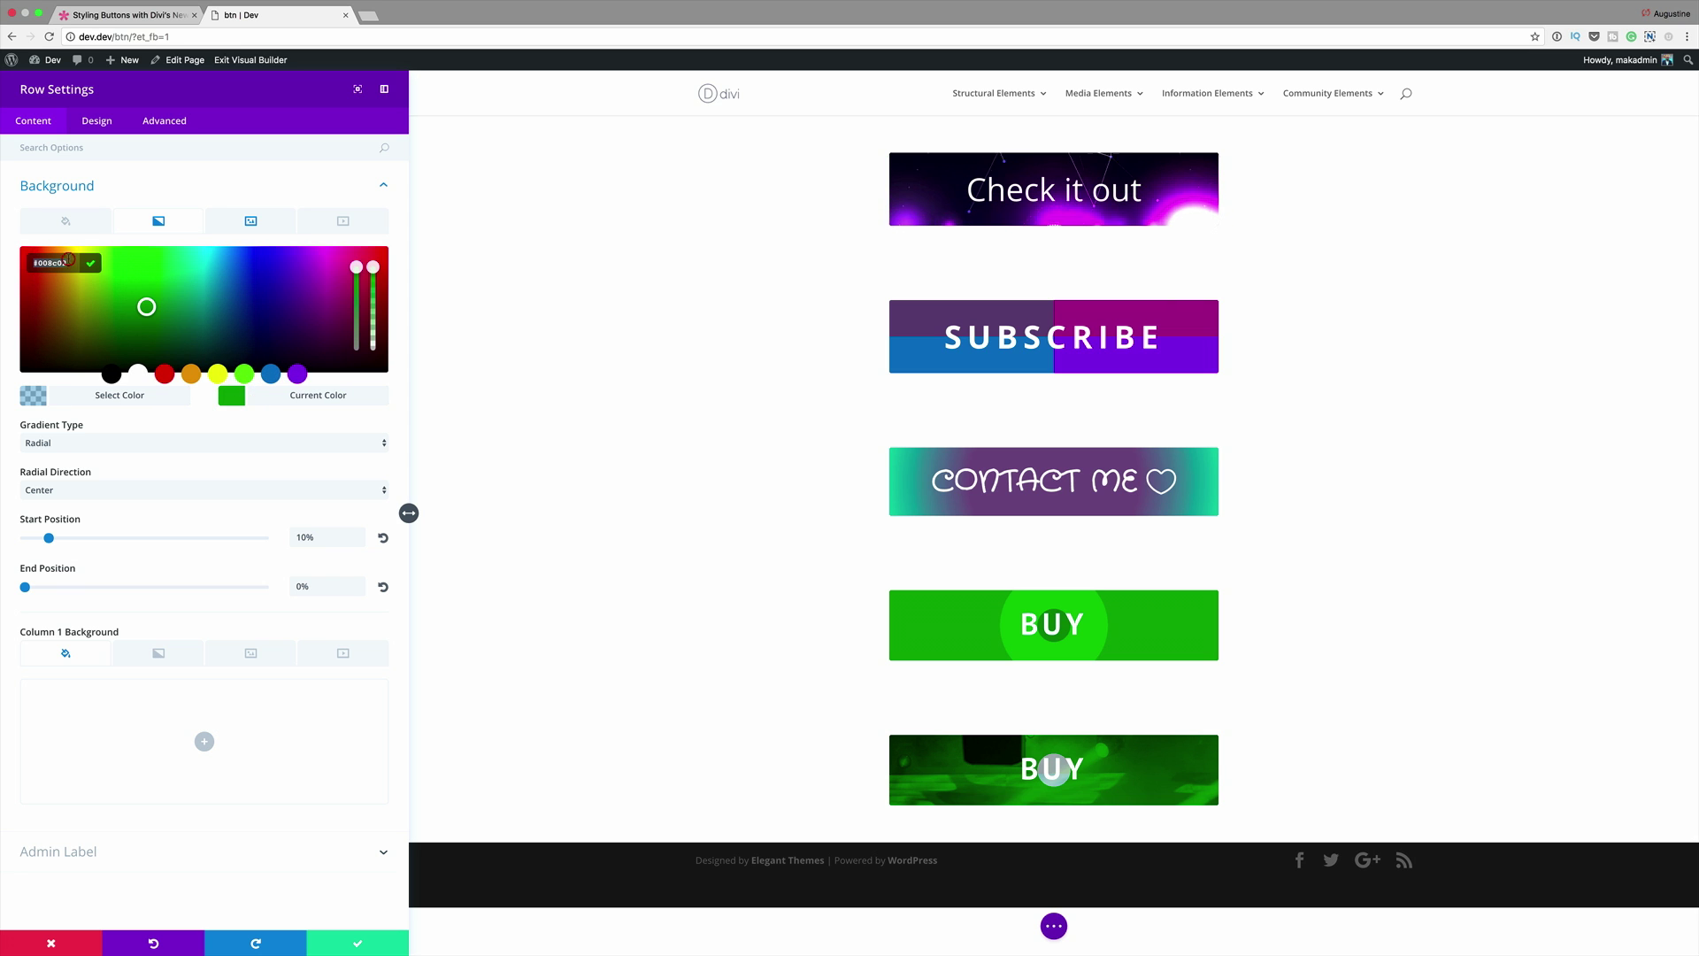
left_click(218, 373)
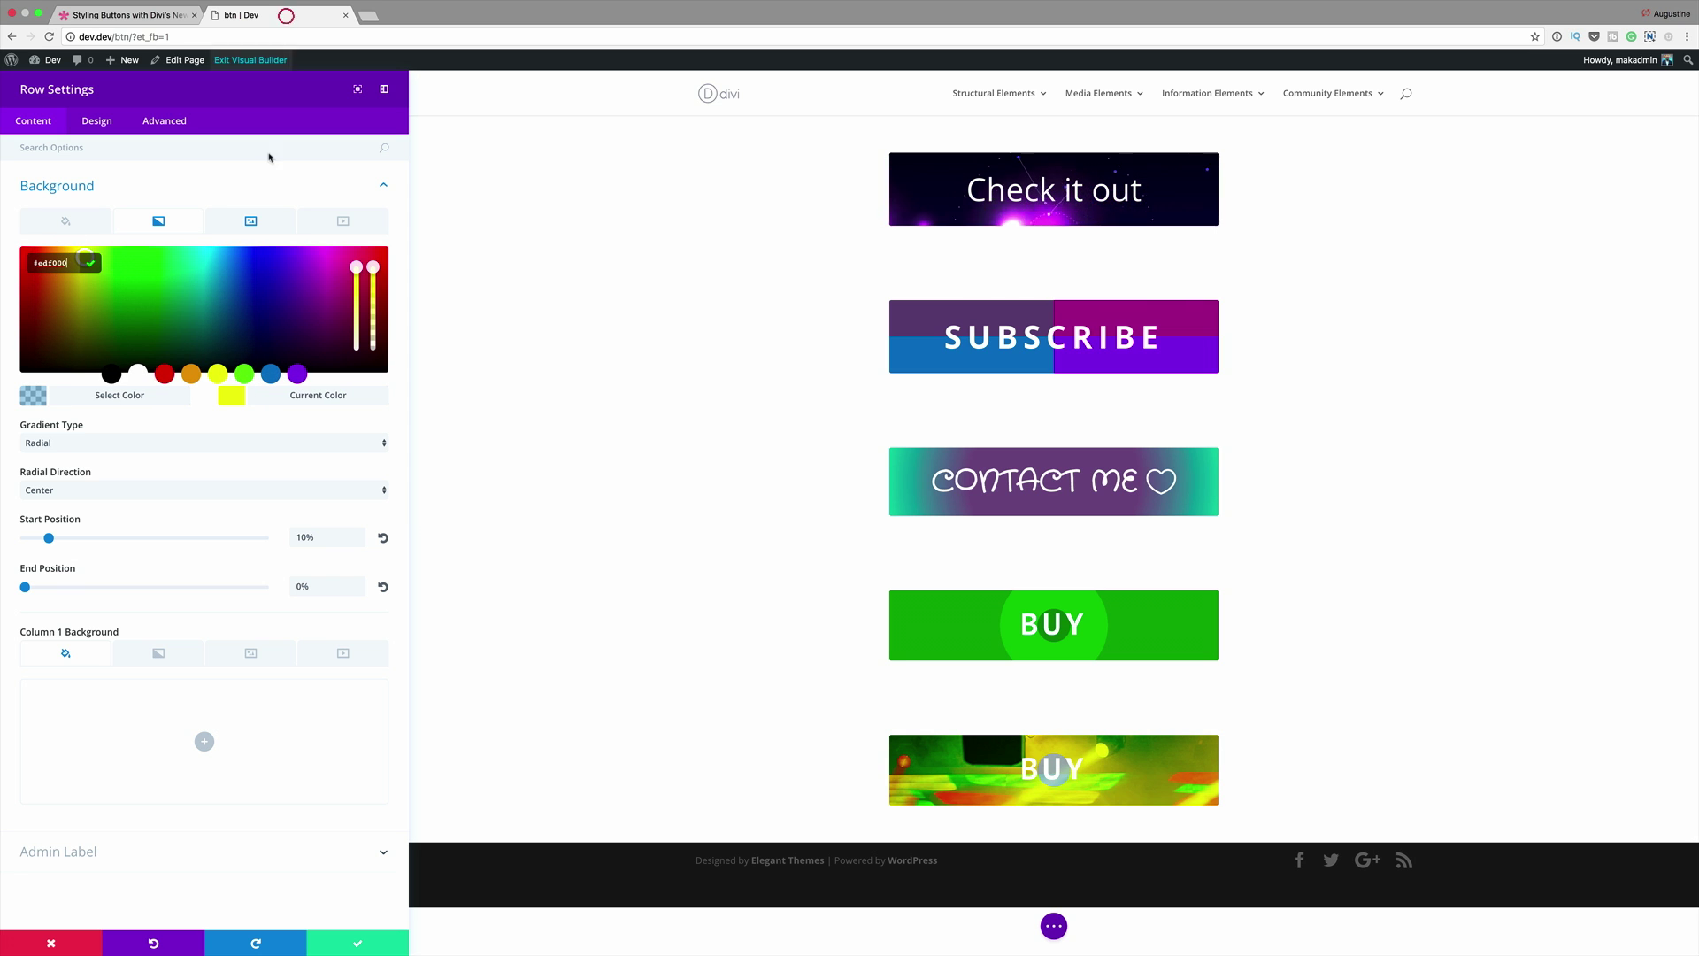
left_click(86, 444)
left_click(82, 431)
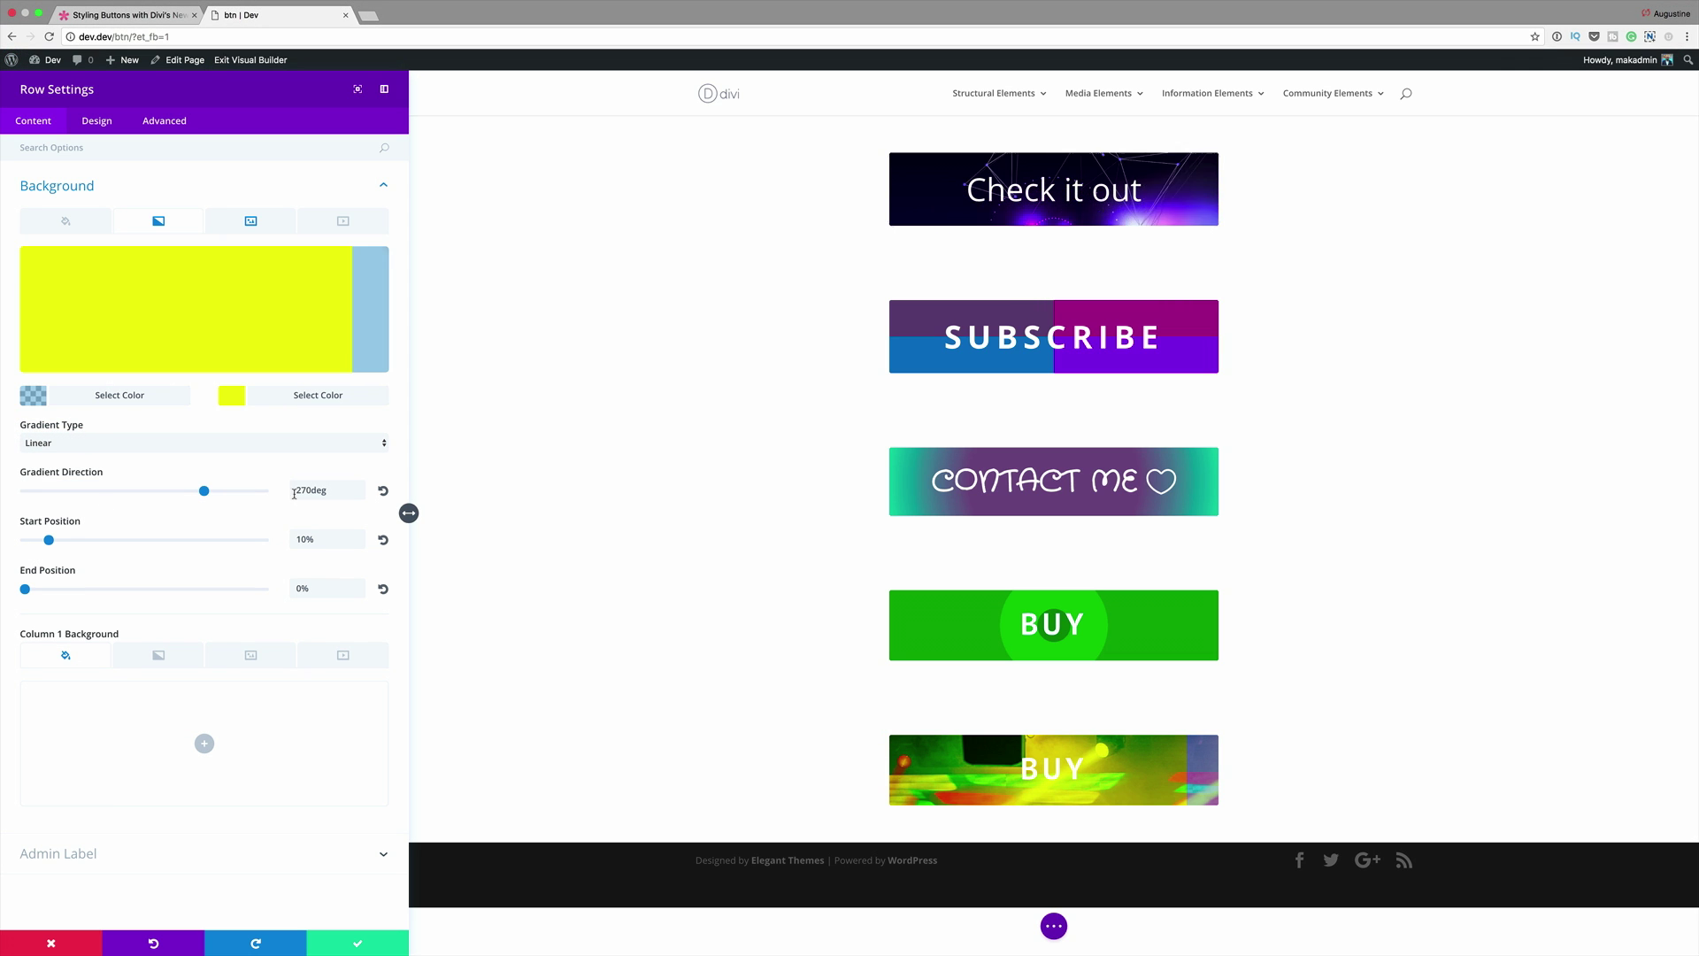
Set the row gradient's direction to 63deg, start position to 50% and end position to 100%.
double_click(311, 490)
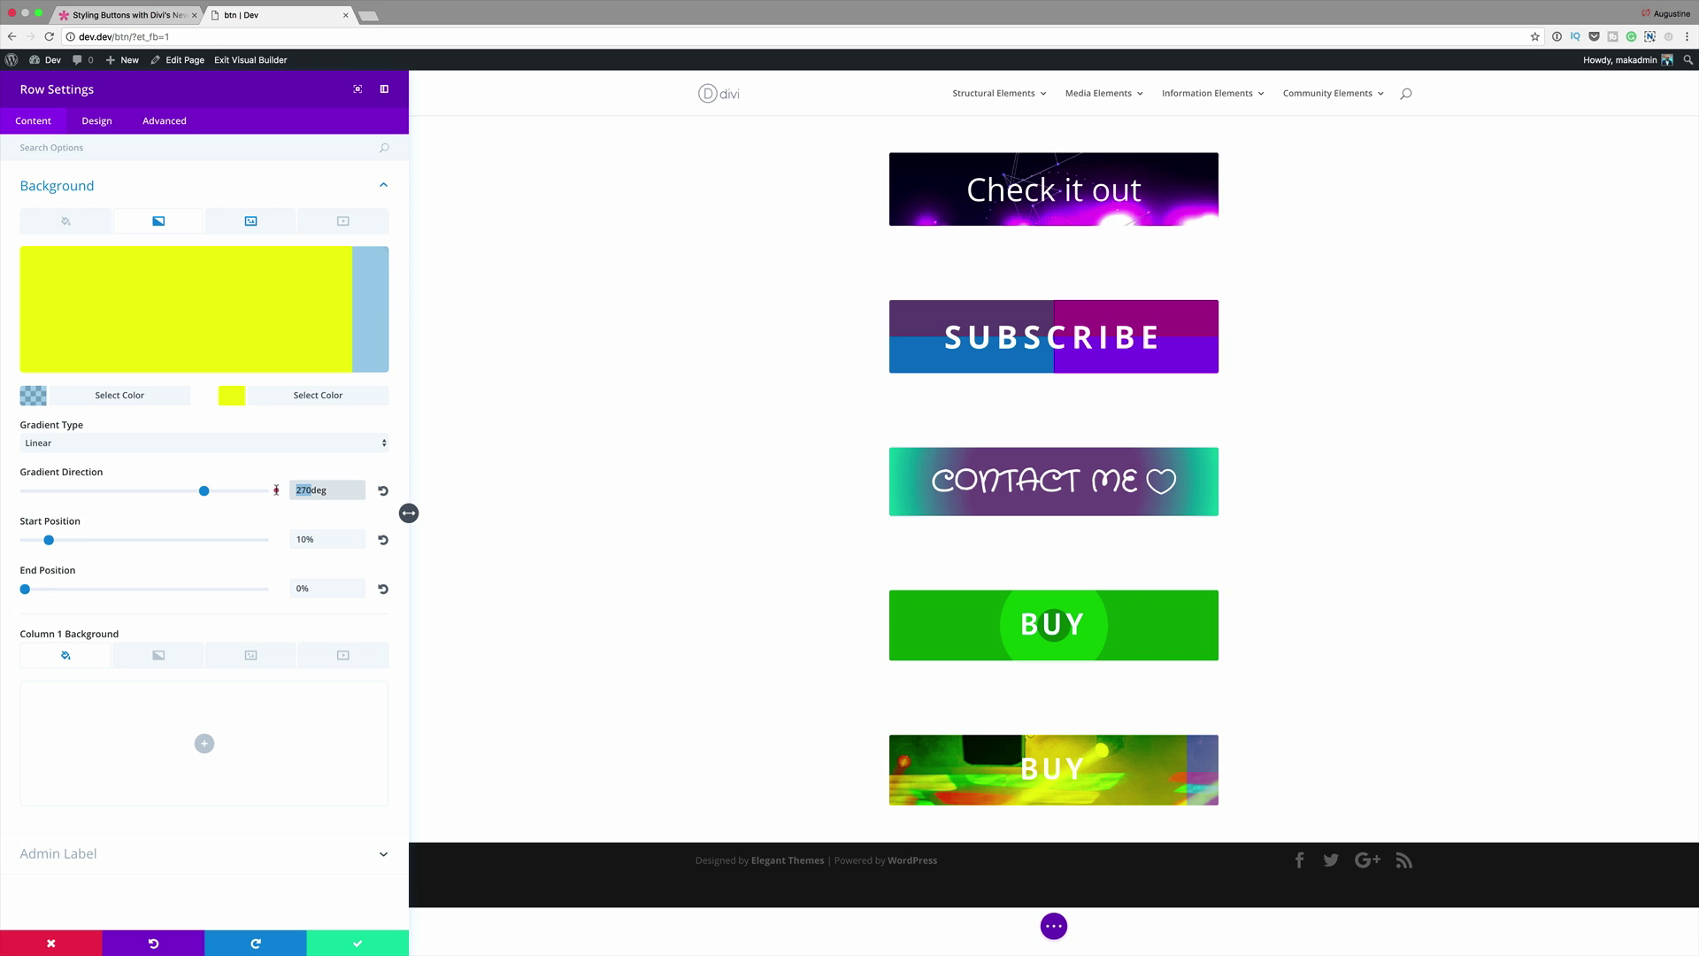
type("63")
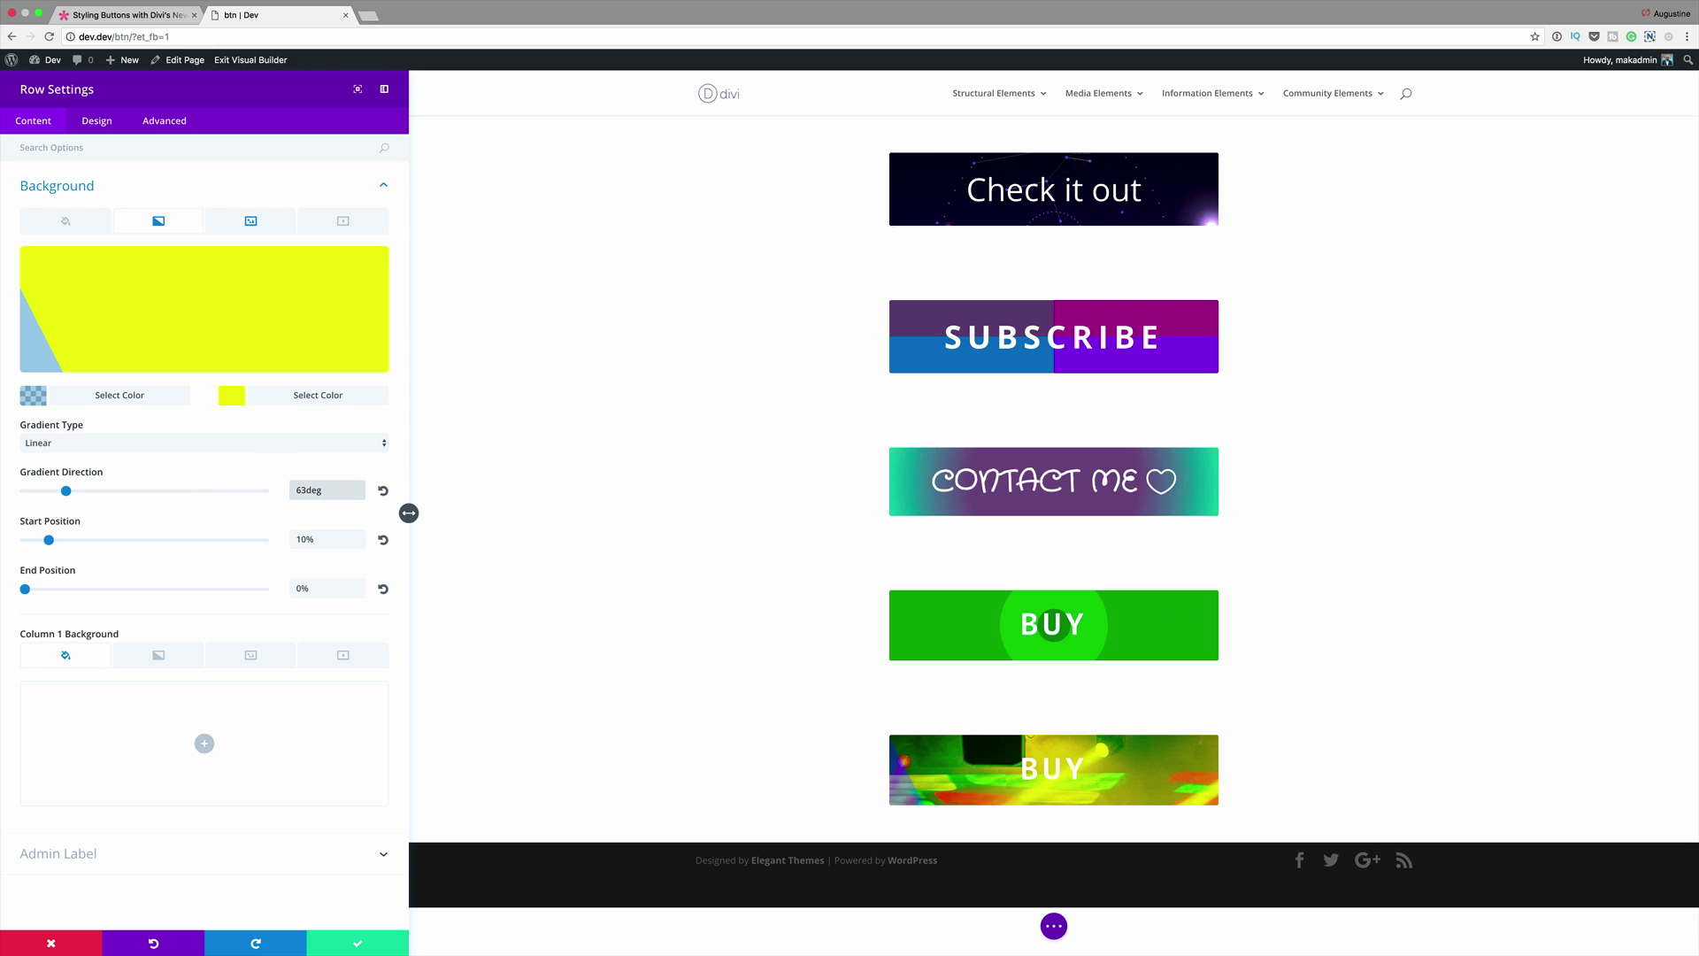
left_click(302, 538)
double_click(302, 539)
type("50")
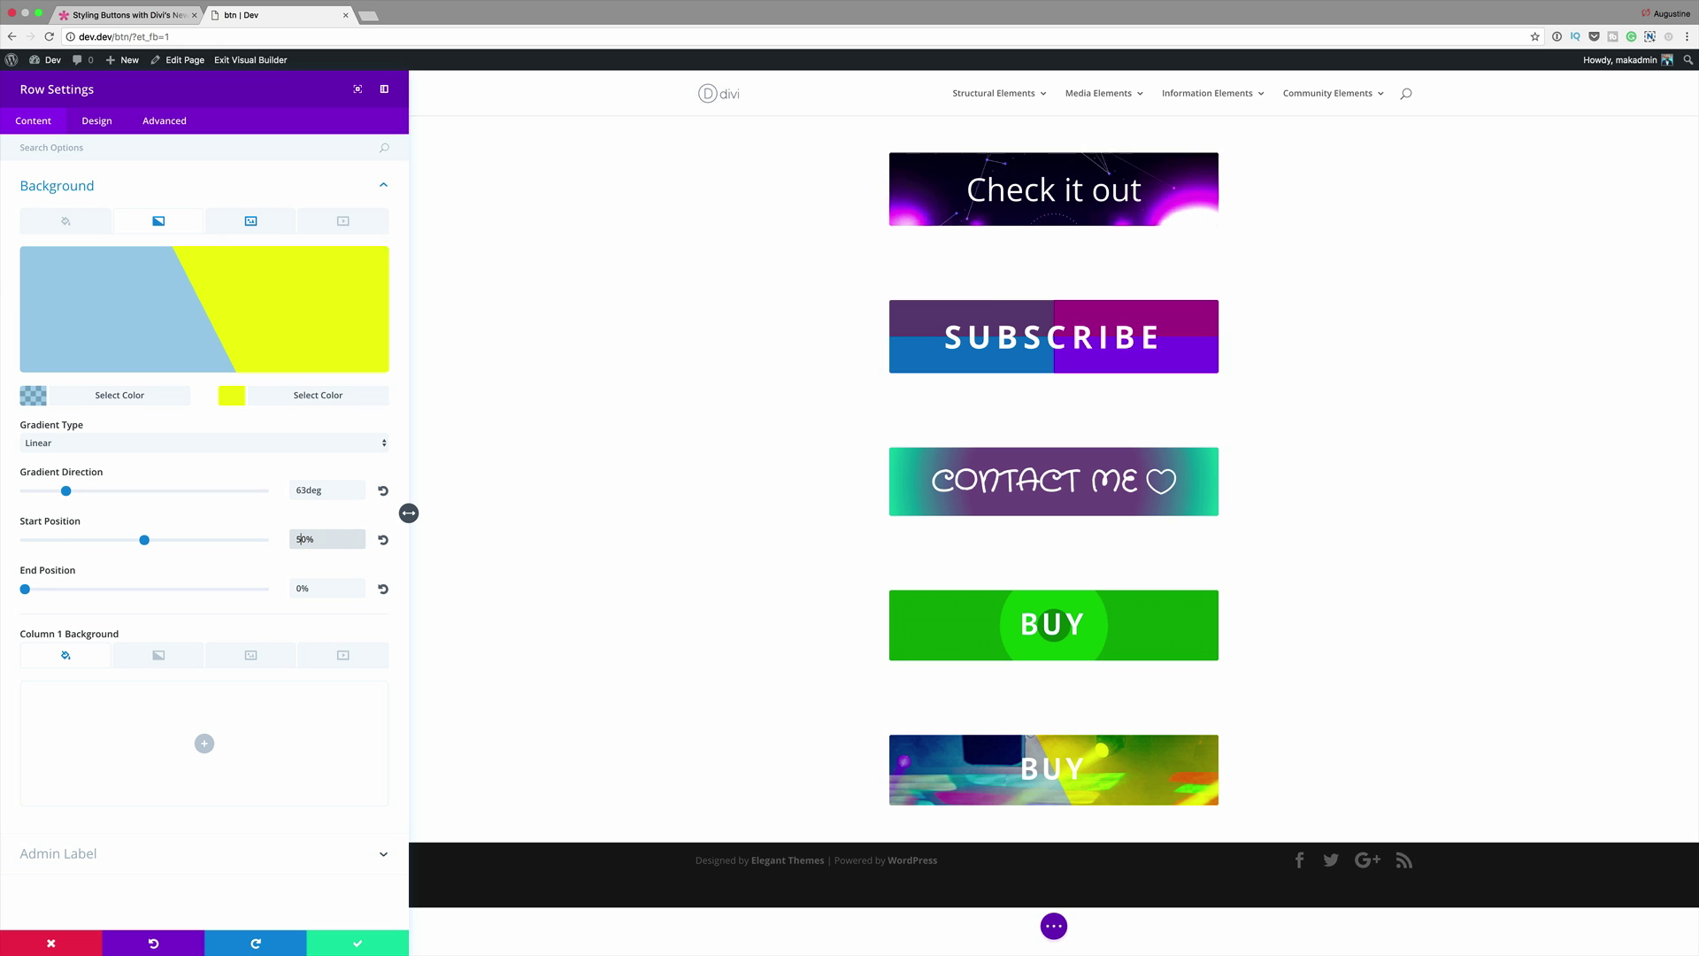
left_click_drag(26, 591, 470, 595)
left_click(521, 596)
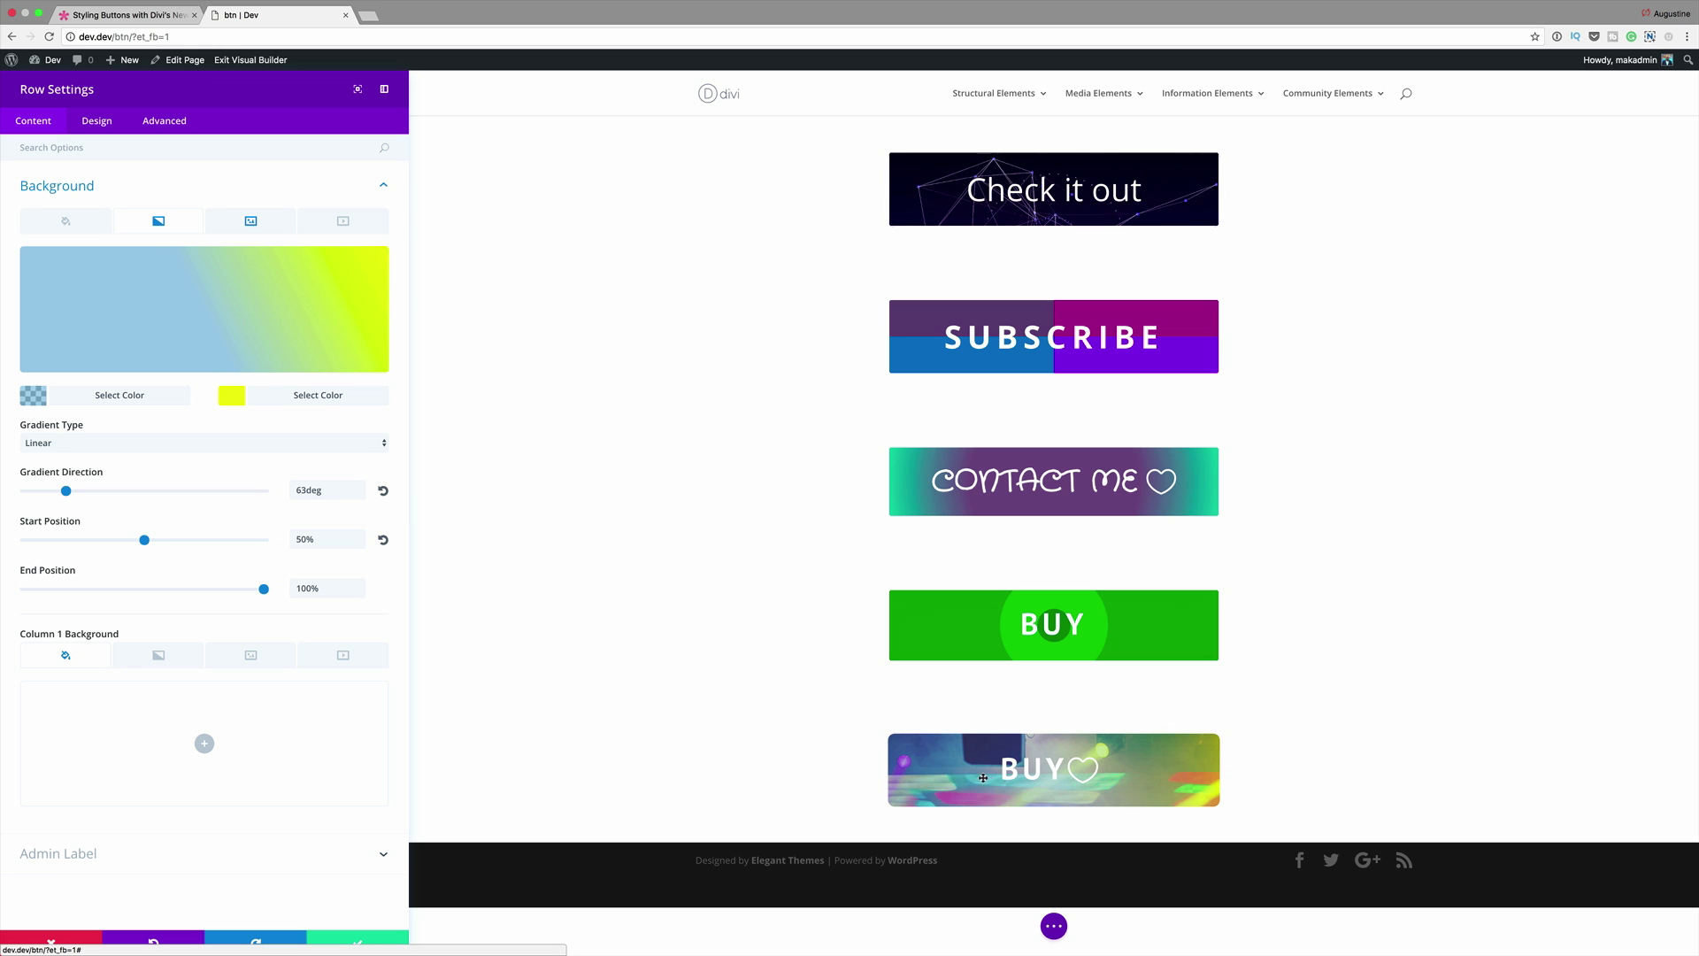
Set the copied row's background image size to Cover, its position to Center and its repeat to No Repeat.
left_click(251, 223)
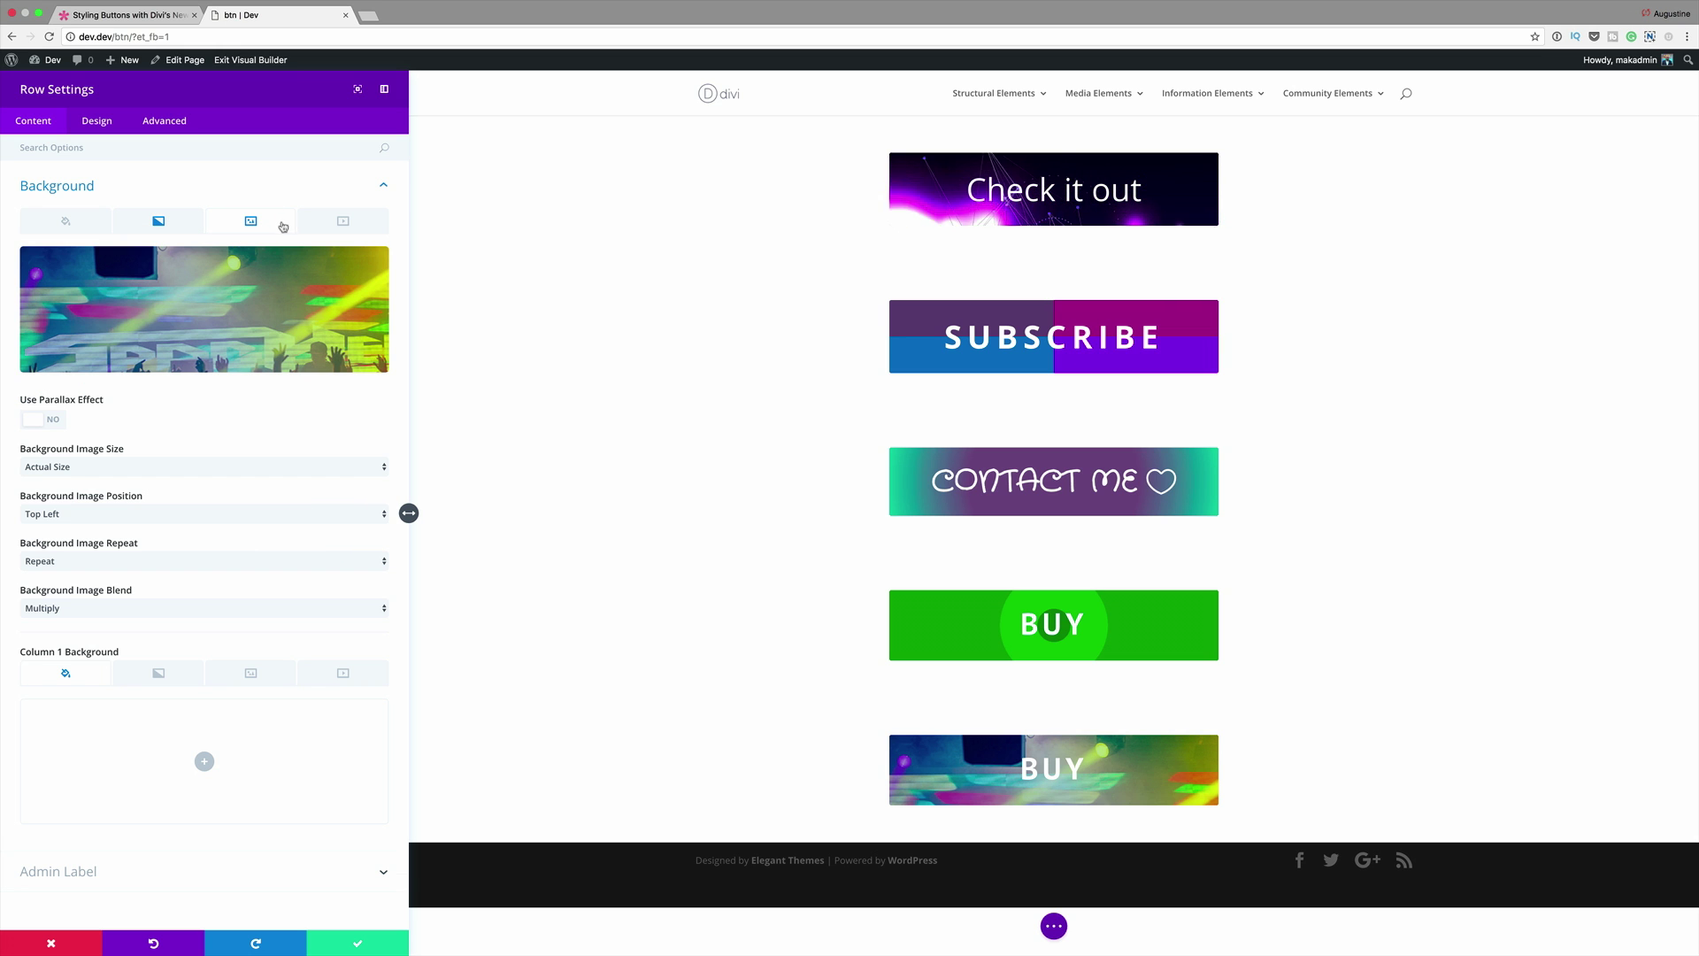
left_click(97, 468)
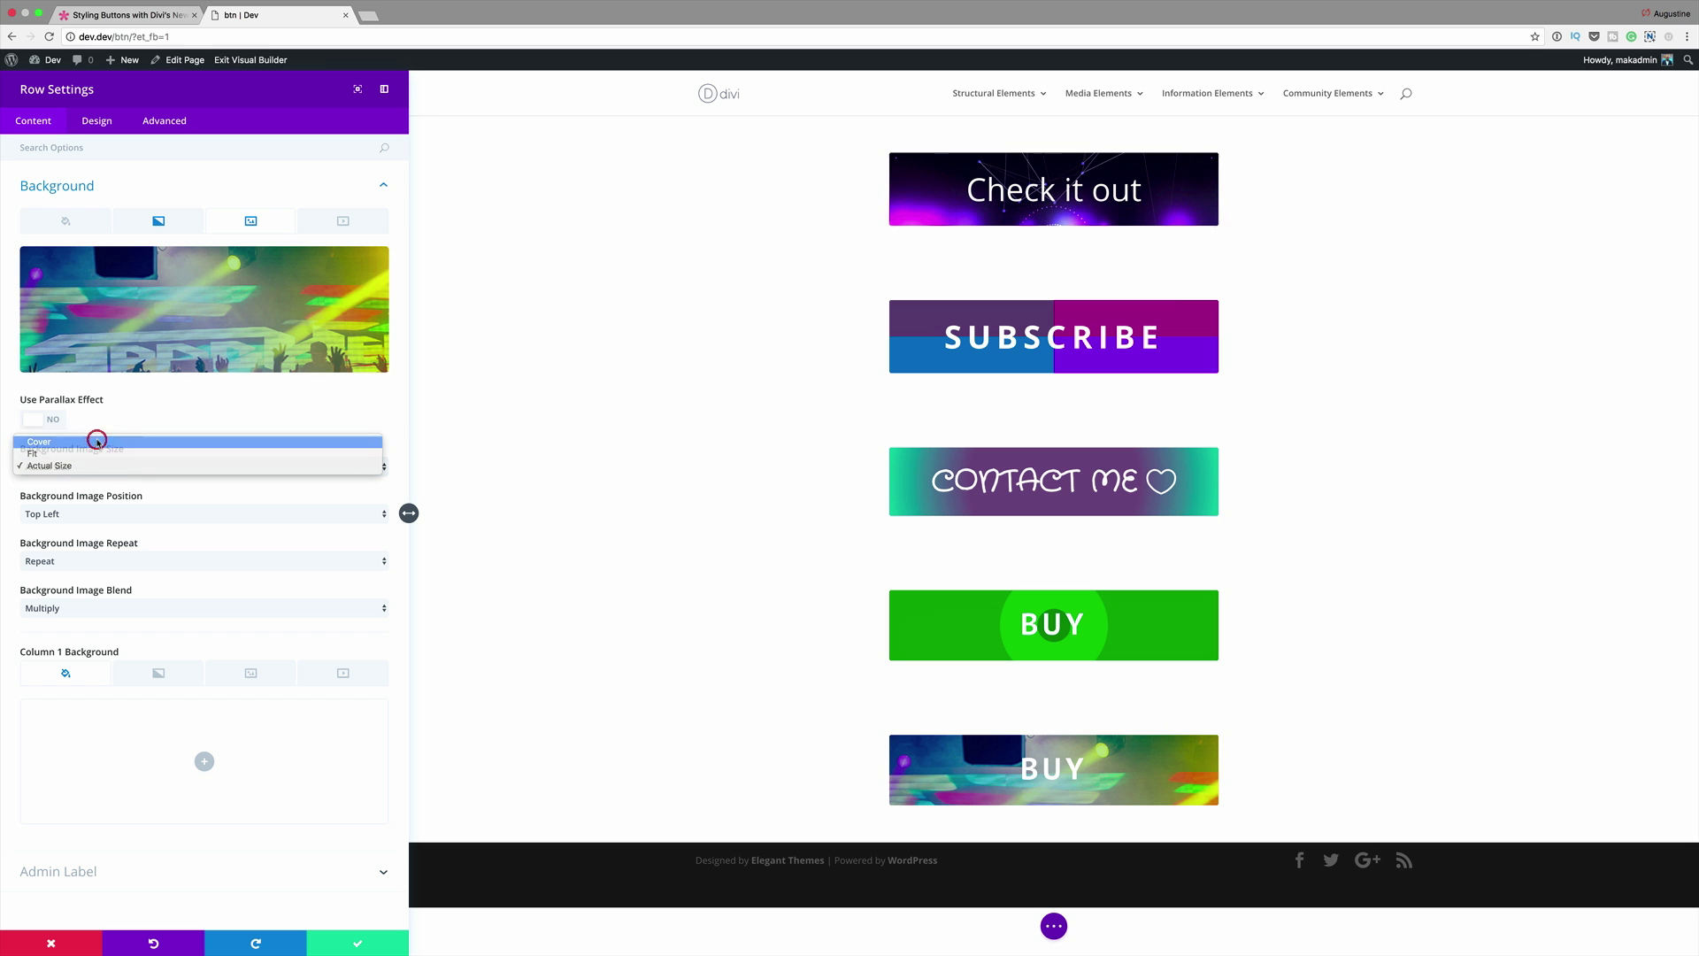
left_click(98, 442)
mouse_move(266, 327)
left_click(86, 517)
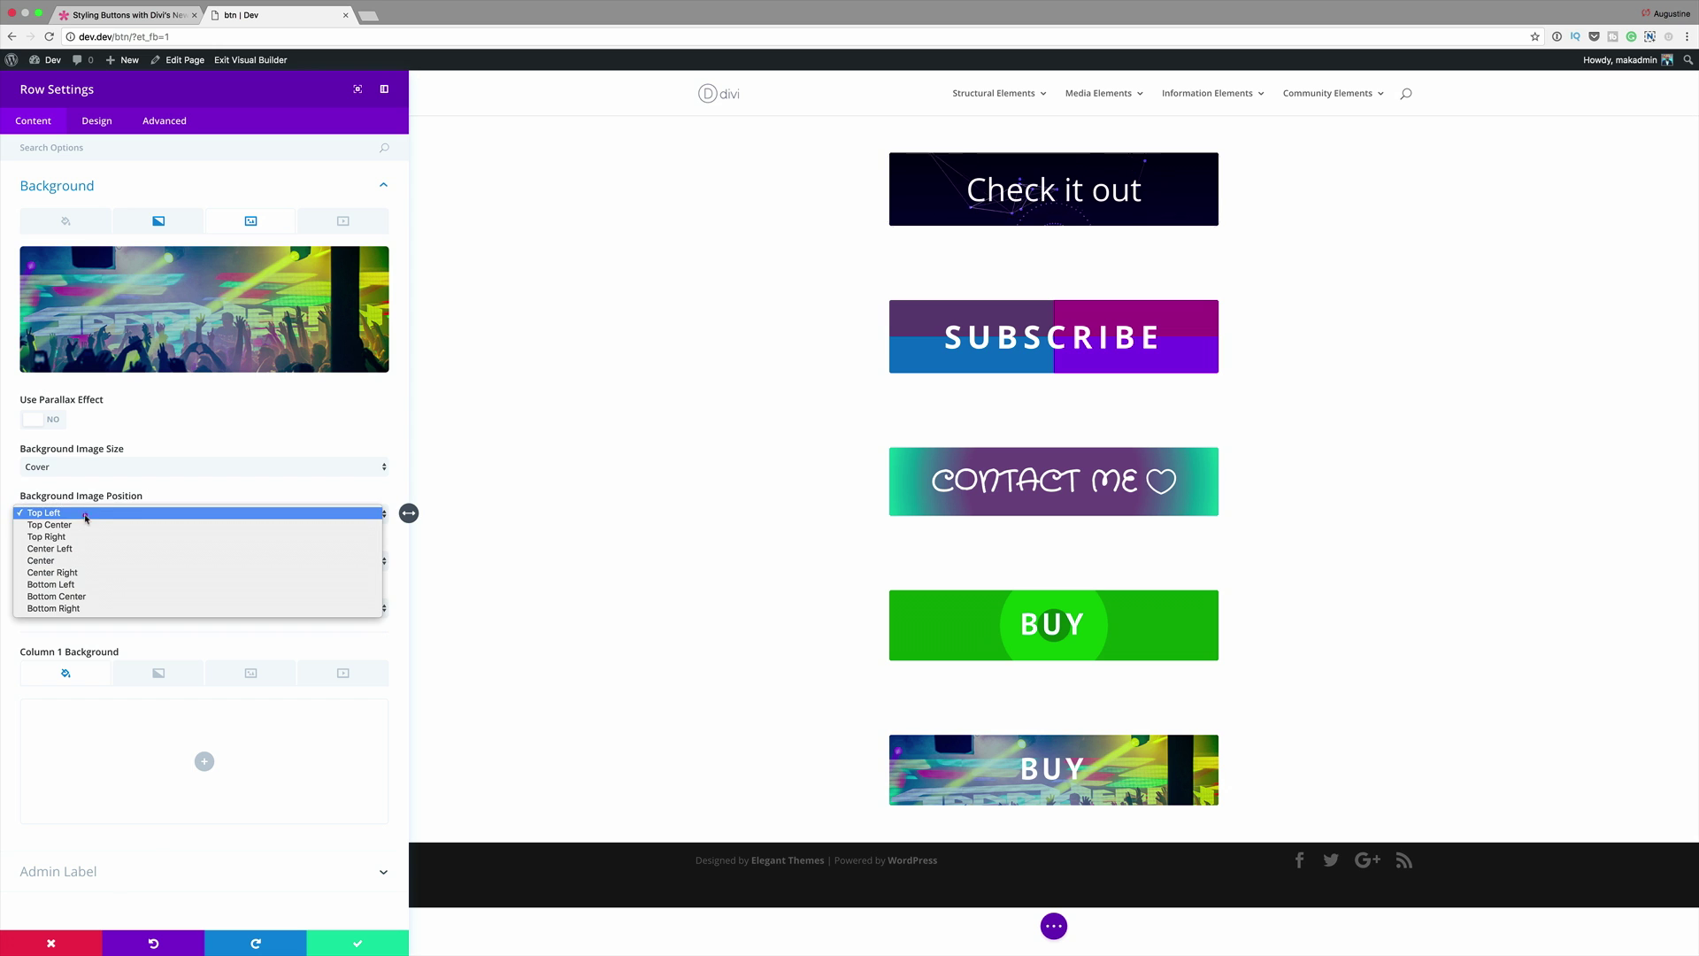
left_click(81, 563)
left_click(110, 558)
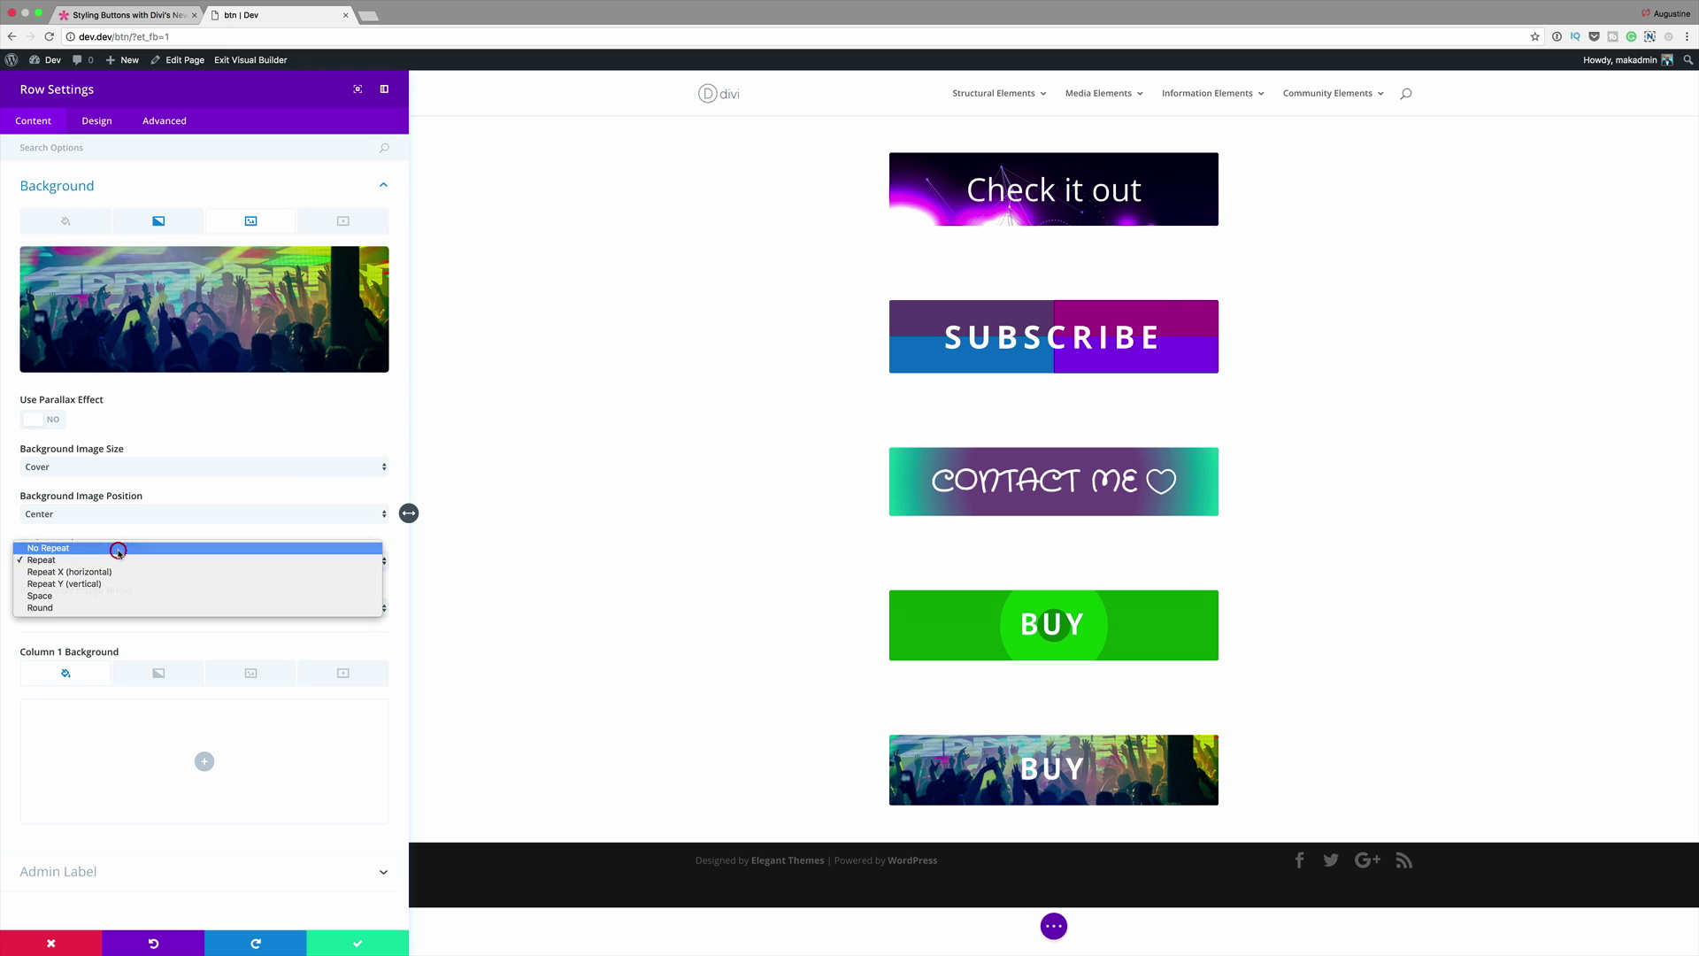
left_click(118, 549)
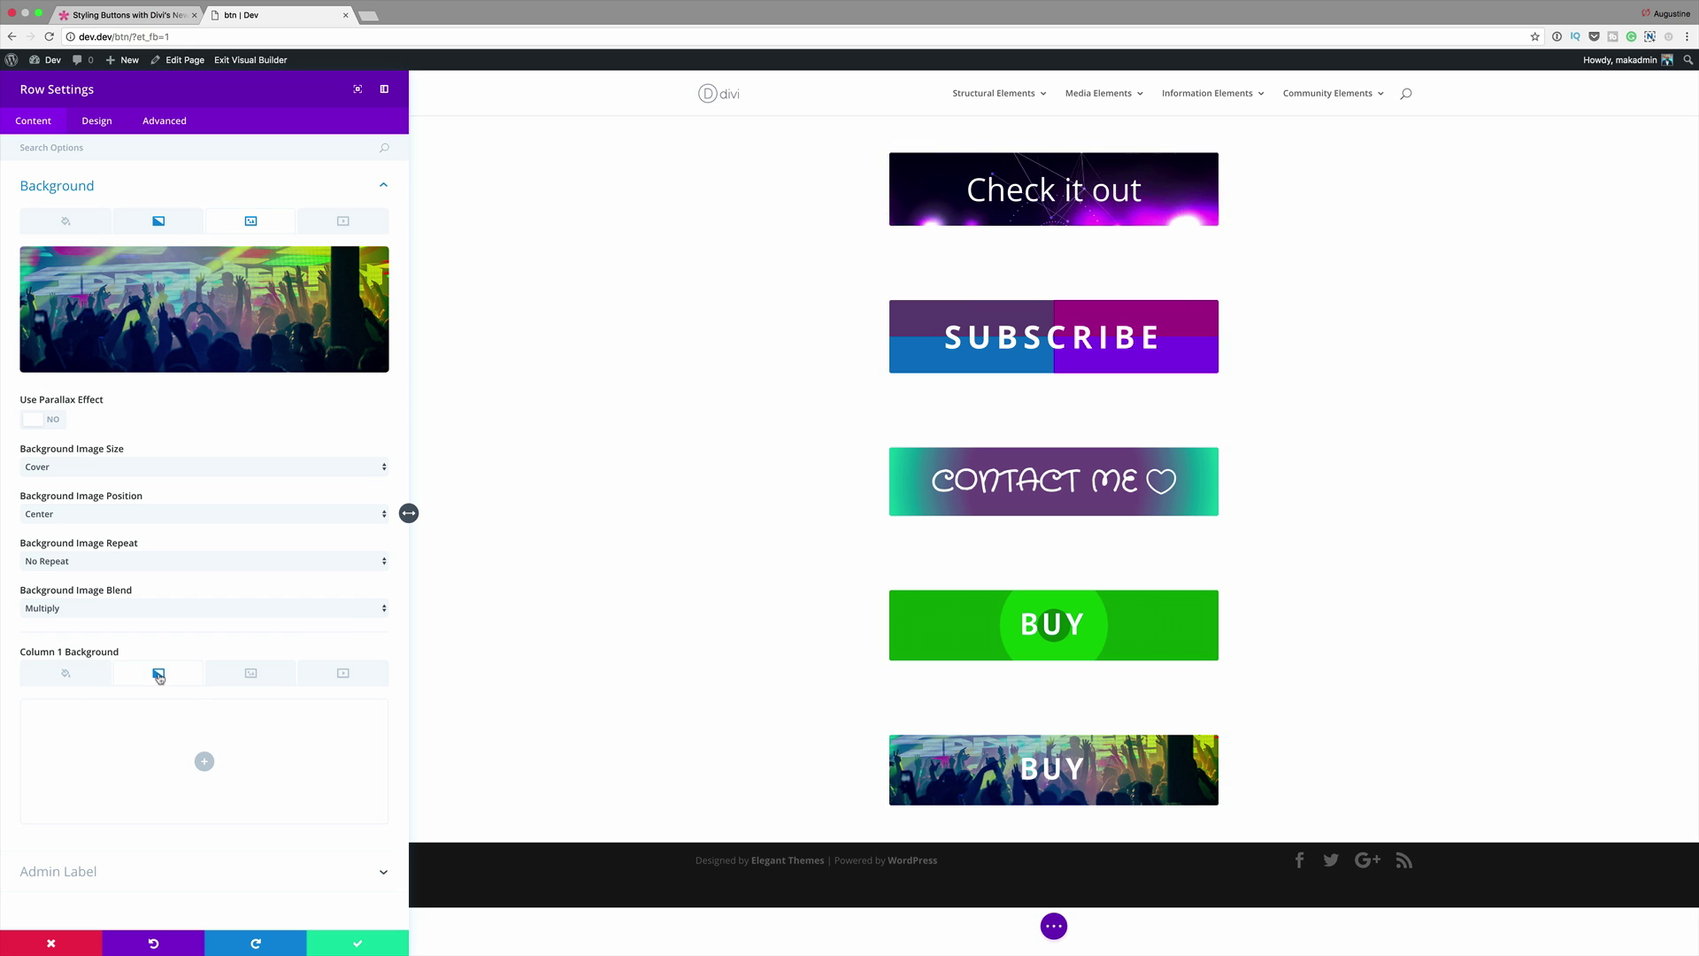
Add a column 1 background gradient to the row and paste a translucent yellow with 0.66 opacity as its first color.
left_click(204, 763)
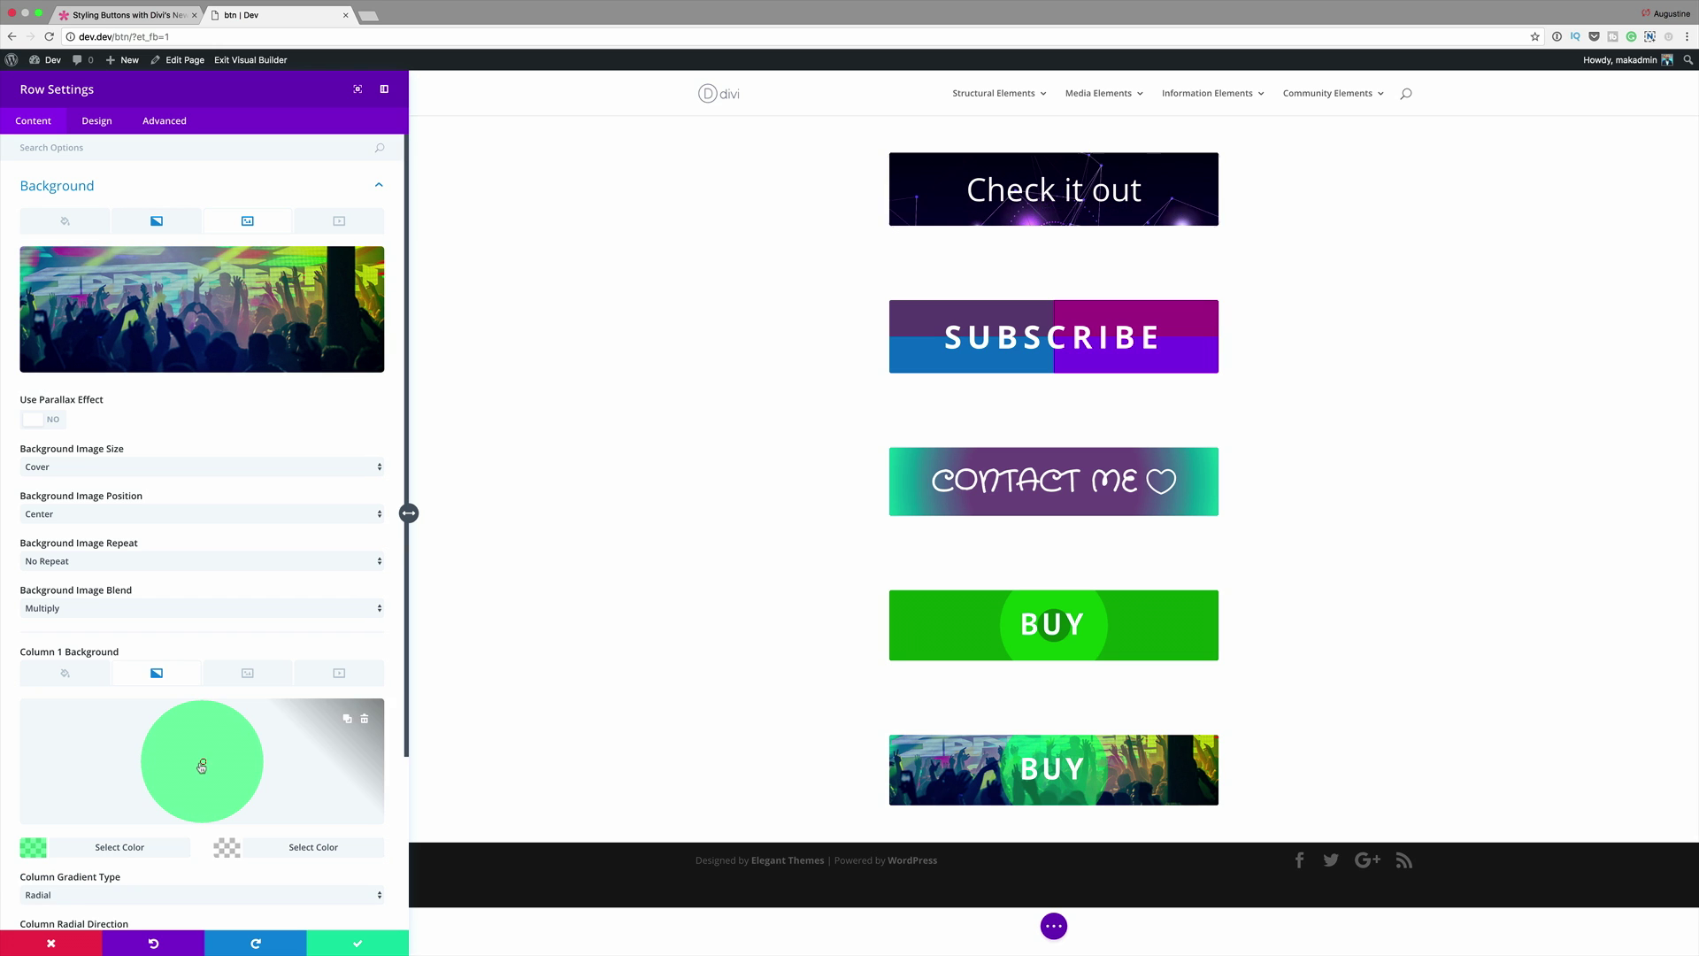
left_click(32, 848)
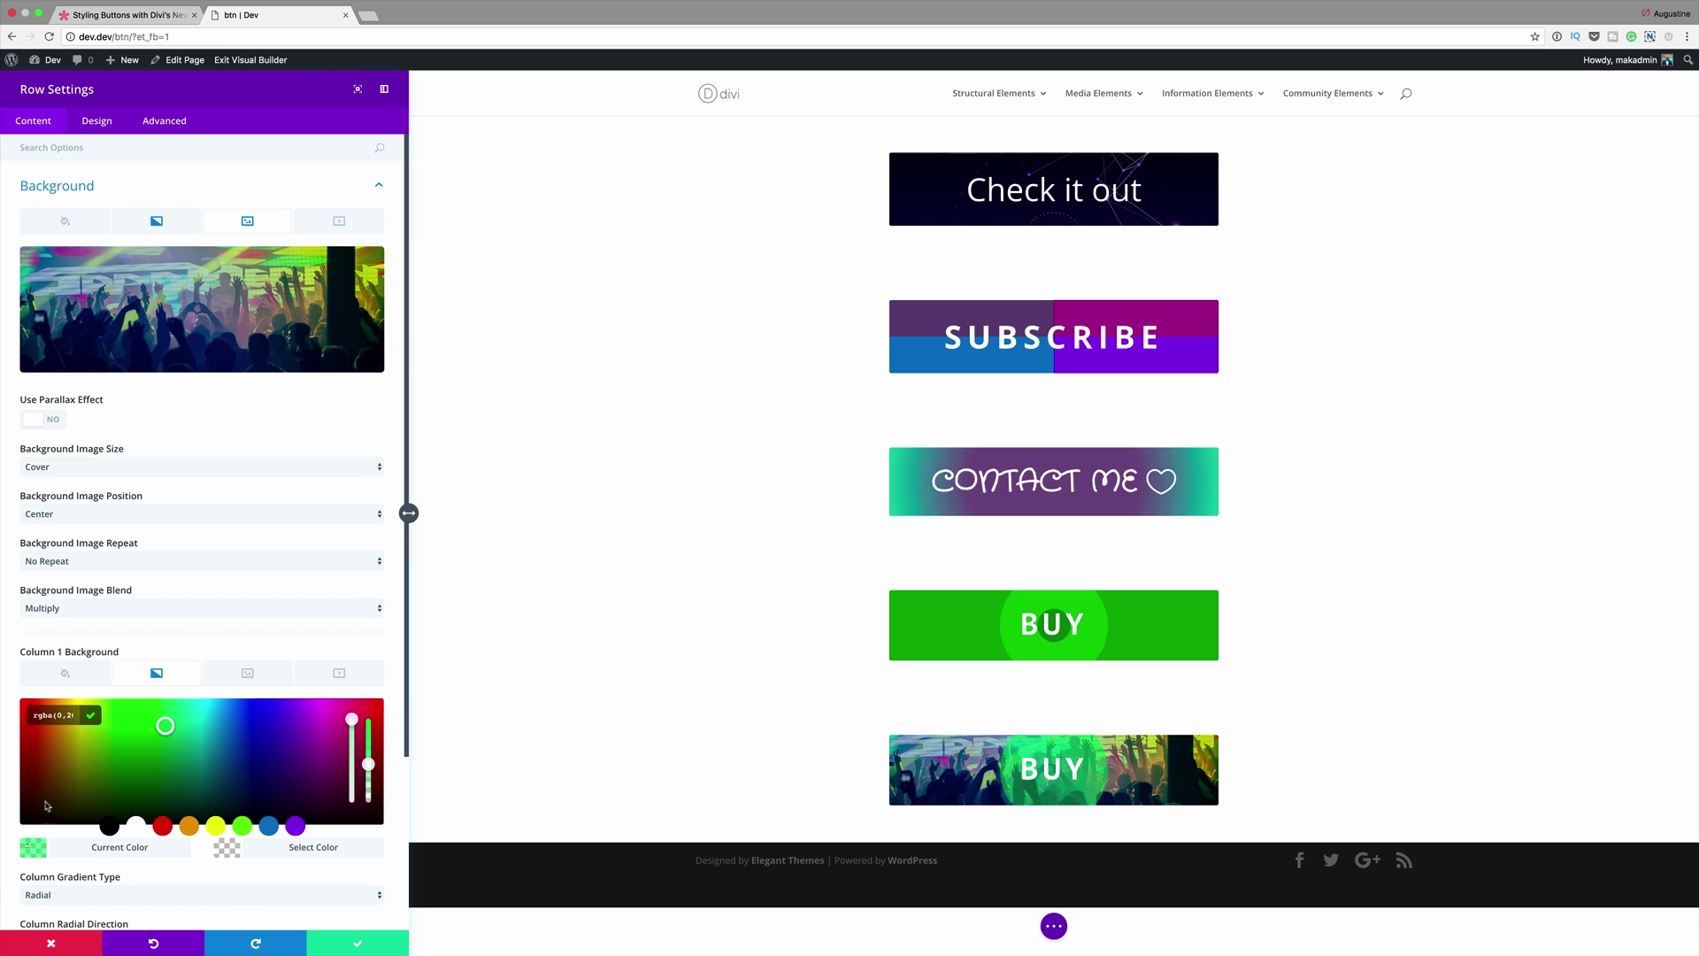
left_click(53, 715)
key("super+v")
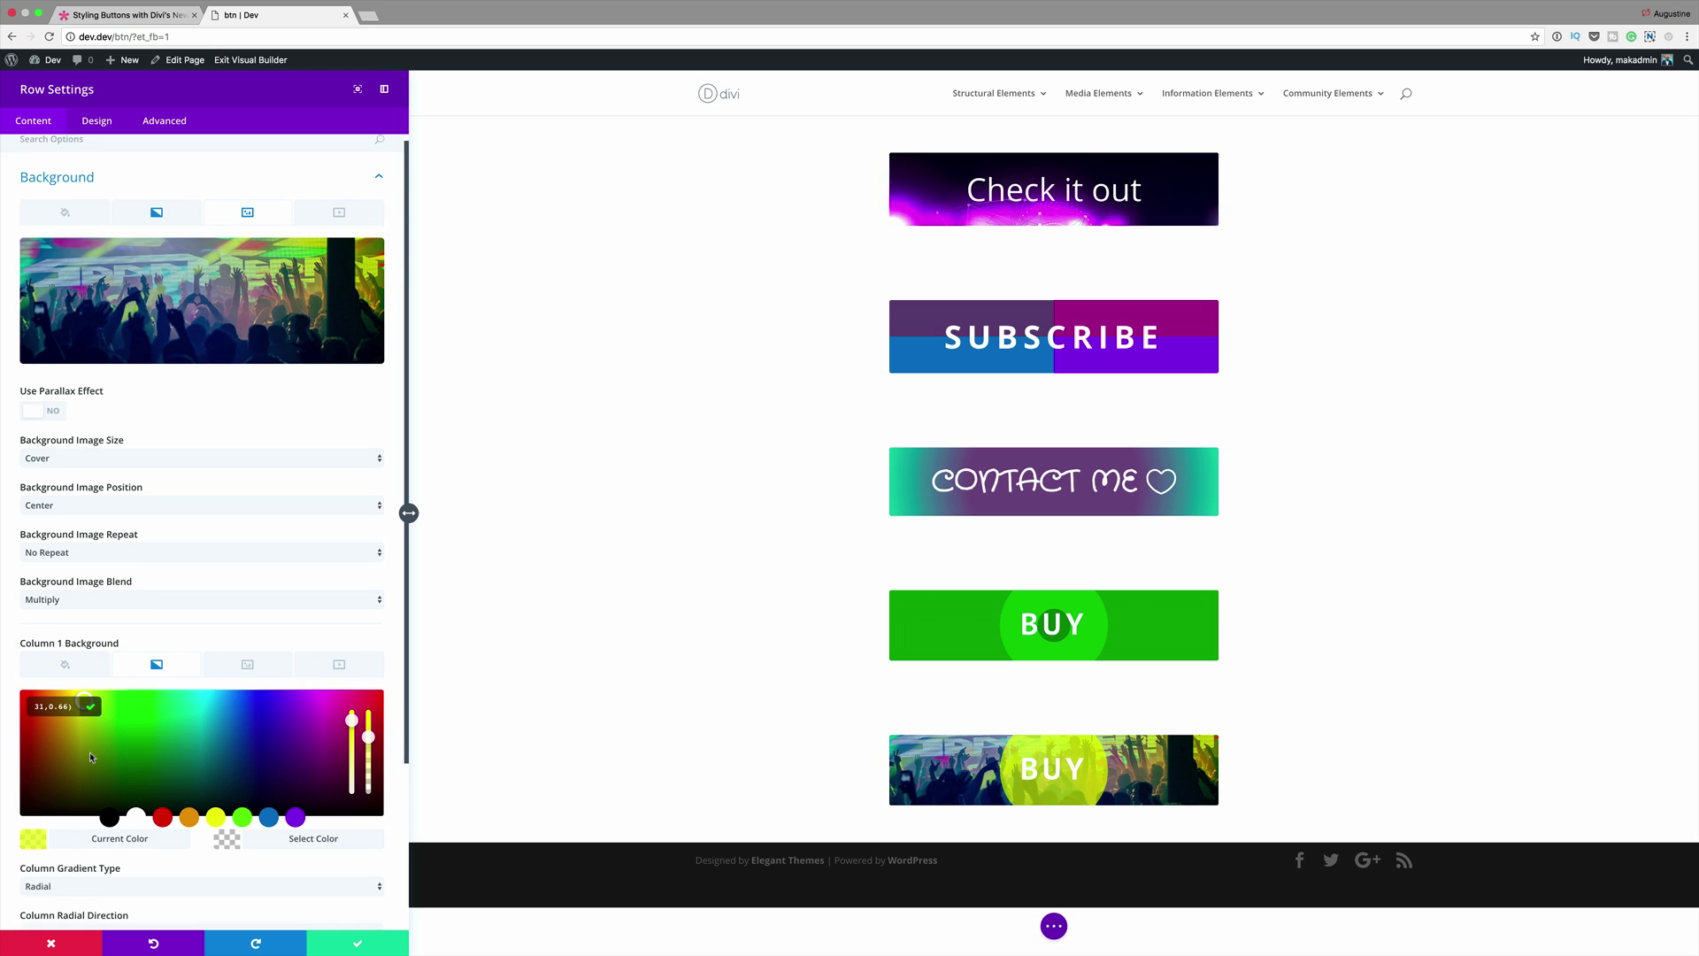
Make the column 1 gradient Linear and paste a translucent black as its second color.
scroll(91, 757, "down", 5)
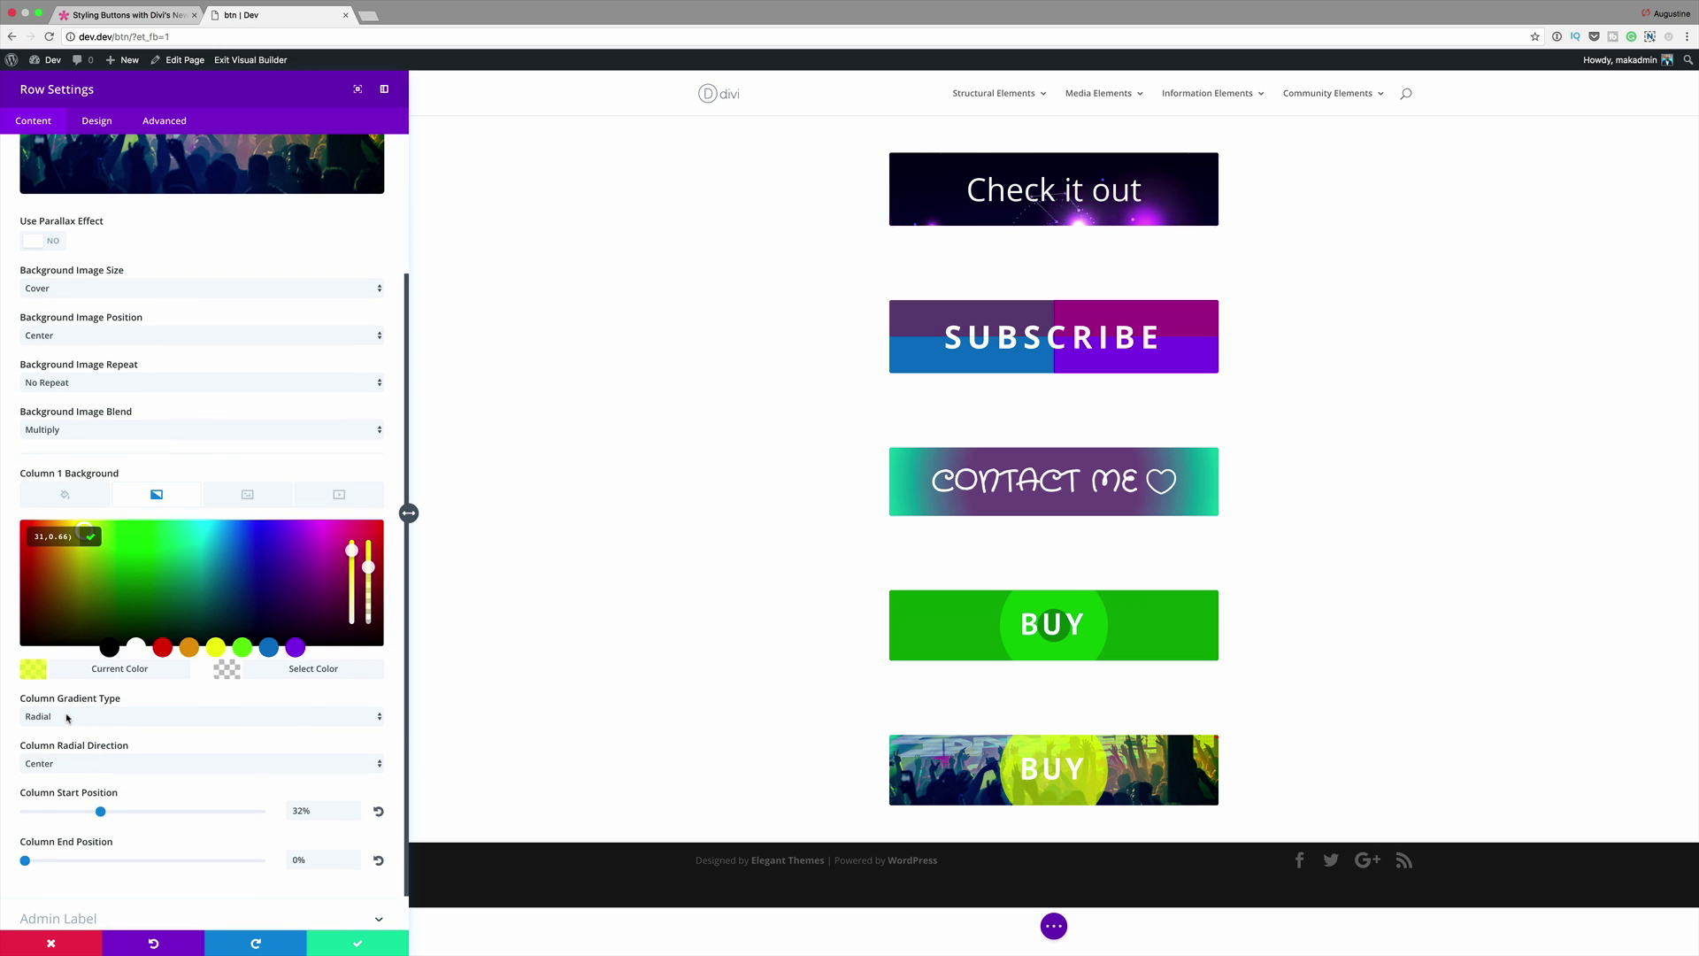
left_click(89, 715)
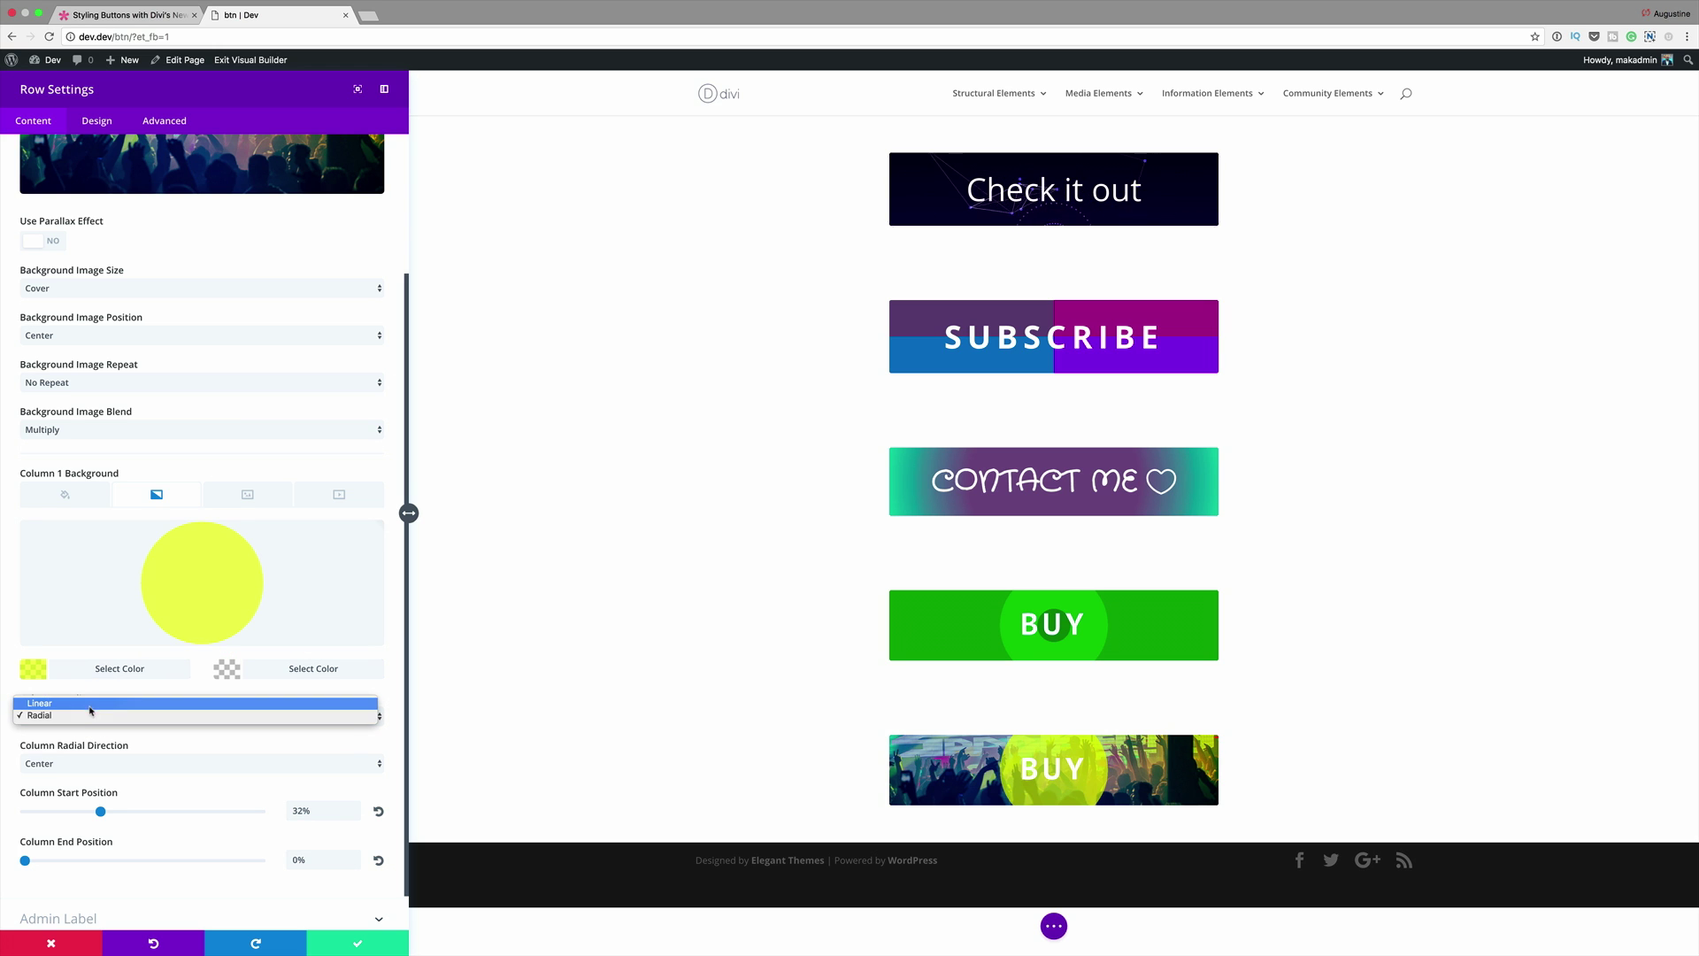
left_click(89, 704)
left_click(227, 670)
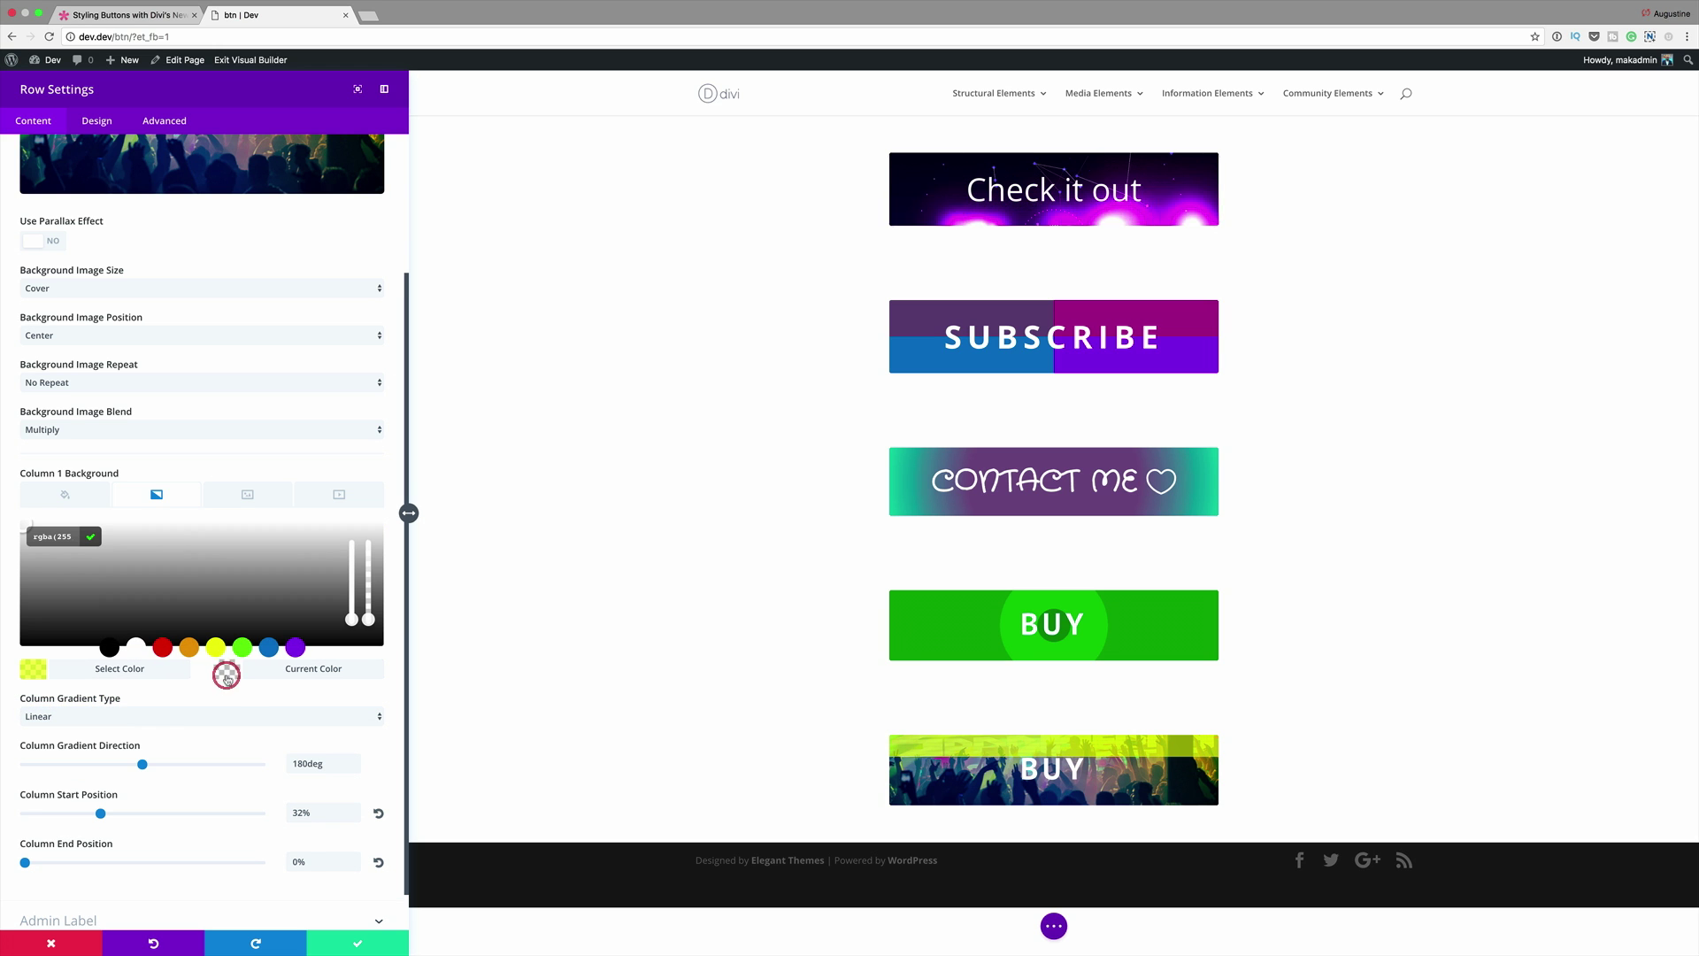
key("super+v")
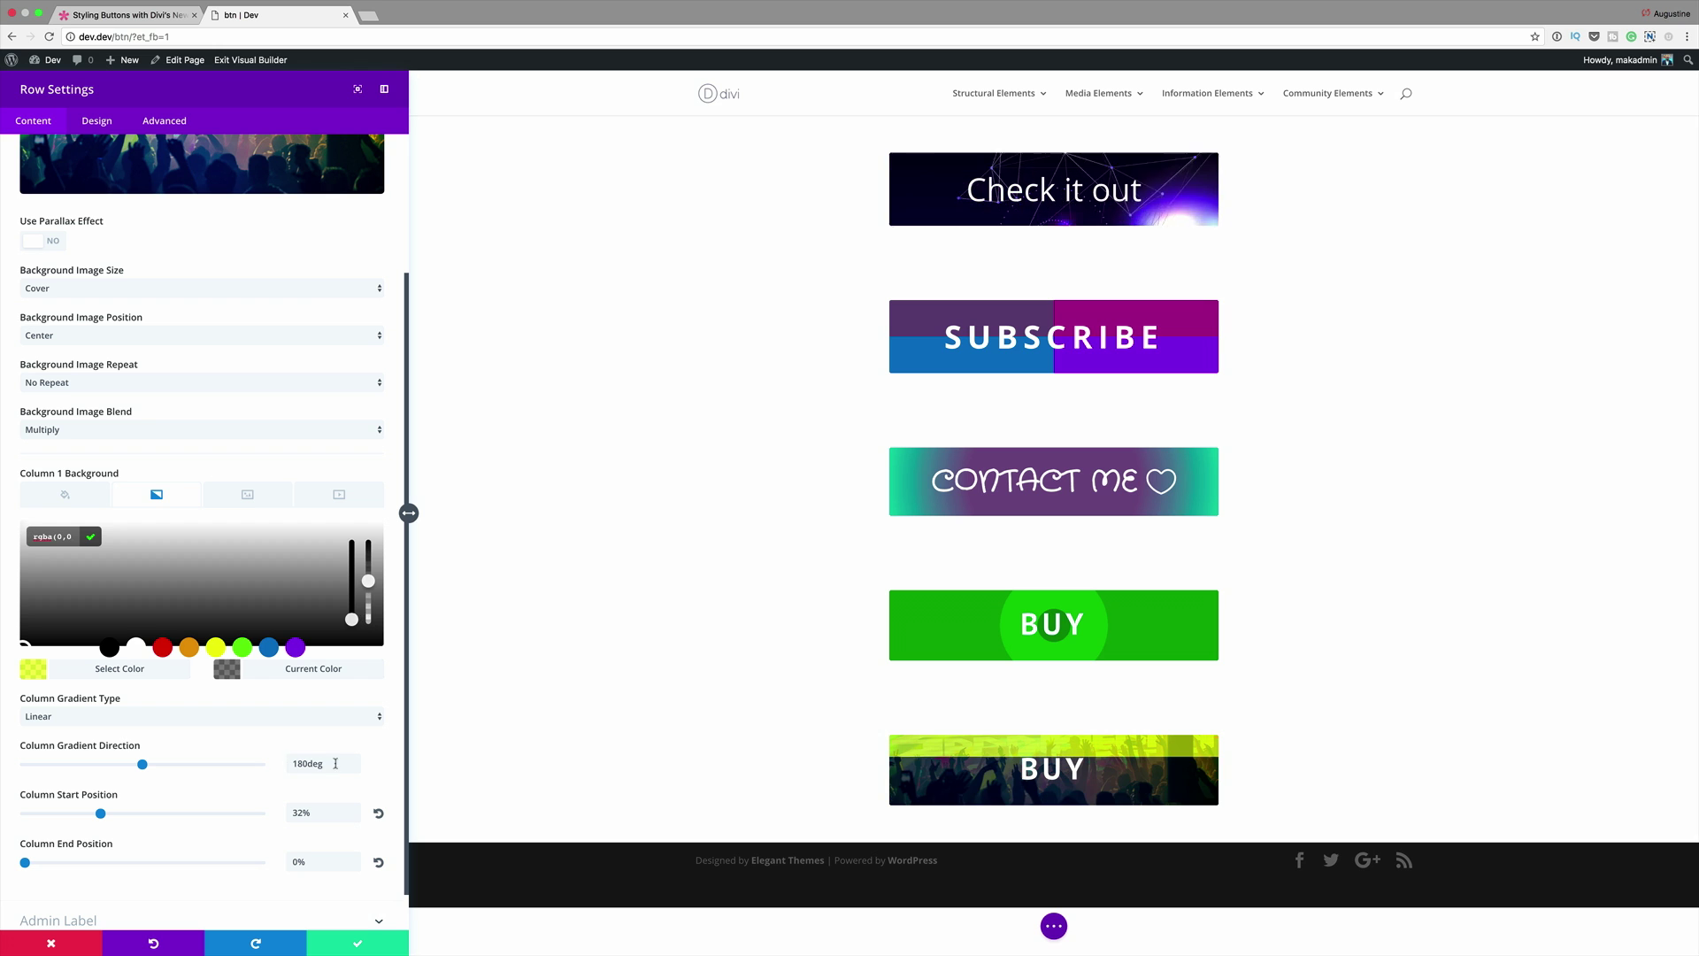
Set the column 1 gradient's direction to 139deg and its start position to 12%.
left_click(302, 766)
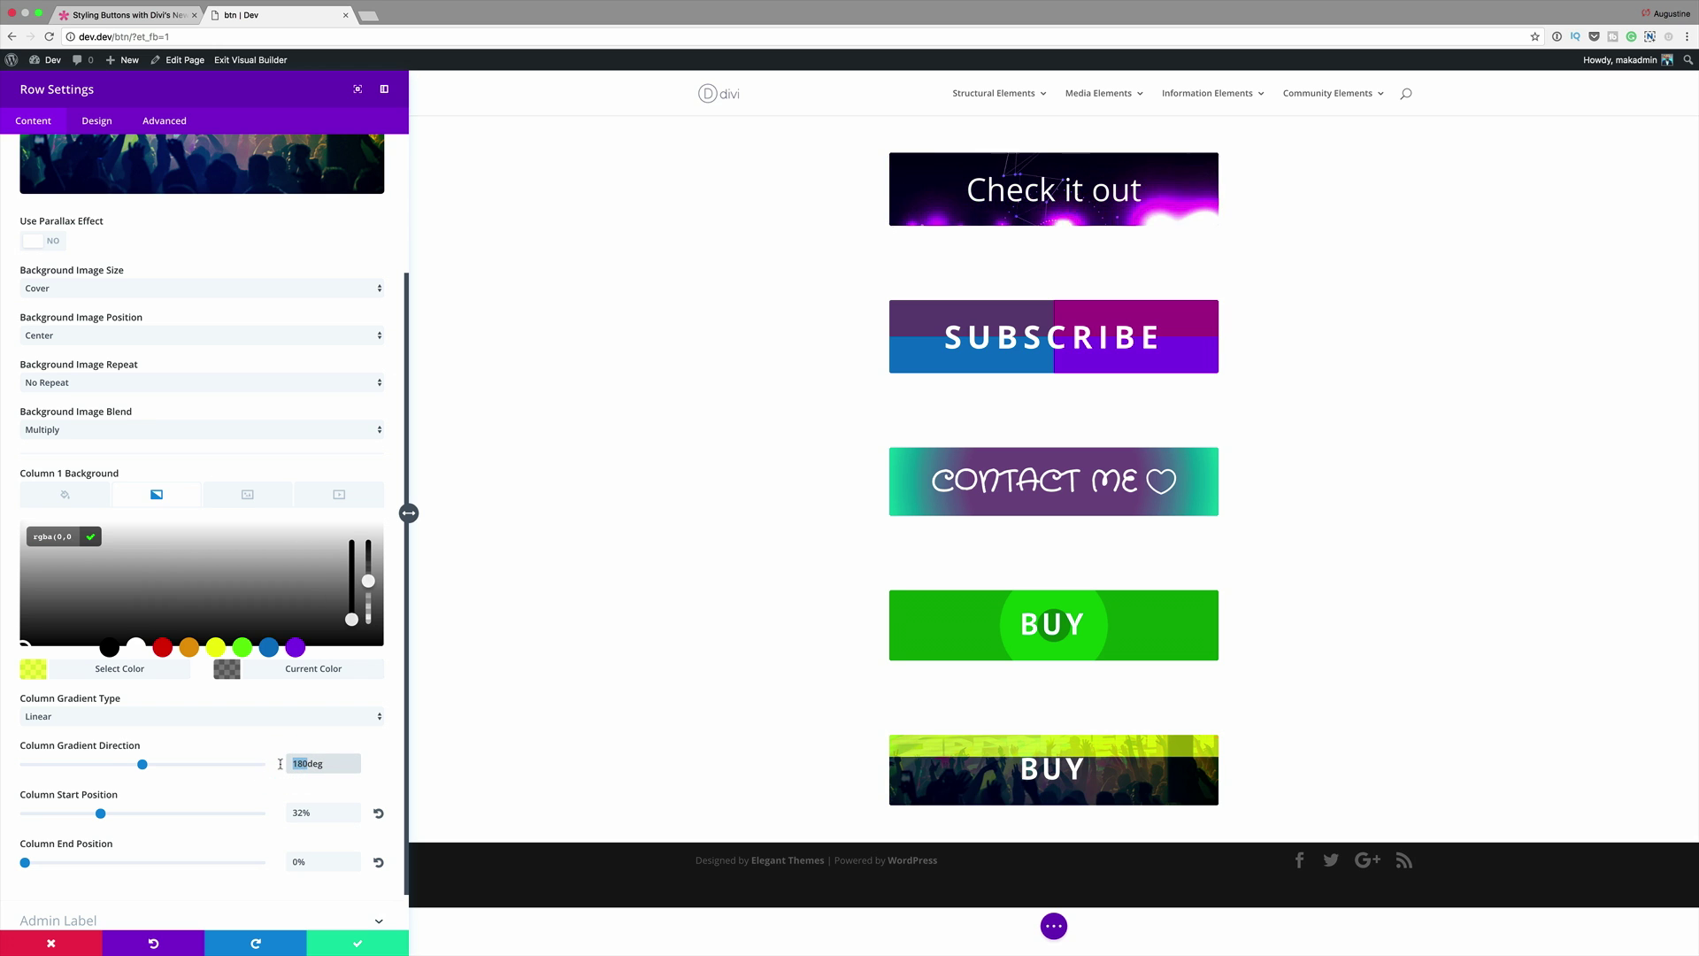
key("Delete")
key("Delete")
type("39")
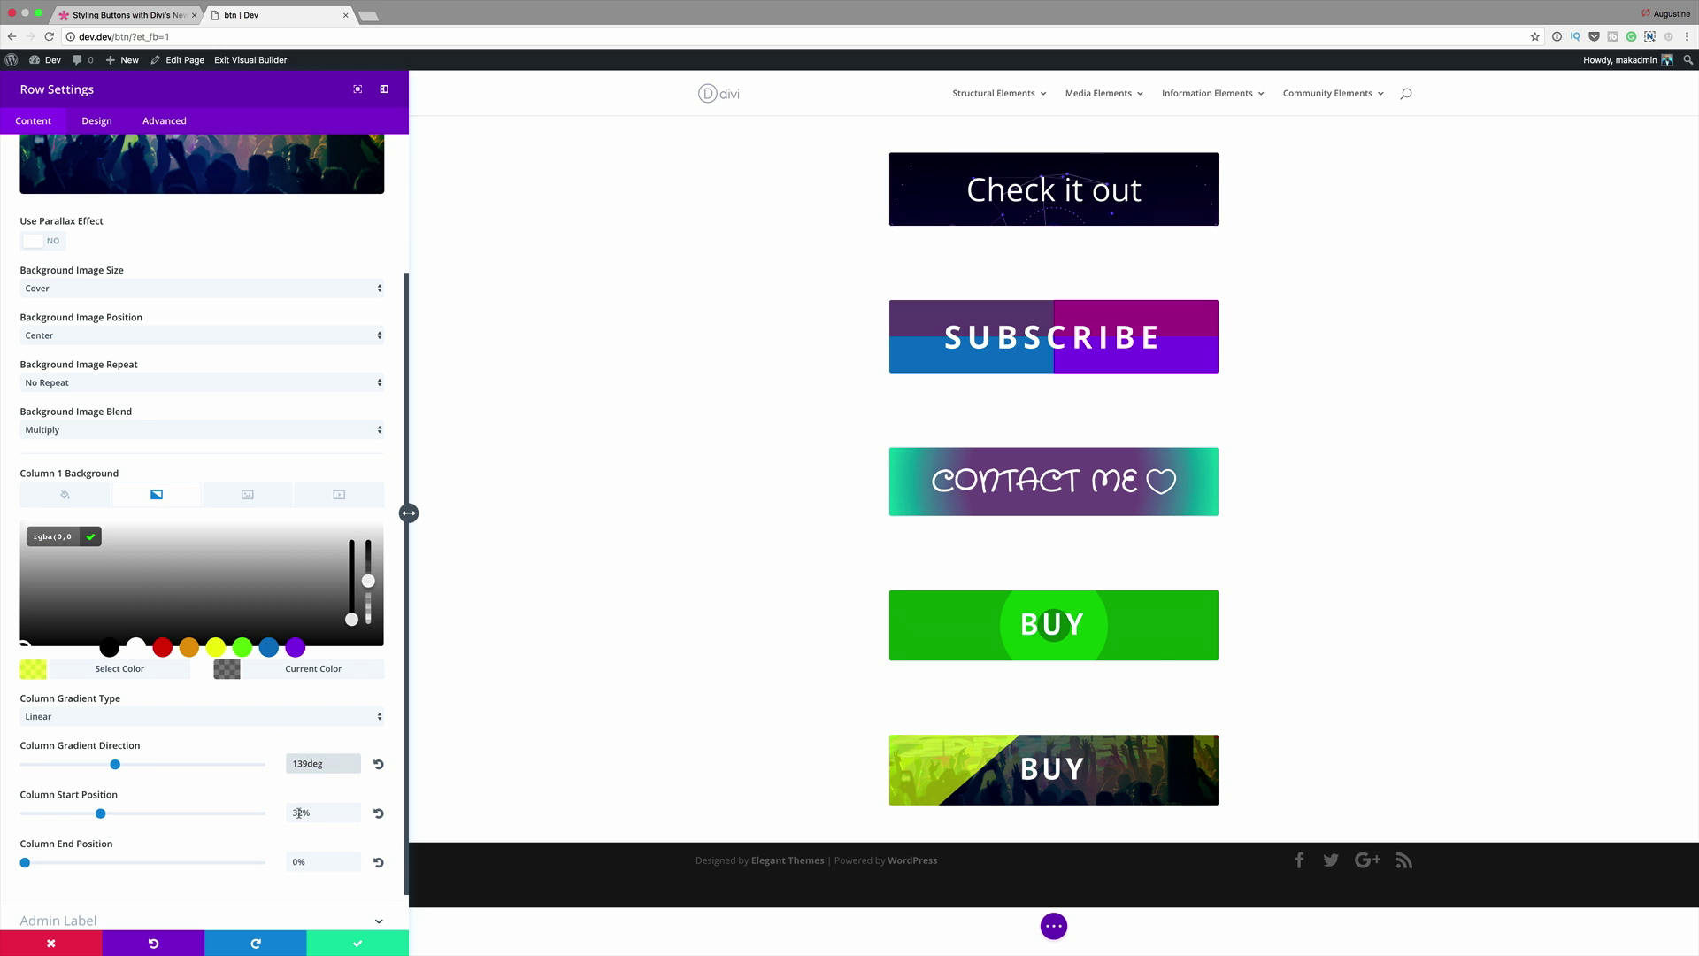
left_click(299, 813)
key("BackSpace")
type("1")
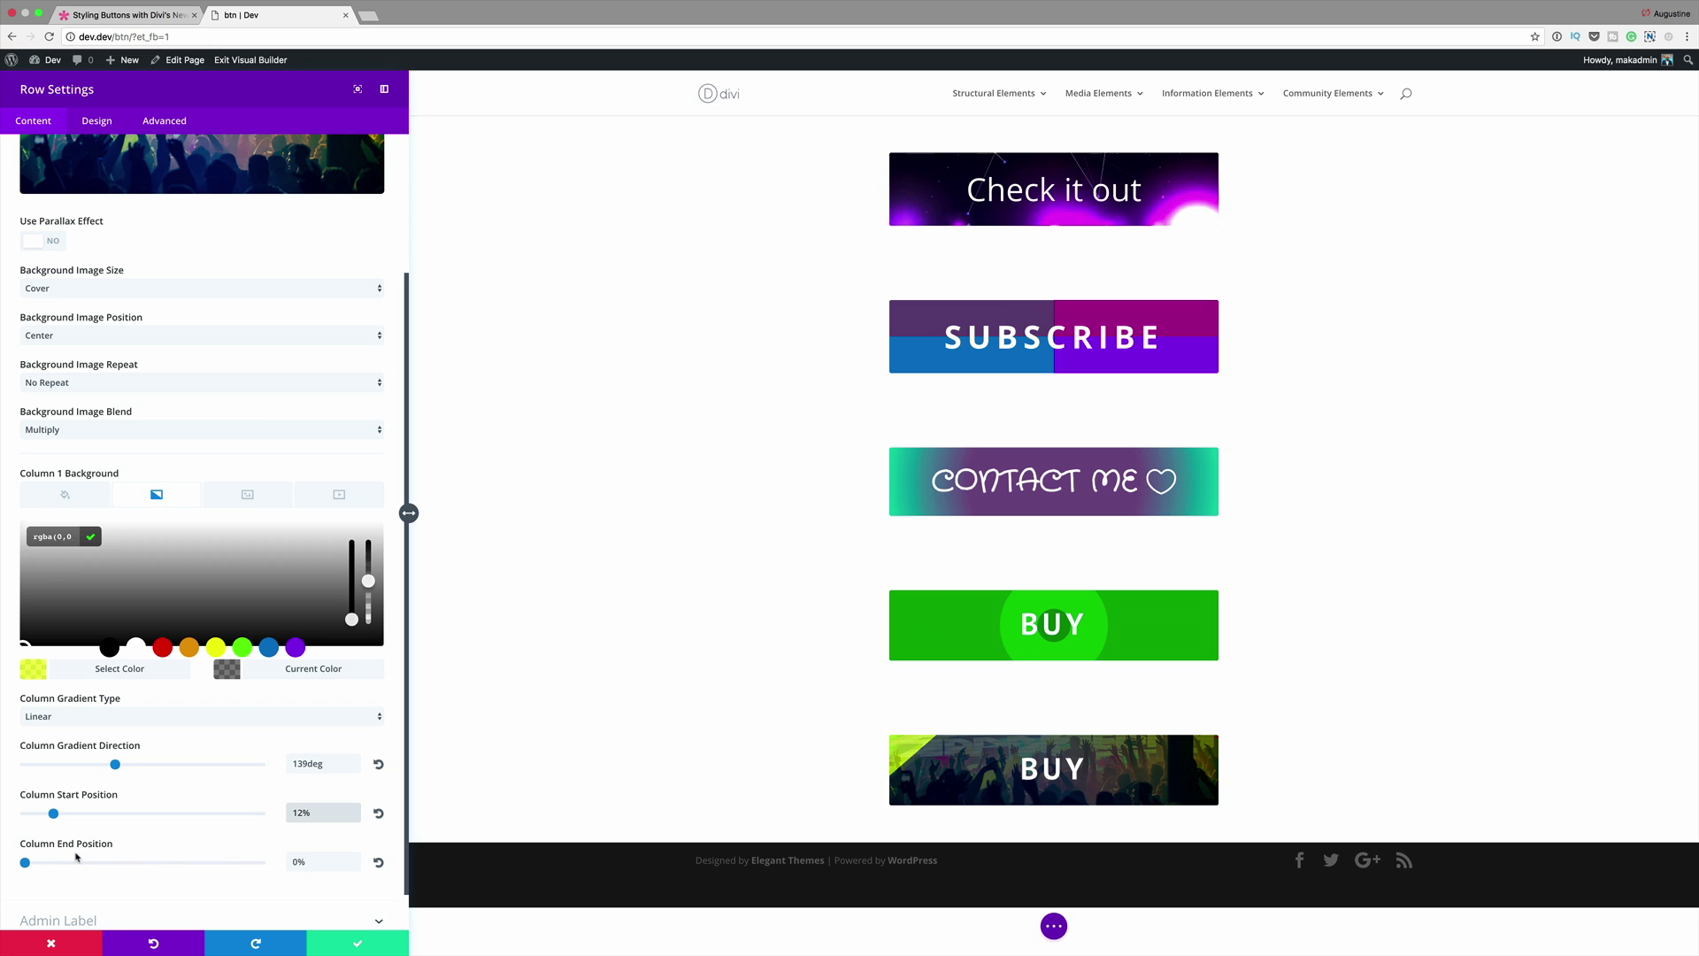
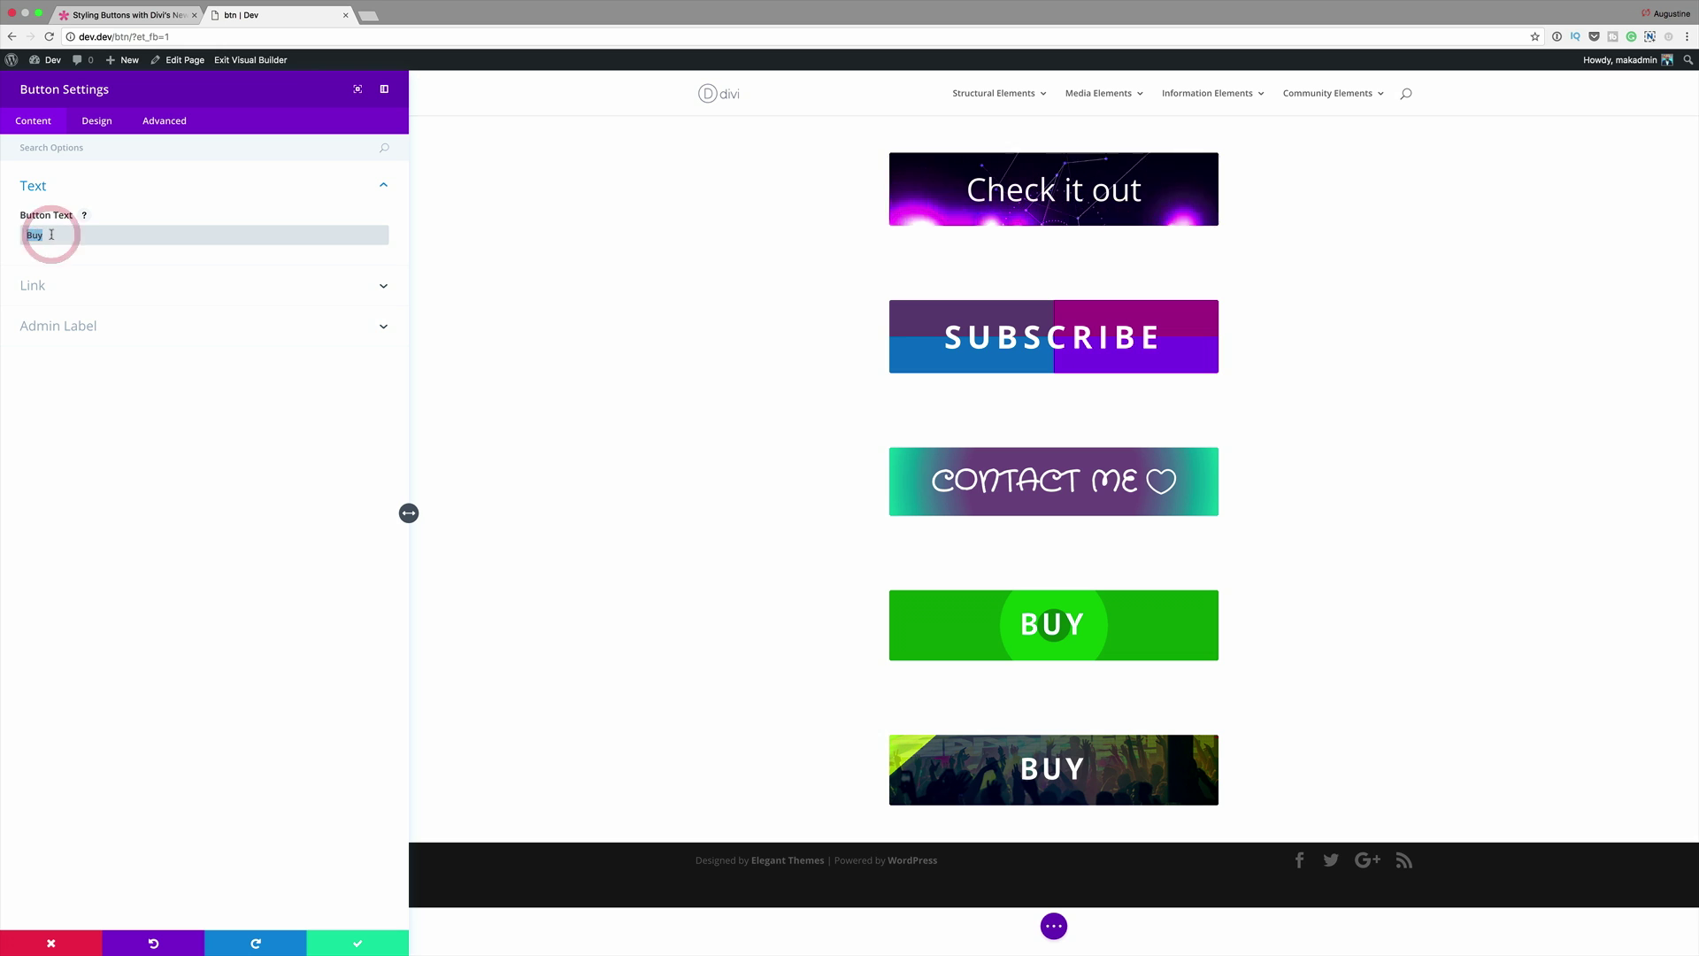
Change the copied button's text to Get Tickets and style it with 2px letter spacing and the Lato font.
left_click(98, 123)
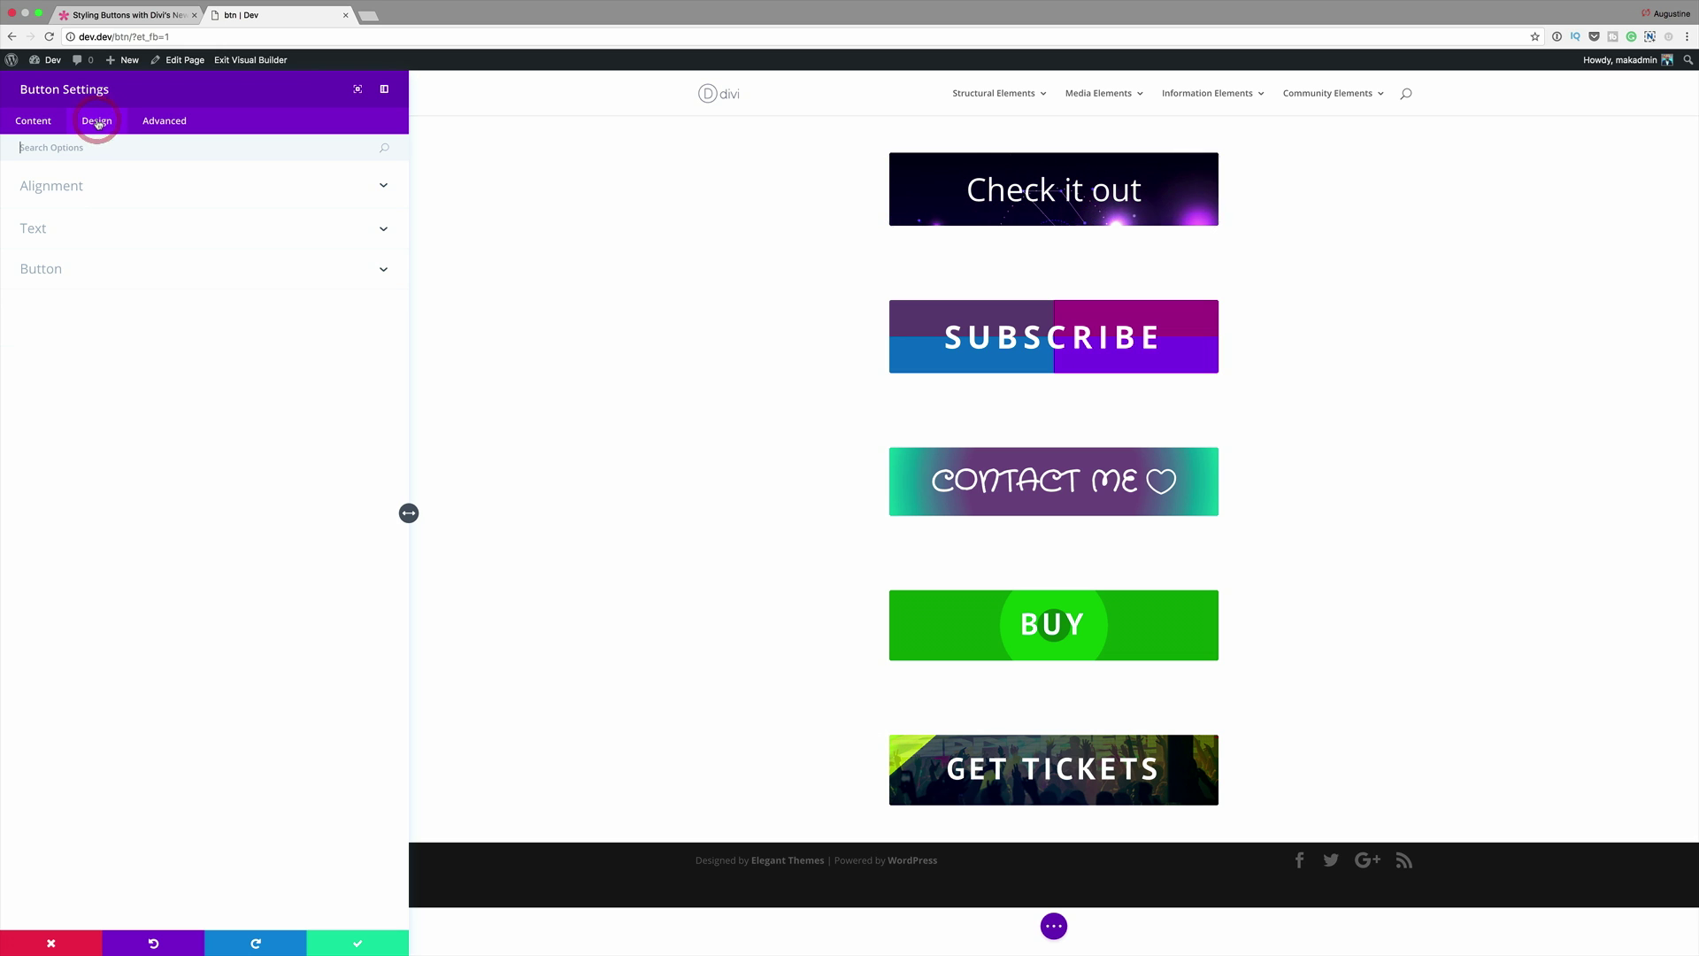
left_click(47, 267)
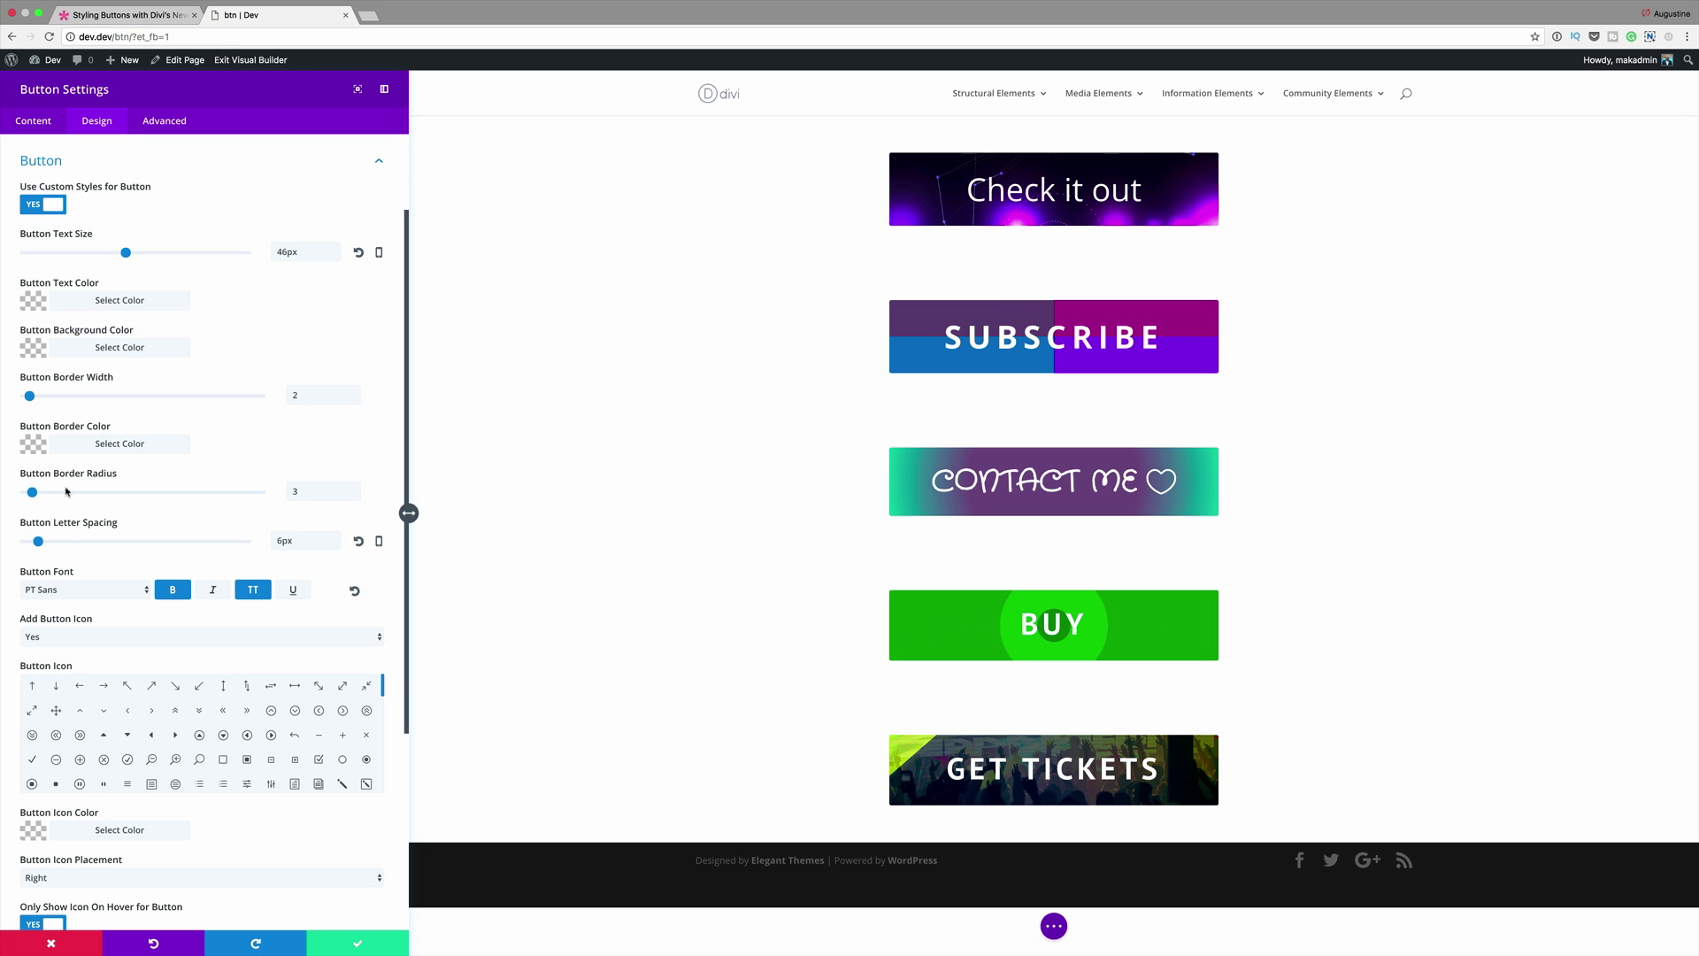
left_click_drag(38, 543, 29, 547)
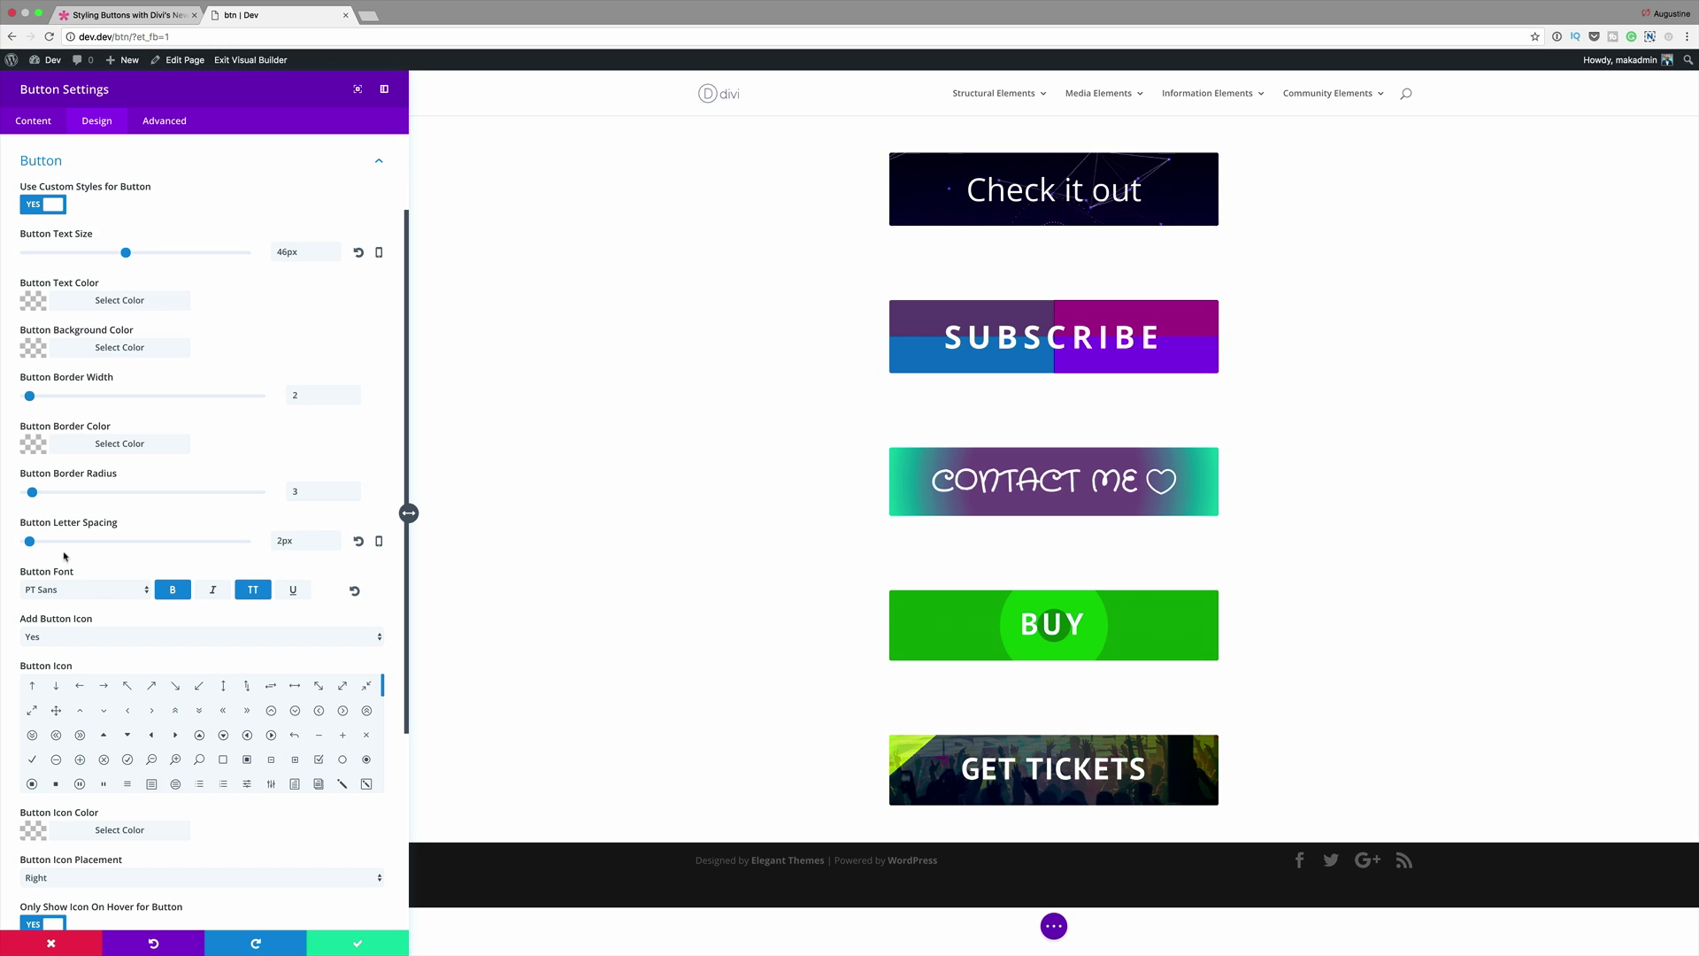
left_click(95, 591)
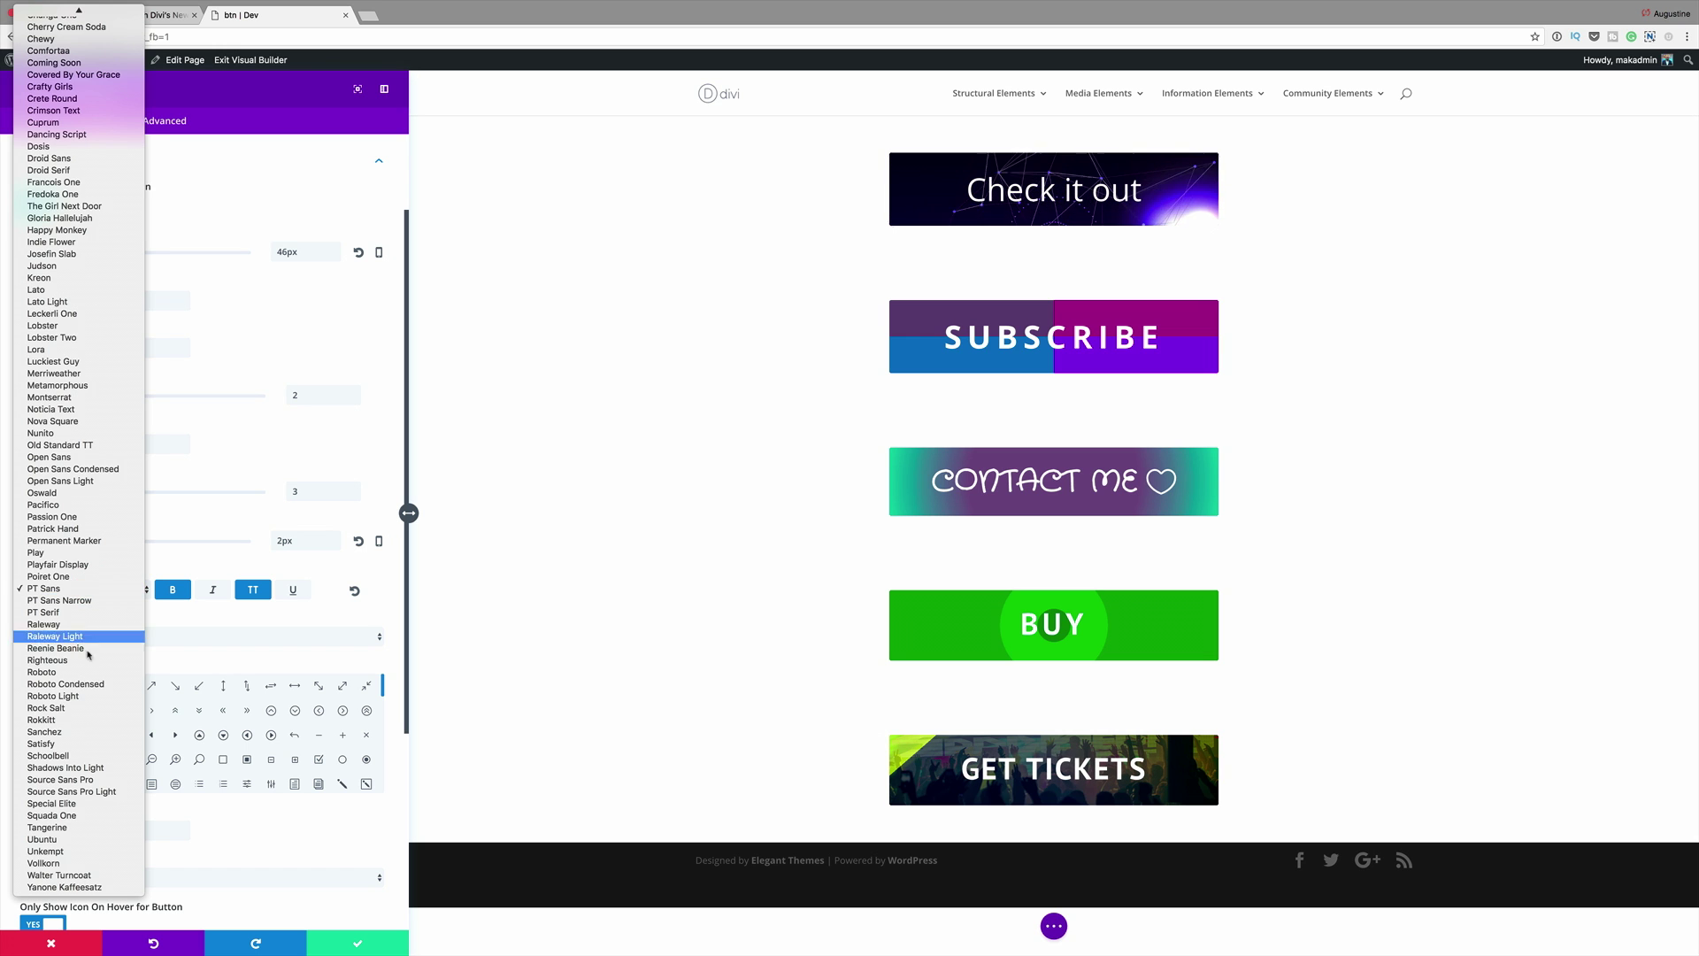
left_click(106, 289)
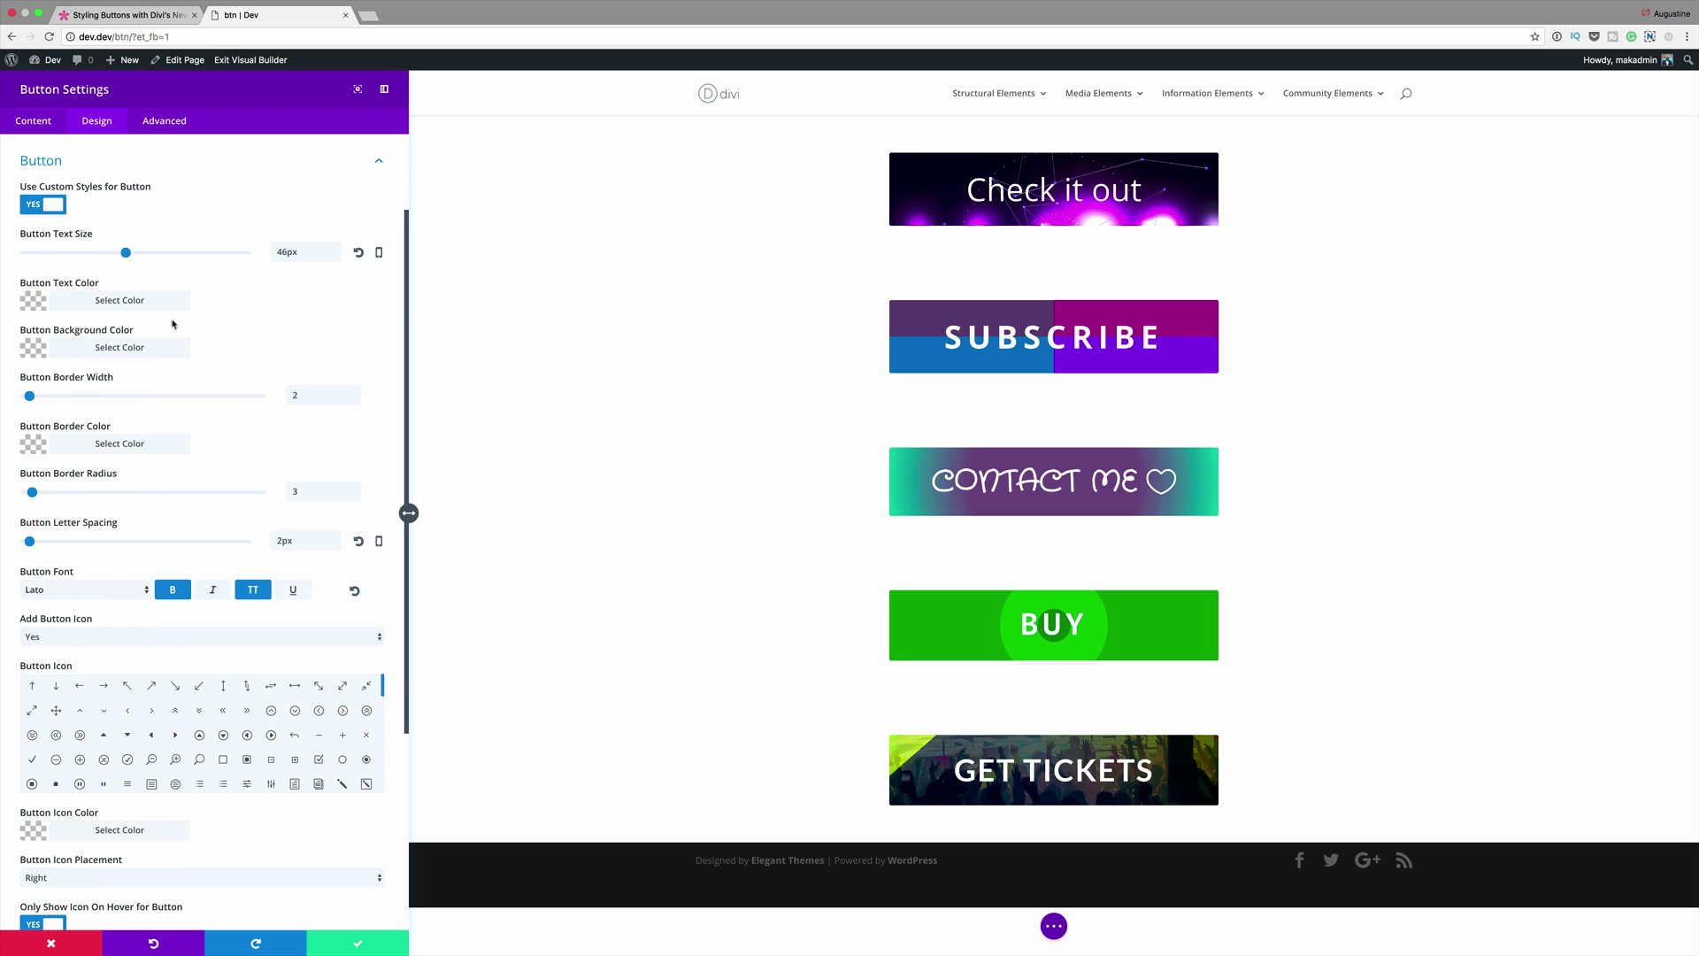
Set the Get Tickets button's background color to a translucent blue and its border color to bright yellow.
left_click(33, 347)
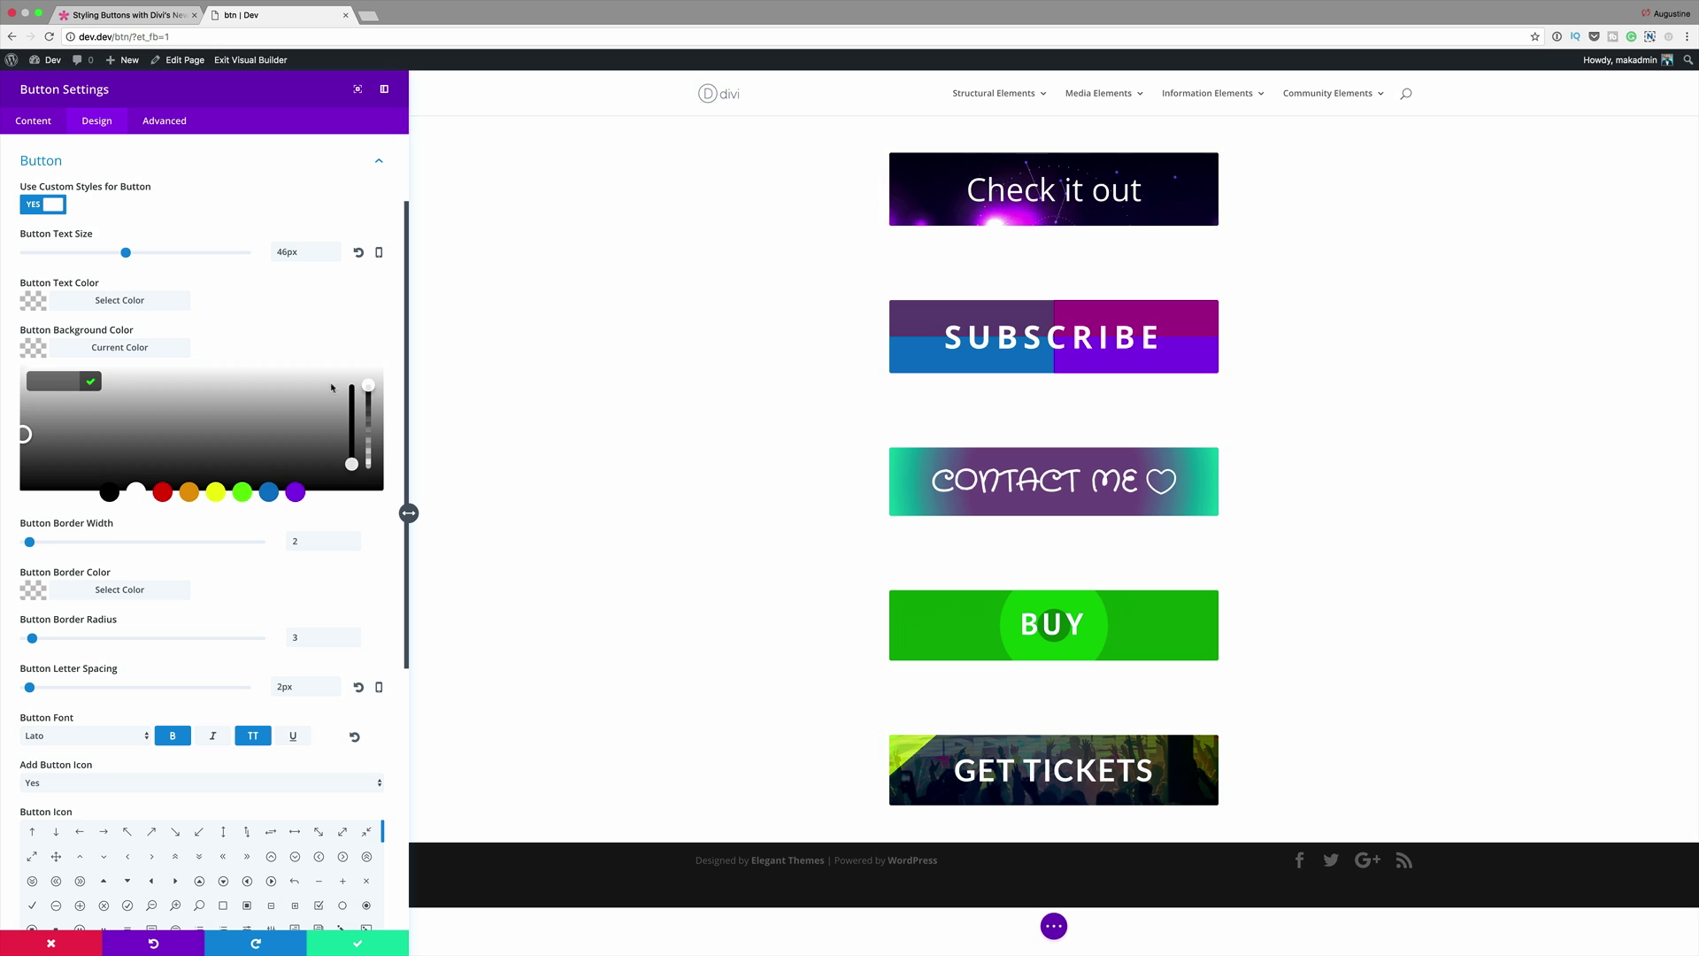
left_click_drag(369, 386, 369, 392)
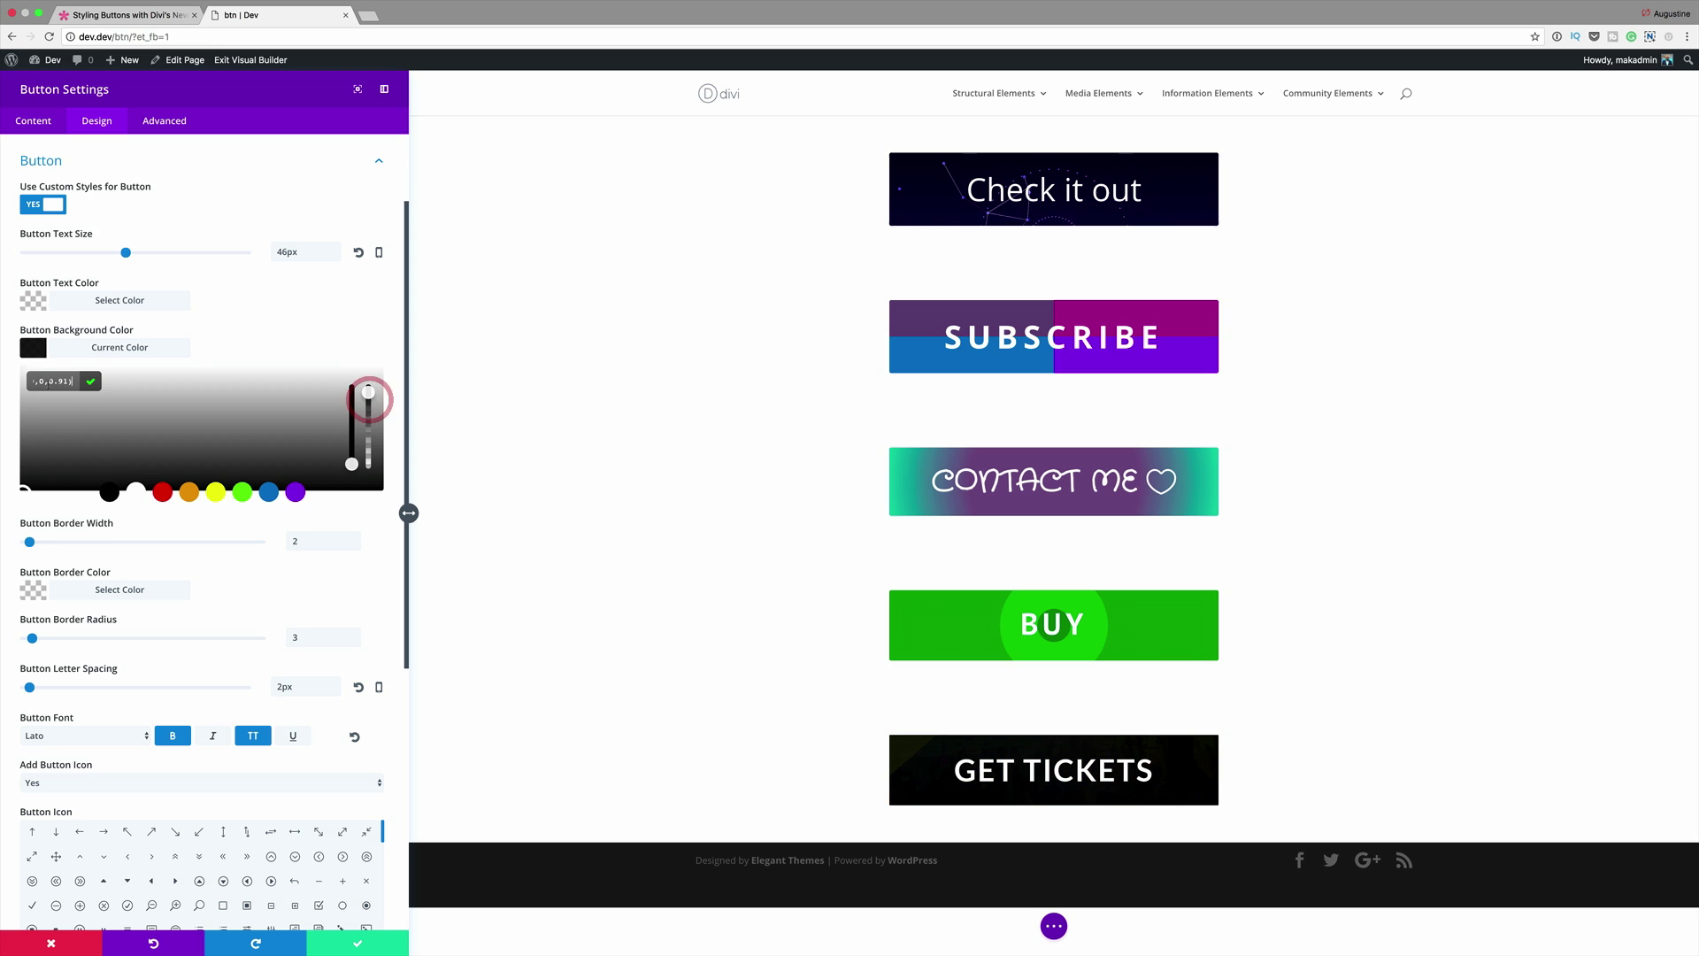
left_click(43, 382)
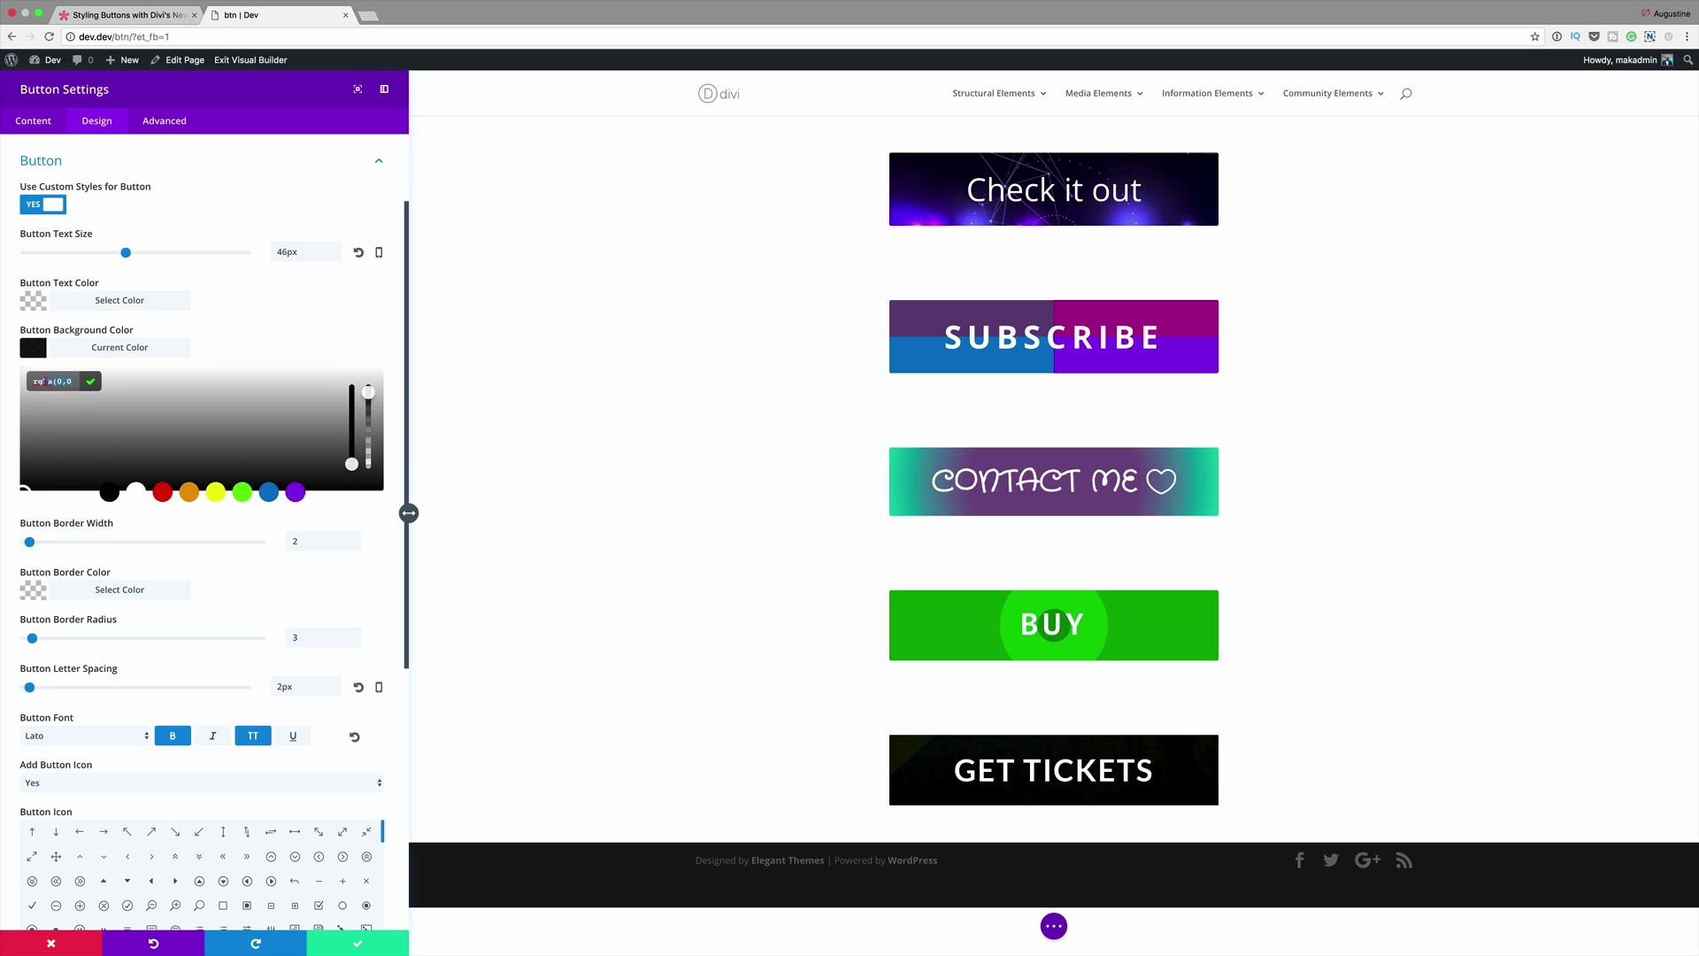
key("ctrl+a")
key("ctrl+v")
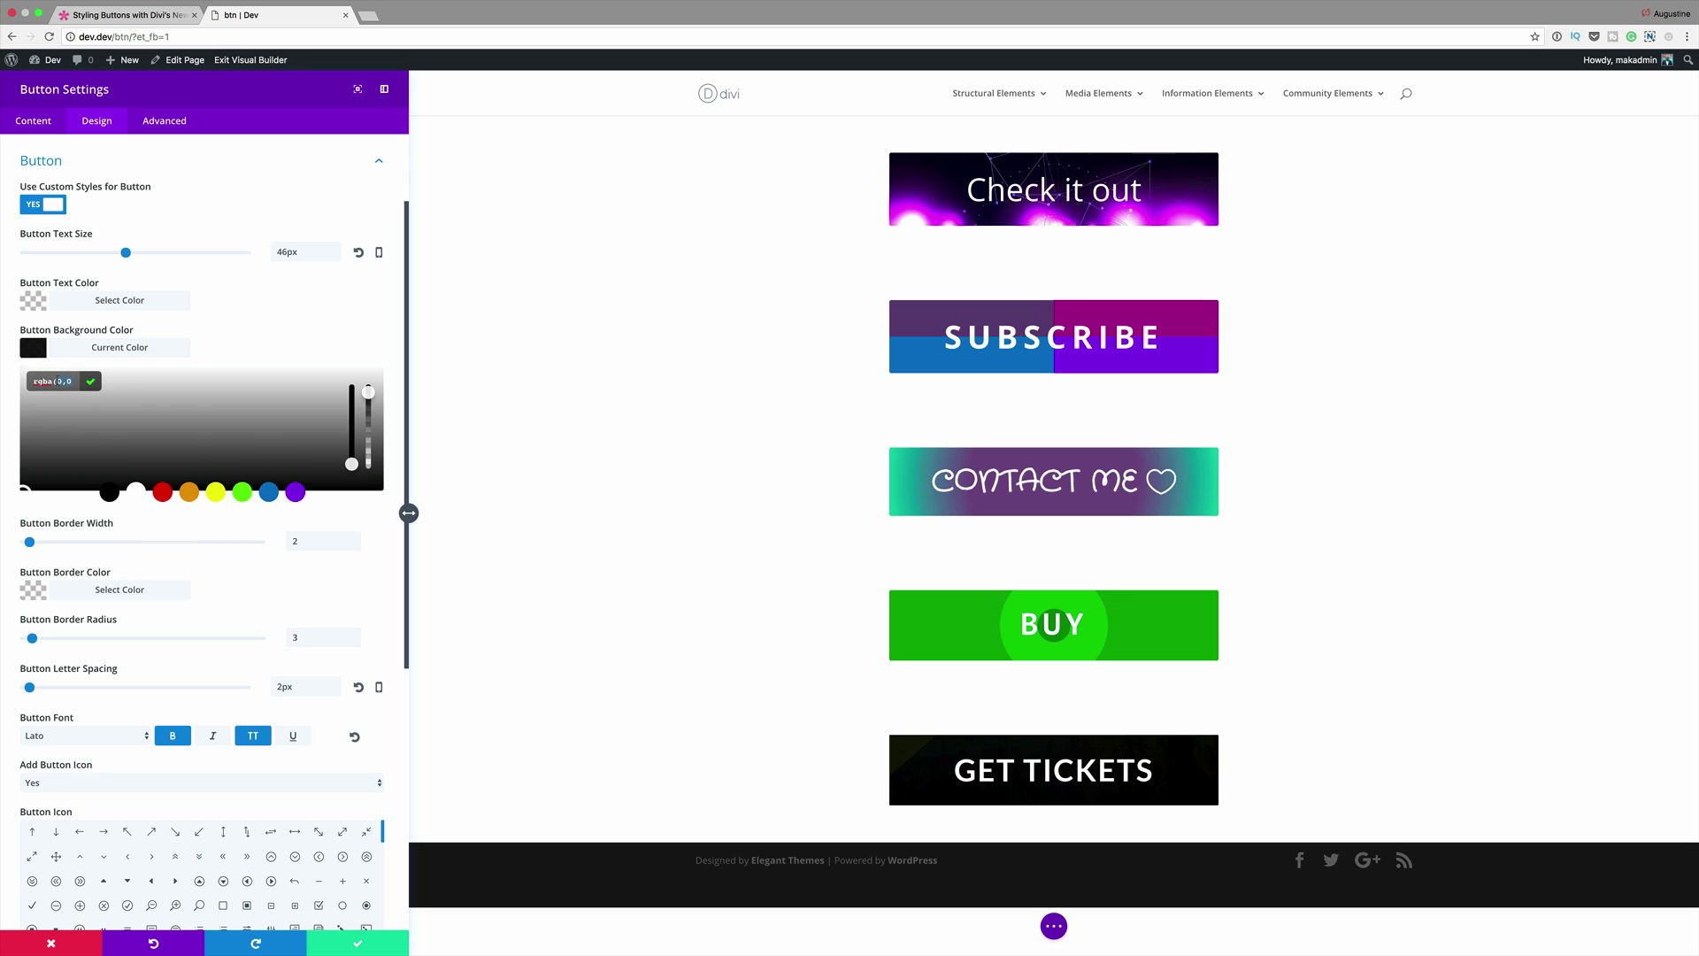
left_click(30, 591)
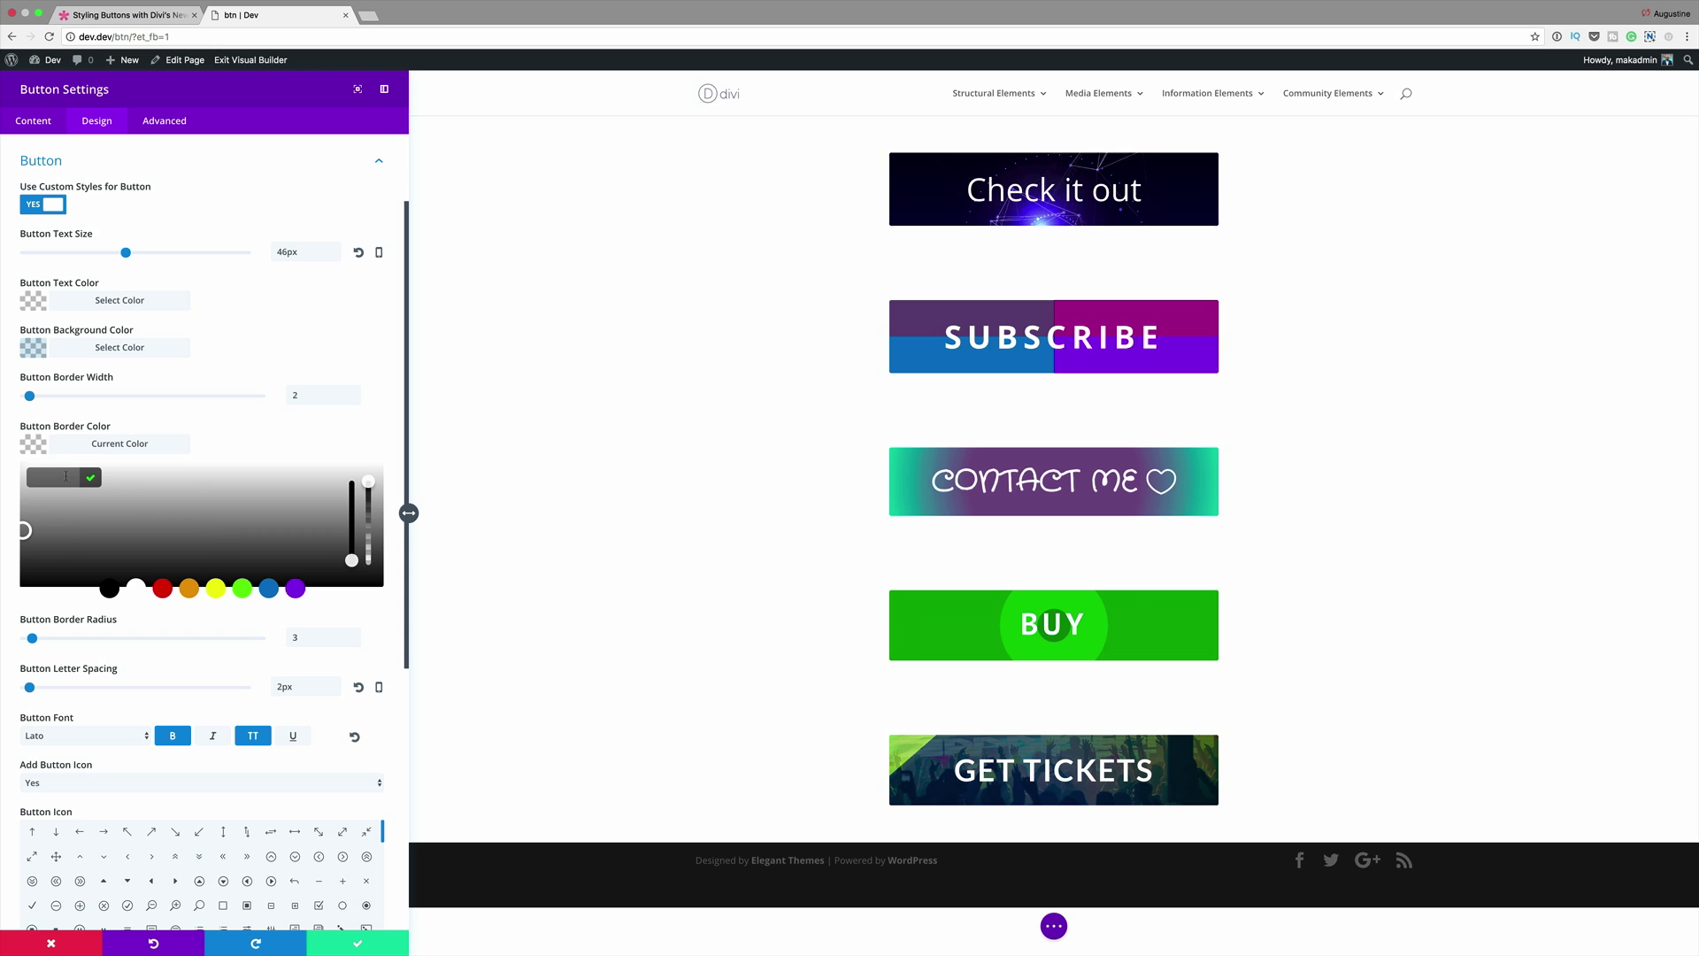
type("#efef4f")
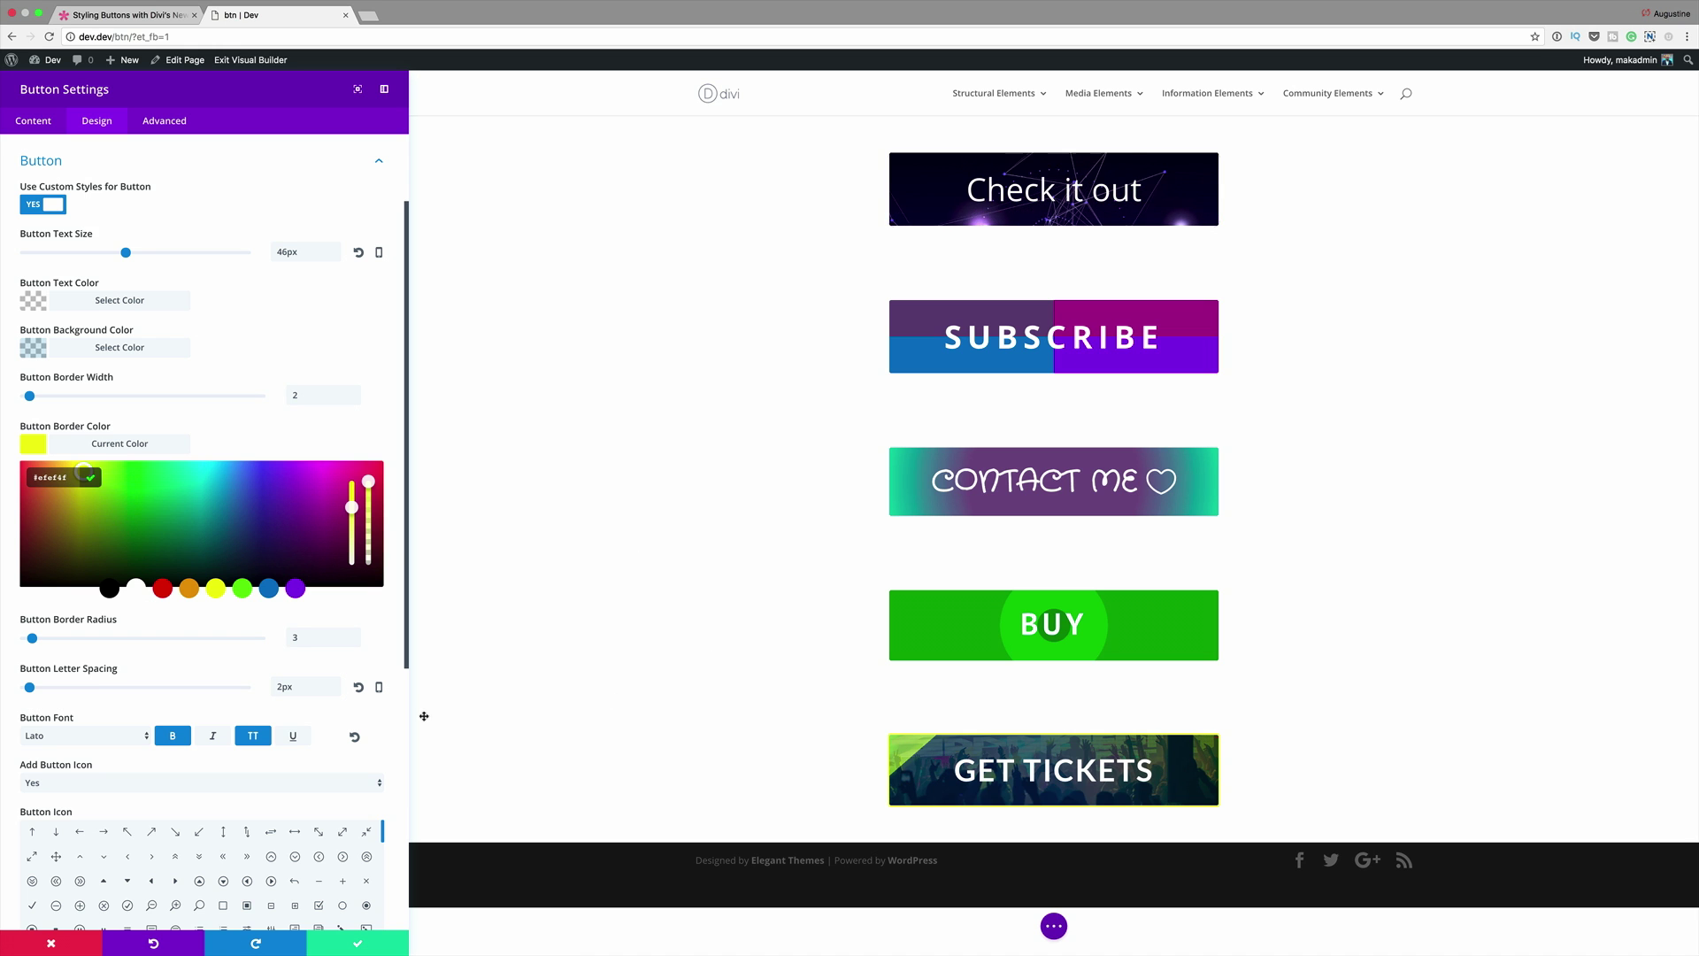
Give the Get Tickets button the double tag icon and turn off showing the icon only on hover.
left_click_drag(408, 658, 419, 778)
scroll(383, 634, "down", 3)
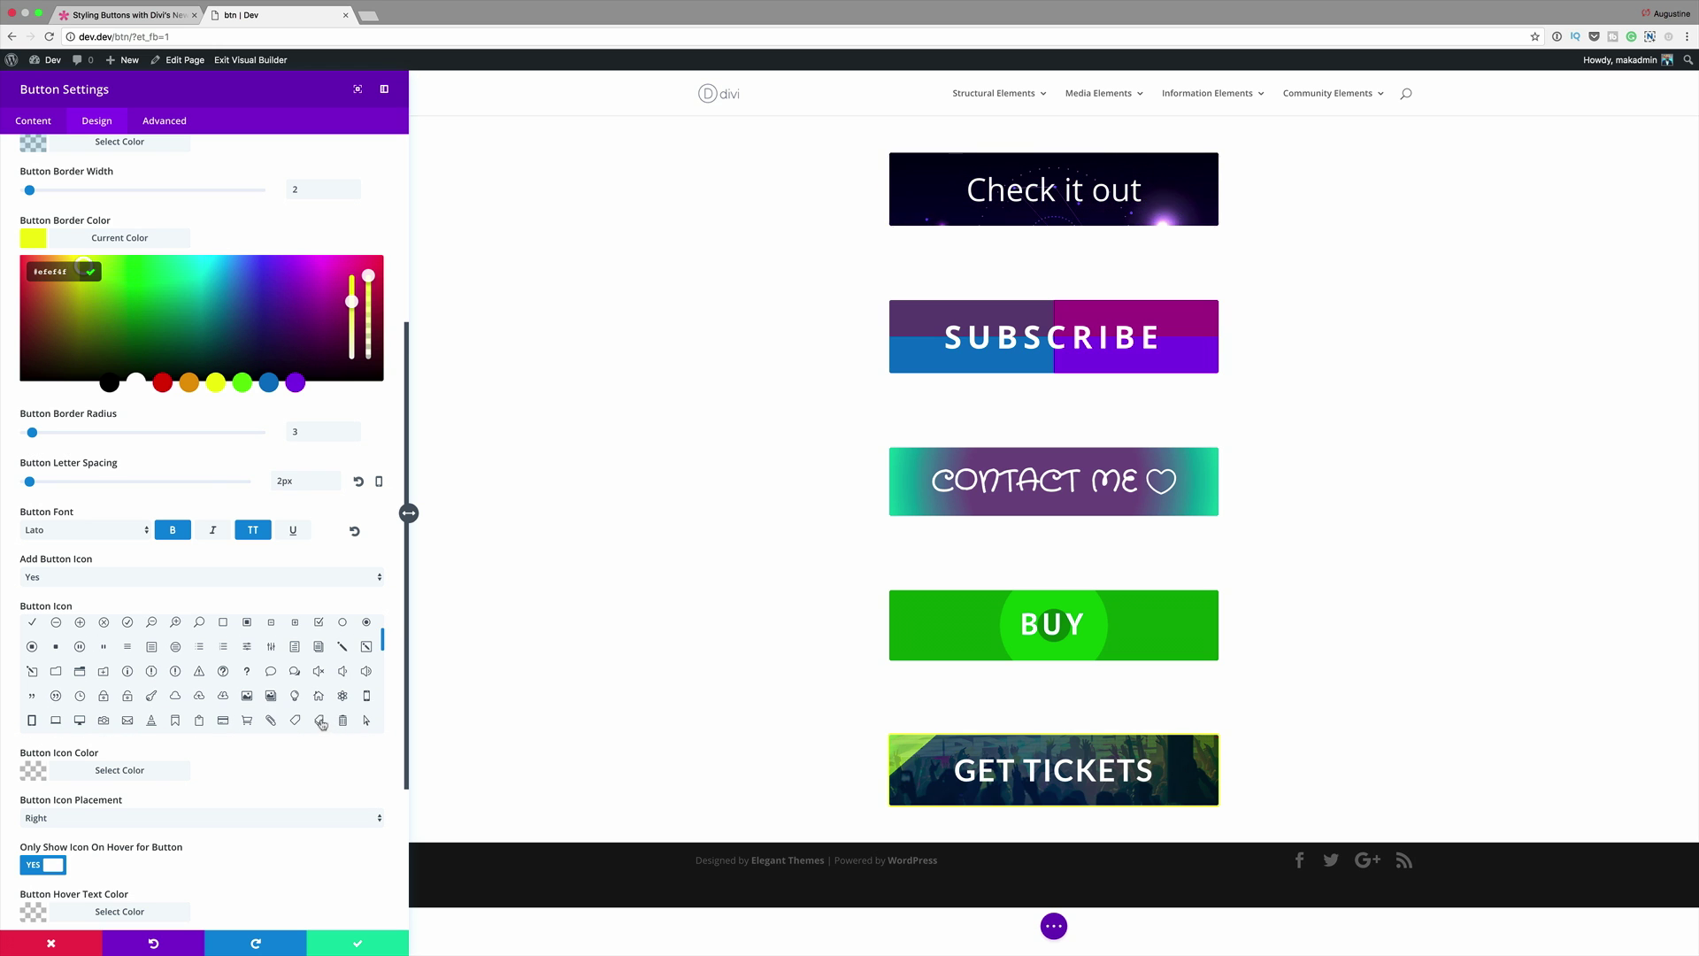
left_click(321, 721)
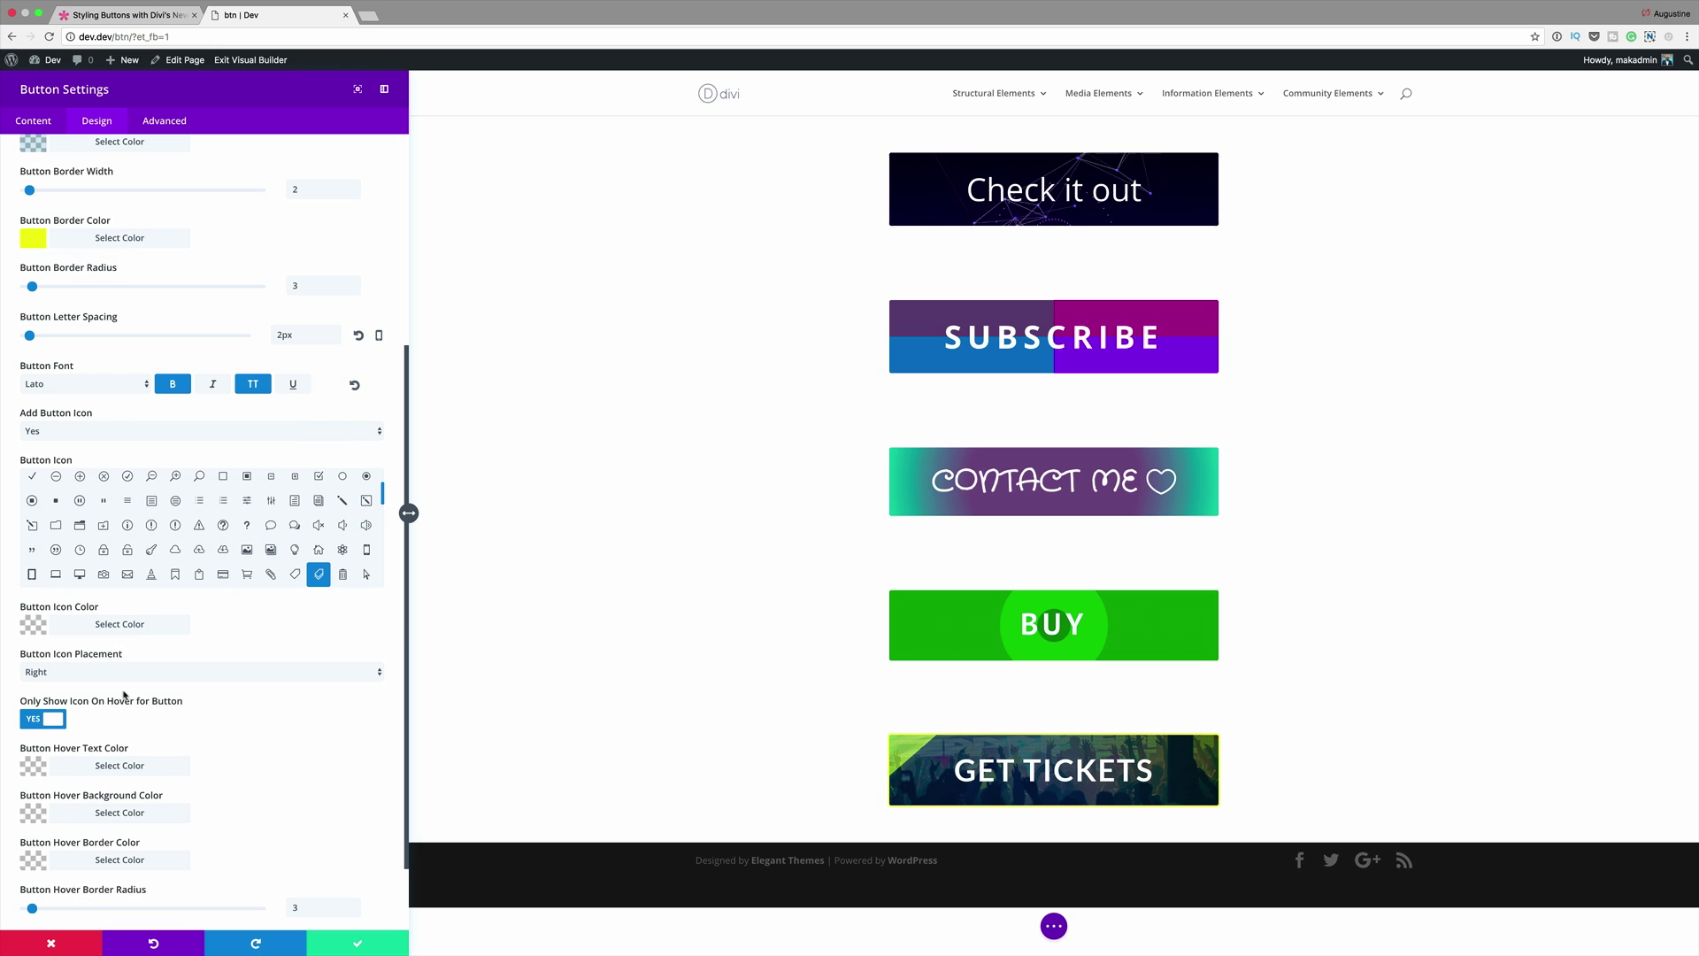
left_click(31, 721)
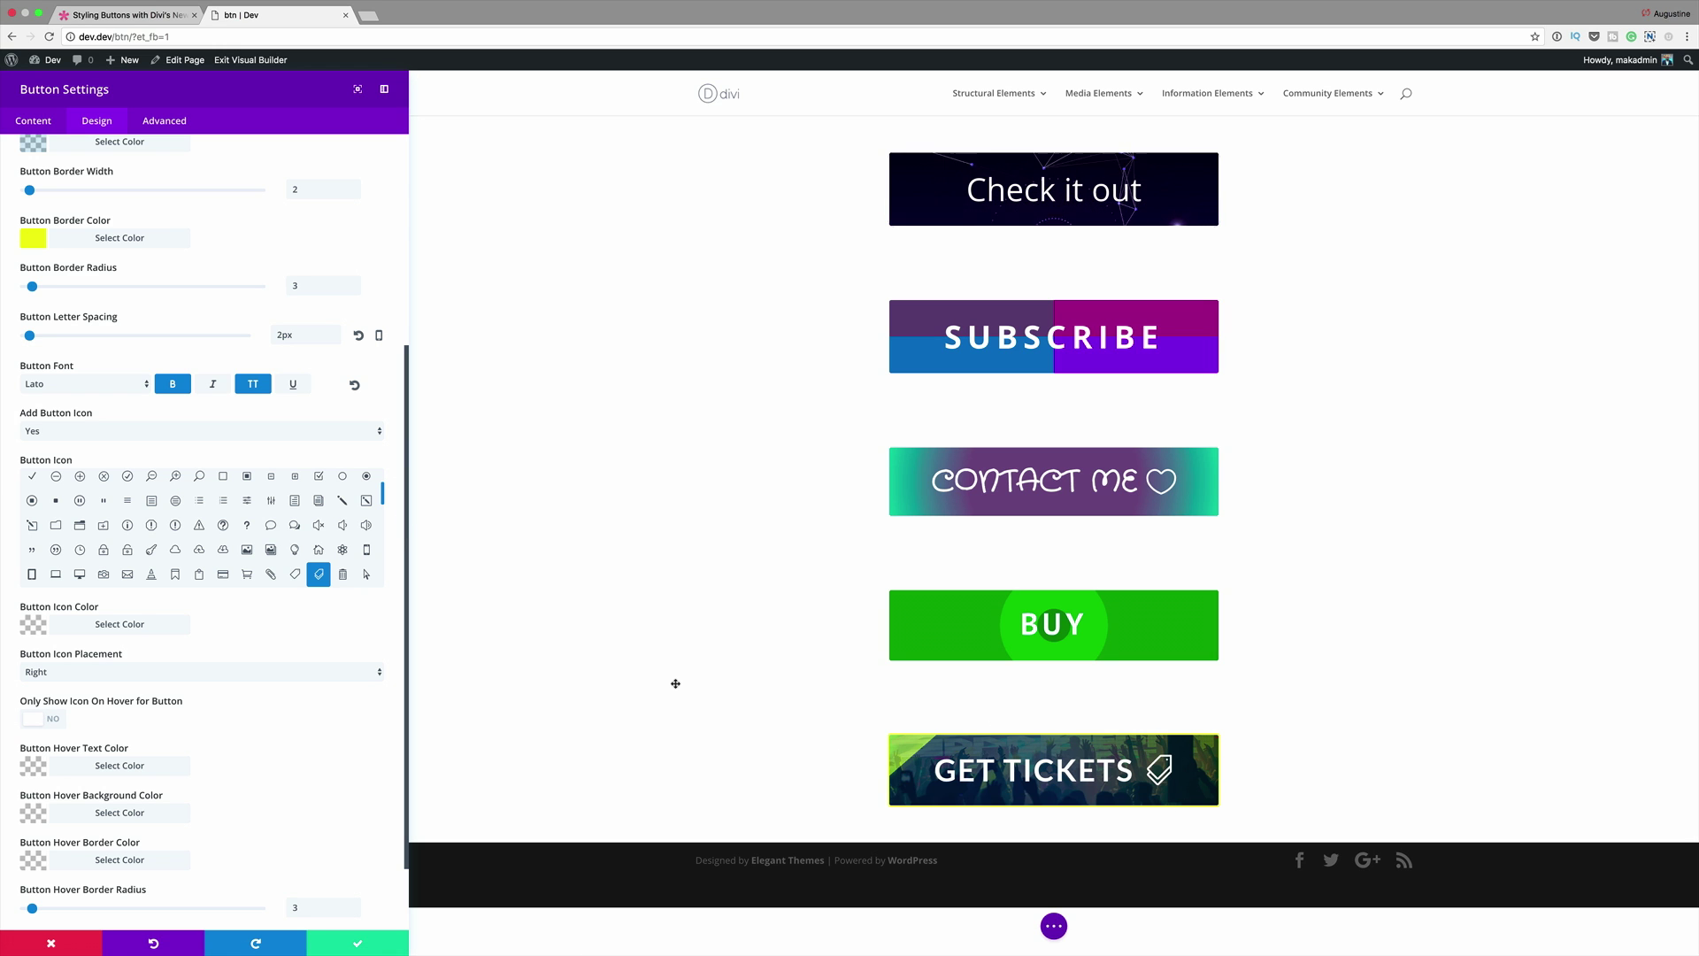
Set the button's hover background to dark blue and its hover text to white, and save the button settings.
scroll(372, 801, "down", 2)
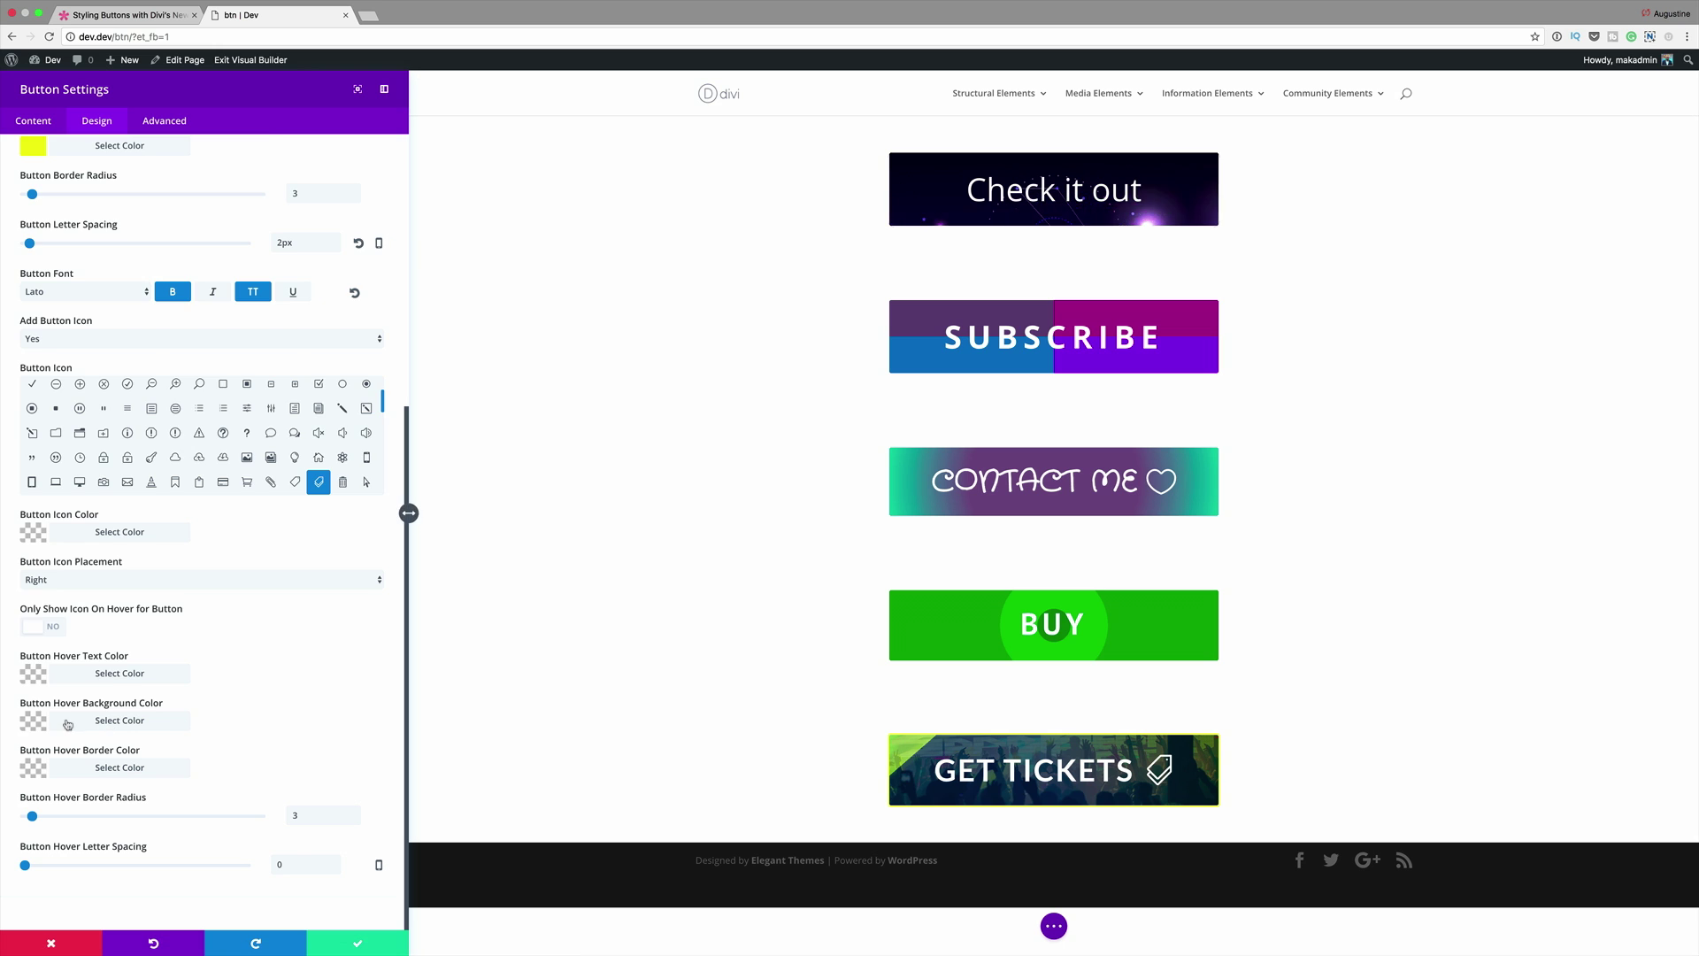
key("super+shift+z")
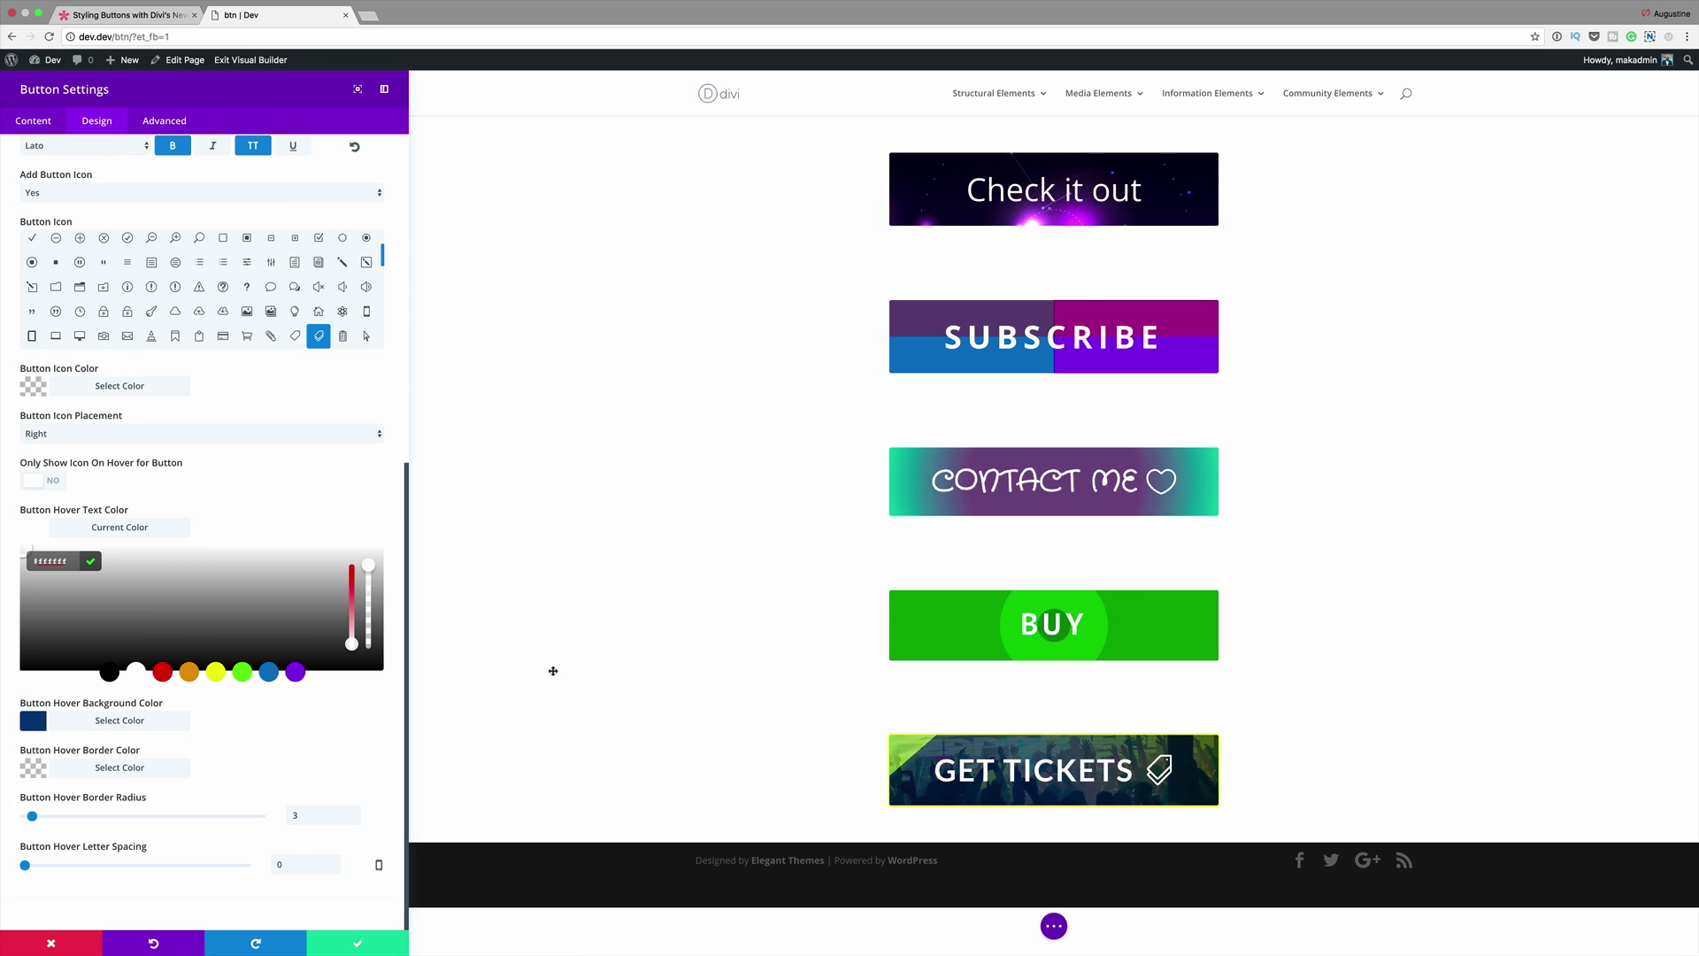
left_click(355, 941)
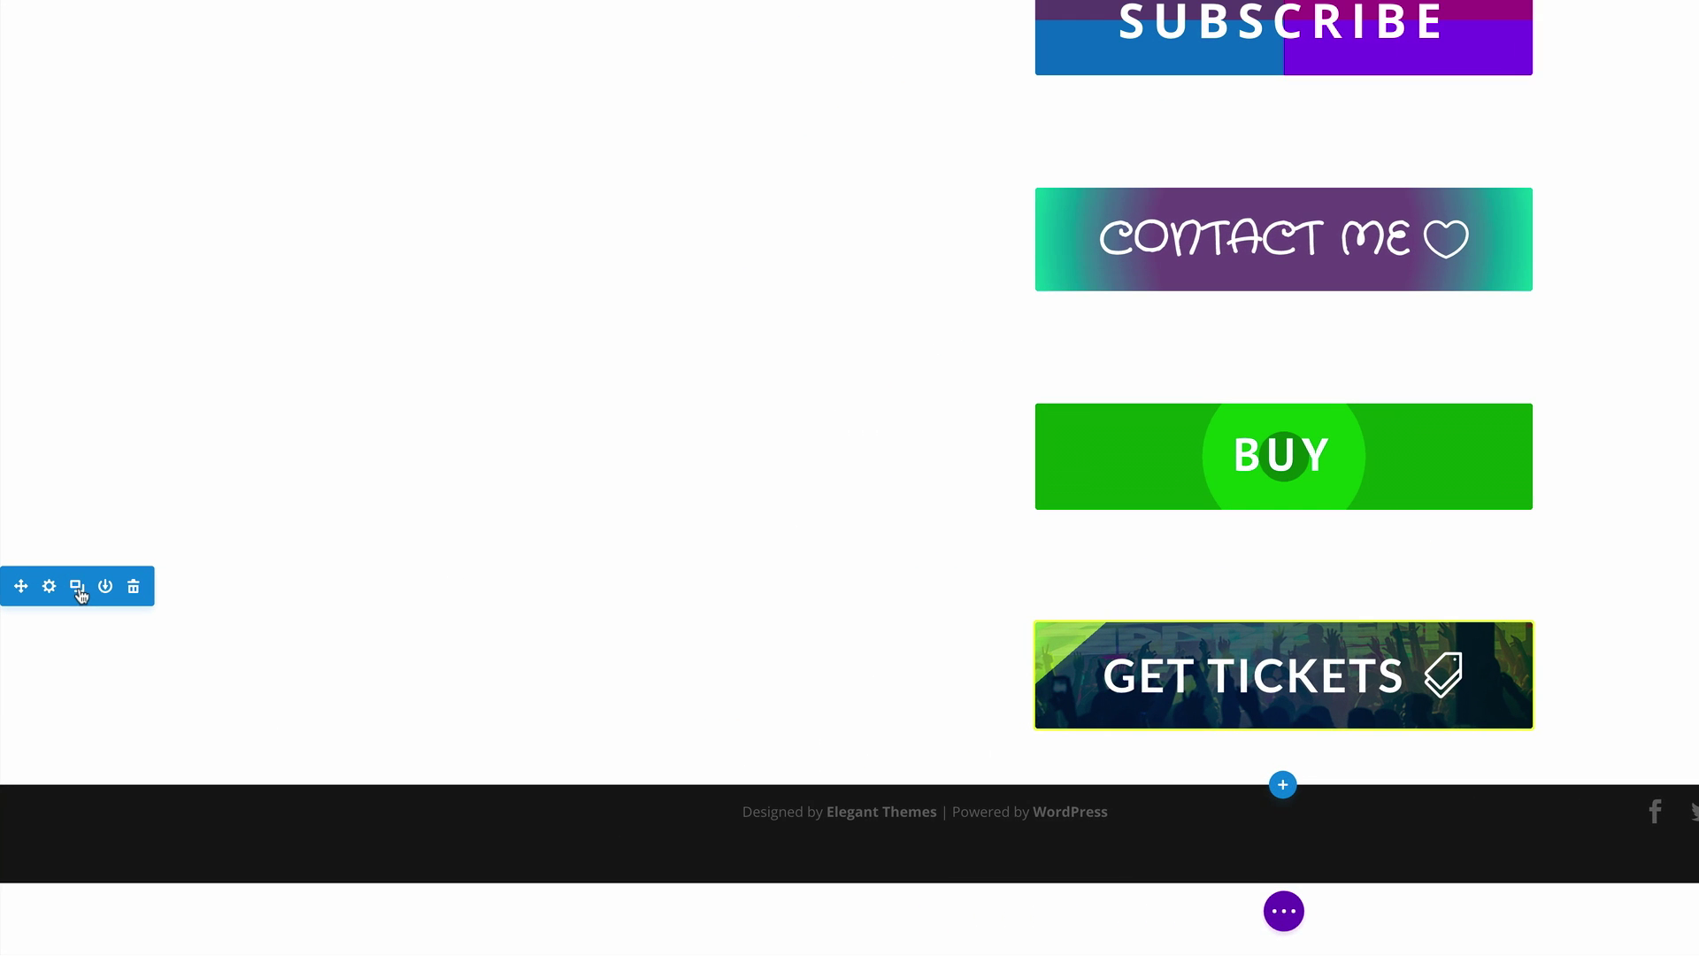
Duplicate the section containing the Get Tickets button.
left_click(80, 595)
scroll(796, 694, "down", 2)
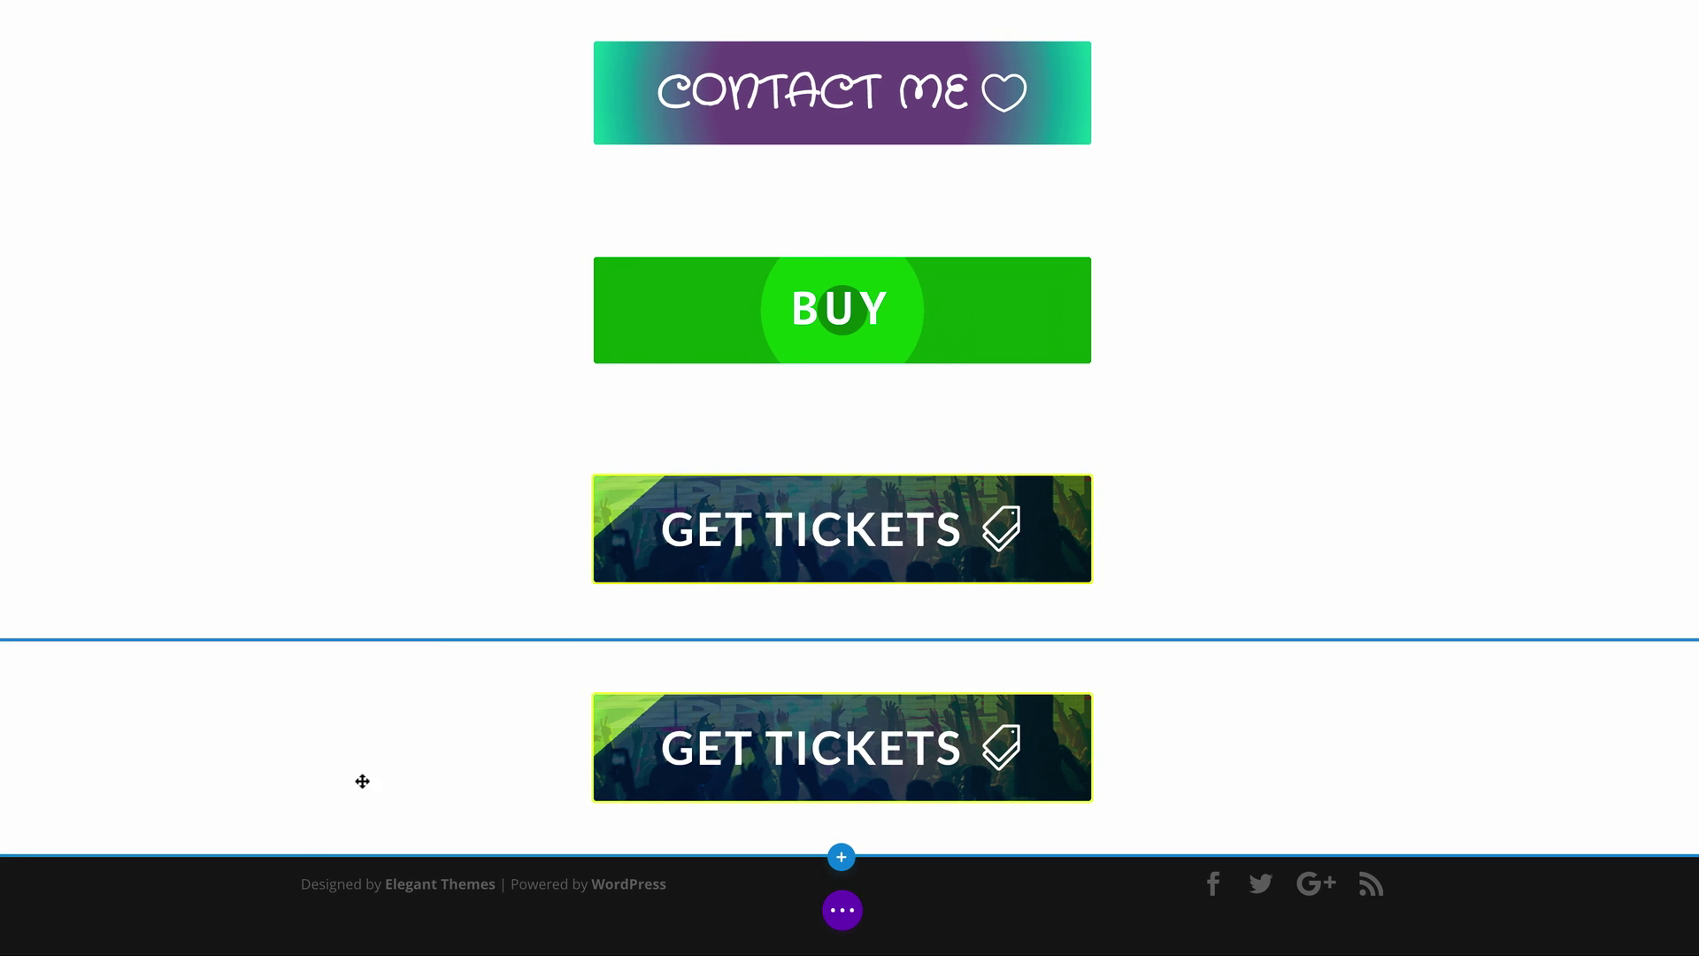
mouse_move(642, 719)
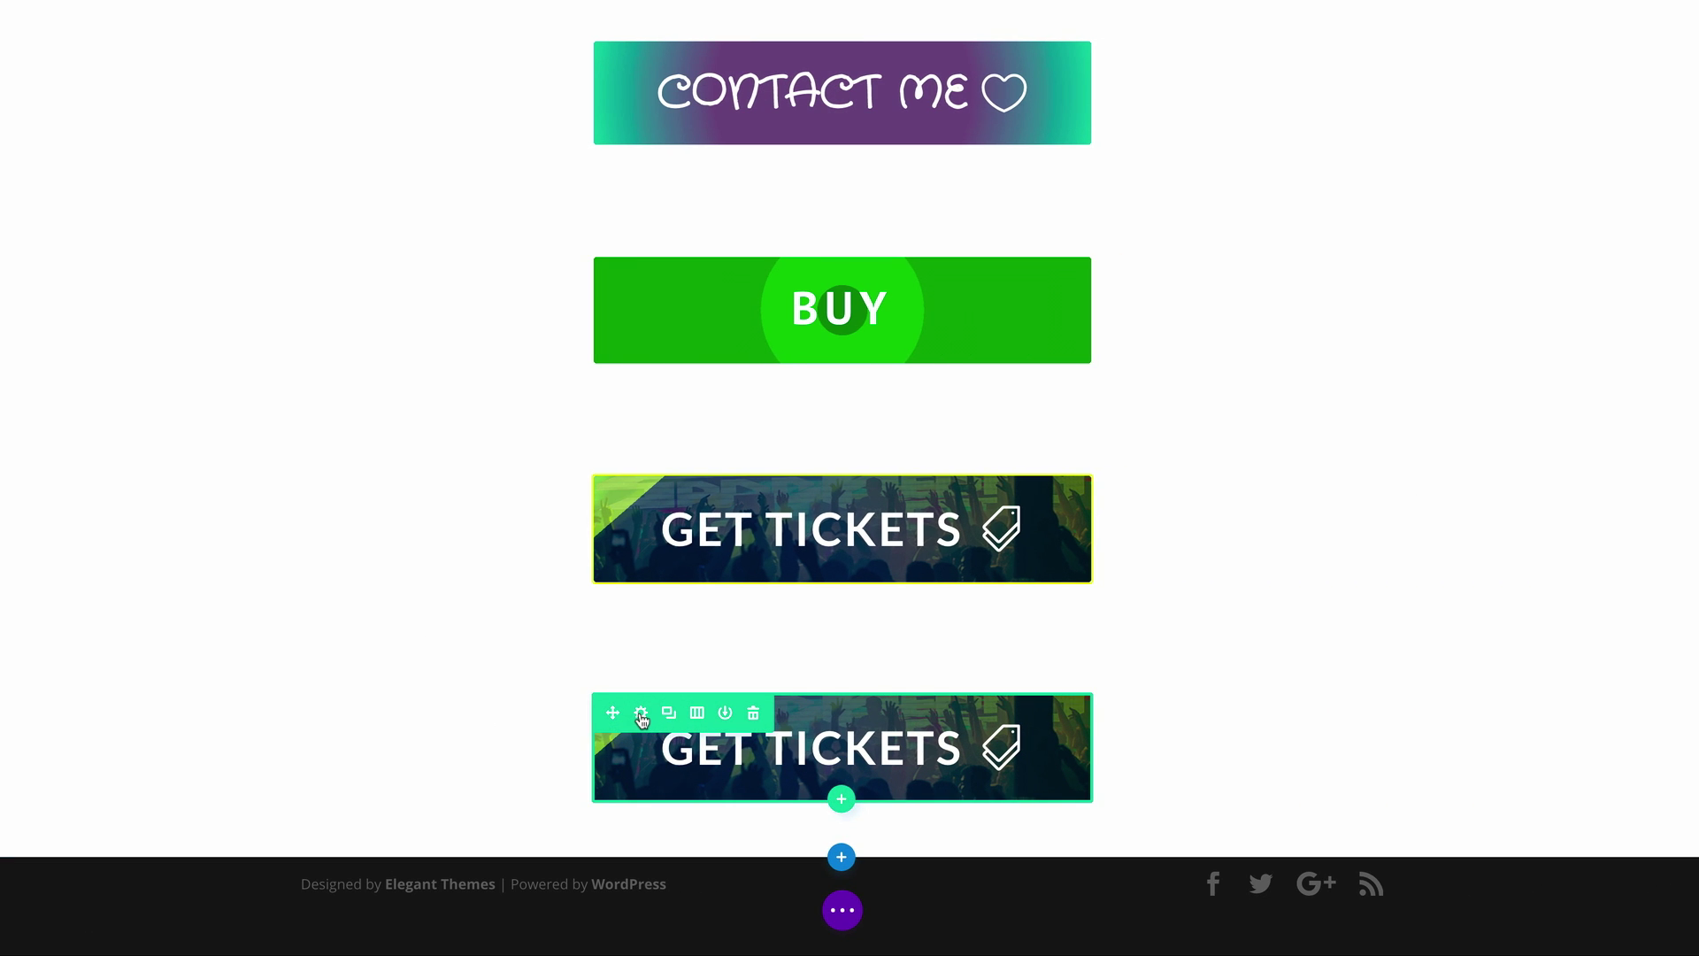
Add the photo of the child, child-542038_1280.jpg, as the Column 1 background image in the duplicated Get Tickets row.
left_click(640, 713)
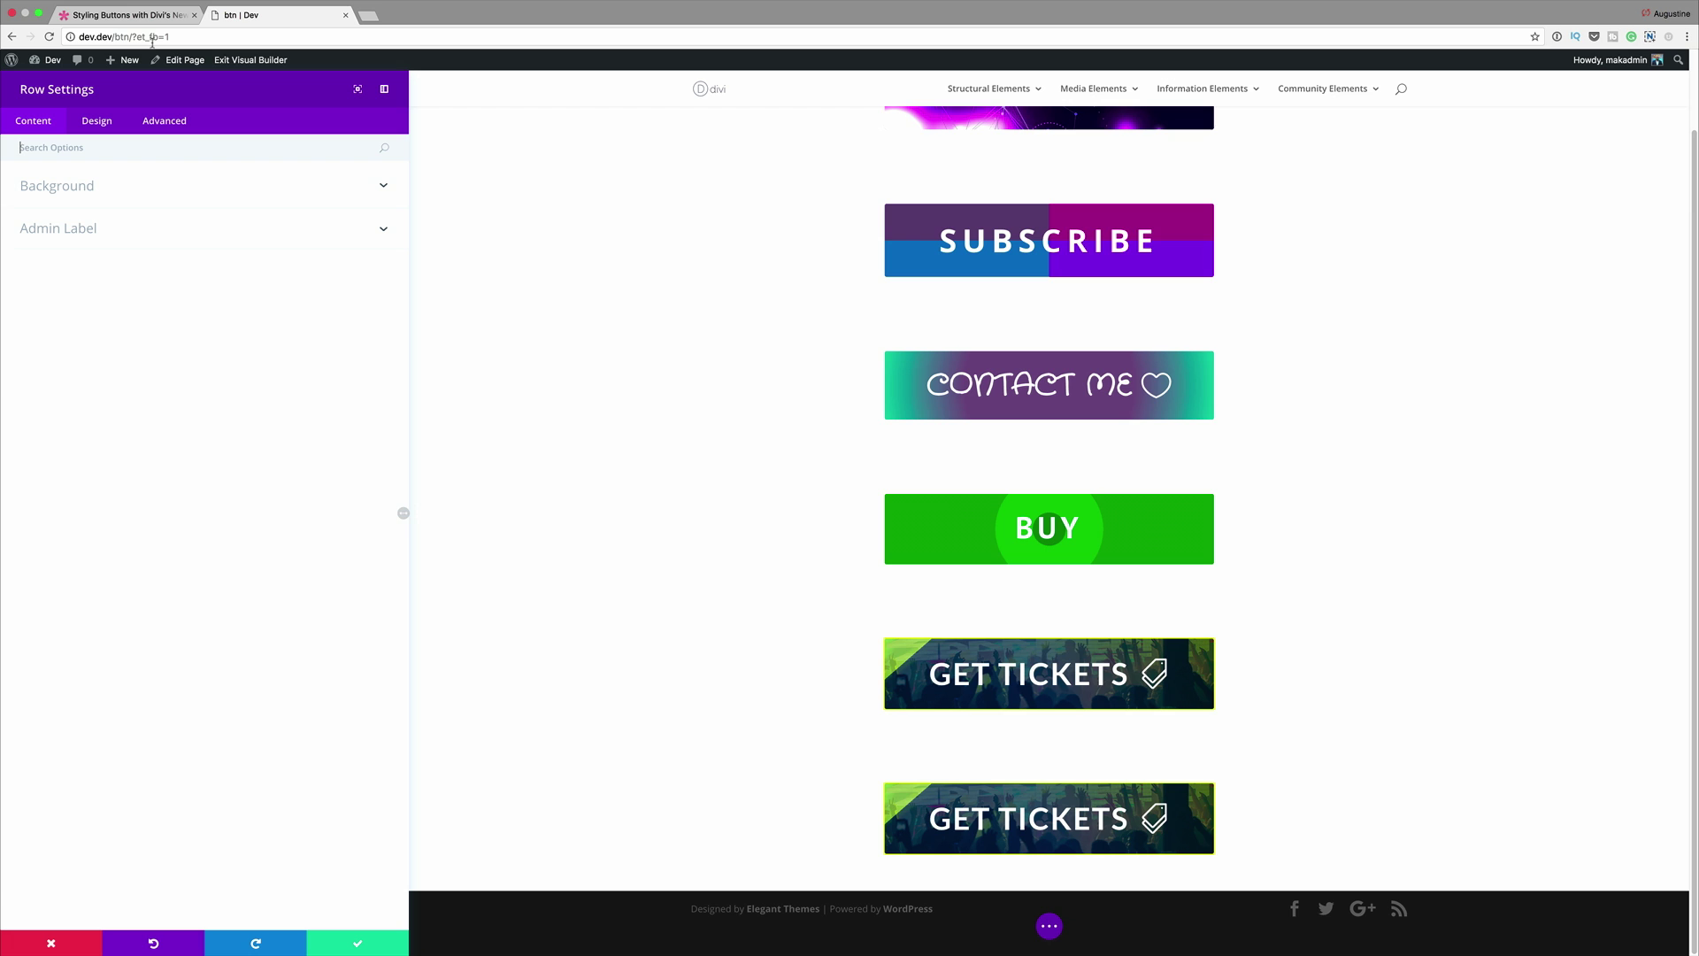
left_click(79, 189)
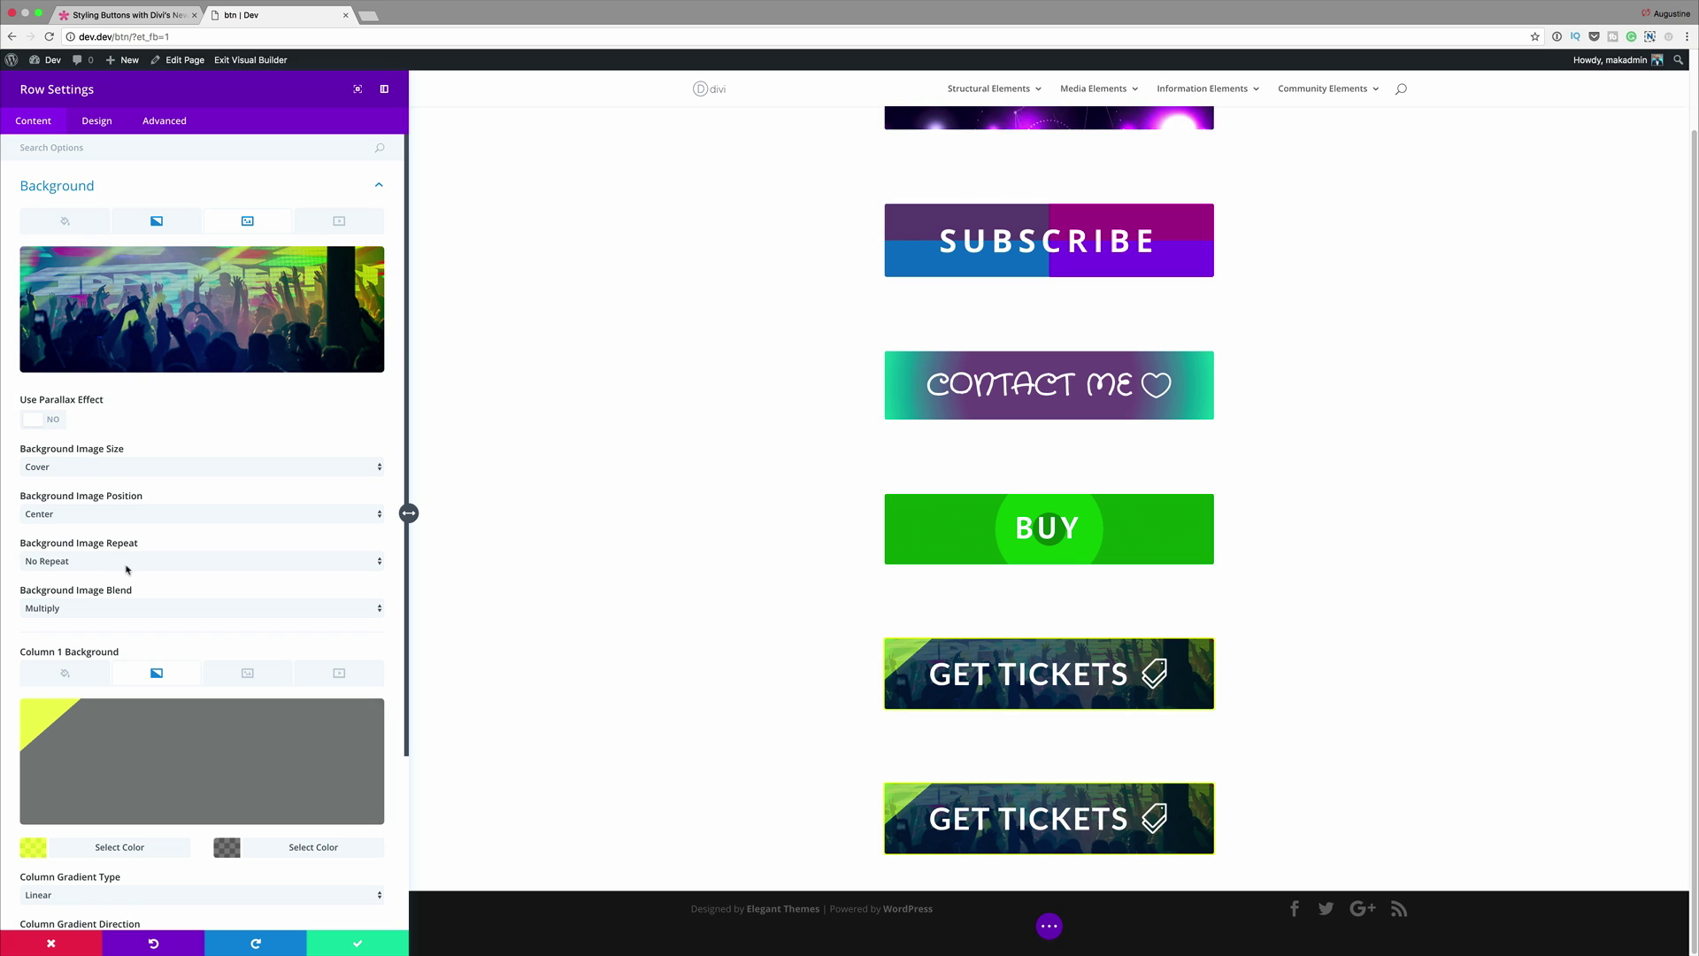
scroll(300, 596, "down", 2)
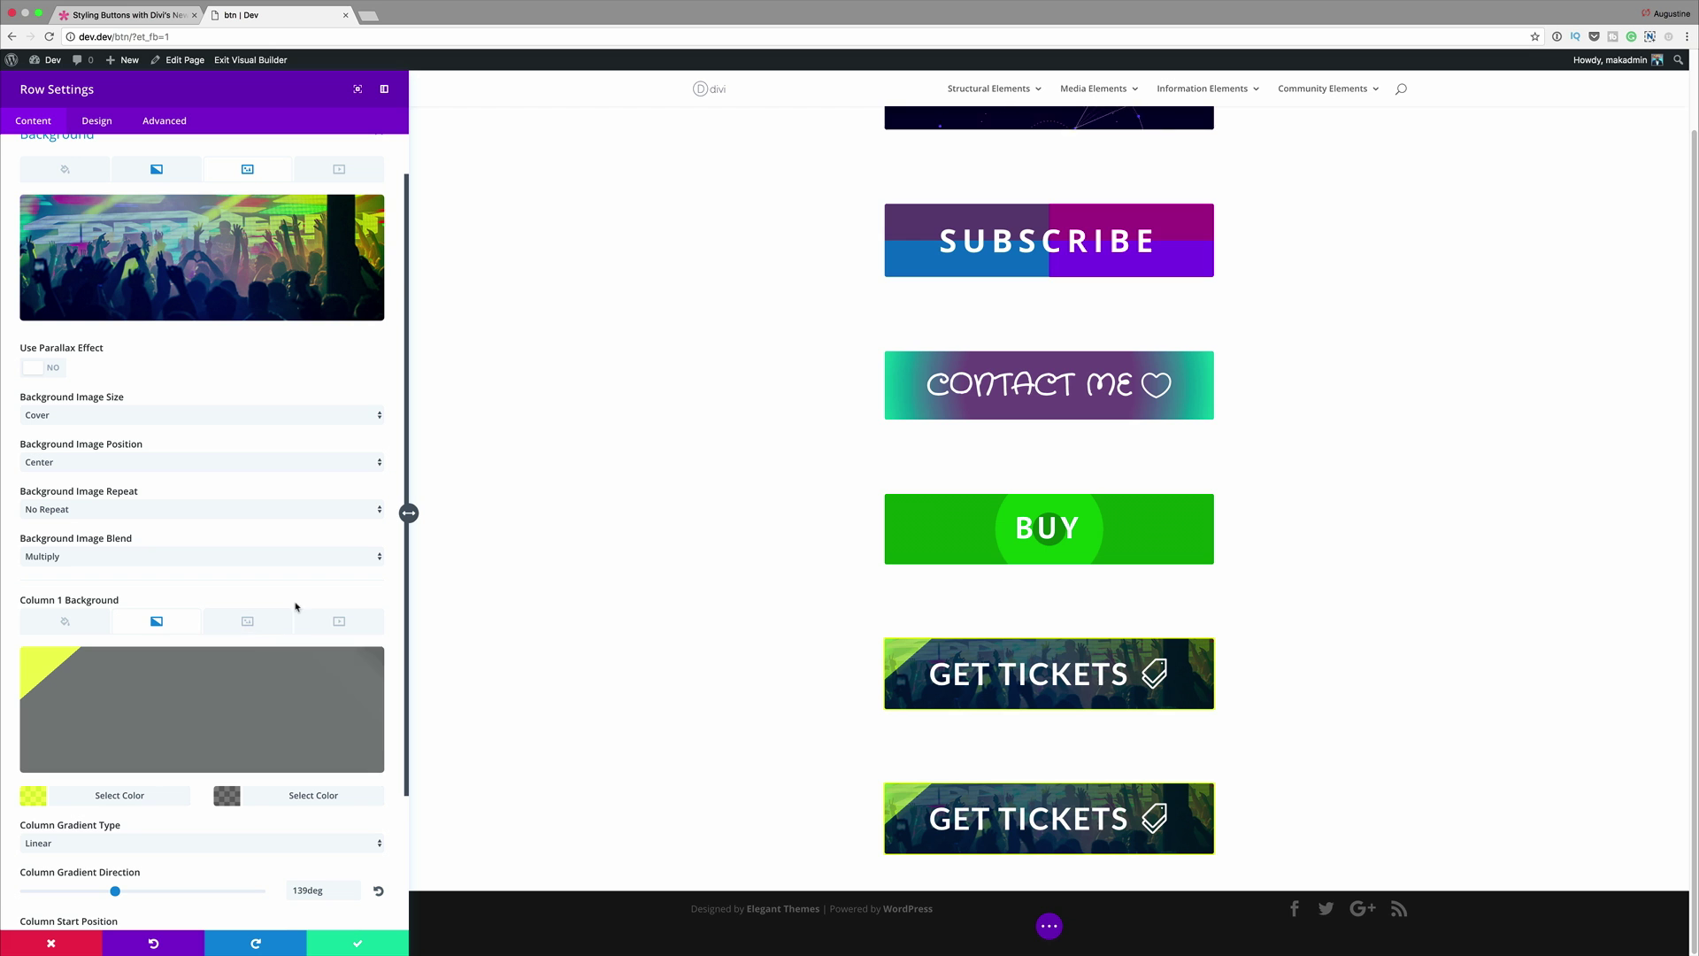
left_click(248, 623)
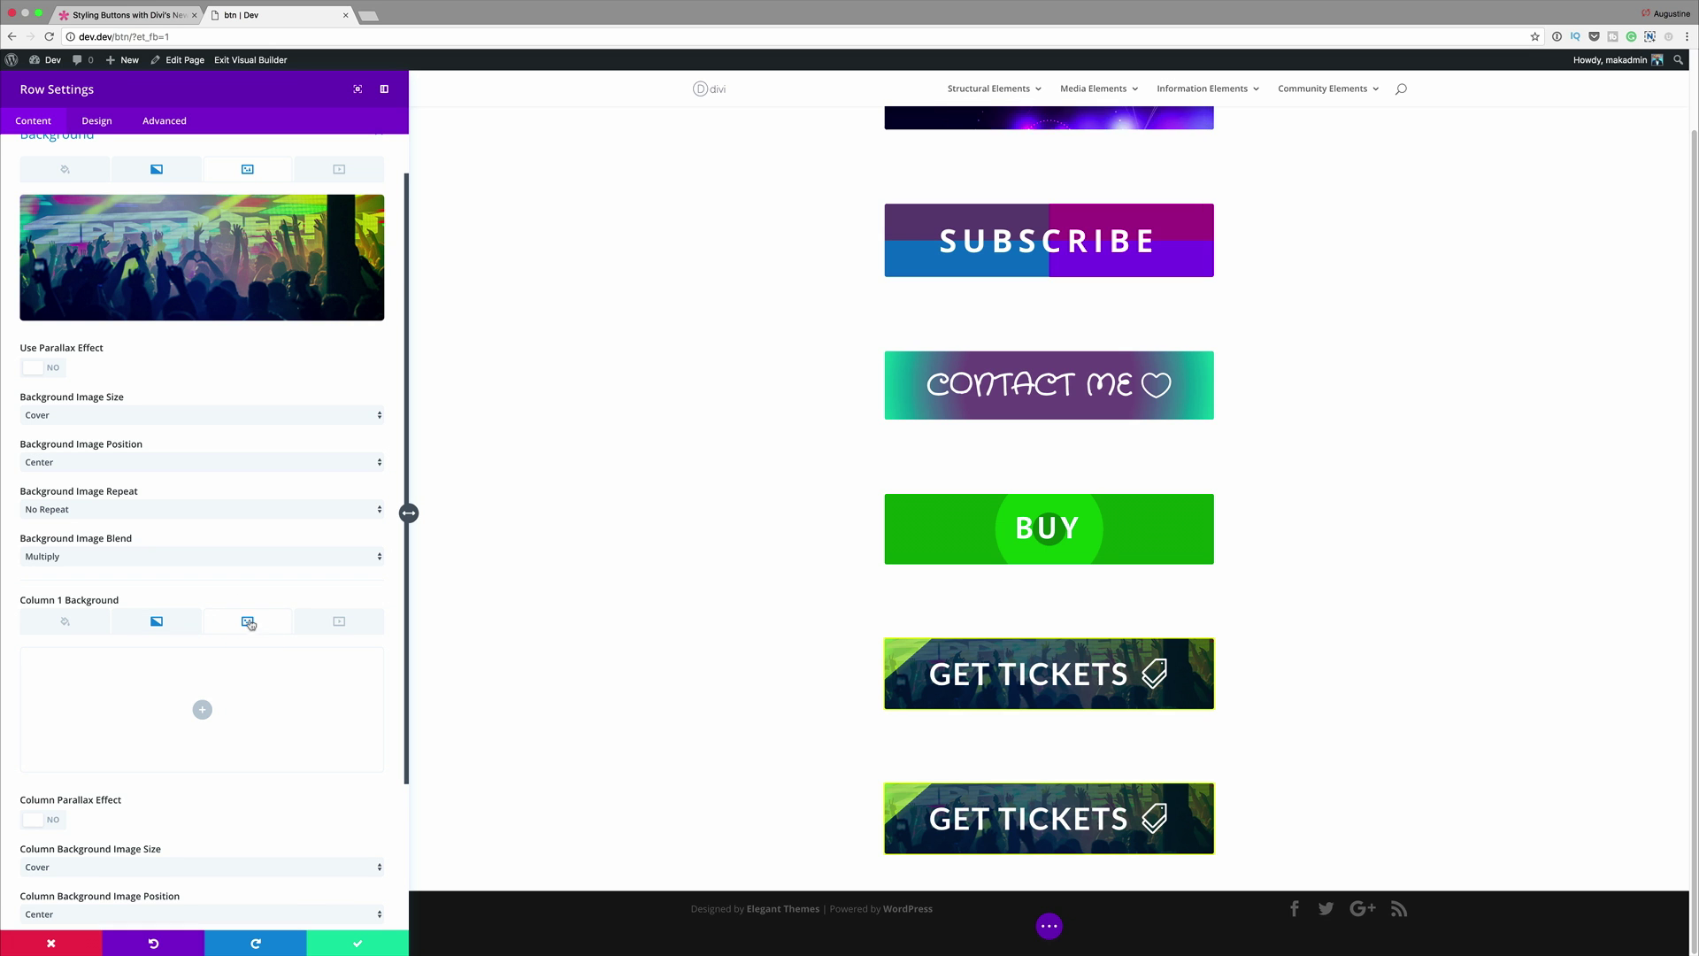
left_click(201, 710)
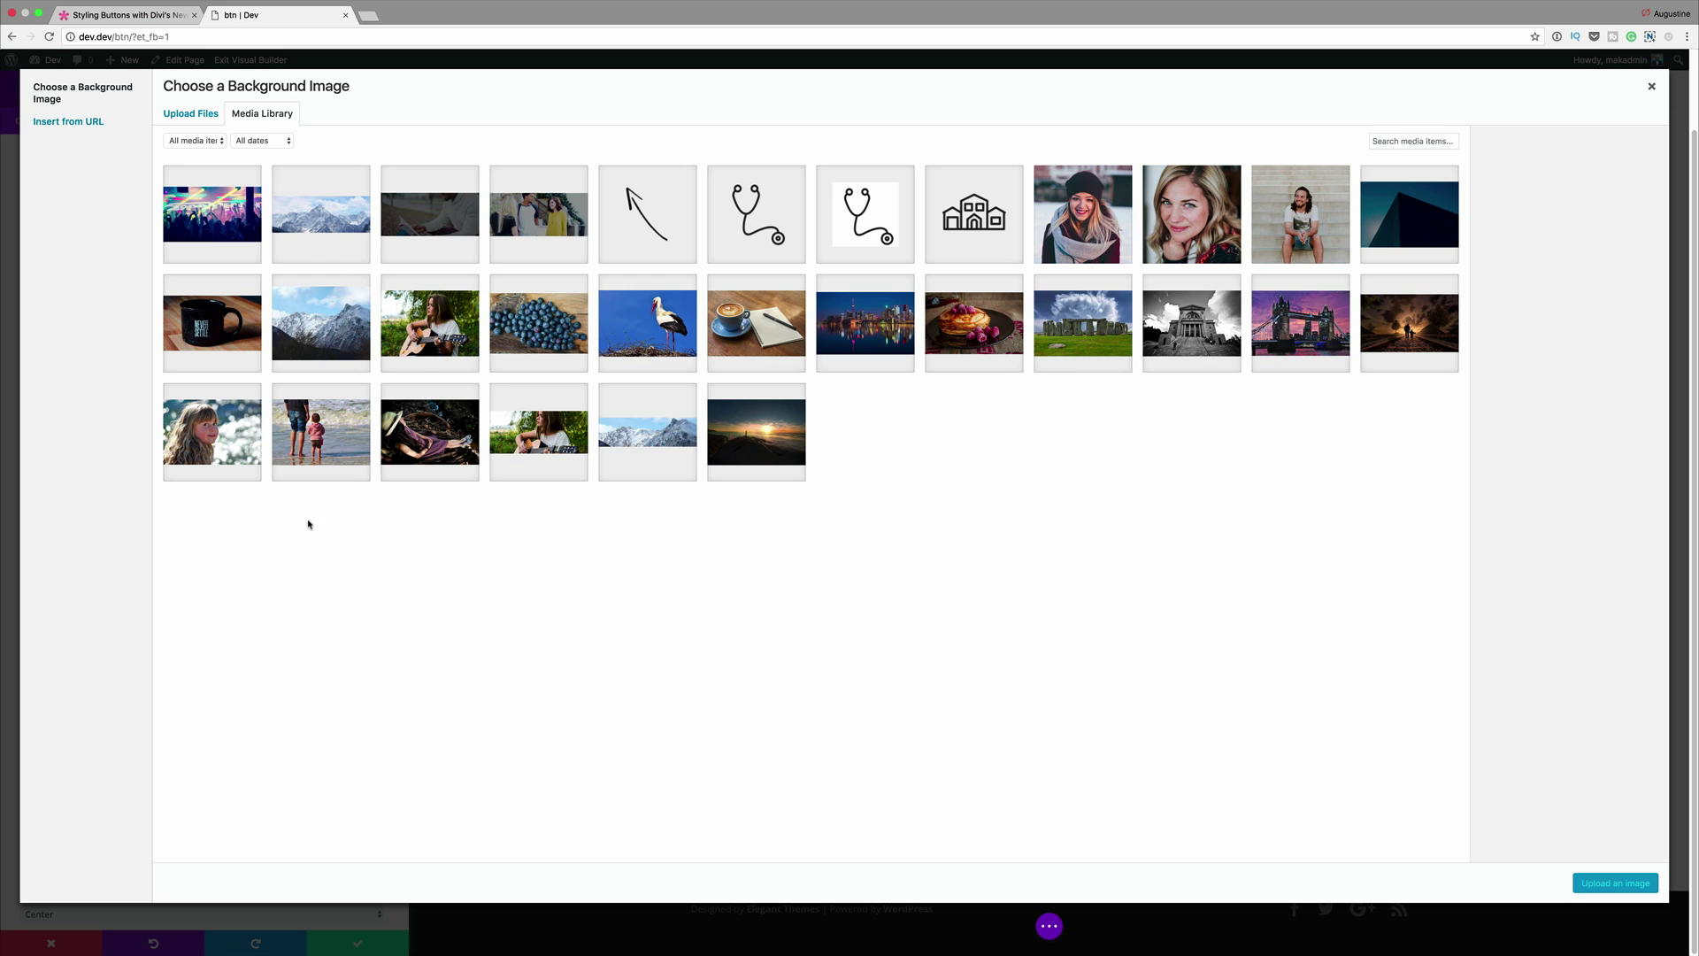
left_click(204, 450)
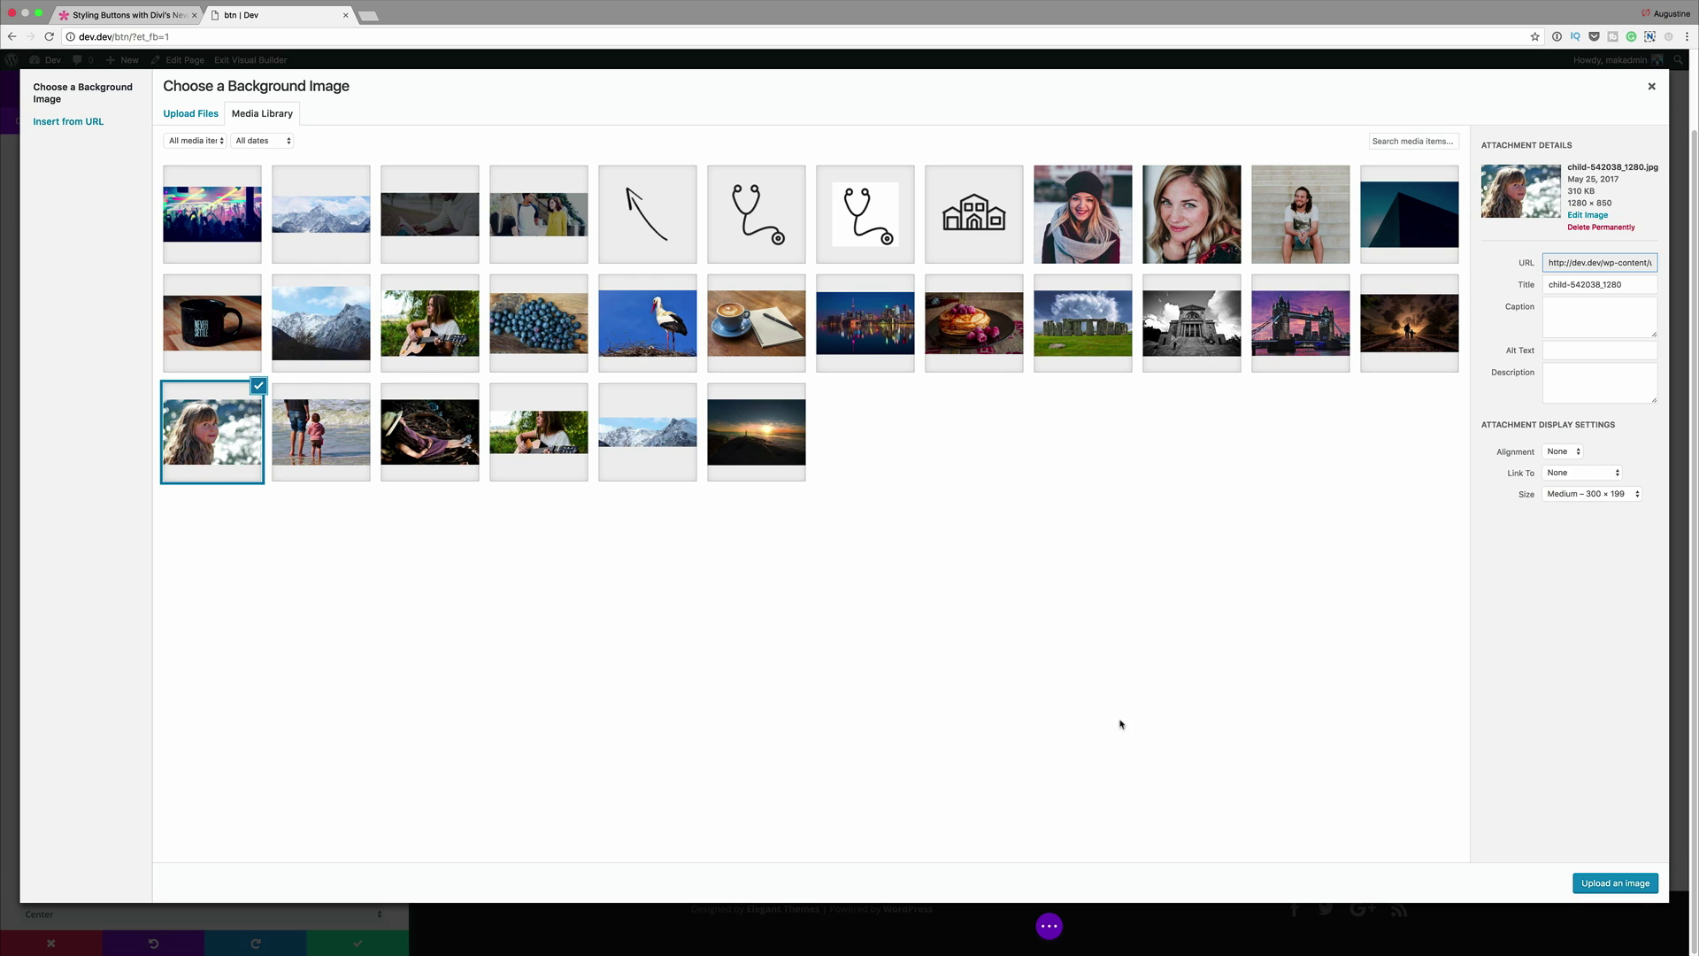
left_click(1616, 889)
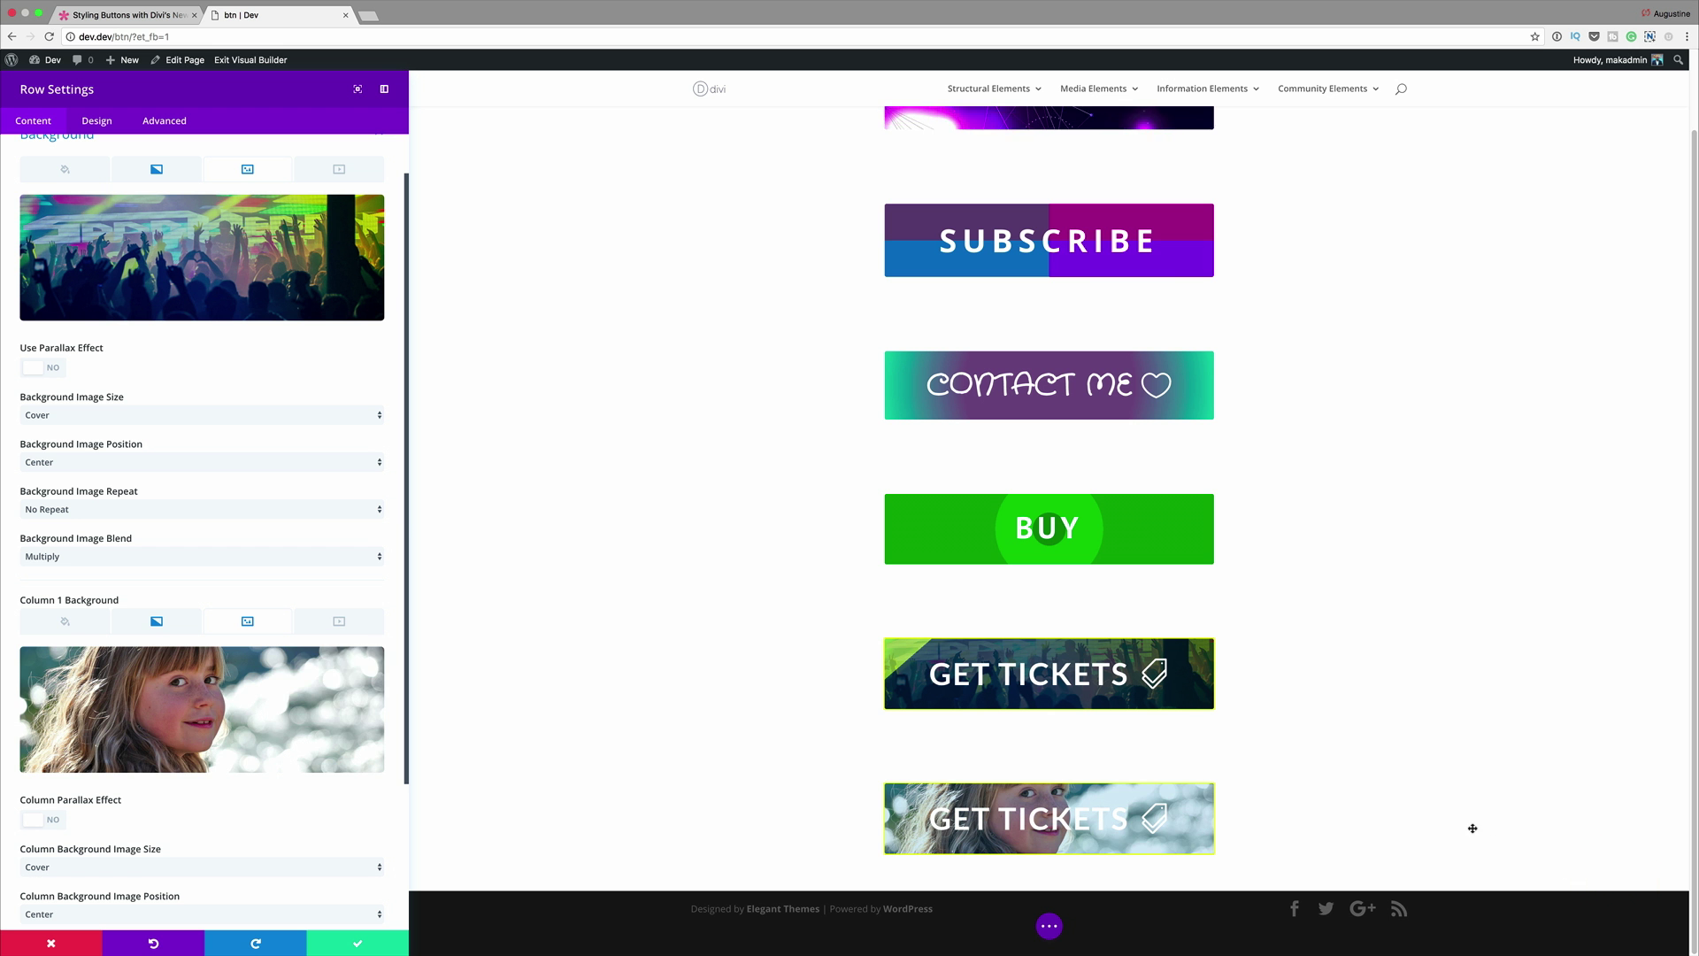
Set the Column 1 background image size to Fit, position to Center Left, repeat to No Repeat and blend to Luminosity.
scroll(405, 757, "down", 4)
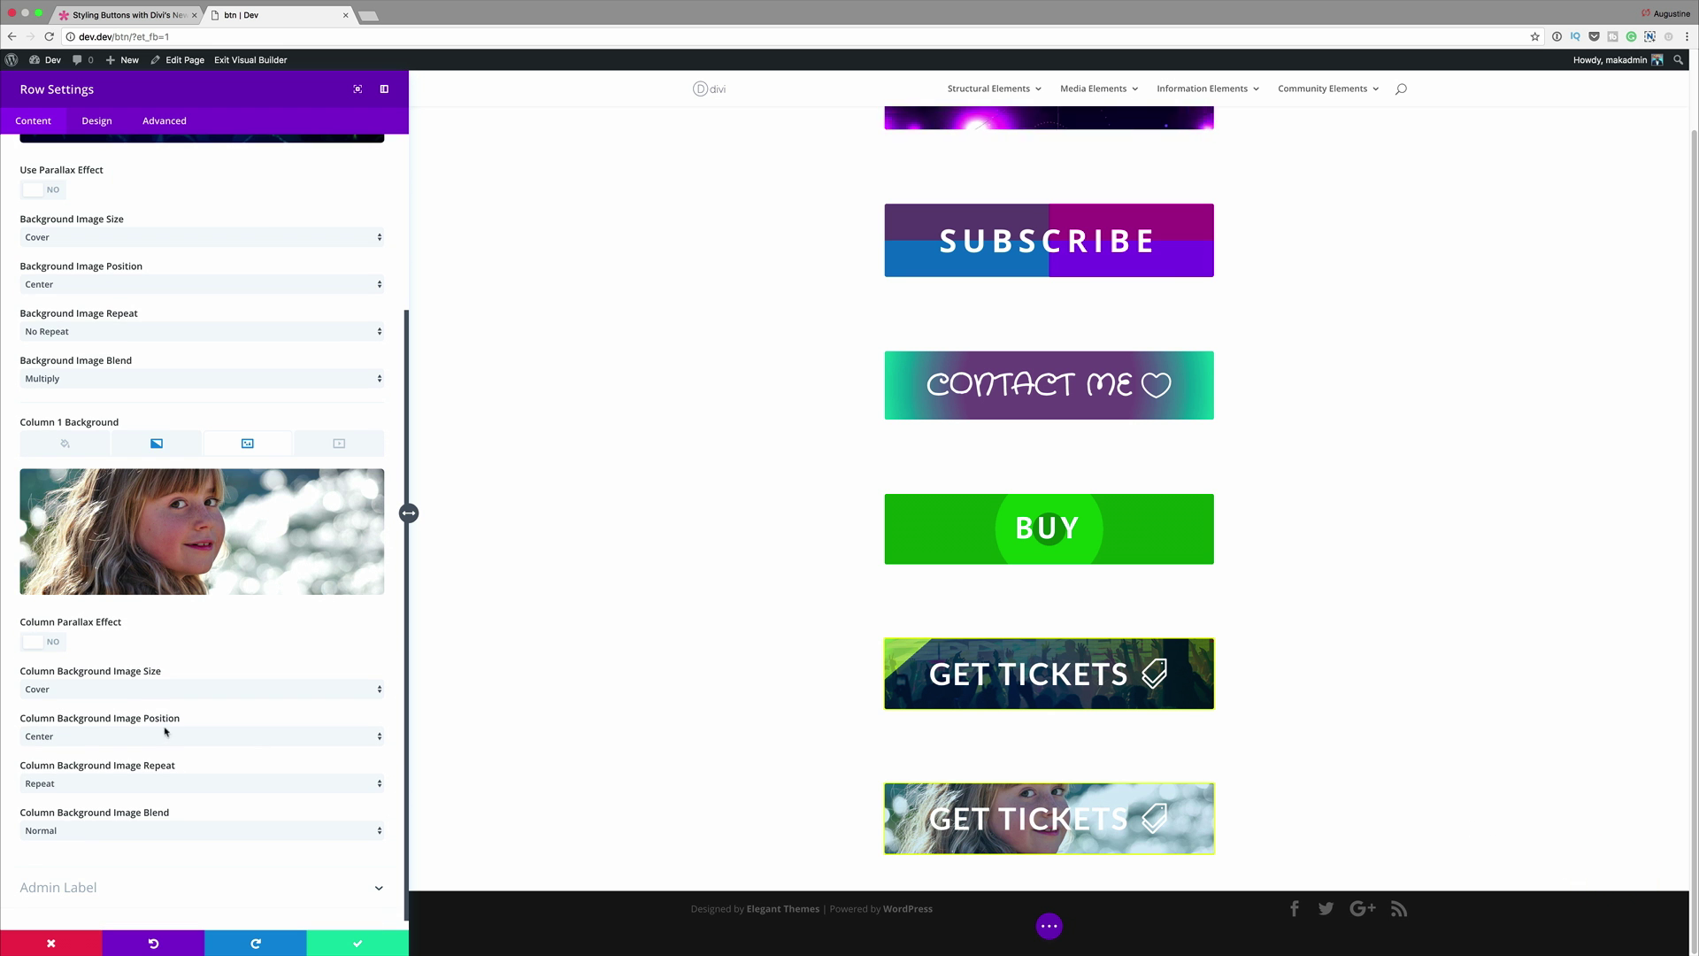
left_click(125, 696)
left_click(112, 705)
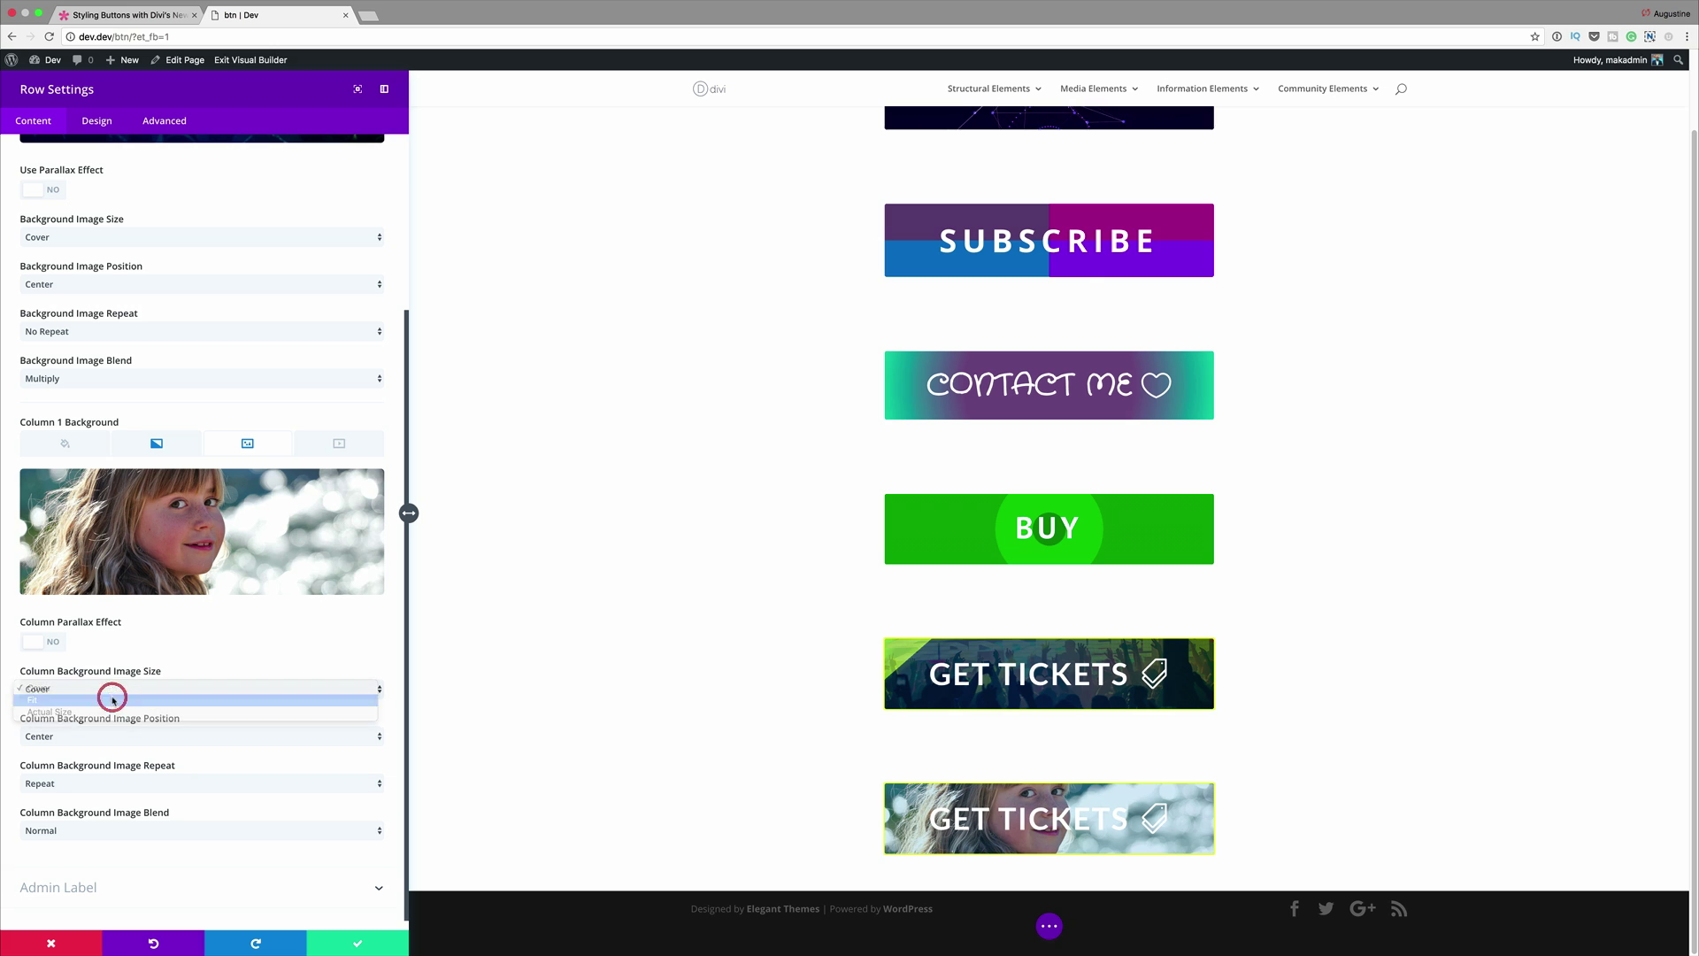
left_click(93, 740)
left_click(80, 721)
left_click(67, 784)
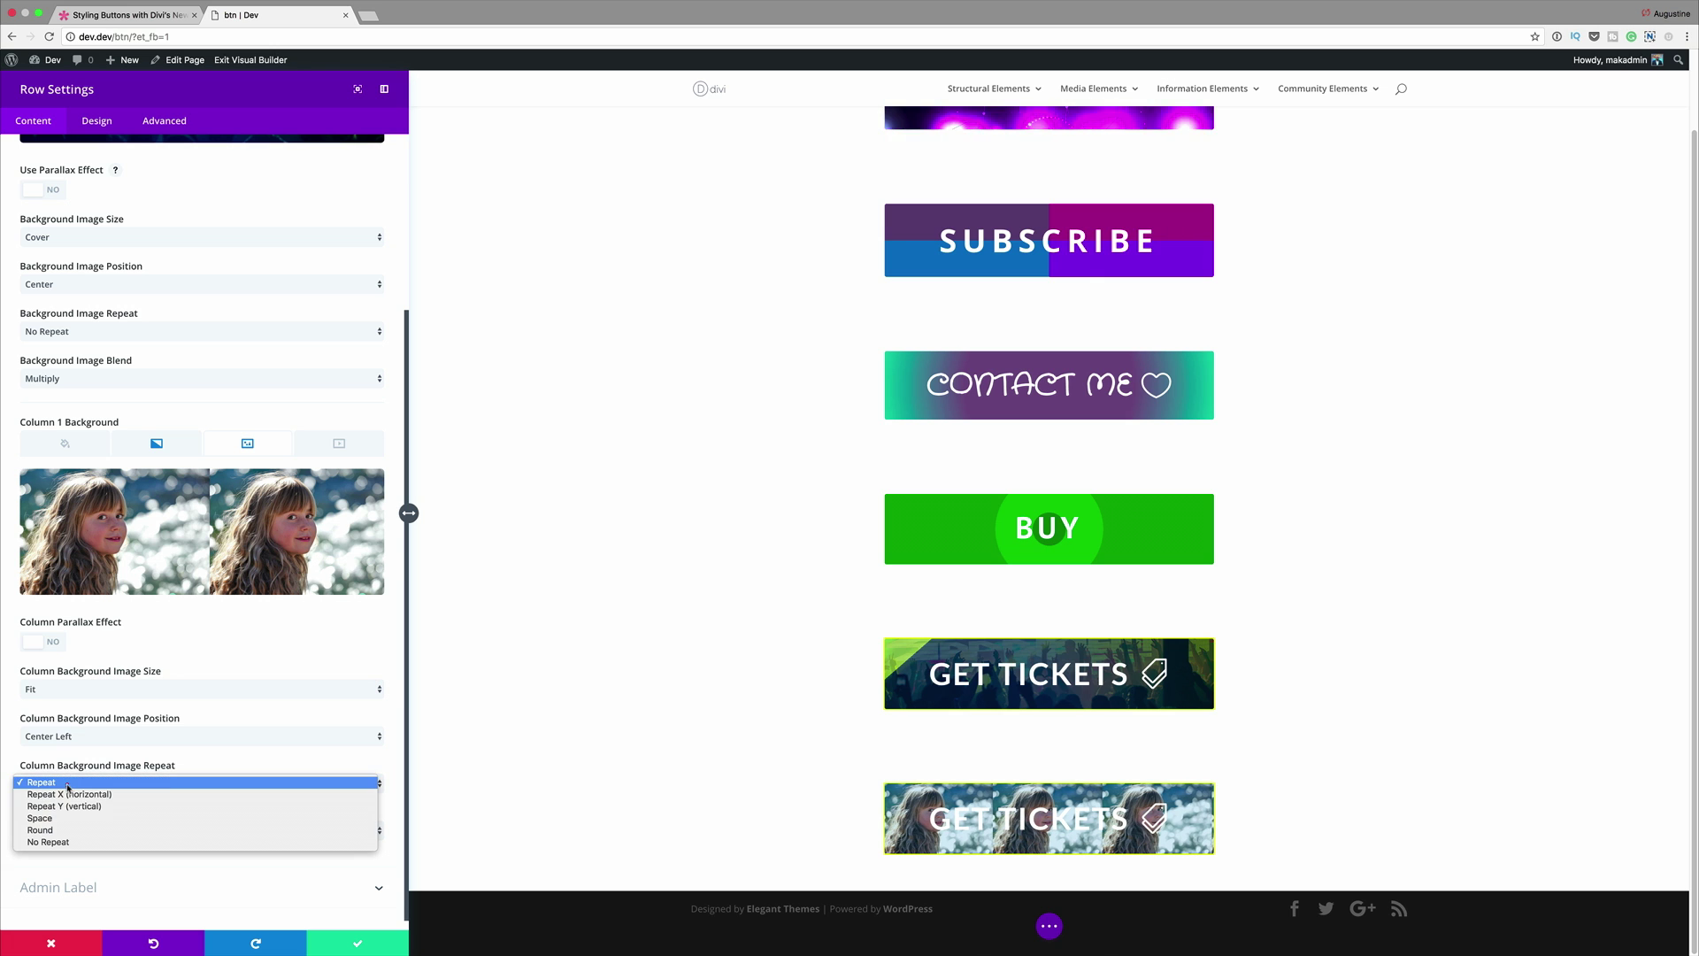
left_click(68, 843)
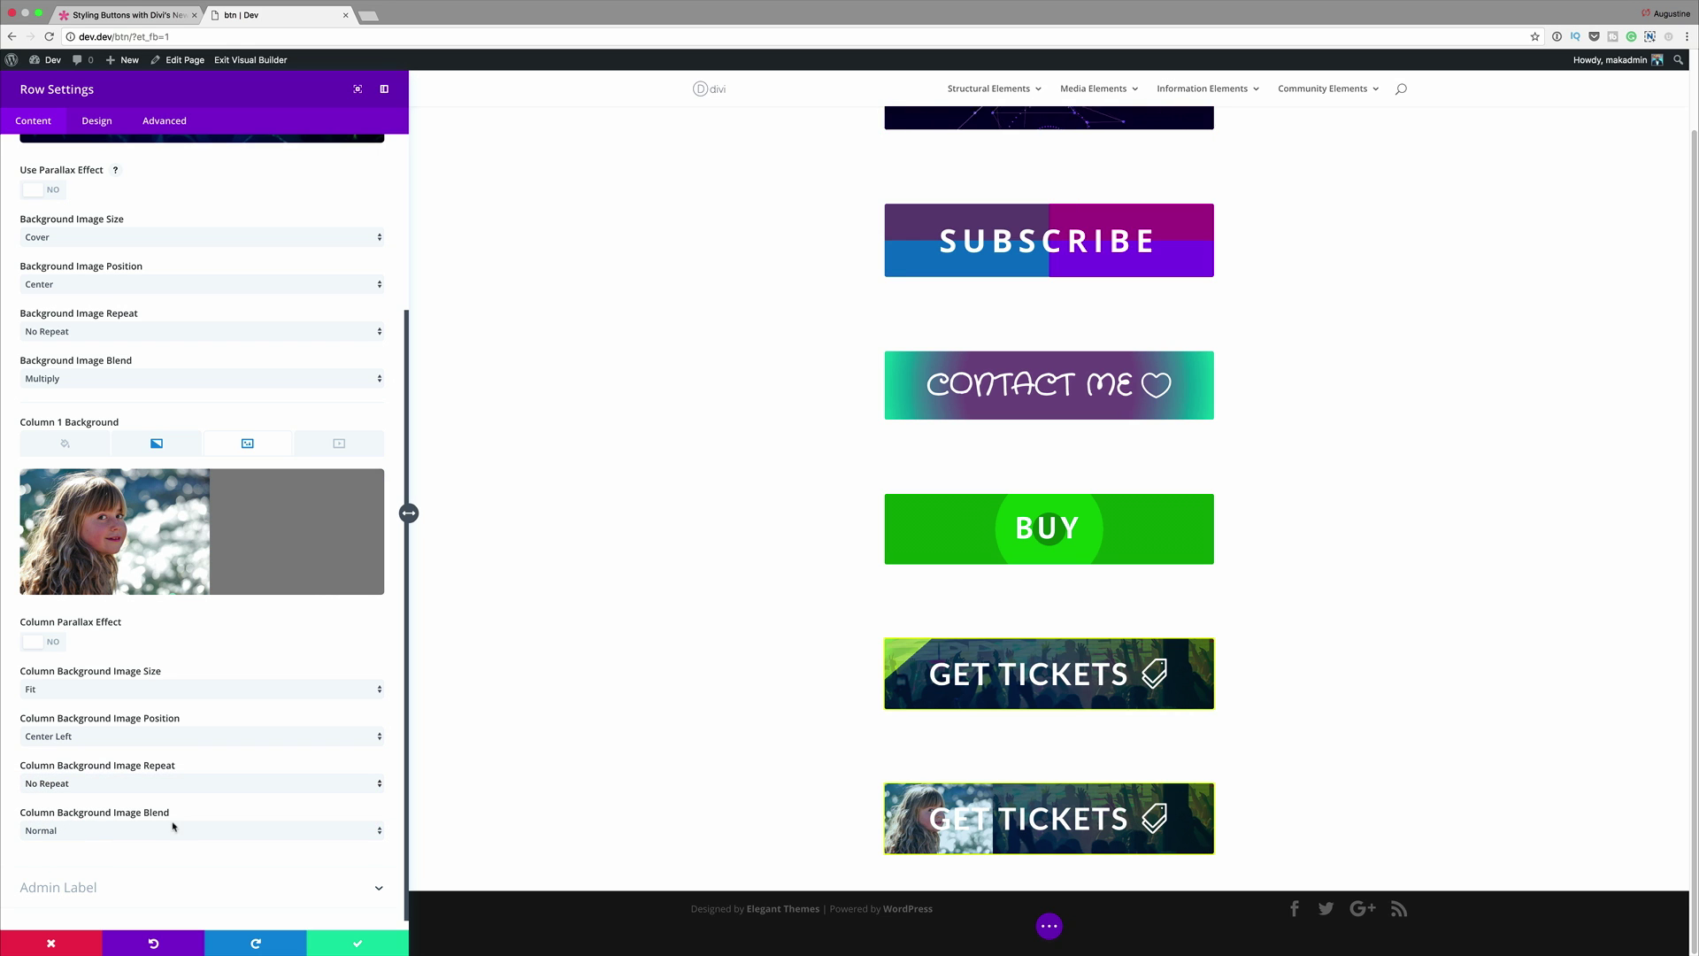
left_click(122, 839)
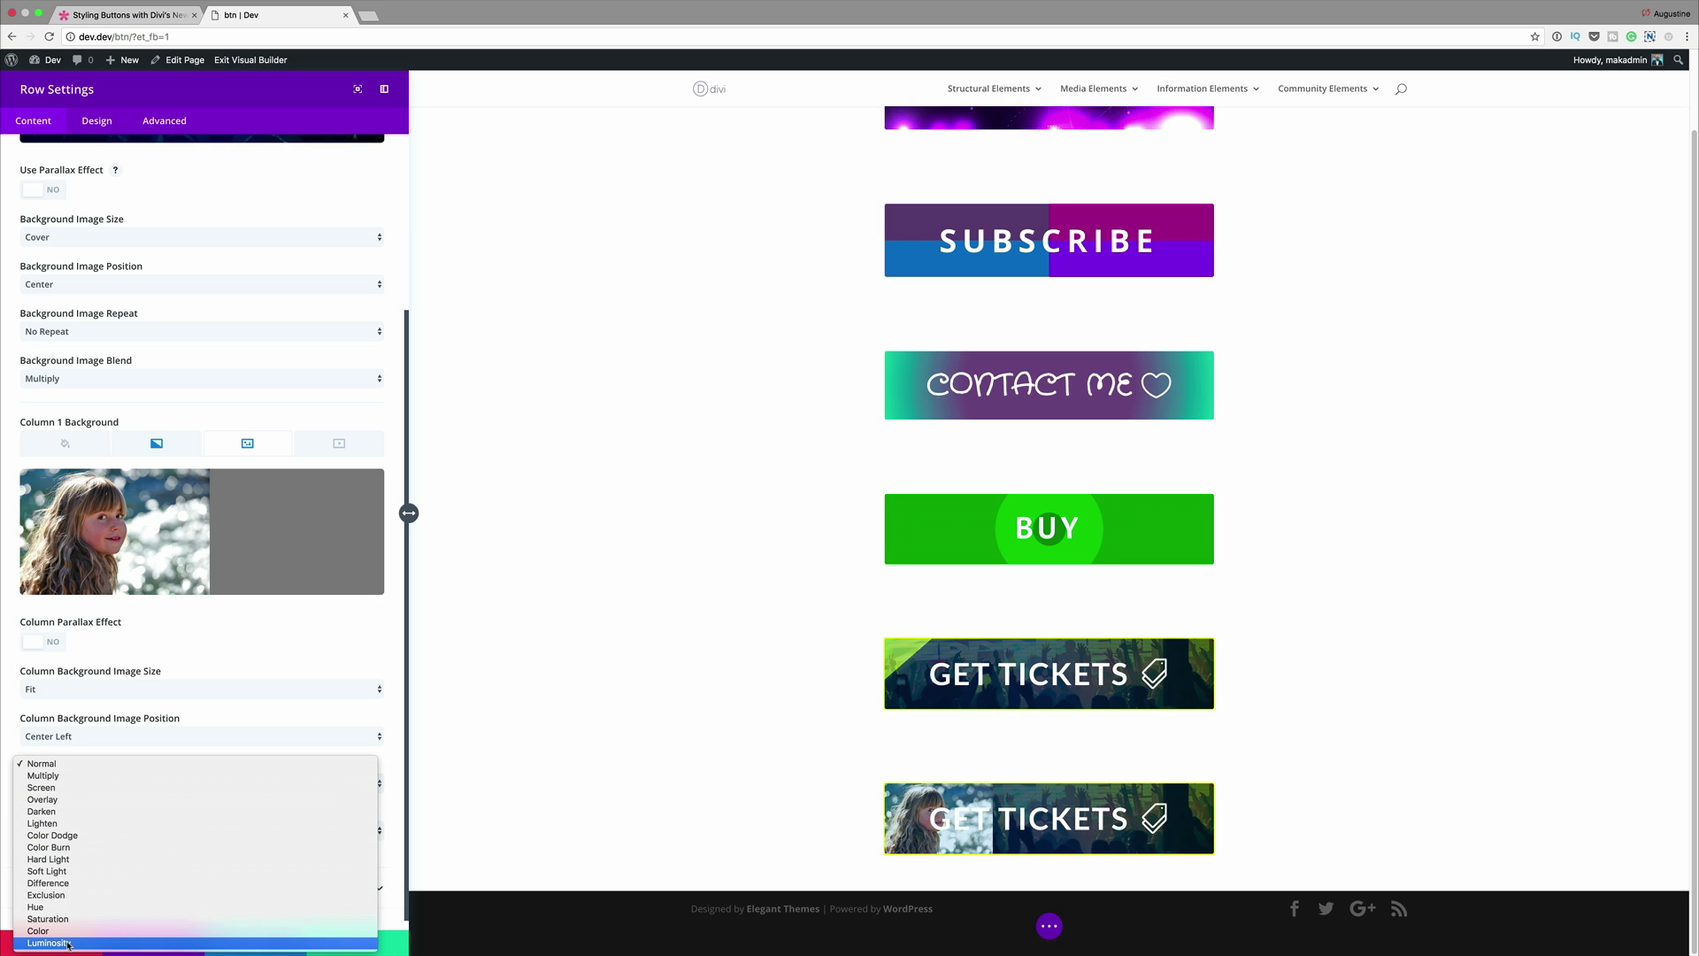
left_click(68, 943)
Remove the concert image from the duplicated row's background and give the row a solid red background color.
left_click(73, 440)
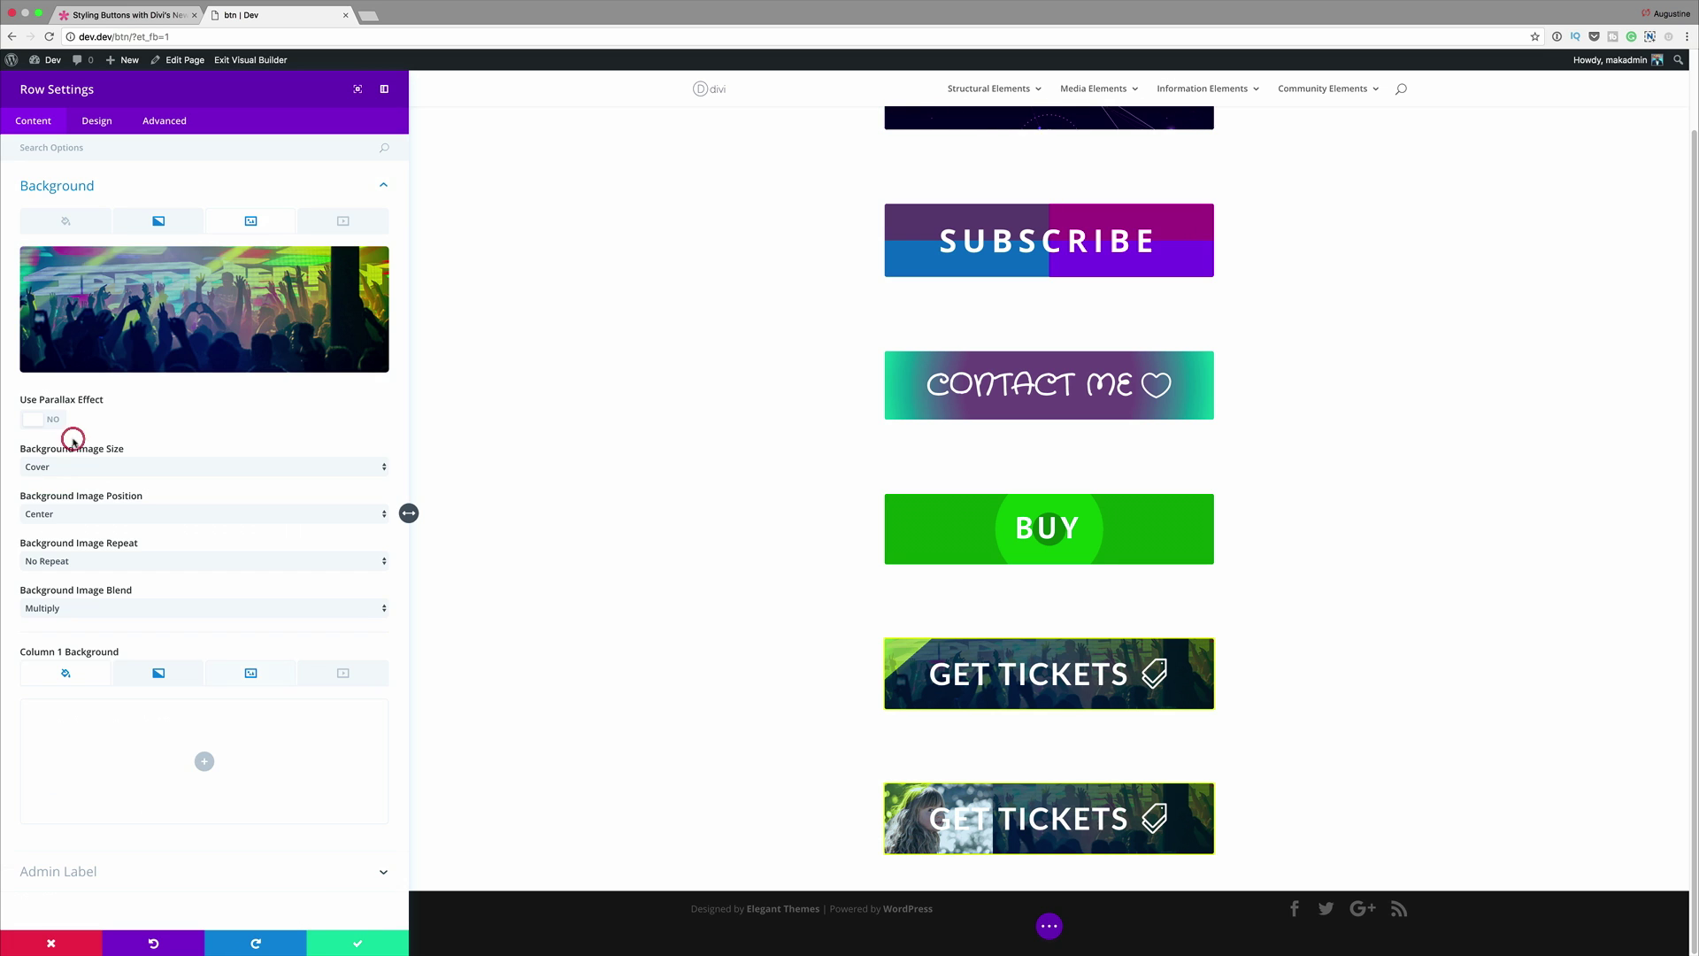
mouse_move(110, 293)
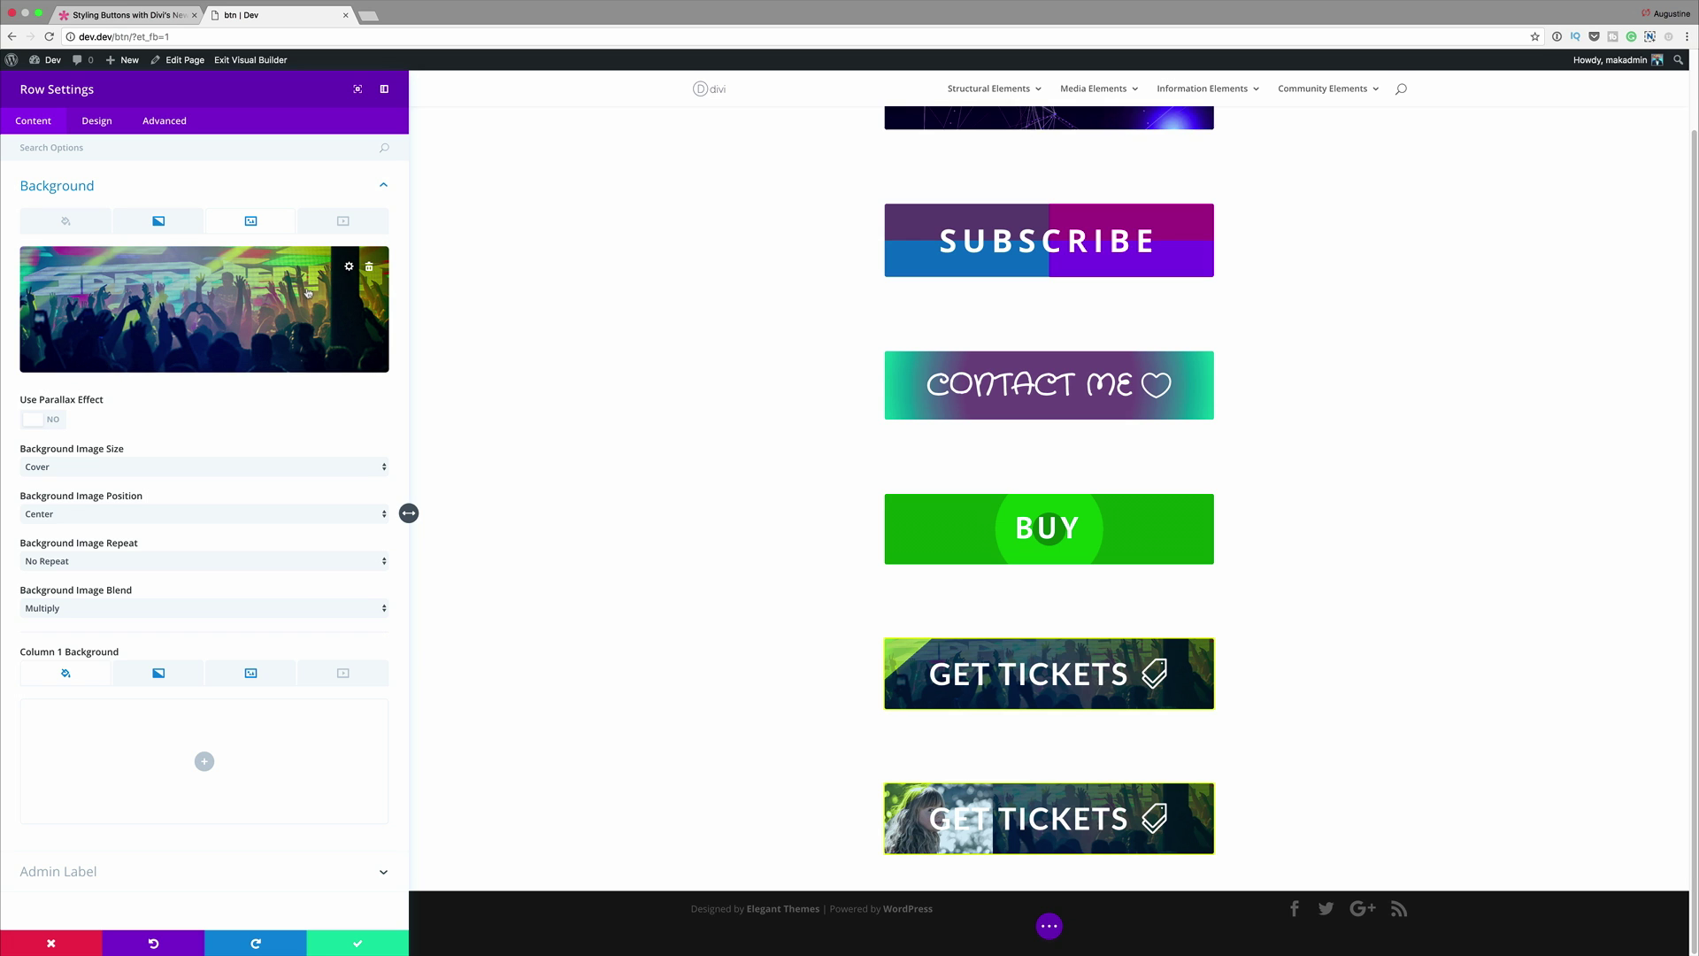
left_click(371, 269)
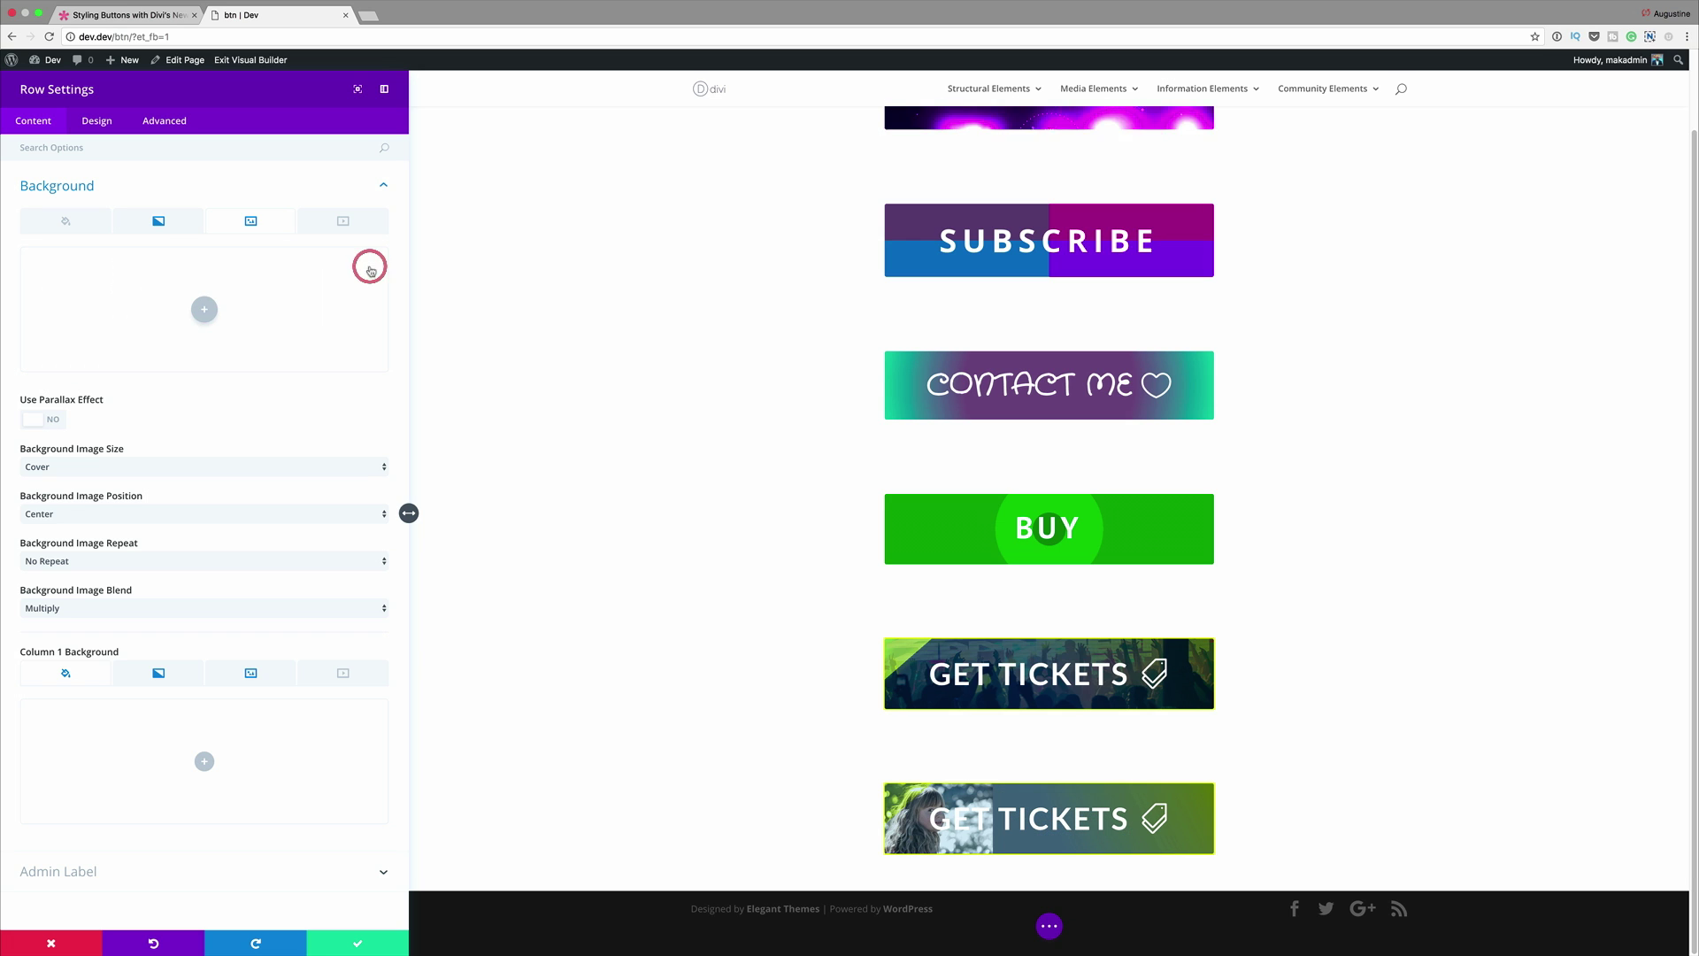
left_click(64, 223)
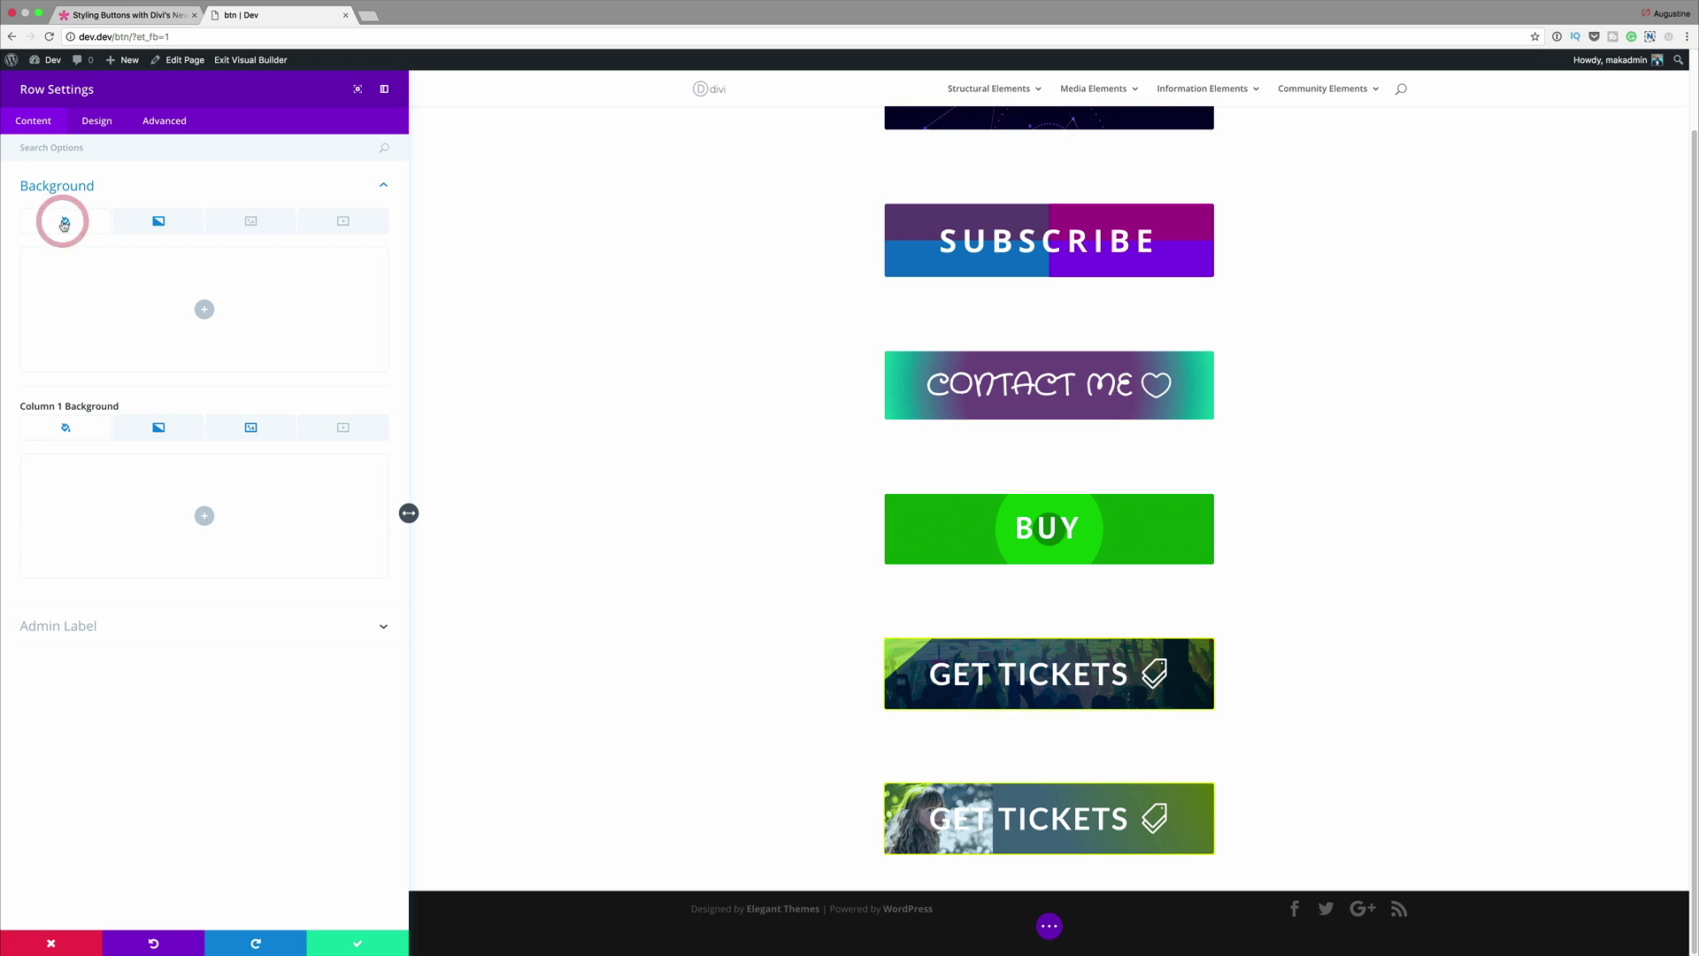
left_click(204, 309)
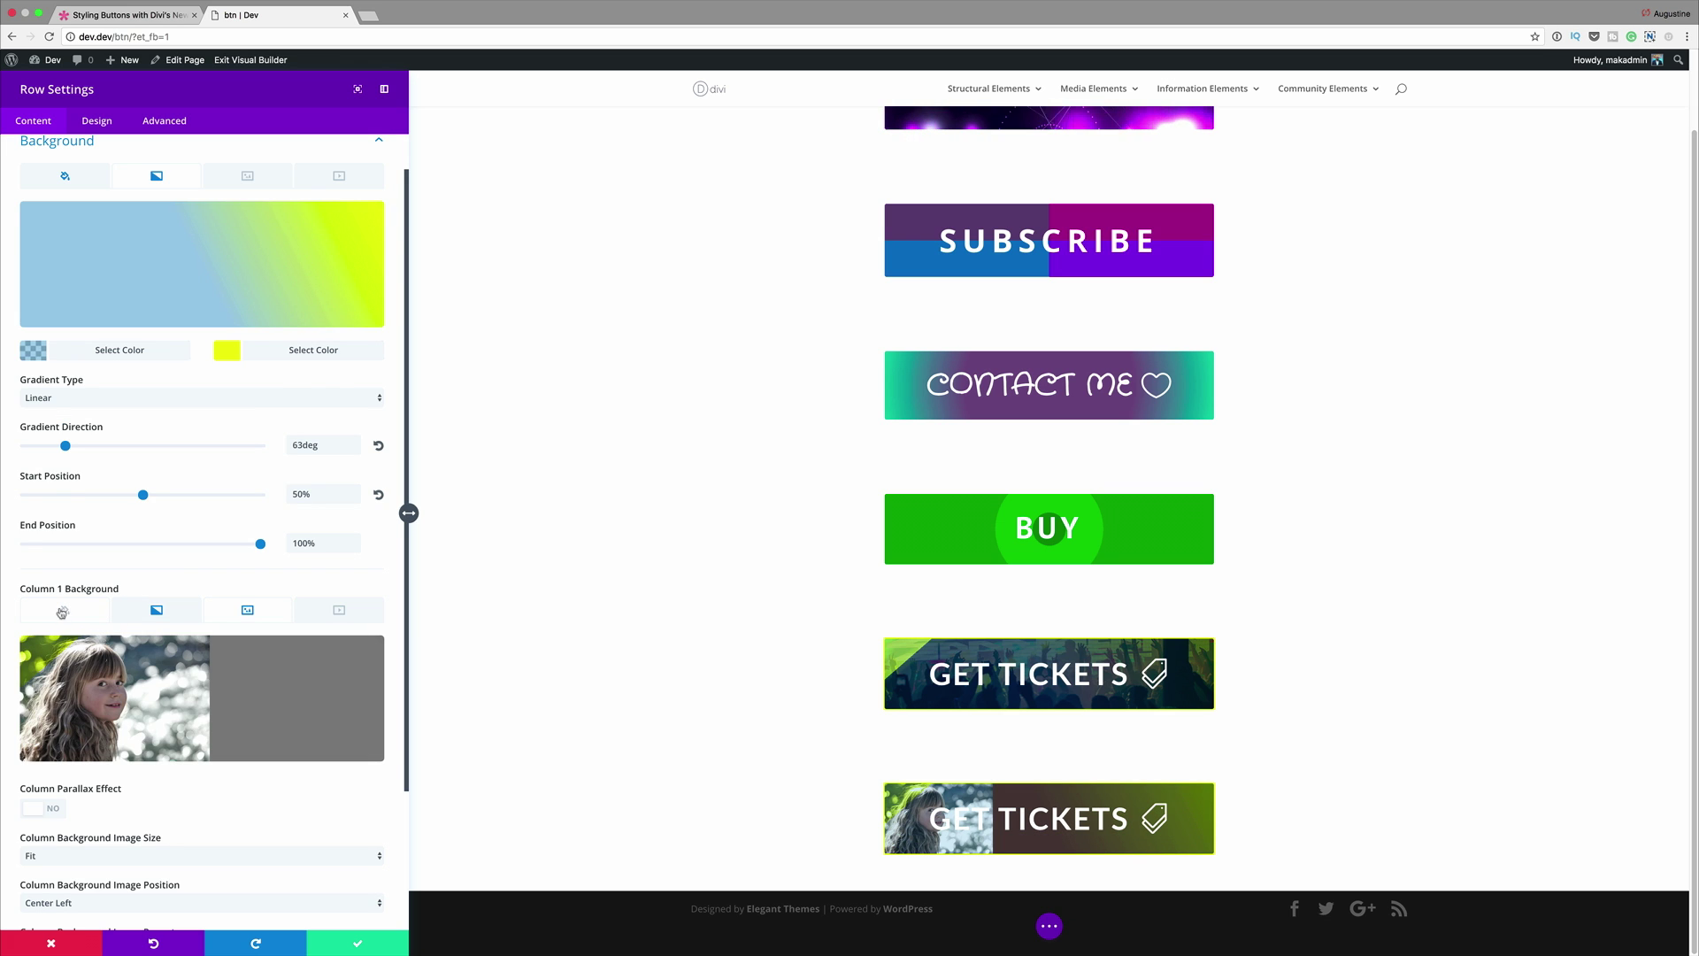
Remove the blue-to-yellow gradient from the duplicated row's background.
left_click(62, 609)
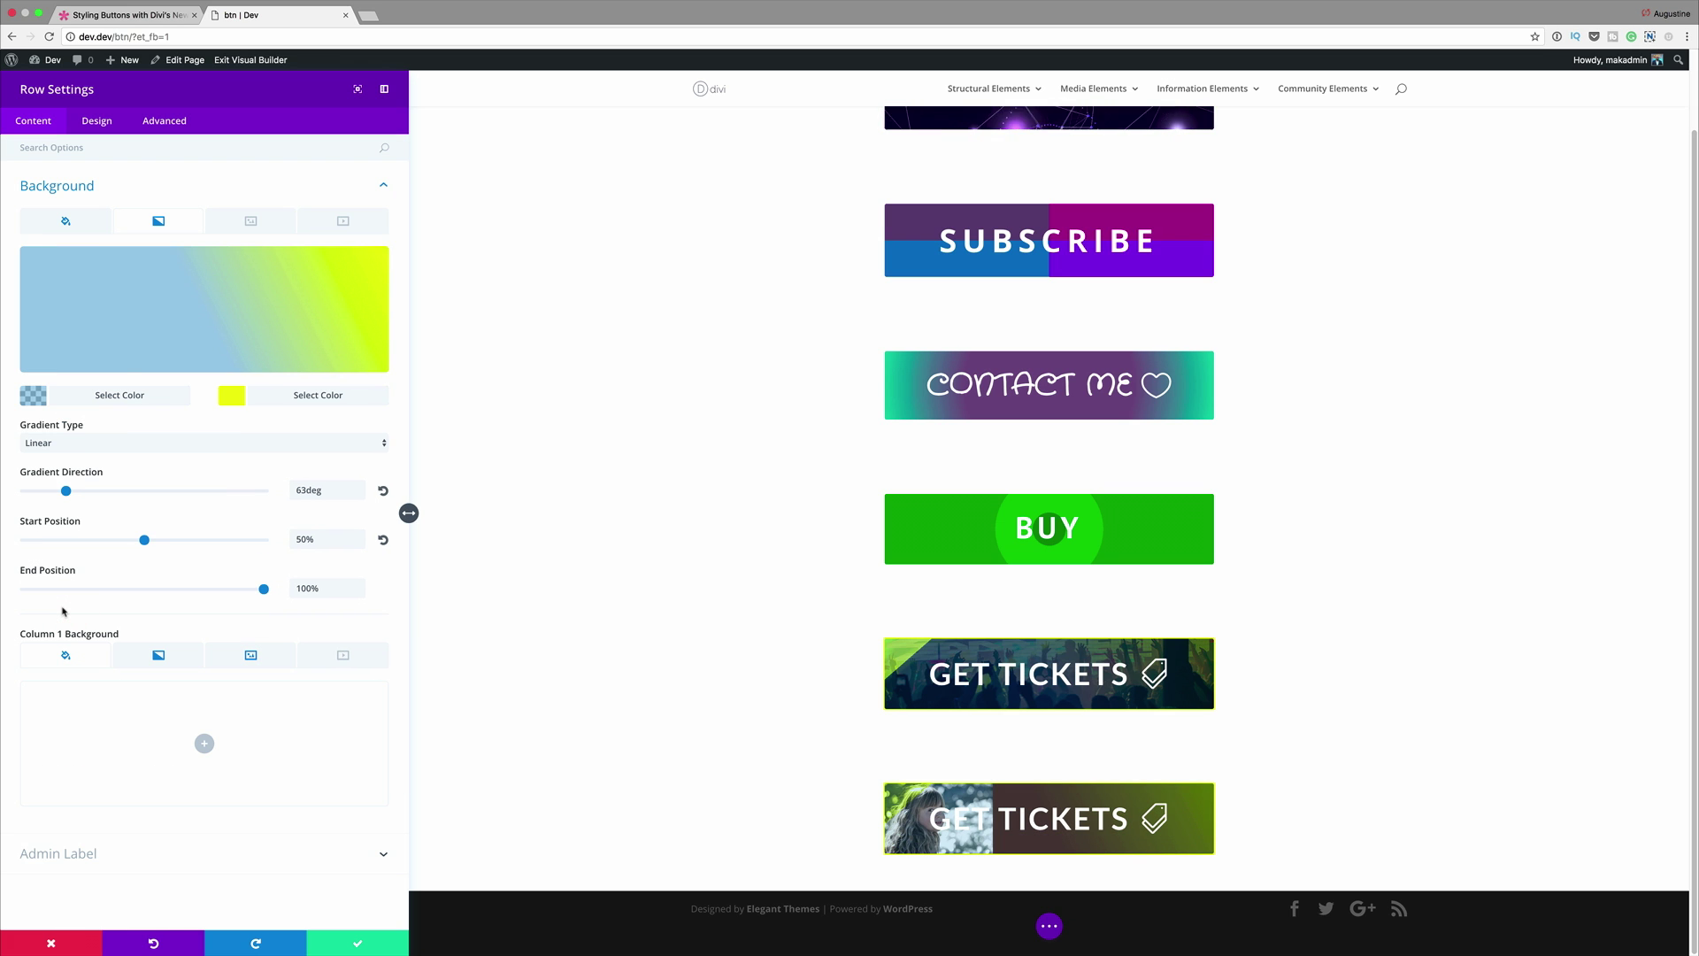
left_click(369, 266)
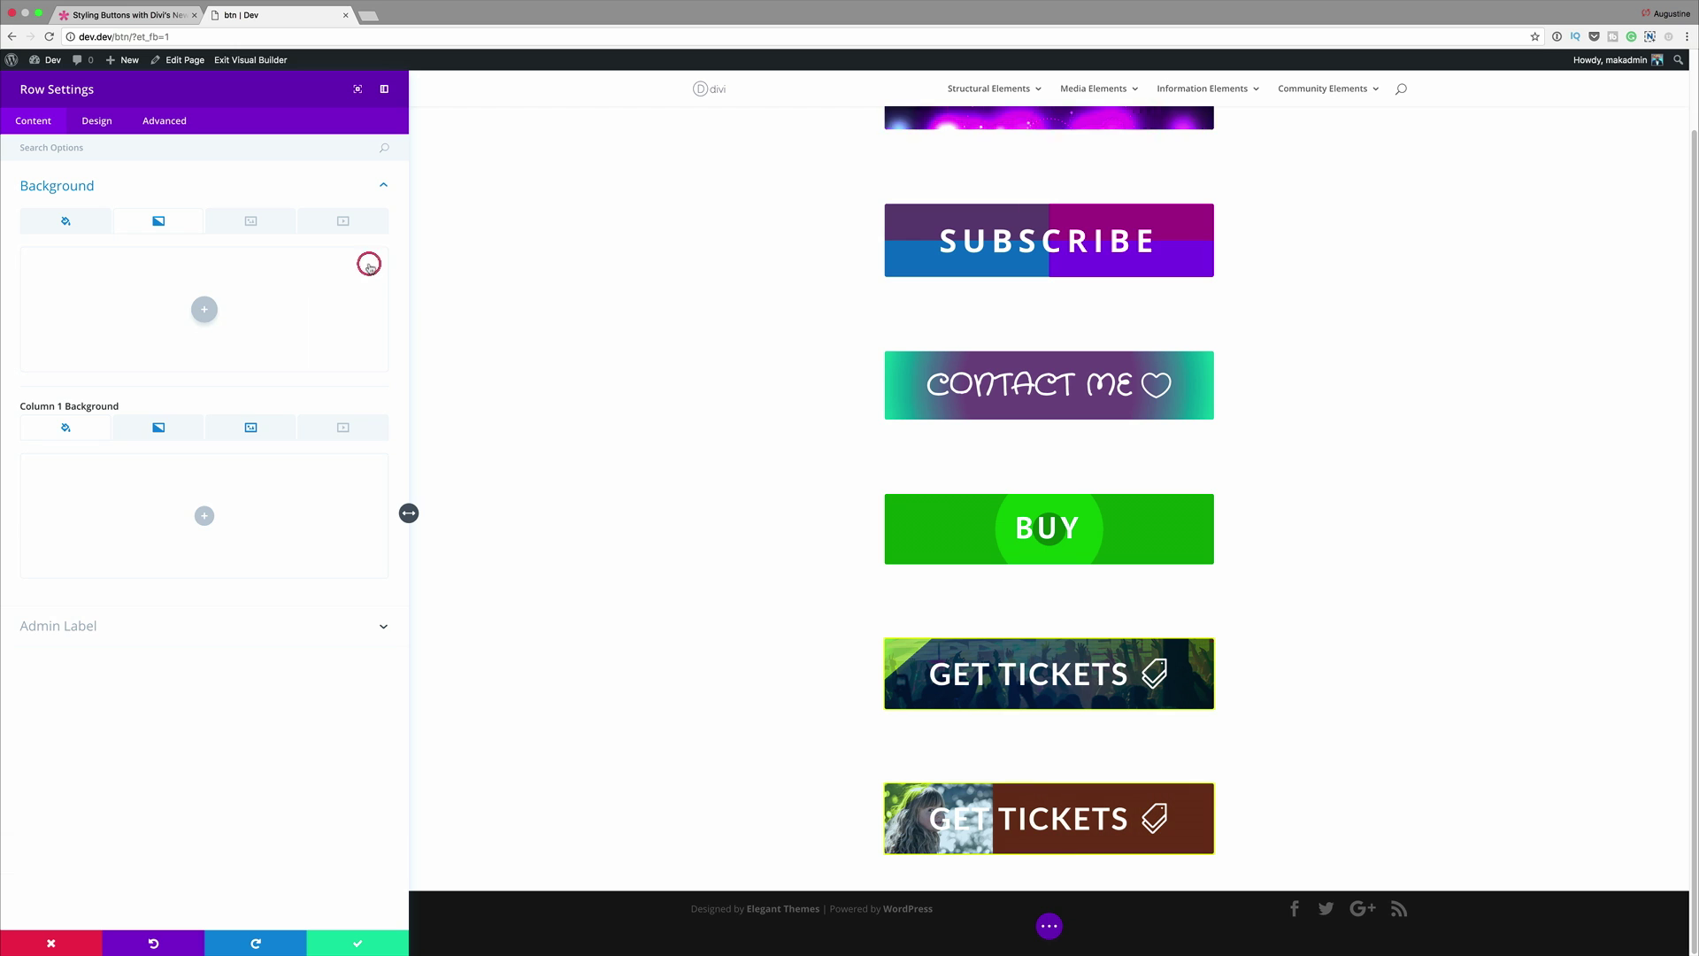
left_click(77, 218)
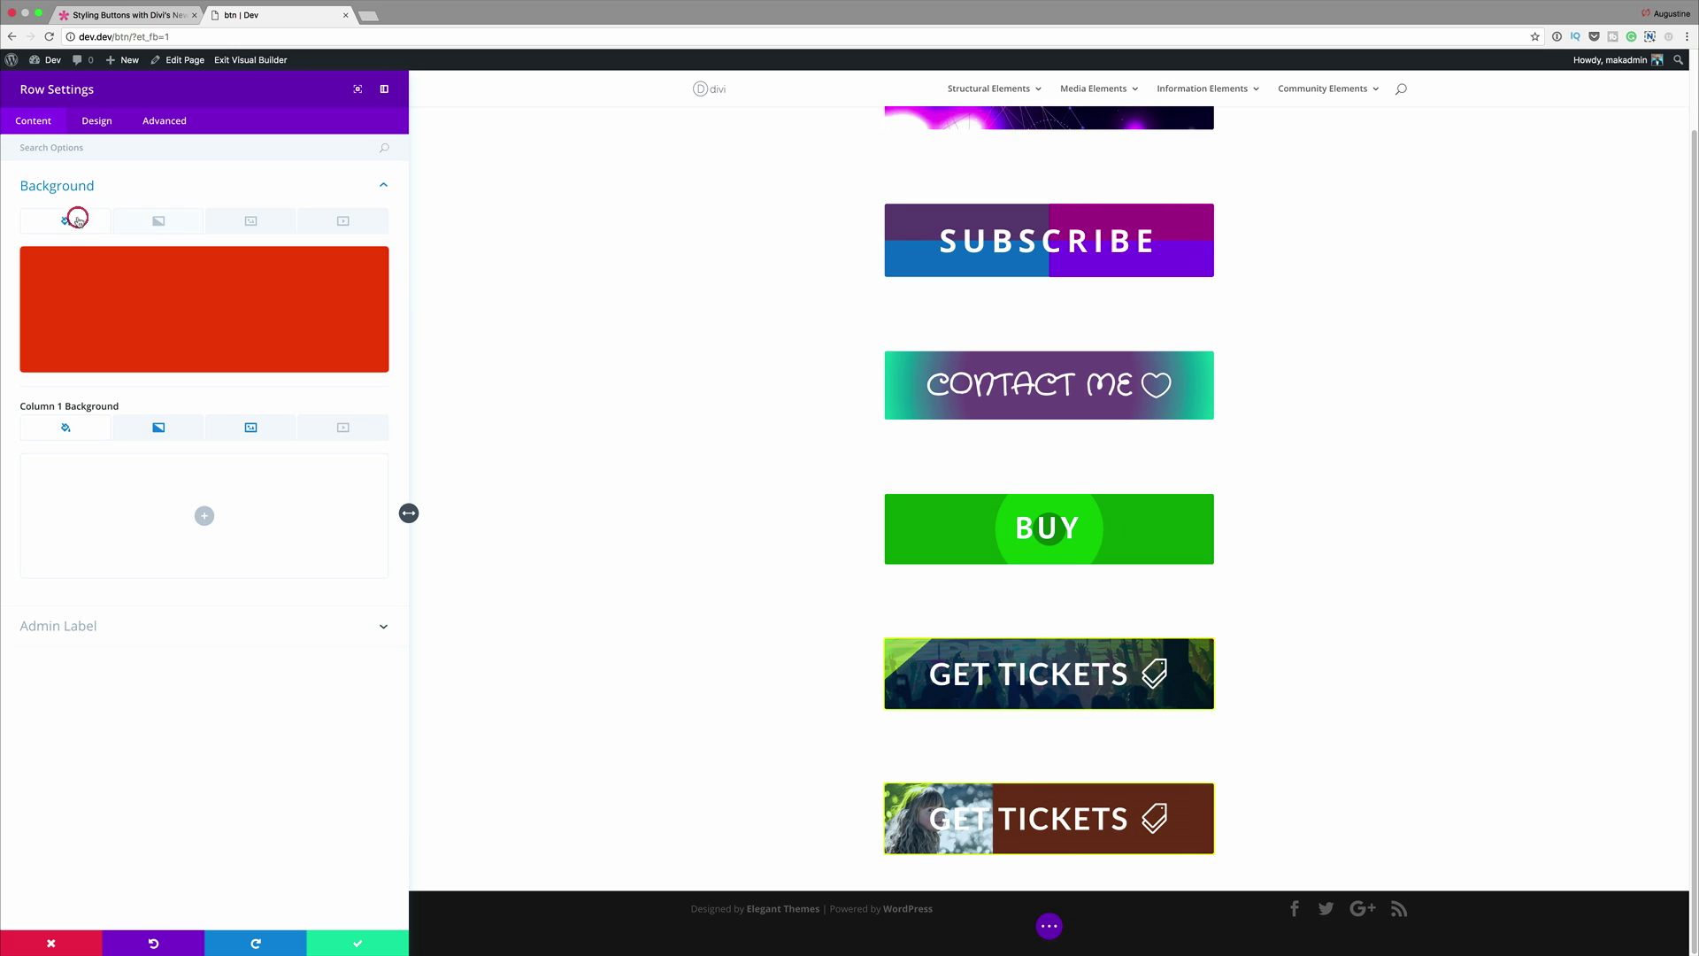
mouse_move(195, 294)
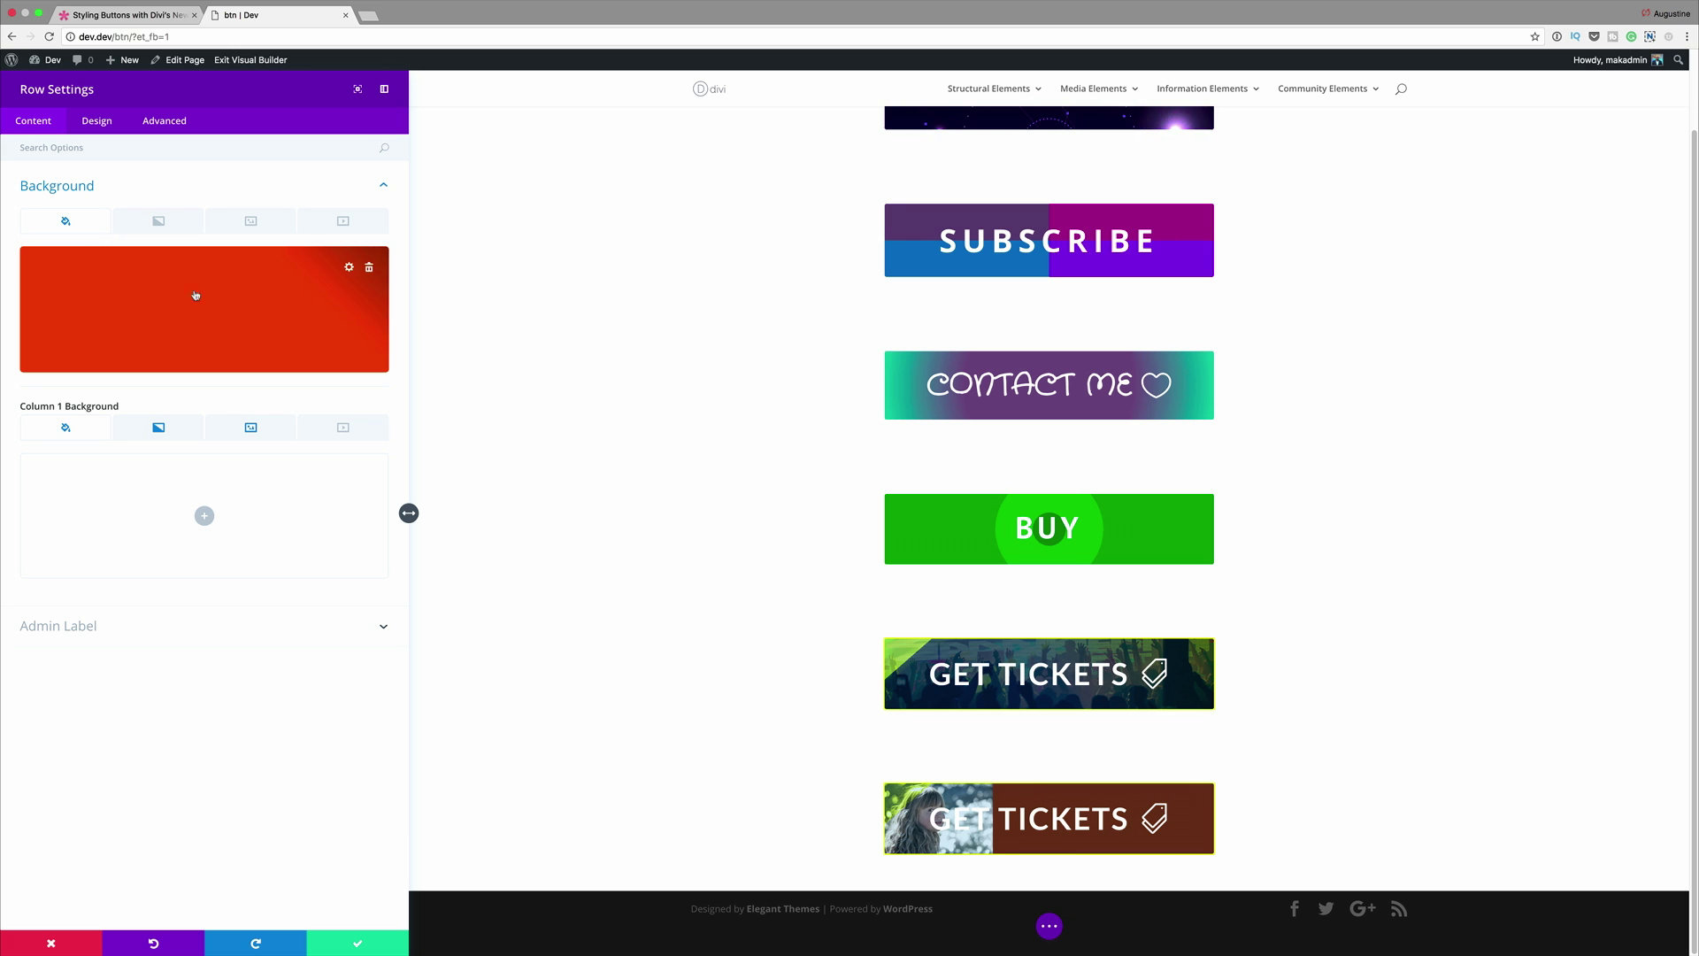
Set the Column 1 background color to orange #fc6000.
left_click(204, 515)
left_click(35, 470)
type("fc6000")
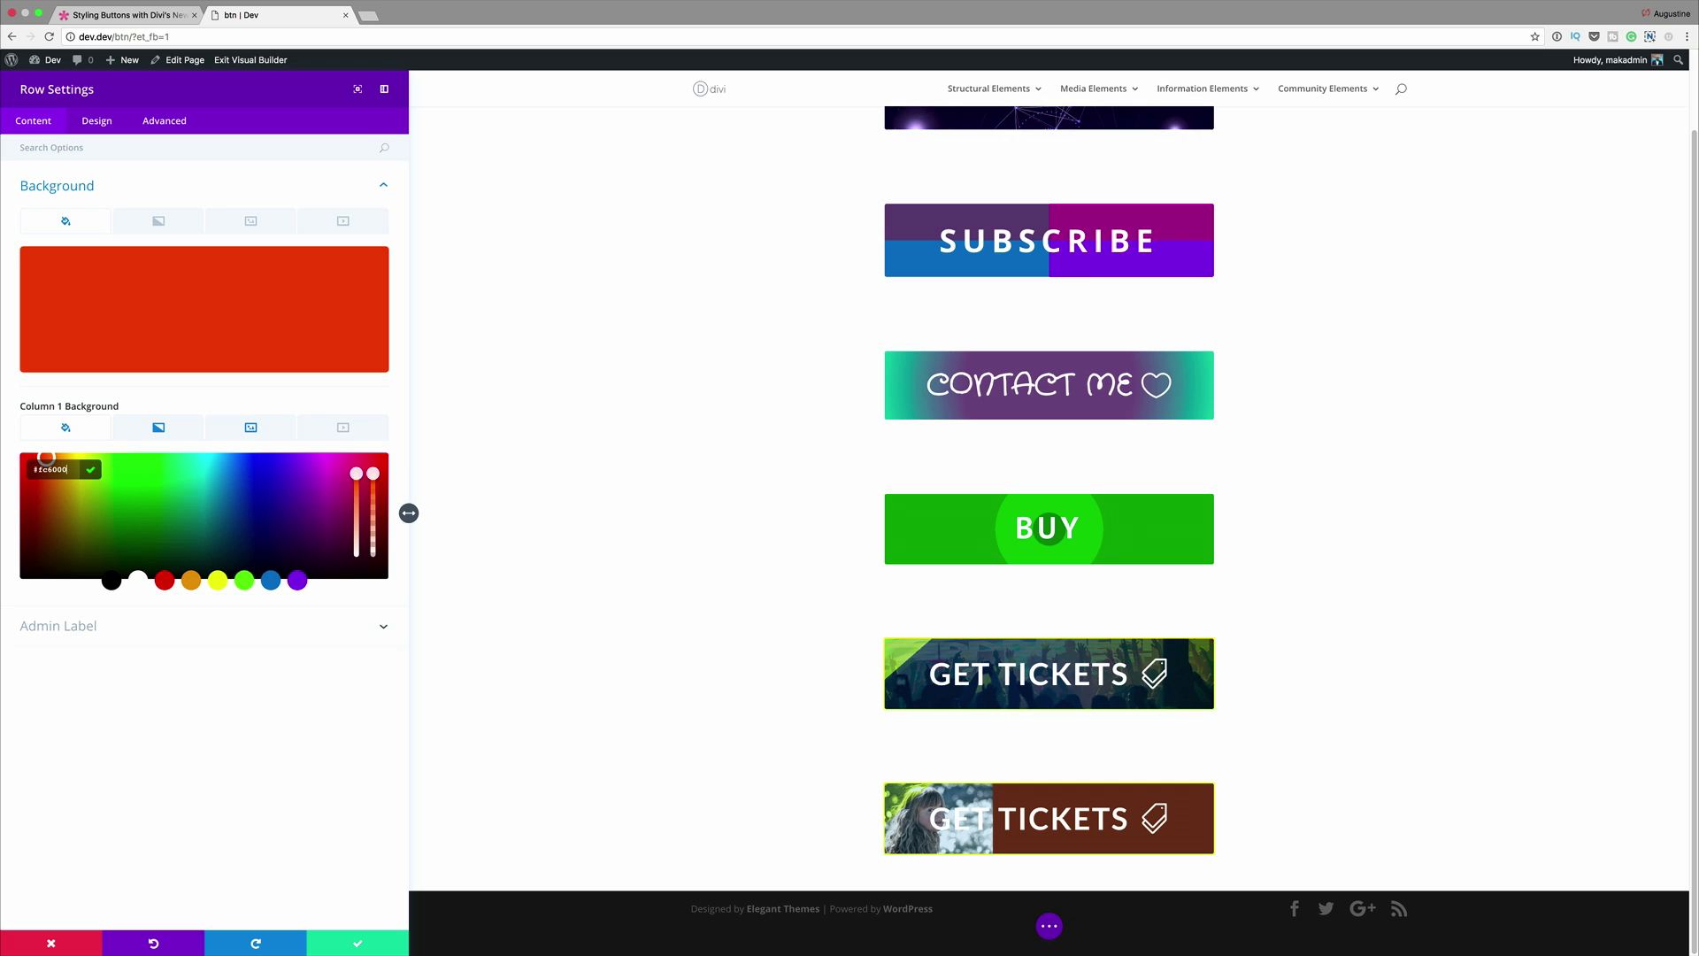
left_click(112, 625)
Remove the yellow and gray gradient from the Column 1 background and save the row settings.
left_click(174, 430)
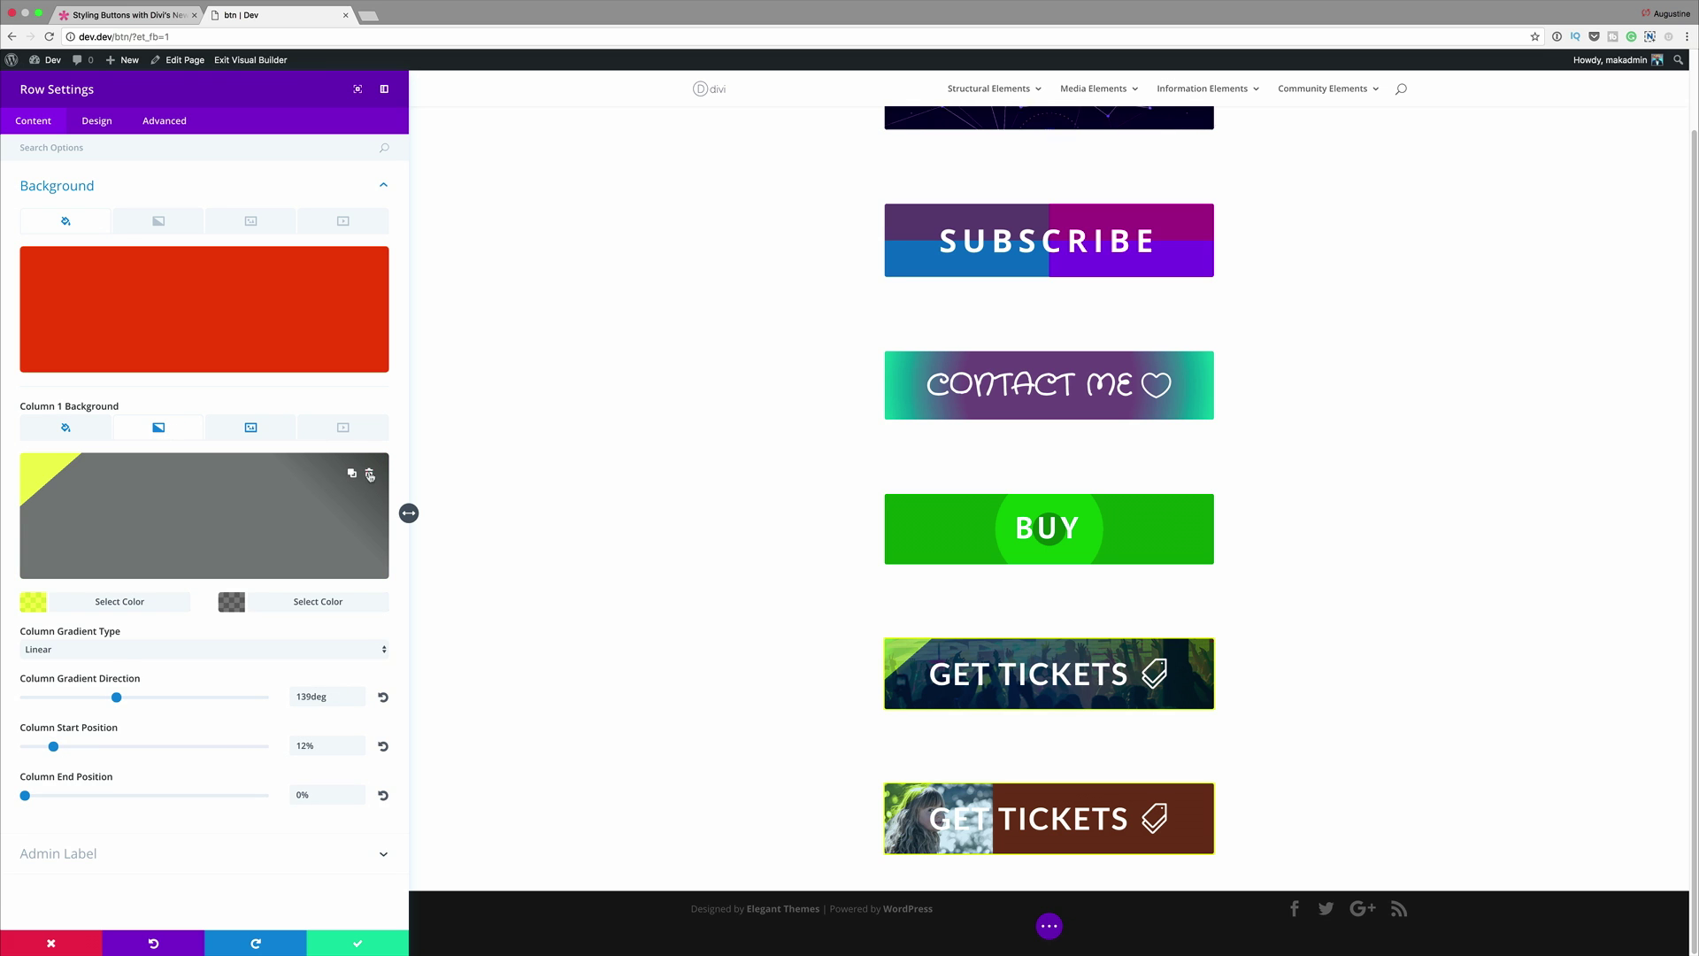
left_click(370, 476)
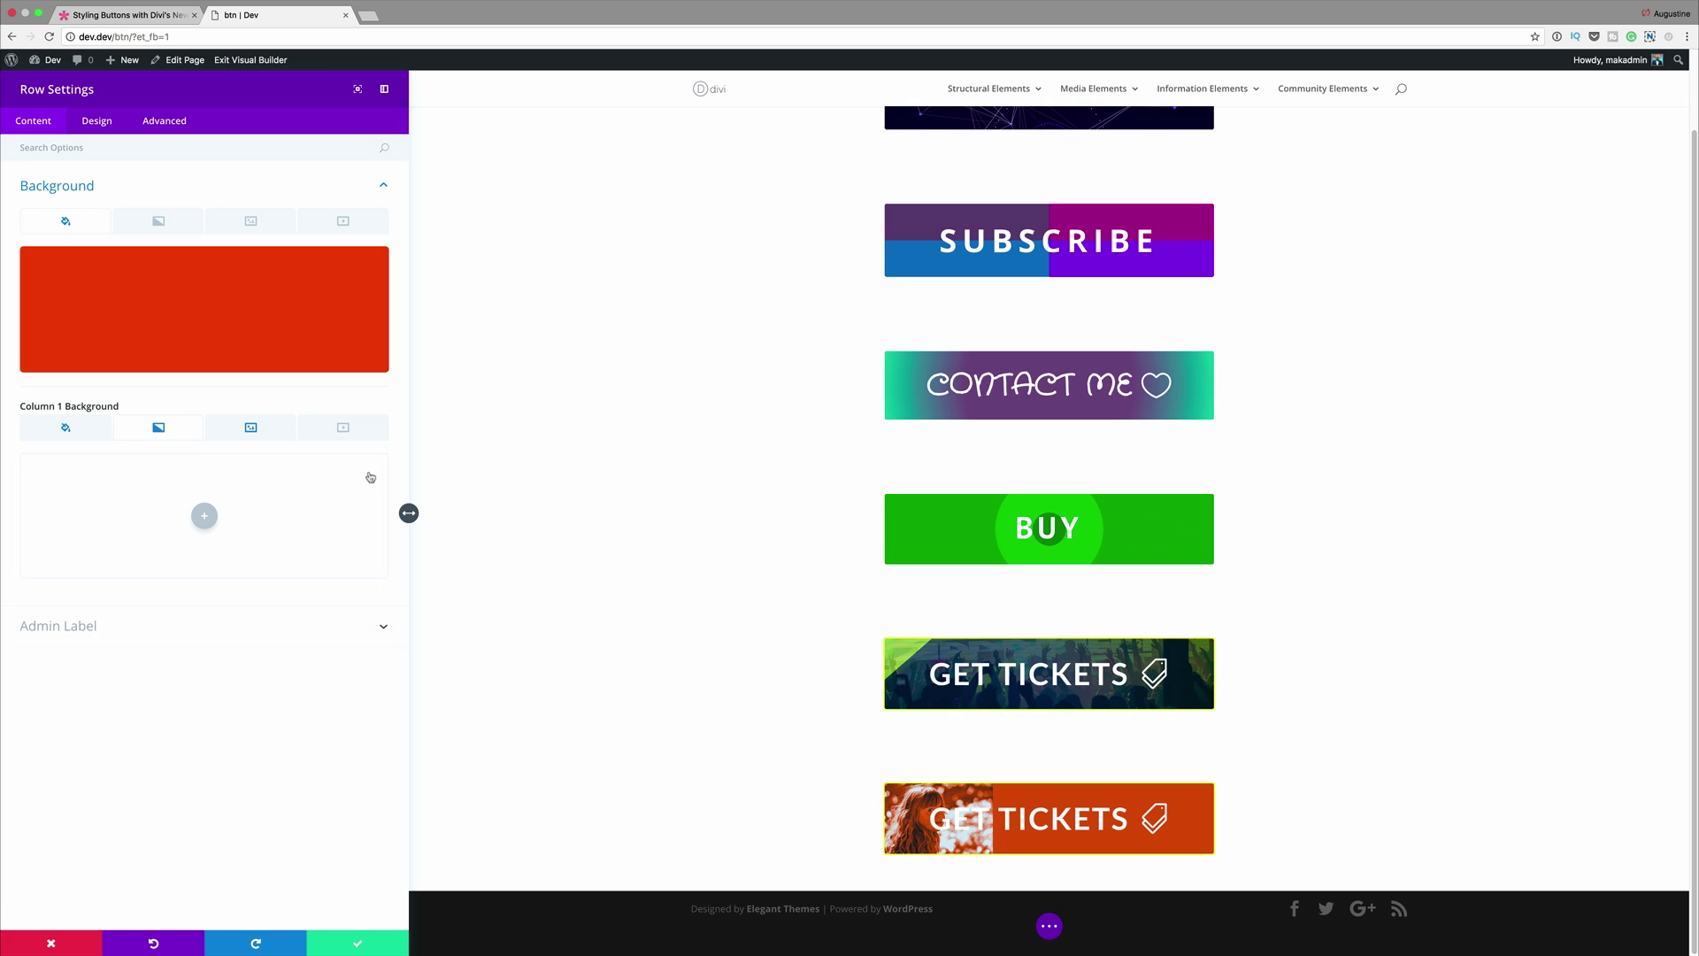
left_click(203, 515)
left_click(205, 518)
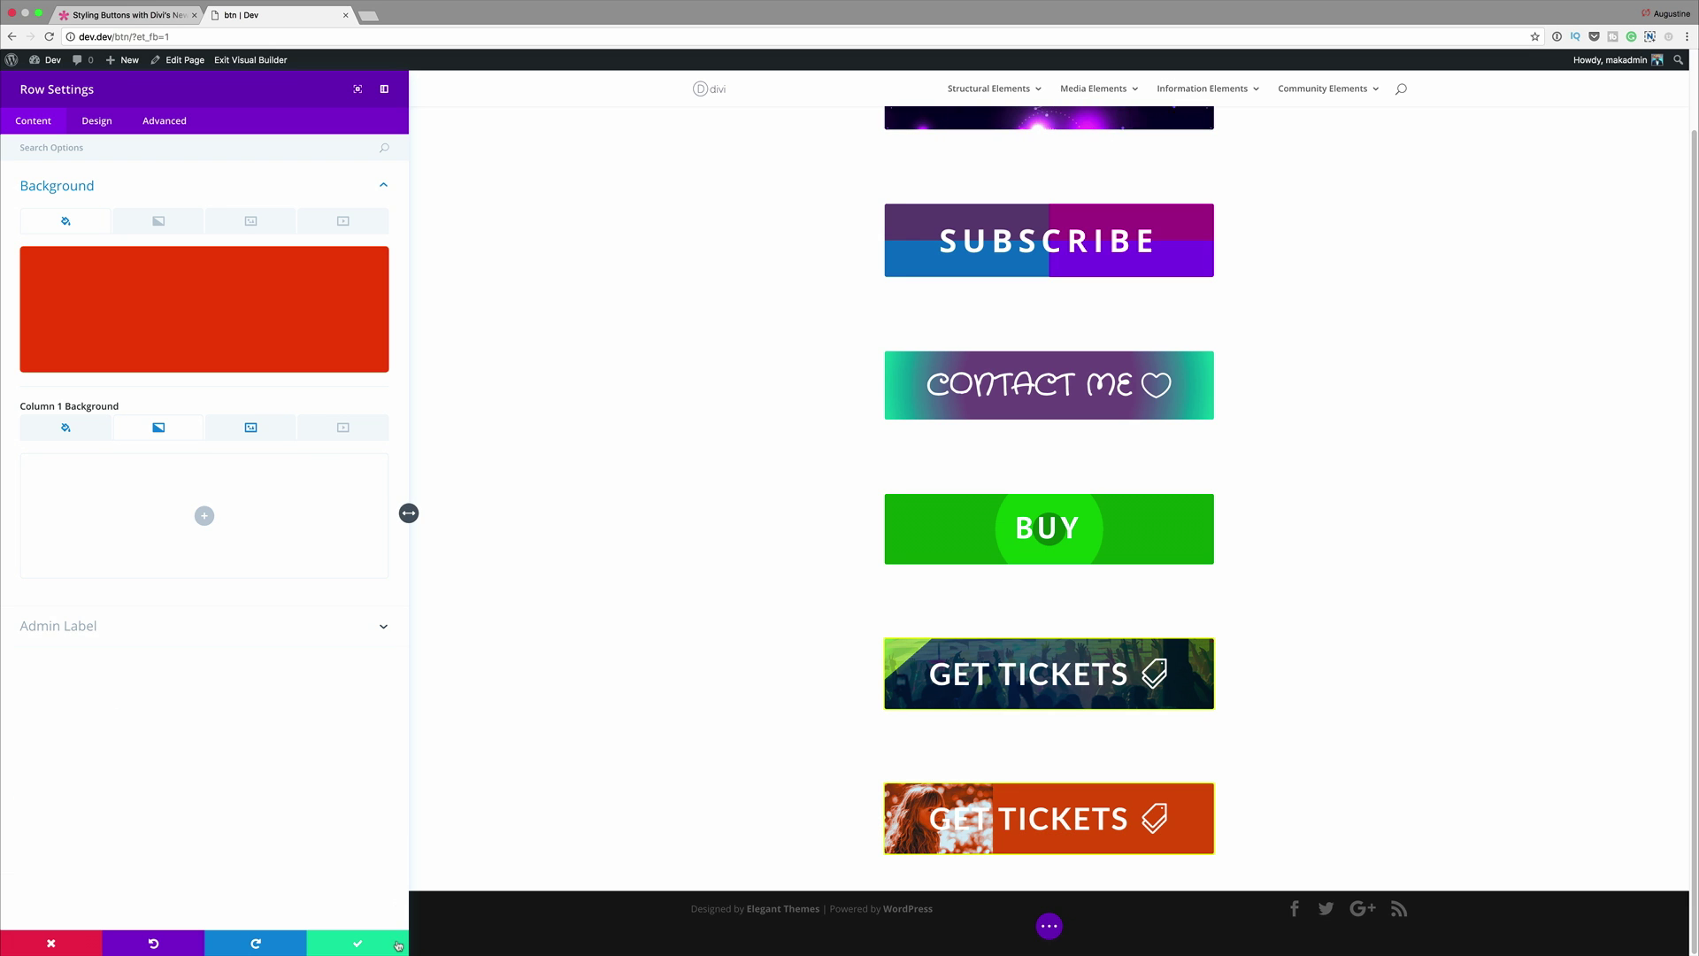
left_click(356, 943)
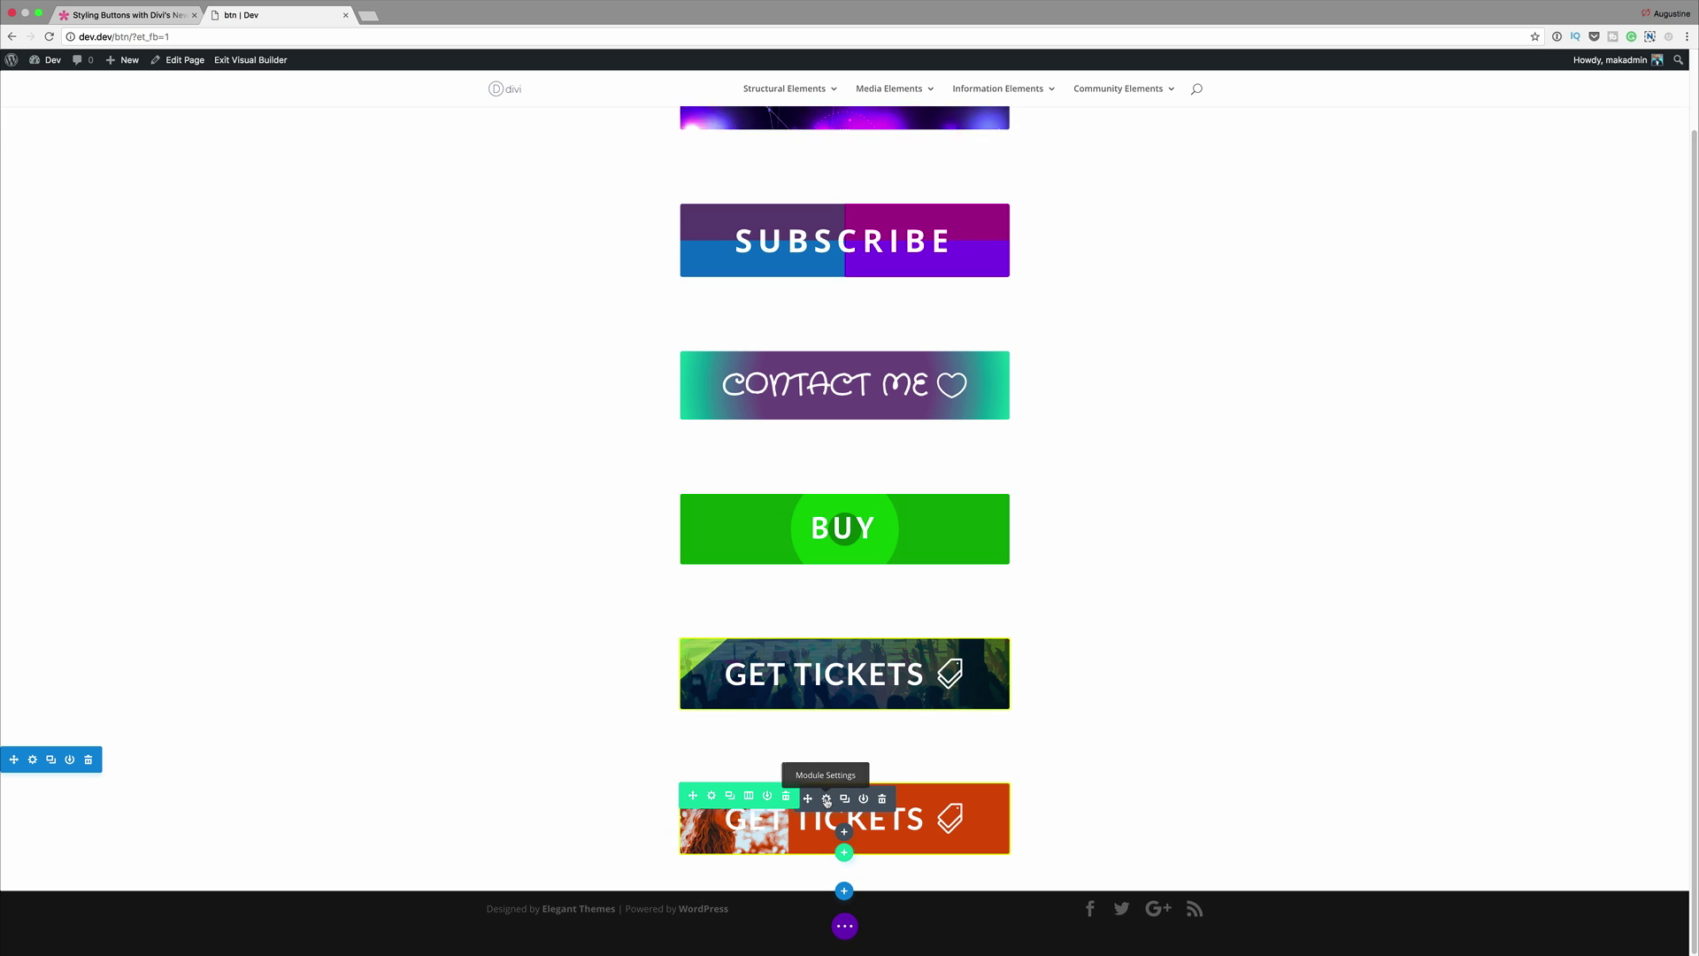
Change the duplicated button's text to "Let's Talk".
left_click(827, 799)
triple_click(77, 232)
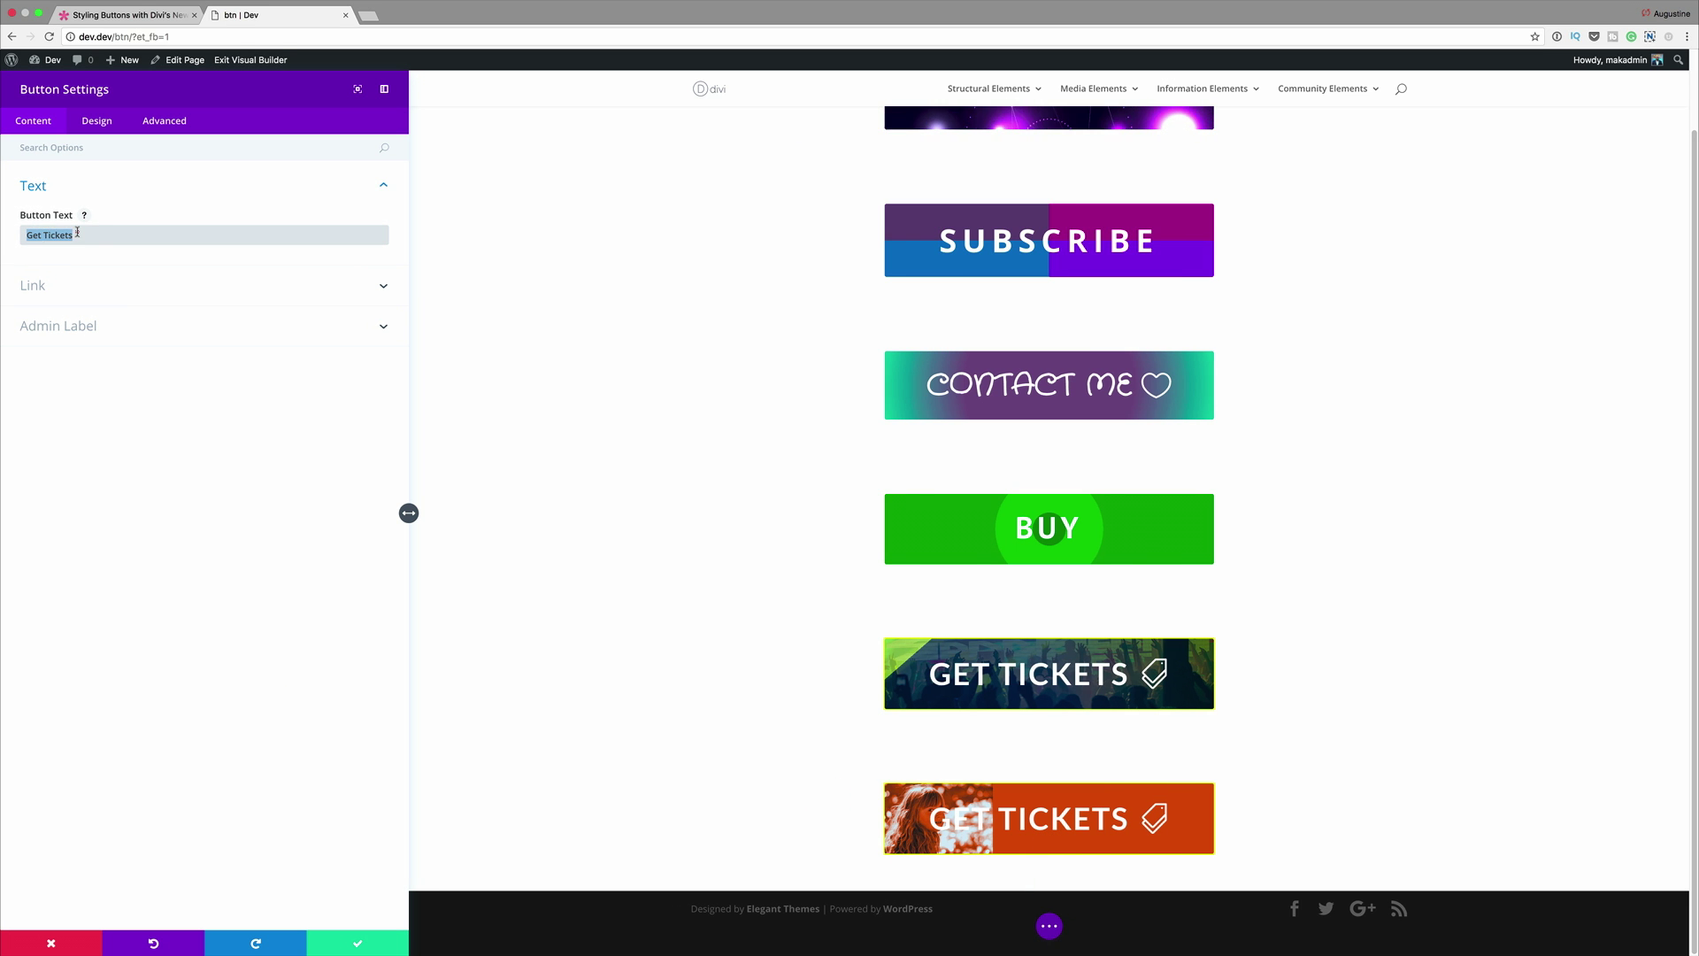
type("Let's Talk")
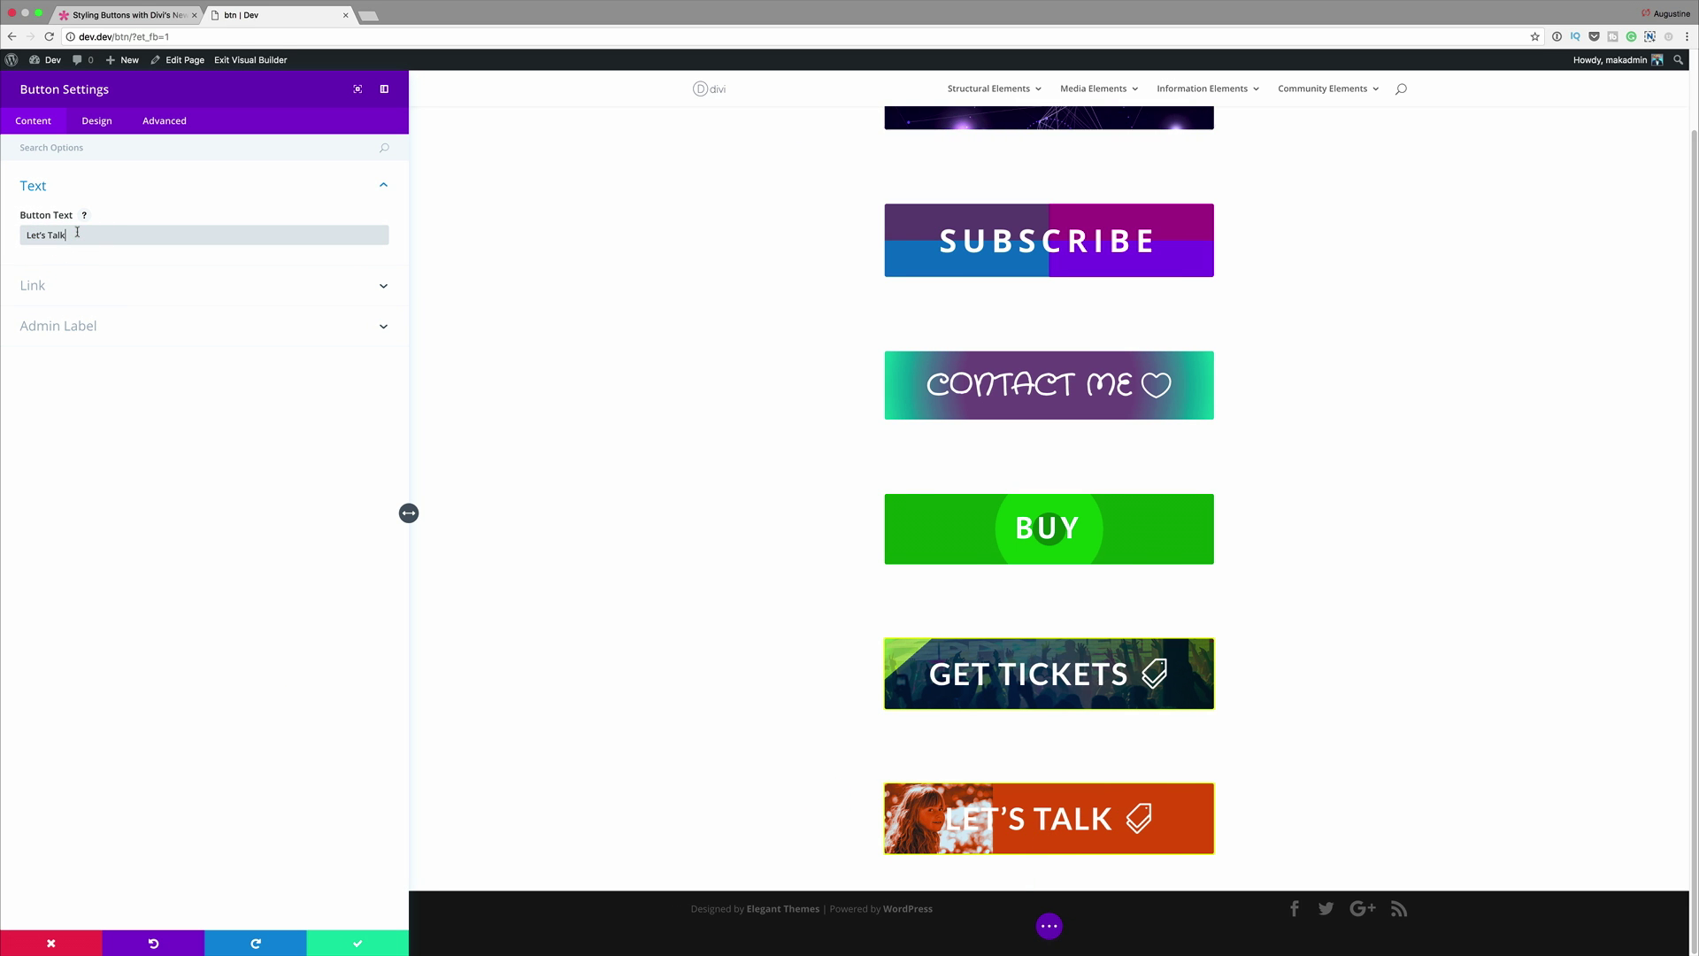
Set the Let's Talk button's alignment to Right and its text size to 43px.
left_click(110, 127)
left_click(55, 272)
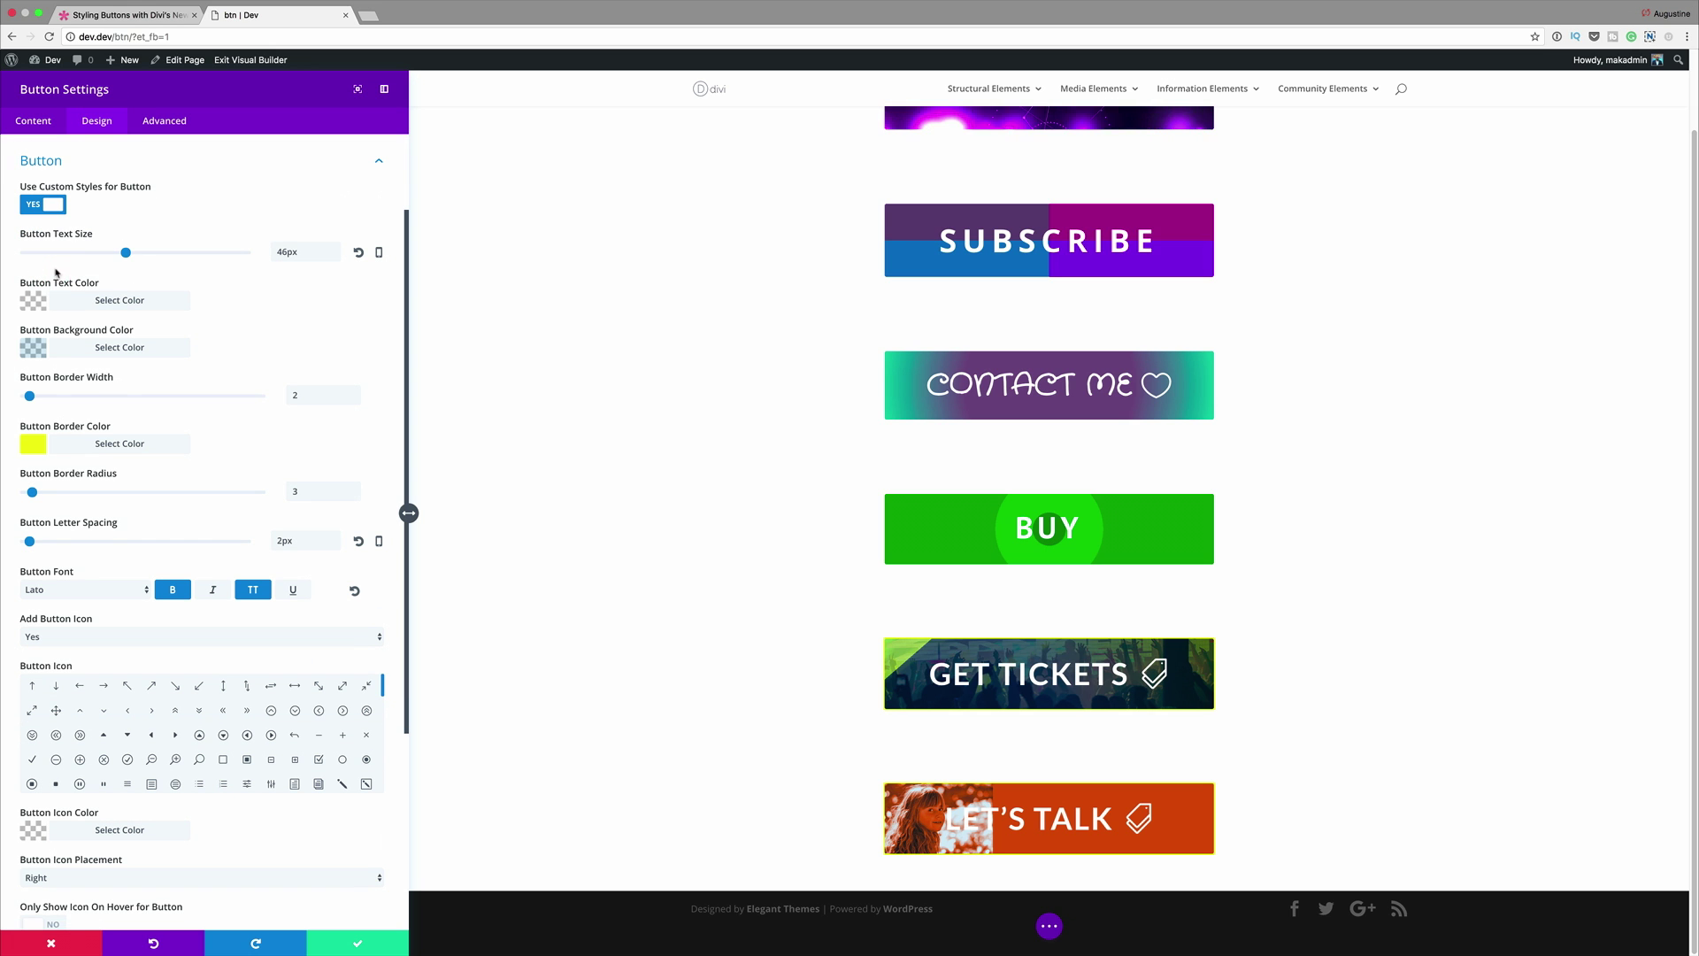
scroll(176, 248, "up", 3)
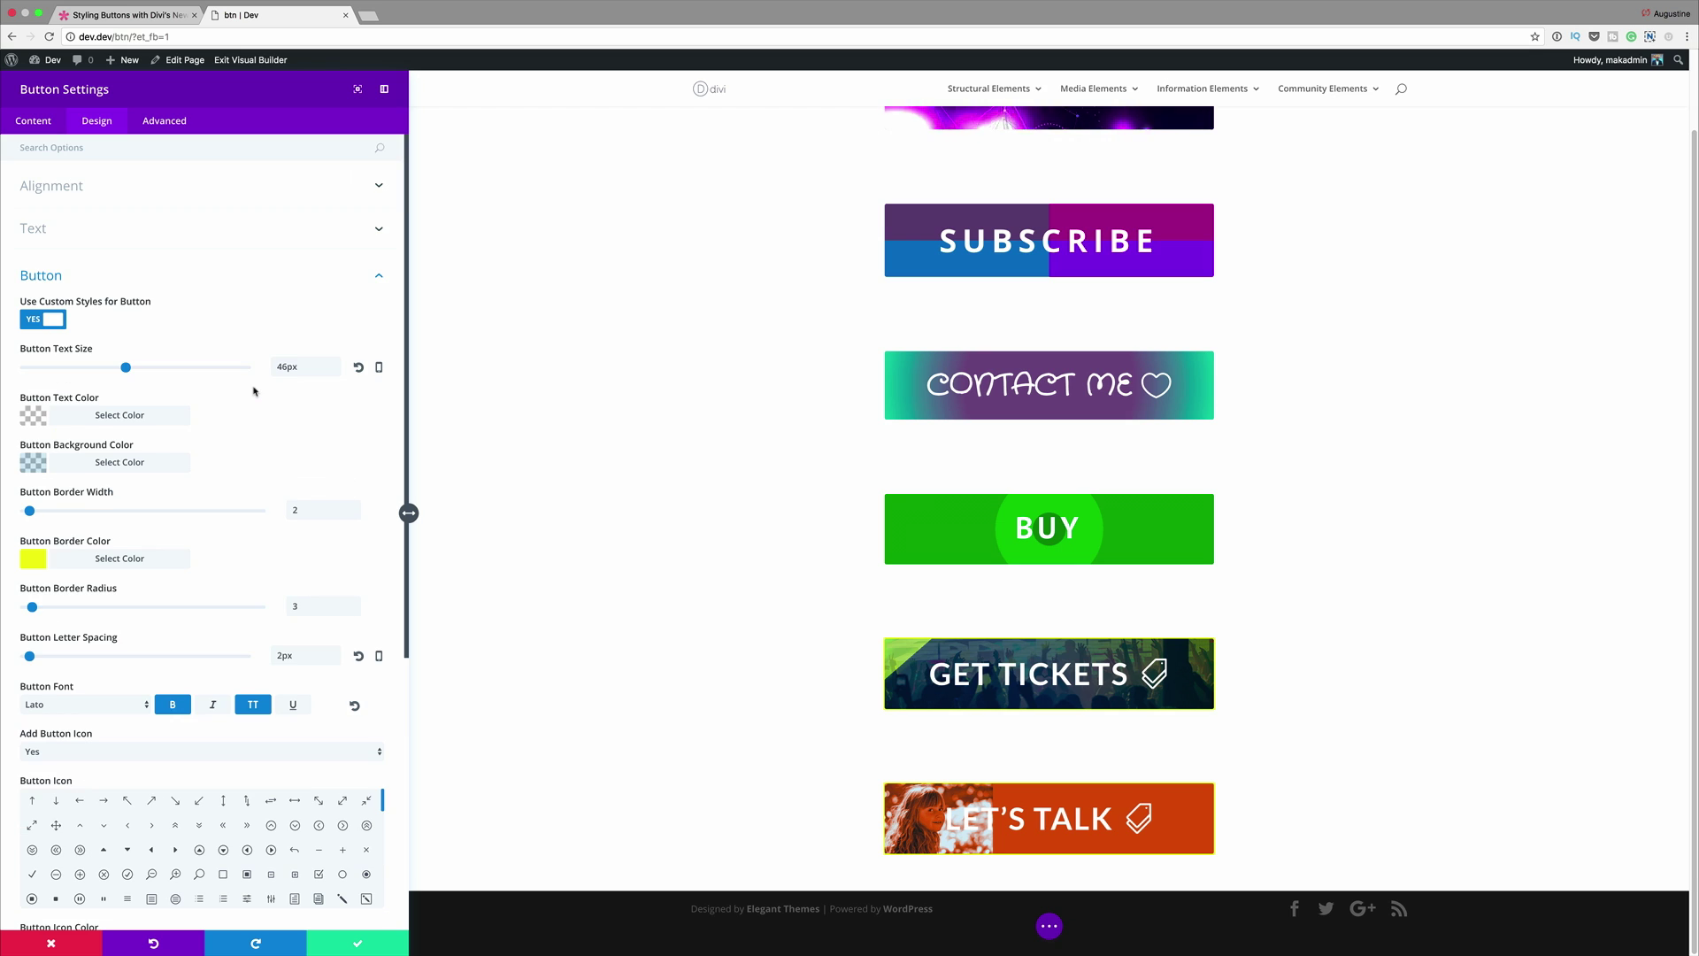
left_click(55, 188)
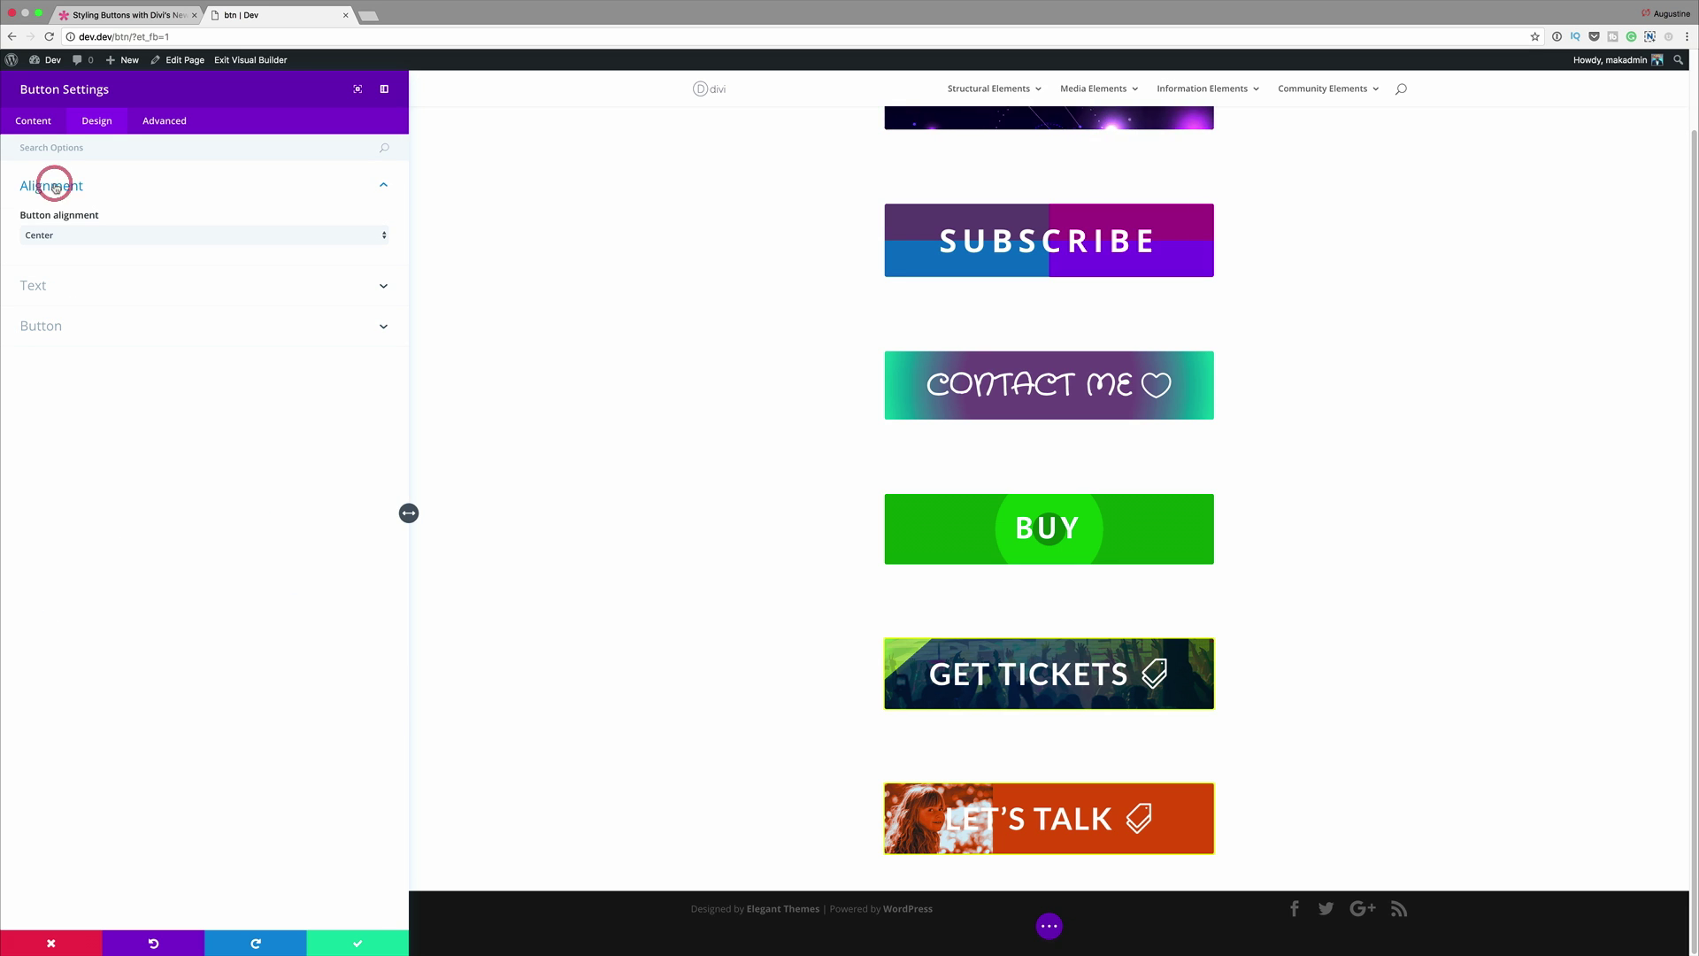
left_click(43, 233)
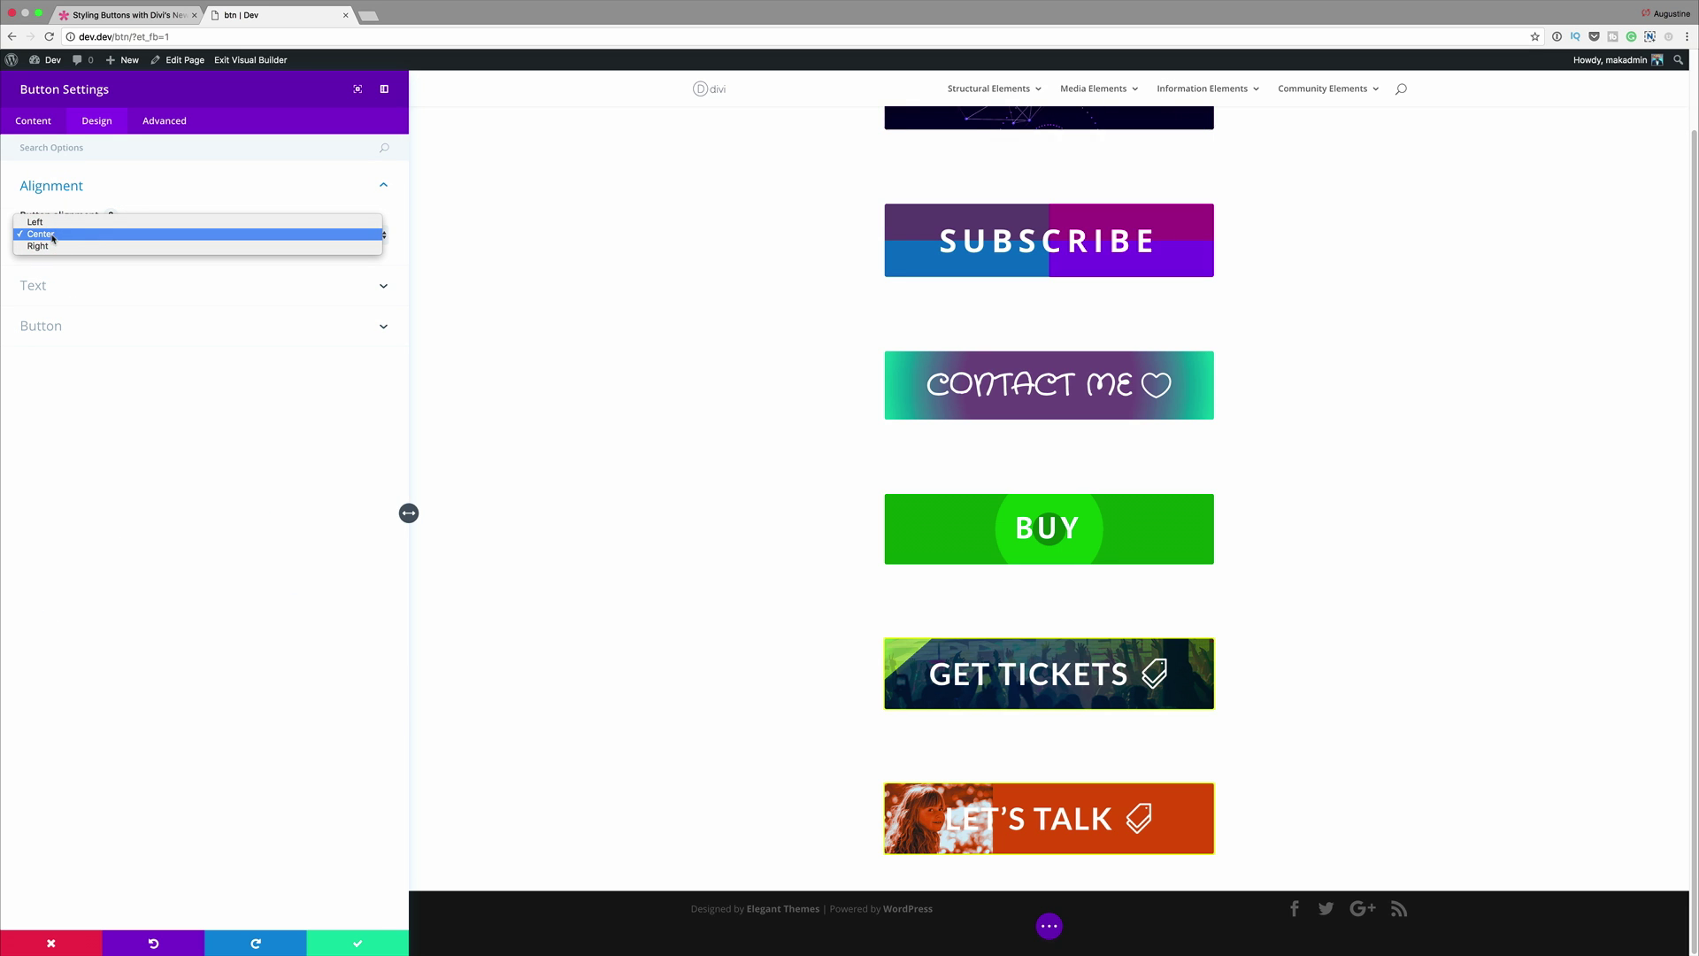
left_click(44, 246)
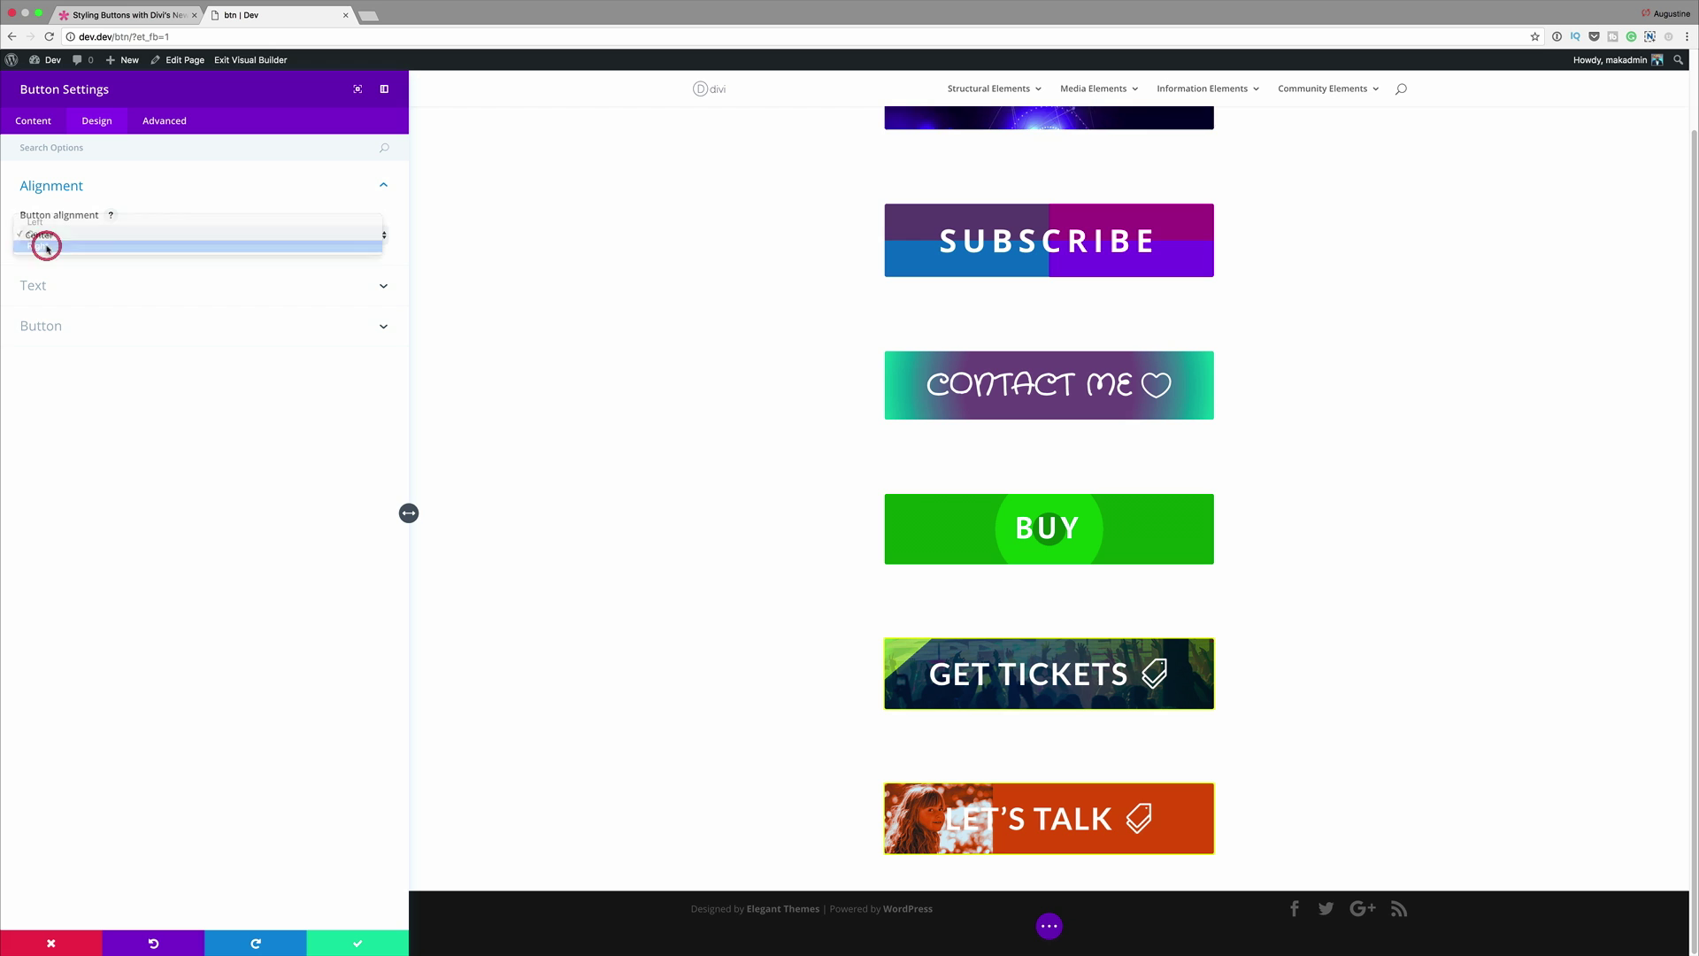
left_click(52, 328)
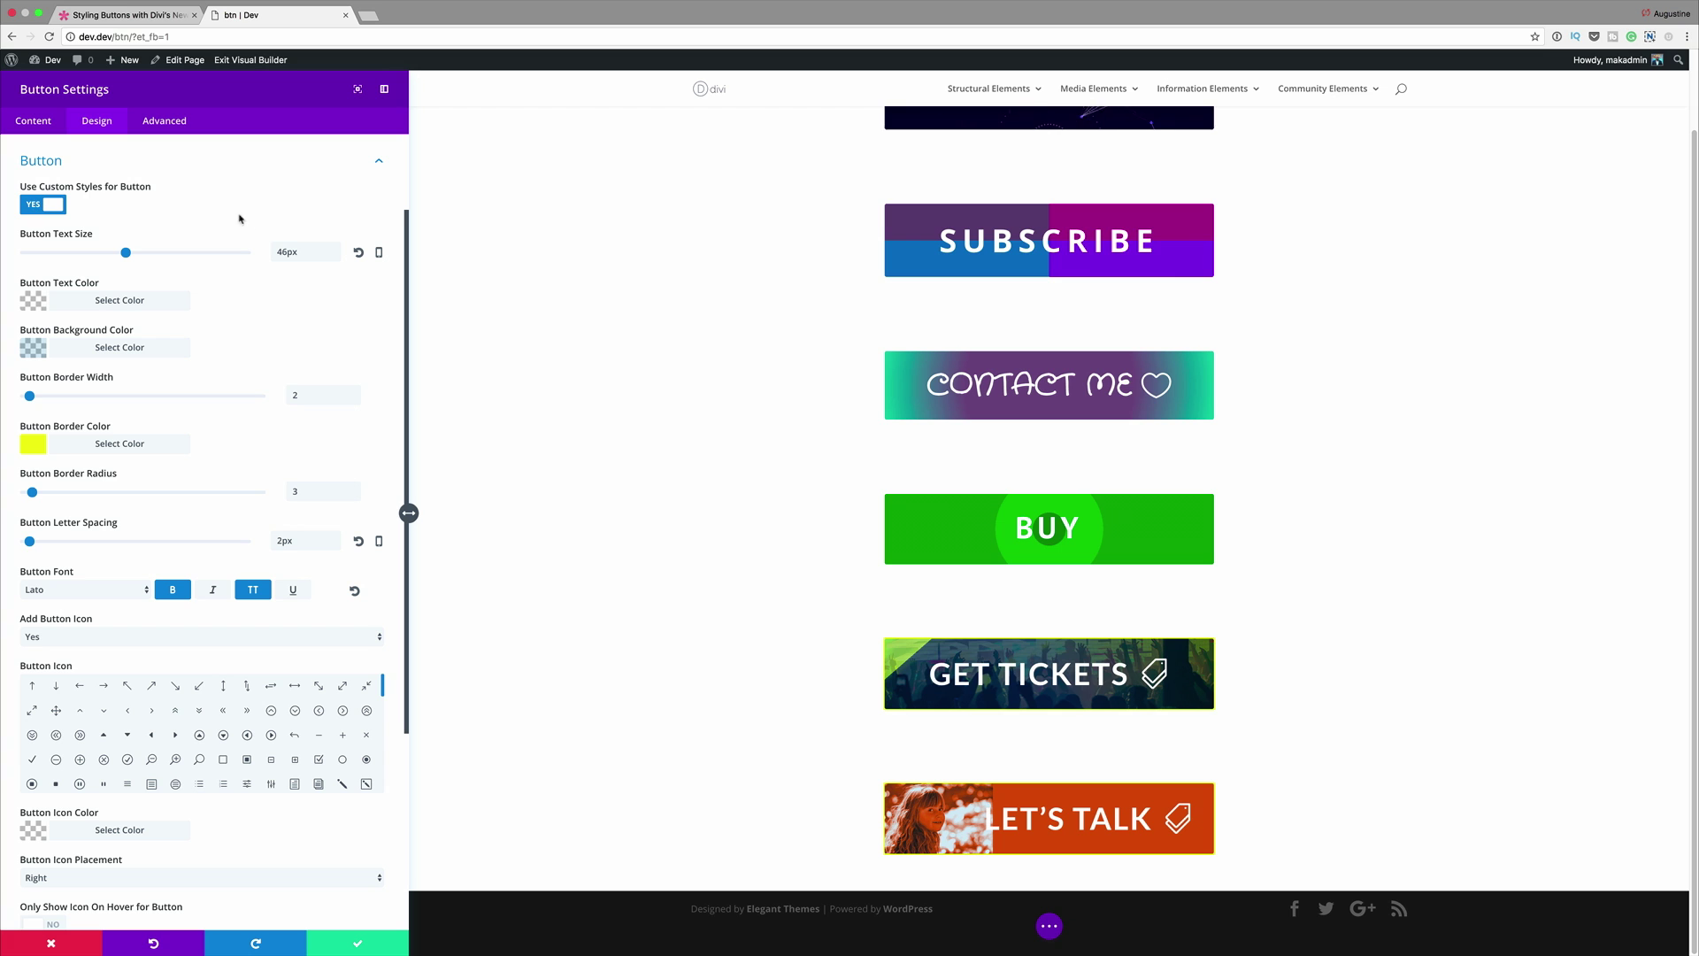
left_click_drag(126, 254, 118, 255)
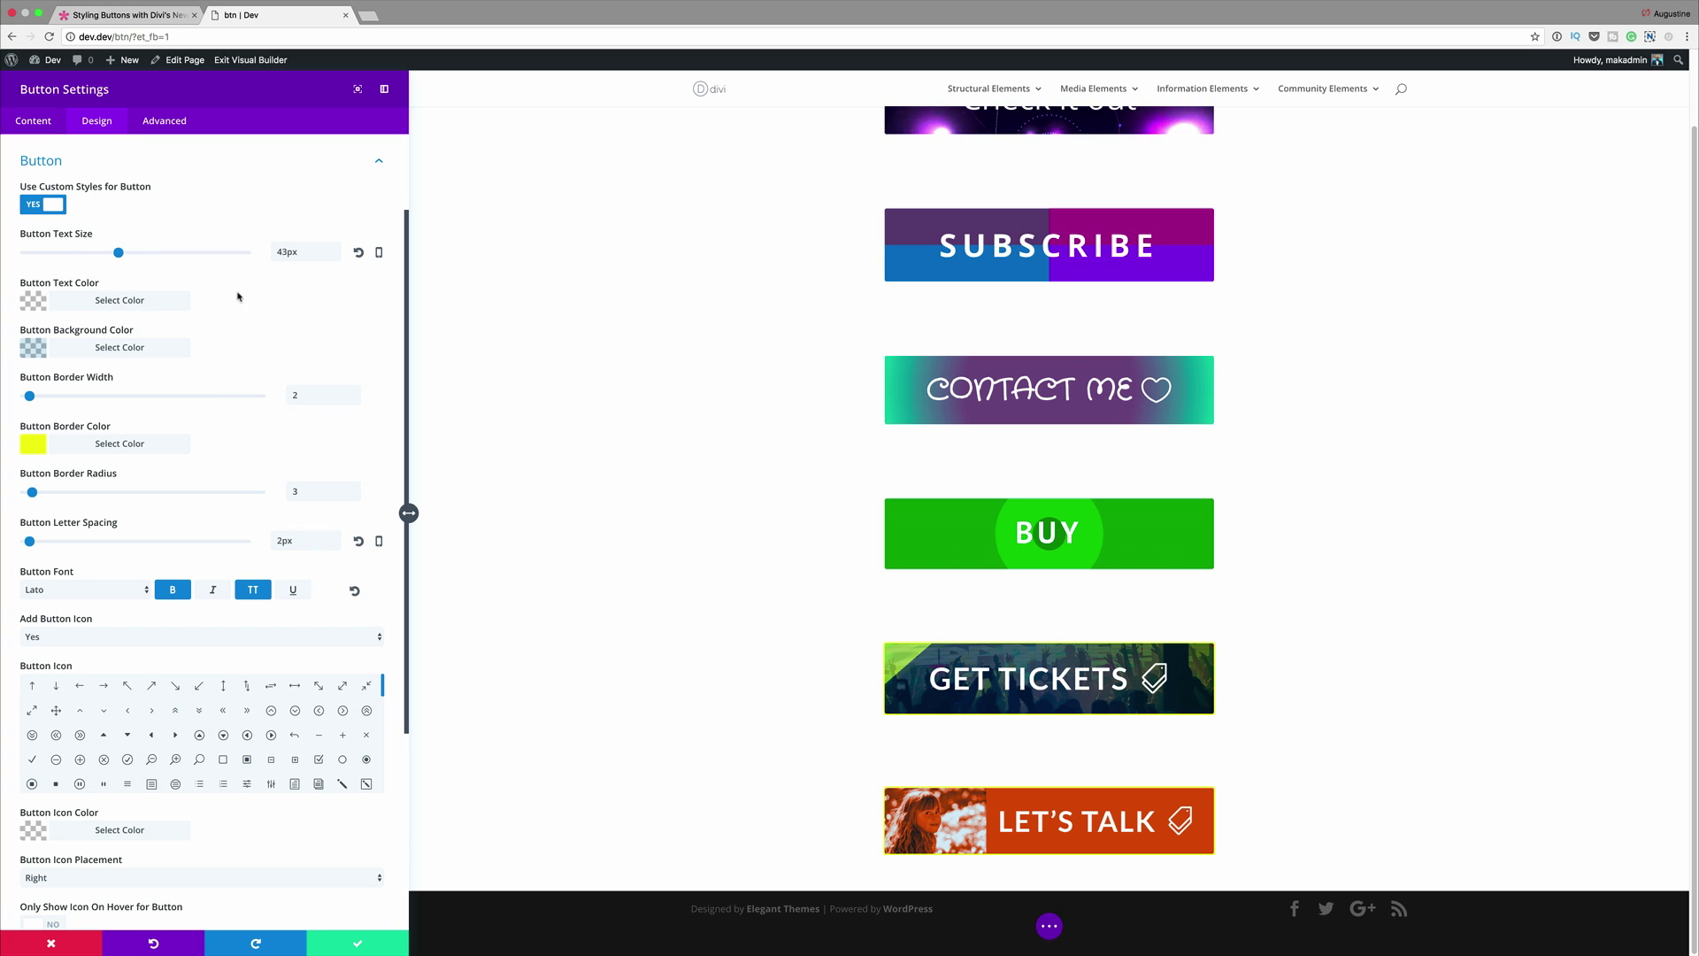
Set the Let's Talk button's border color to orange and its letter spacing to 3px.
left_click(36, 447)
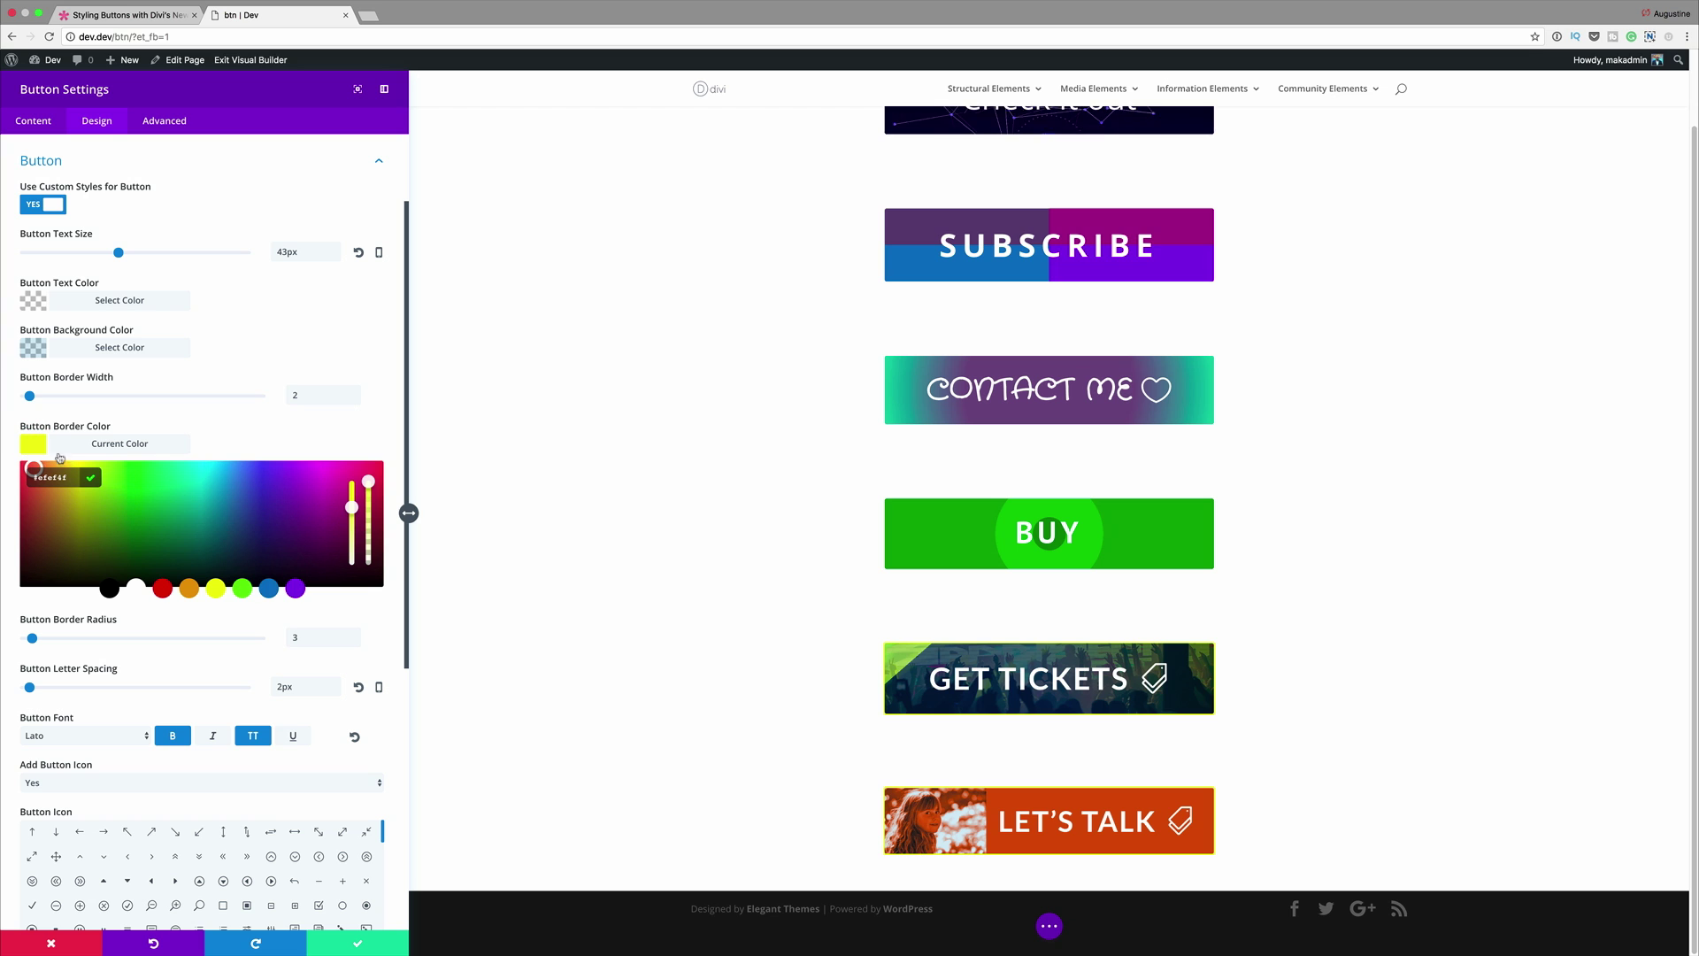
type("#ff7b23")
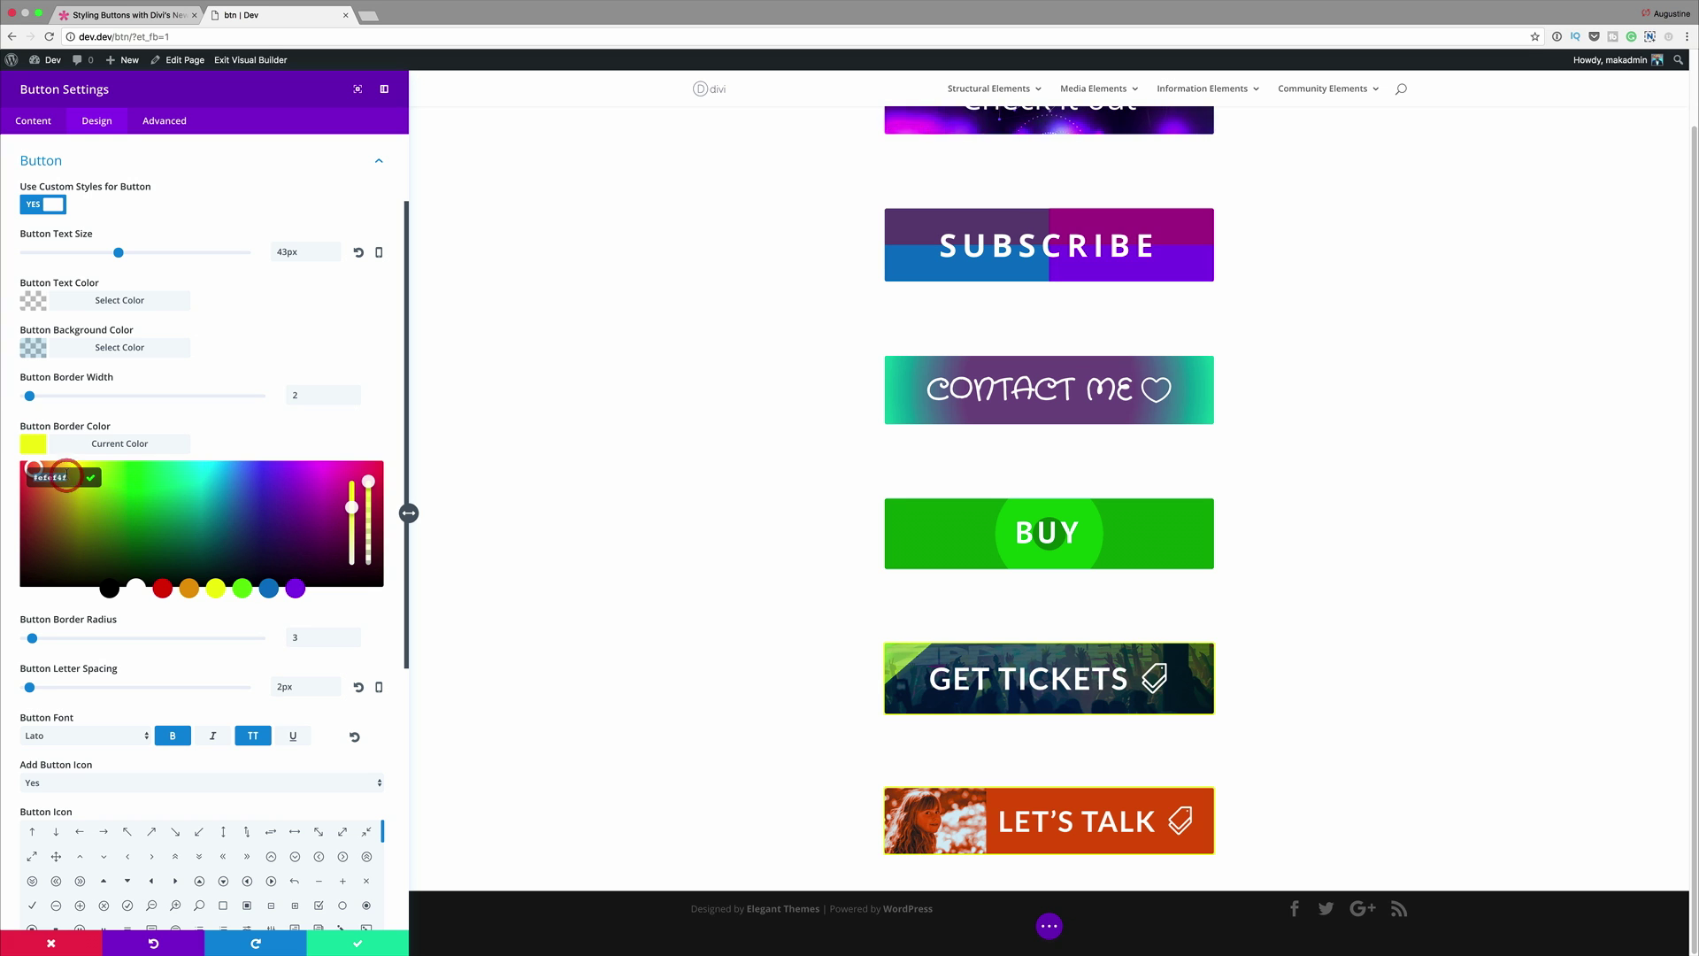
key("Return")
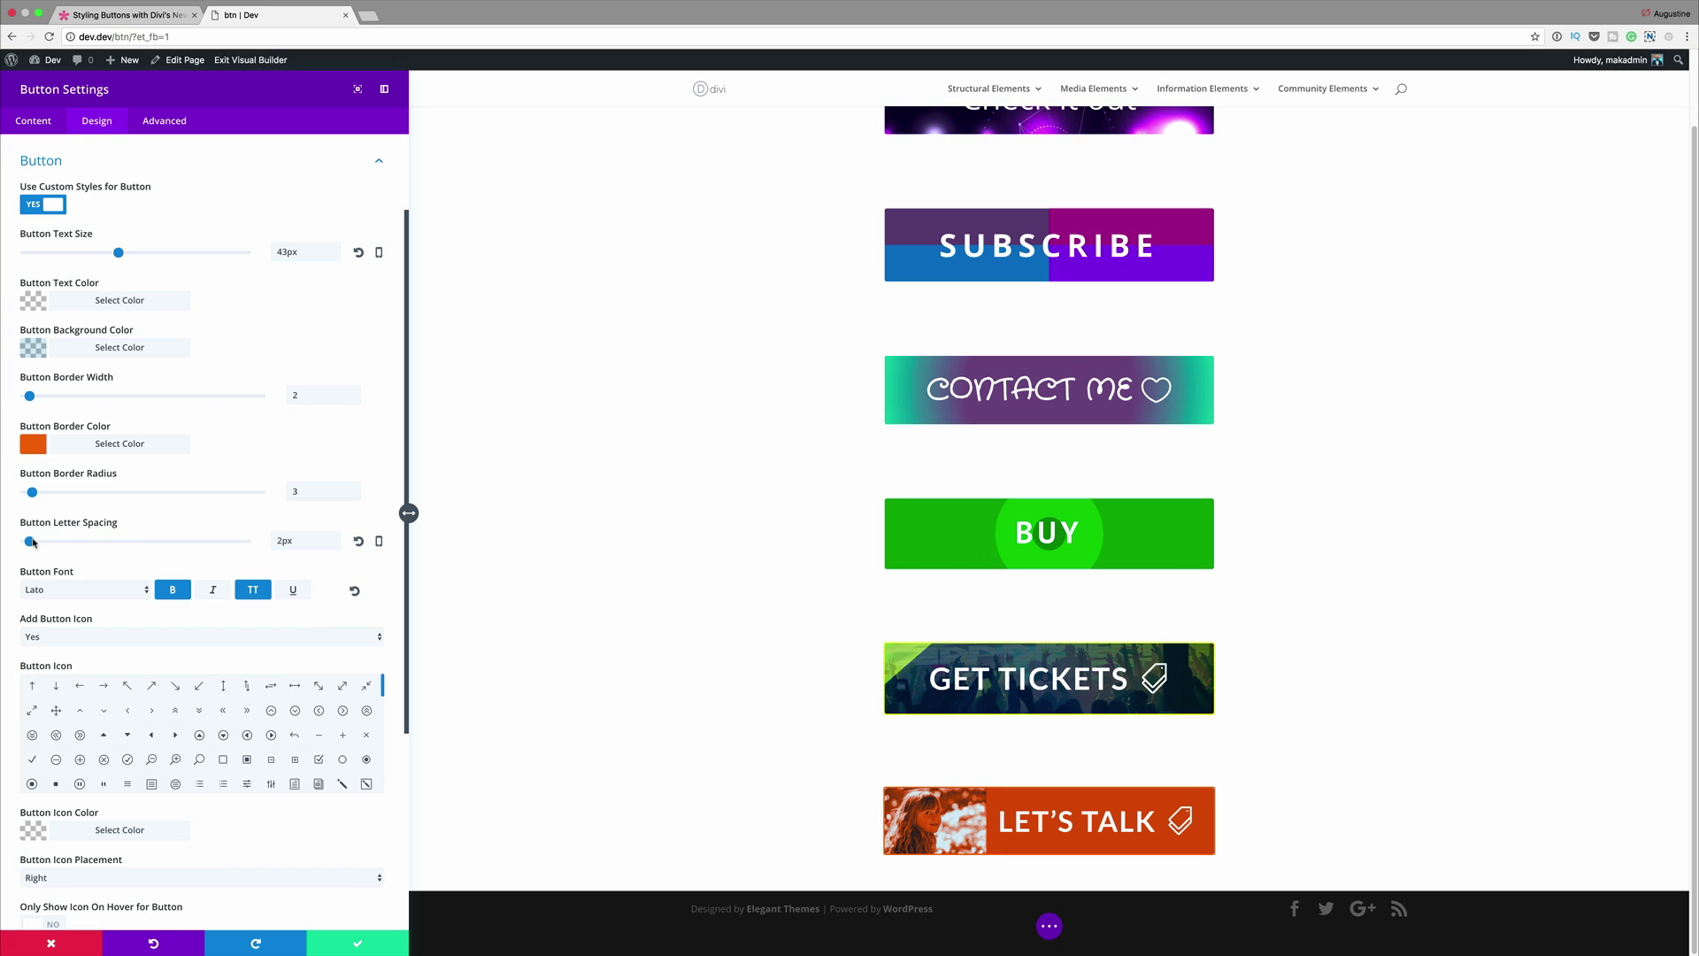
left_click_drag(31, 542, 33, 542)
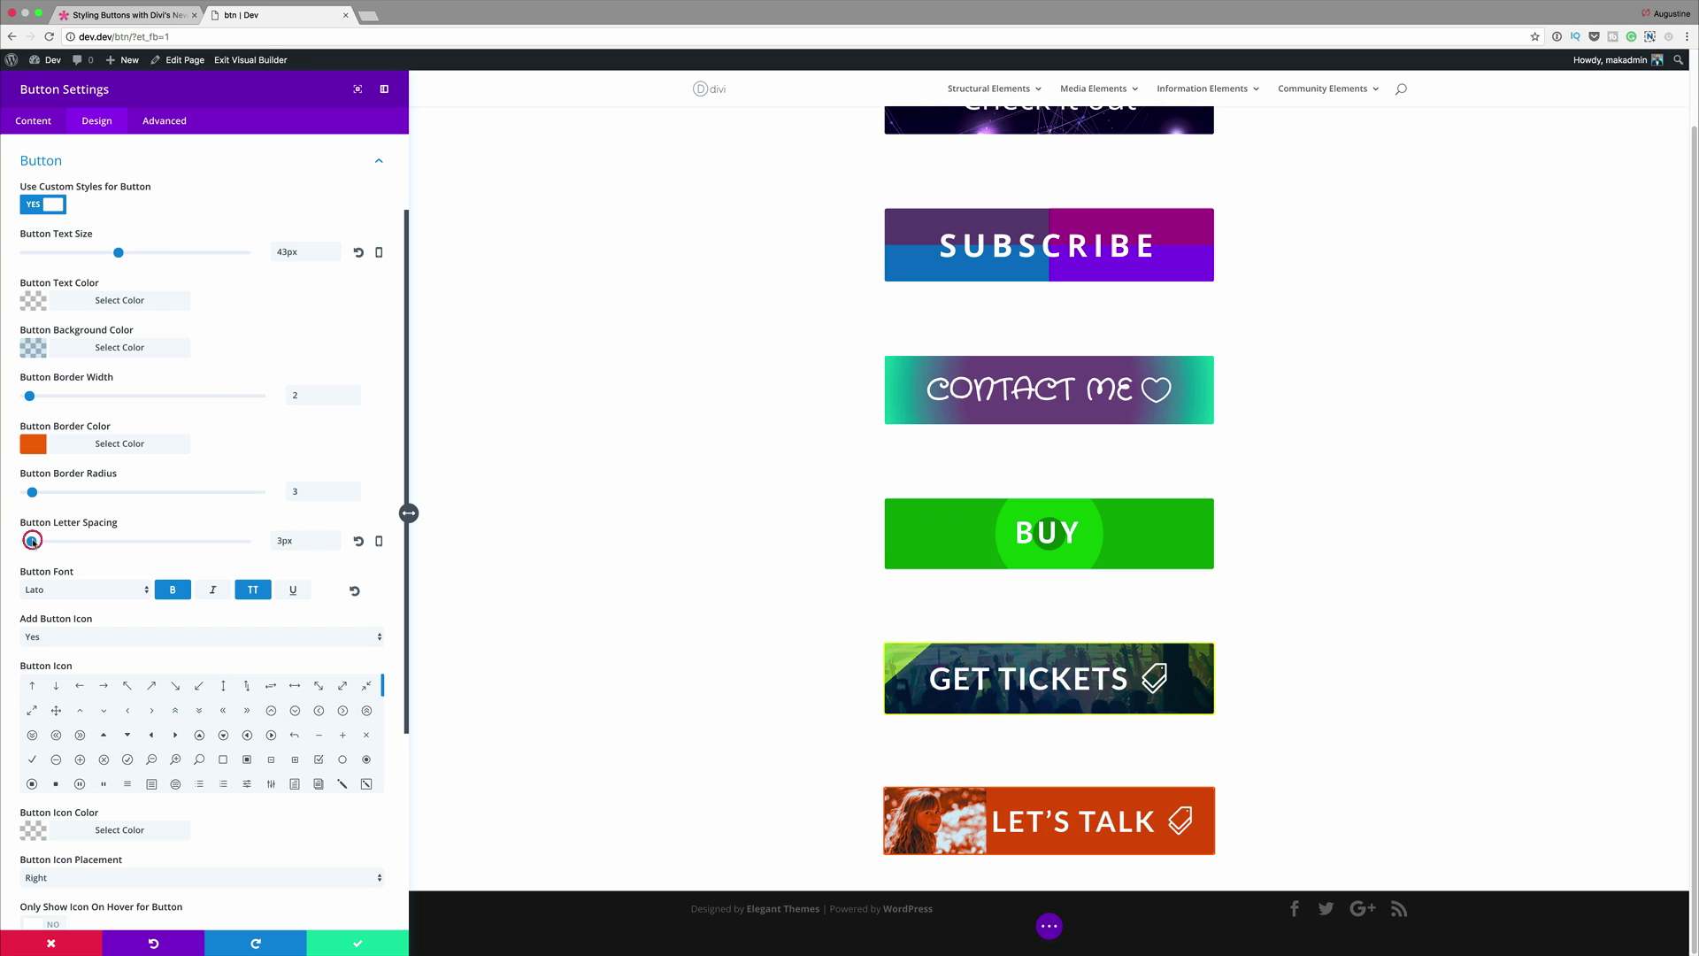
Change the Let's Talk button's font to Happy Monkey and its icon to the double speech bubble.
left_click(102, 591)
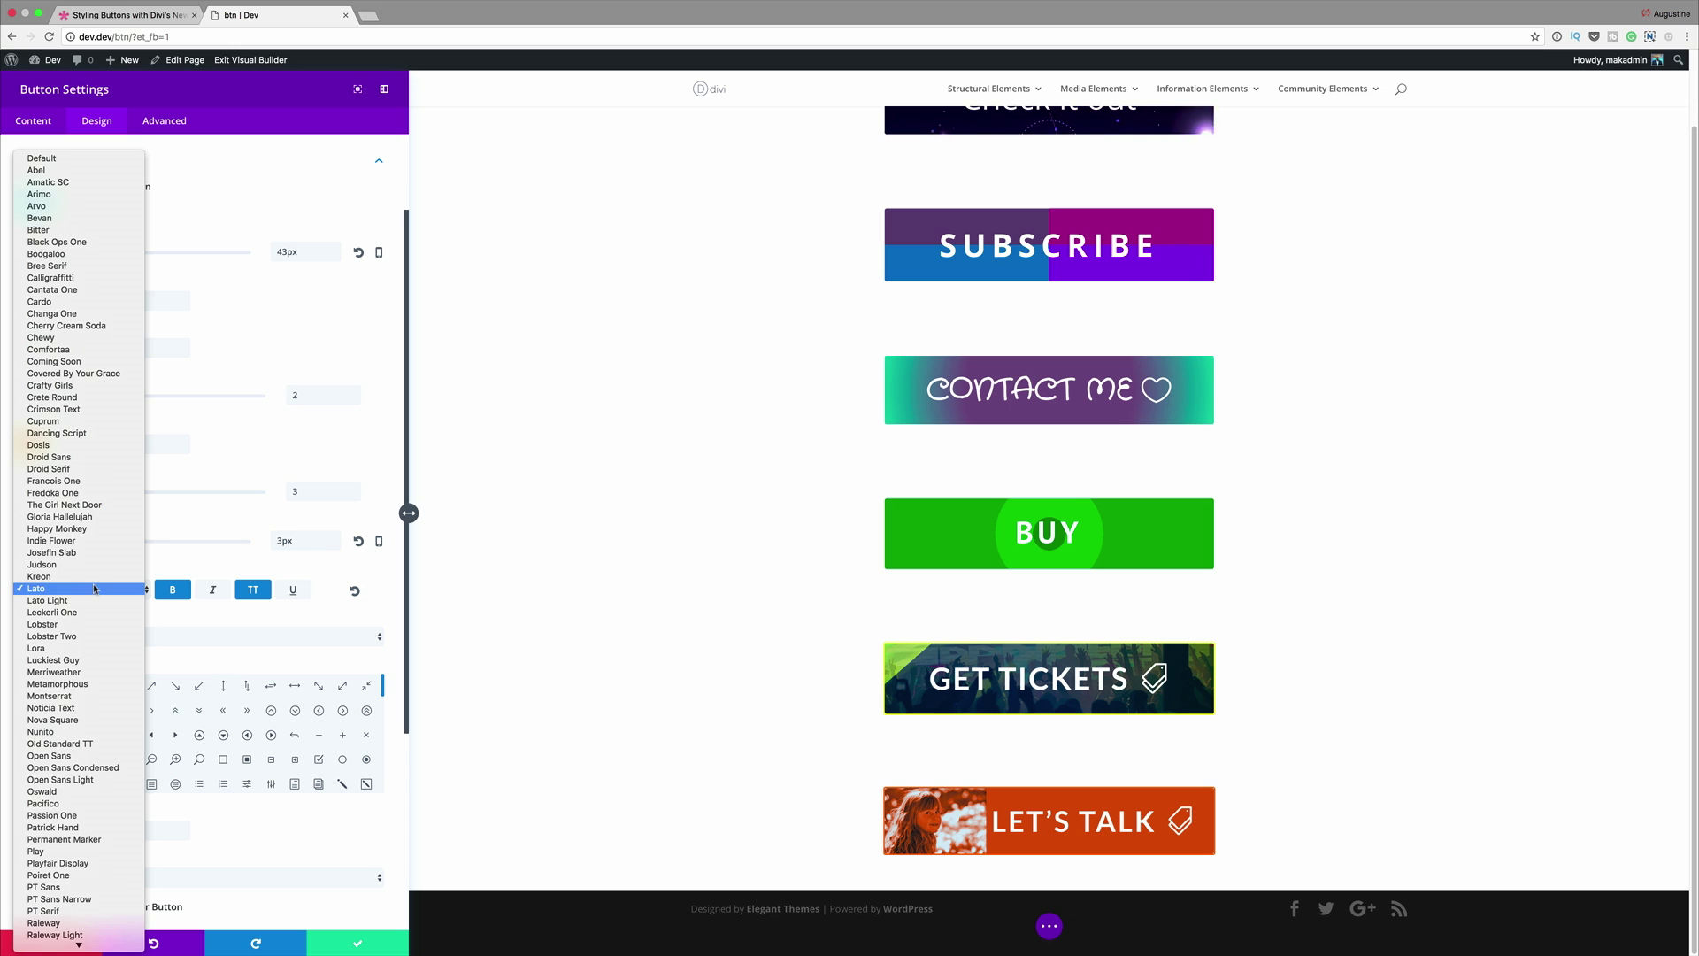
scroll(68, 454, "down", 3)
left_click(69, 445)
scroll(371, 699, "down", 1)
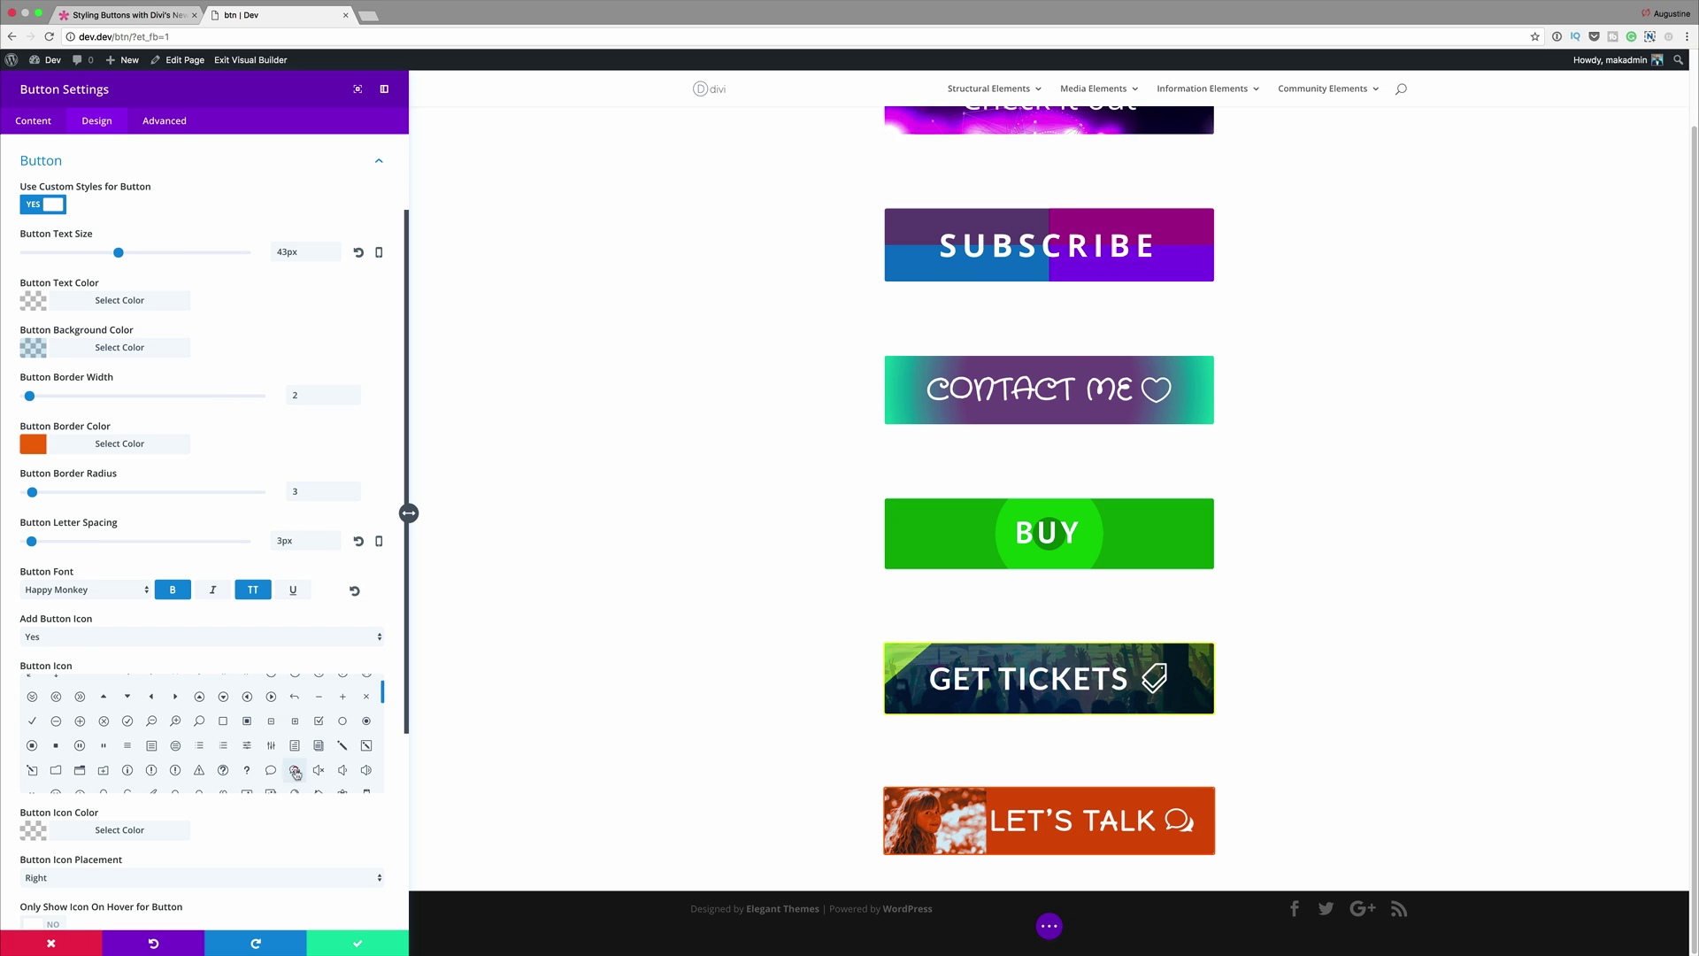
Set the button's hover background color to a semi-transparent orange with 0.35 opacity and save the button settings.
scroll(341, 671, "down", 5)
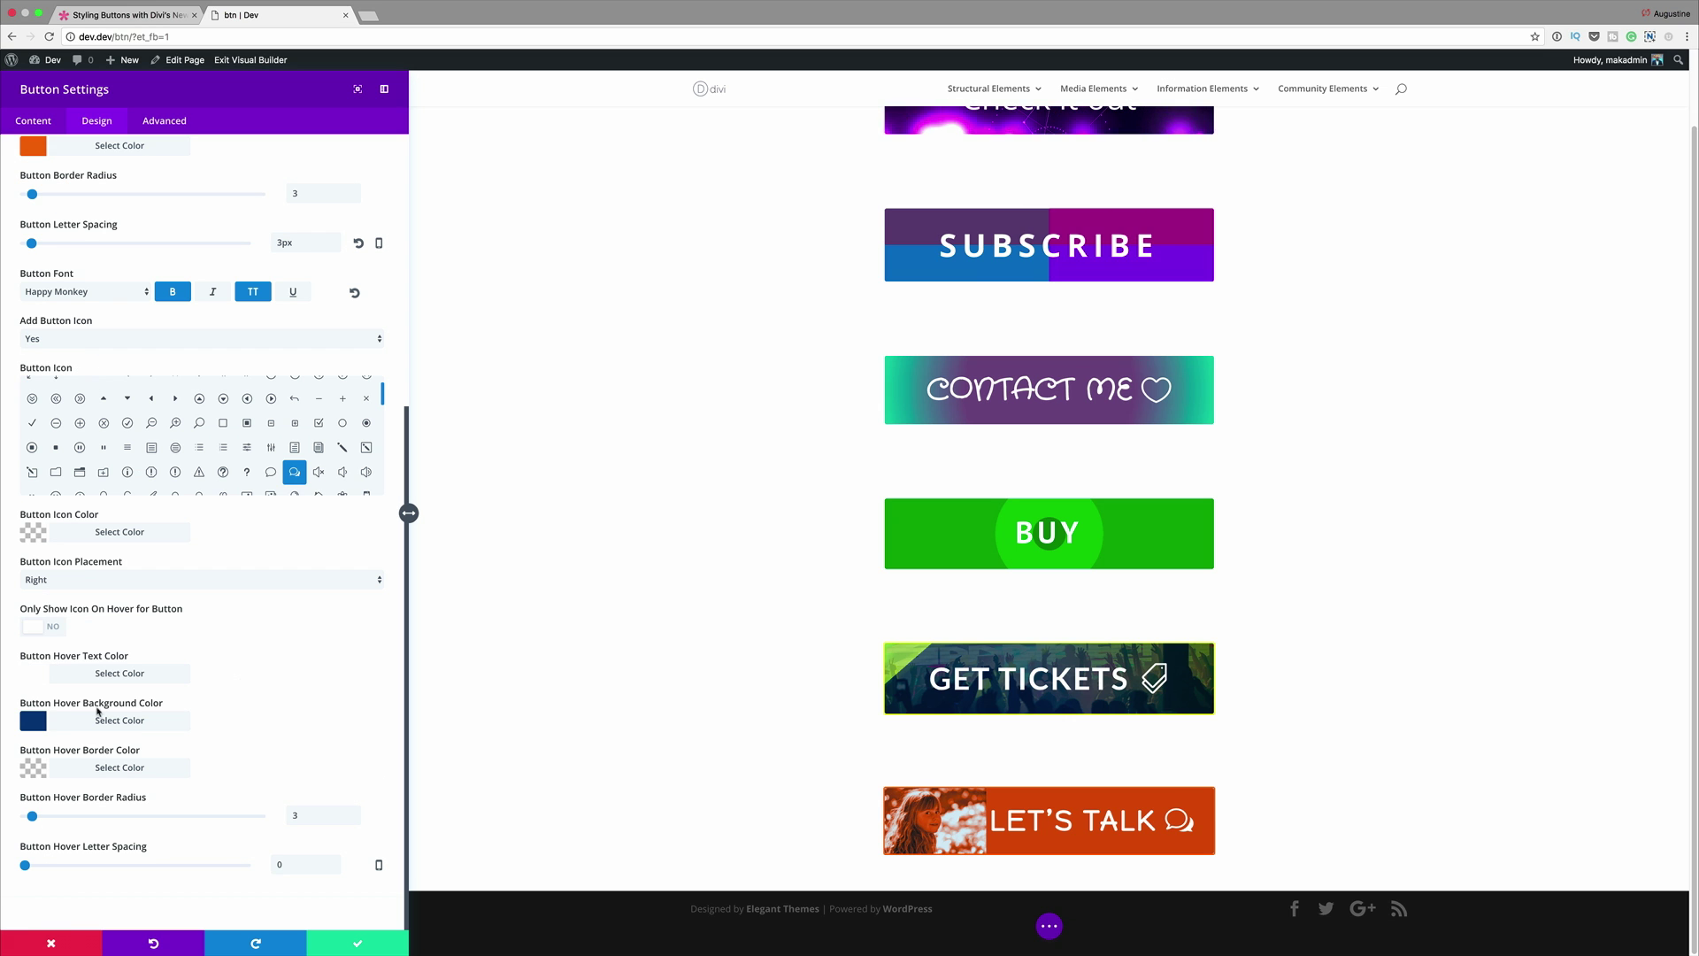
left_click(34, 721)
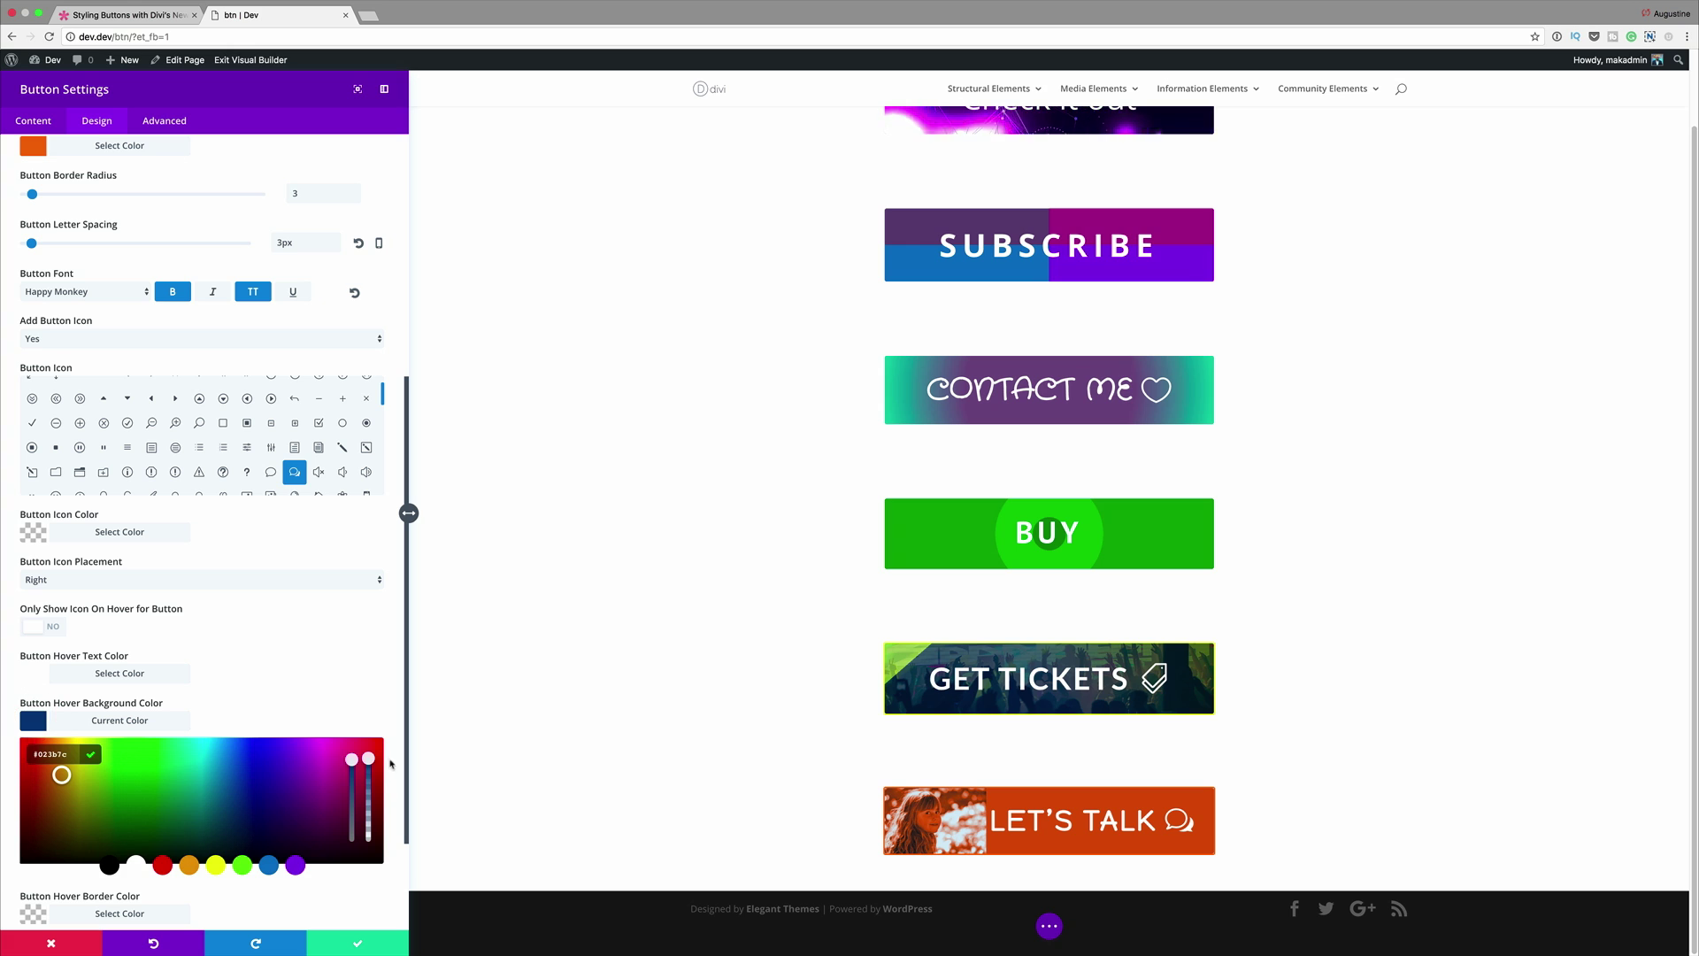
left_click(188, 865)
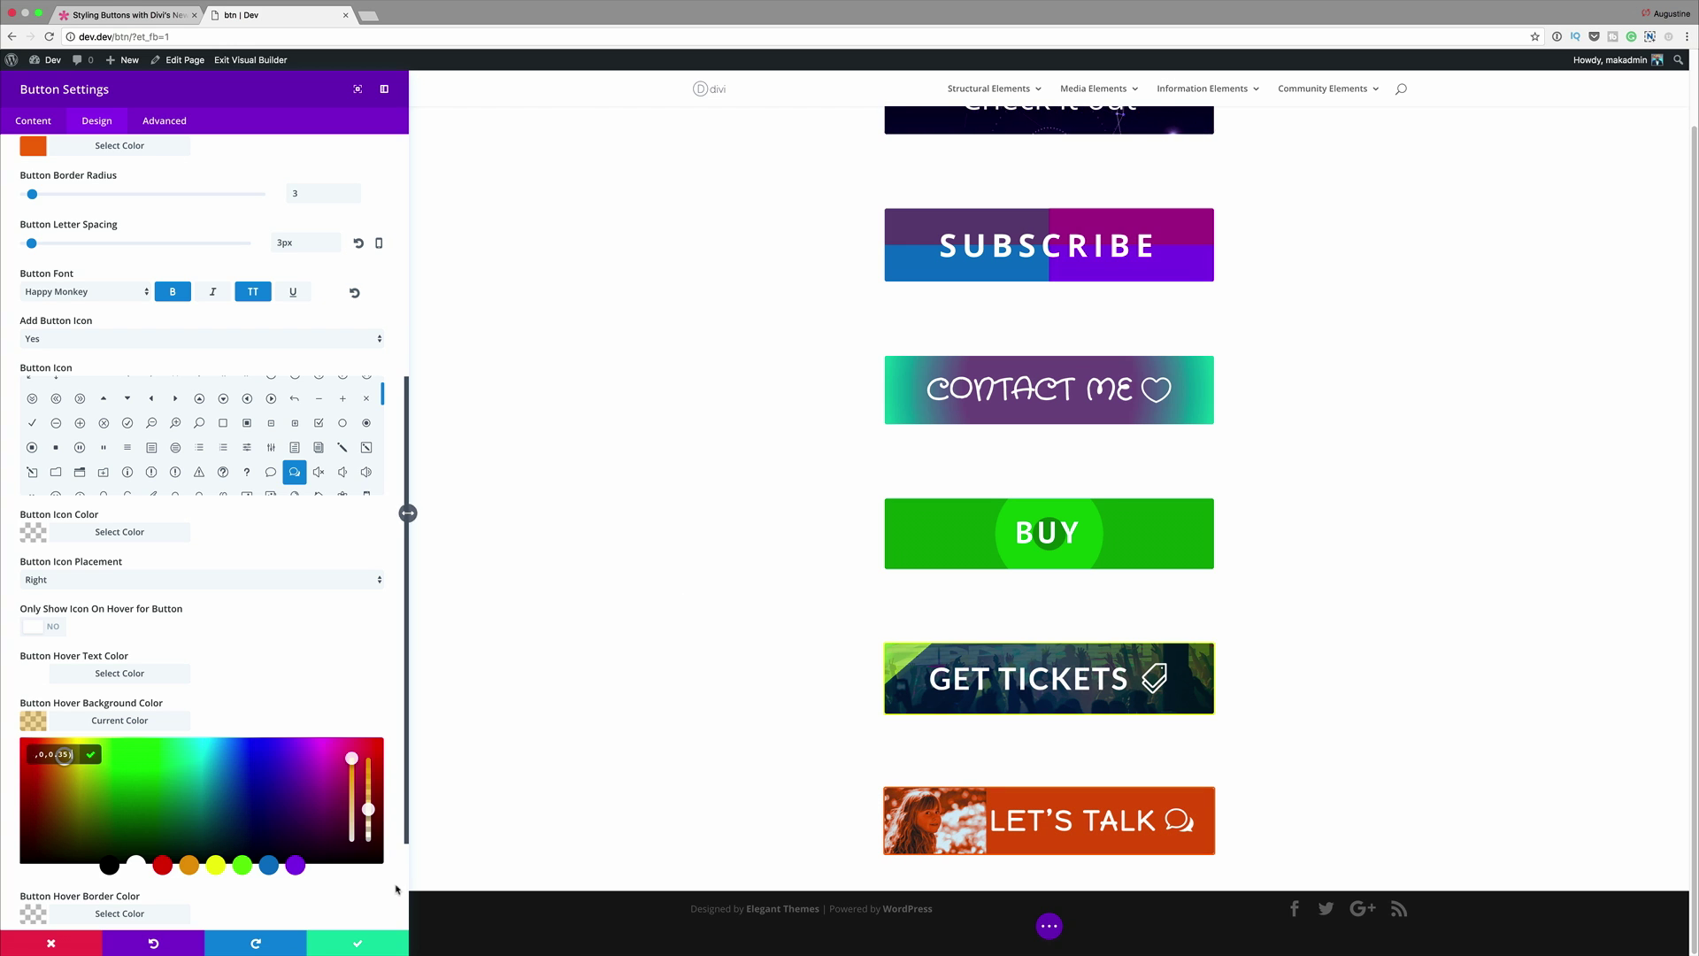
left_click(359, 947)
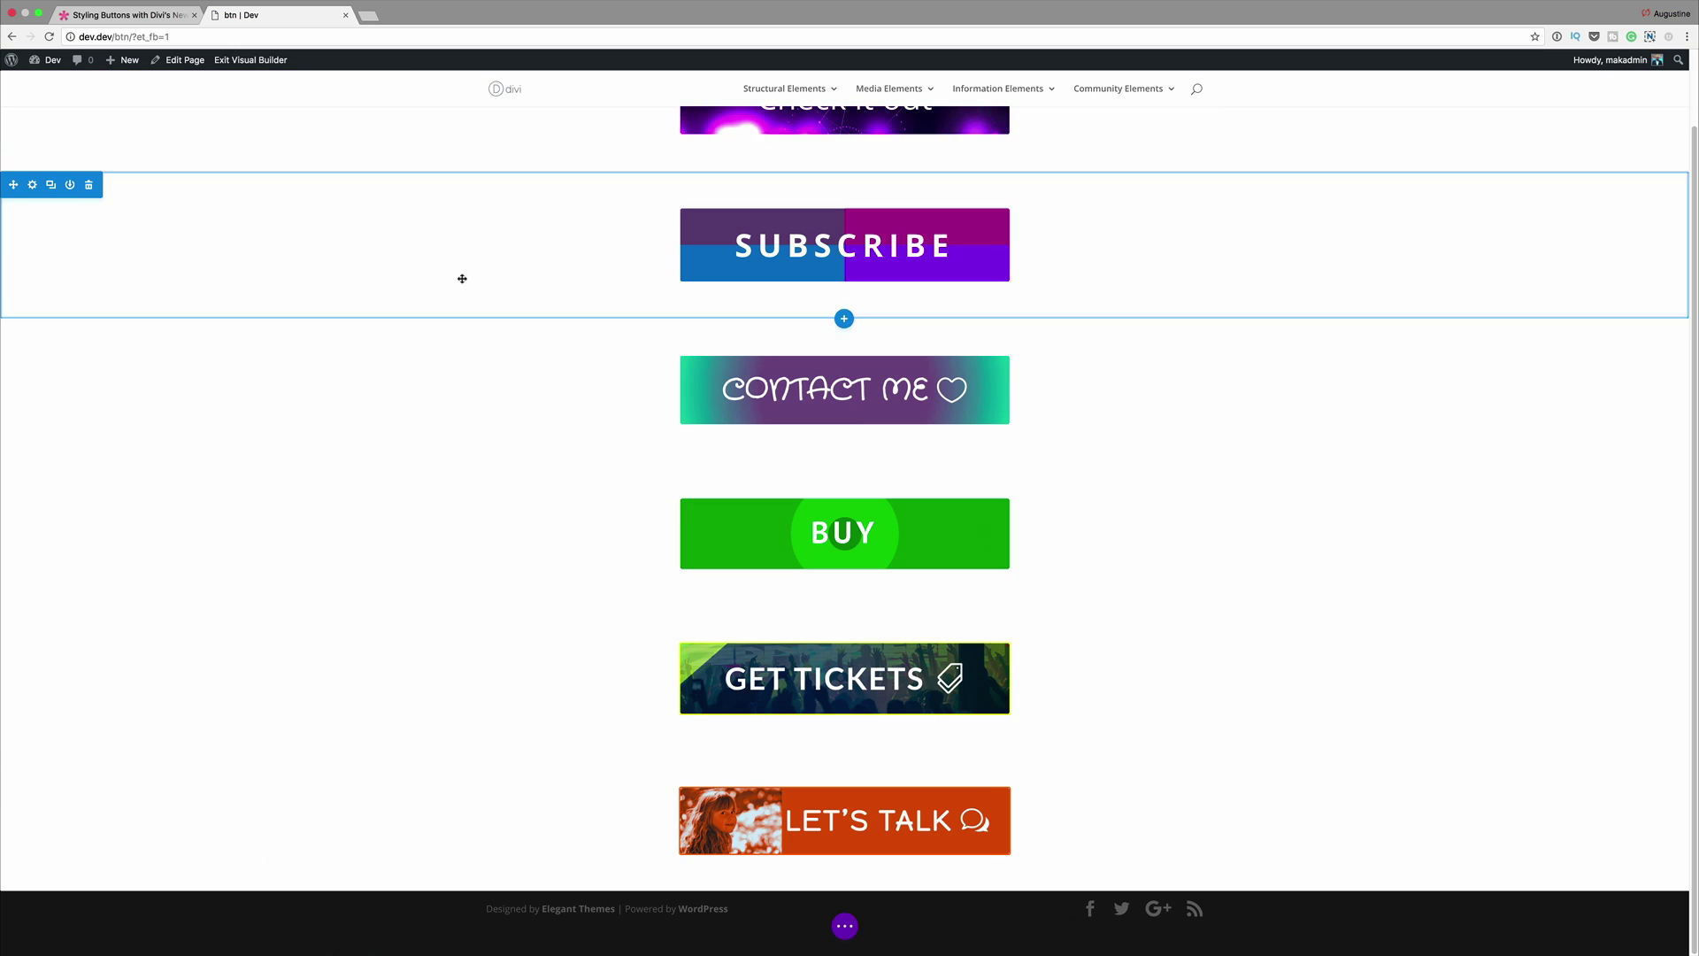
Reveal the builder's page controls, review the finished buttons from the first one, and exit the Visual Builder.
left_click(846, 929)
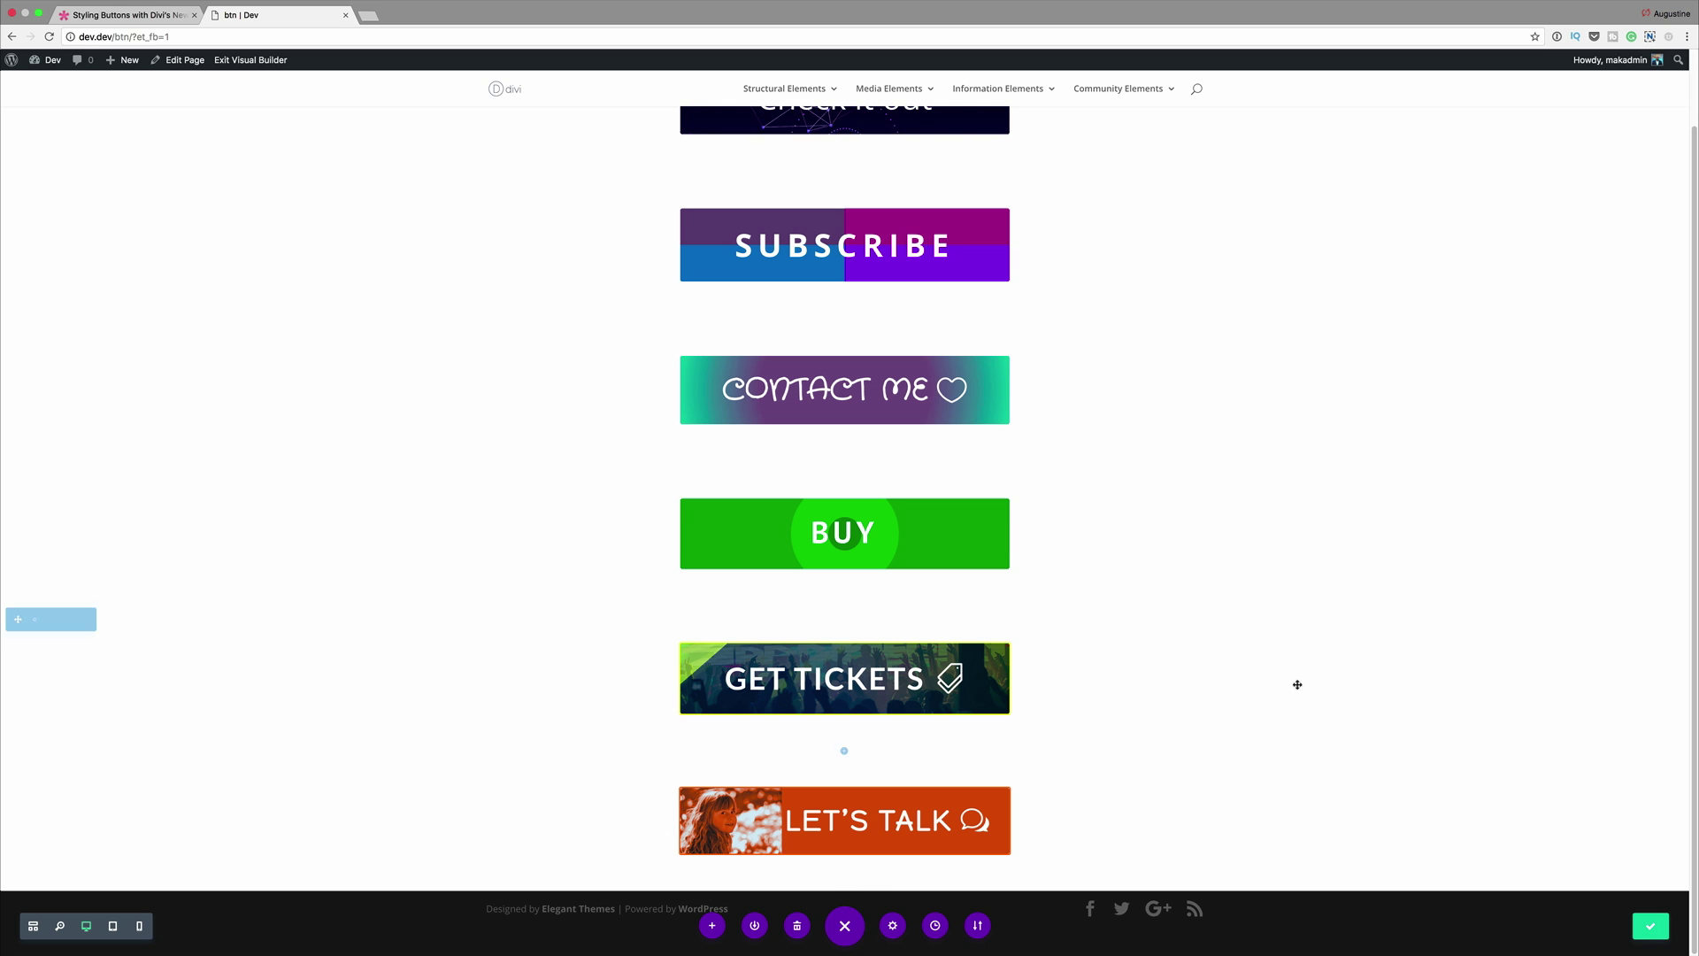
scroll(1112, 641, "up", 2)
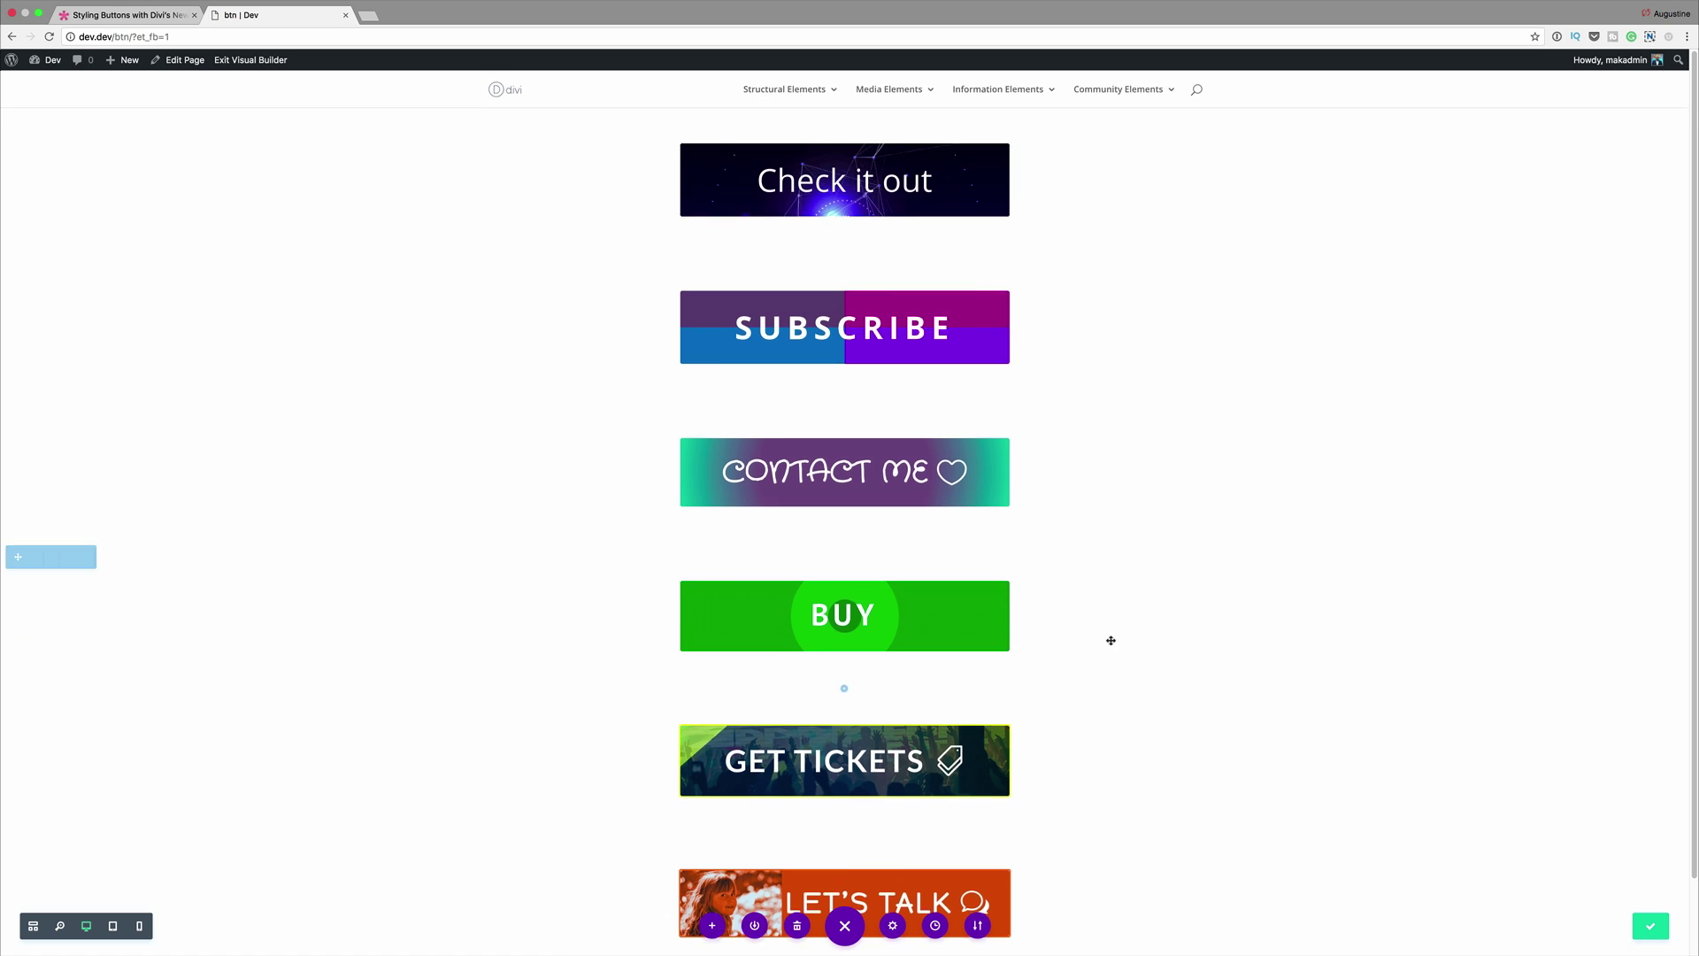
left_click(251, 60)
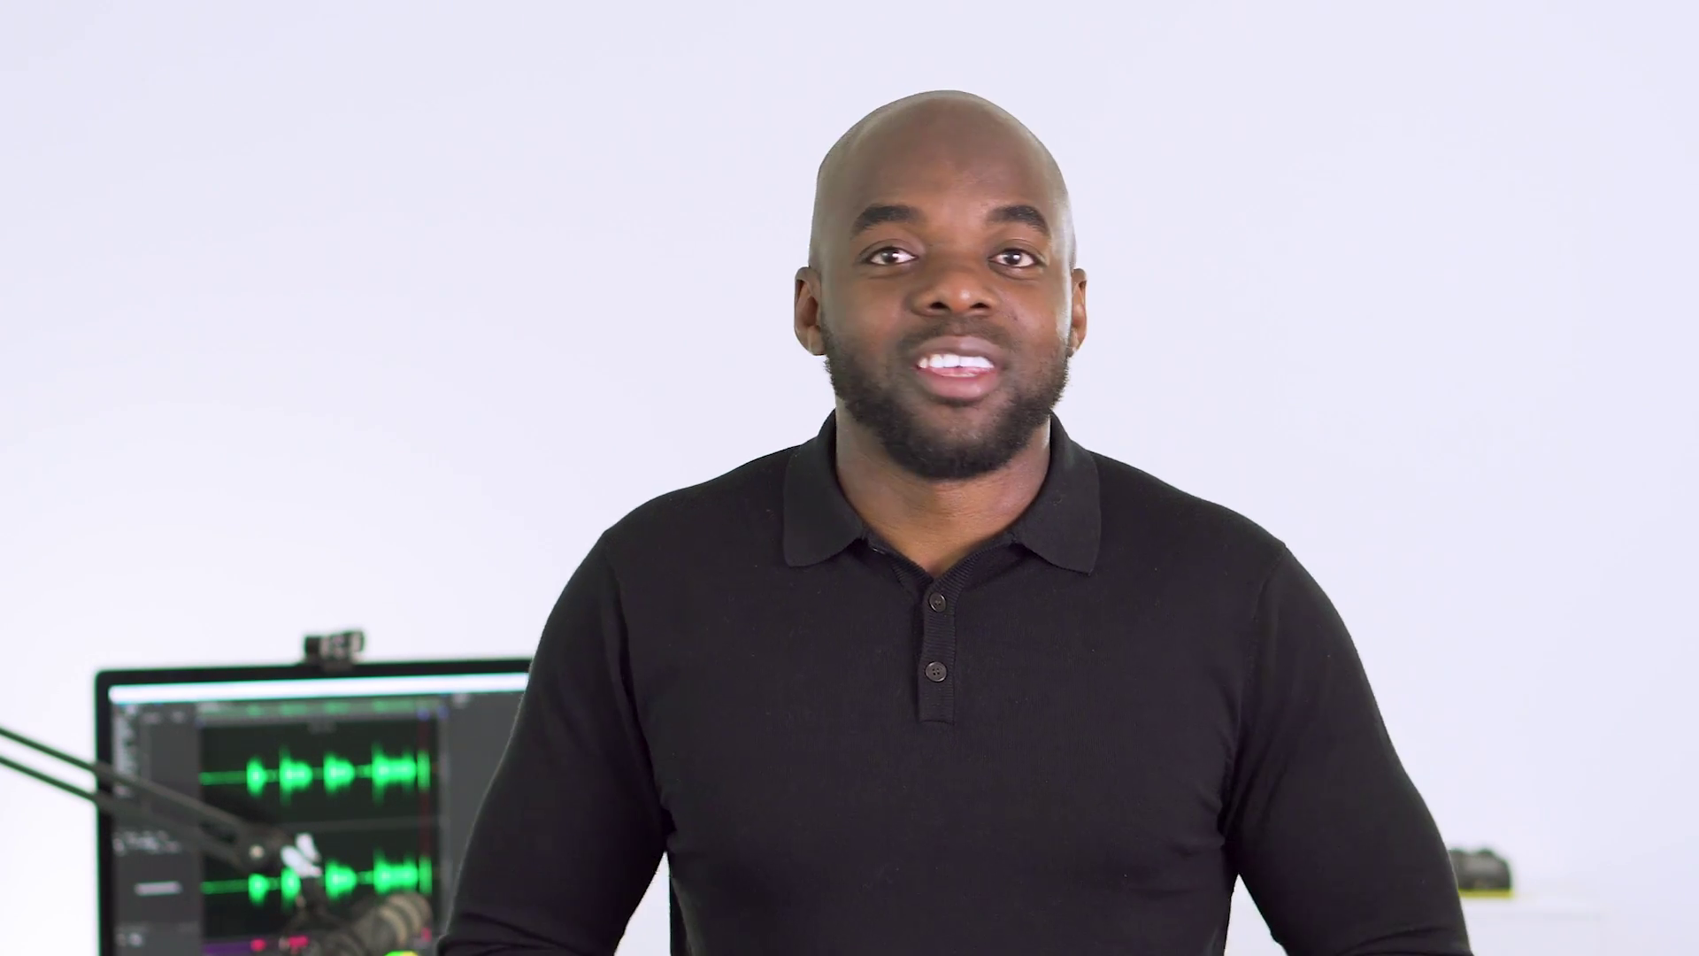